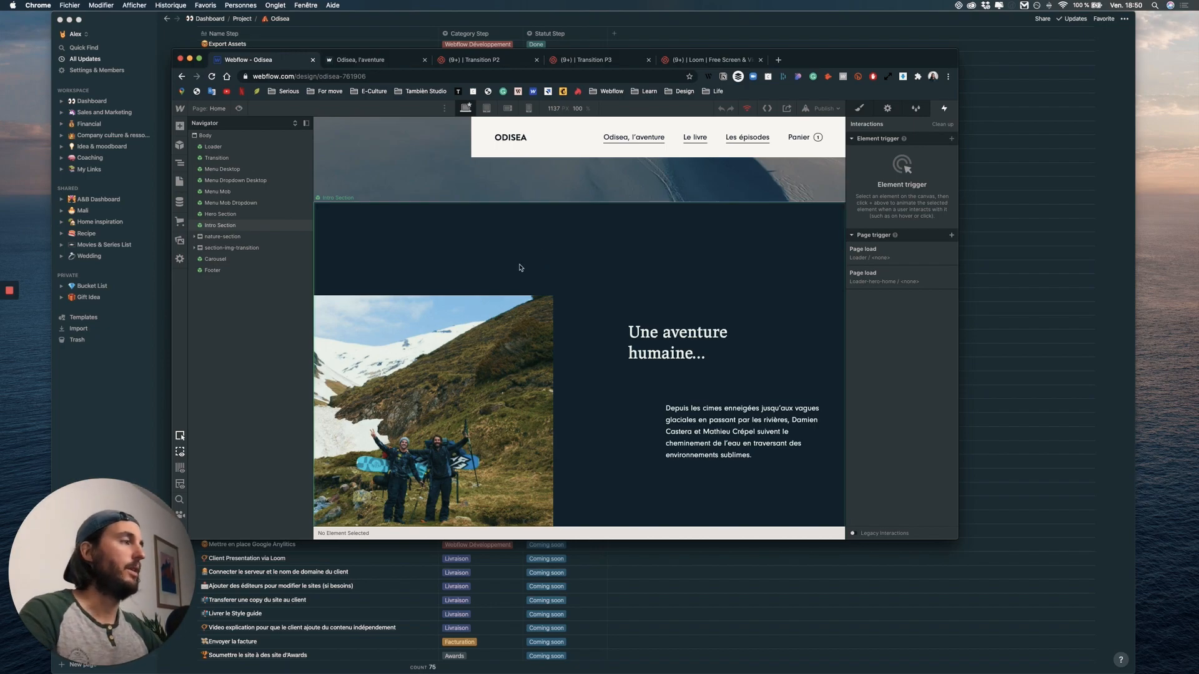
pyautogui.scroll(10, 519, 267)
pyautogui.scroll(-15, 516, 268)
pyautogui.scroll(10, 516, 265)
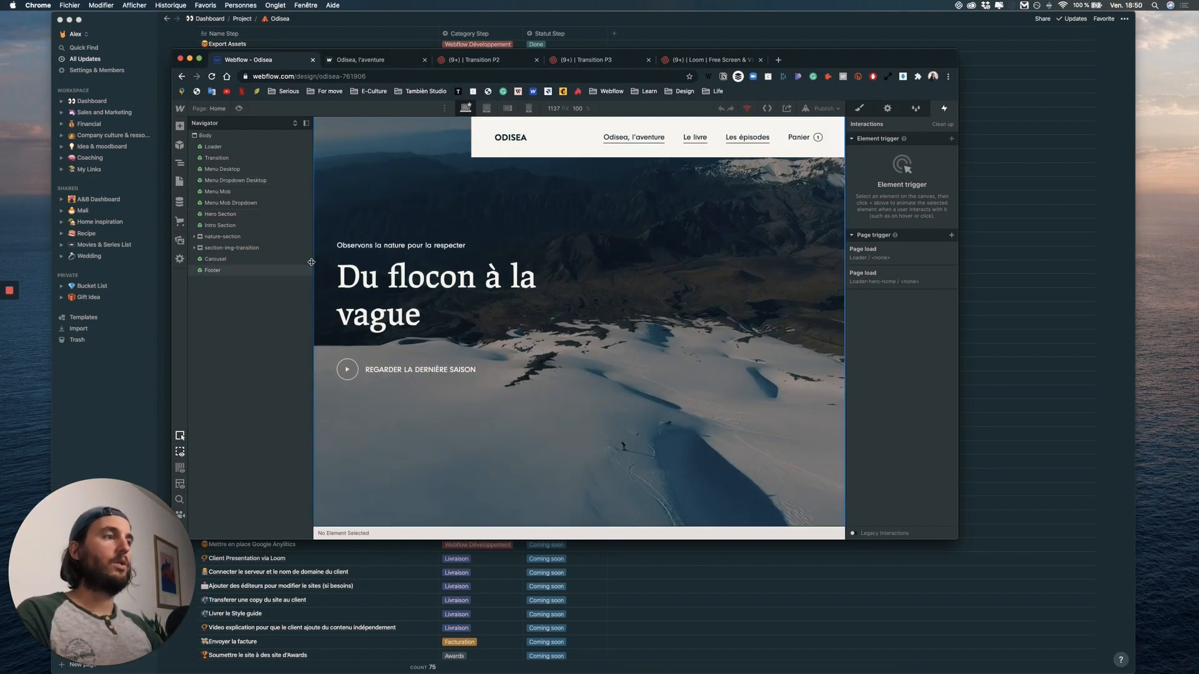
# - Switch to Notion and rename the "Corriger carte hover" task to "Corriger carte episode hover"
pyautogui.hotkey('ctrl', 'Up')
pyautogui.click(388, 388)
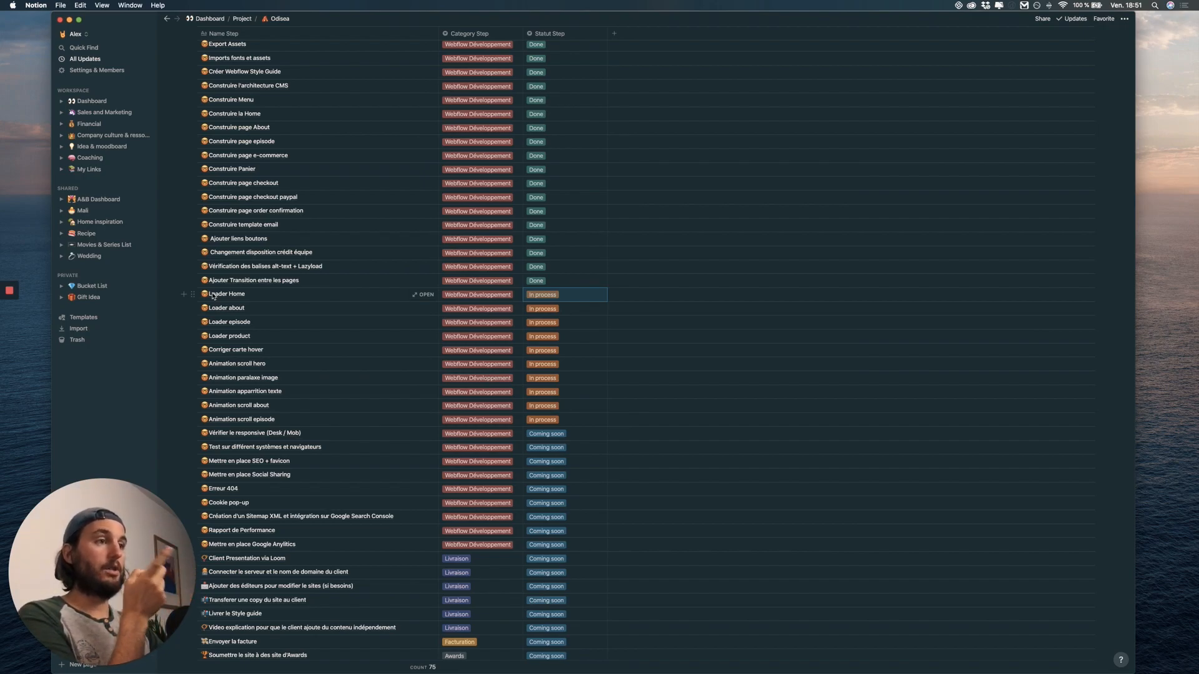
pyautogui.click(255, 350)
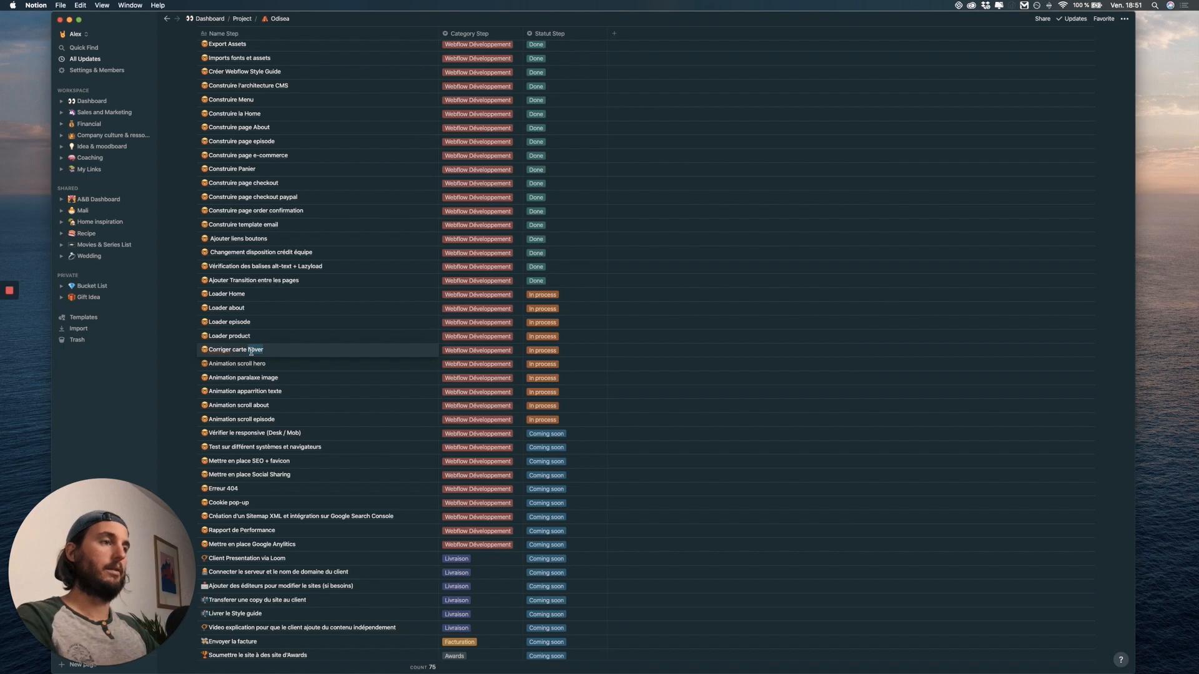
pyautogui.click(248, 351)
pyautogui.write('episode')
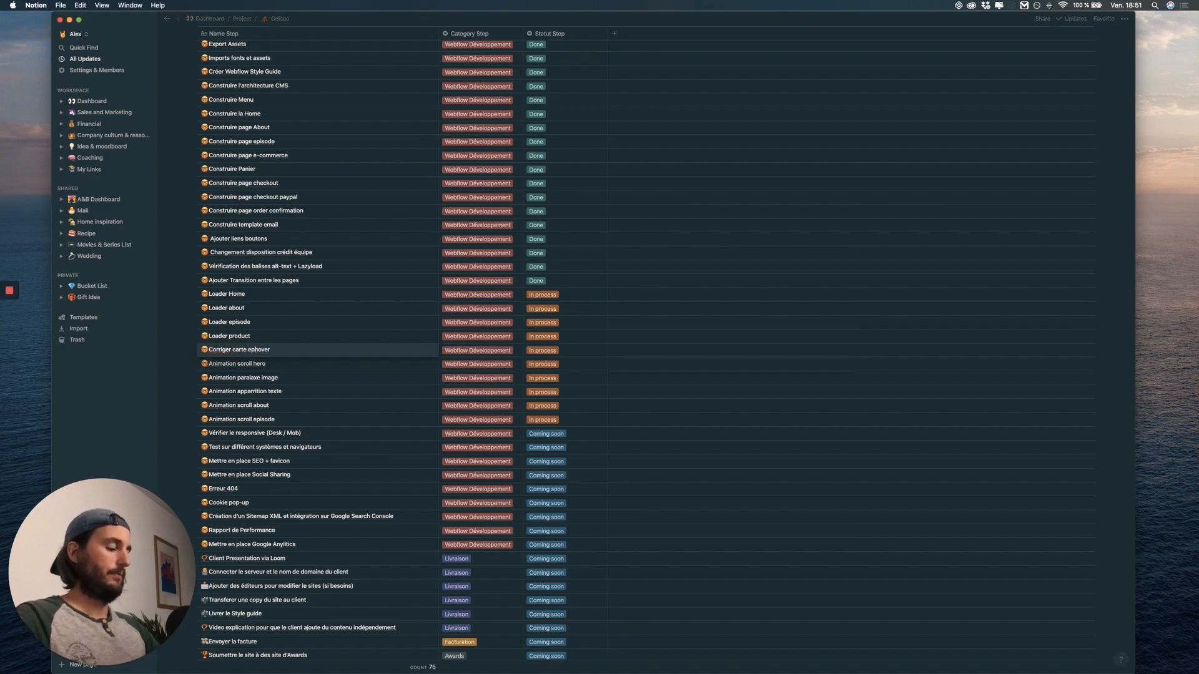
pyautogui.press('Escape')
# - Switch to Webflow and preview the episode cards in the home page's carousel section
pyautogui.hotkey('ctrl', 'Up')
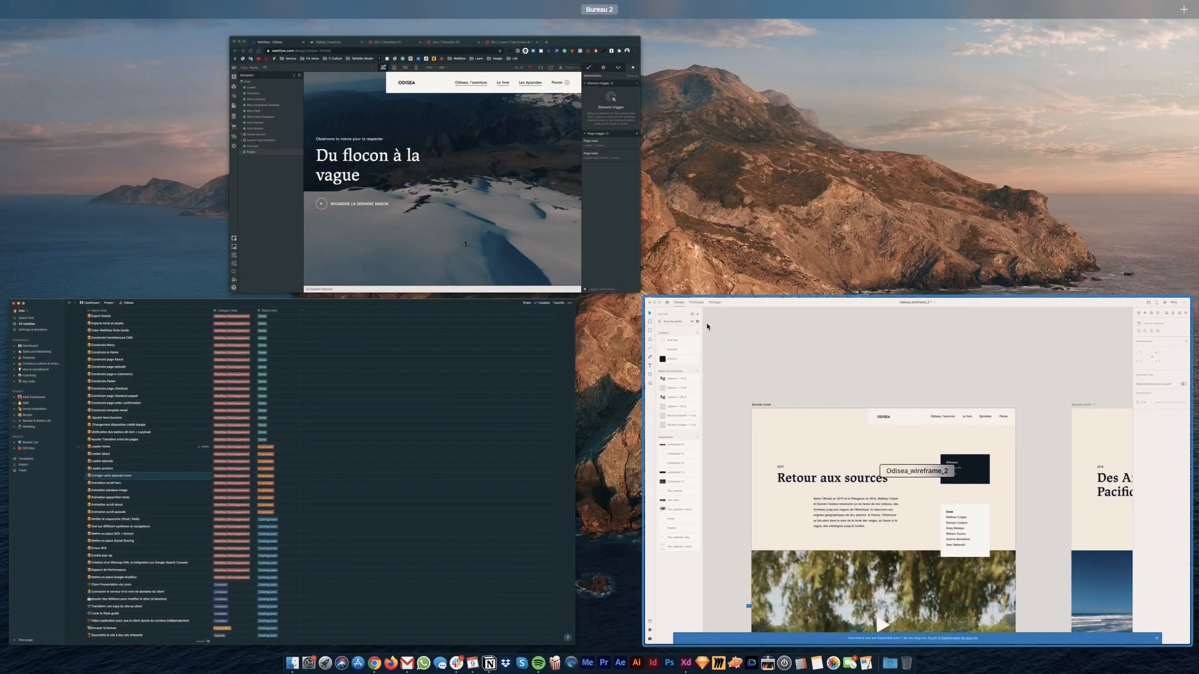
pyautogui.click(550, 256)
pyautogui.scroll(-7, 583, 332)
pyautogui.scroll(-10, 584, 333)
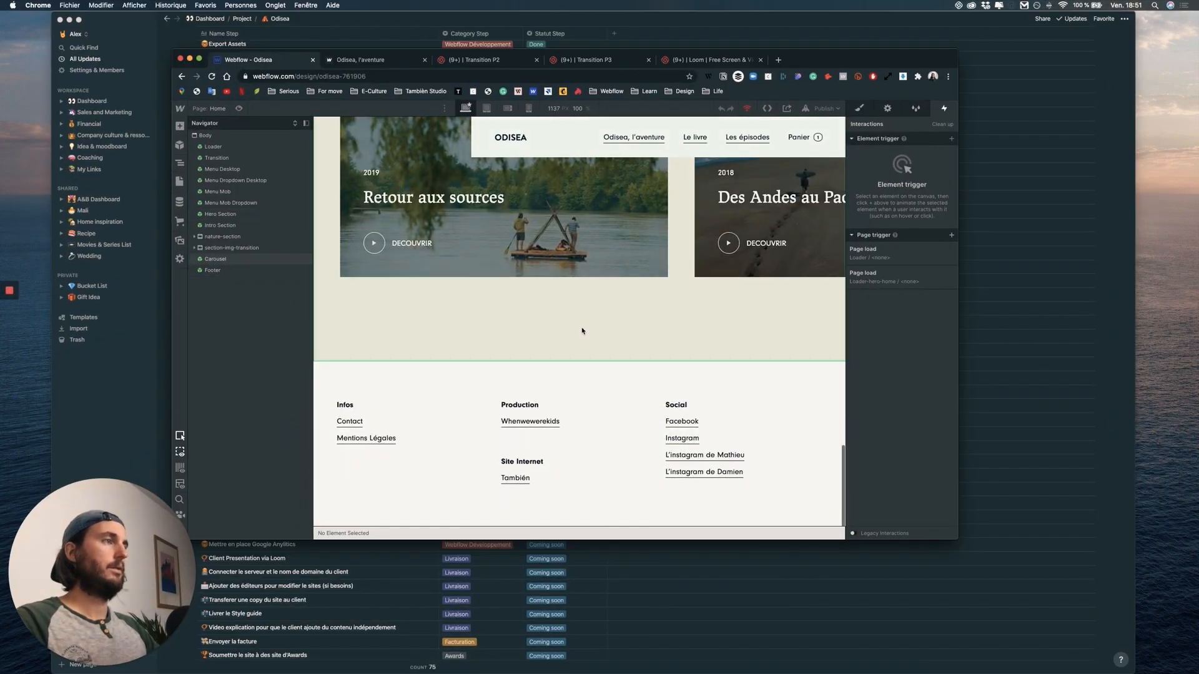
pyautogui.click(239, 108)
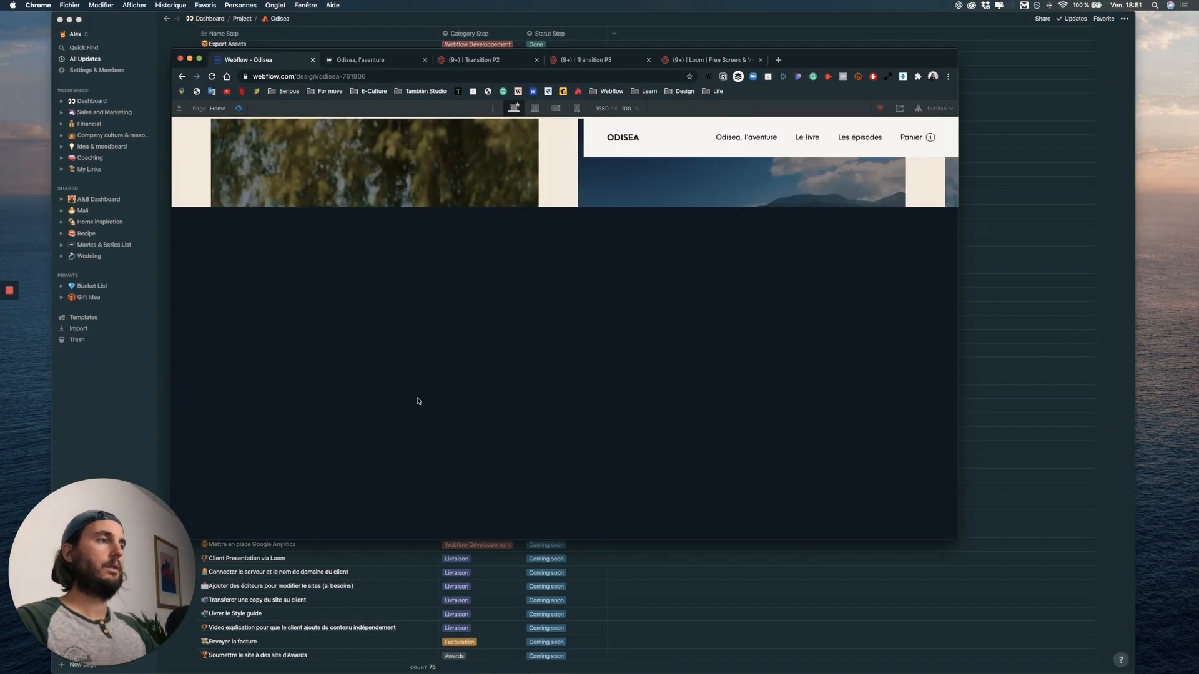
pyautogui.scroll(2, 225, 287)
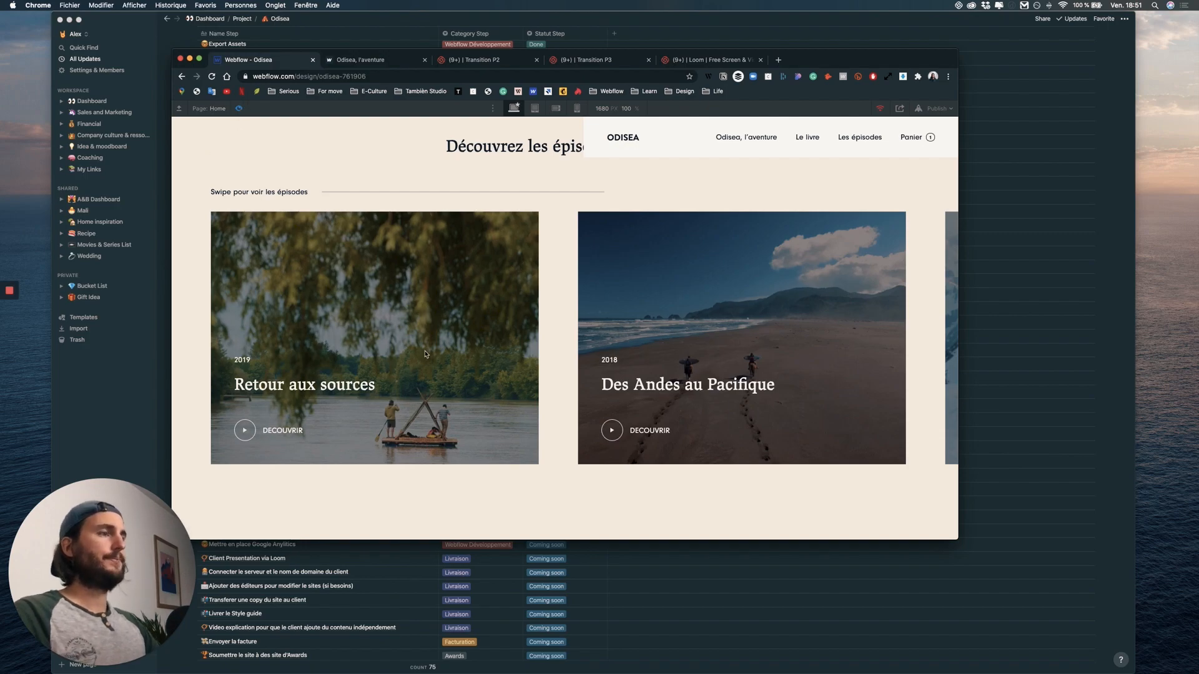
pyautogui.press('super+shift+p')
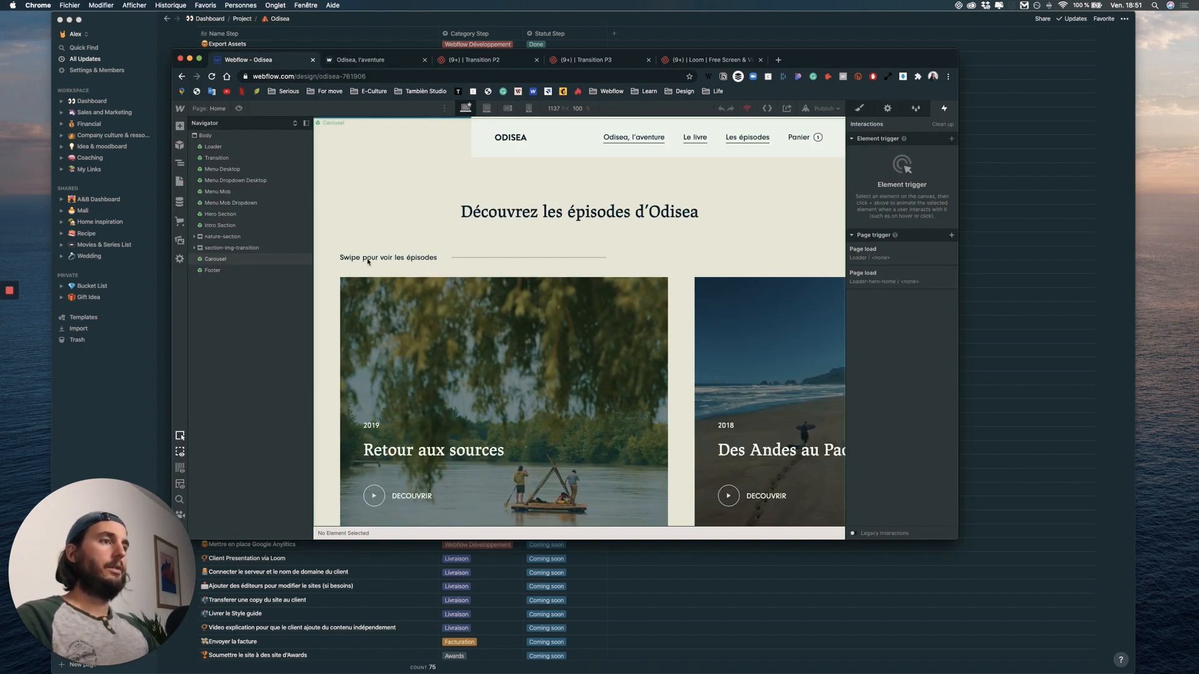
# - Switch to Notion and review the remaining animation tasks in the Odisea project list
pyautogui.hotkey('ctrl', 'Up')
pyautogui.click(273, 367)
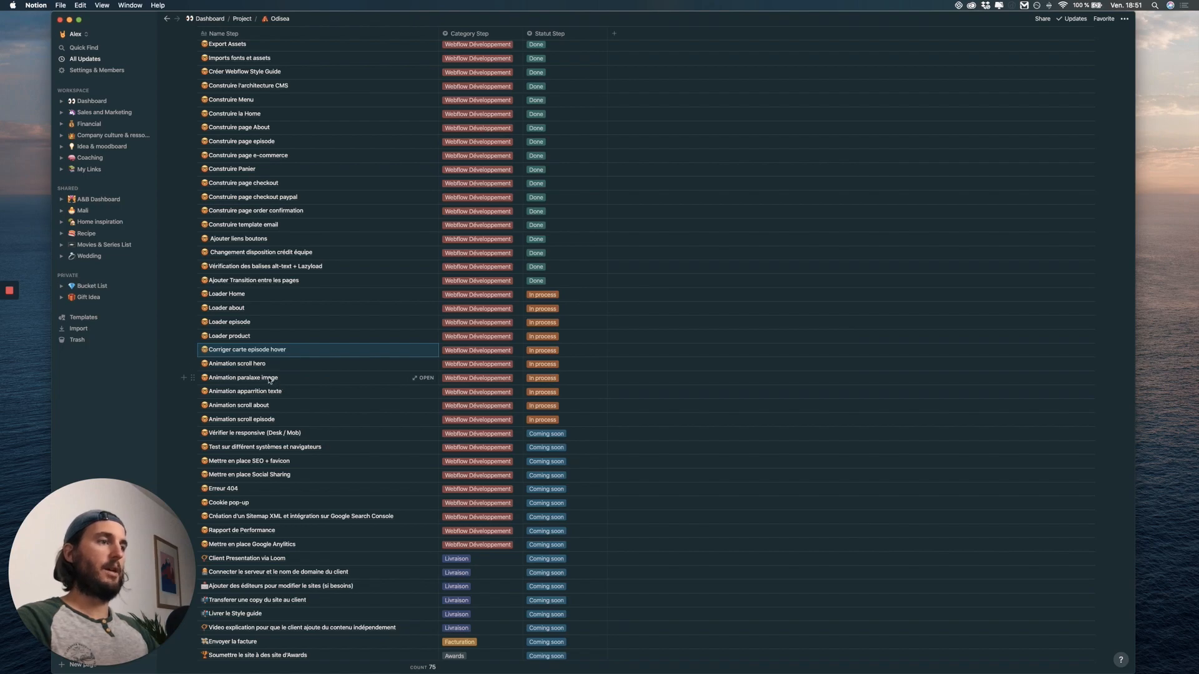
pyautogui.scroll(-1, 269, 379)
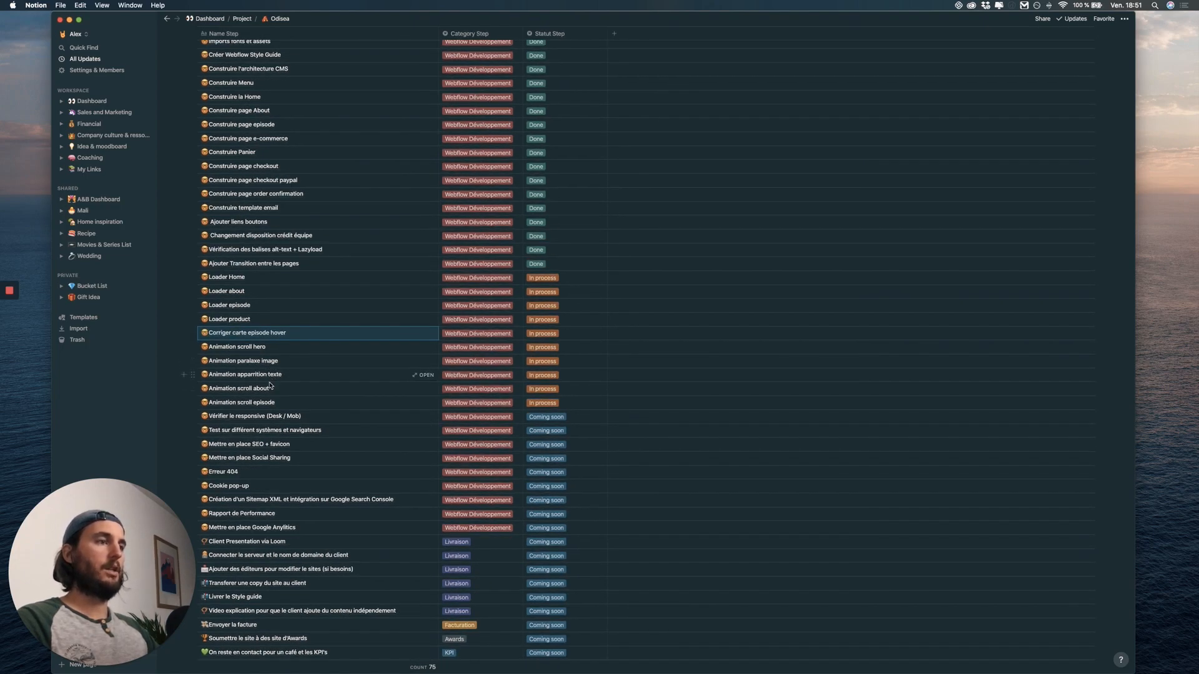
pyautogui.scroll(-2, 270, 385)
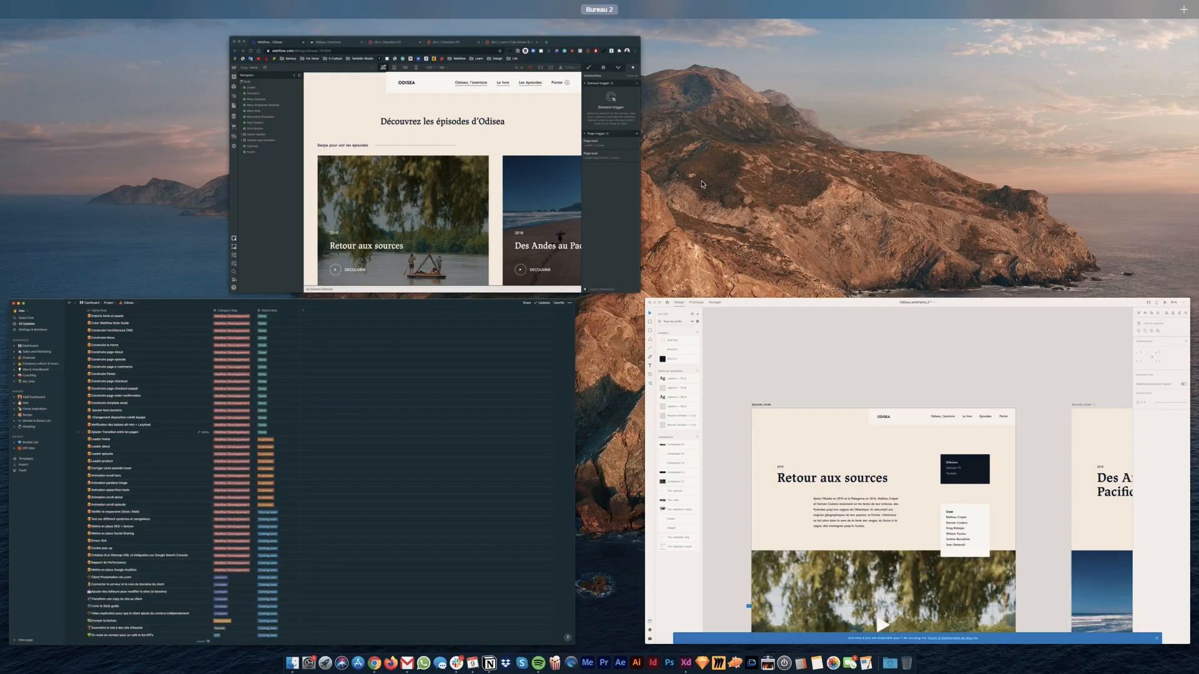
pyautogui.click(434, 342)
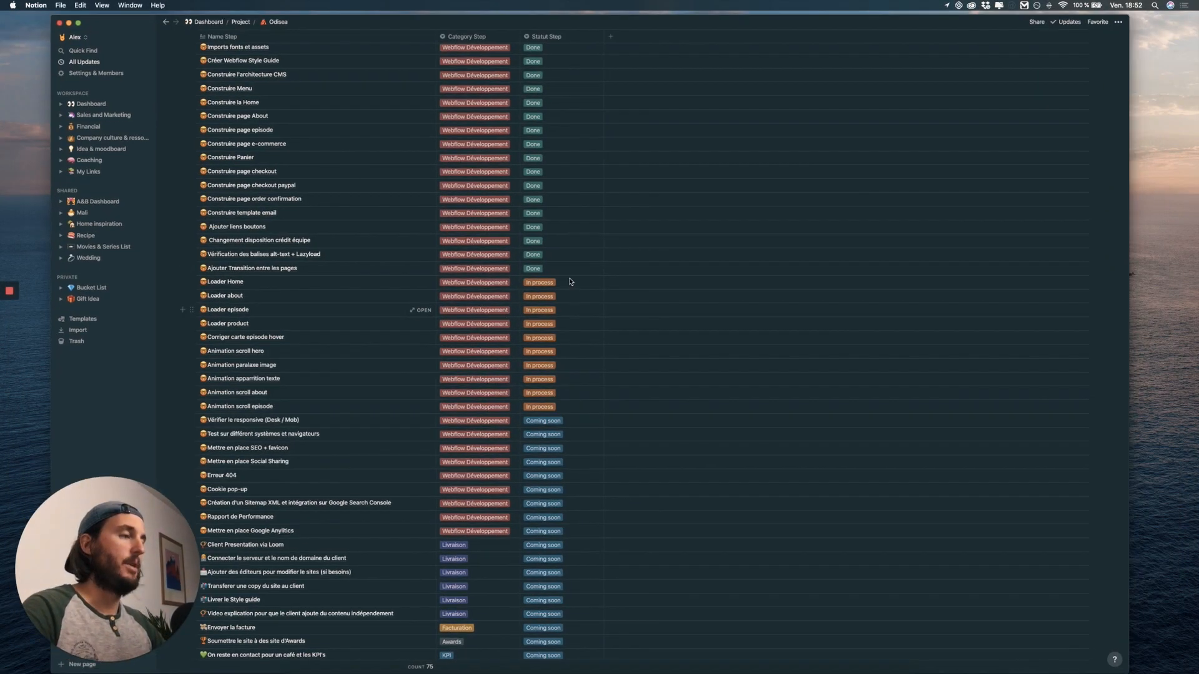
# - Switch to Webflow and open the home page's Hero Section component for editing
pyautogui.hotkey('ctrl', 'Up')
pyautogui.click(557, 208)
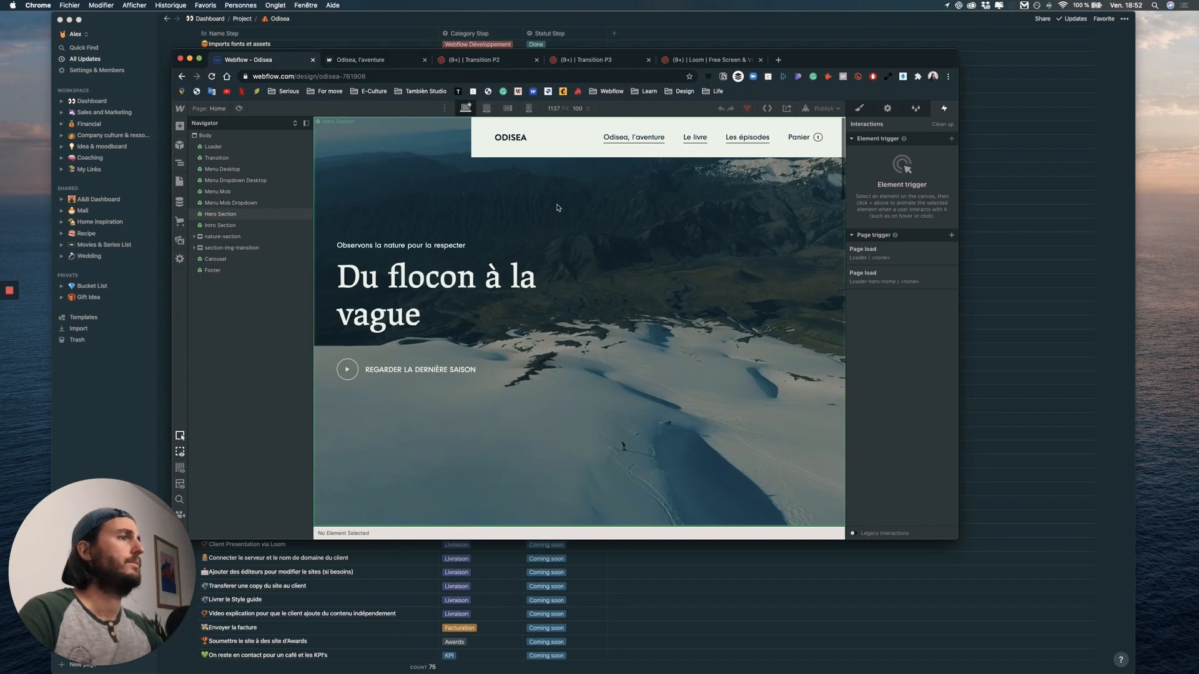
pyautogui.click(537, 220)
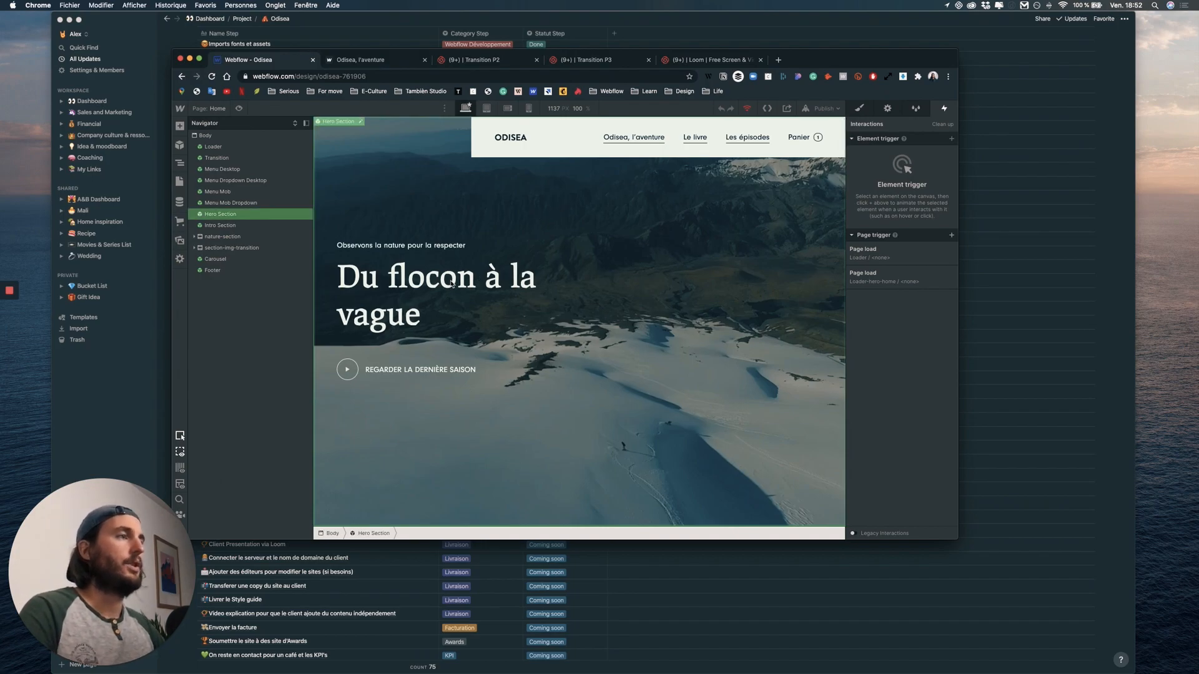
pyautogui.doubleClick(449, 282)
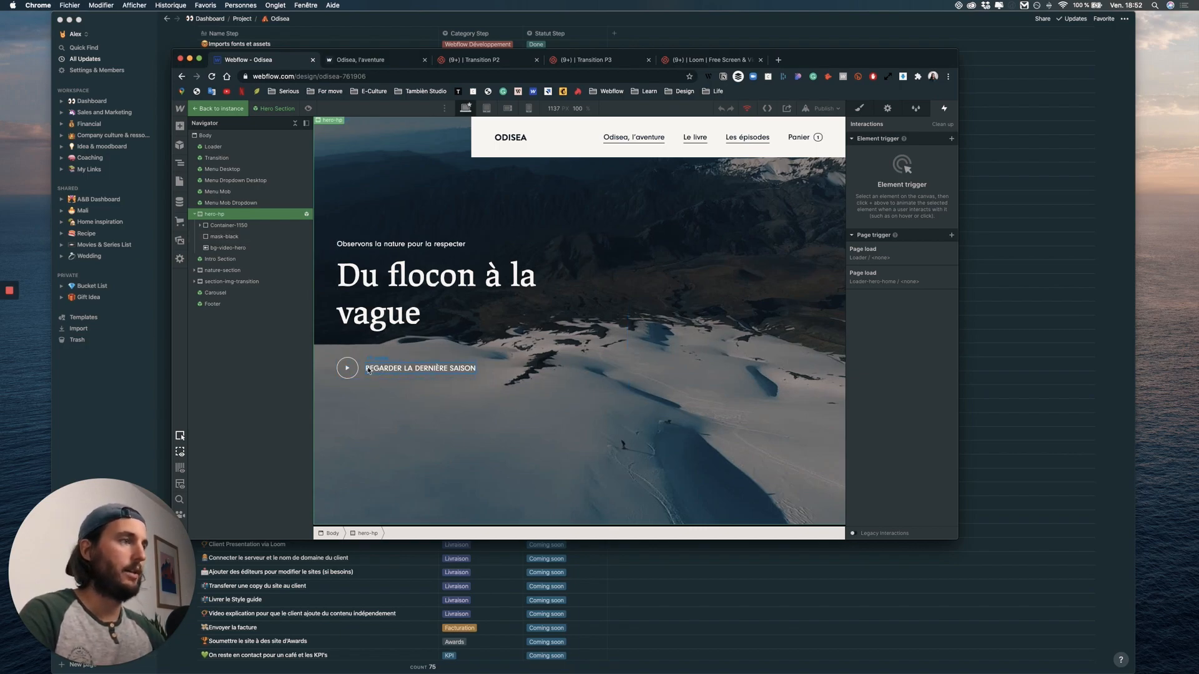
# - Set the overflow of the Collection Item around the hero's play button to hidden
pyautogui.click(390, 369)
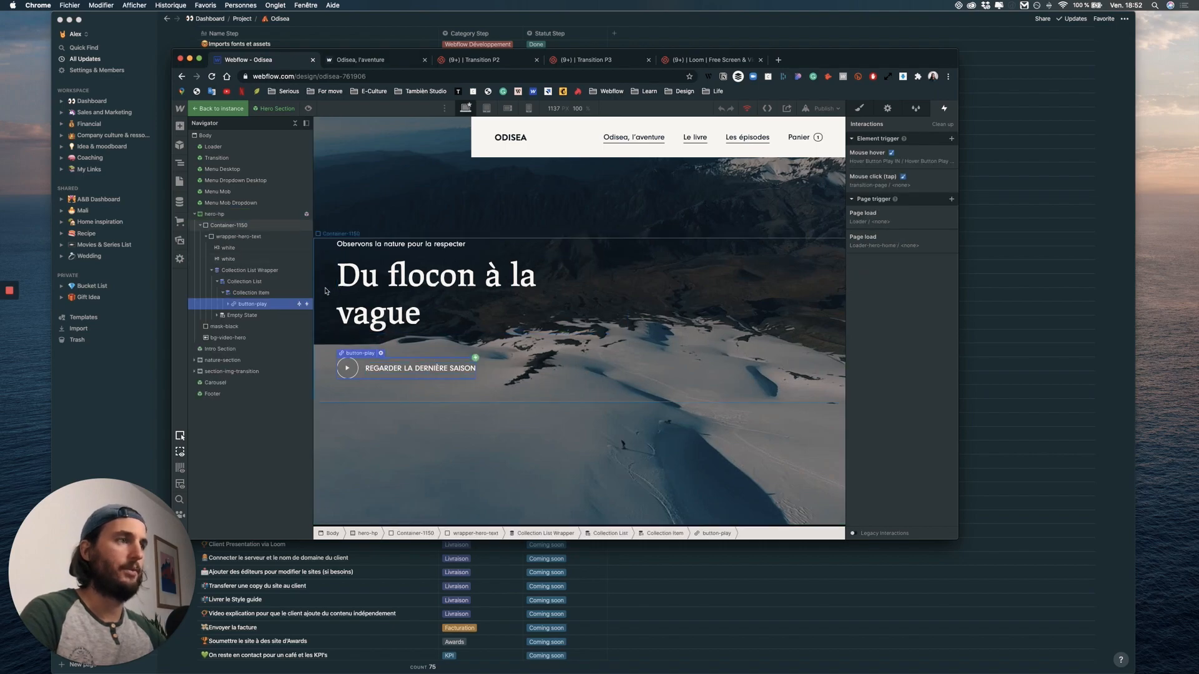
pyautogui.click(245, 293)
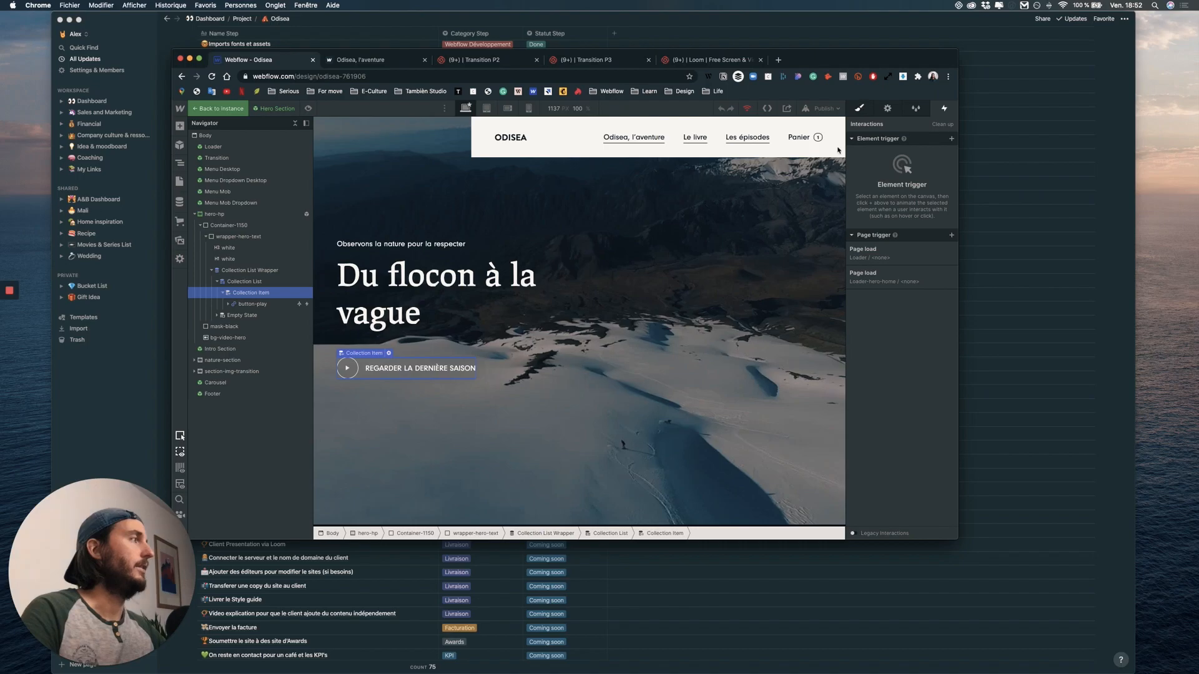
pyautogui.click(860, 108)
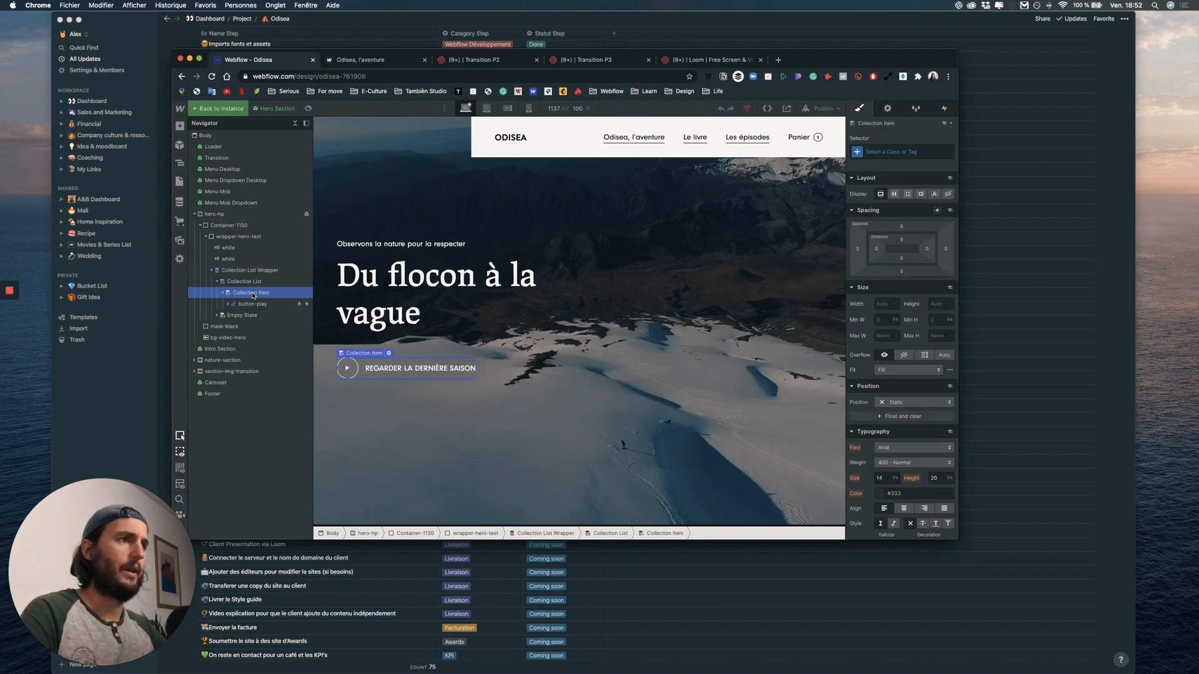
pyautogui.click(903, 355)
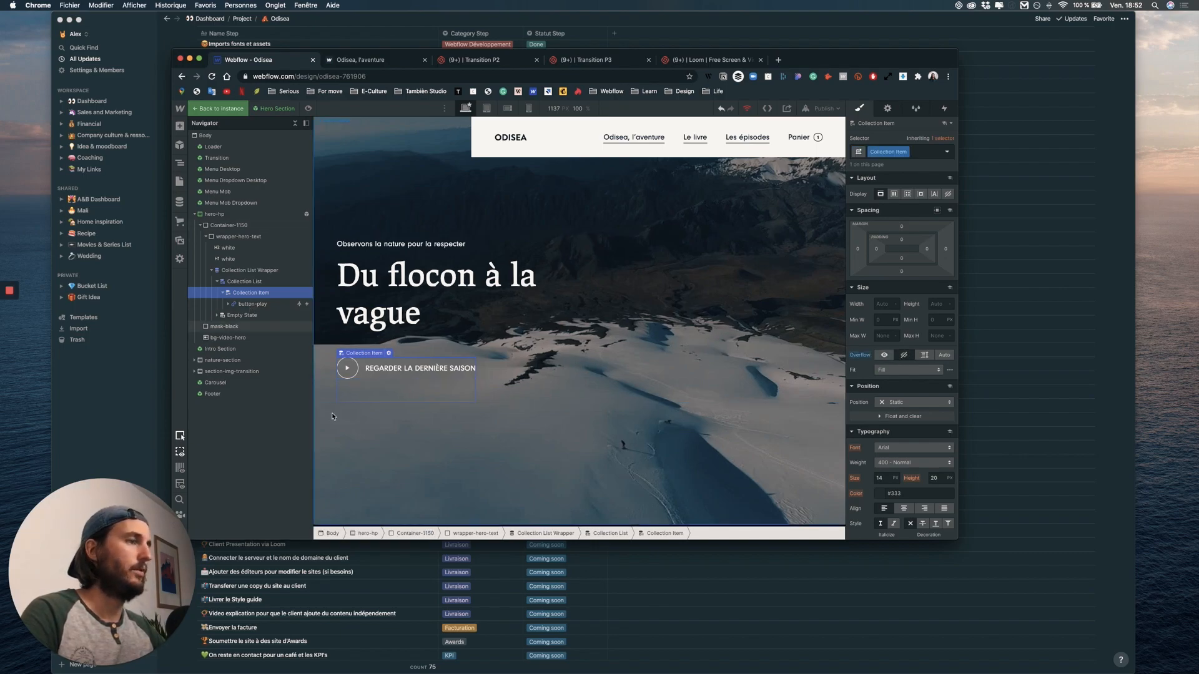
# - Remove the bottom-margin combo class from the hero's play button, keeping only the button-play class
pyautogui.scroll(-3, 380, 384)
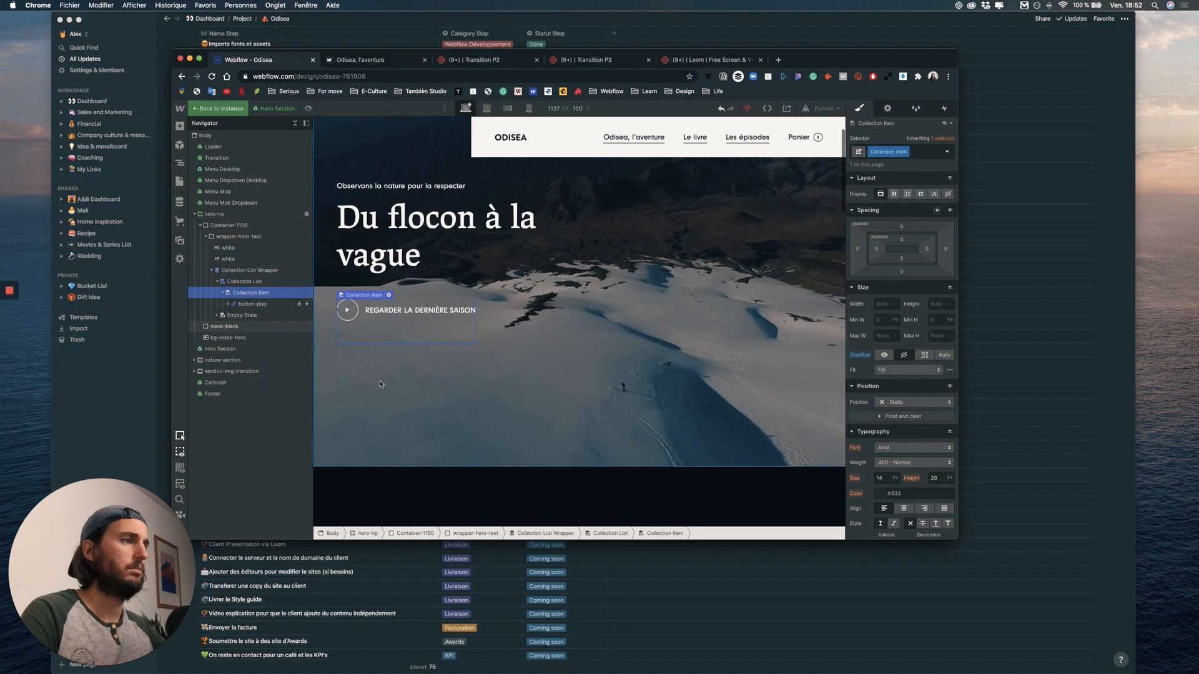
pyautogui.scroll(2, 385, 377)
pyautogui.click(361, 355)
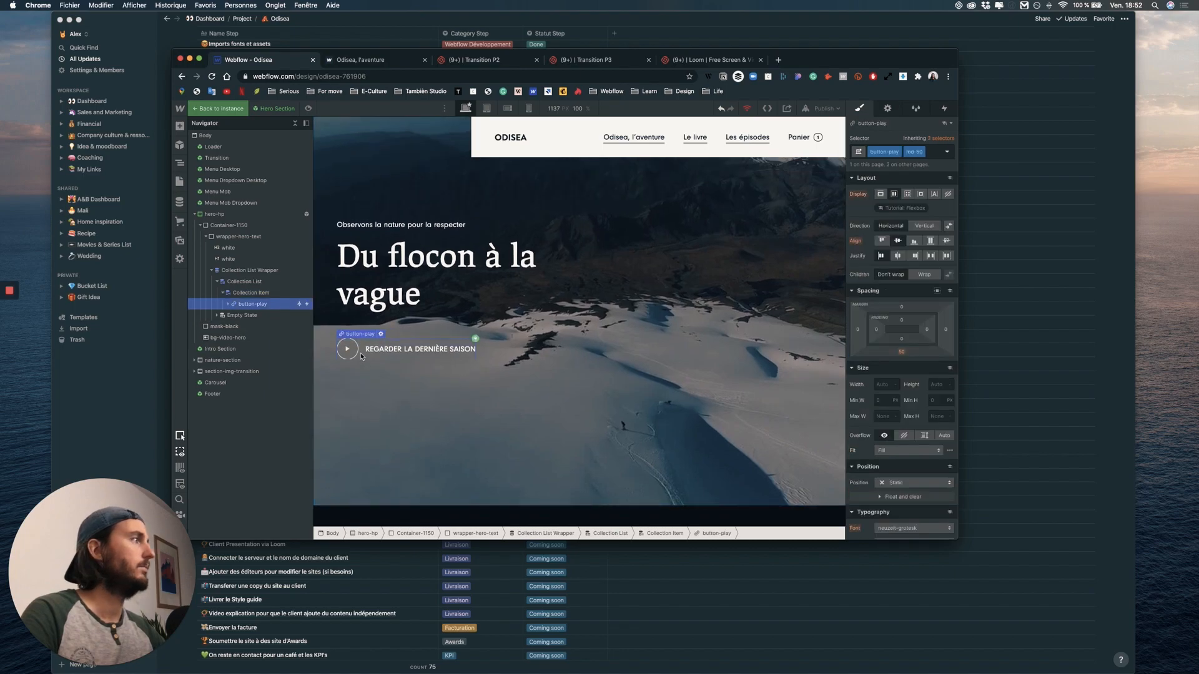
pyautogui.click(932, 151)
pyautogui.press('BackSpace')
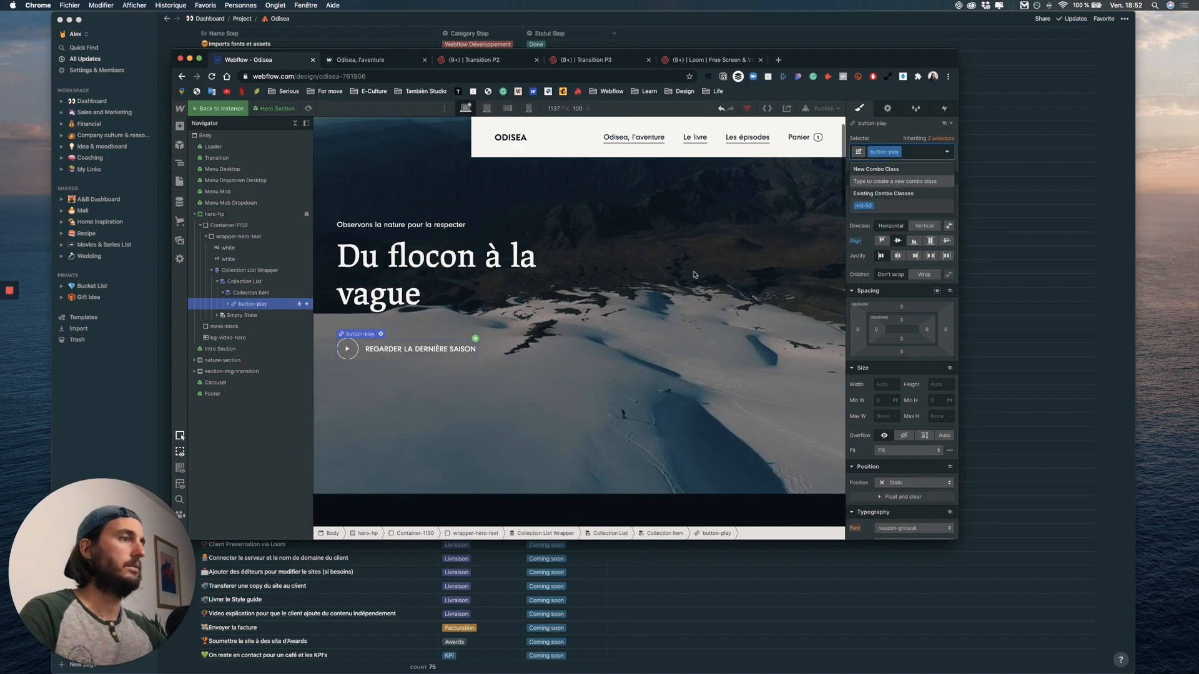
pyautogui.scroll(1, 392, 353)
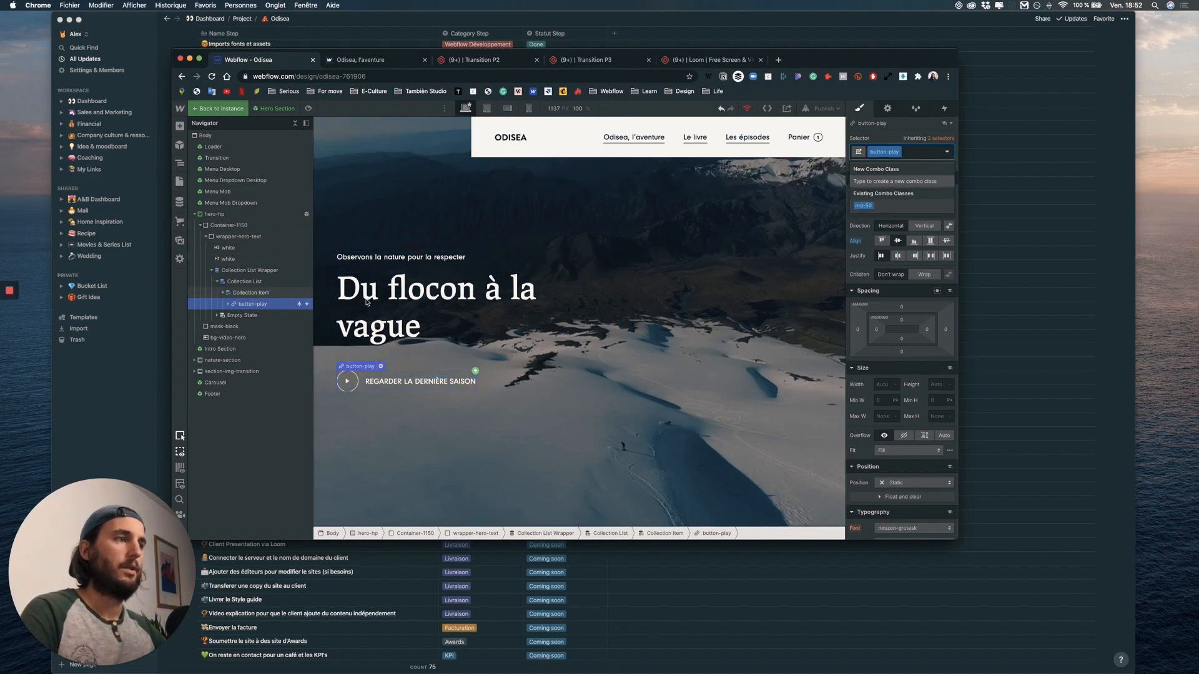
# - Check the style settings of the hero title, the play button and its Collection Item
pyautogui.click(394, 336)
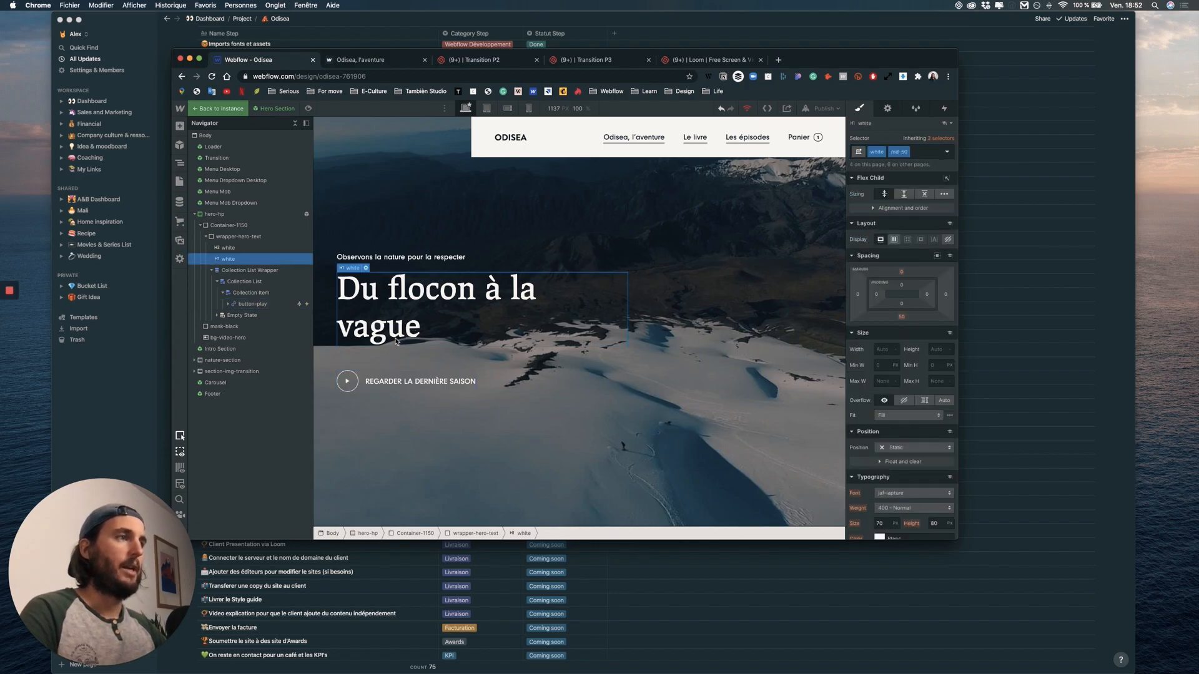
pyautogui.click(390, 387)
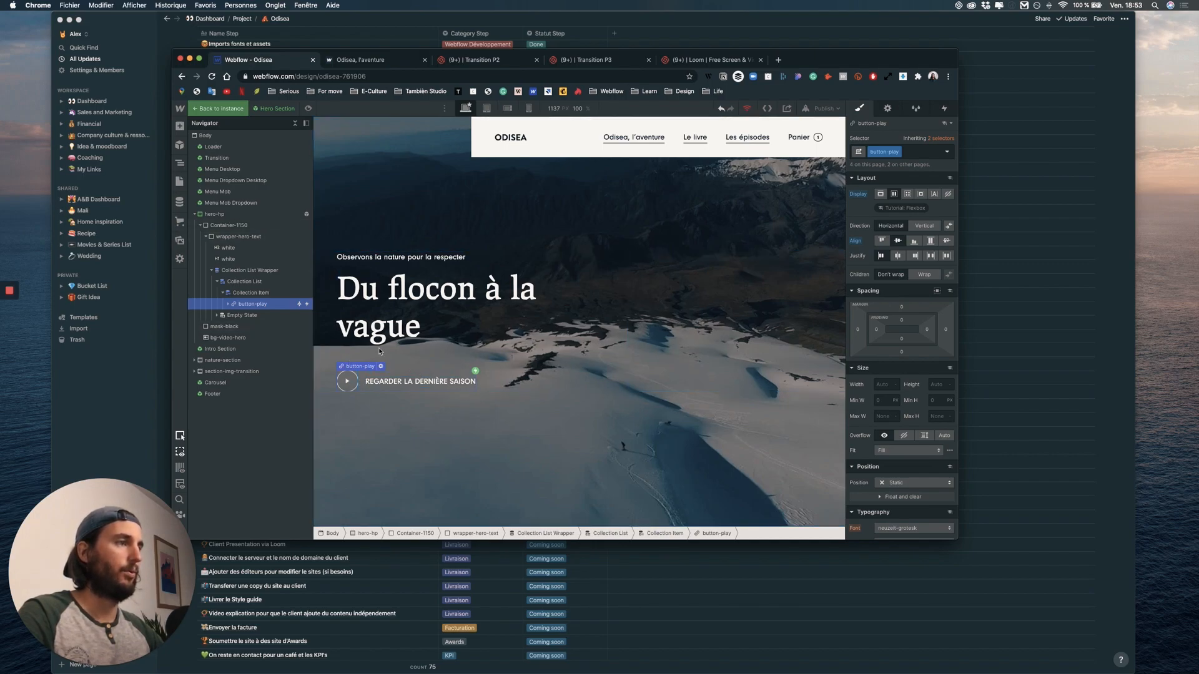
pyautogui.click(409, 321)
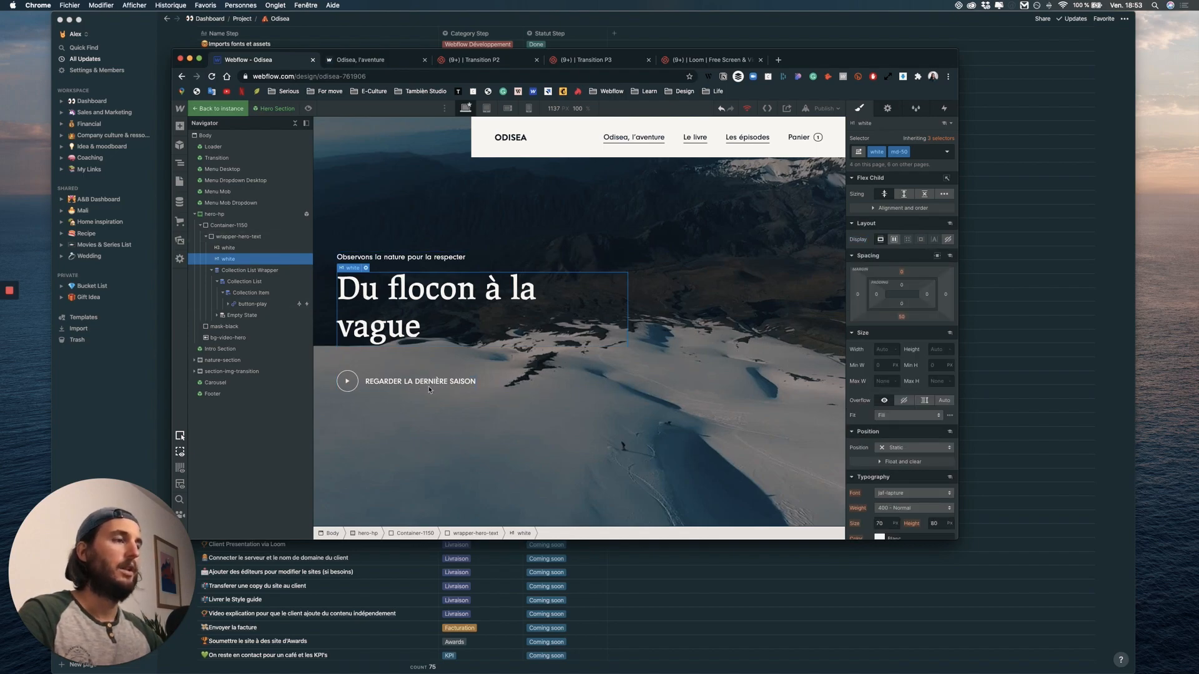
pyautogui.scroll(-2, 400, 362)
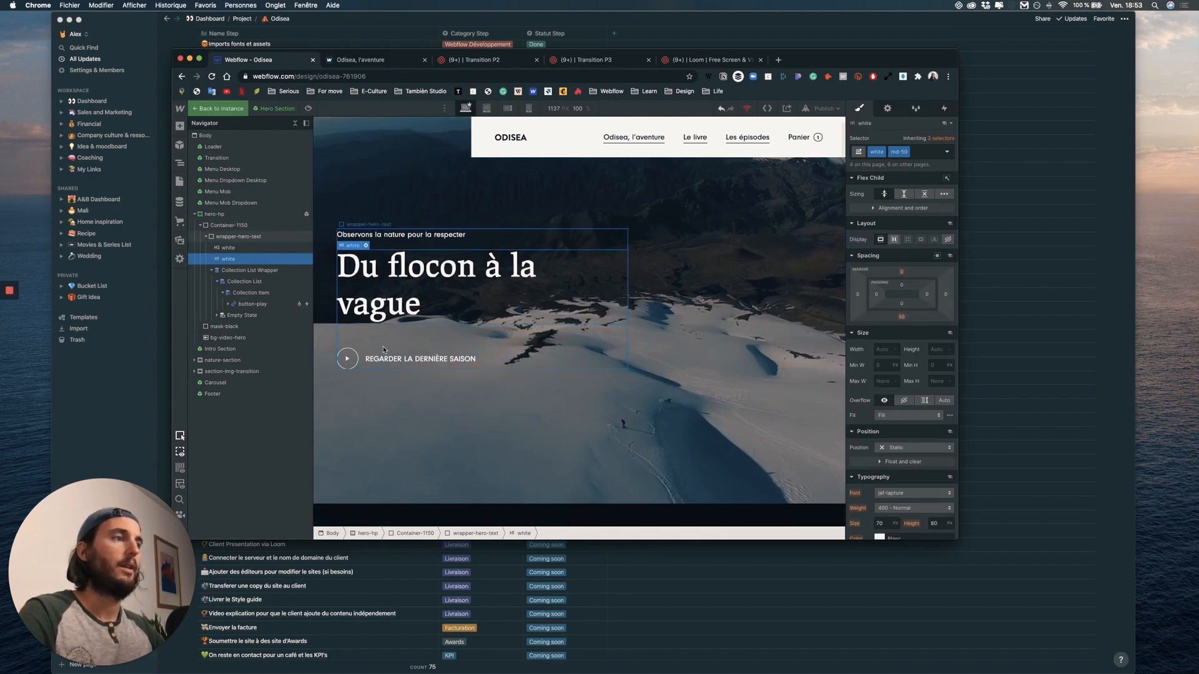
pyautogui.click(359, 359)
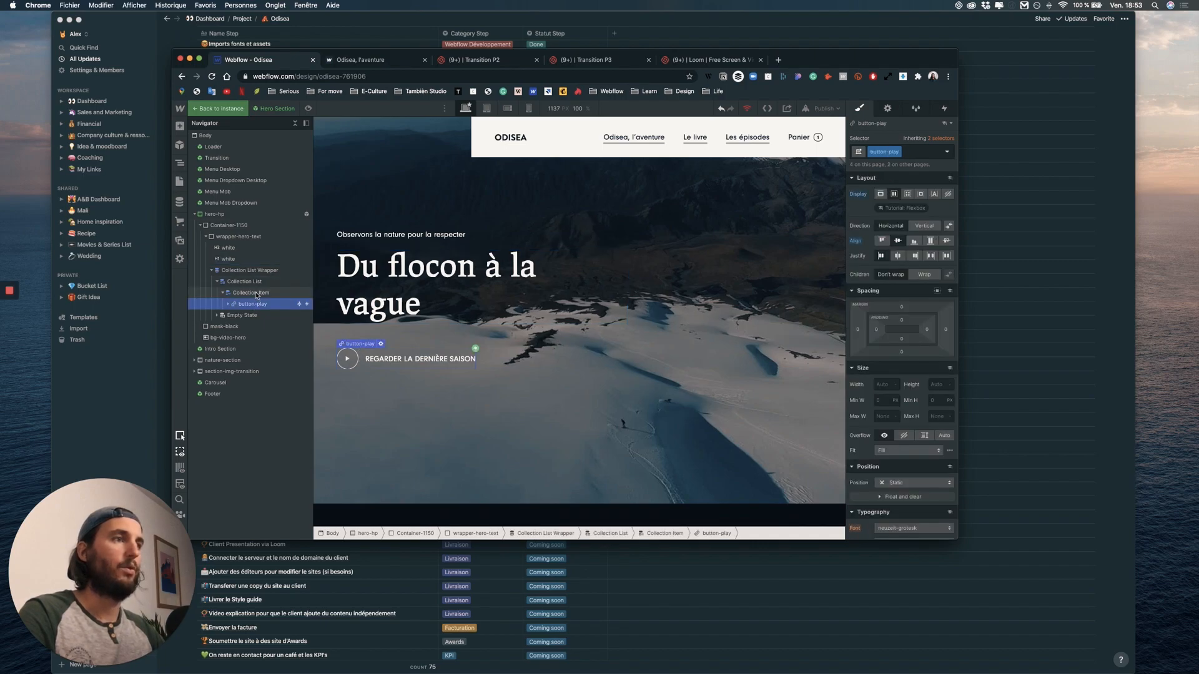
pyautogui.click(253, 293)
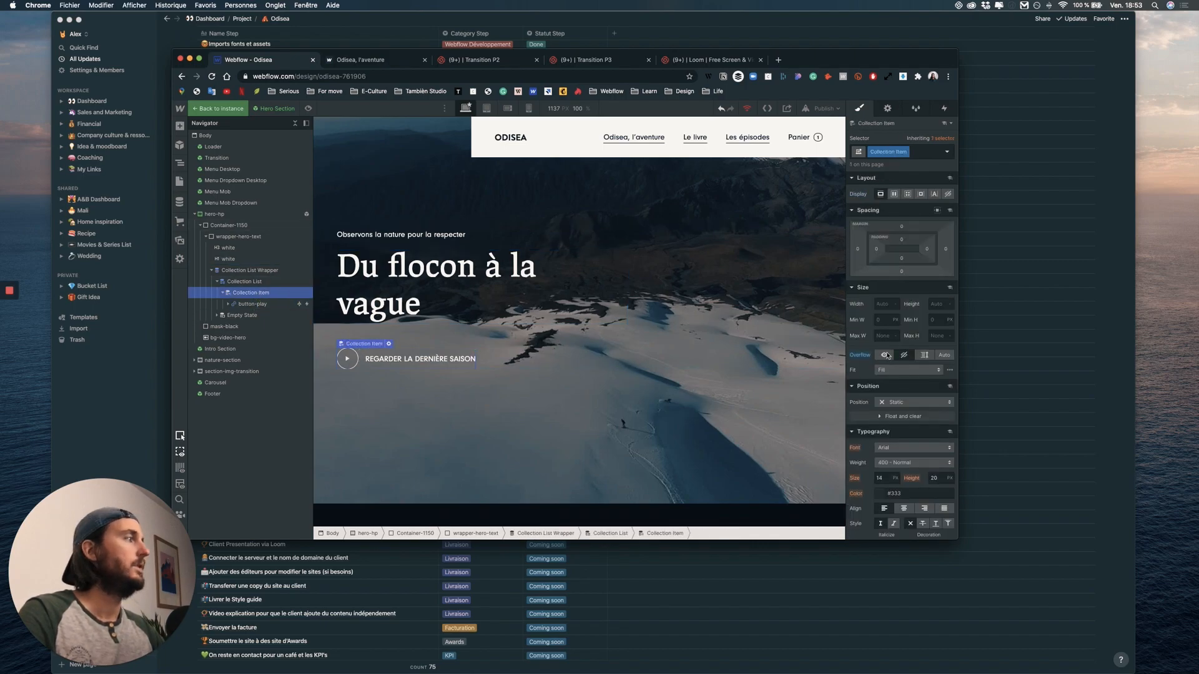
# - Add a Div Block inside wrapper-hero-text, directly above the "Du flocon à la vague" title
pyautogui.click(261, 260)
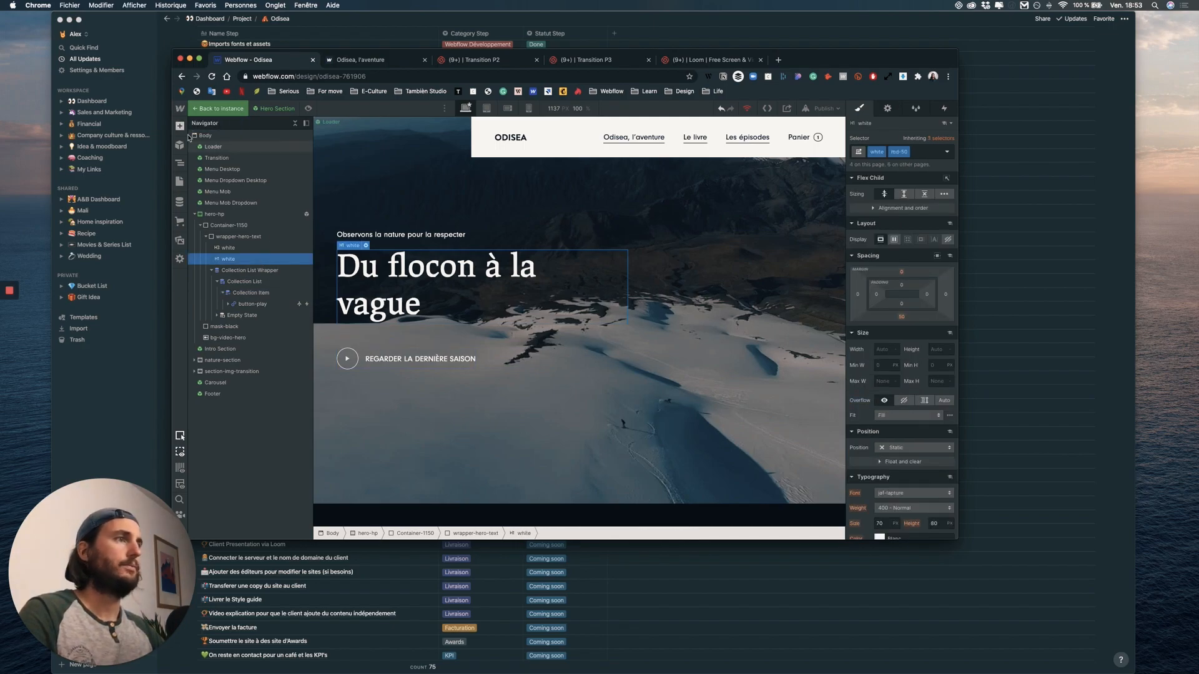
pyautogui.click(179, 125)
pyautogui.moveTo(222, 301); pyautogui.dragTo(238, 257)
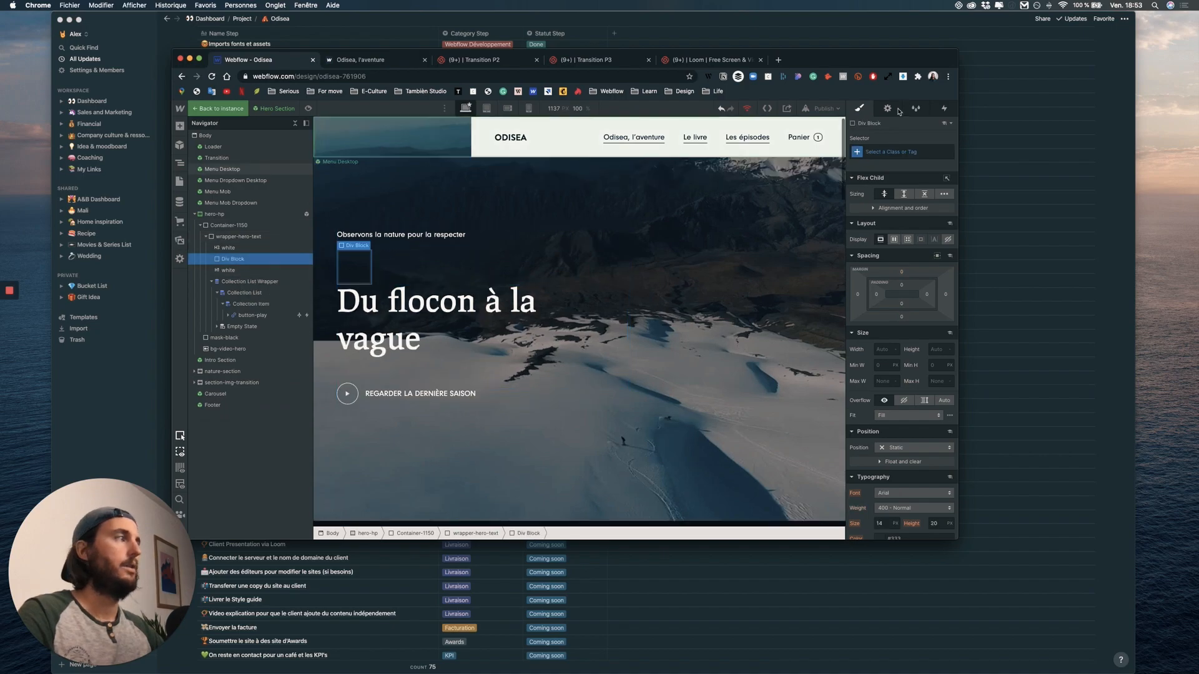
# - Give the new Div Block the class wrapper-title-hero
pyautogui.click(886, 153)
pyautogui.write('wrapper')
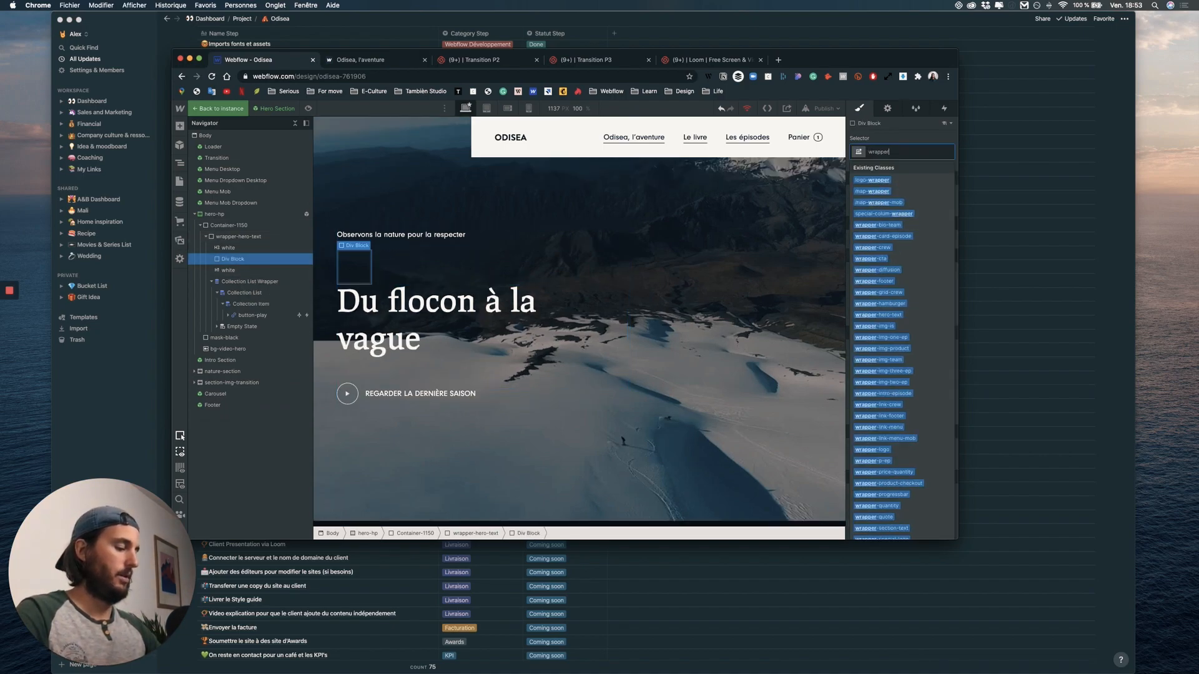
pyautogui.write('-tit')
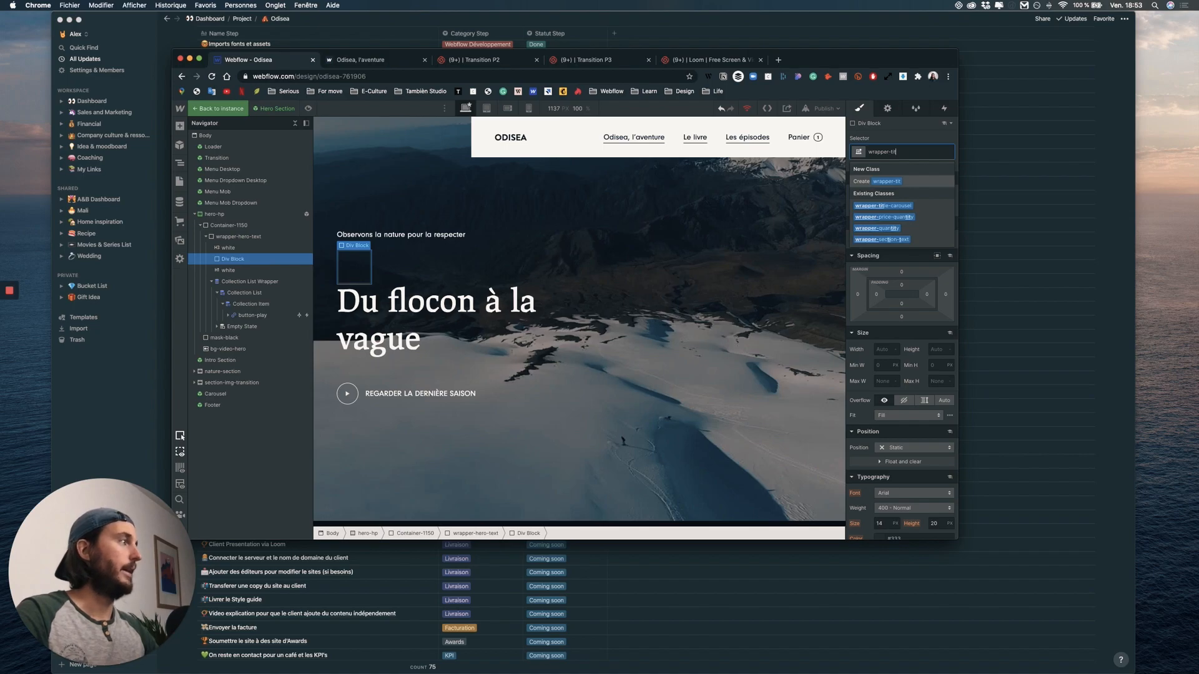
pyautogui.write('le-hero')
pyautogui.press('Return')
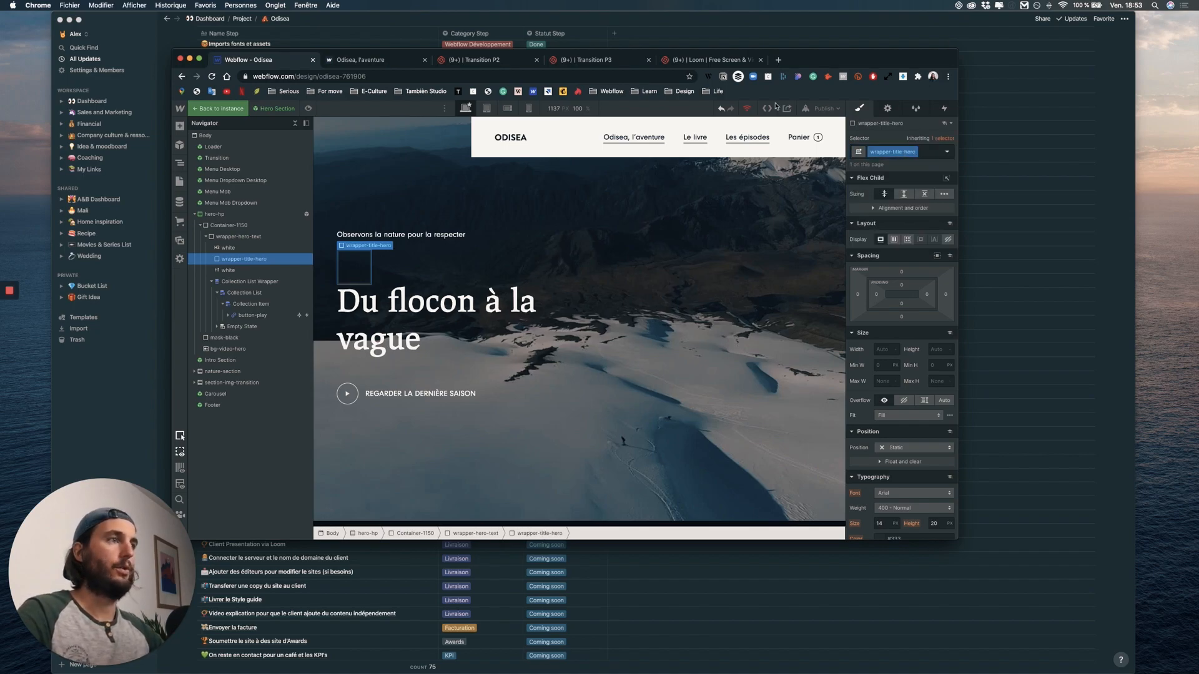
# - Nest the "Du flocon à la vague" title inside wrapper-title-hero and remove the title's md-50 combo class
pyautogui.click(242, 268)
pyautogui.moveTo(242, 259); pyautogui.dragTo(242, 260)
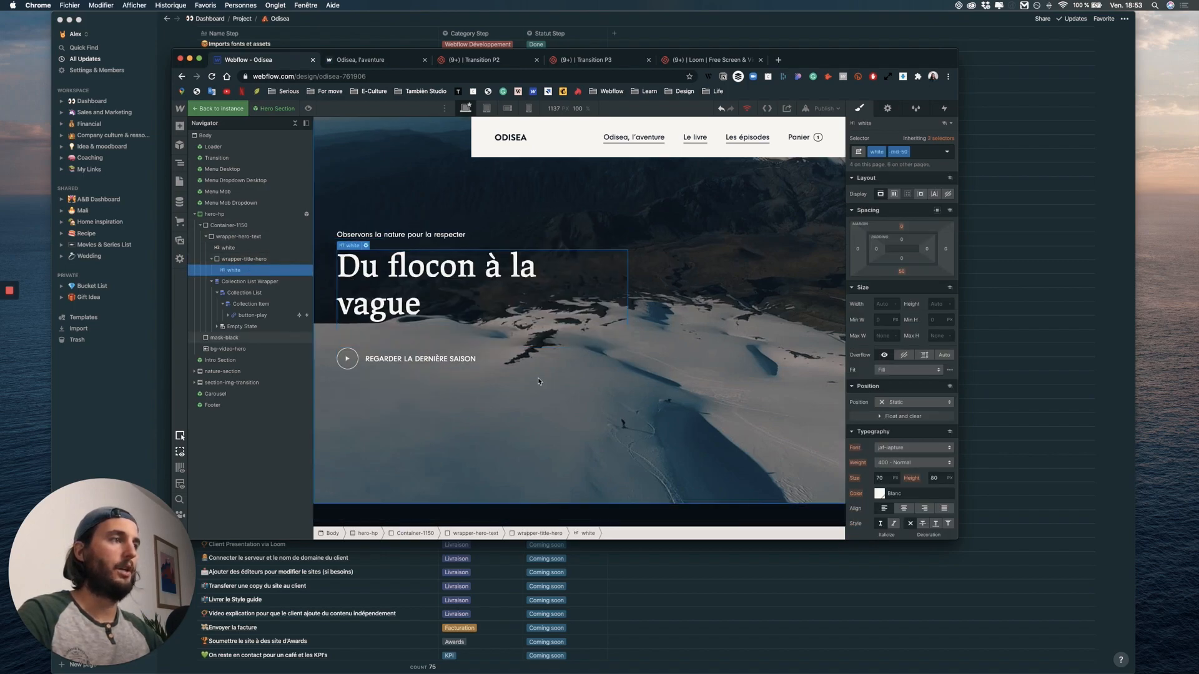
pyautogui.click(920, 151)
pyautogui.press('BackSpace')
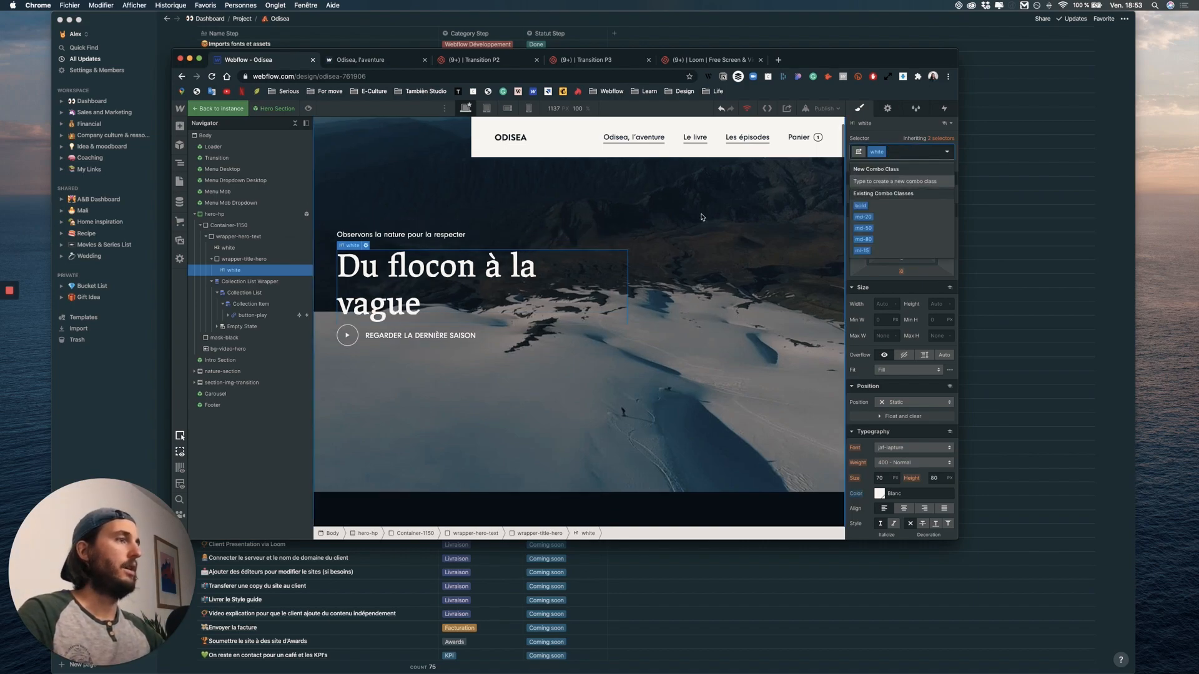
# - Add the md-50 combo class to wrapper-title-hero and set its overflow to Hidden
pyautogui.click(238, 259)
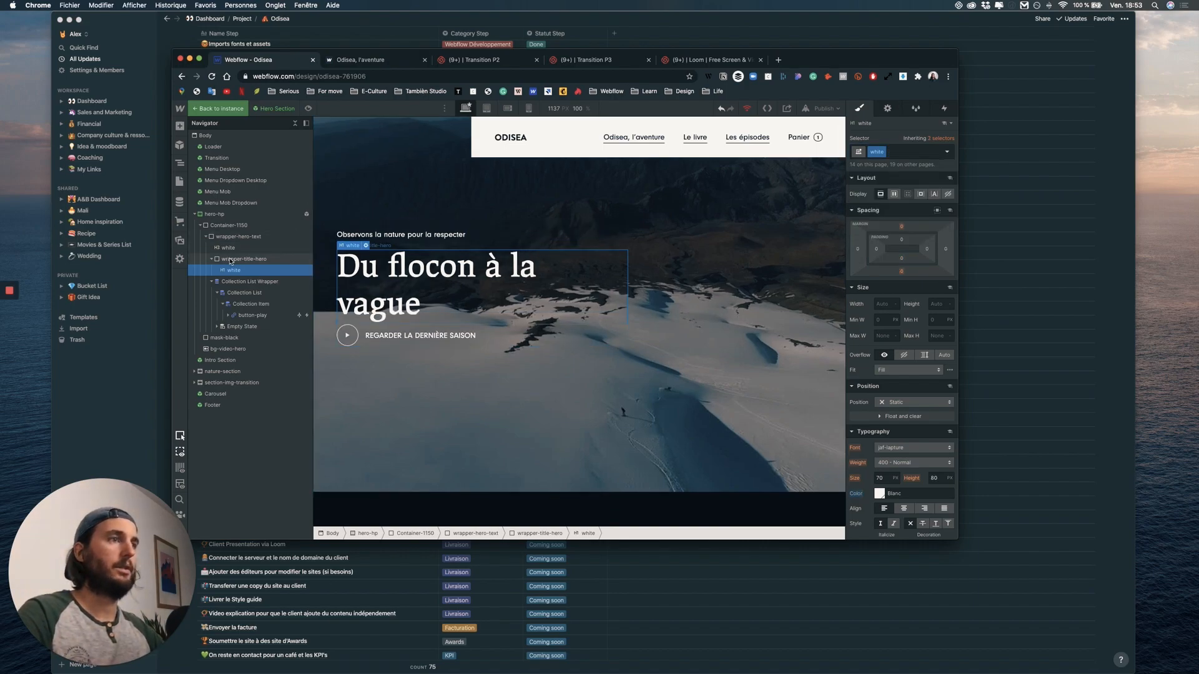
pyautogui.click(932, 153)
pyautogui.write('md')
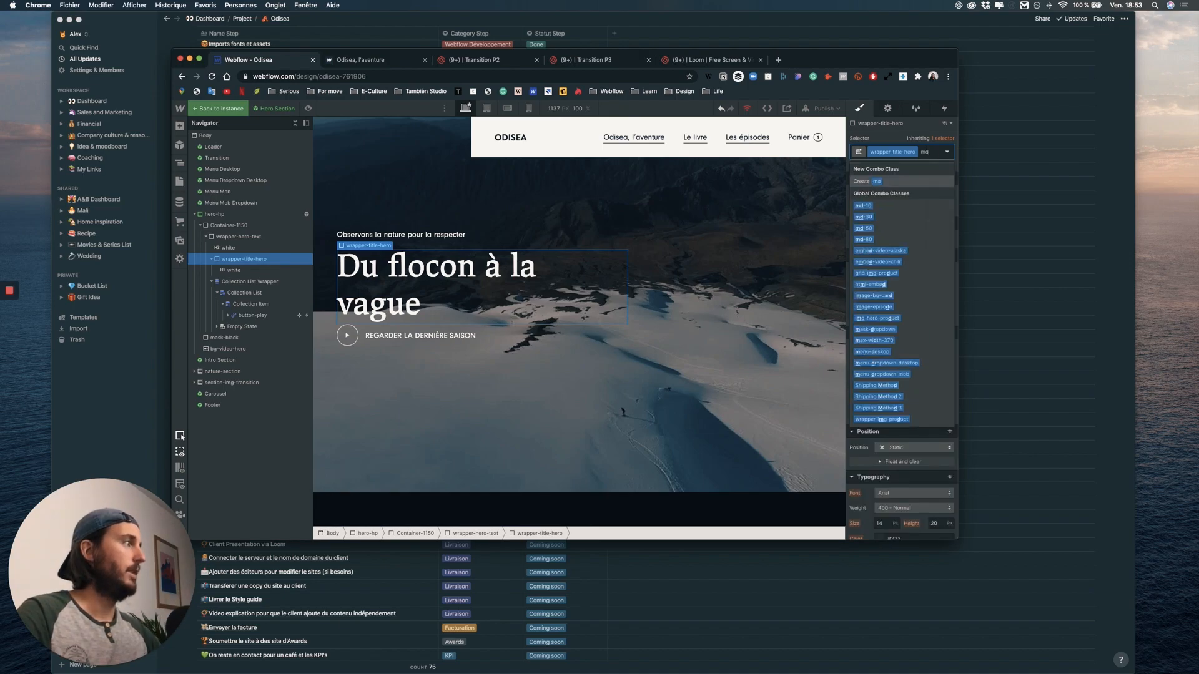
pyautogui.press('Return')
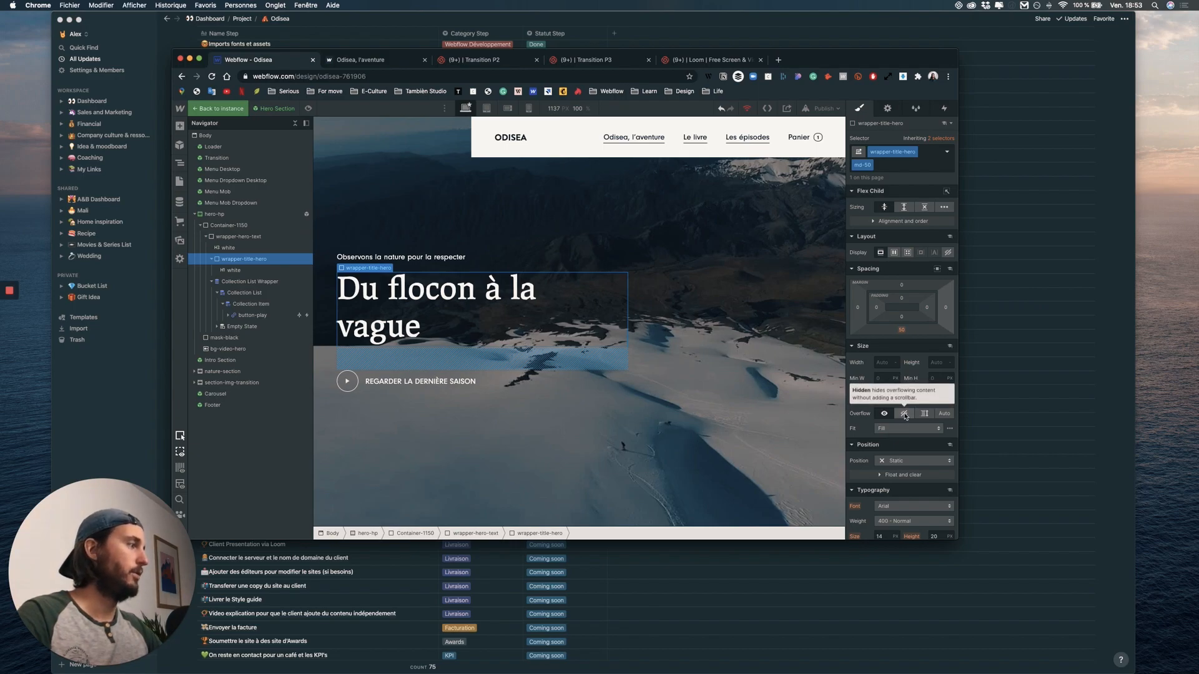
pyautogui.click(904, 414)
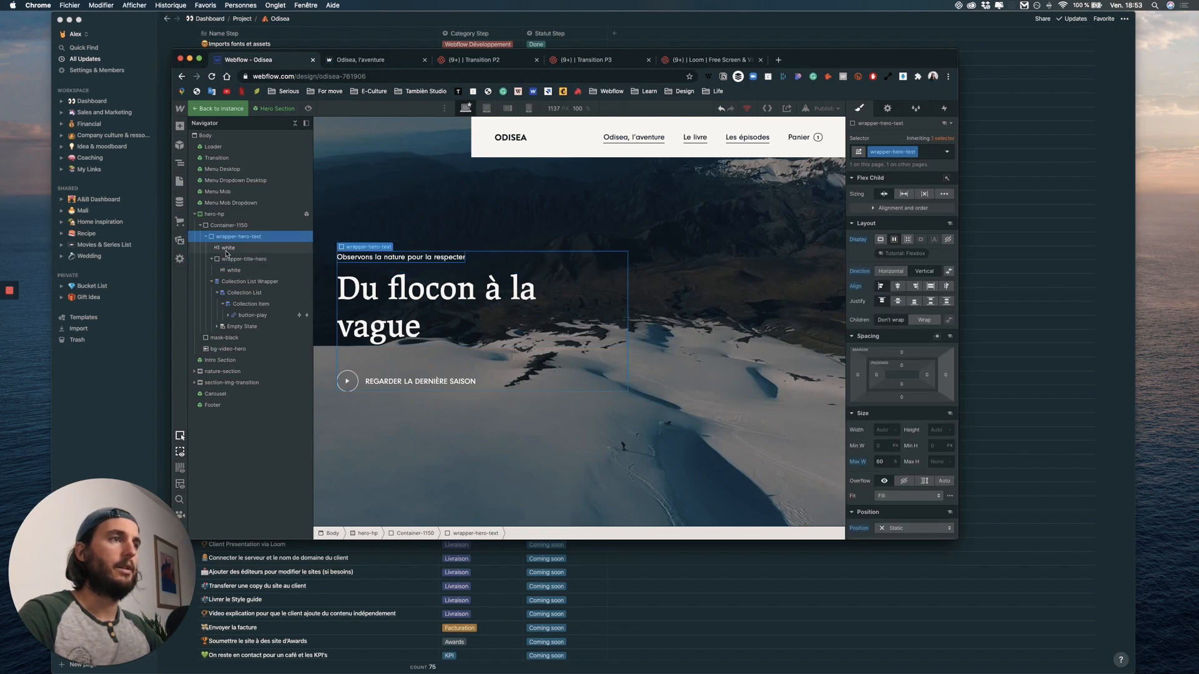
# - Add a Div Block above the "Observons la nature pour la respecter" subtitle in wrapper-hero-text and give it the class wrapper-subtitle-hero
pyautogui.click(180, 125)
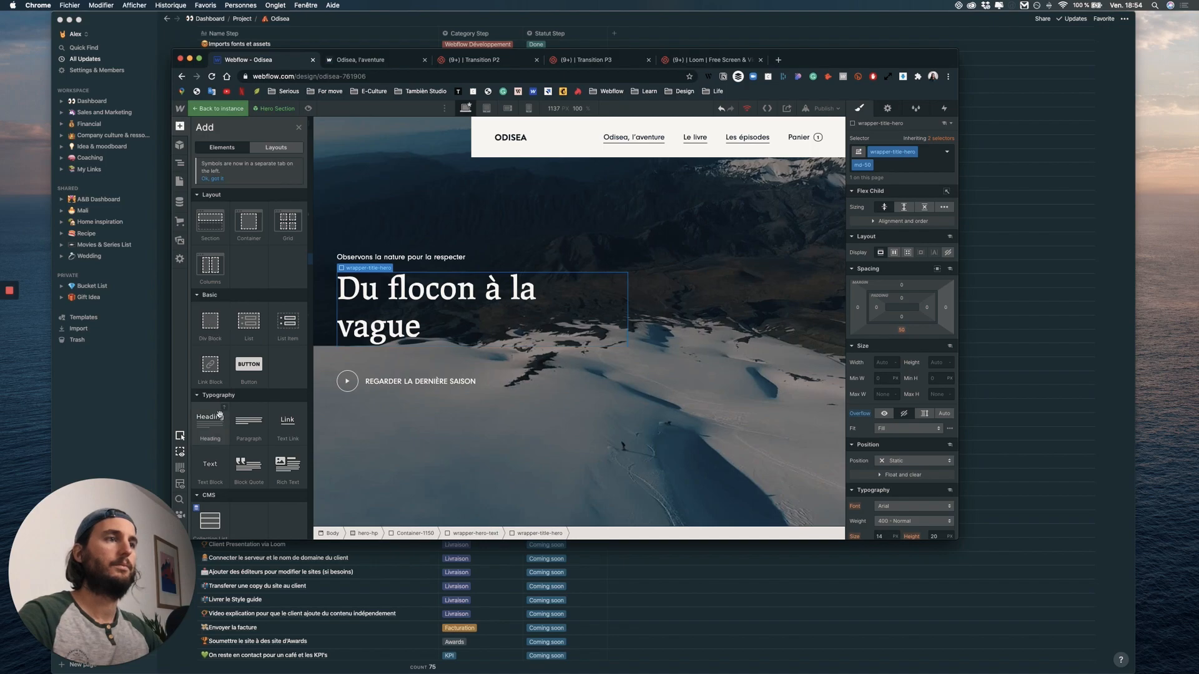
pyautogui.moveTo(215, 330); pyautogui.dragTo(285, 273)
pyautogui.press('super+Return')
pyautogui.write('wrapper-subtitle-hero')
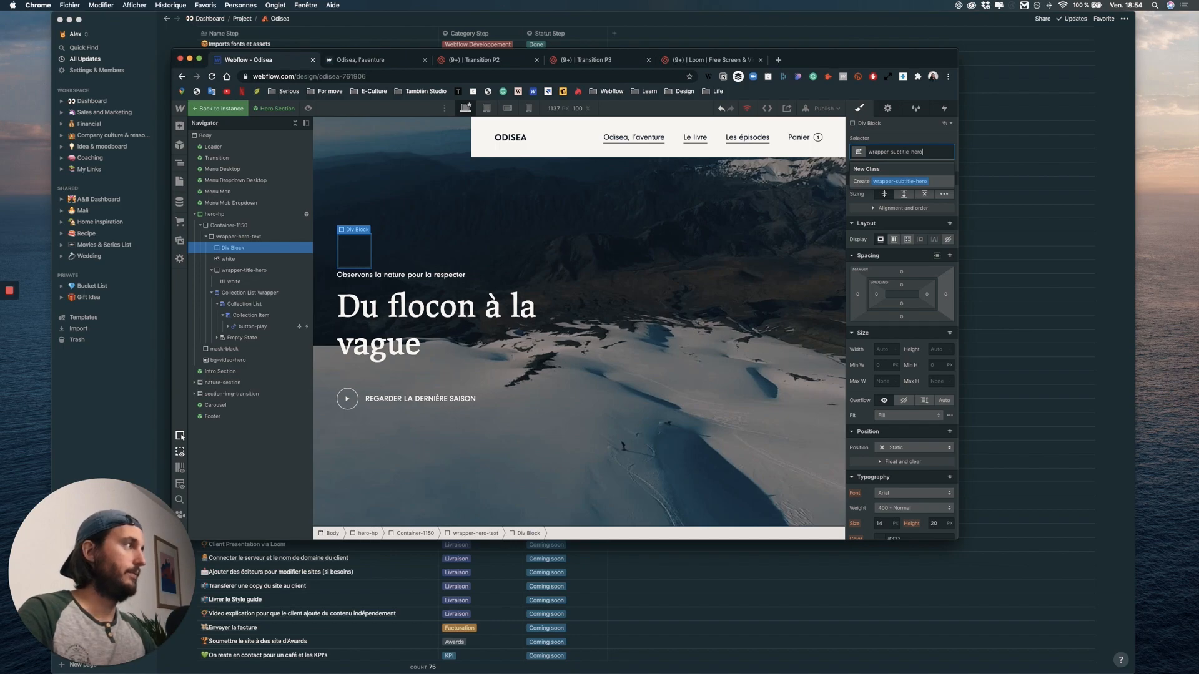
pyautogui.press('Return')
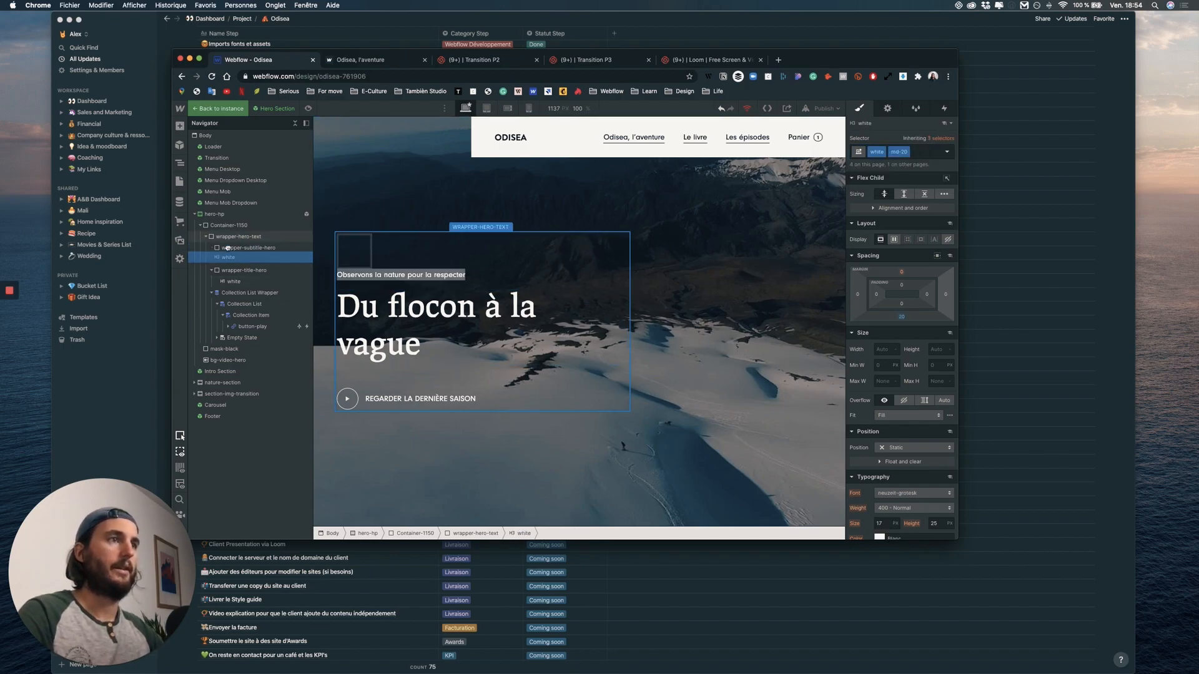
# - Nest the hero subtitle inside wrapper-subtitle-hero and set the wrapper's overflow to Hidden
pyautogui.click(228, 257)
pyautogui.click(229, 248)
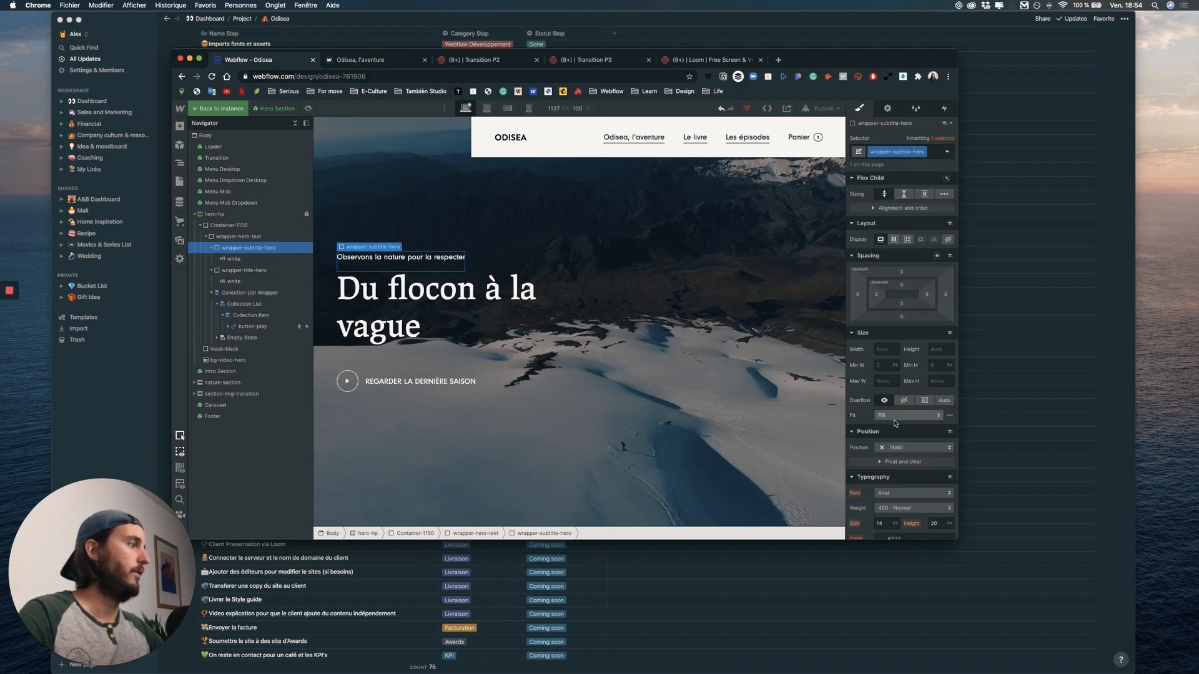
pyautogui.click(907, 400)
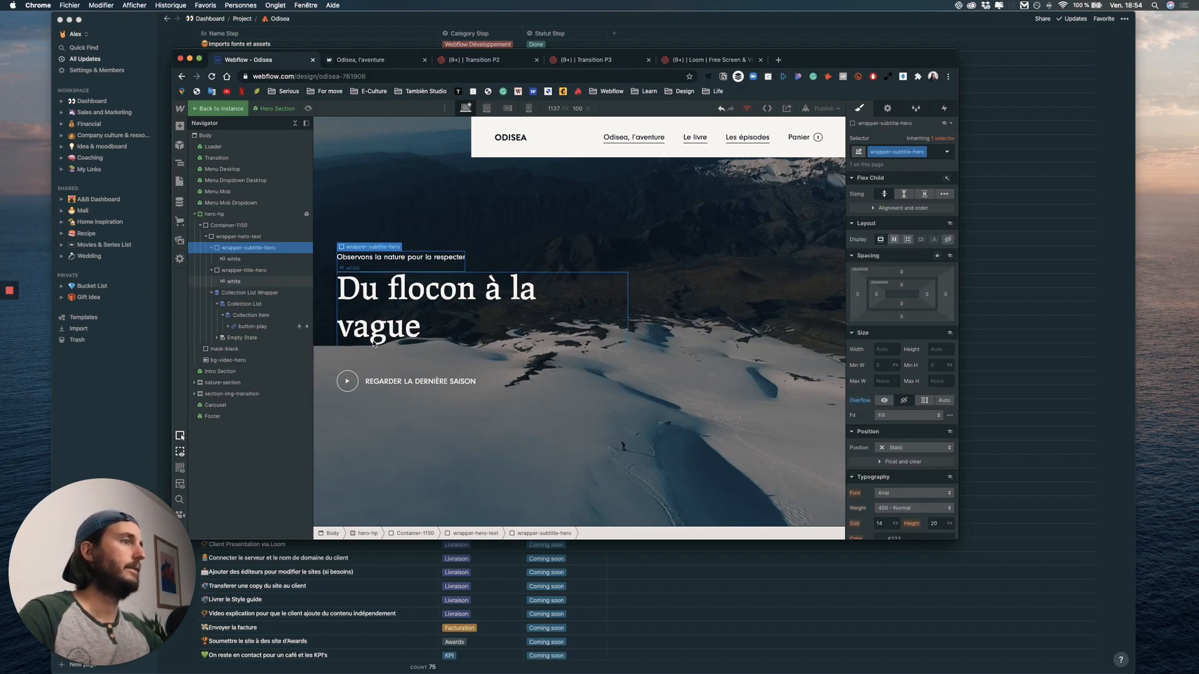
# - Remove the md-20 combo class from the hero subtitle, keeping only the white class
pyautogui.click(244, 259)
pyautogui.click(921, 154)
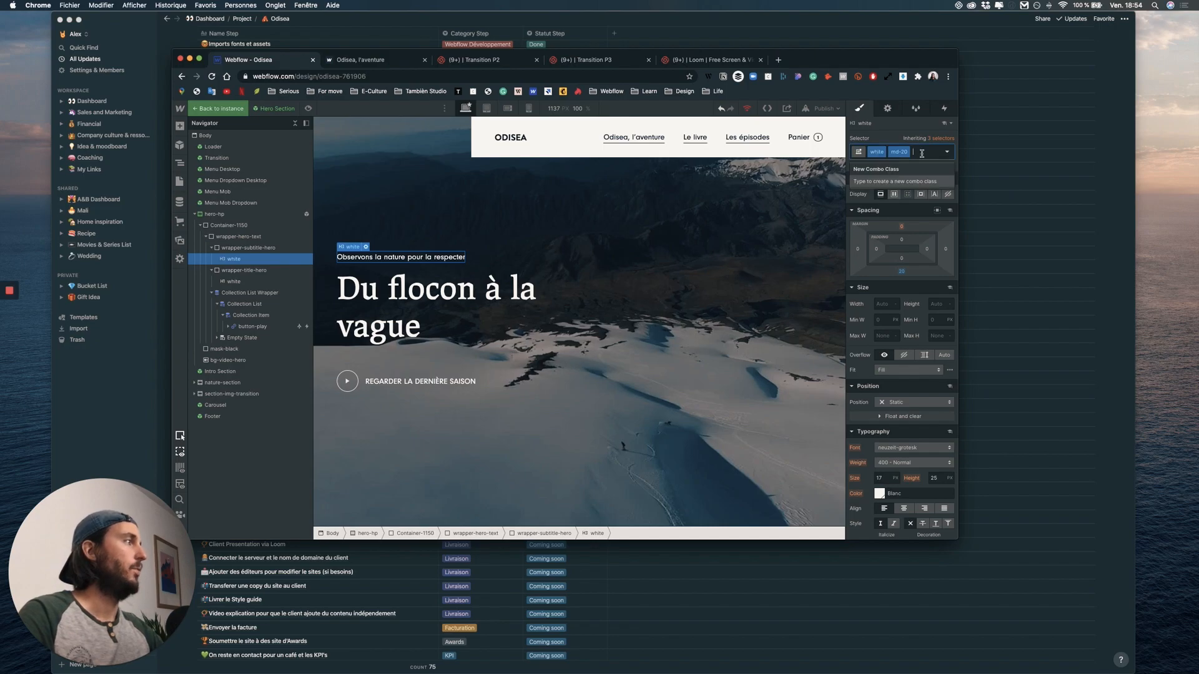
pyautogui.press('BackSpace')
# - Create the combo class md-20 on wrapper-subtitle-hero and set its bottom margin to 20 px
pyautogui.click(250, 247)
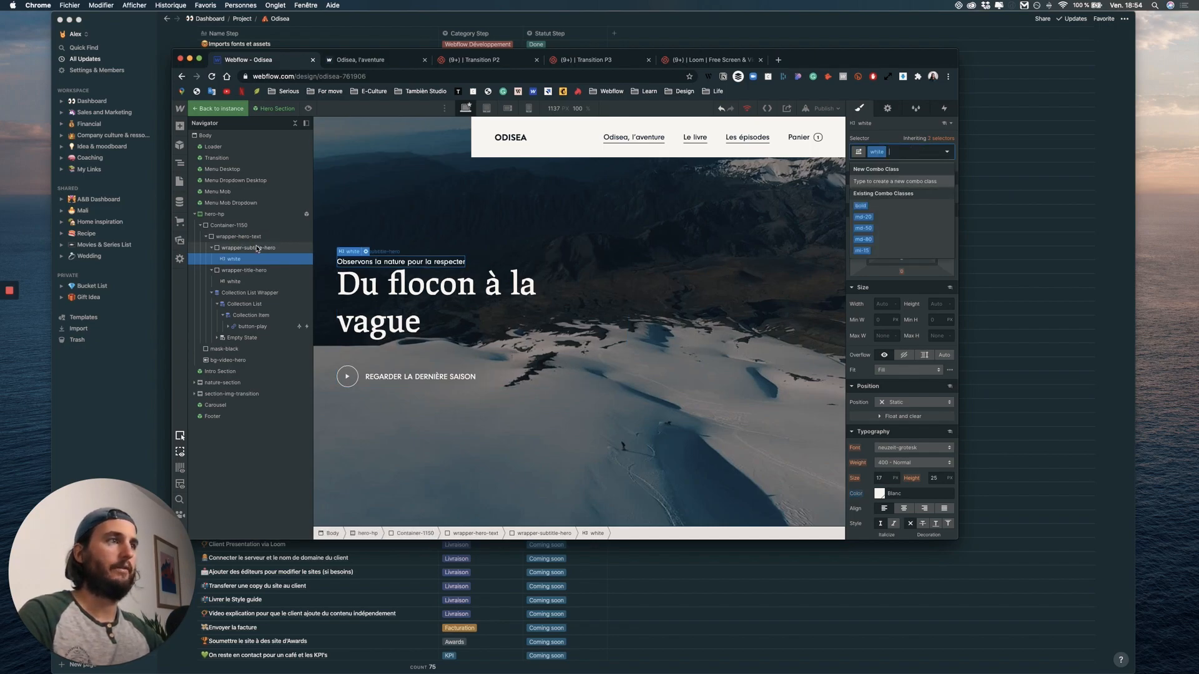
pyautogui.click(933, 155)
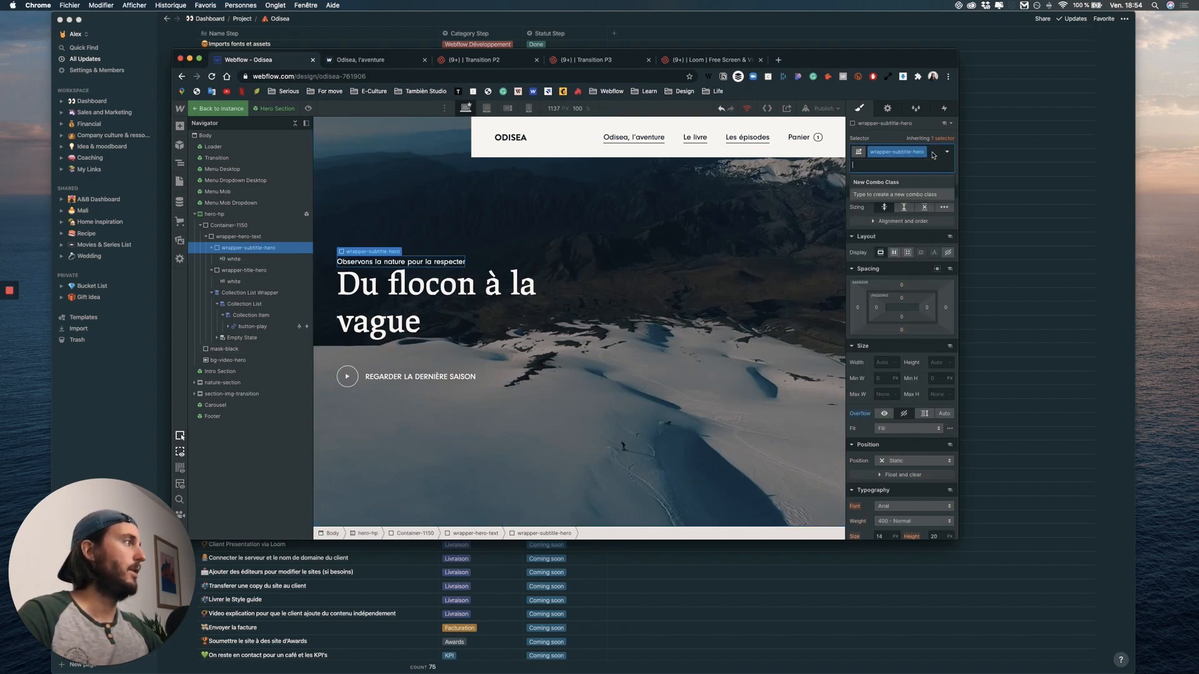
pyautogui.write('md')
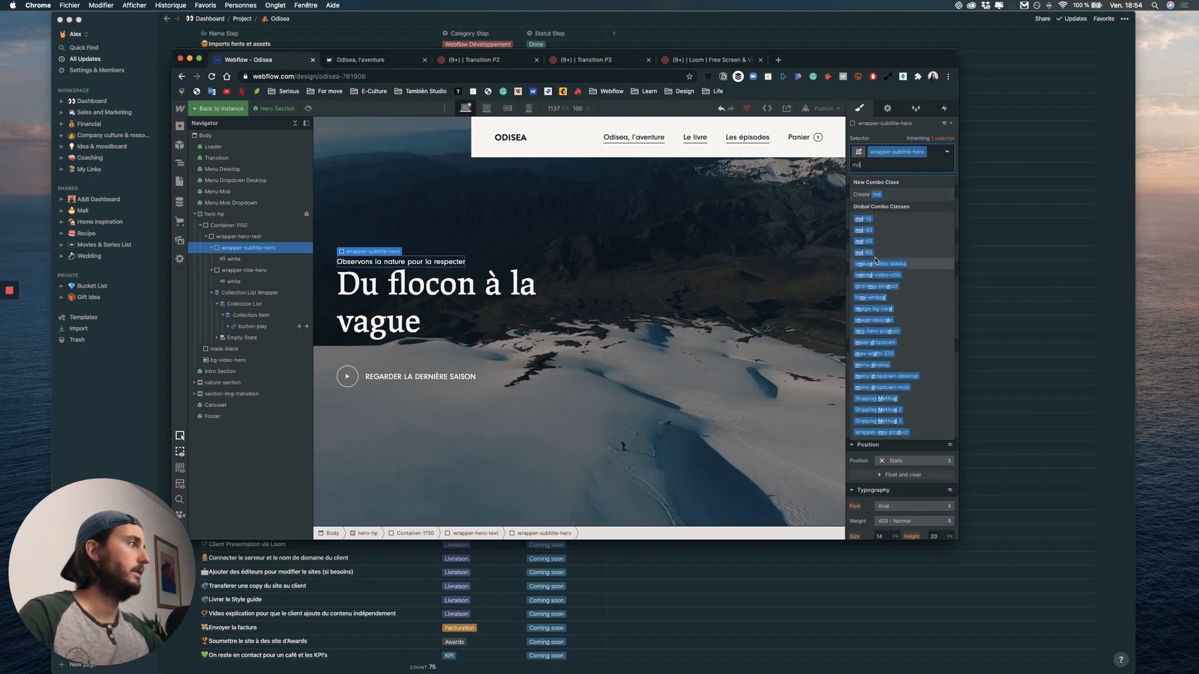
pyautogui.write('-20')
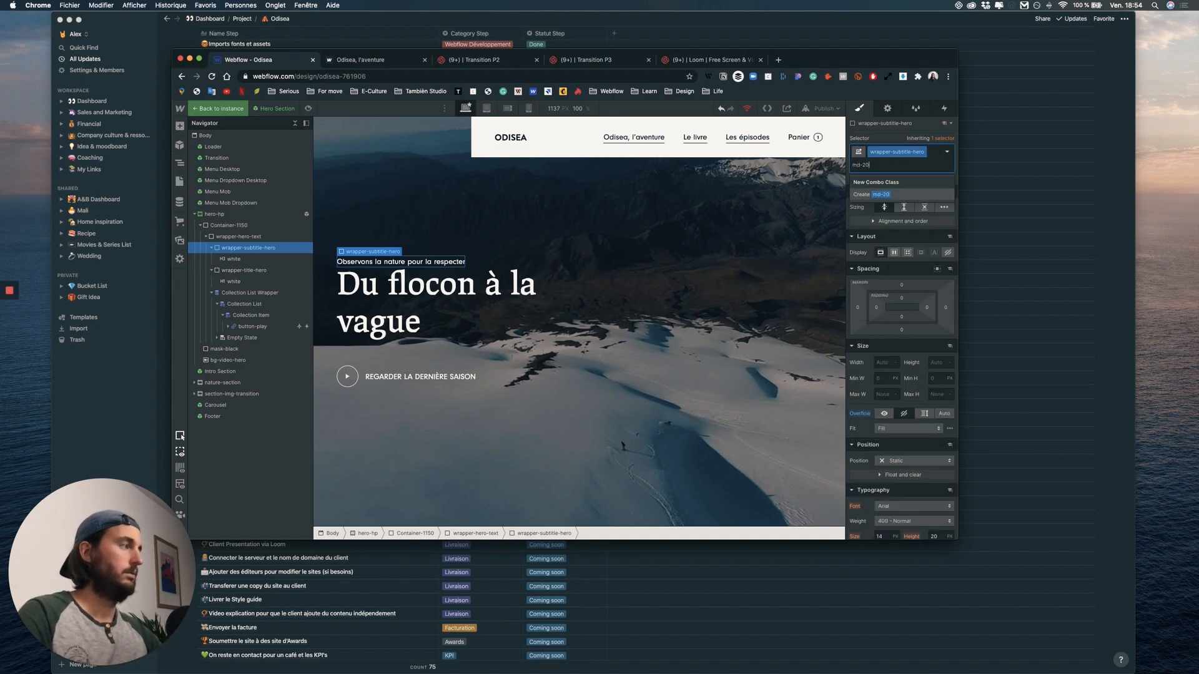
pyautogui.press('Return')
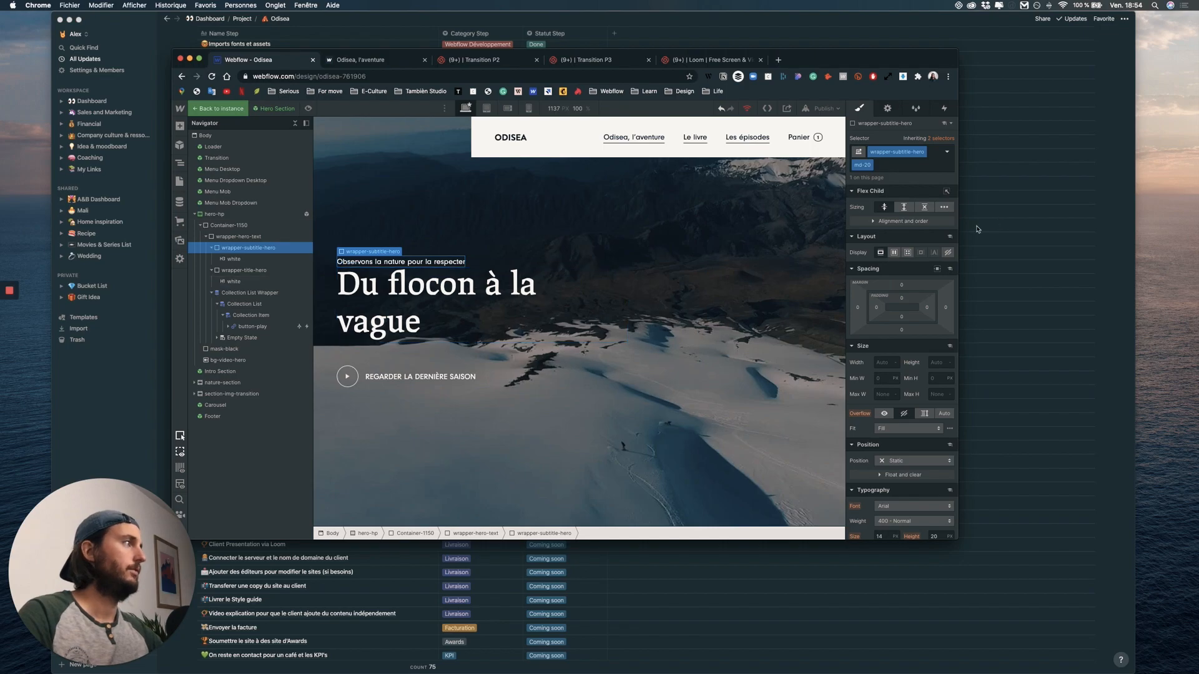
pyautogui.click(901, 332)
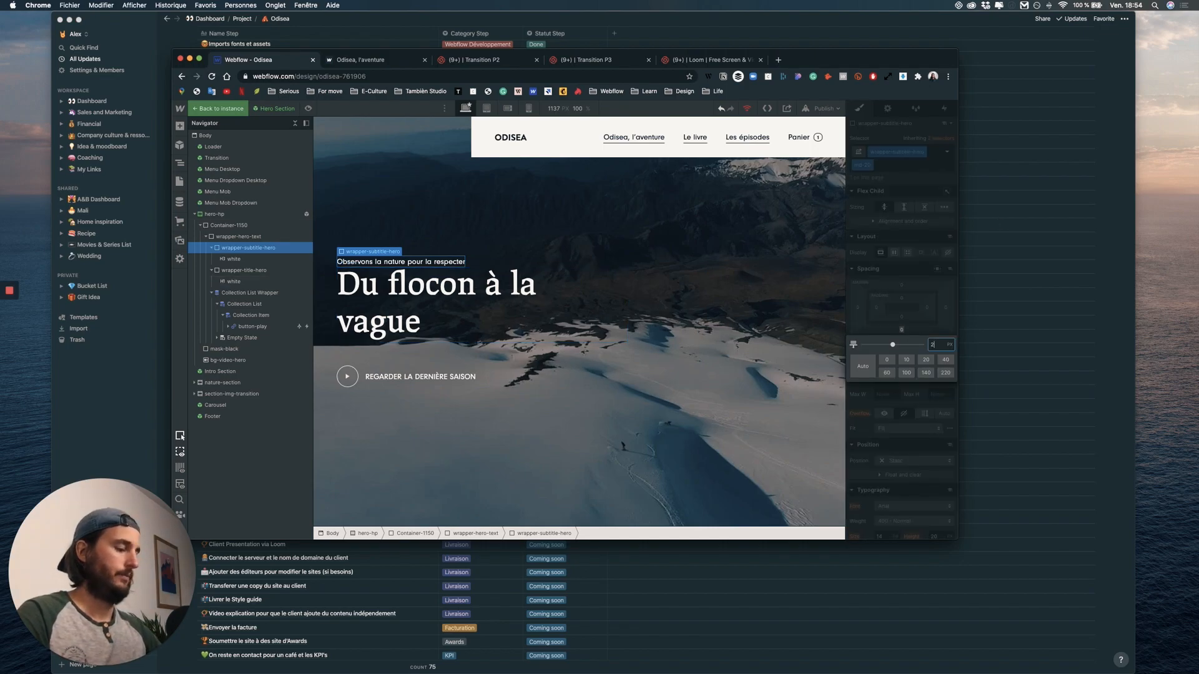
pyautogui.write('20')
pyautogui.press('Return')
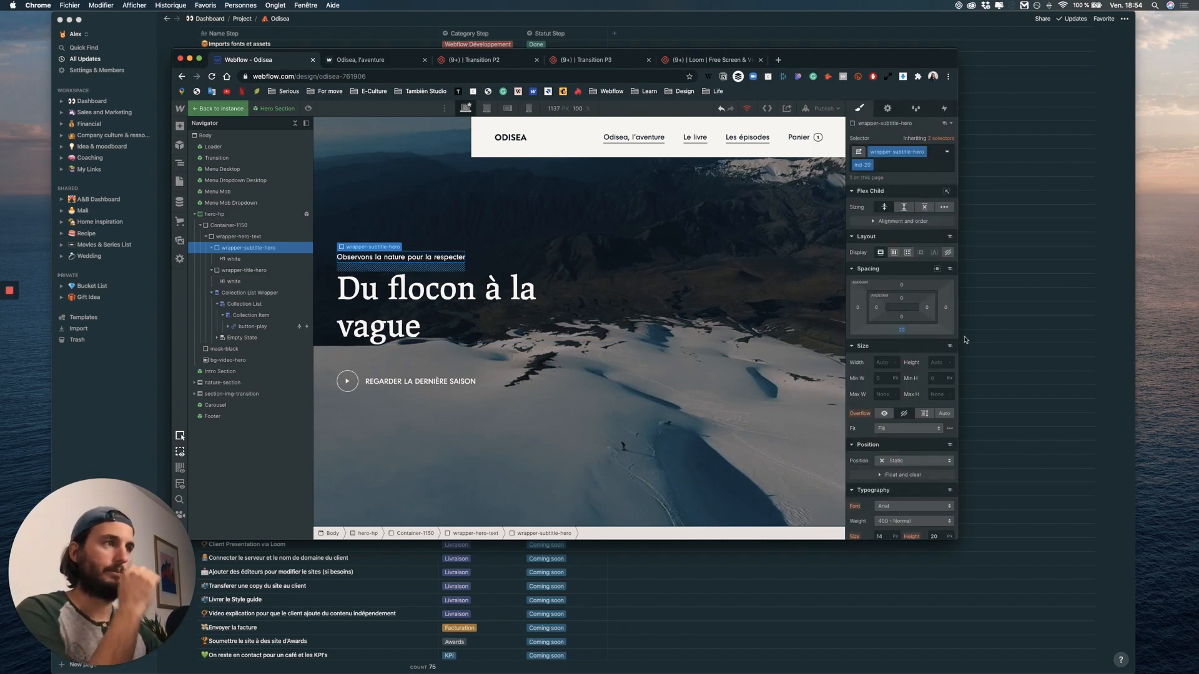
# - Collapse the subtitle and title wrappers in the element tree and inspect the Collection List Wrapper's structure
pyautogui.click(212, 249)
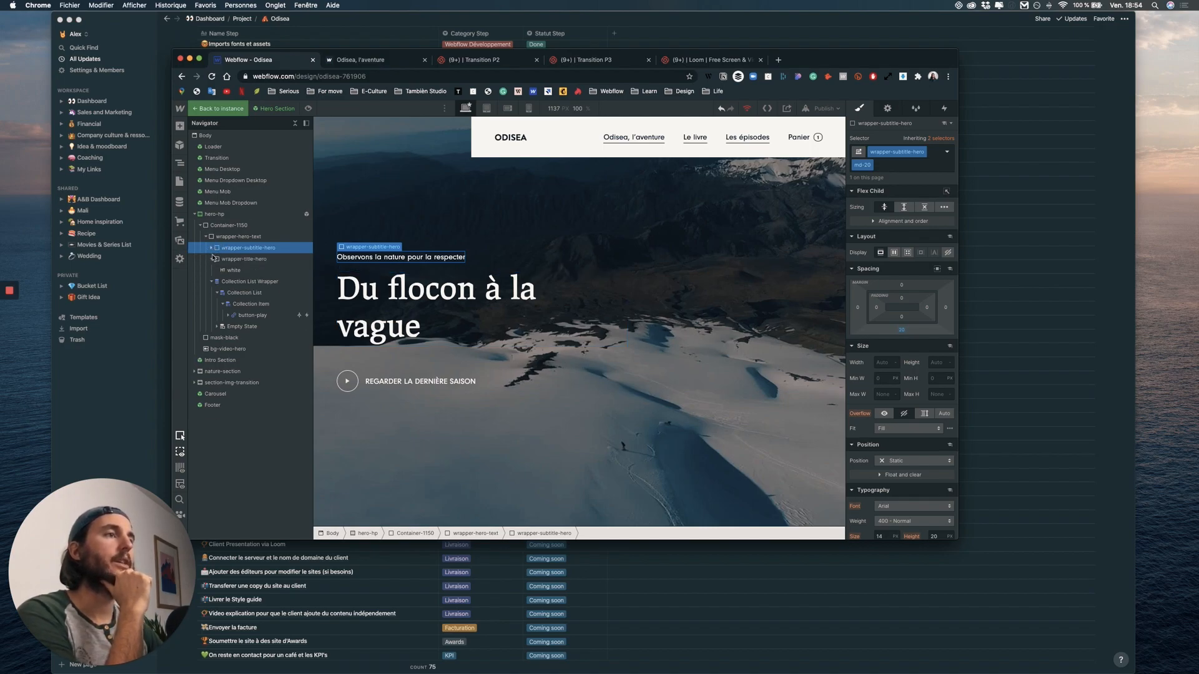
pyautogui.click(211, 259)
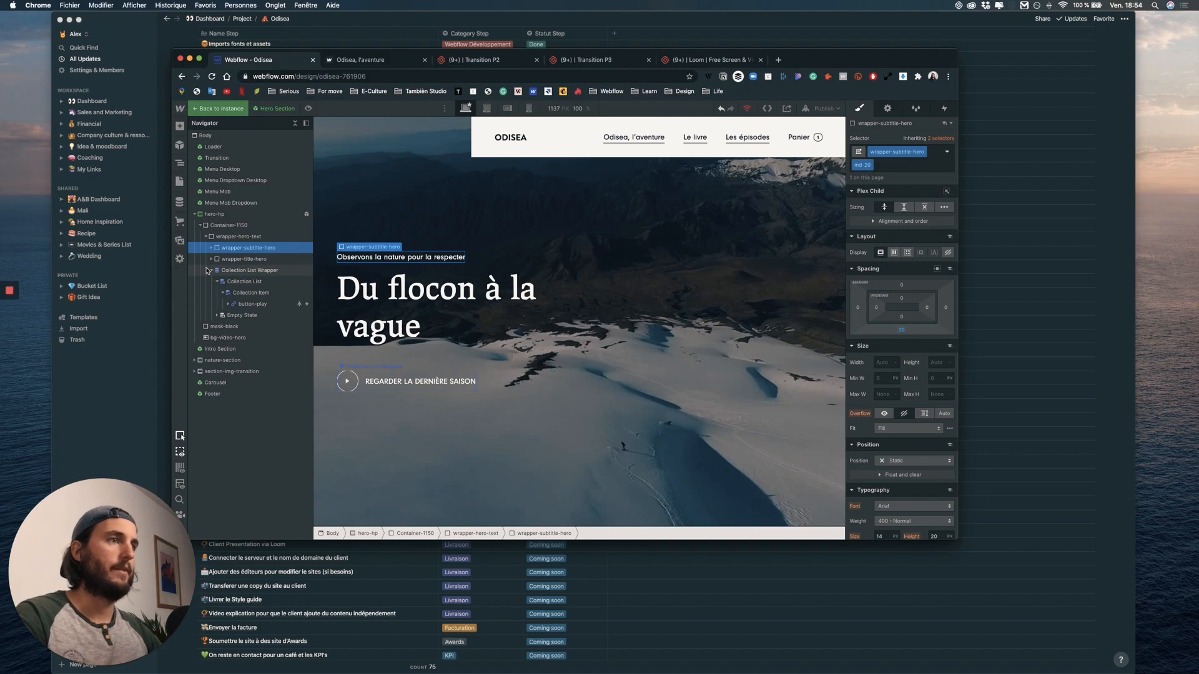
pyautogui.click(220, 270)
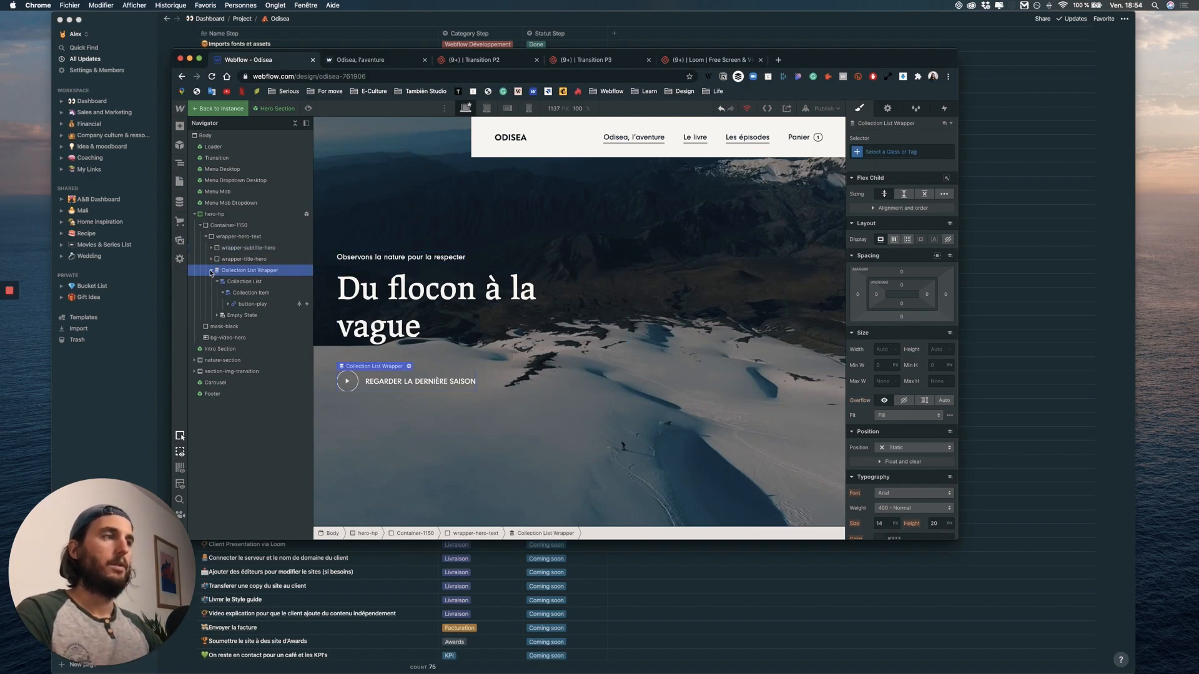
pyautogui.click(211, 271)
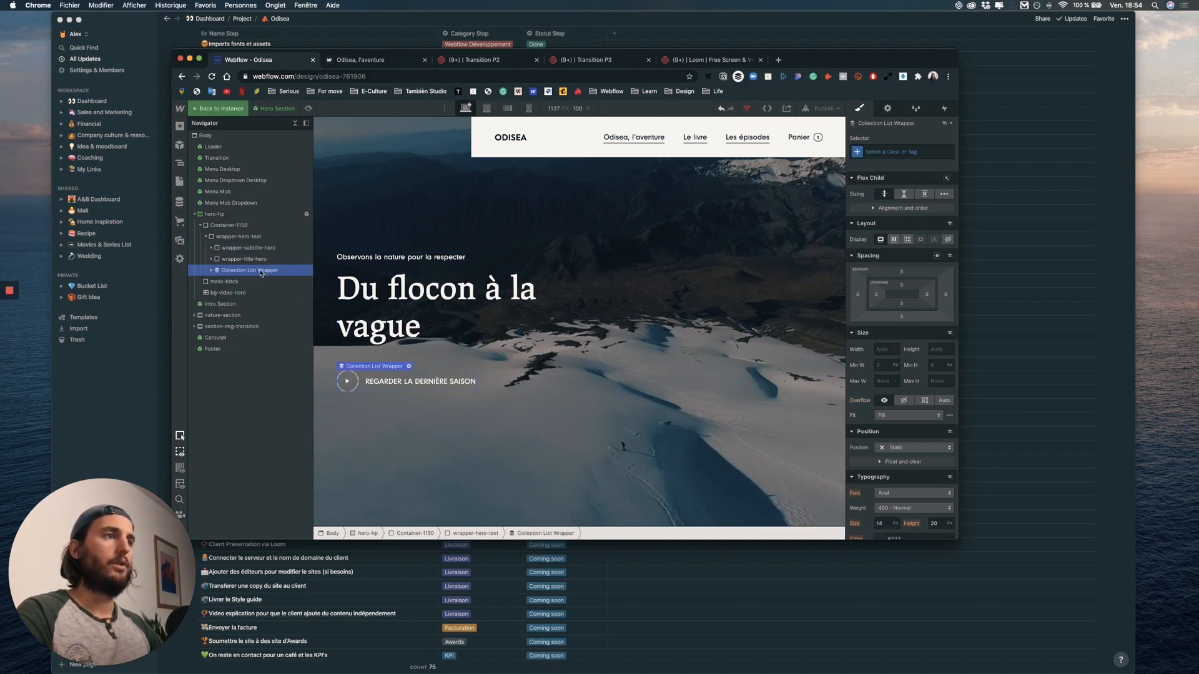
pyautogui.click(212, 271)
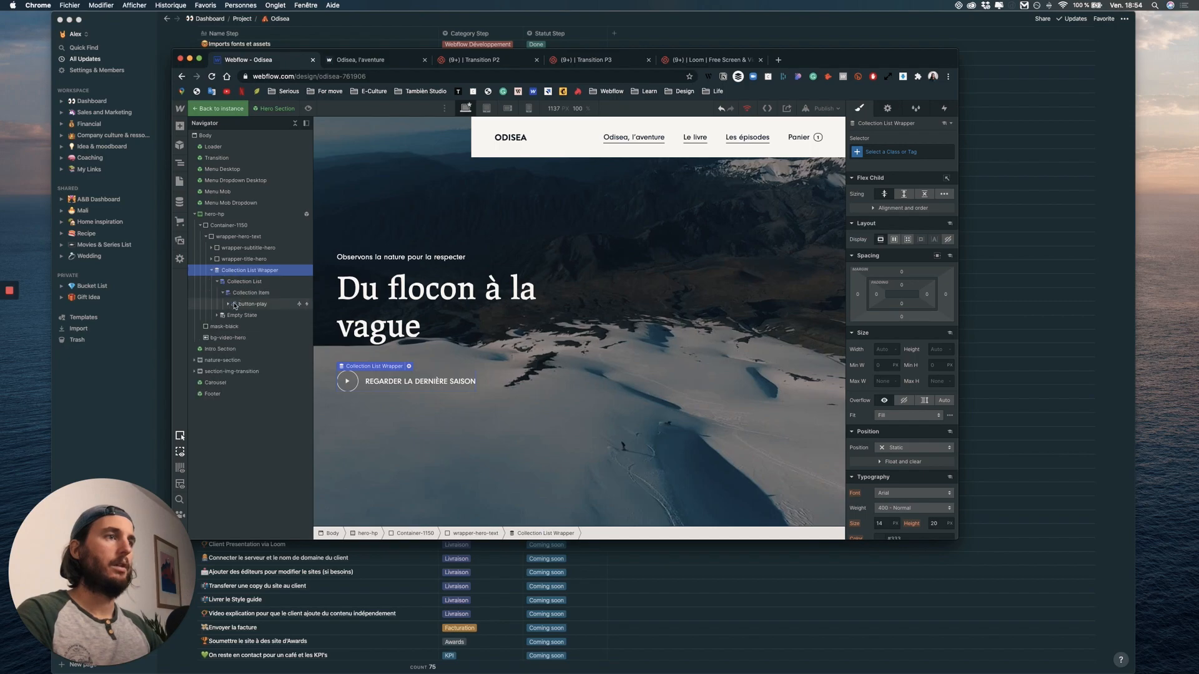
# - Delete the page's Page load trigger that runs the Loader-hero-home animation
pyautogui.click(252, 304)
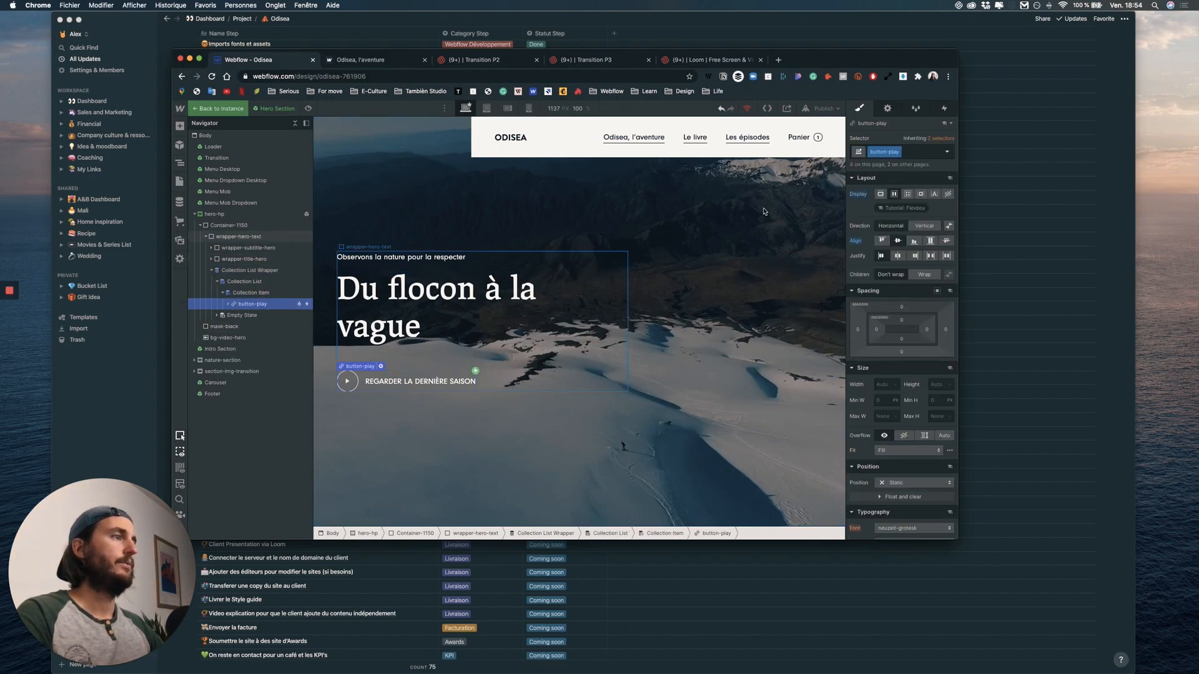
pyautogui.click(944, 108)
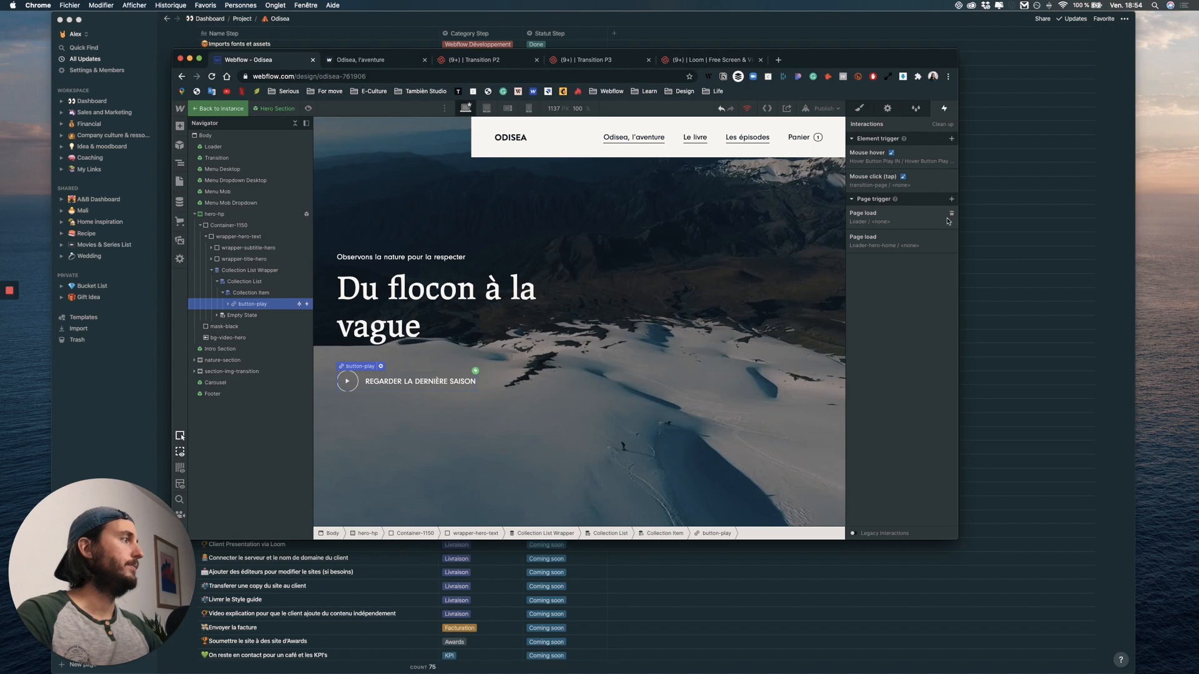
pyautogui.click(951, 240)
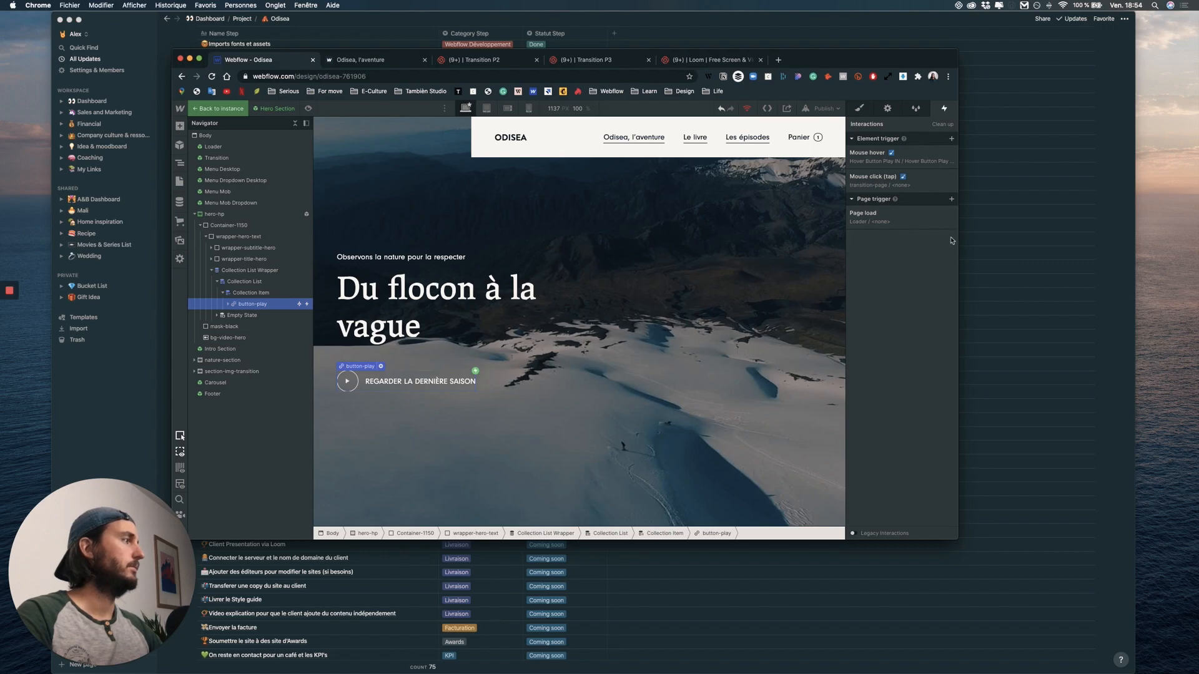
# - Add a Page load trigger that starts an animation when the page starts loading, and delete the timed animations Loader-hero-about and Loader-hero-home
pyautogui.click(952, 199)
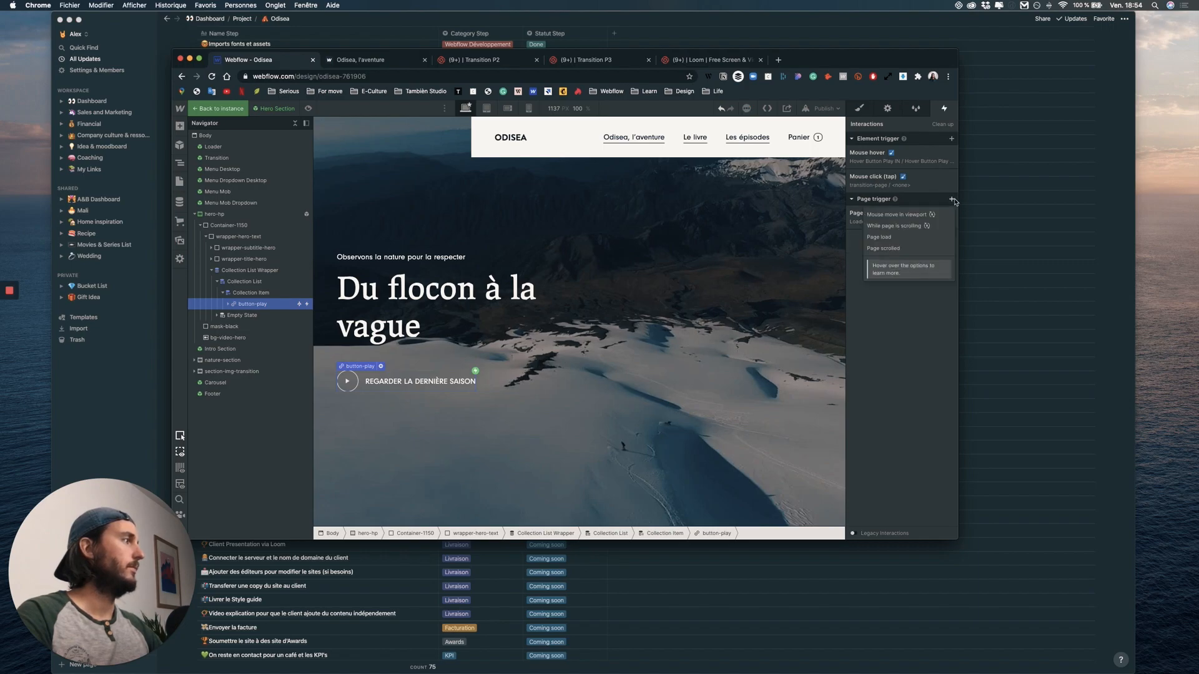
pyautogui.click(910, 239)
pyautogui.click(922, 190)
pyautogui.click(913, 211)
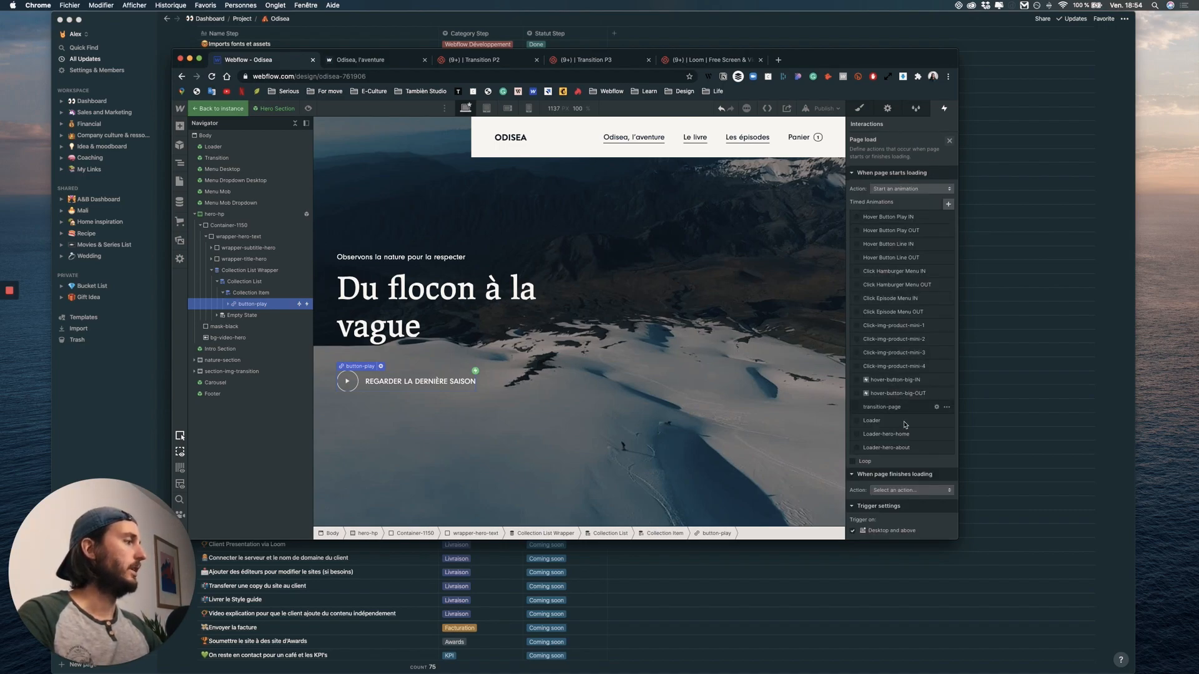
pyautogui.click(946, 449)
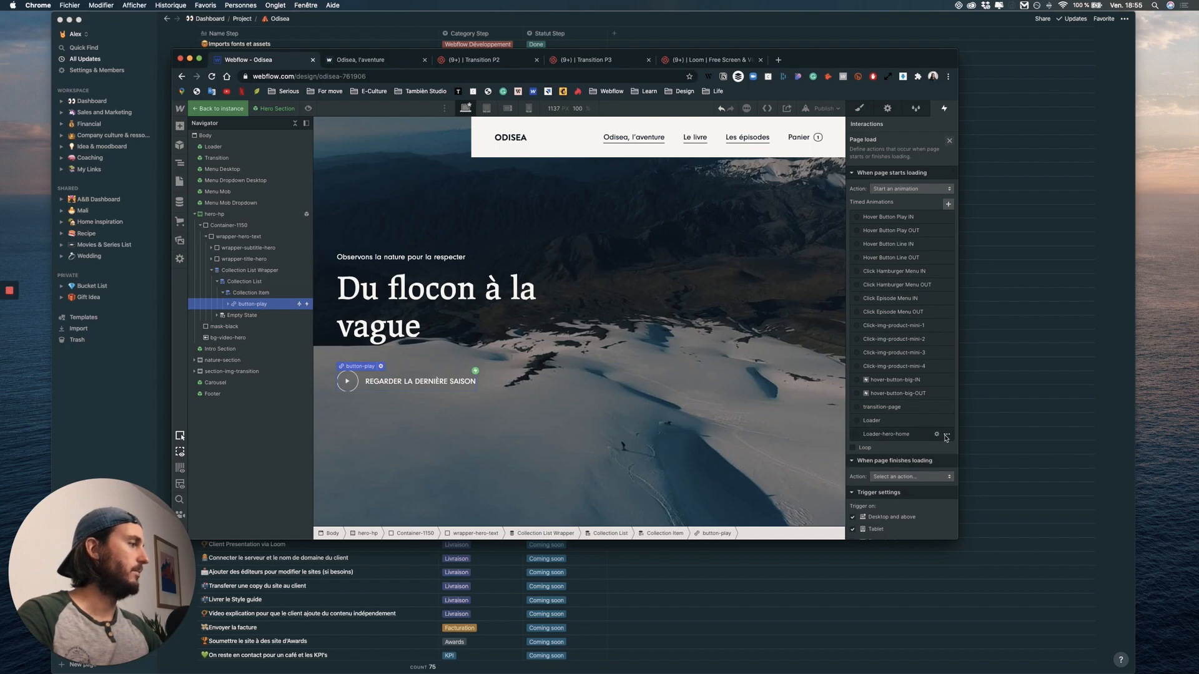
pyautogui.click(947, 435)
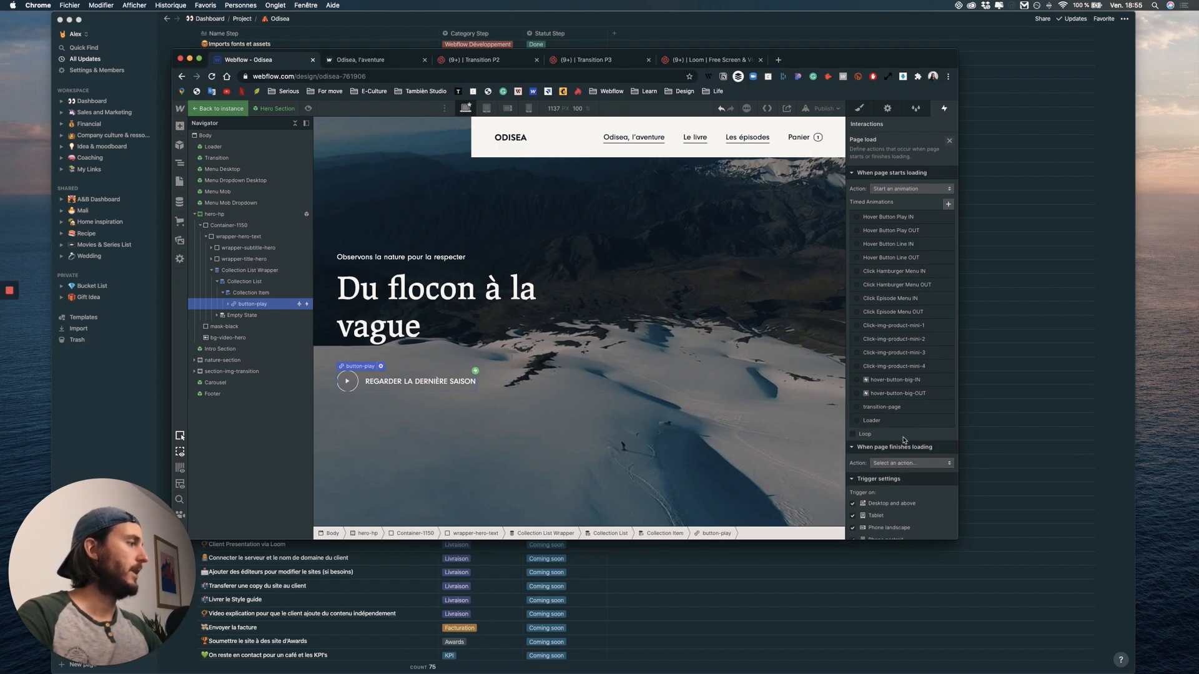
# - Create and save a timed animation named Hero-home-about-load for the page-load trigger, and reopen it for editing
pyautogui.click(947, 204)
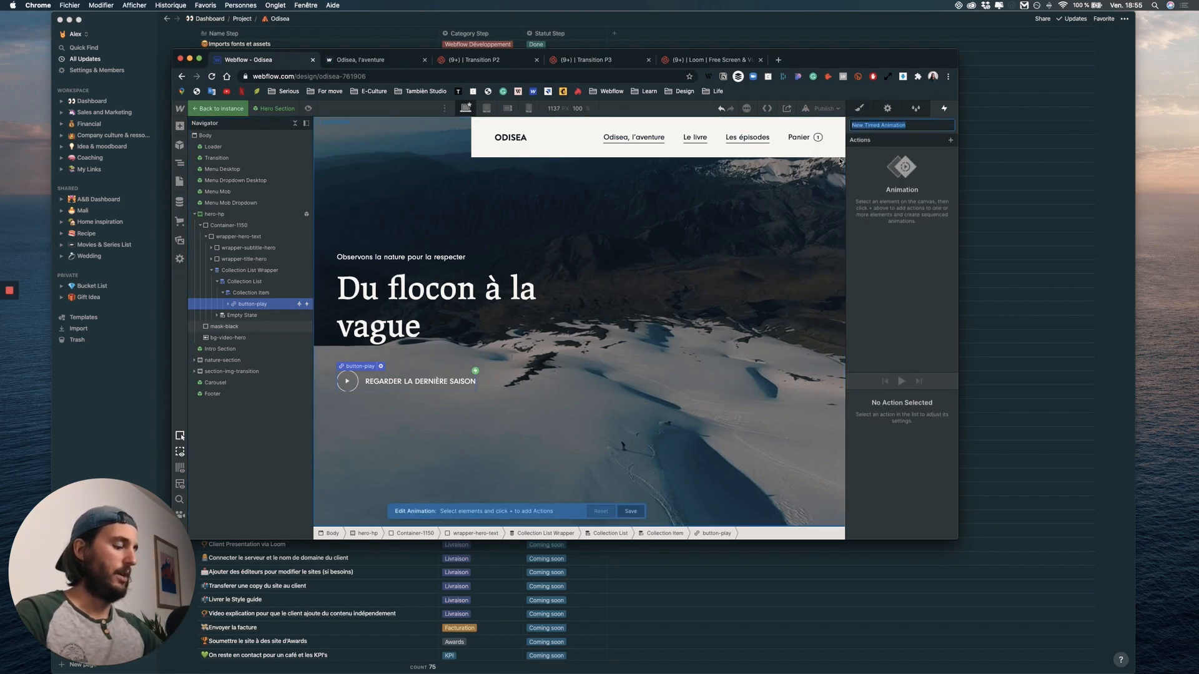
pyautogui.write('Hero-home-about-load')
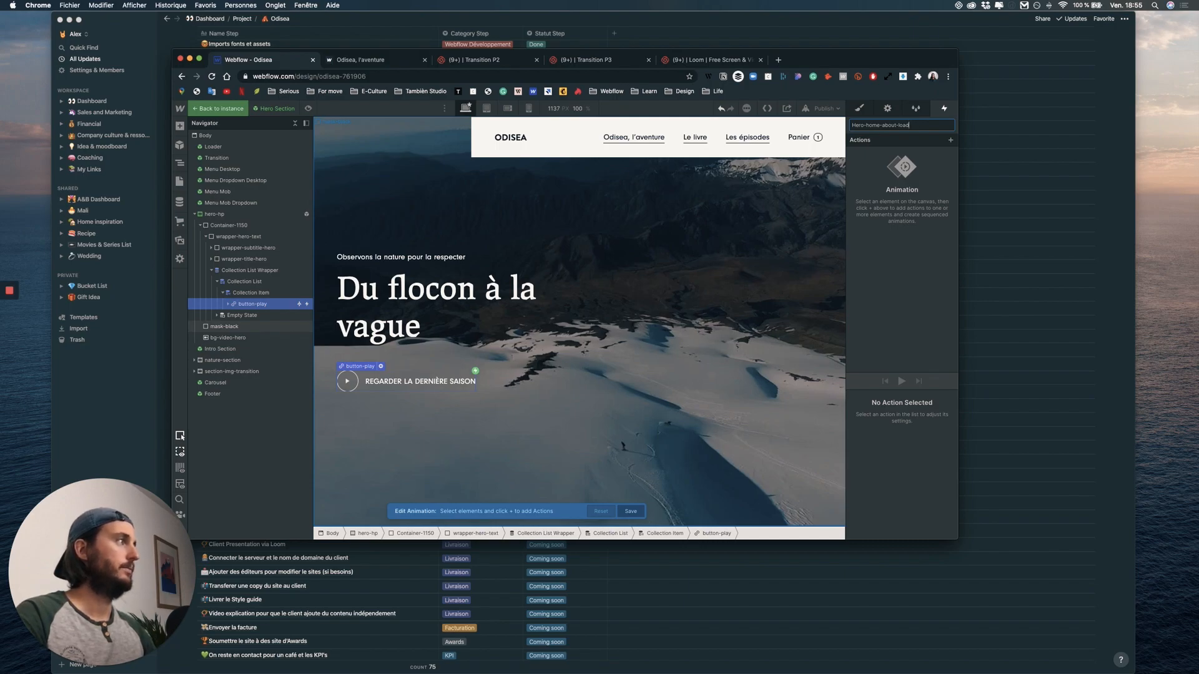
pyautogui.press('Return')
pyautogui.click(939, 128)
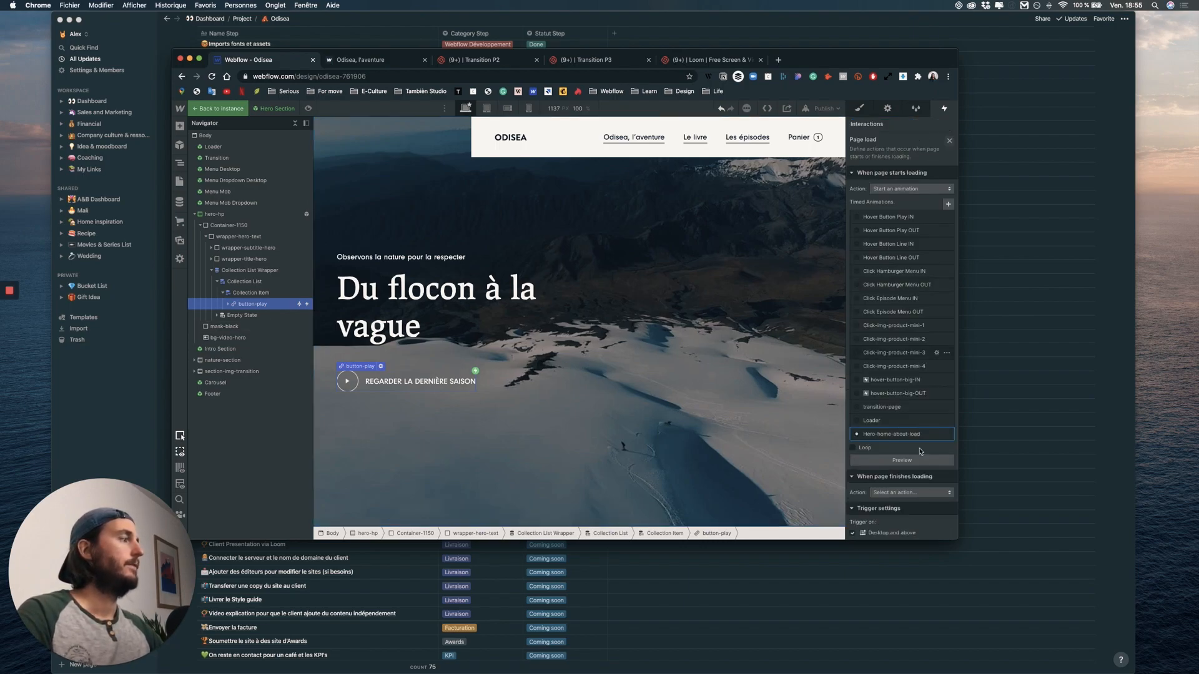
pyautogui.click(918, 434)
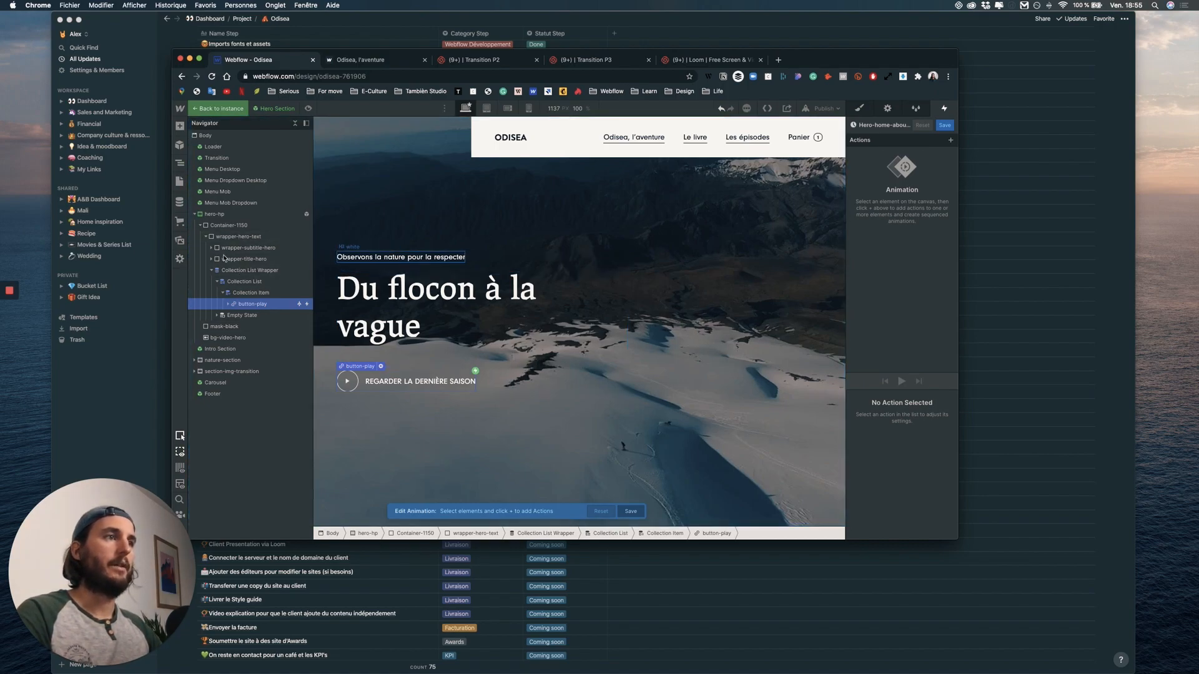
# - Add a Move action and an Opacity action for the wrapper-subtitle-hero element to the Hero-home-about-load animation
pyautogui.click(248, 248)
pyautogui.click(952, 140)
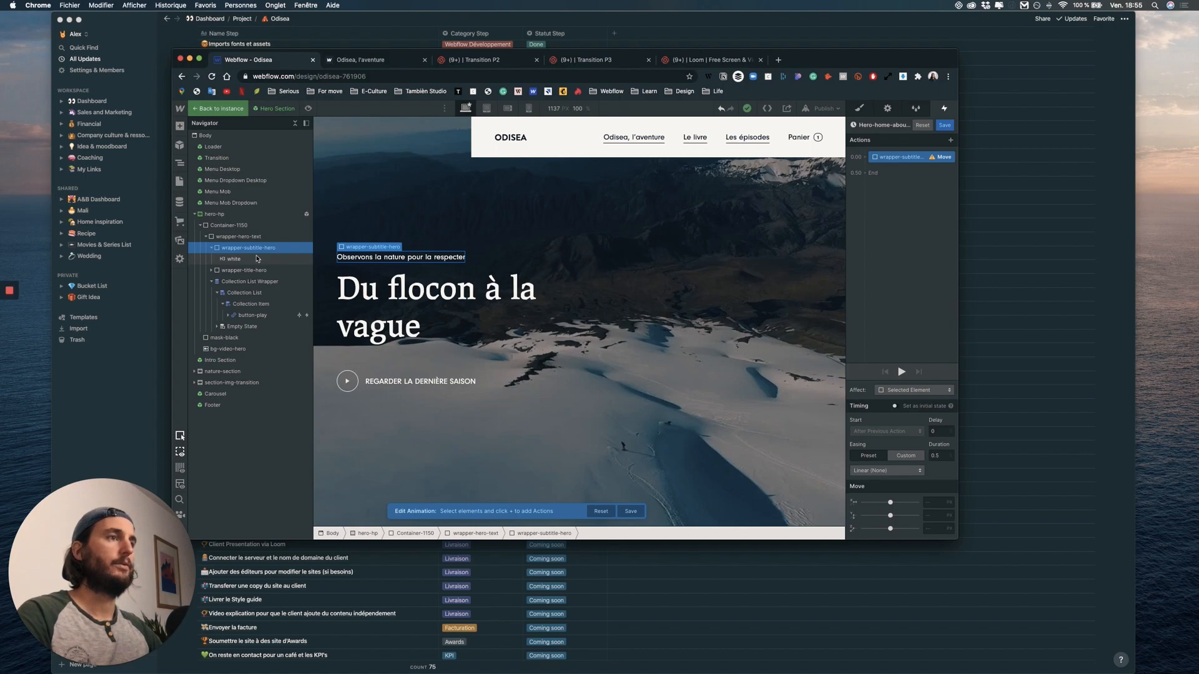
pyautogui.click(951, 140)
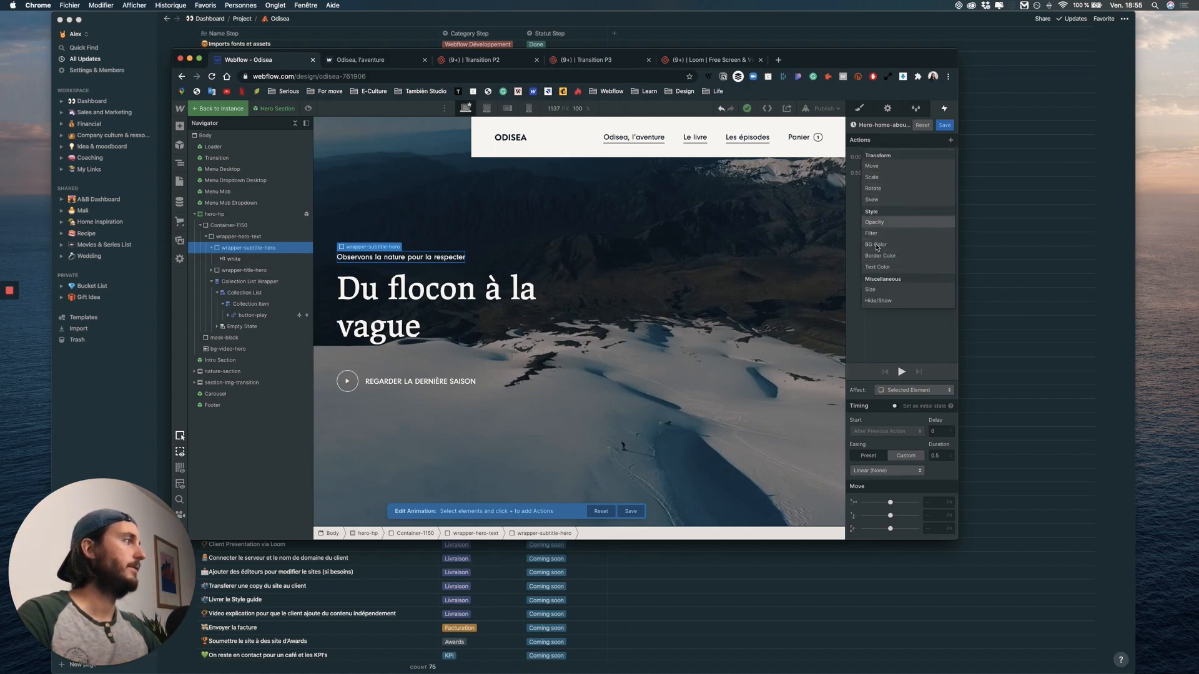
pyautogui.click(875, 222)
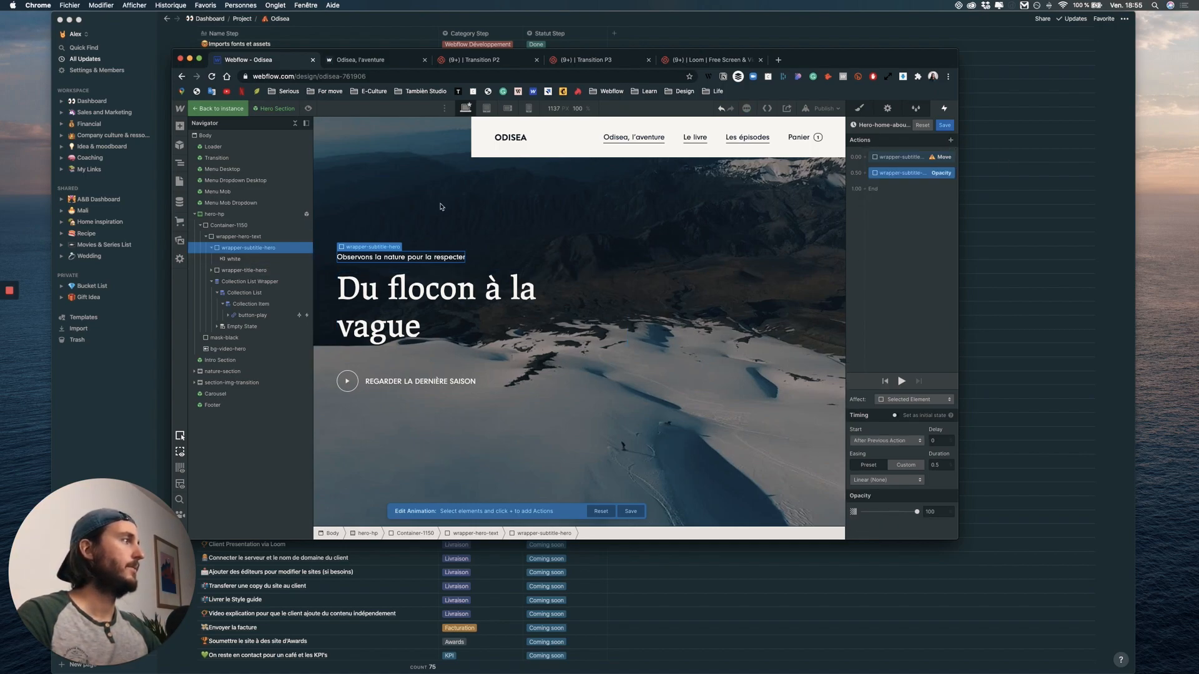
# - Add a Move action and an Opacity action for the wrapper-title-hero element
pyautogui.click(610, 273)
pyautogui.click(951, 140)
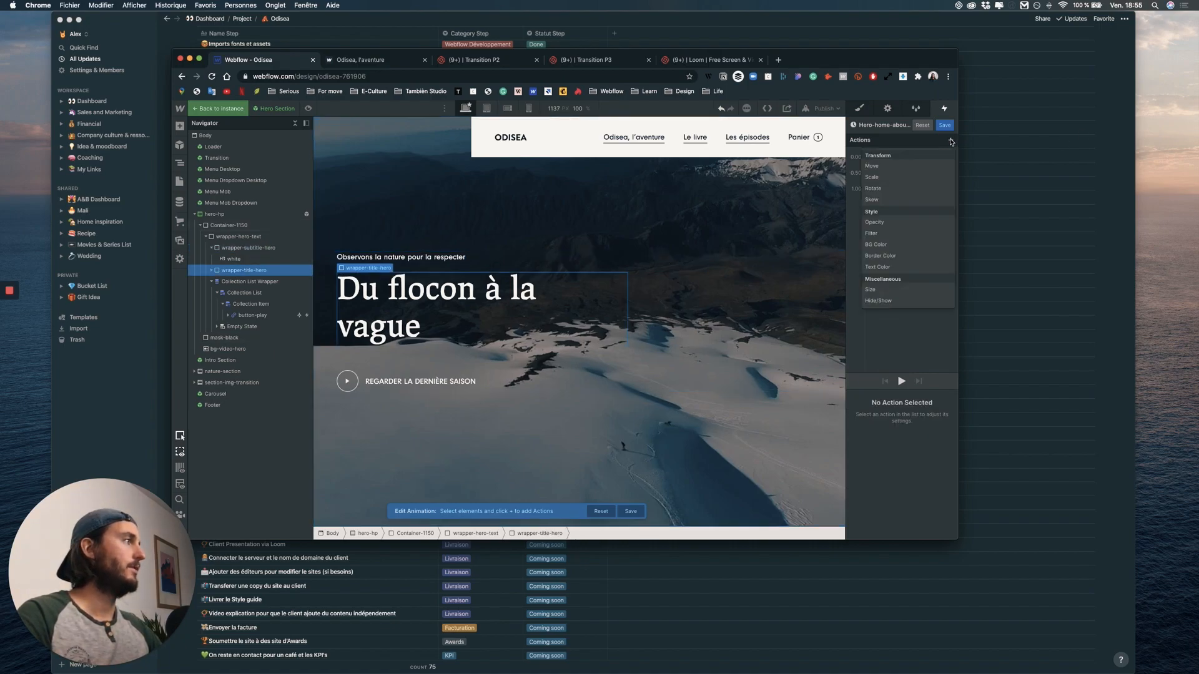
pyautogui.click(889, 166)
pyautogui.click(951, 141)
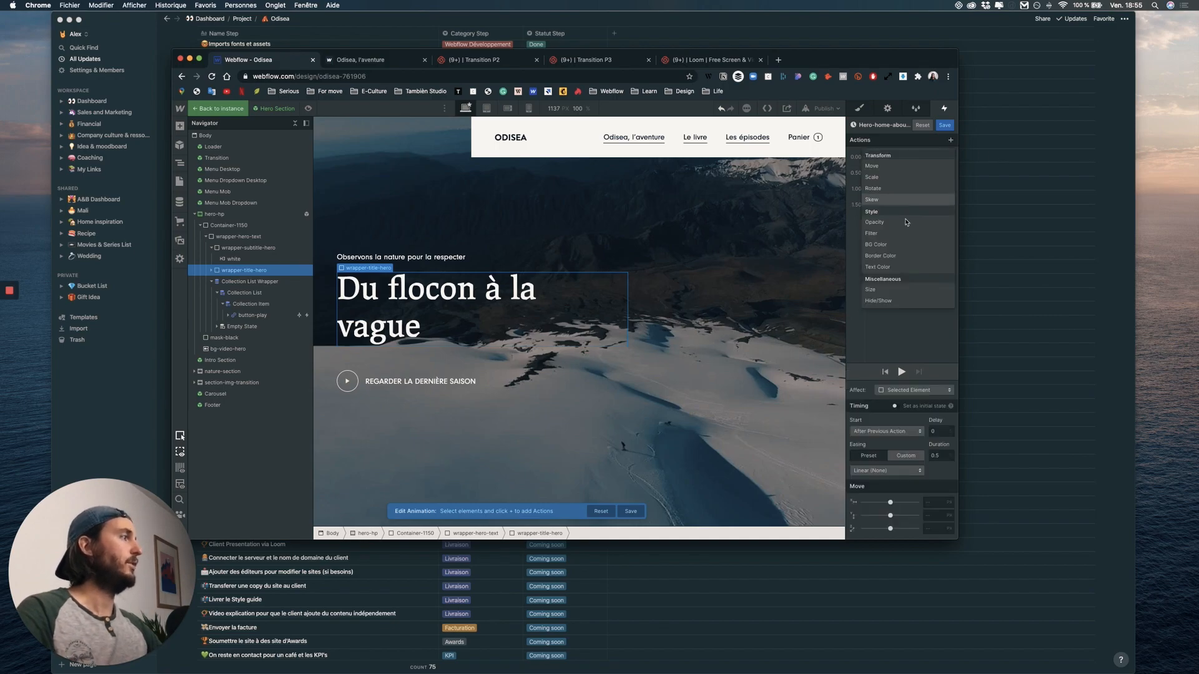
pyautogui.click(881, 222)
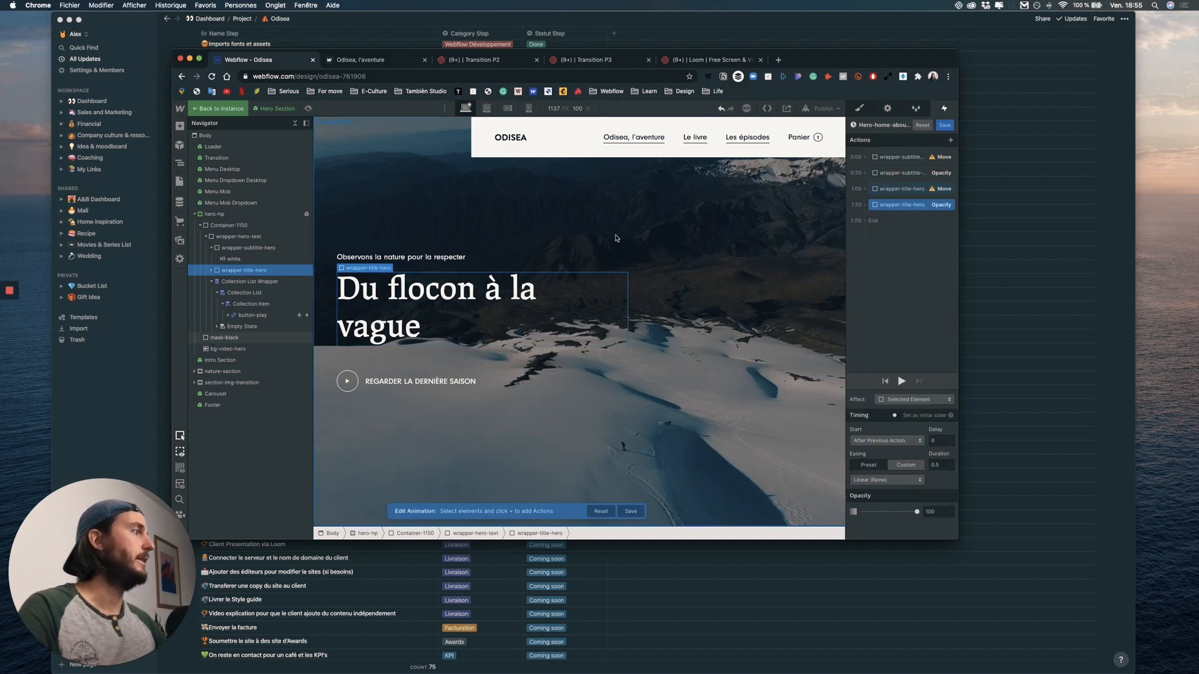
# - Add a Move action and an Opacity action for the button-play link inside the Collection Item
pyautogui.click(250, 316)
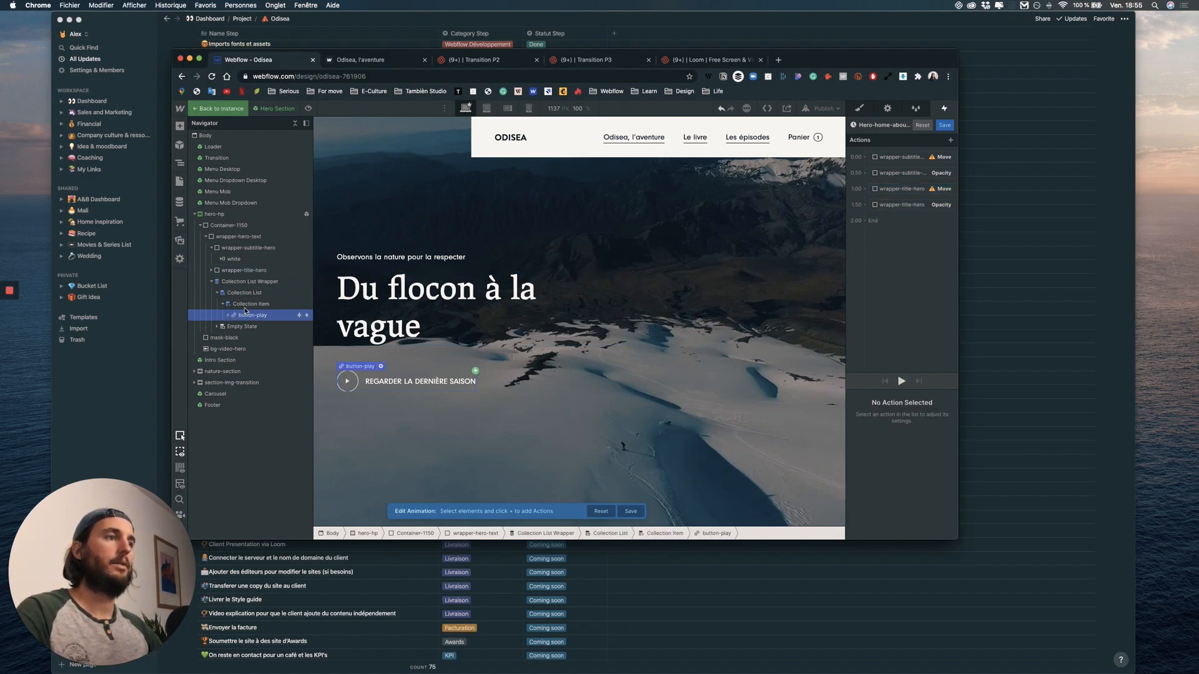
pyautogui.click(244, 305)
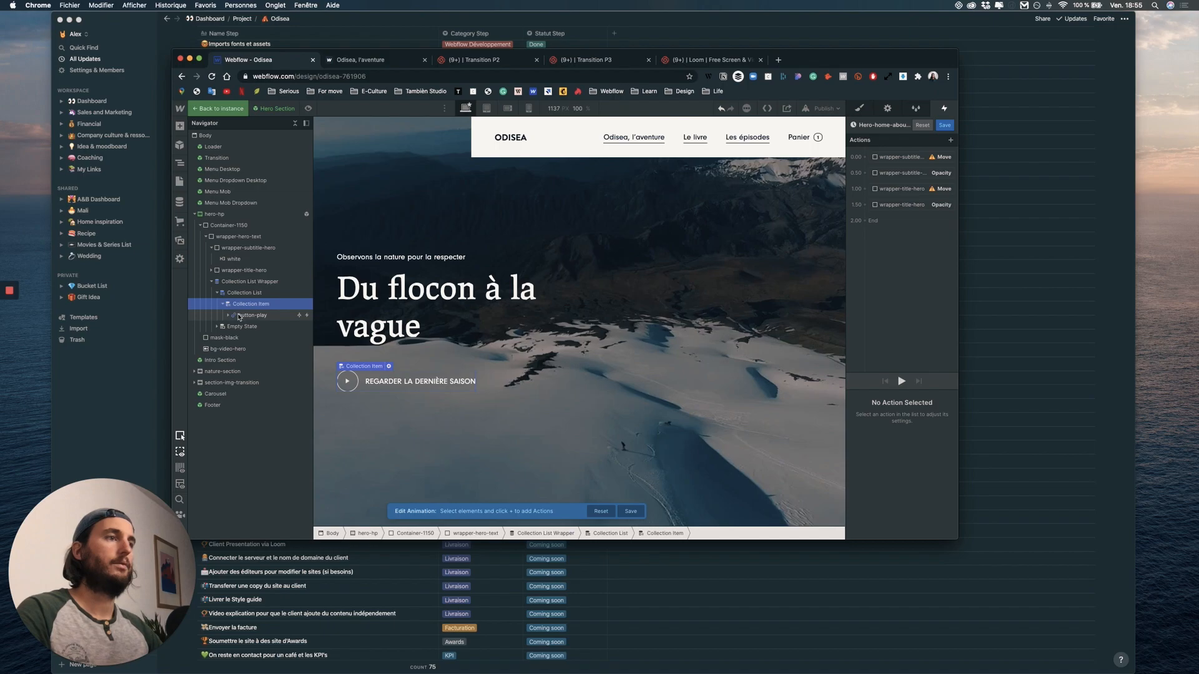
pyautogui.click(240, 316)
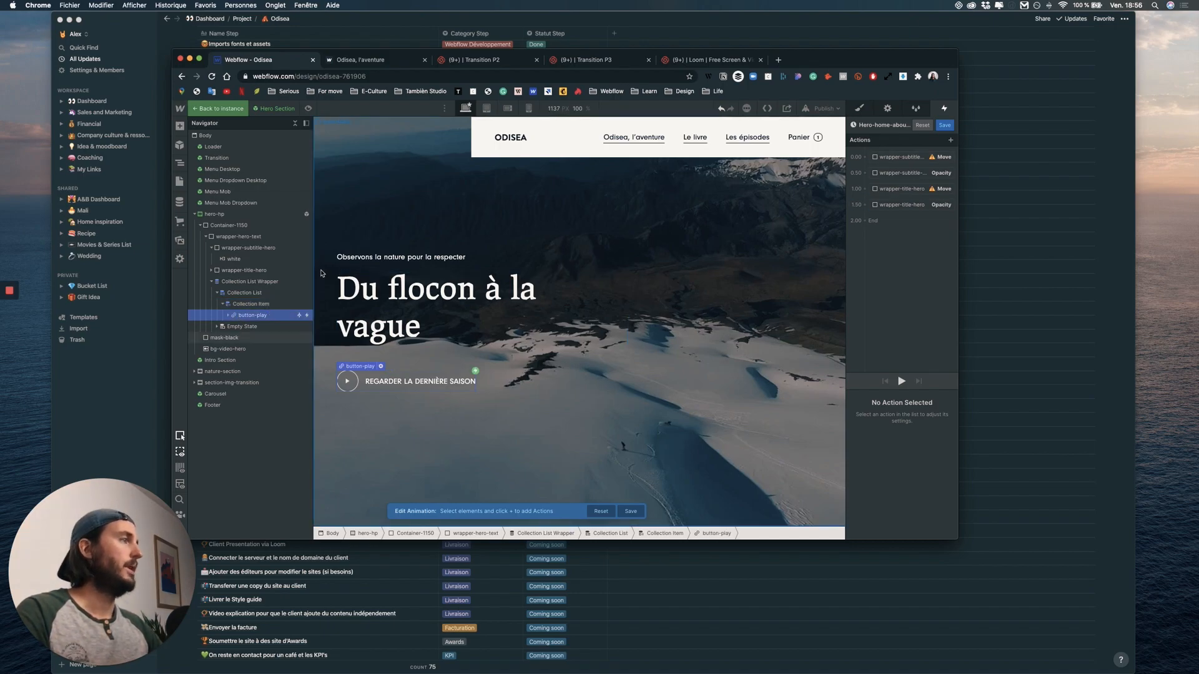
pyautogui.click(952, 141)
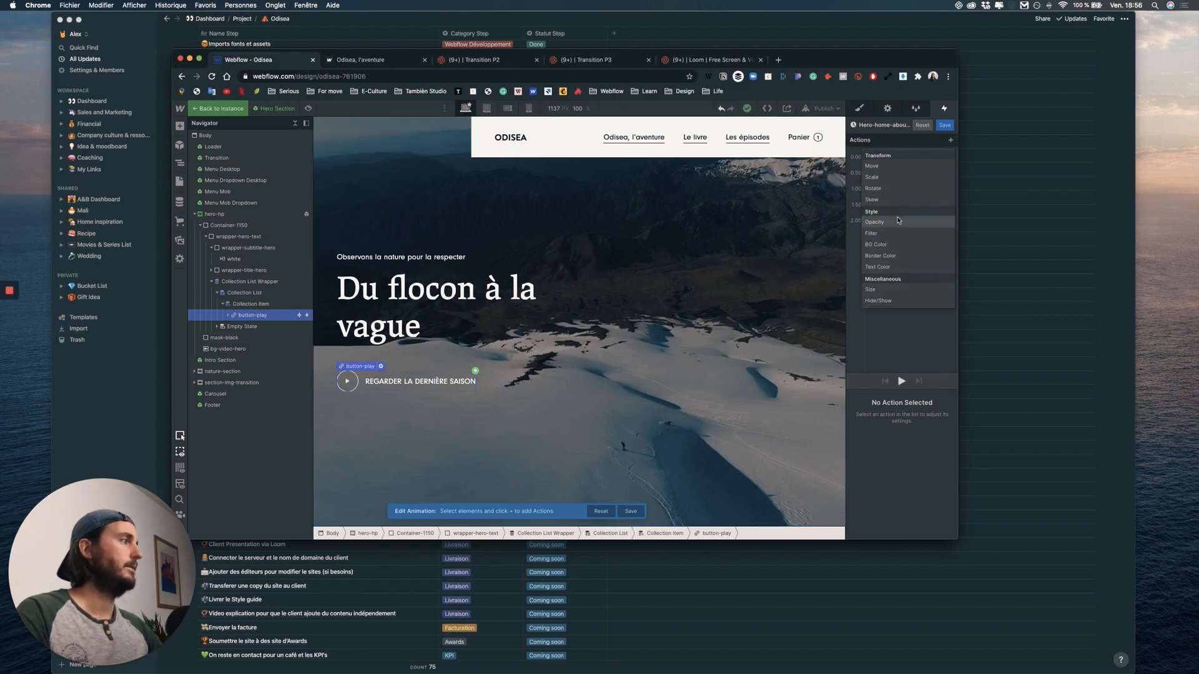
pyautogui.click(888, 166)
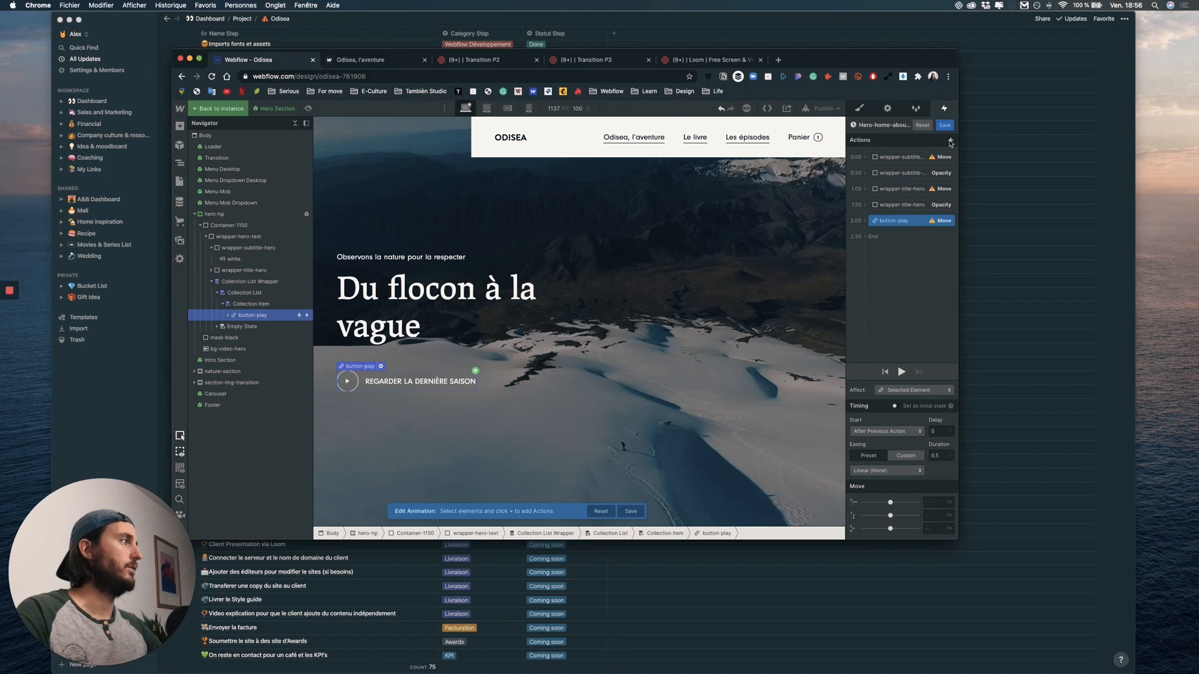
pyautogui.click(951, 140)
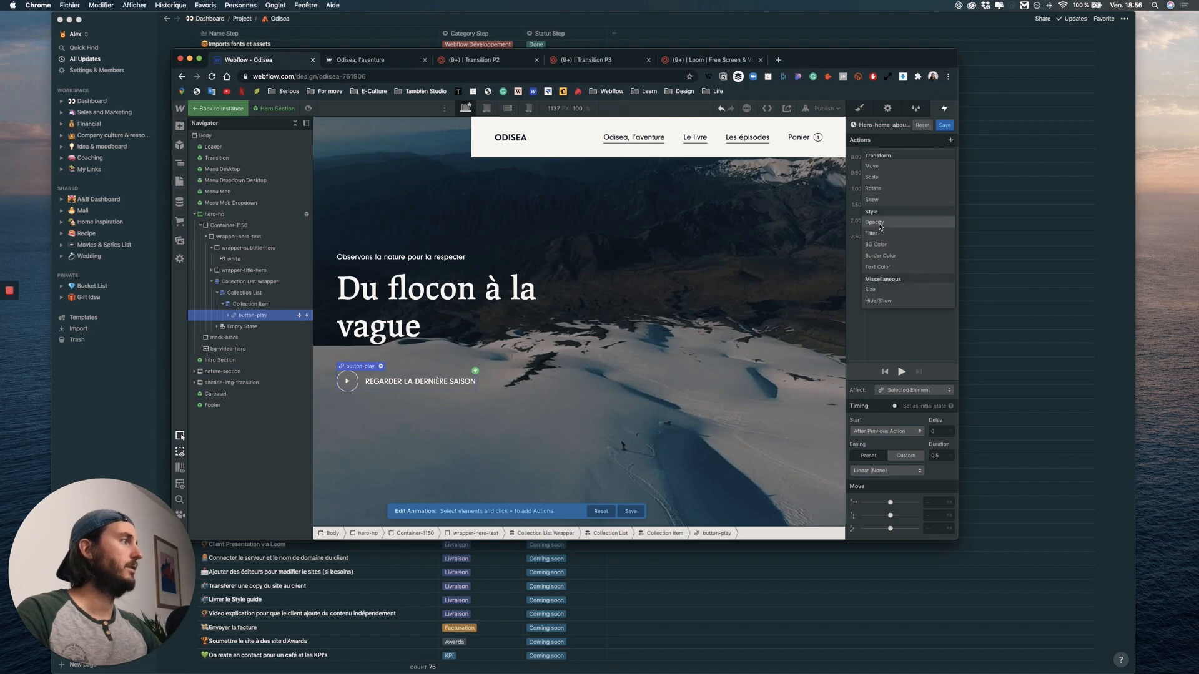
pyautogui.click(876, 222)
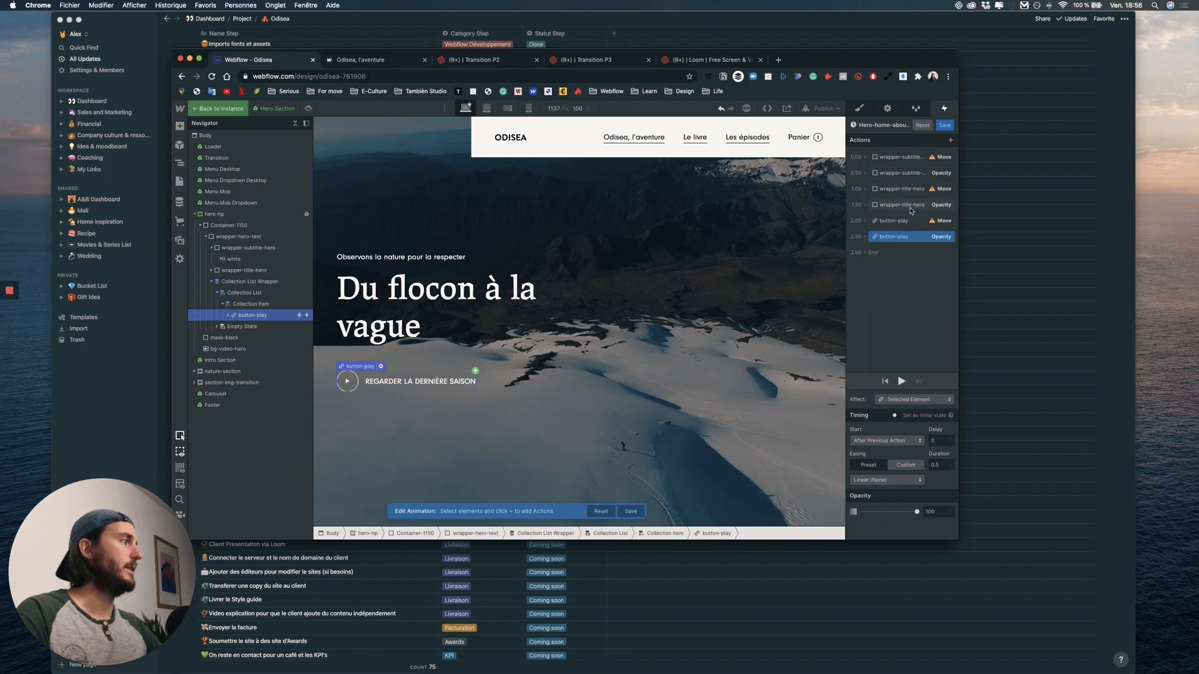
# - Set all six Move and Opacity actions together as the animation's initial state
pyautogui.keyDown('shift'); pyautogui.click(913, 158); pyautogui.keyUp('shift')
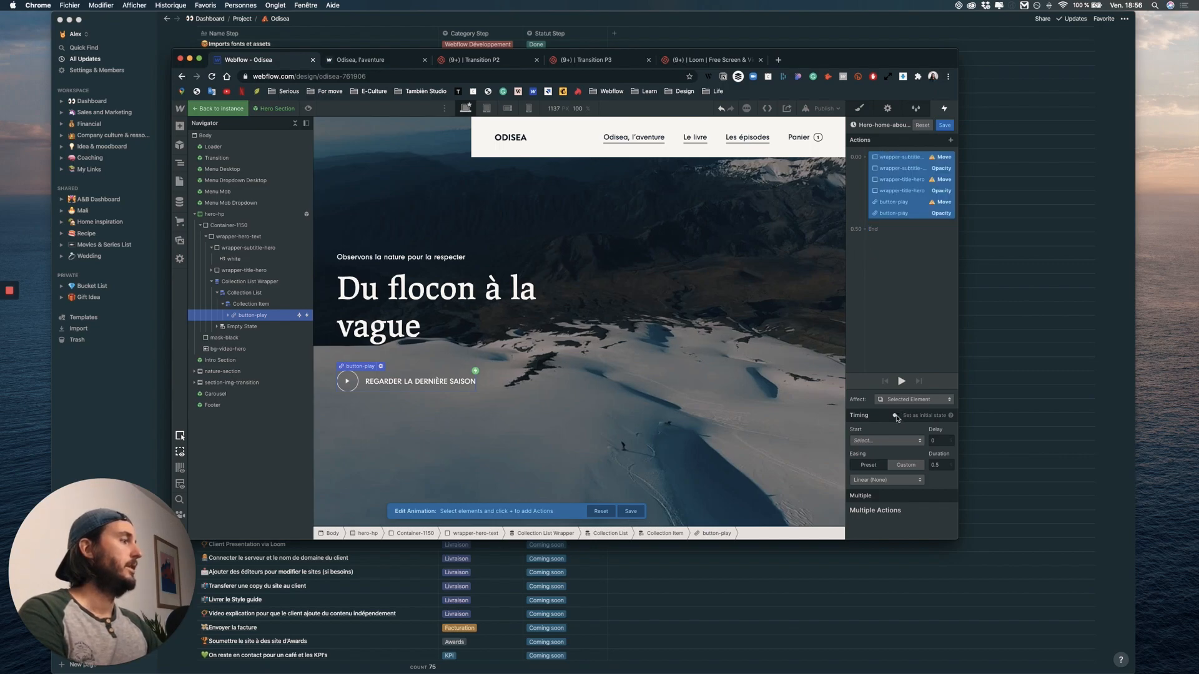
pyautogui.click(897, 416)
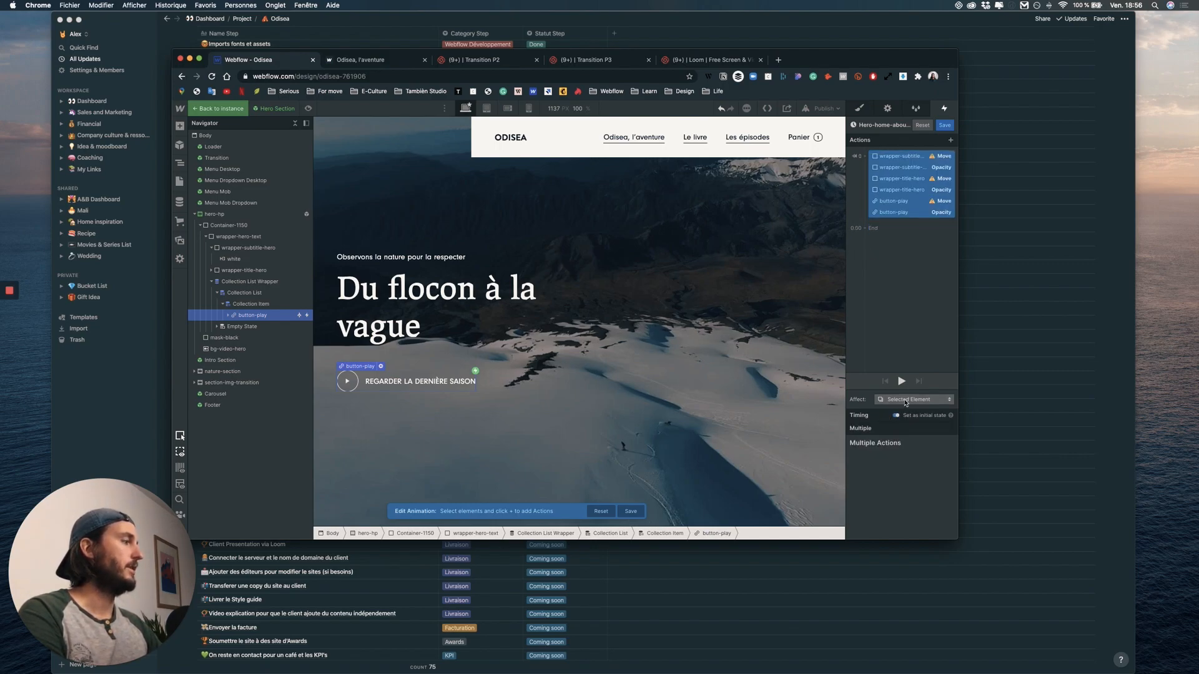
pyautogui.click(906, 402)
pyautogui.click(907, 315)
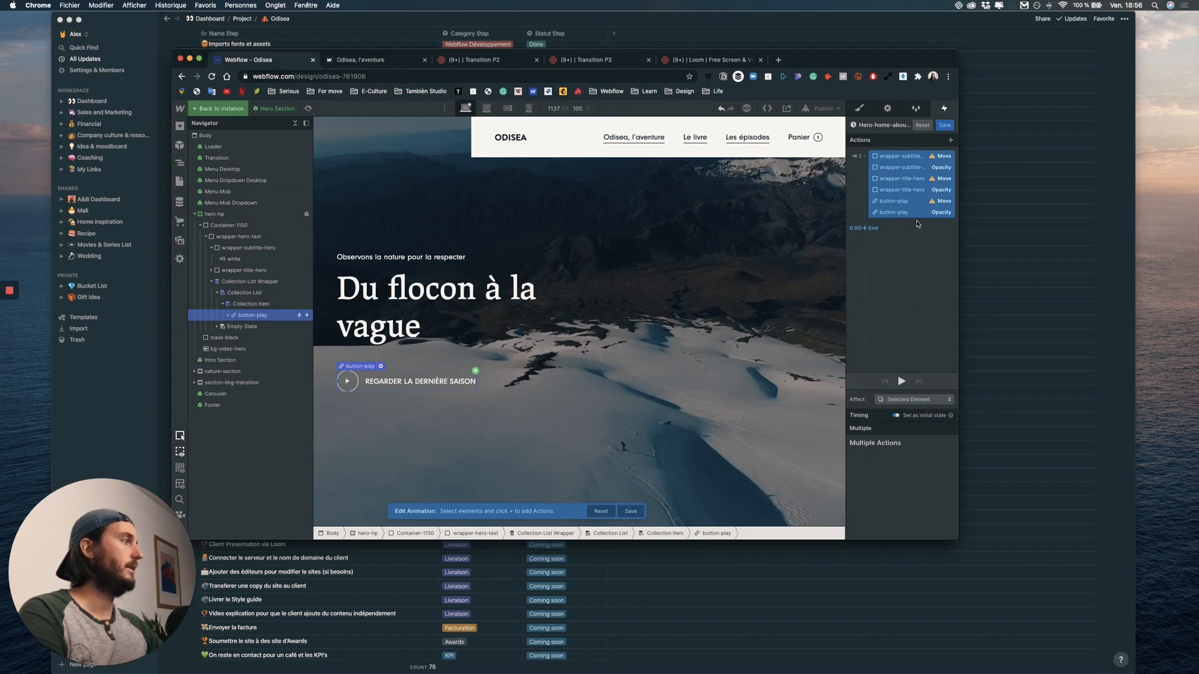
# - Make the initial-state actions of button-play, wrapper-title-hero and wrapper-subtitle-hero affect elements by class instead of the selected element
pyautogui.click(906, 204)
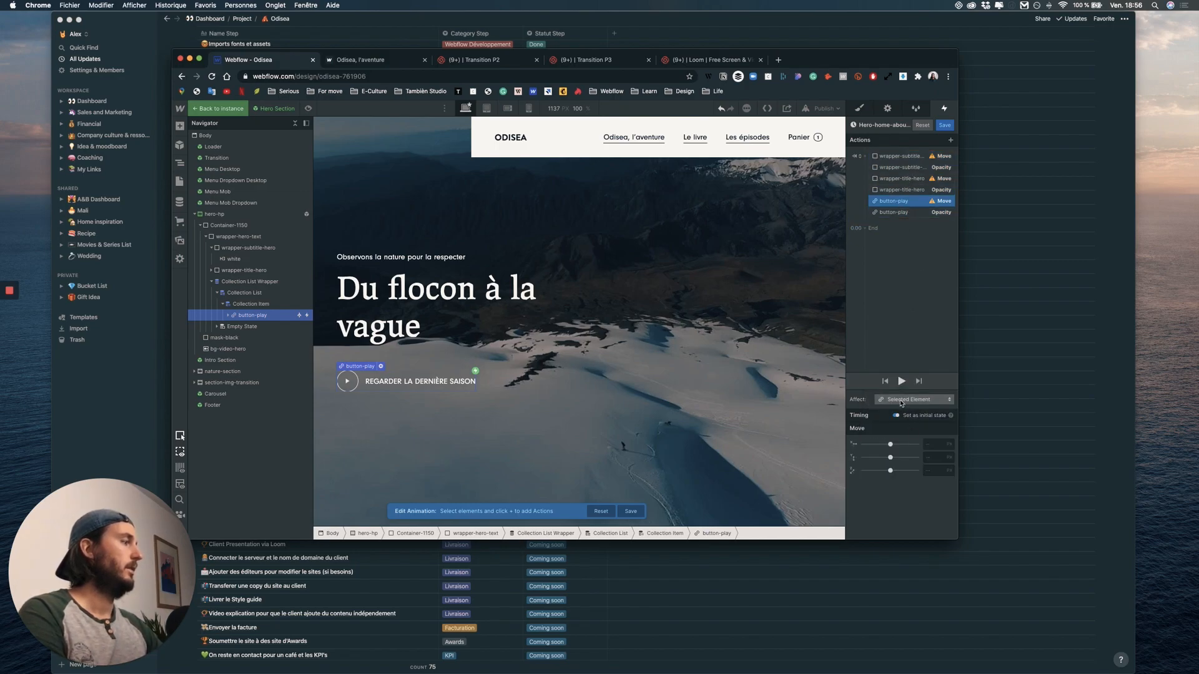
pyautogui.click(902, 400)
pyautogui.click(895, 389)
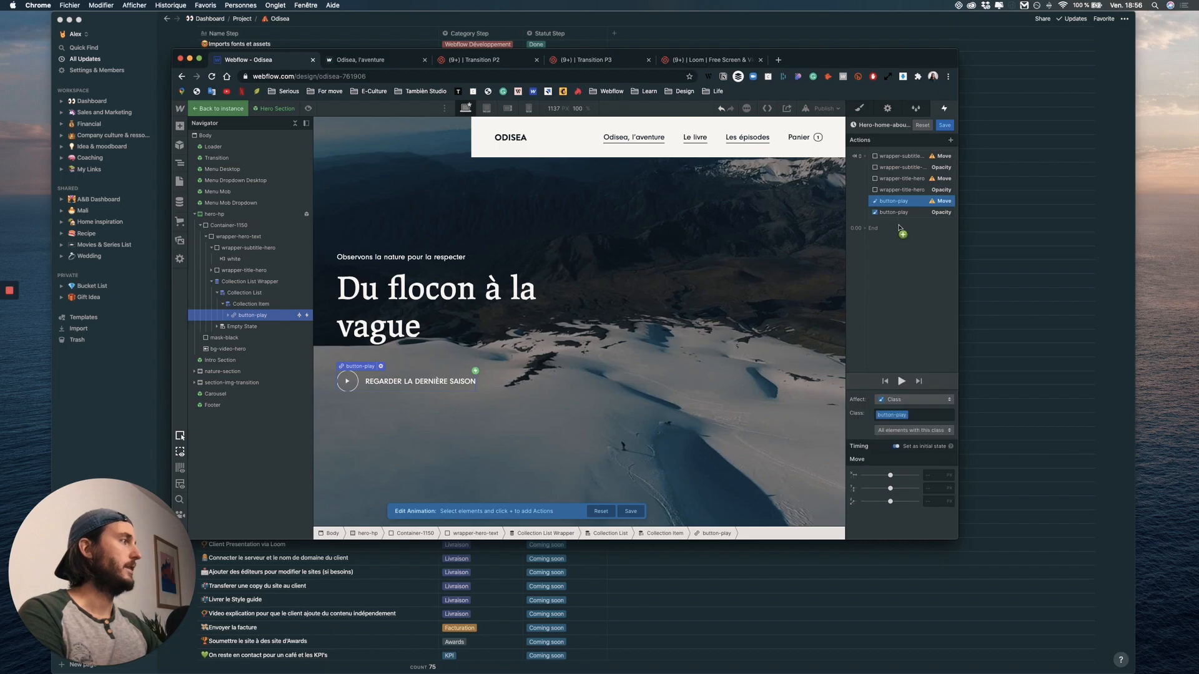
pyautogui.click(891, 190)
pyautogui.click(892, 399)
pyautogui.click(896, 389)
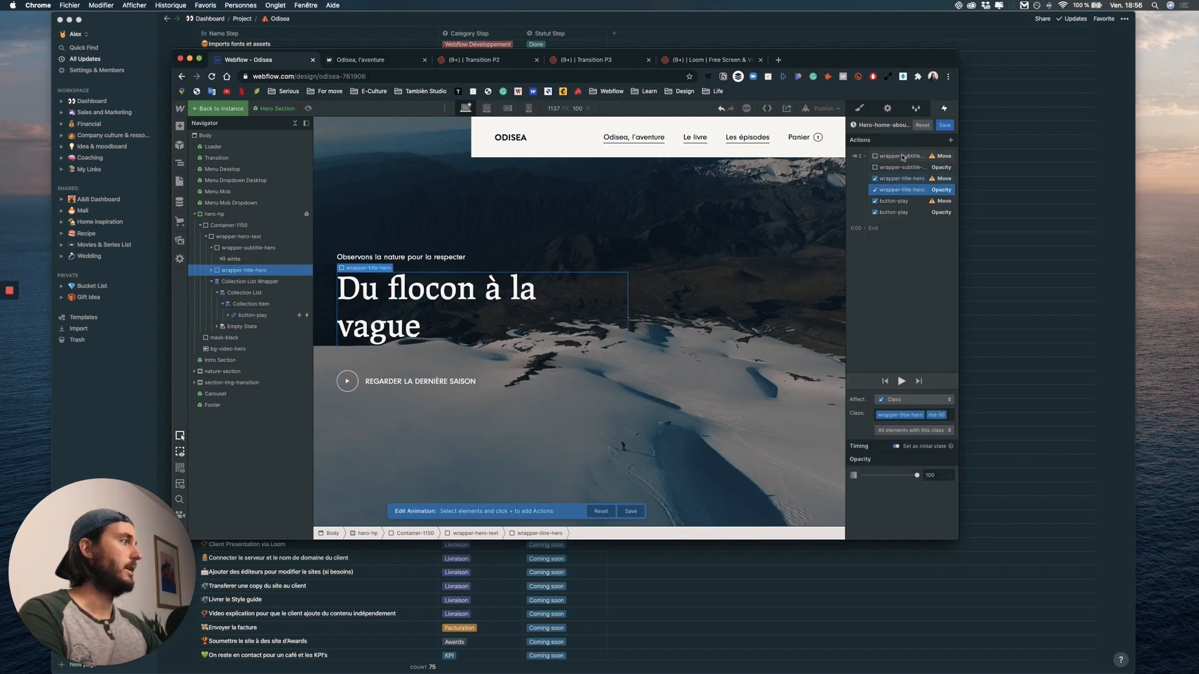
pyautogui.click(899, 156)
pyautogui.click(911, 399)
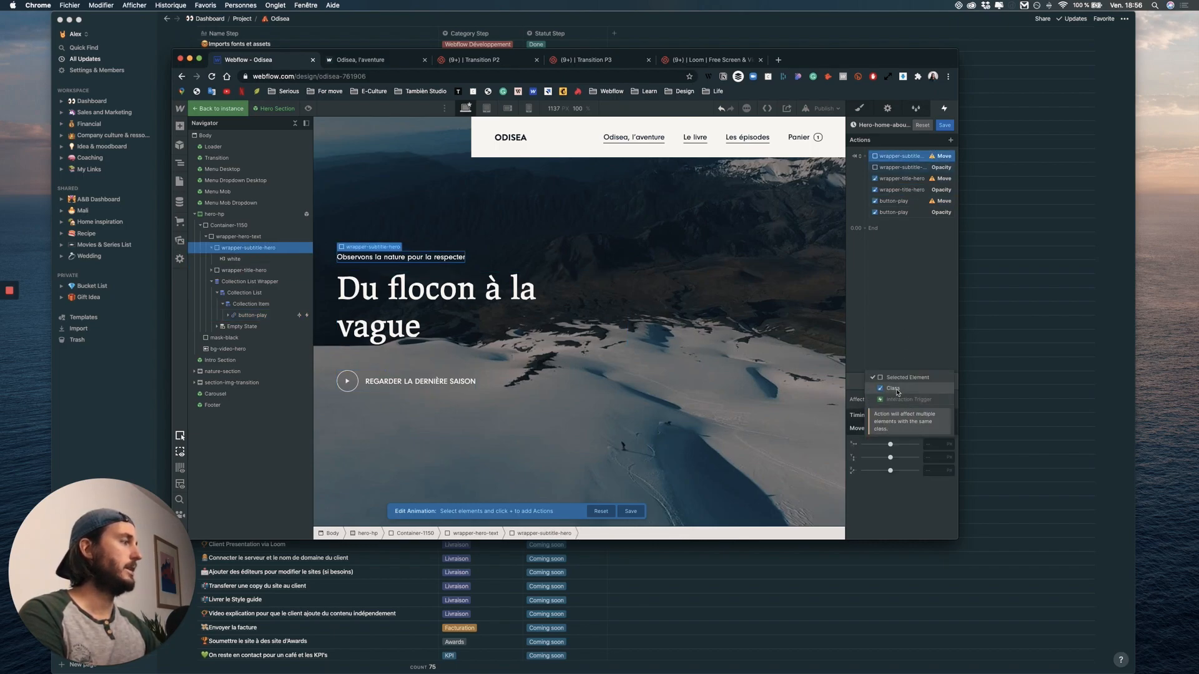
pyautogui.click(900, 390)
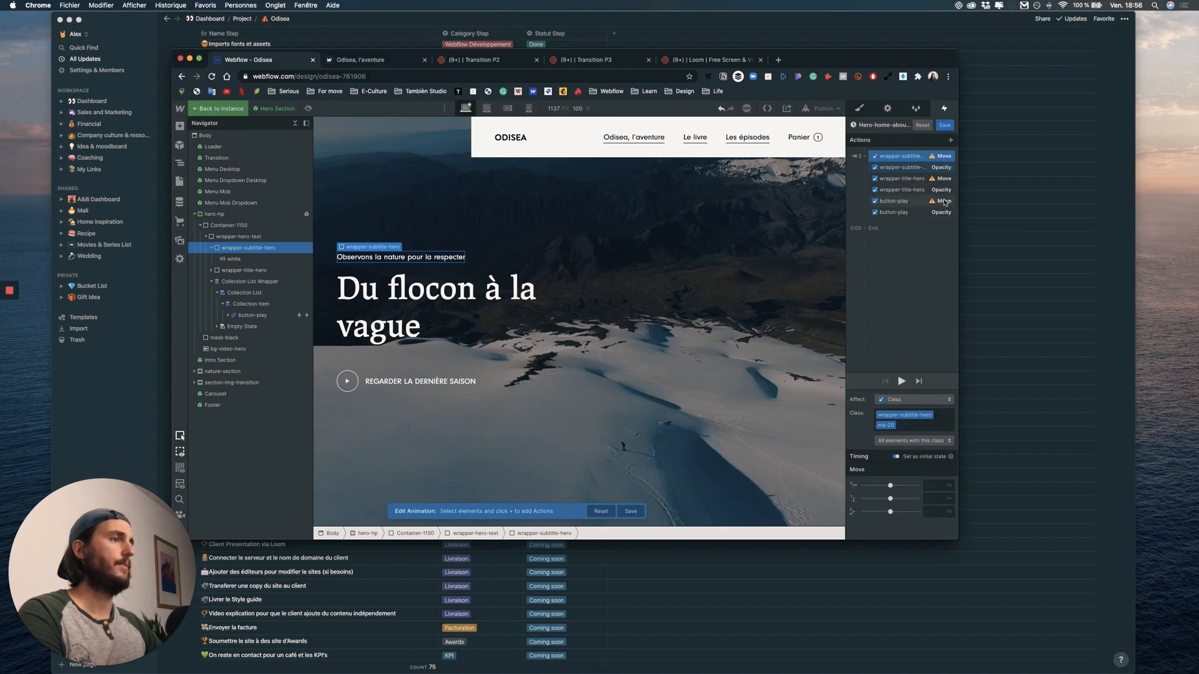
# - Set the vertical offset of the three initial Move actions to 0 and the three initial Opacity actions to 100
pyautogui.keyDown('shift'); pyautogui.click(902, 179); pyautogui.keyUp('shift')
pyautogui.keyDown('shift'); pyautogui.click(899, 201); pyautogui.keyUp('shift')
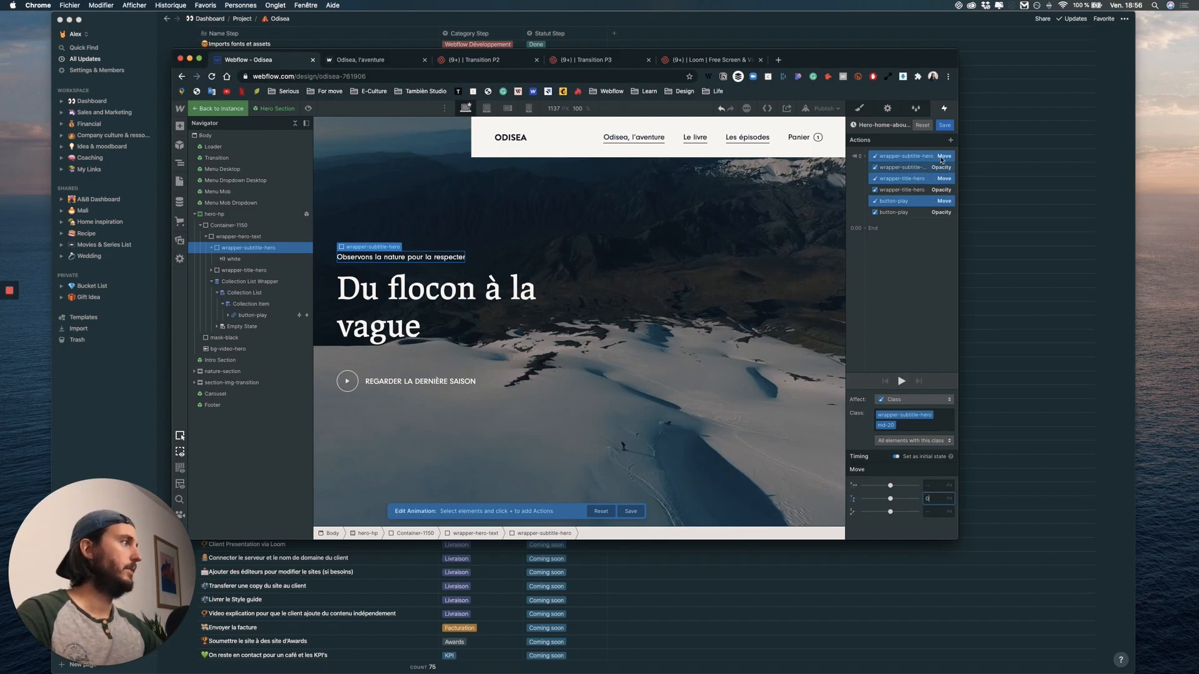
pyautogui.click(908, 190)
pyautogui.click(909, 167)
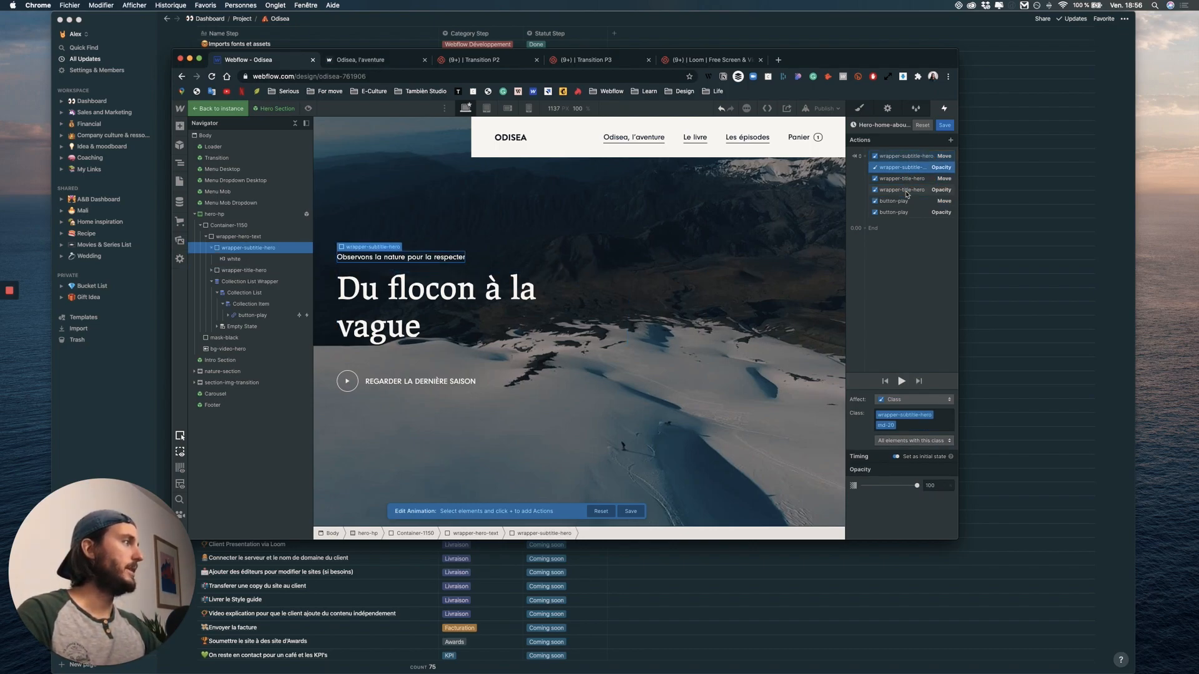
pyautogui.keyDown('shift'); pyautogui.click(908, 190); pyautogui.keyUp('shift')
pyautogui.keyDown('shift'); pyautogui.click(913, 212); pyautogui.keyUp('shift')
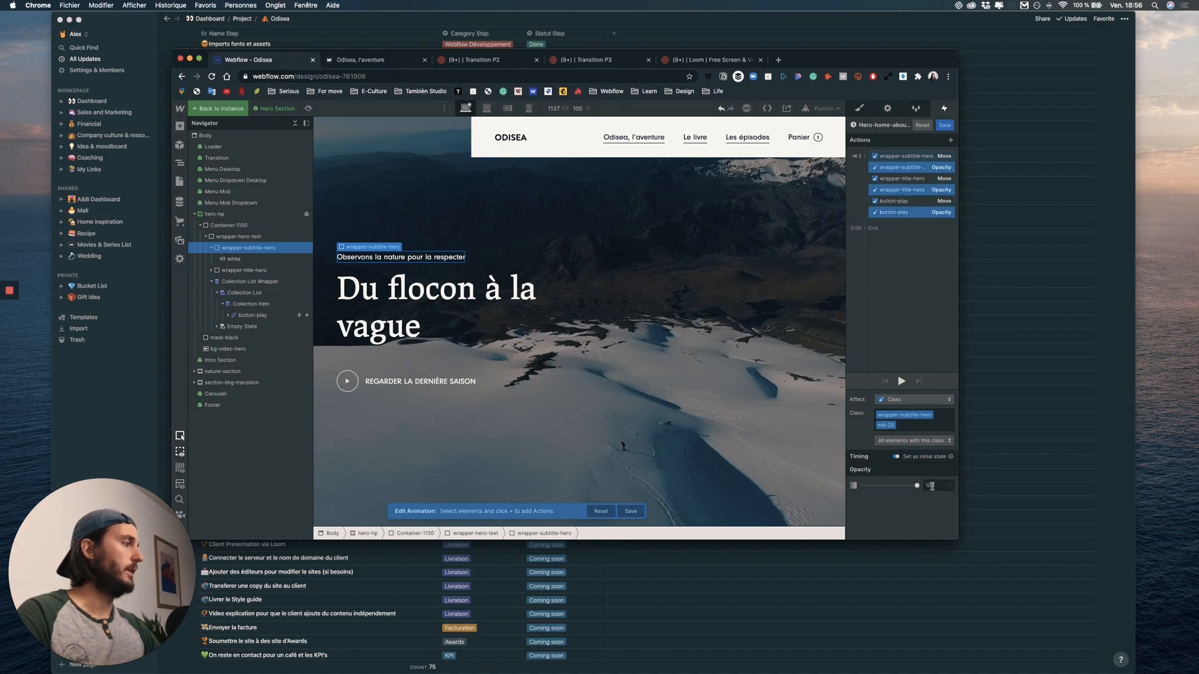
pyautogui.click(907, 485)
pyautogui.click(934, 486)
pyautogui.write('10')
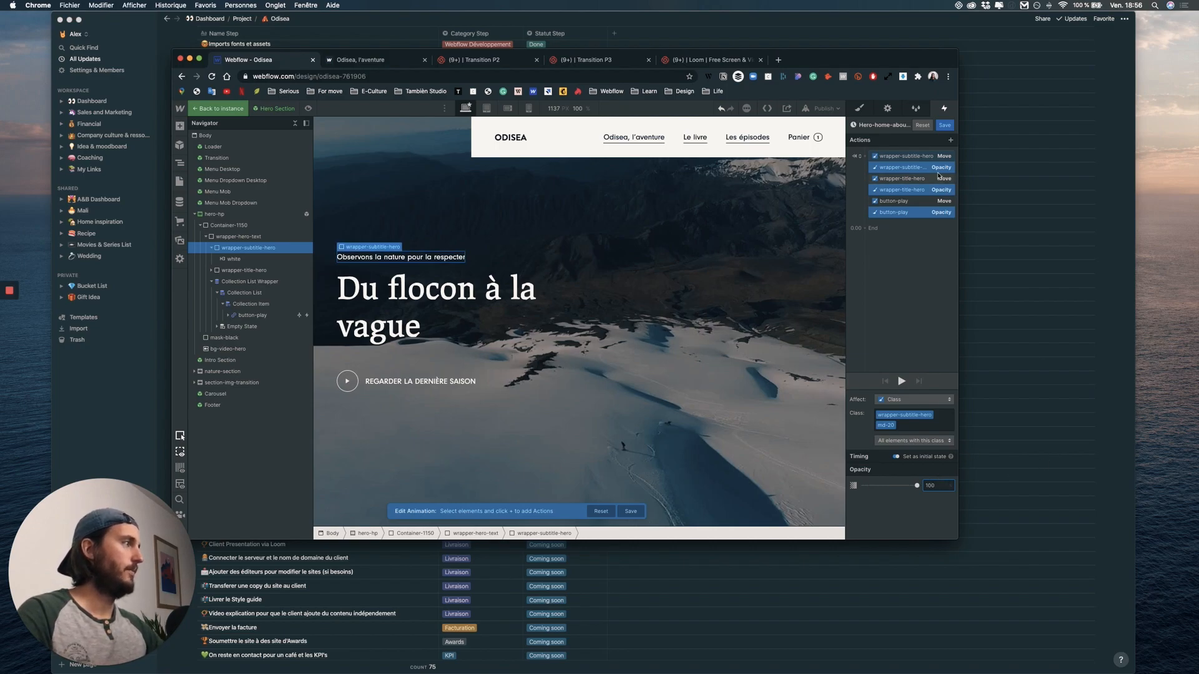
# - Duplicate the six initial-state actions and set the easing of the copies to Out Quad
pyautogui.click(930, 211)
pyautogui.keyDown('shift'); pyautogui.click(903, 156); pyautogui.keyUp('shift')
pyautogui.rightClick(900, 190)
pyautogui.click(909, 220)
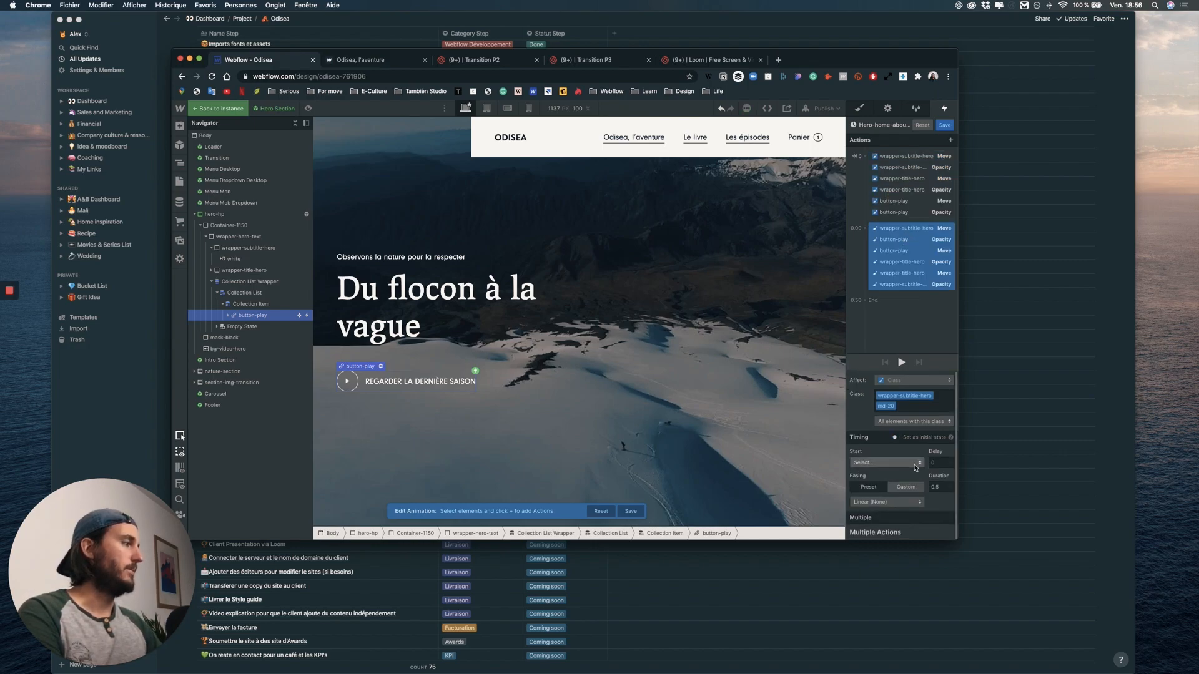
pyautogui.click(889, 502)
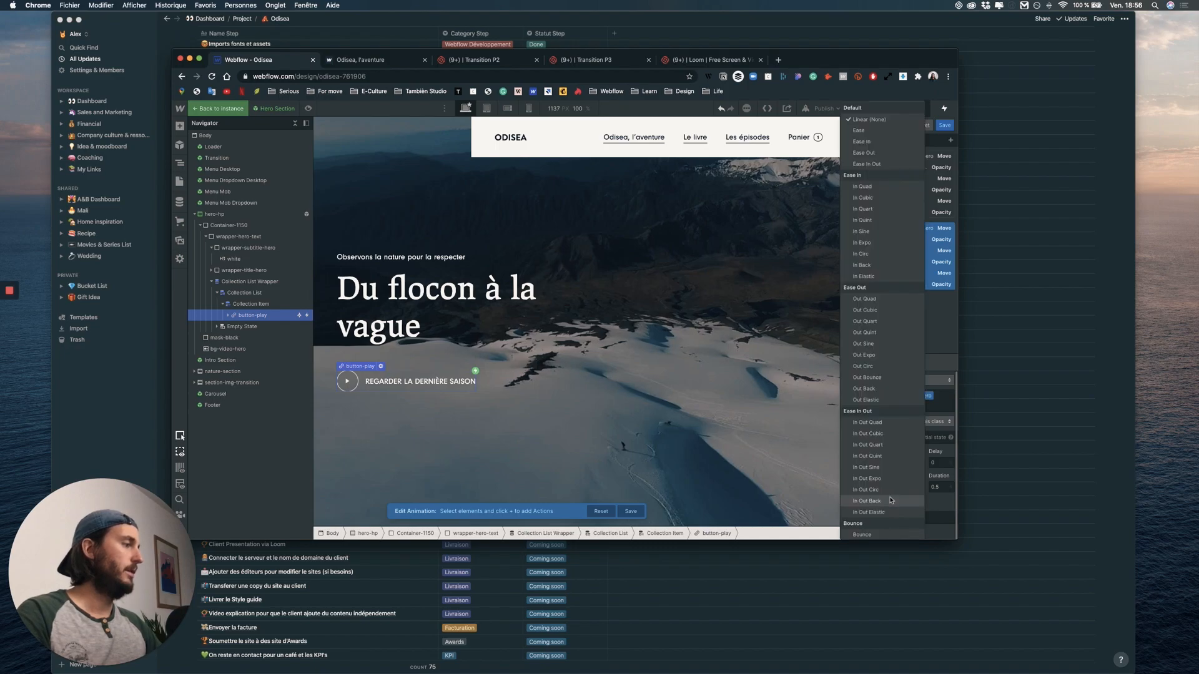
pyautogui.click(884, 299)
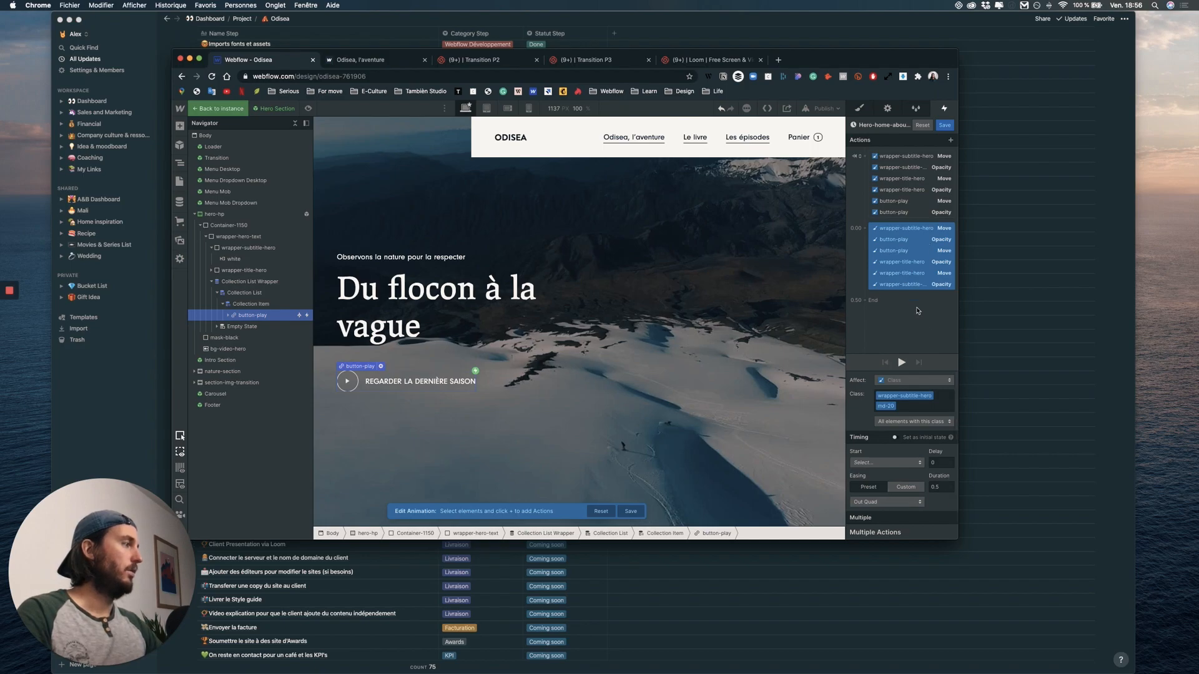
# - Retarget the duplicated subtitle Opacity action to the wrapper-subtitle-hero class alone, without its combo margin class
pyautogui.click(911, 285)
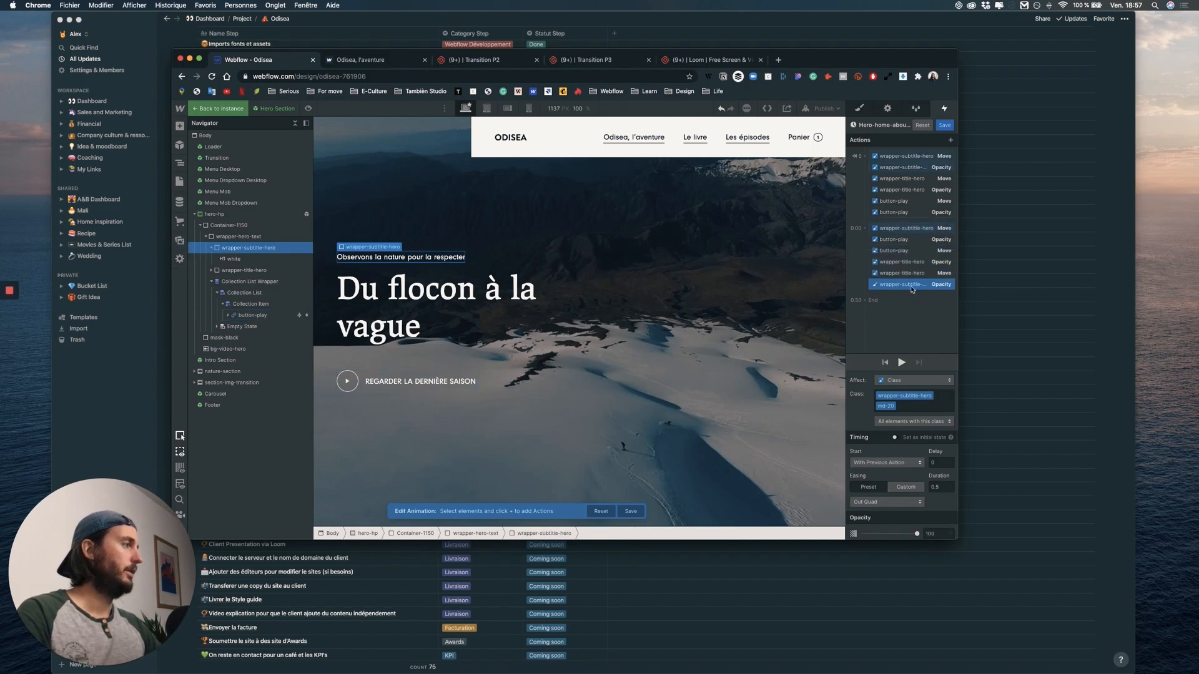
pyautogui.click(909, 402)
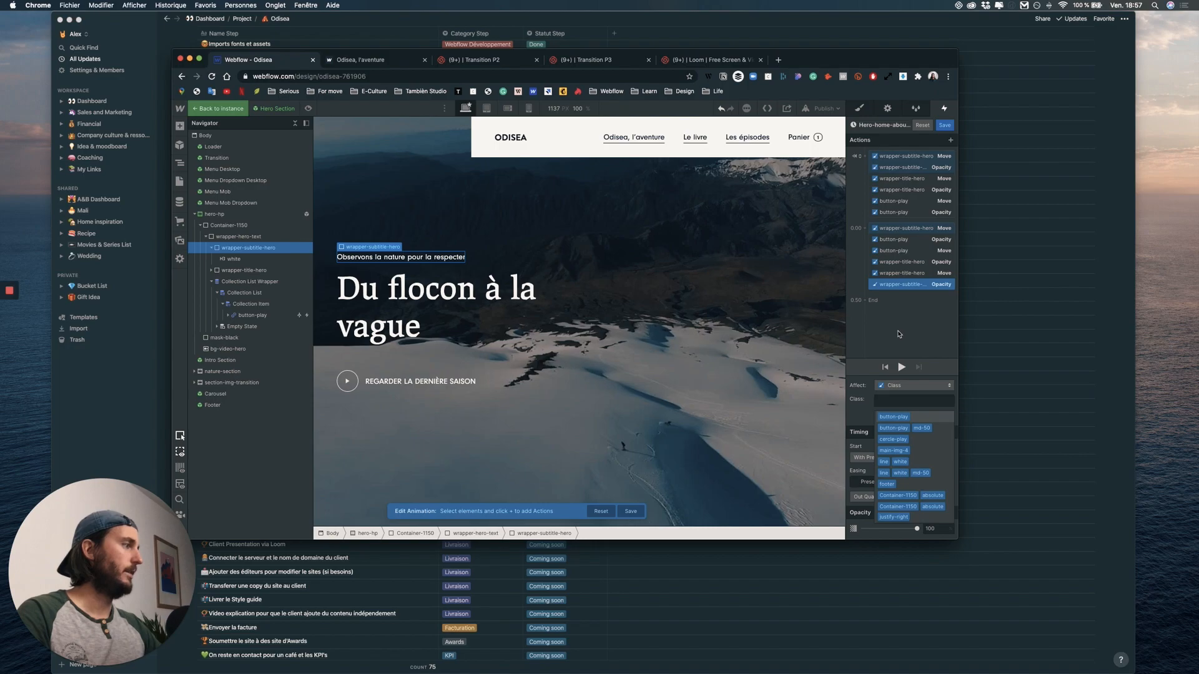
pyautogui.click(901, 369)
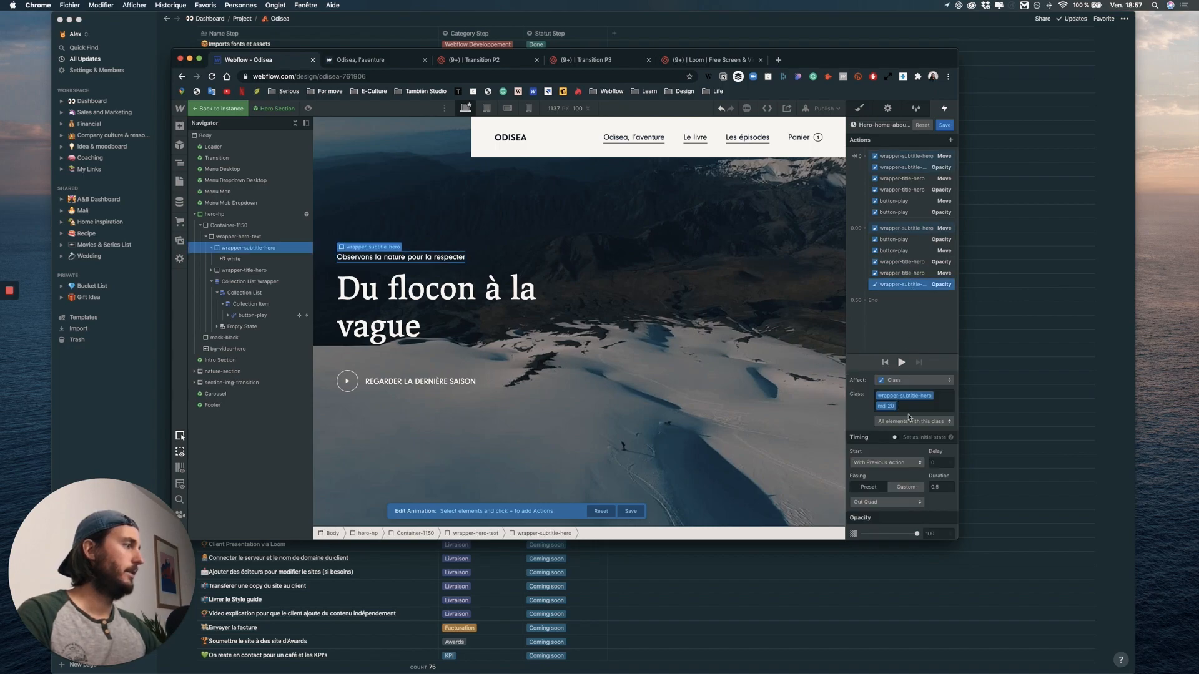
pyautogui.click(904, 399)
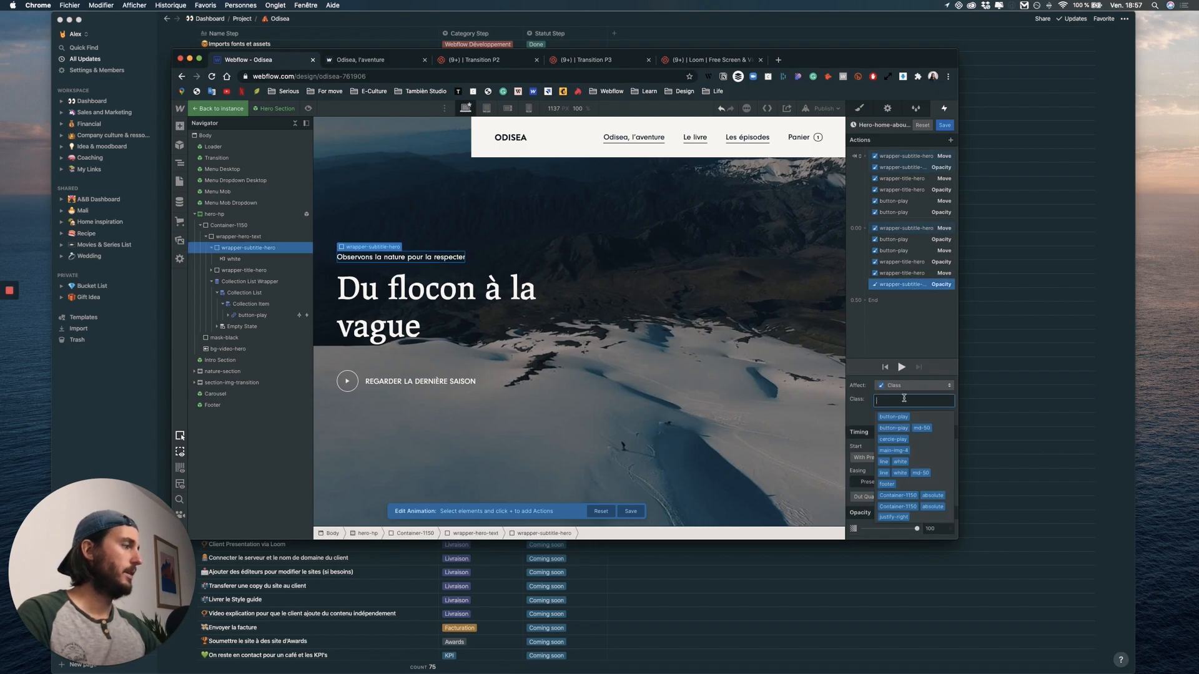
pyautogui.write('wrapper-s')
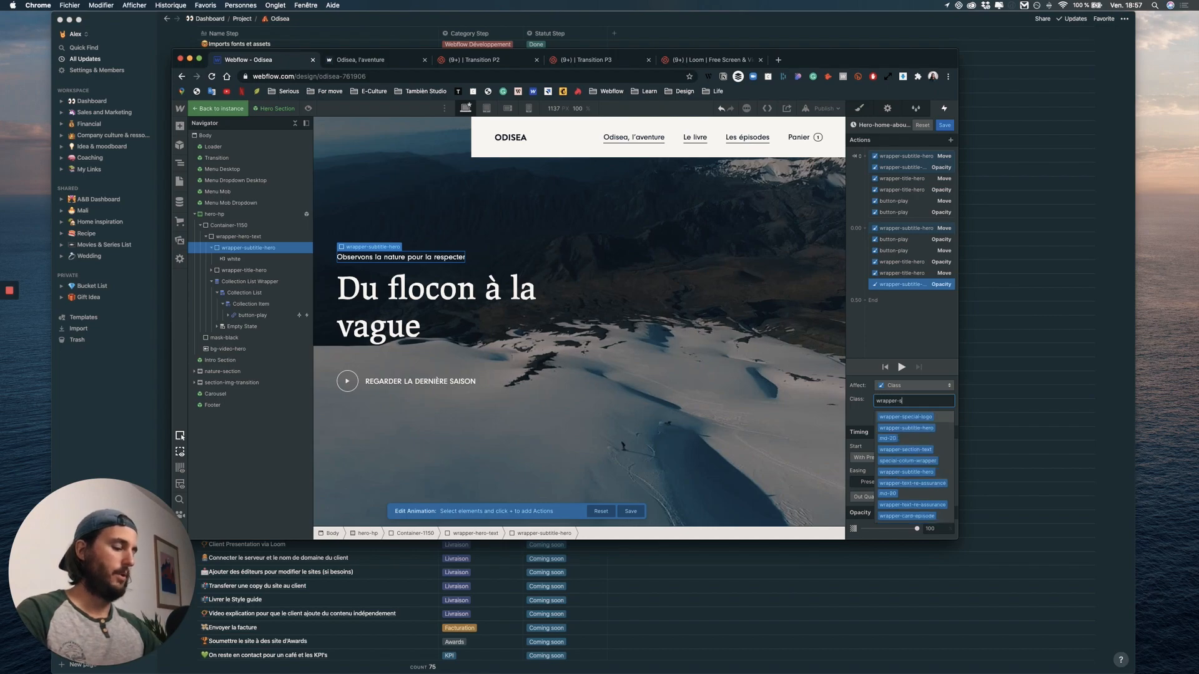
pyautogui.write('ub')
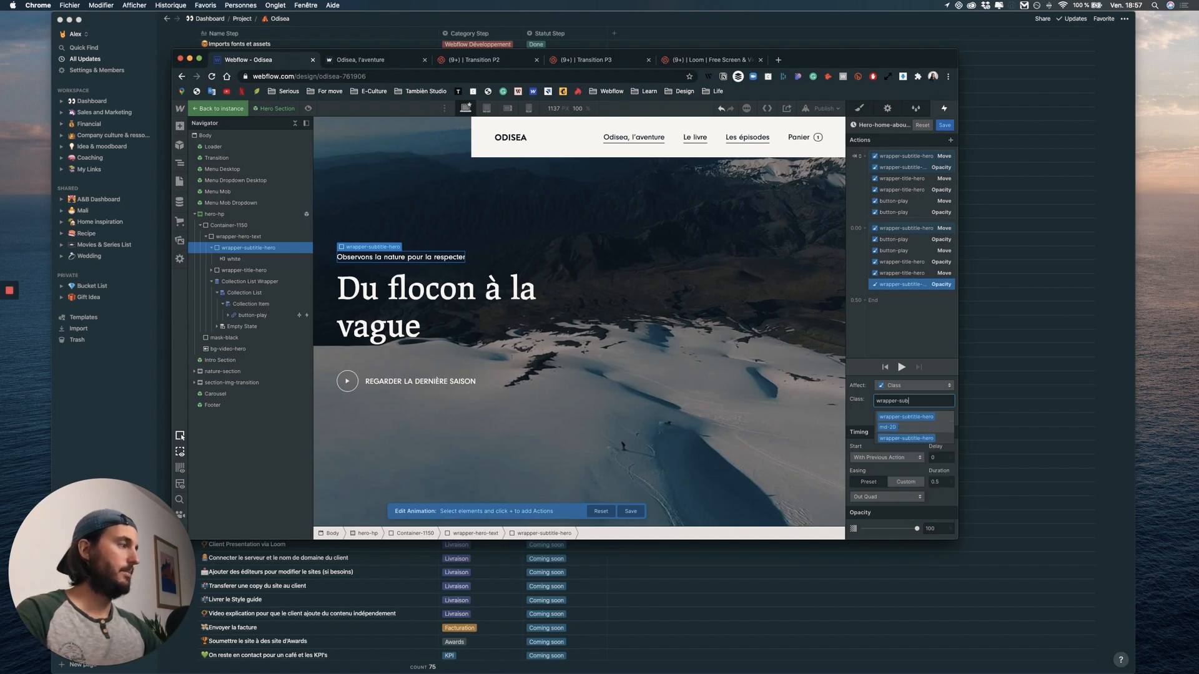
pyautogui.click(902, 437)
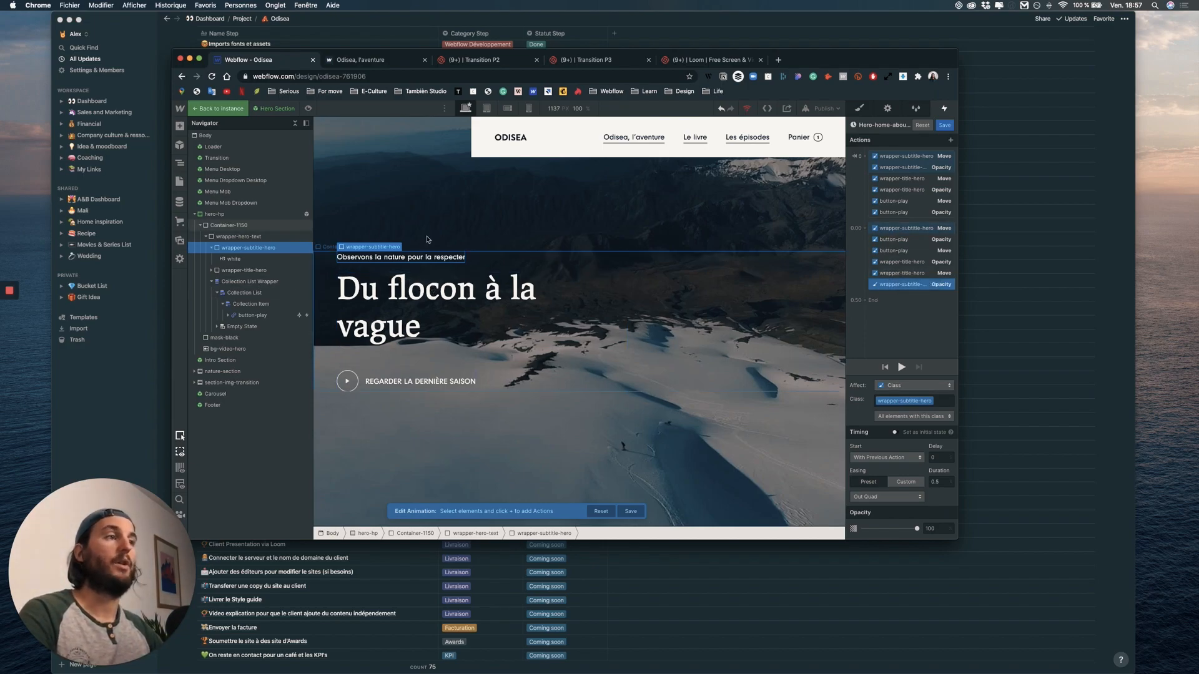
# - Retarget the duplicated title Opacity action to the wrapper-title-hero class alone, without its combo margin class
pyautogui.click(900, 239)
pyautogui.click(909, 265)
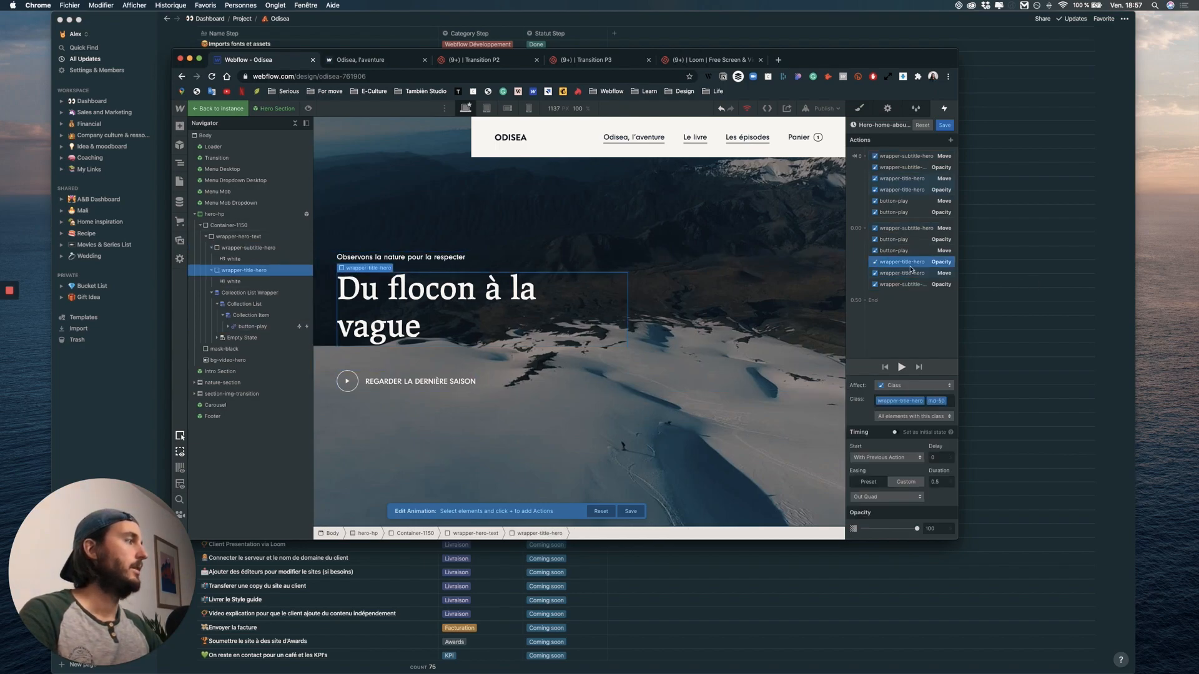
pyautogui.click(917, 401)
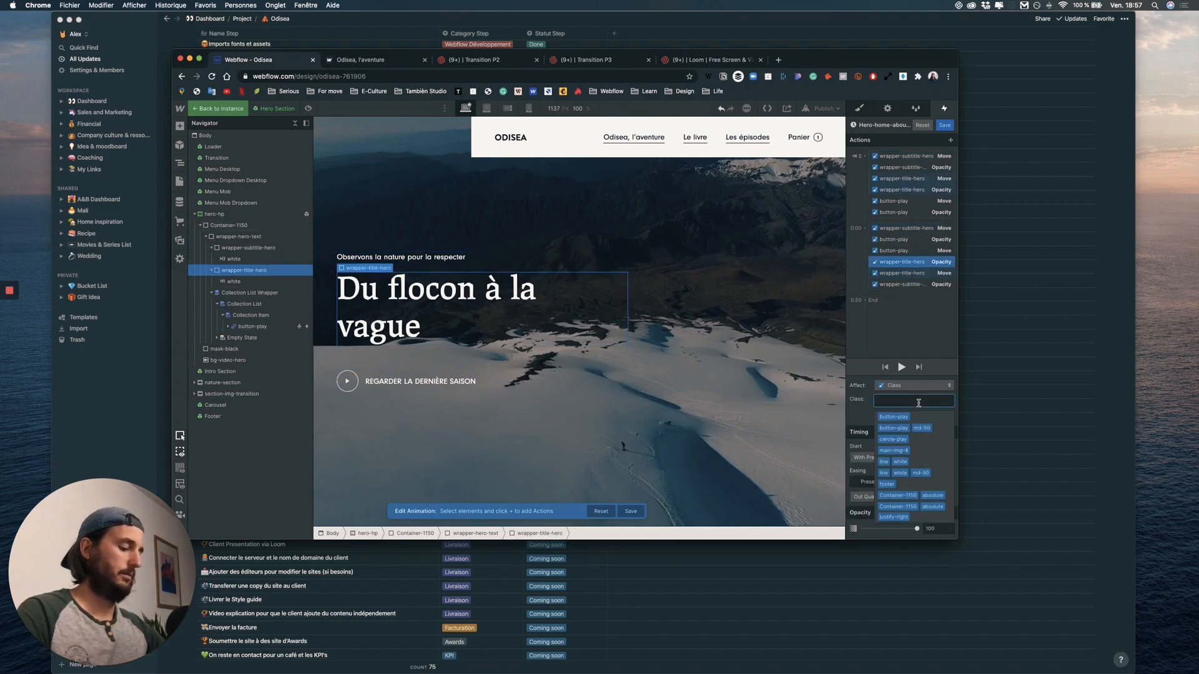
pyautogui.write('wrapper-ti')
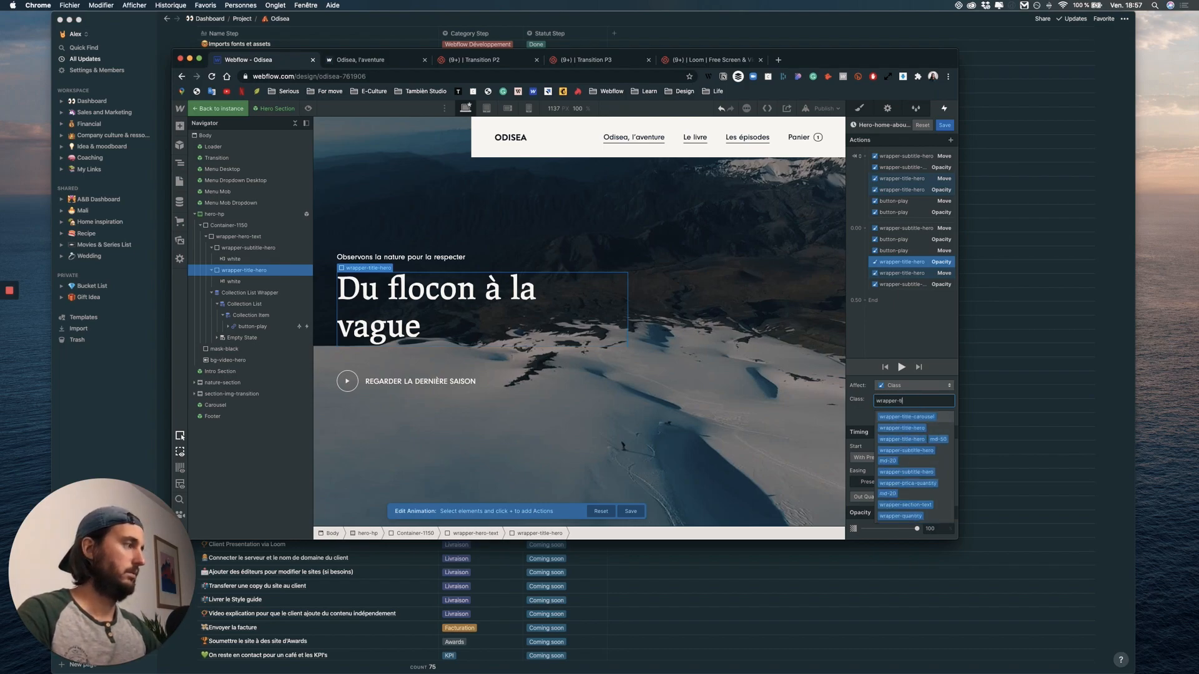
pyautogui.click(915, 430)
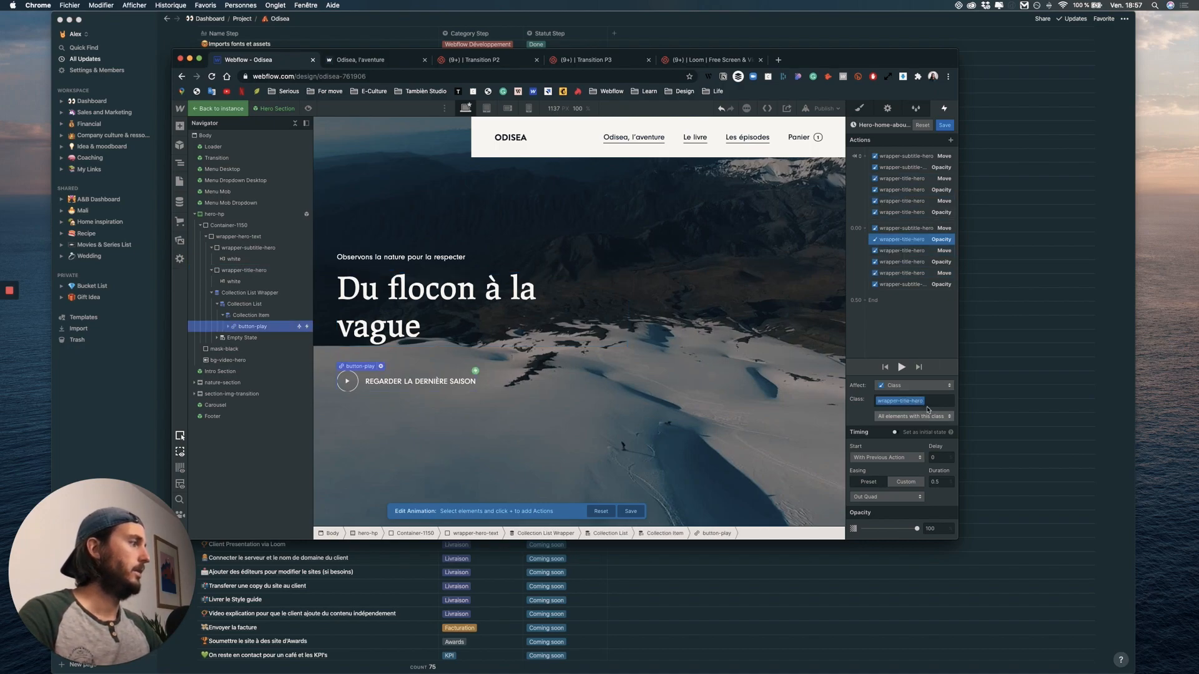
# - Undo the class changes that assigned wrapper-title-hero to the subtitle and button-play actions
pyautogui.click(911, 228)
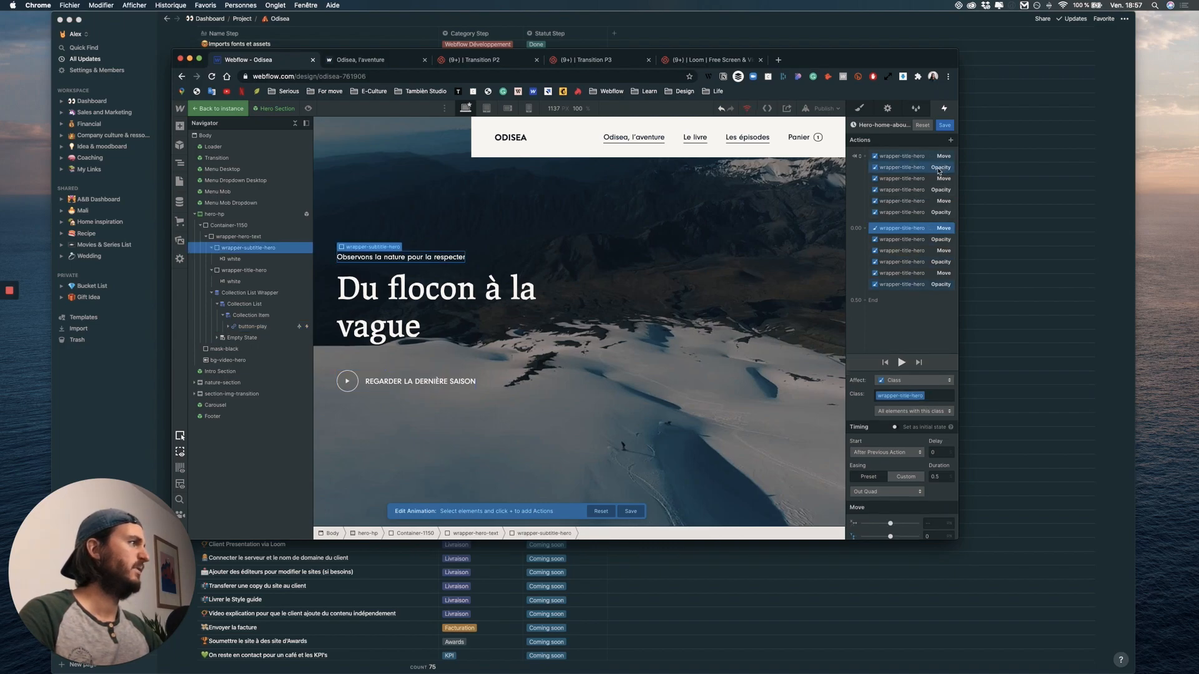
pyautogui.press('super+z')
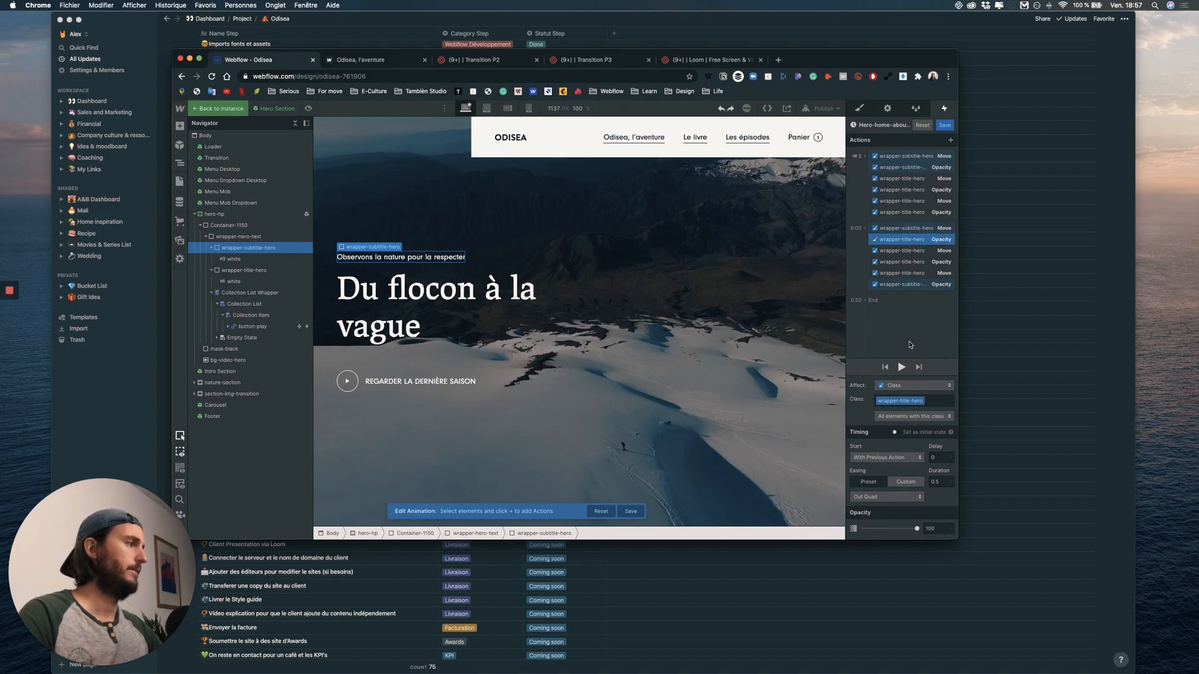
pyautogui.click(911, 273)
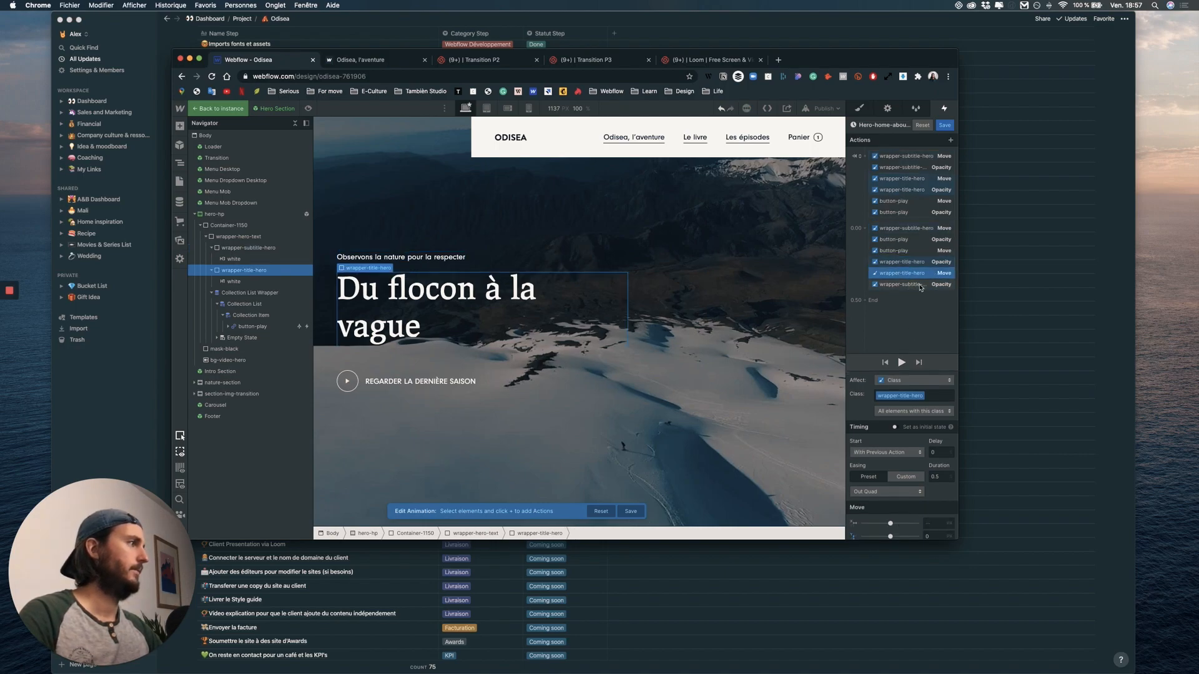
# - Reassign the wrapper-title-hero class to all four title actions together and check the targets of the button-play actions
pyautogui.click(908, 262)
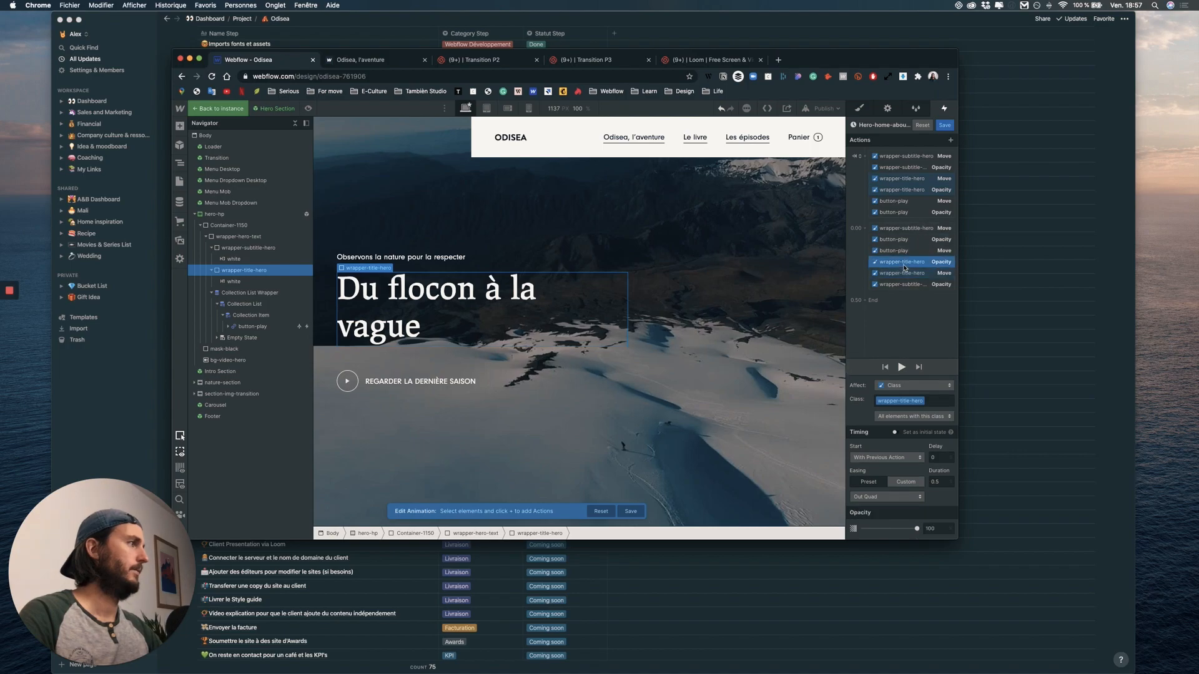
pyautogui.keyDown('shift'); pyautogui.click(908, 273); pyautogui.keyUp('shift')
pyautogui.keyDown('shift'); pyautogui.click(911, 189); pyautogui.keyUp('shift')
pyautogui.keyDown('shift'); pyautogui.click(914, 178); pyautogui.keyUp('shift')
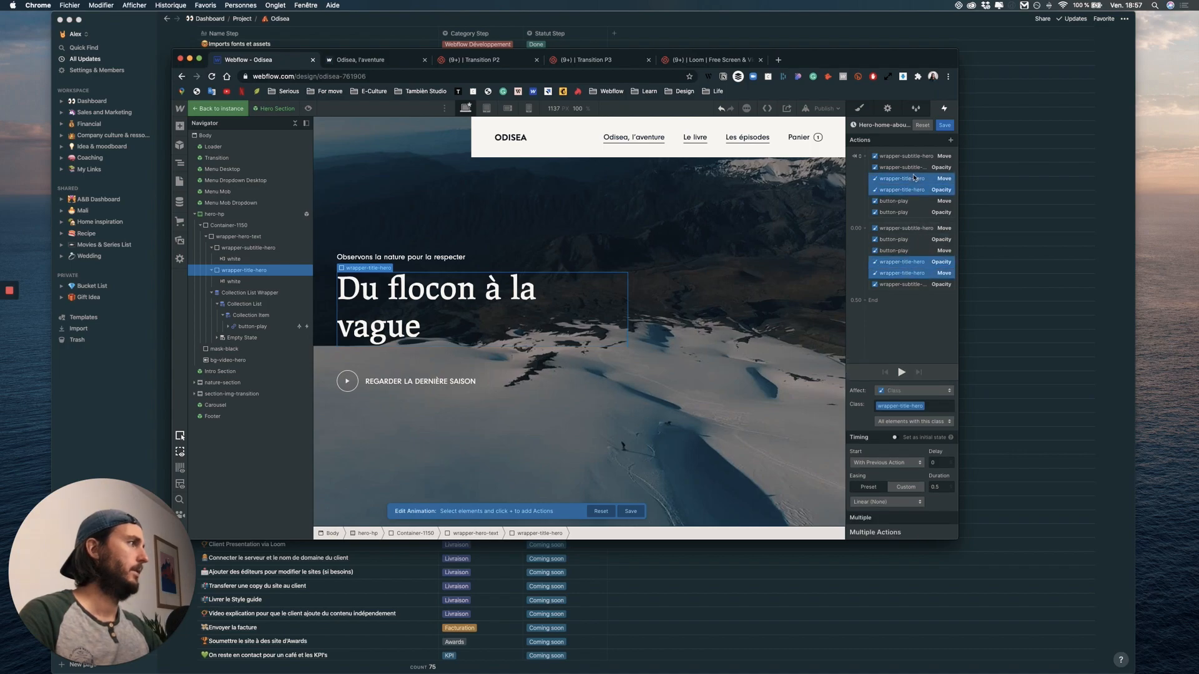
pyautogui.click(933, 409)
pyautogui.press('BackSpace')
pyautogui.press('BackSpace')
pyautogui.press('BackSpace')
pyautogui.press('BackSpace')
pyautogui.press('BackSpace')
pyautogui.press('BackSpace')
pyautogui.press('BackSpace')
pyautogui.press('BackSpace')
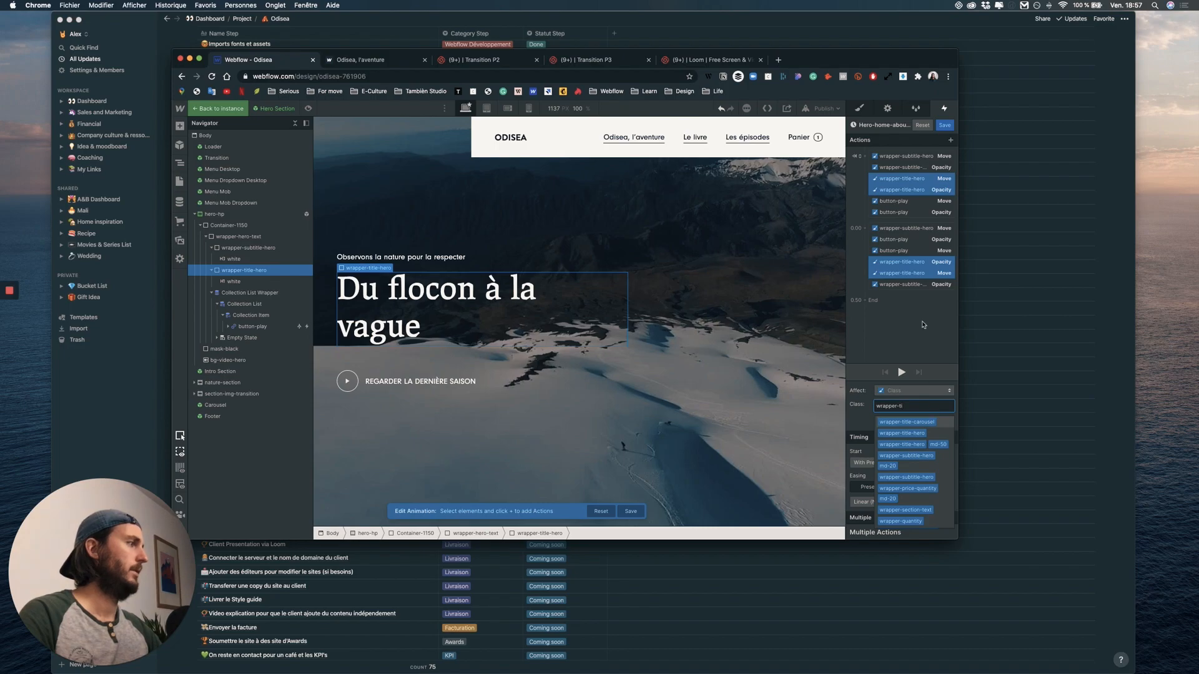
pyautogui.click(907, 250)
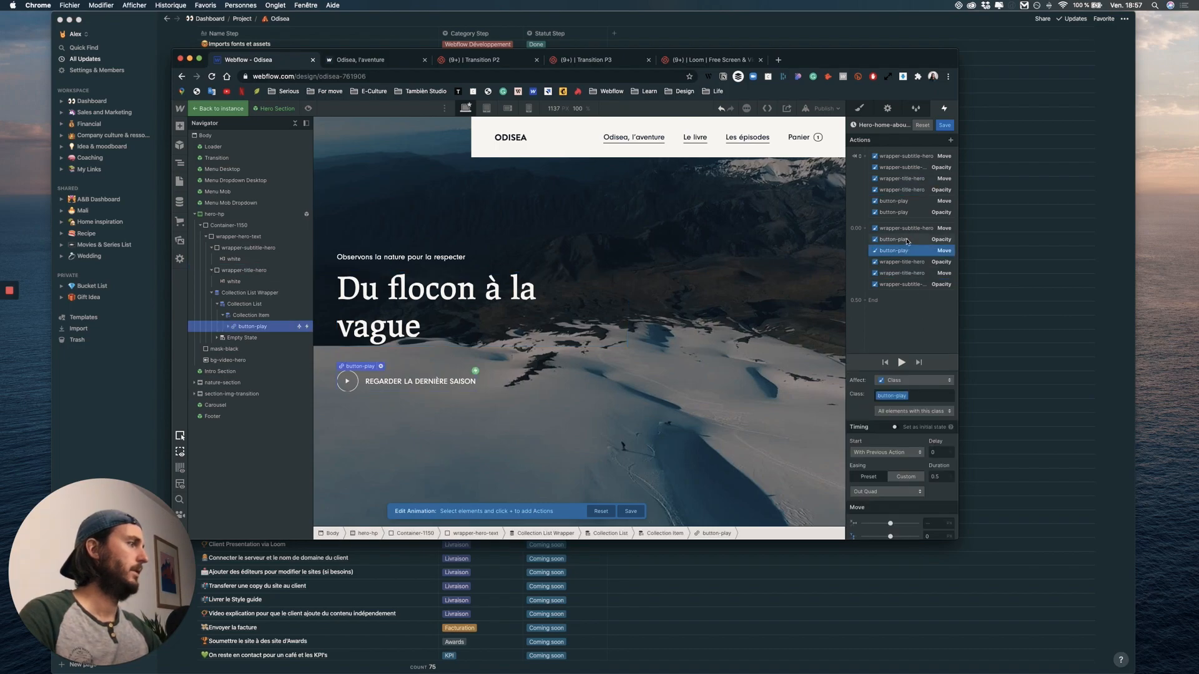
pyautogui.click(907, 240)
pyautogui.click(916, 190)
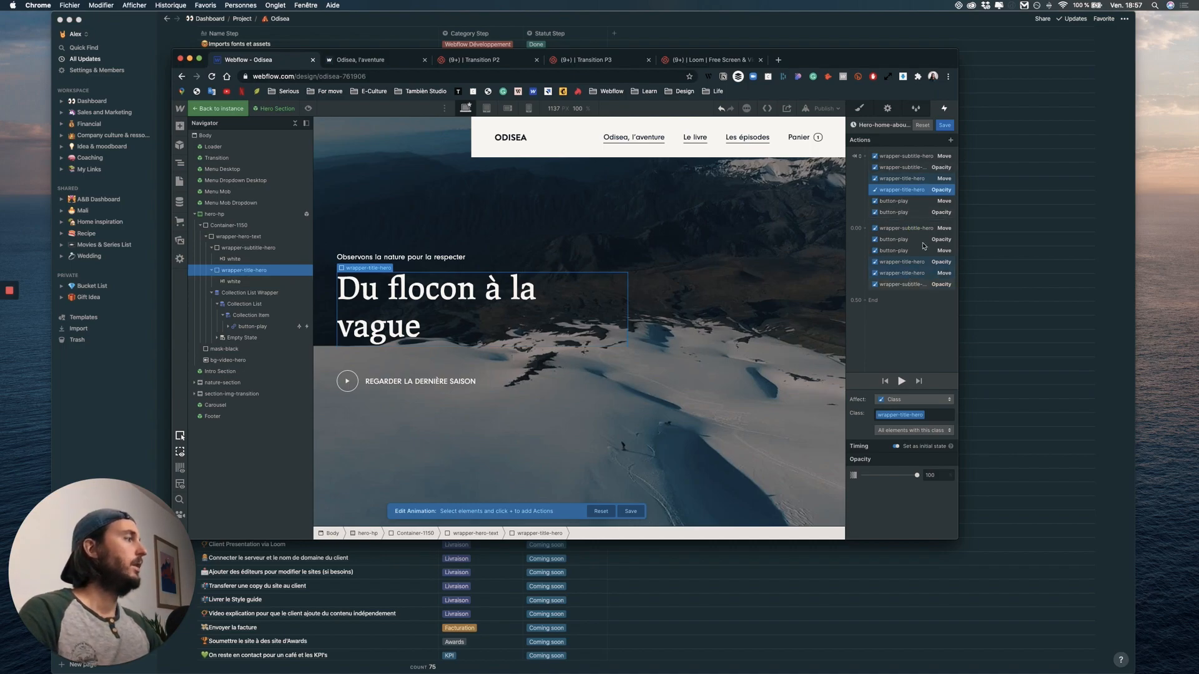
# - Set the subtitle's initial state to a vertical offset of -50 and an opacity of 0
pyautogui.click(912, 157)
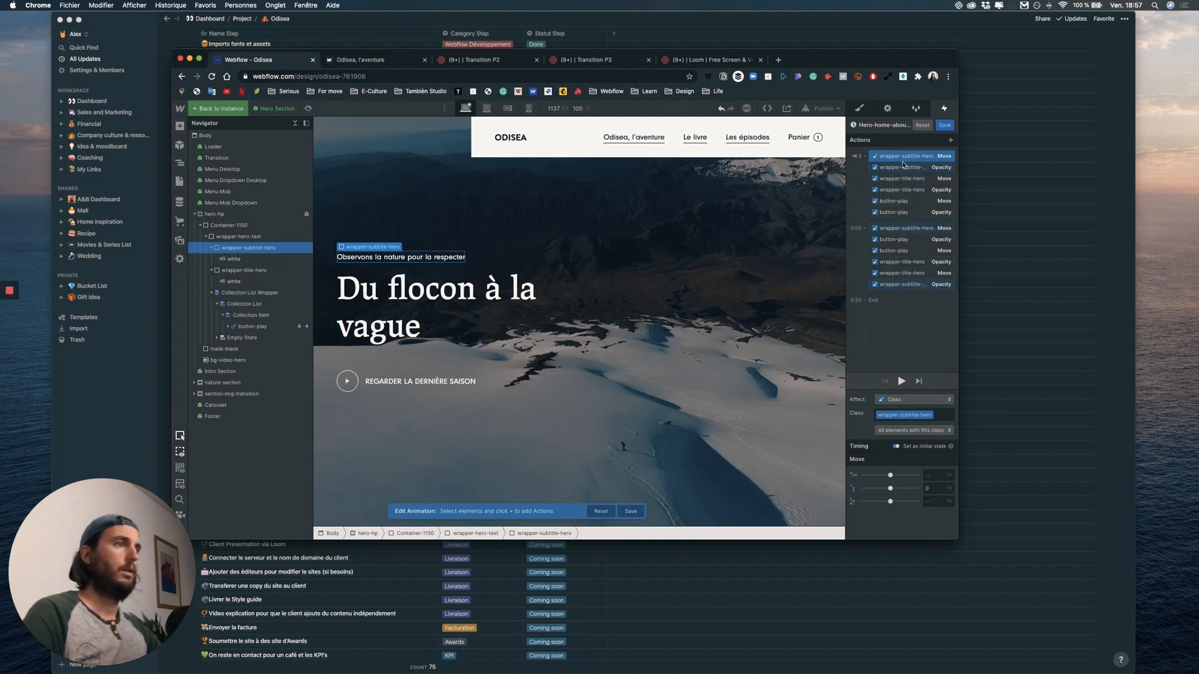
pyautogui.click(939, 488)
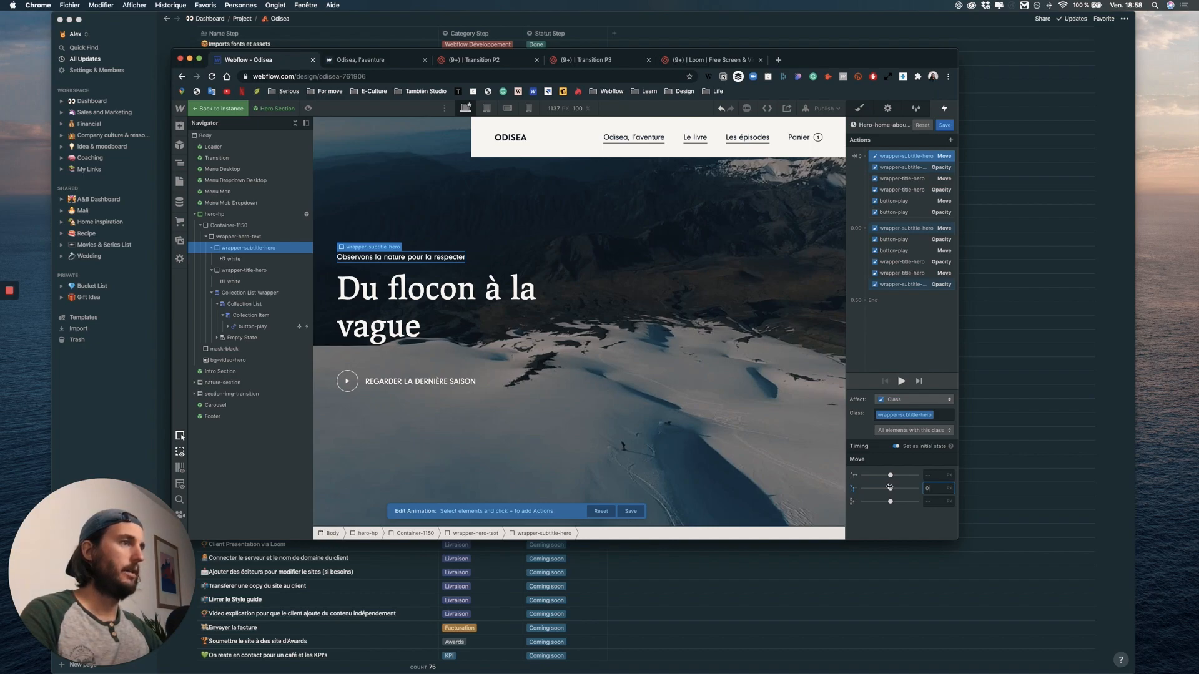
pyautogui.moveTo(889, 488); pyautogui.dragTo(886, 488)
pyautogui.click(934, 490)
pyautogui.write('-50')
pyautogui.press('Return')
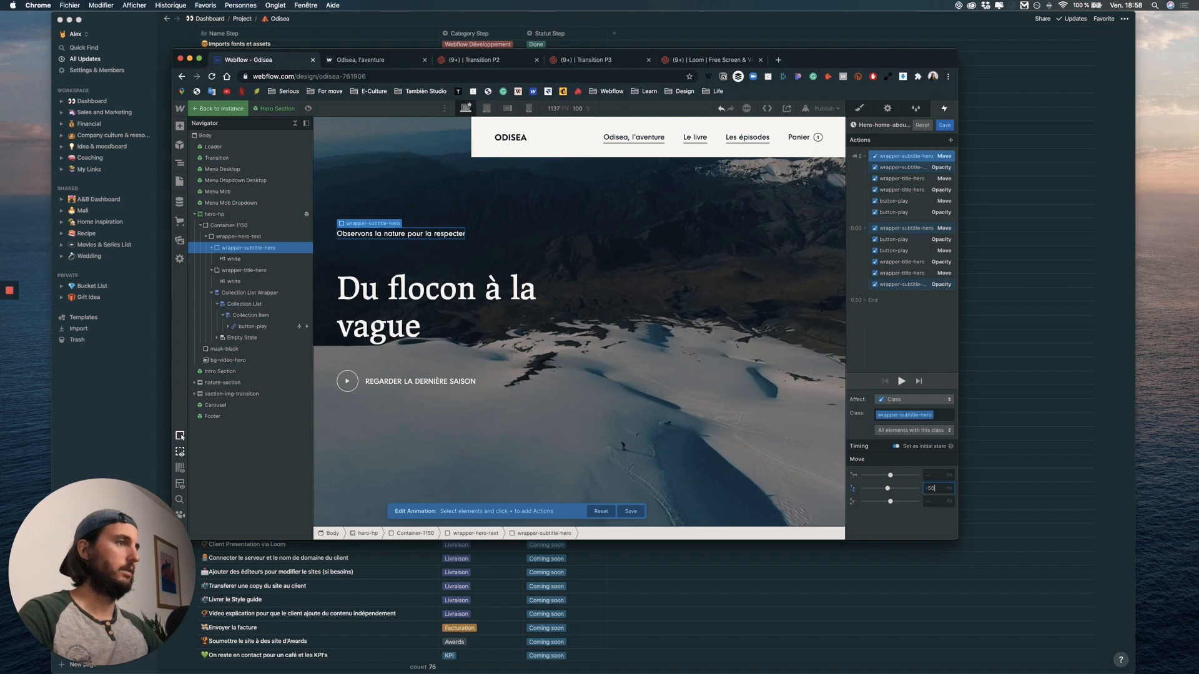
pyautogui.click(901, 167)
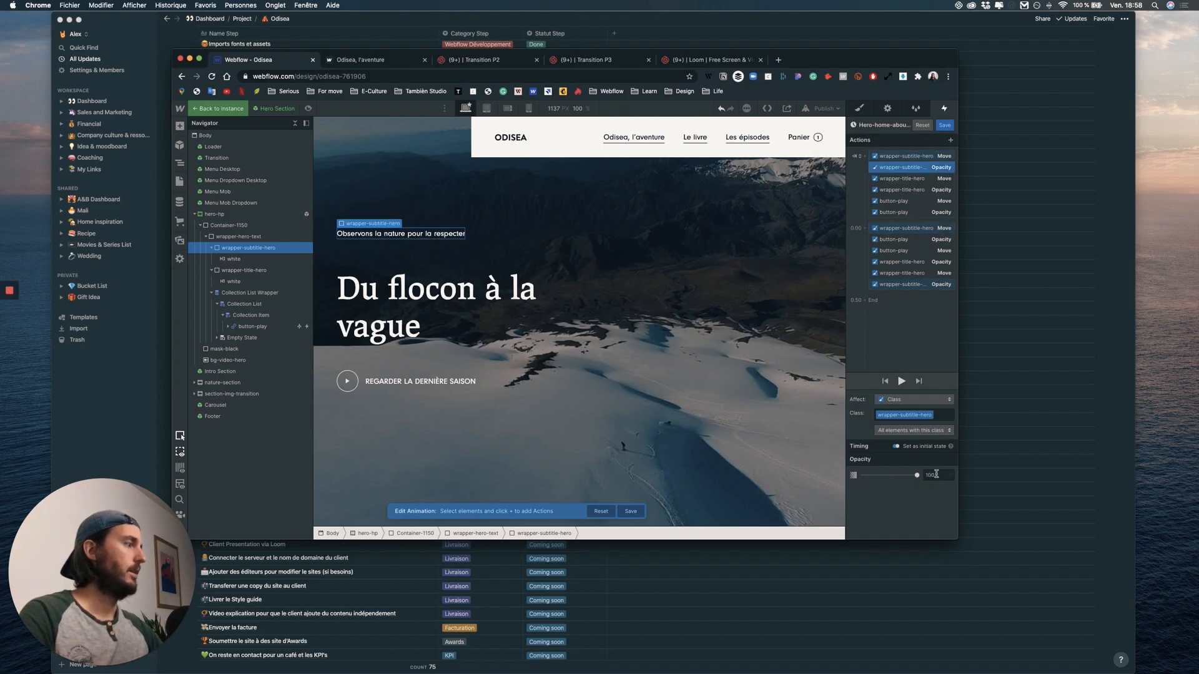
pyautogui.click(936, 475)
# - Set the title's initial state to a vertical offset of -50 and an opacity of 0
pyautogui.click(918, 179)
pyautogui.click(937, 488)
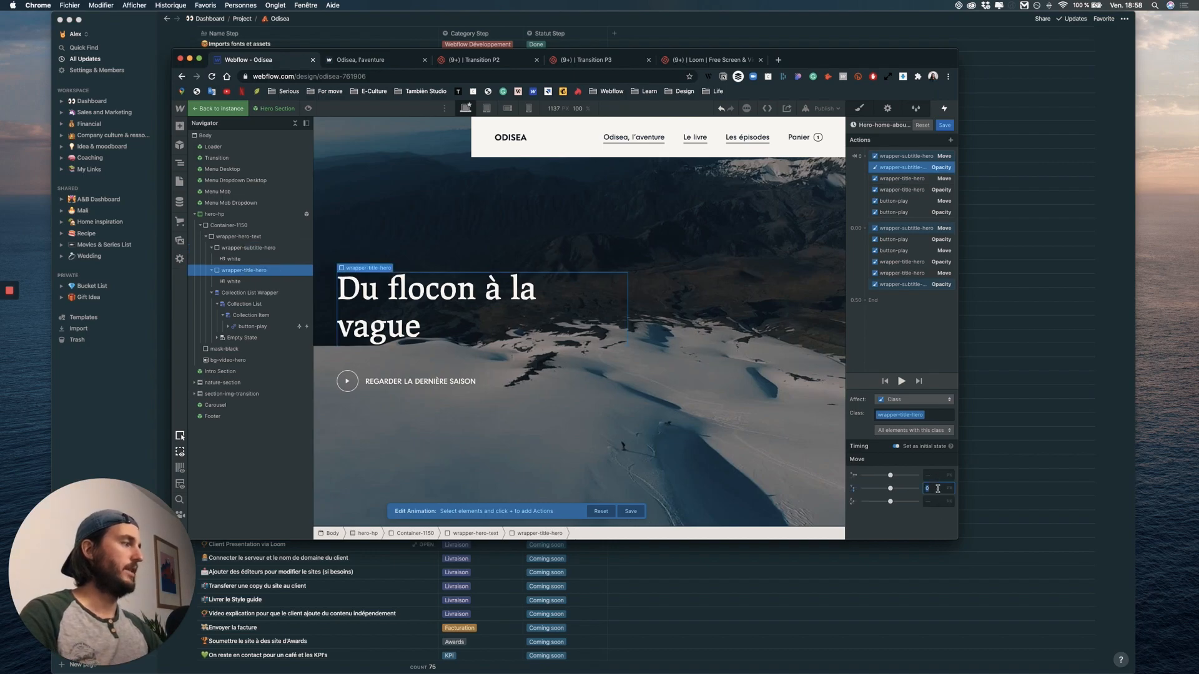
pyautogui.write('-50')
pyautogui.press('Return')
pyautogui.click(892, 190)
pyautogui.click(937, 475)
pyautogui.write('0')
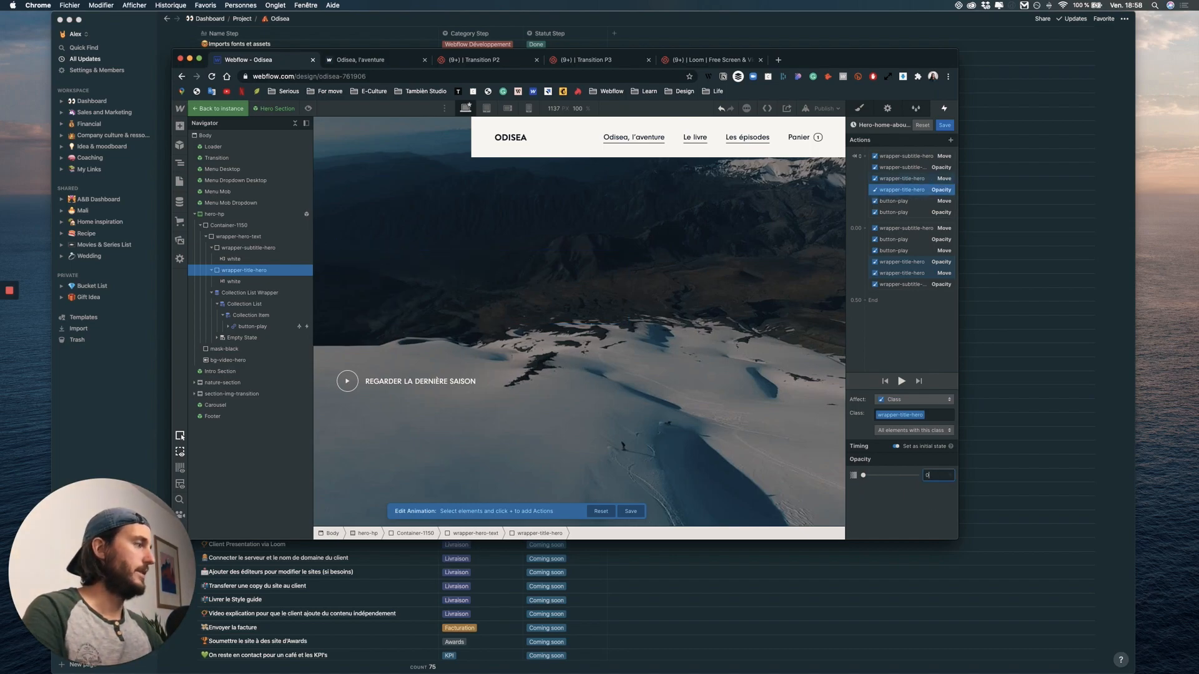
pyautogui.press('Return')
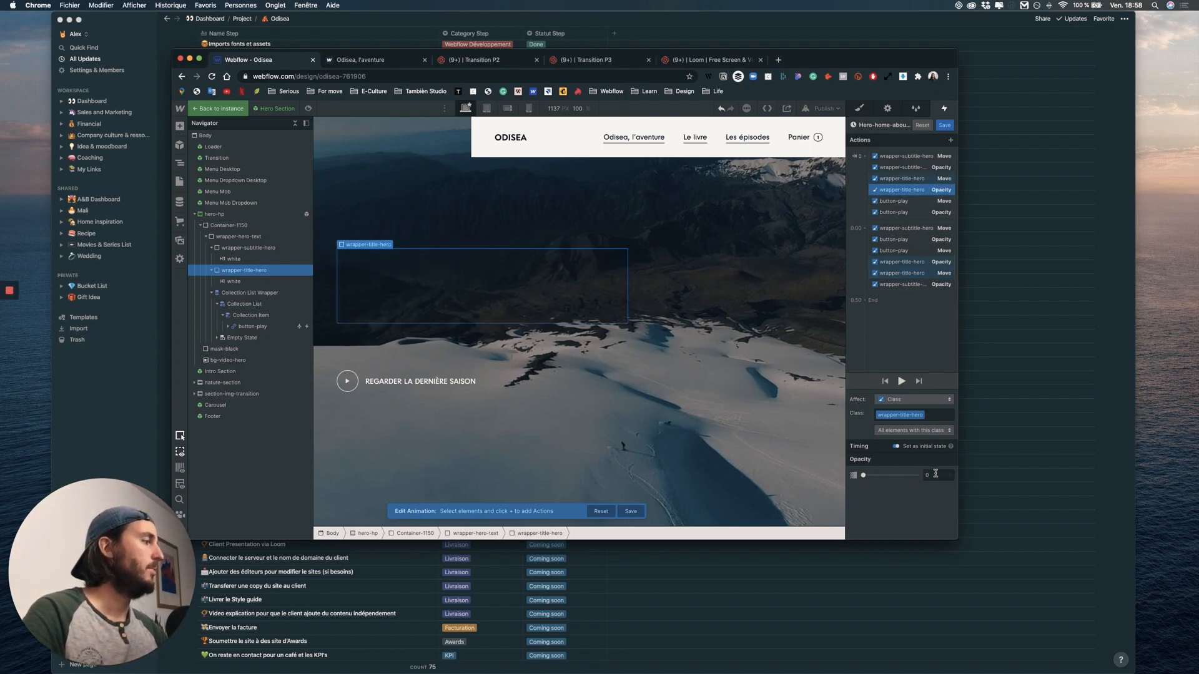
# - Set the play button's initial state to a vertical offset of -50 and an opacity of 0
pyautogui.click(911, 201)
pyautogui.click(935, 489)
pyautogui.write('0')
pyautogui.press('BackSpace')
pyautogui.write('-50')
pyautogui.click(929, 213)
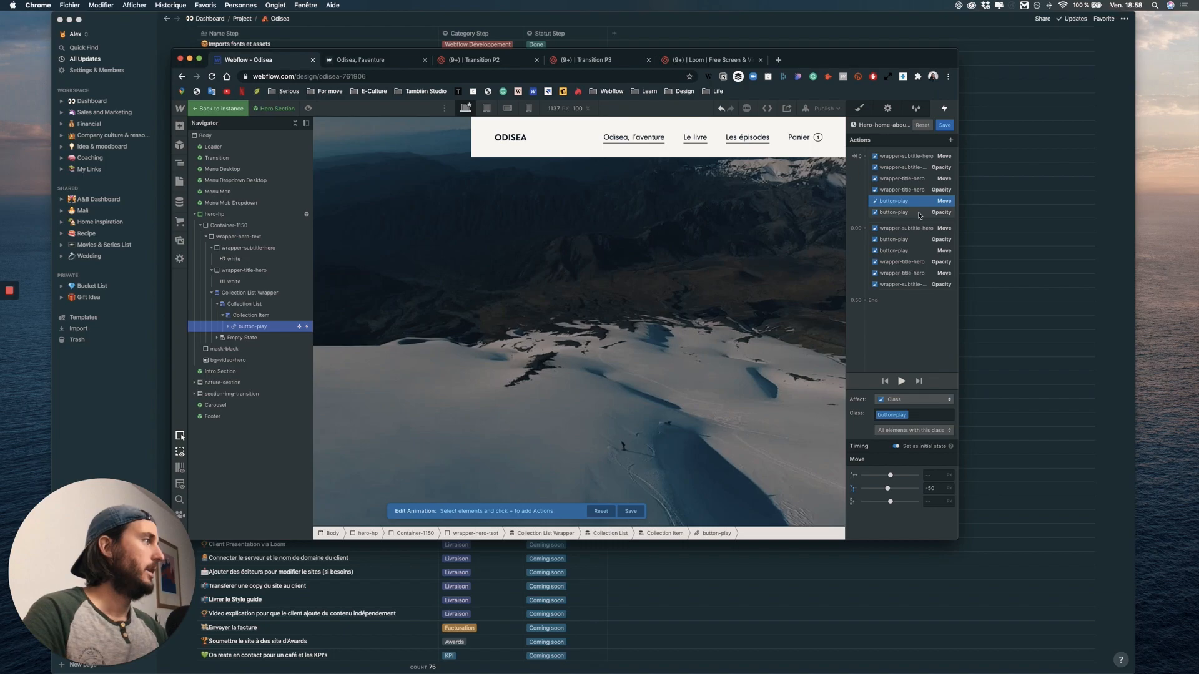
pyautogui.click(939, 475)
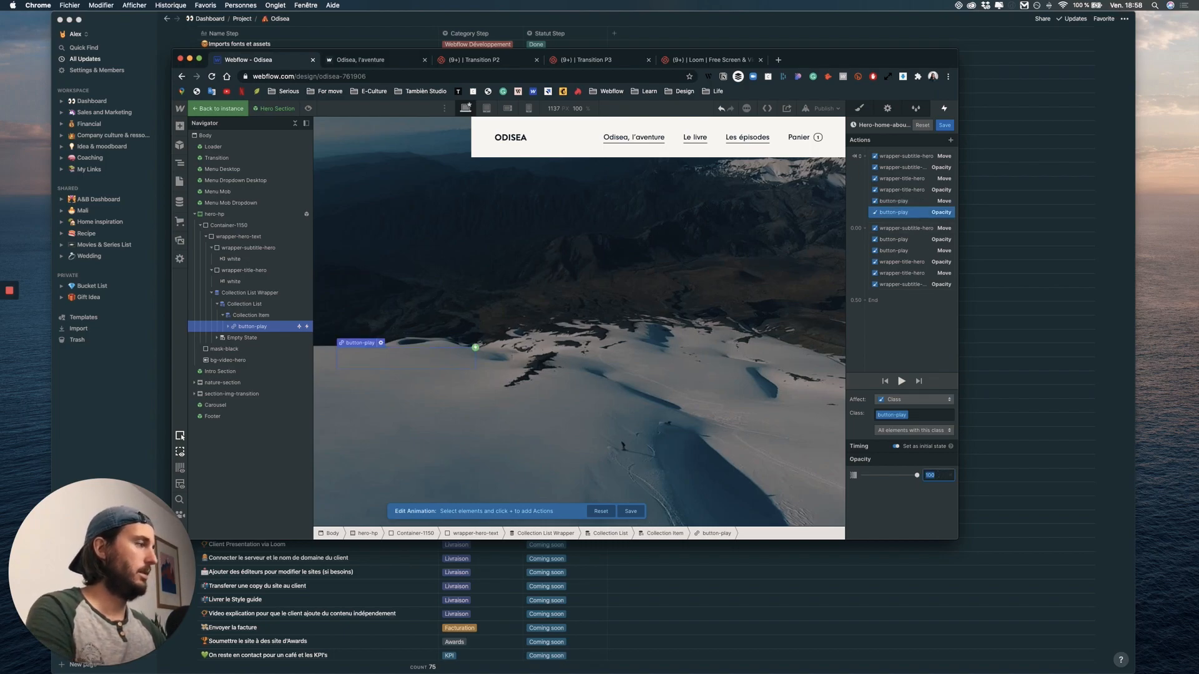
# - Preview the hero animation several times to check the movement and fade-in of its elements
pyautogui.click(901, 381)
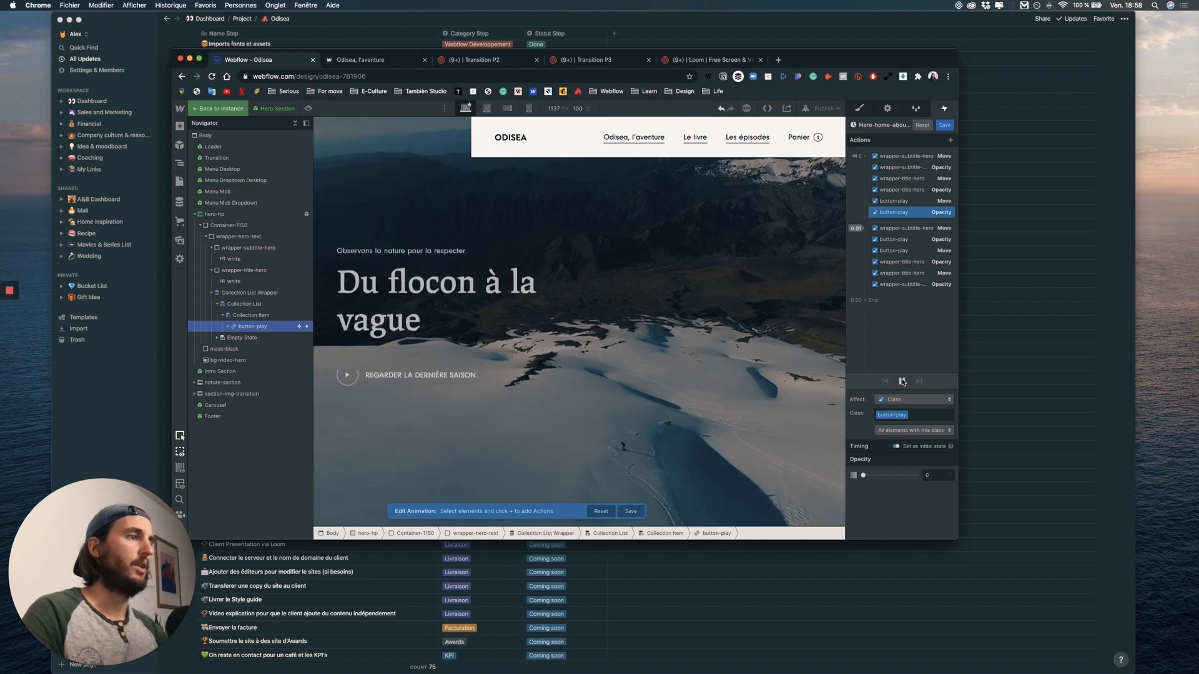
pyautogui.click(901, 381)
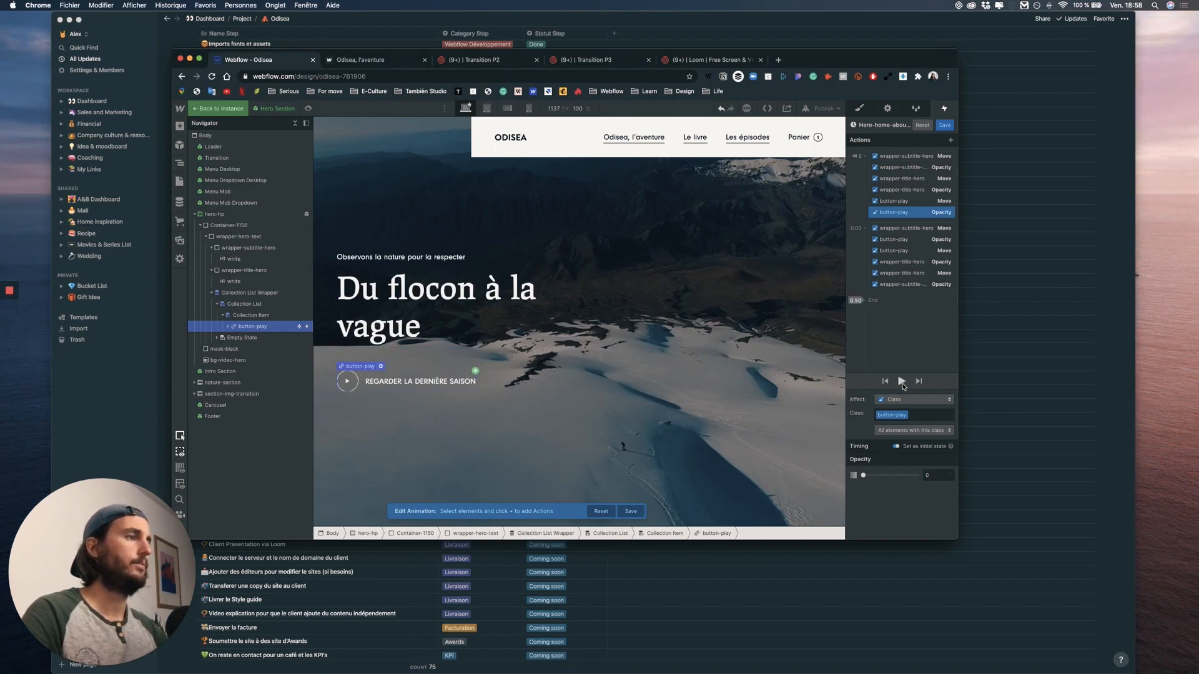
pyautogui.click(902, 382)
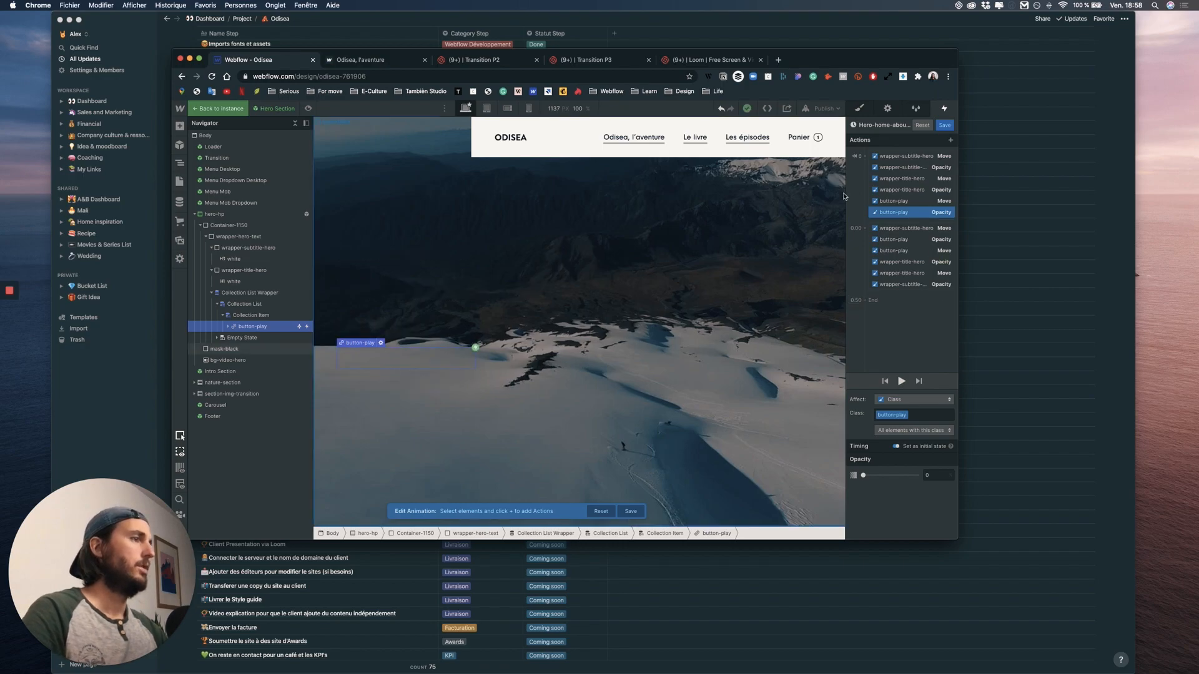
pyautogui.click(900, 382)
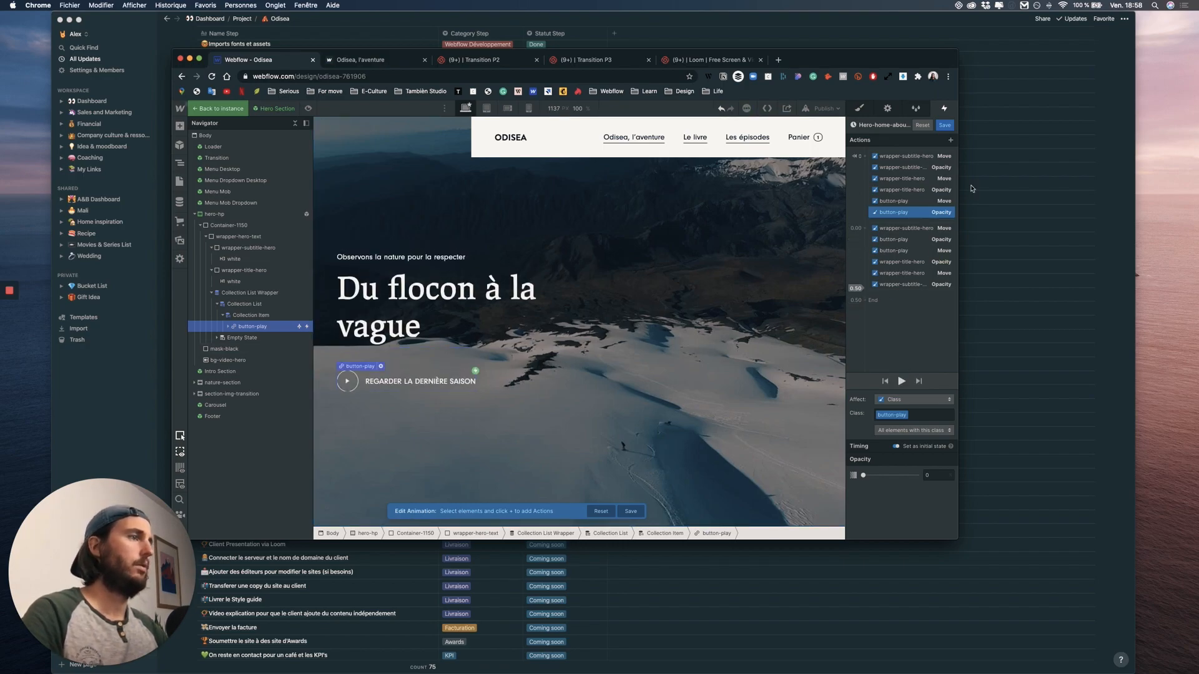
# - Set the vertical offset of the three initial Move actions to 50 and preview the animation
pyautogui.click(922, 204)
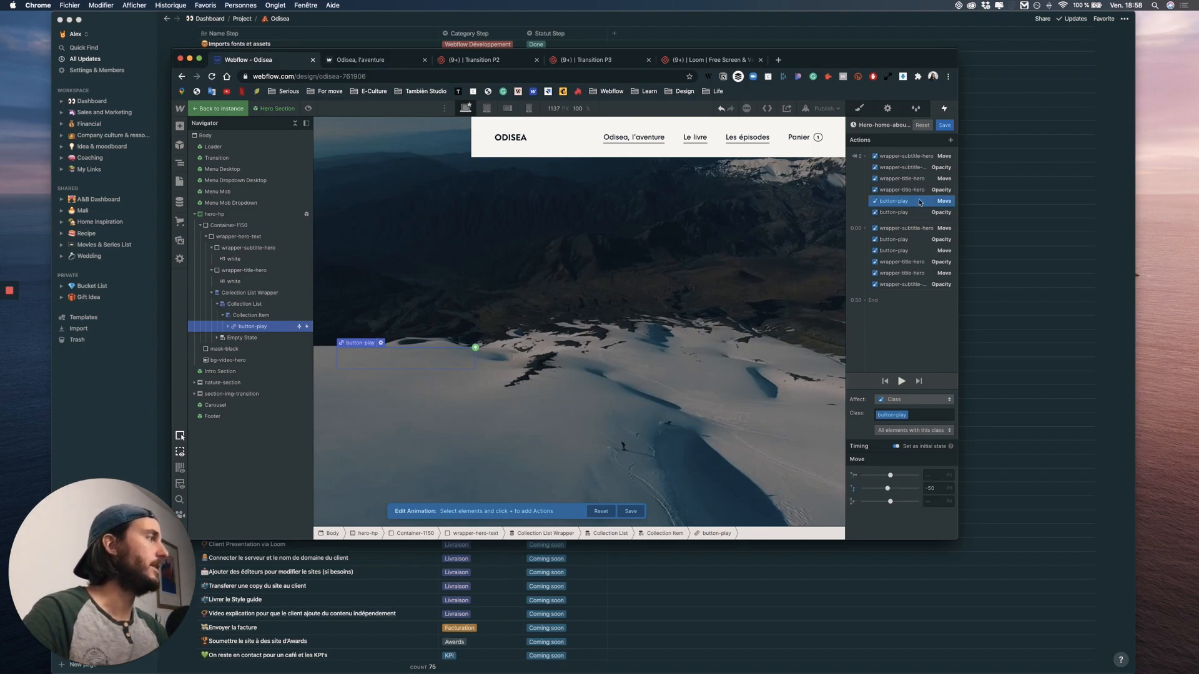
pyautogui.keyDown('shift'); pyautogui.click(918, 179); pyautogui.keyUp('shift')
pyautogui.keyDown('shift'); pyautogui.click(924, 156); pyautogui.keyUp('shift')
pyautogui.click(941, 492)
pyautogui.write('50')
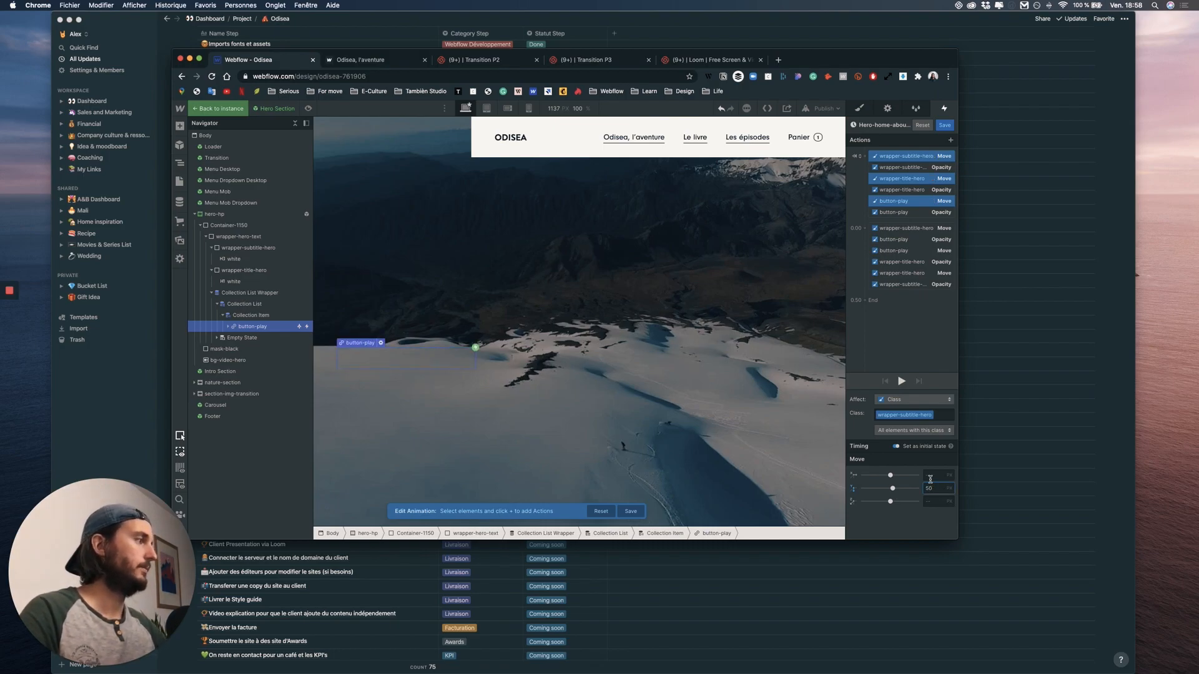
pyautogui.click(902, 381)
pyautogui.click(901, 382)
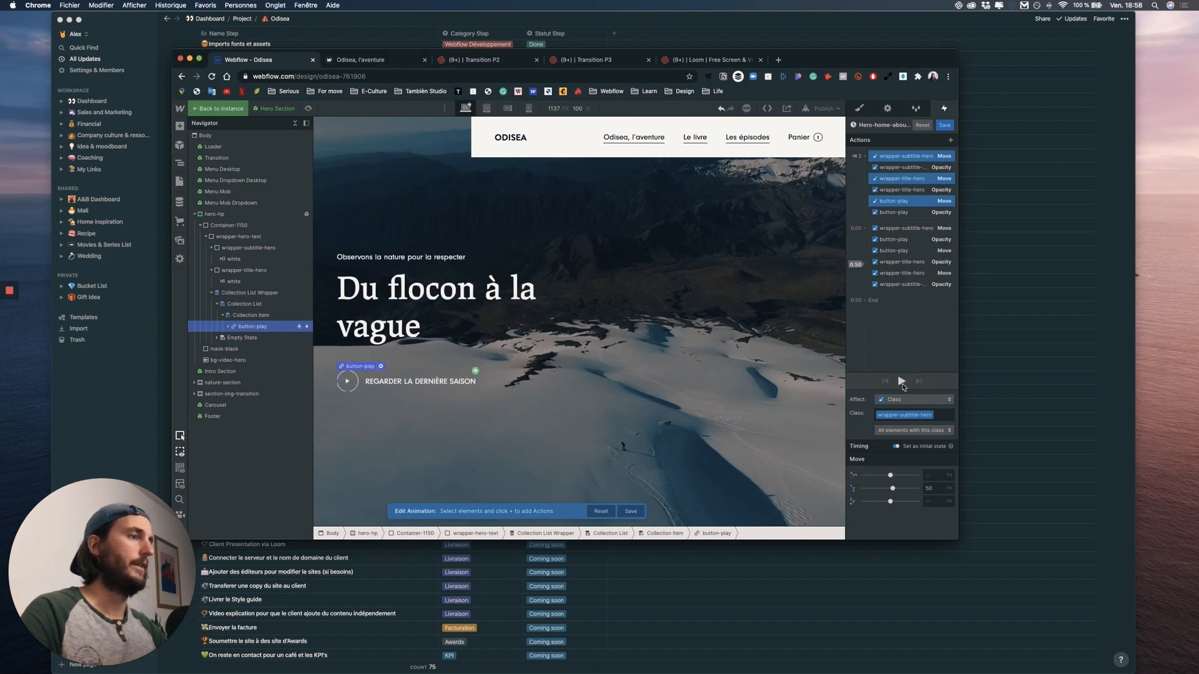
# - Set the duration of all six final-state actions to 1.1 seconds
pyautogui.click(911, 203)
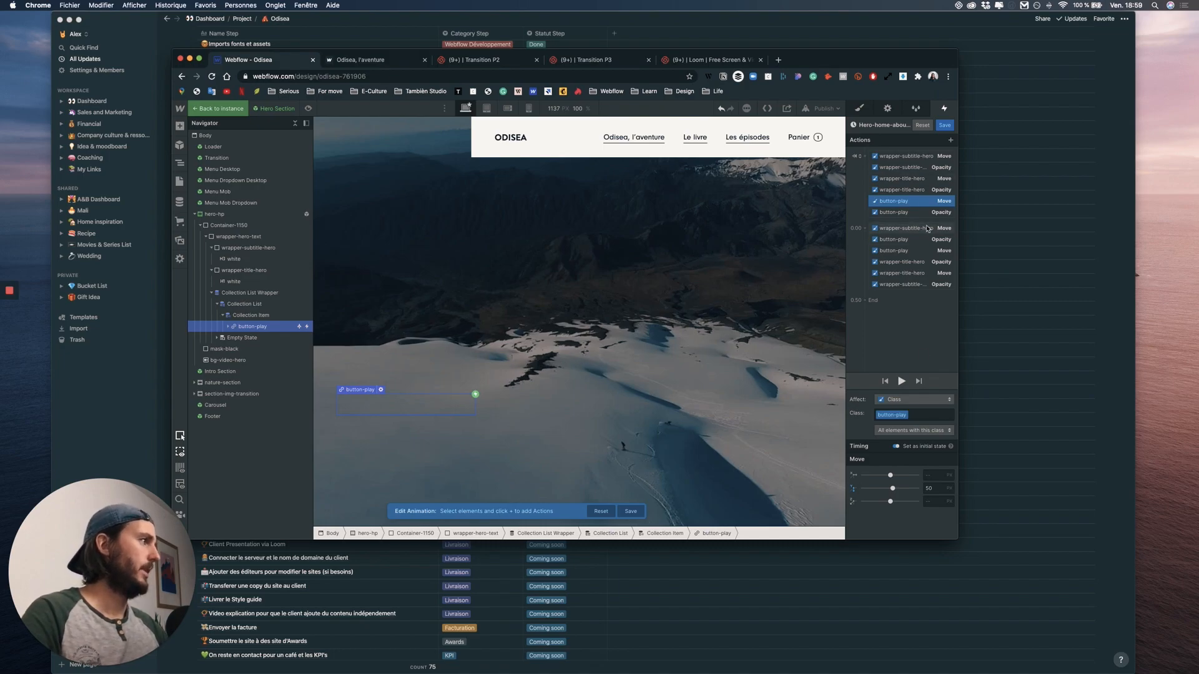
pyautogui.click(927, 228)
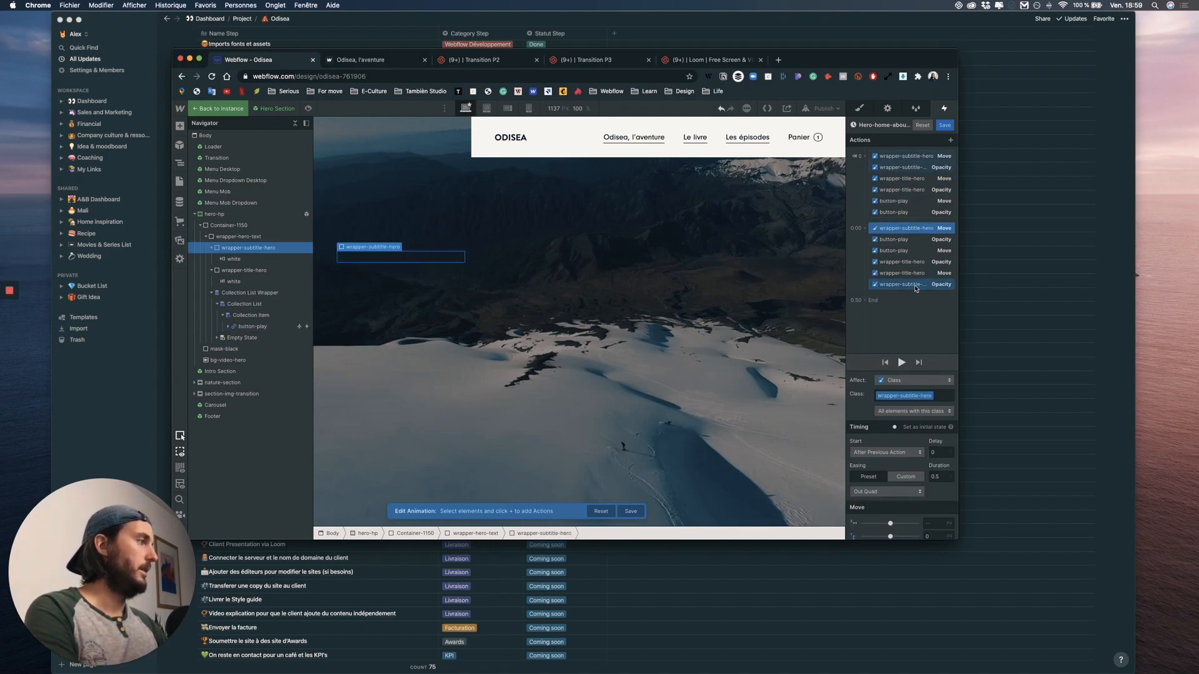
pyautogui.keyDown('shift'); pyautogui.click(915, 286); pyautogui.keyUp('shift')
pyautogui.click(936, 487)
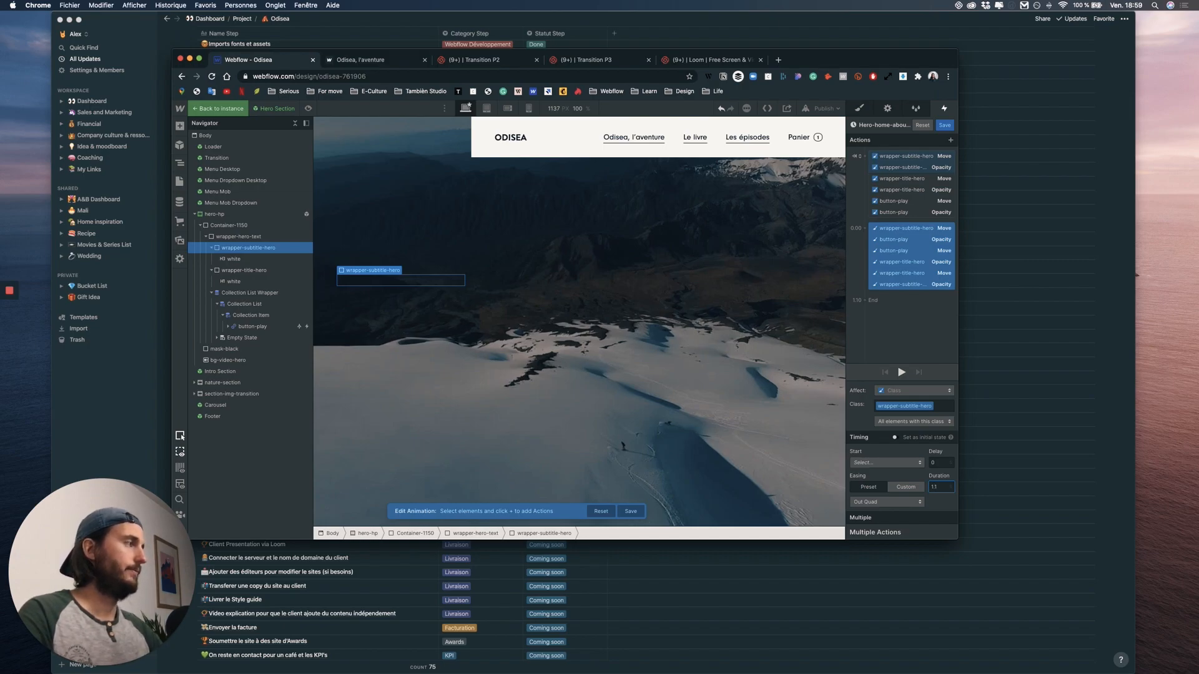
# - Move the final-state subtitle Move action to the end of its group and preview the animation
pyautogui.click(908, 239)
pyautogui.click(907, 230)
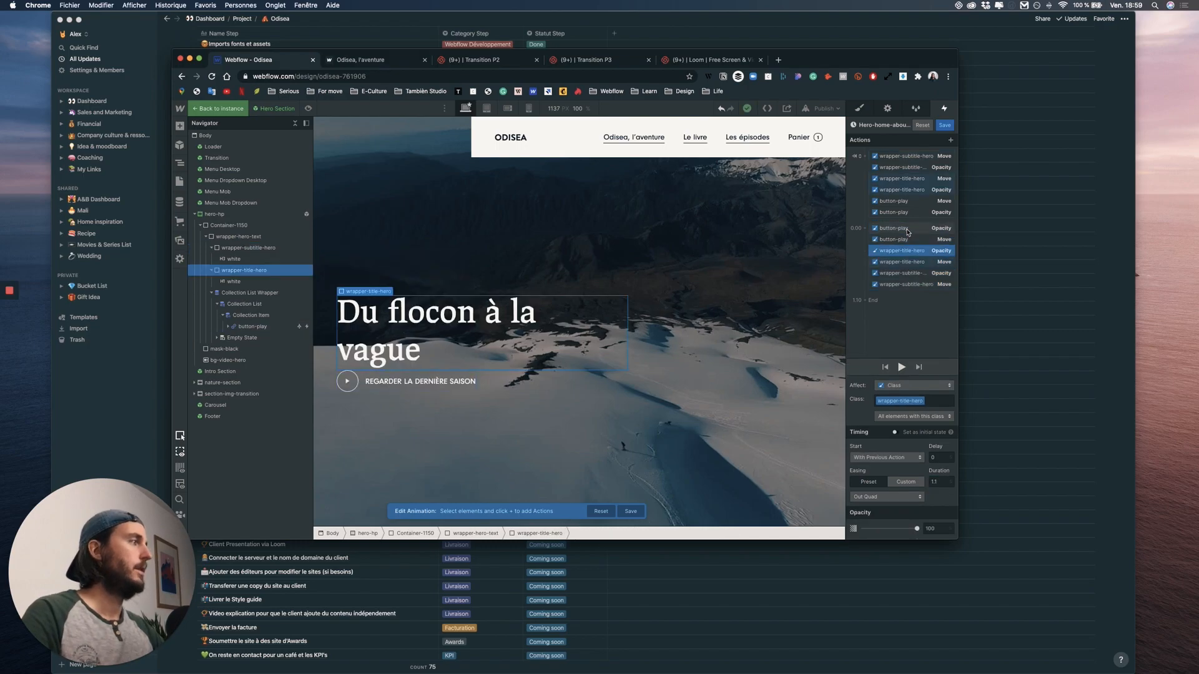
pyautogui.click(901, 367)
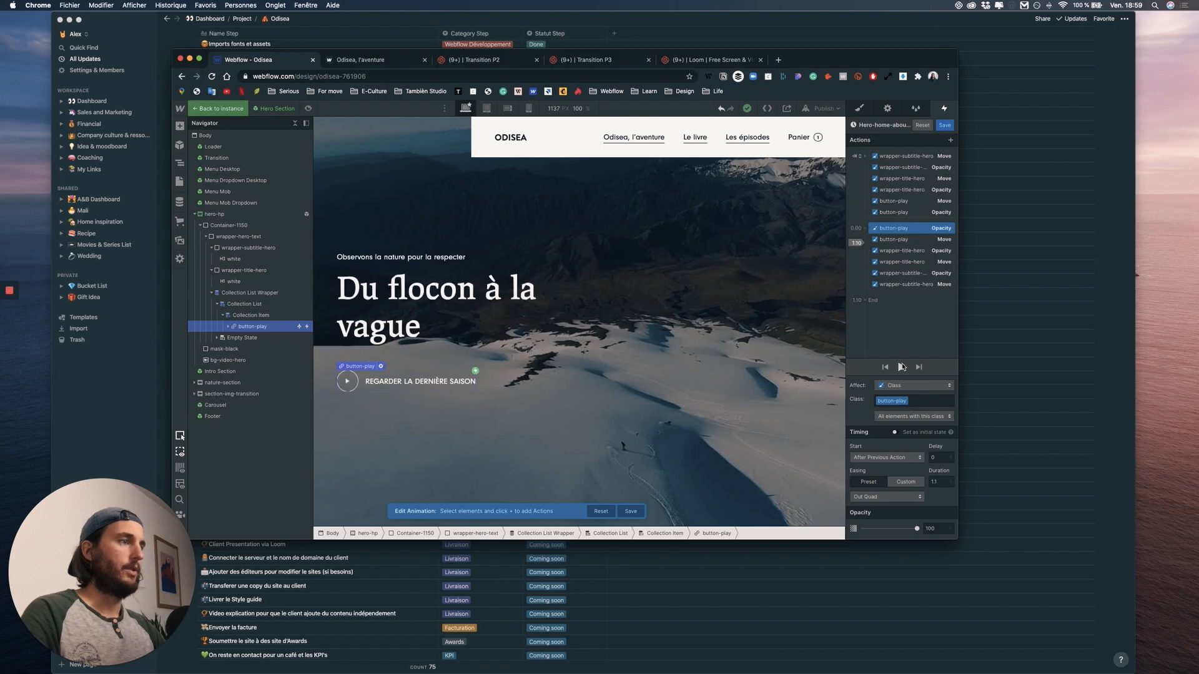
pyautogui.click(902, 369)
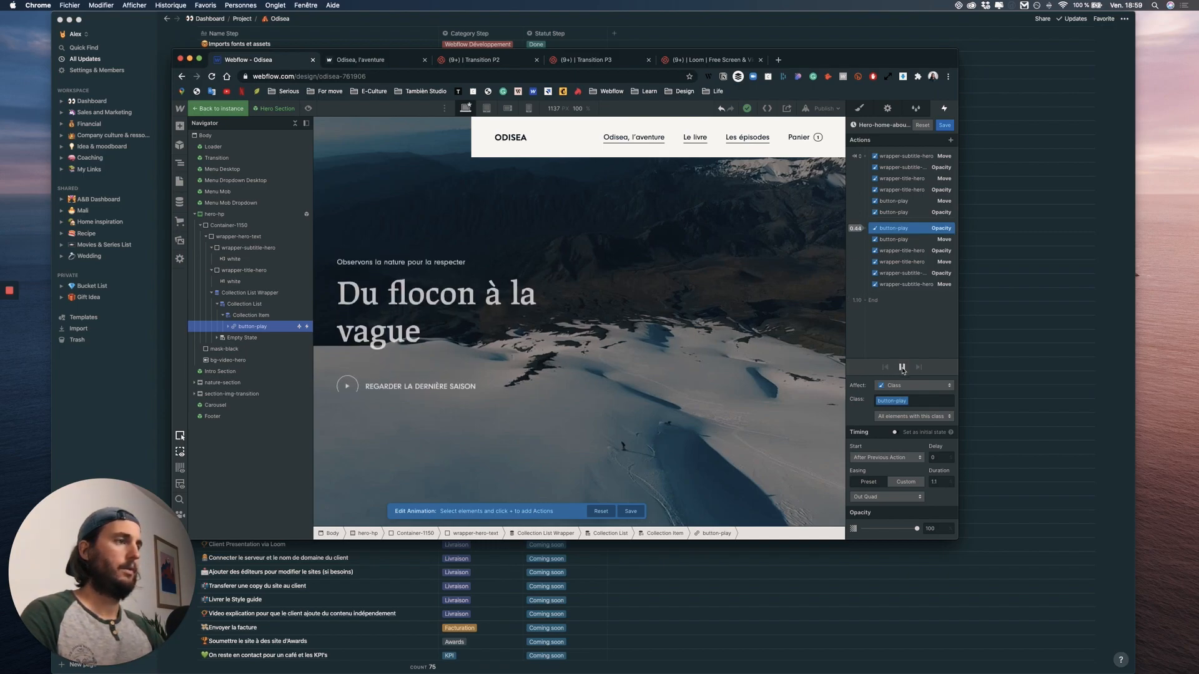
# - Set the delay of the title's final-state Opacity and Move actions to 0.2 seconds
pyautogui.click(915, 250)
pyautogui.keyDown('shift'); pyautogui.click(916, 262); pyautogui.keyUp('shift')
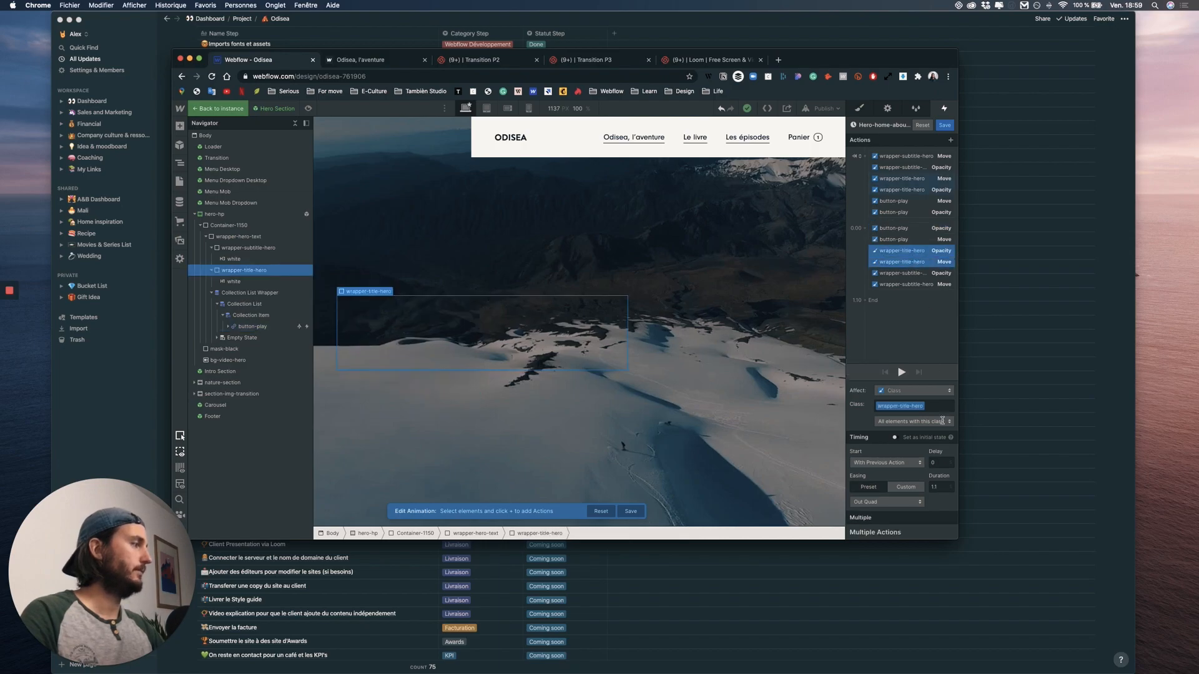
pyautogui.click(941, 463)
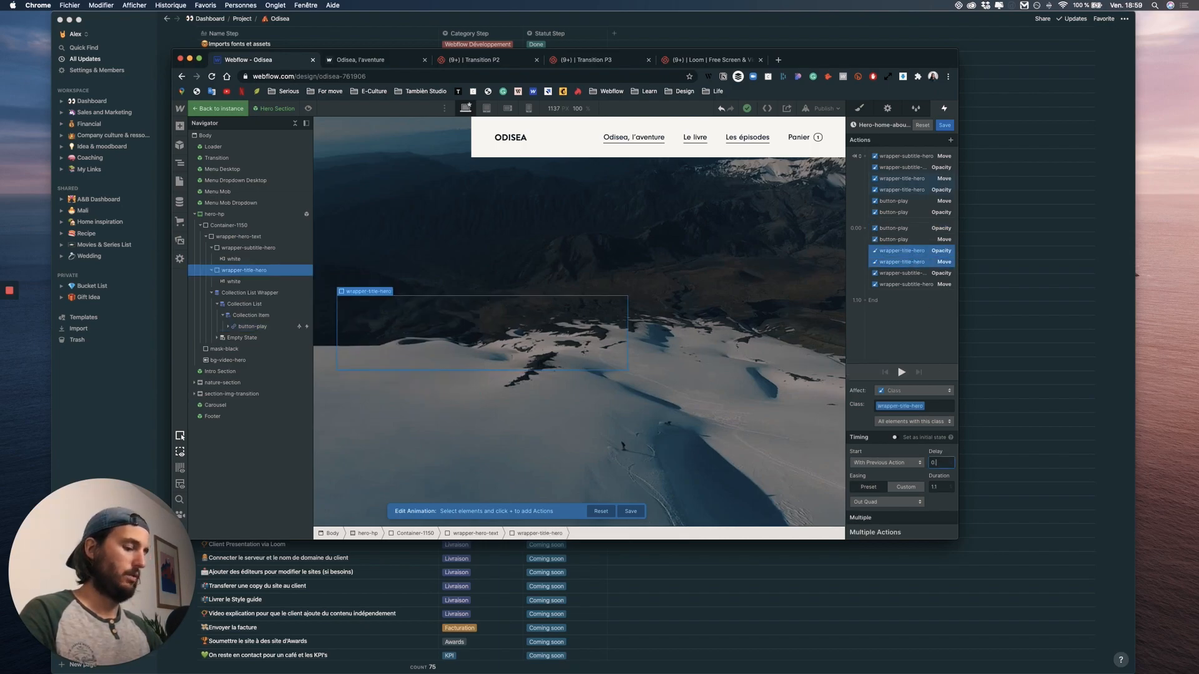
pyautogui.write('.2')
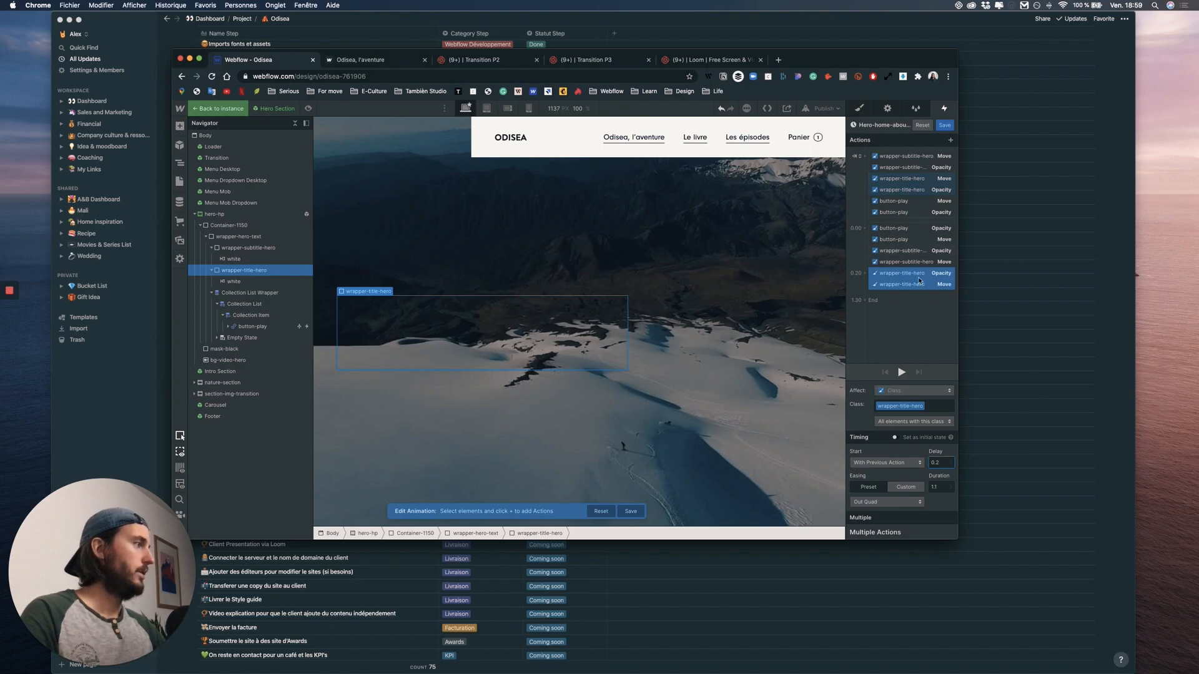
# - Set the delay of the subtitle's final-state Move and Opacity actions to 0.4 seconds and play the animation
pyautogui.click(911, 255)
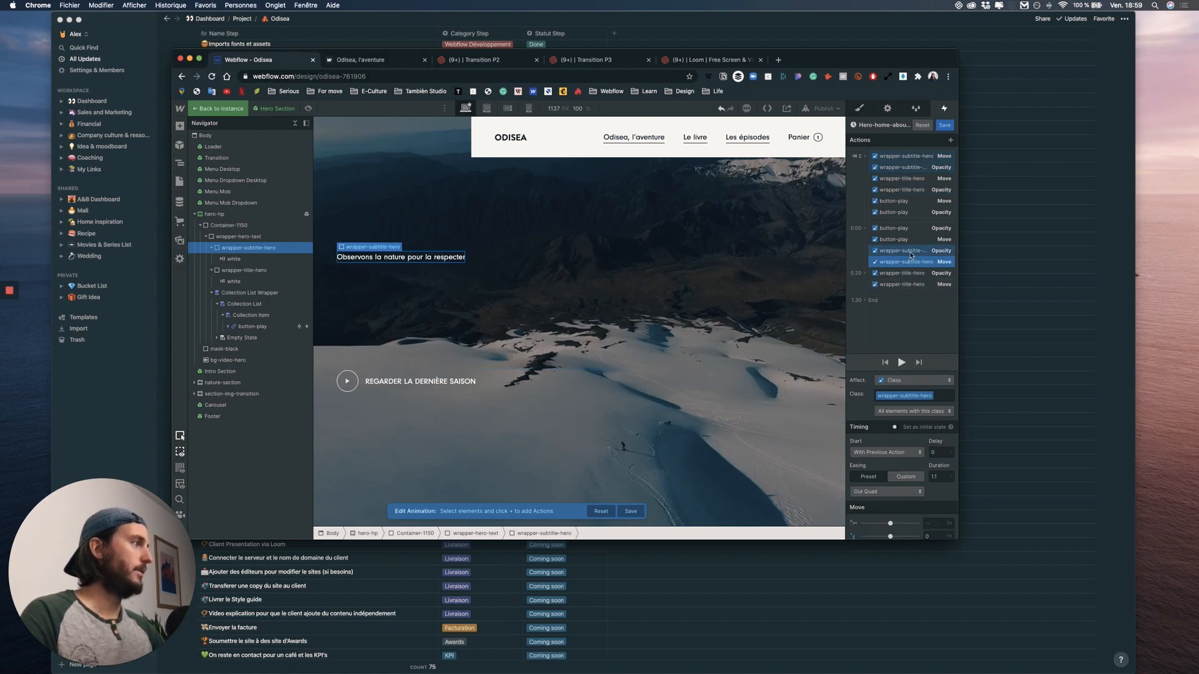
pyautogui.keyDown('shift'); pyautogui.click(911, 250); pyautogui.keyUp('shift')
pyautogui.click(939, 463)
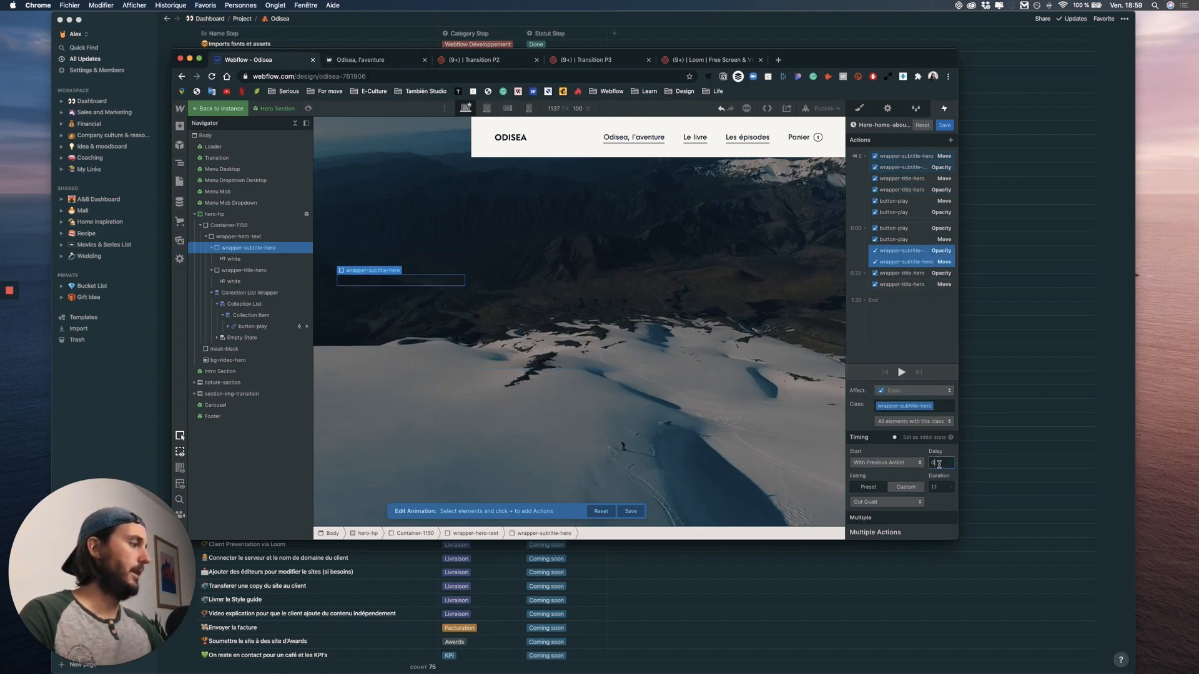
pyautogui.write('.4')
pyautogui.click(901, 372)
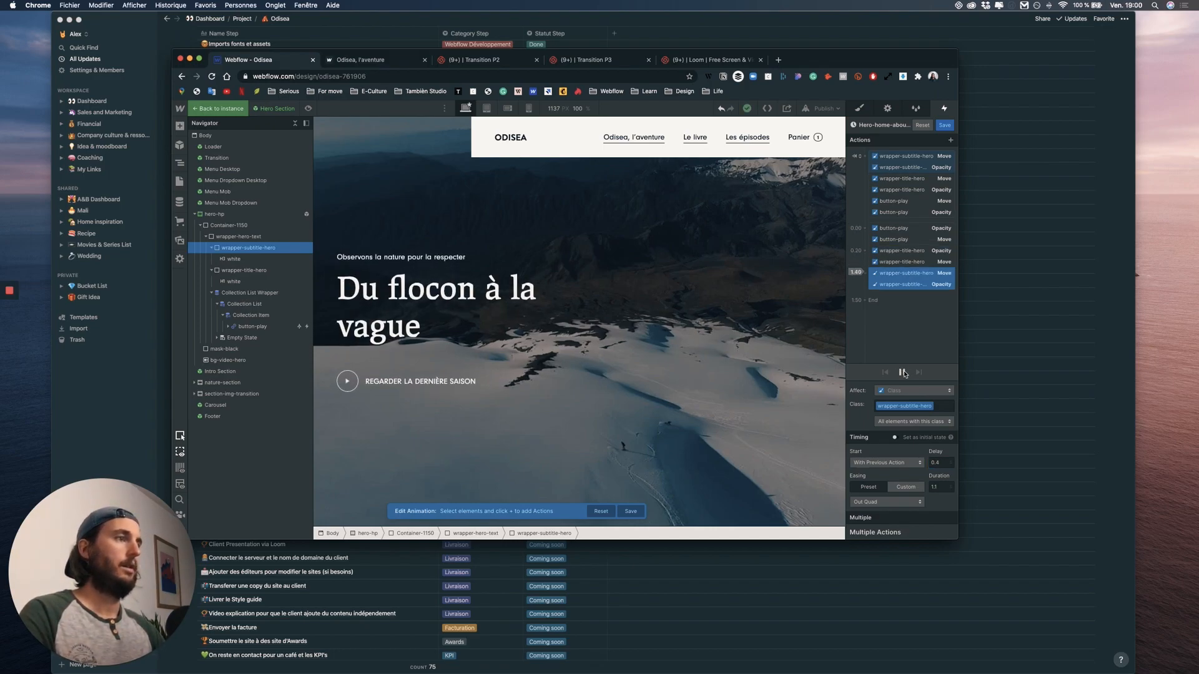
# - Preview the home page repeatedly to check the staggered appearance of the hero's play button, title and subtitle
pyautogui.click(308, 108)
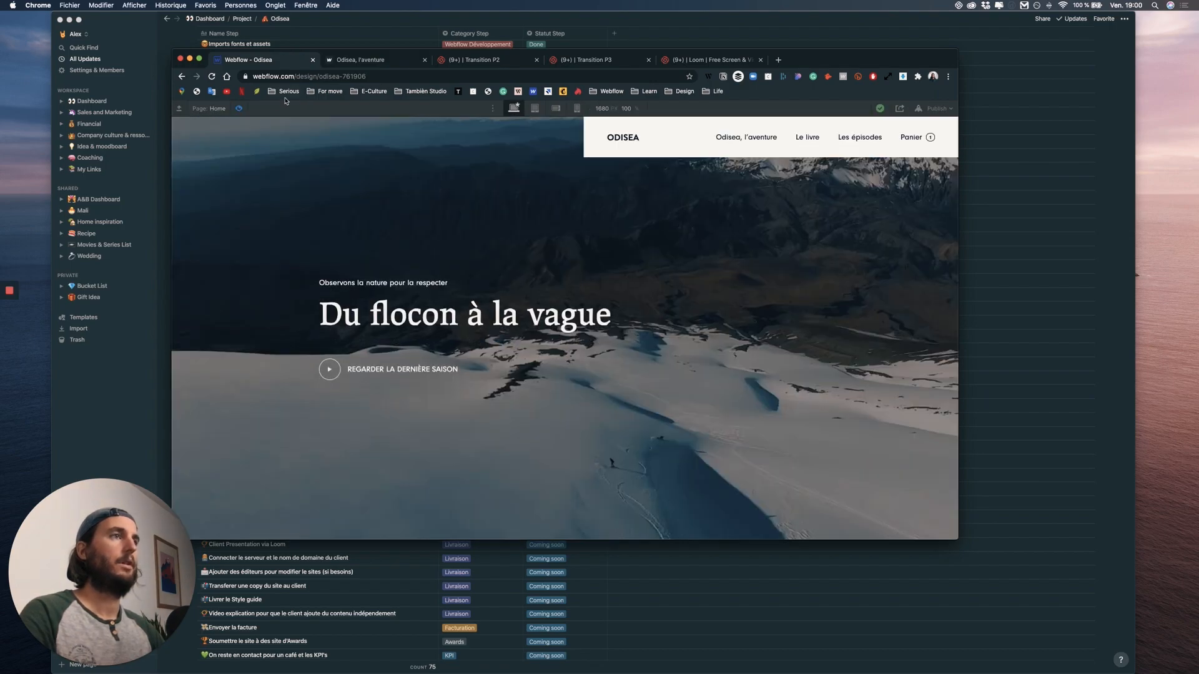
pyautogui.click(239, 109)
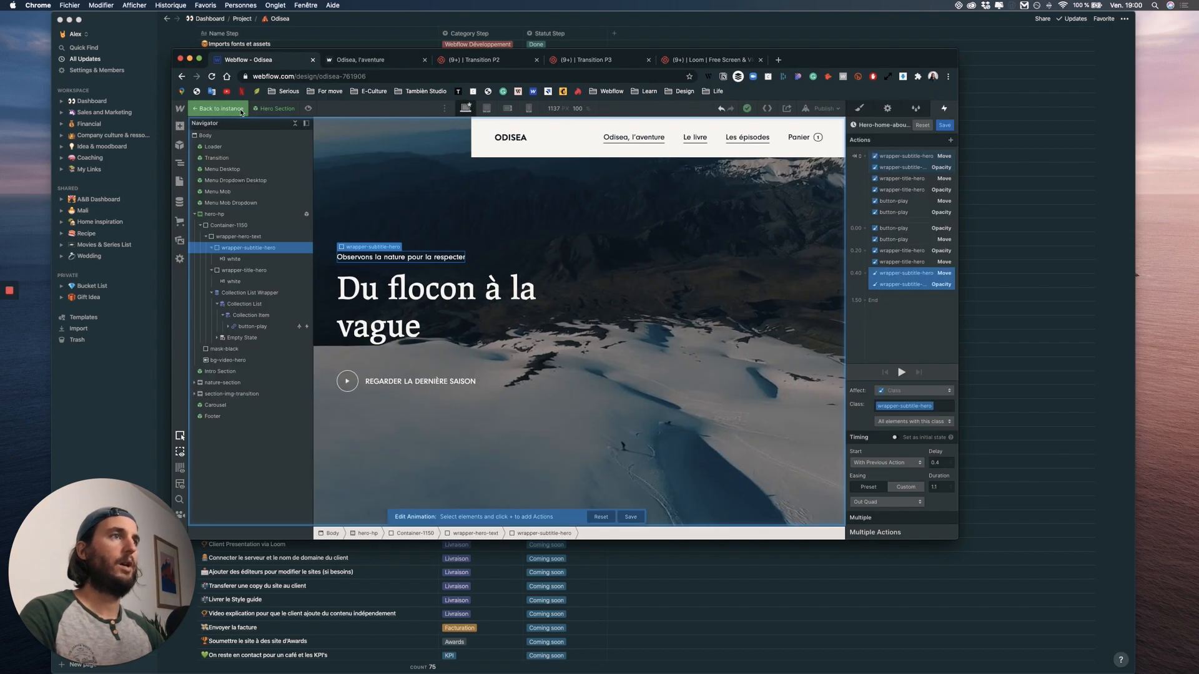
pyautogui.click(309, 110)
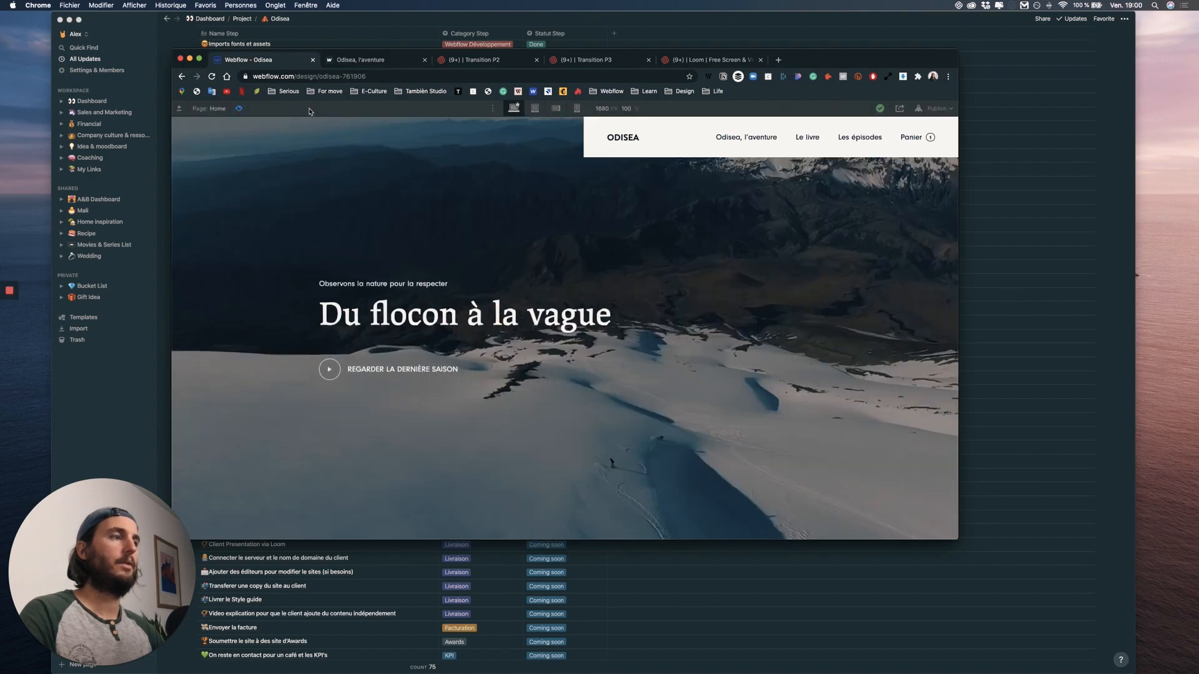
pyautogui.click(239, 109)
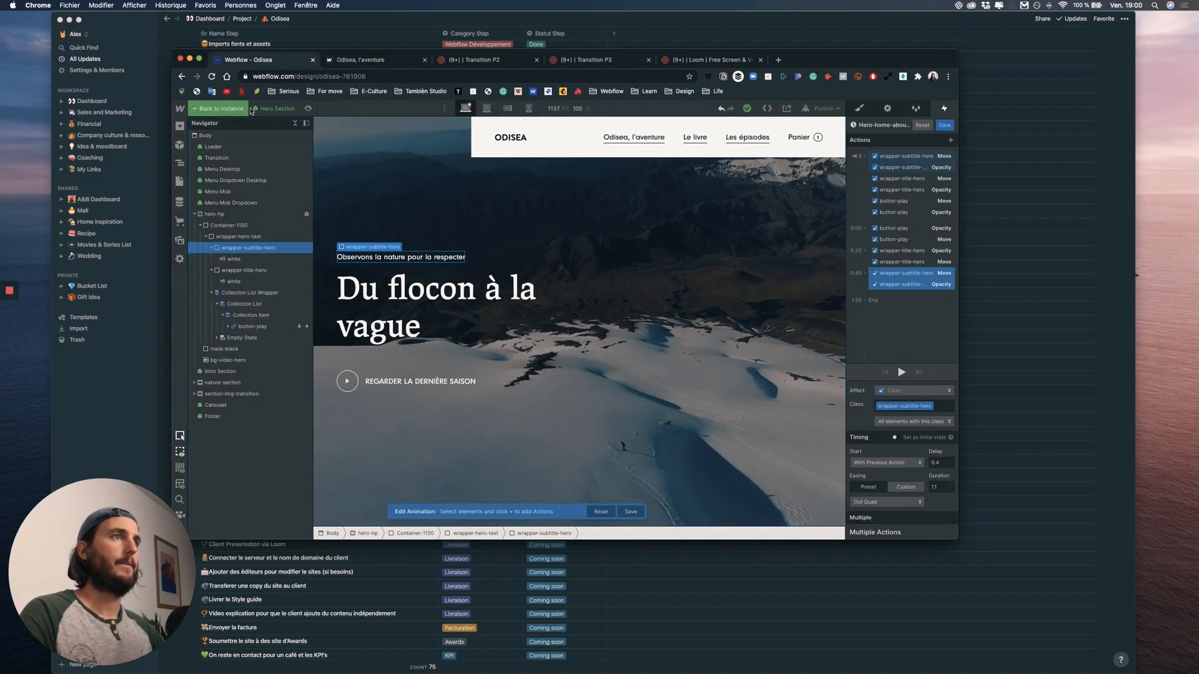
pyautogui.click(307, 109)
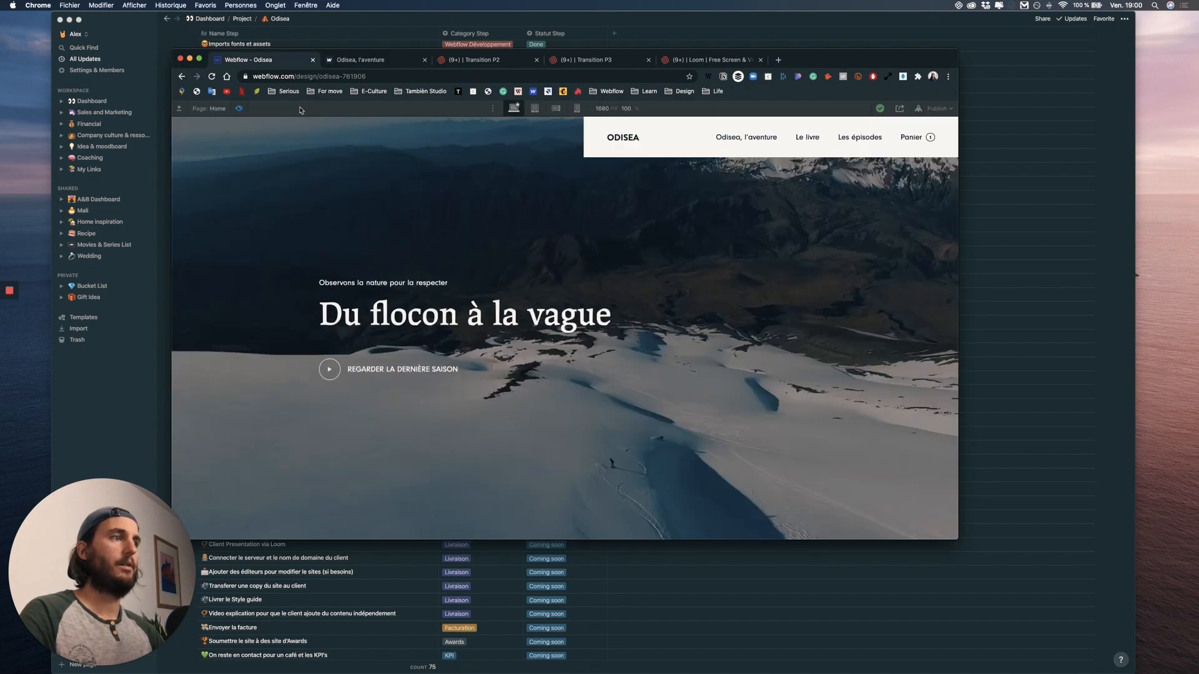
pyautogui.click(240, 109)
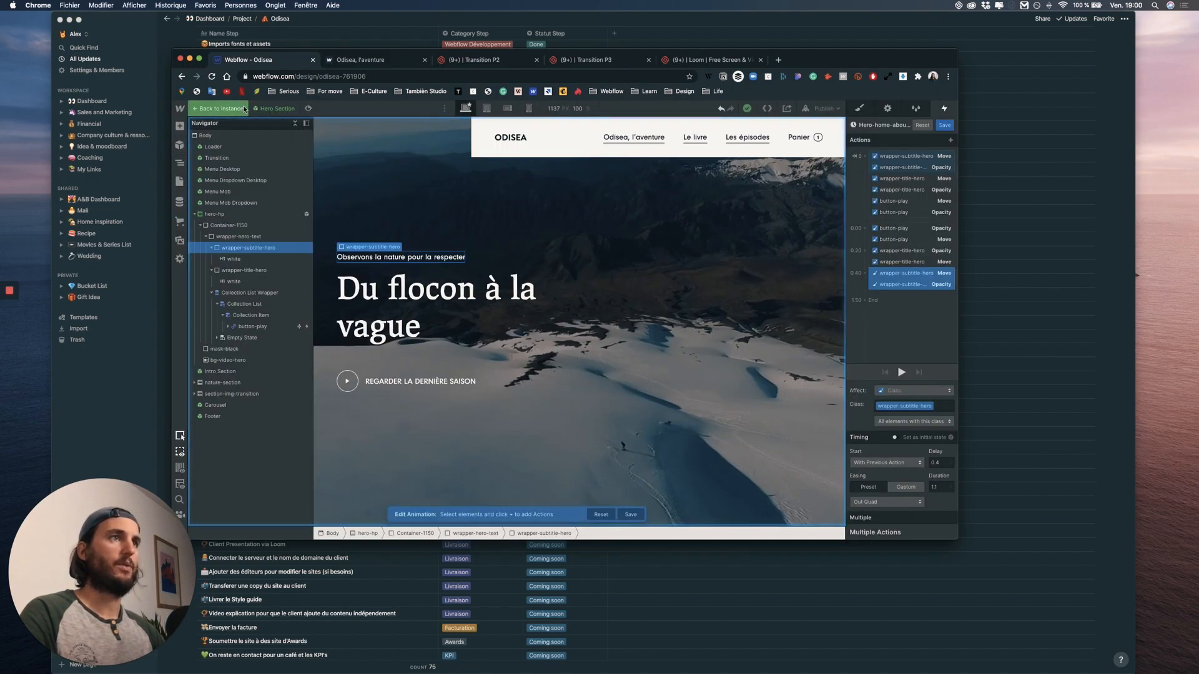
pyautogui.click(308, 108)
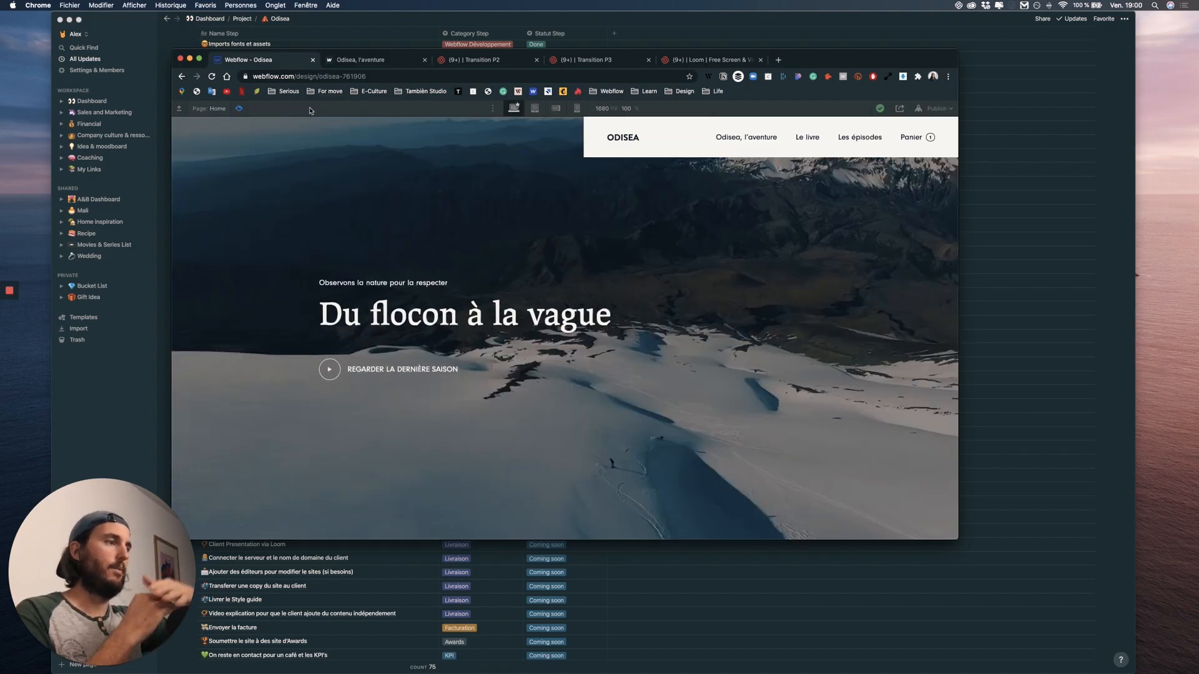
pyautogui.click(240, 109)
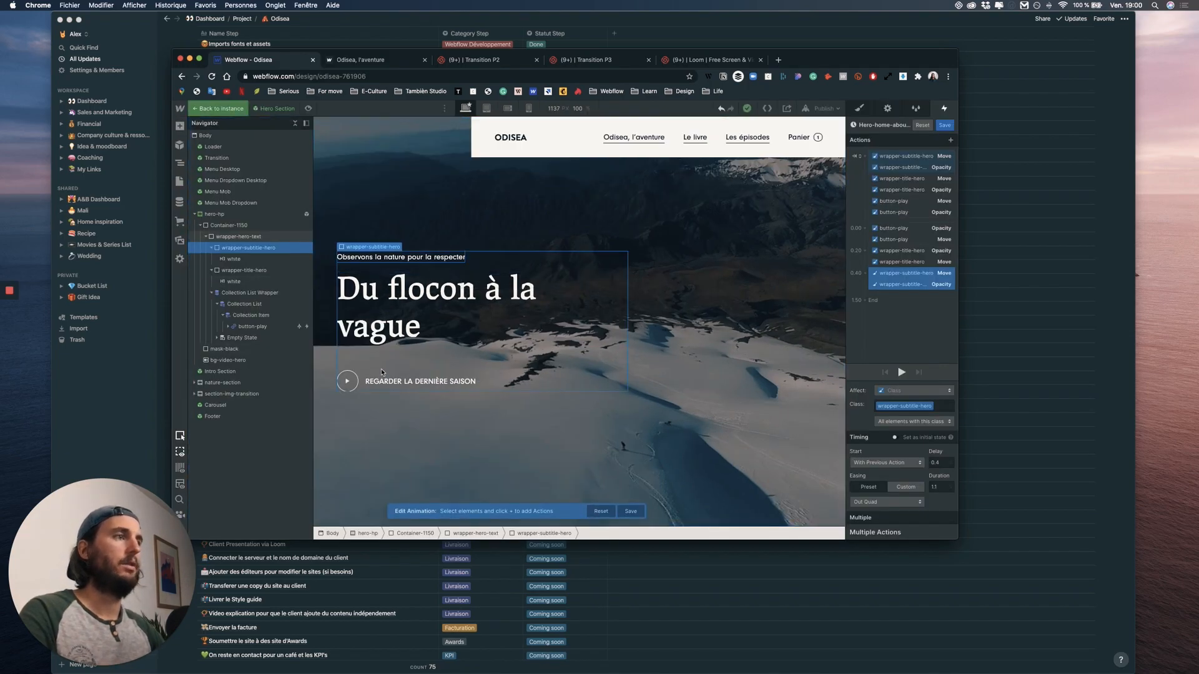
# - Set the overflow of the Collection Item around the play button to visible
pyautogui.click(380, 369)
pyautogui.click(872, 111)
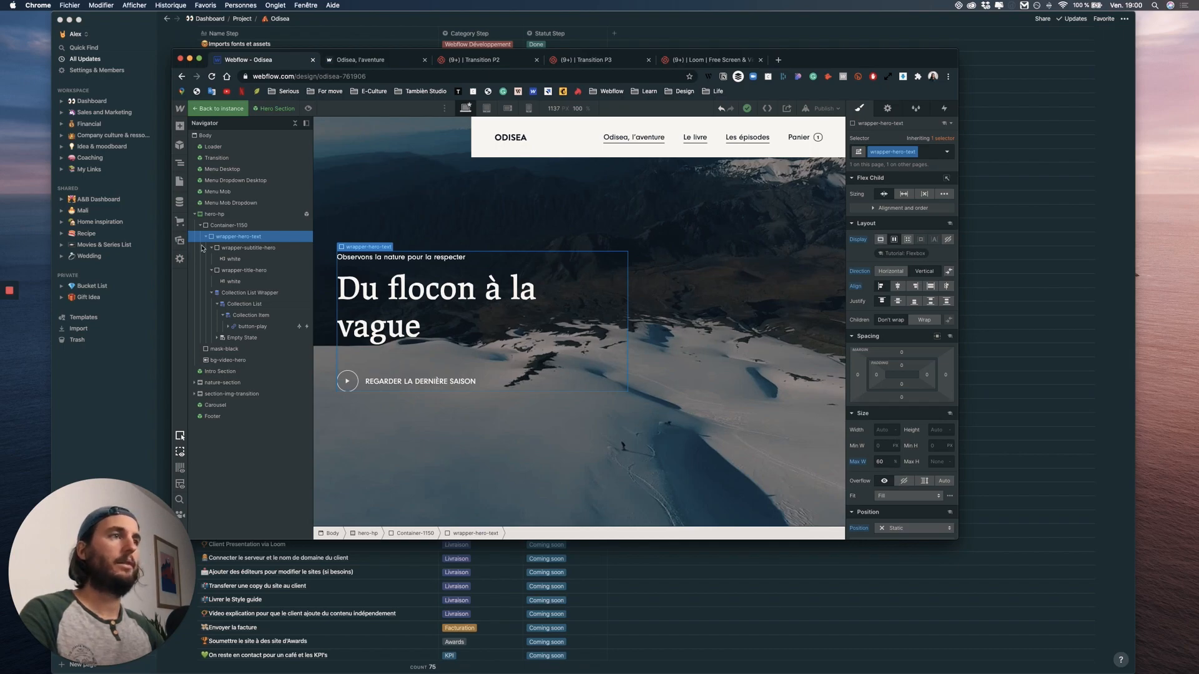
pyautogui.click(228, 224)
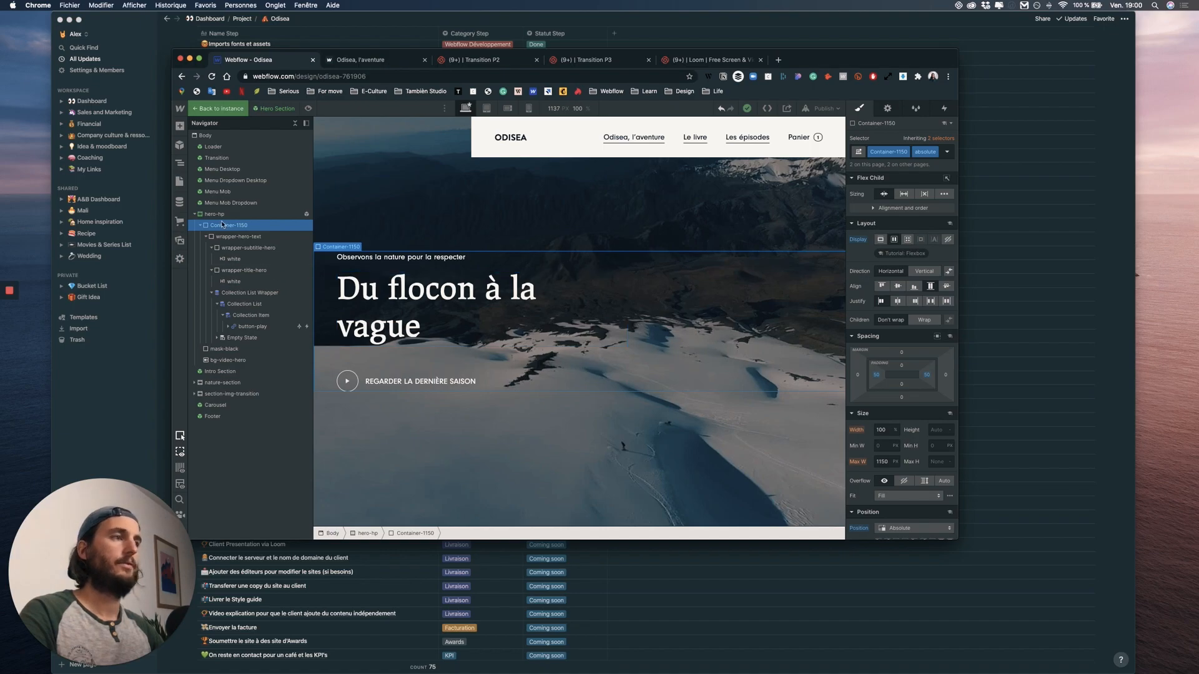
pyautogui.click(250, 248)
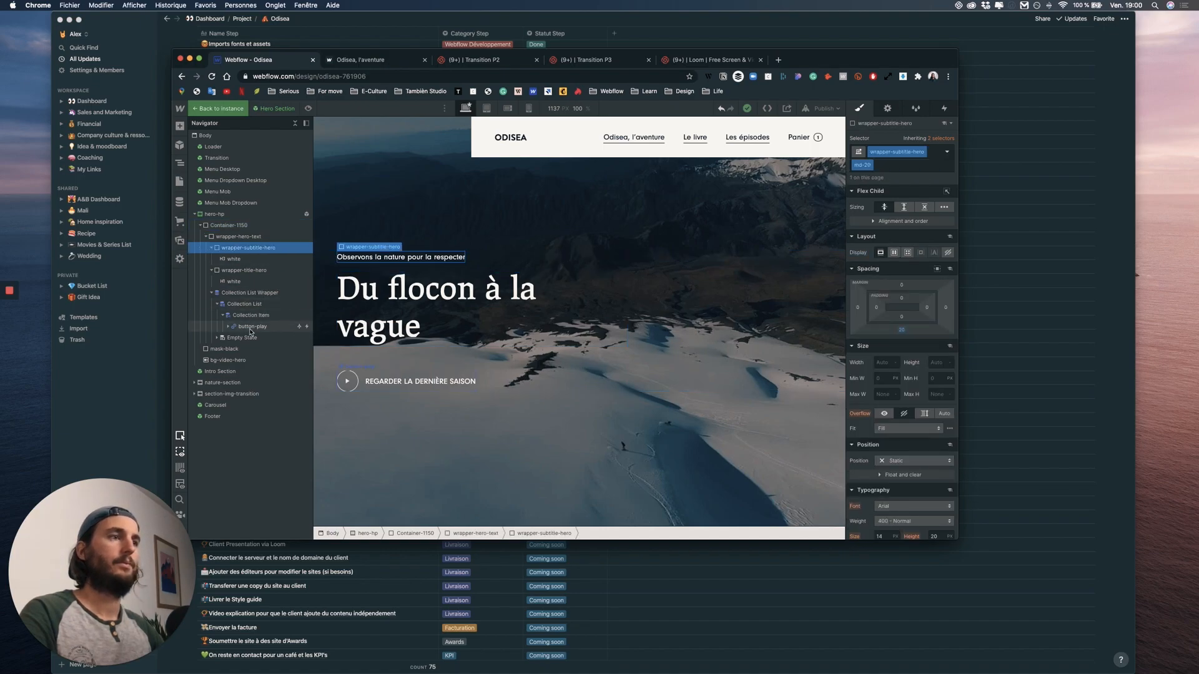
pyautogui.click(254, 315)
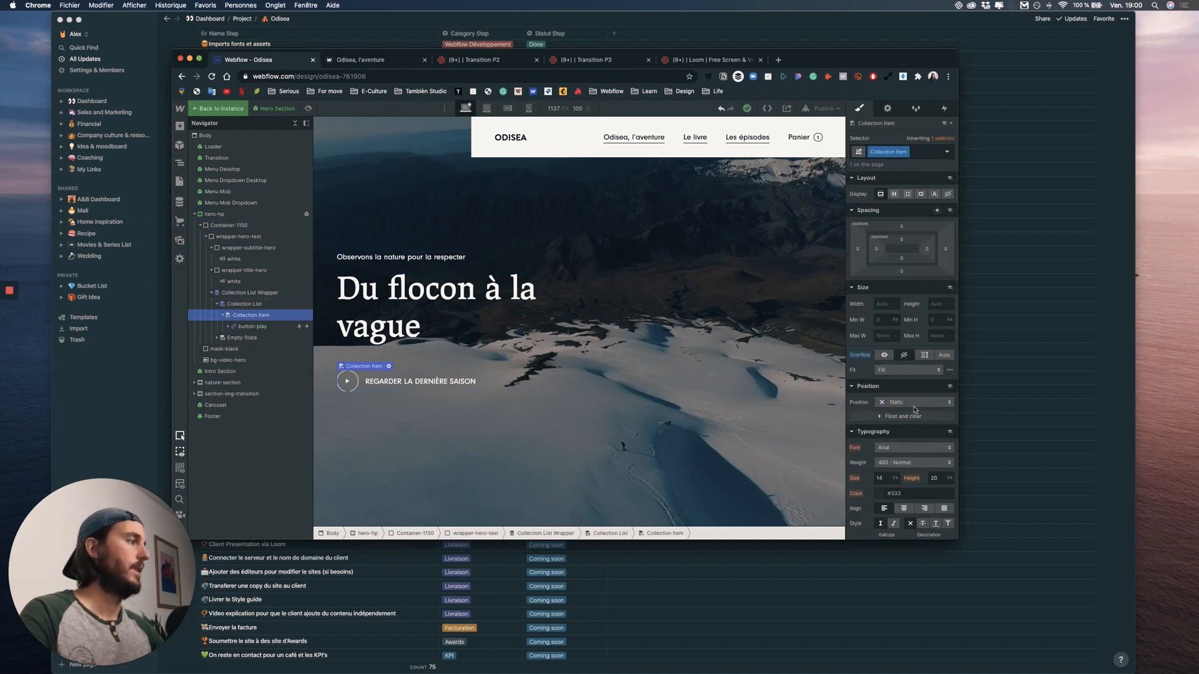
pyautogui.click(885, 355)
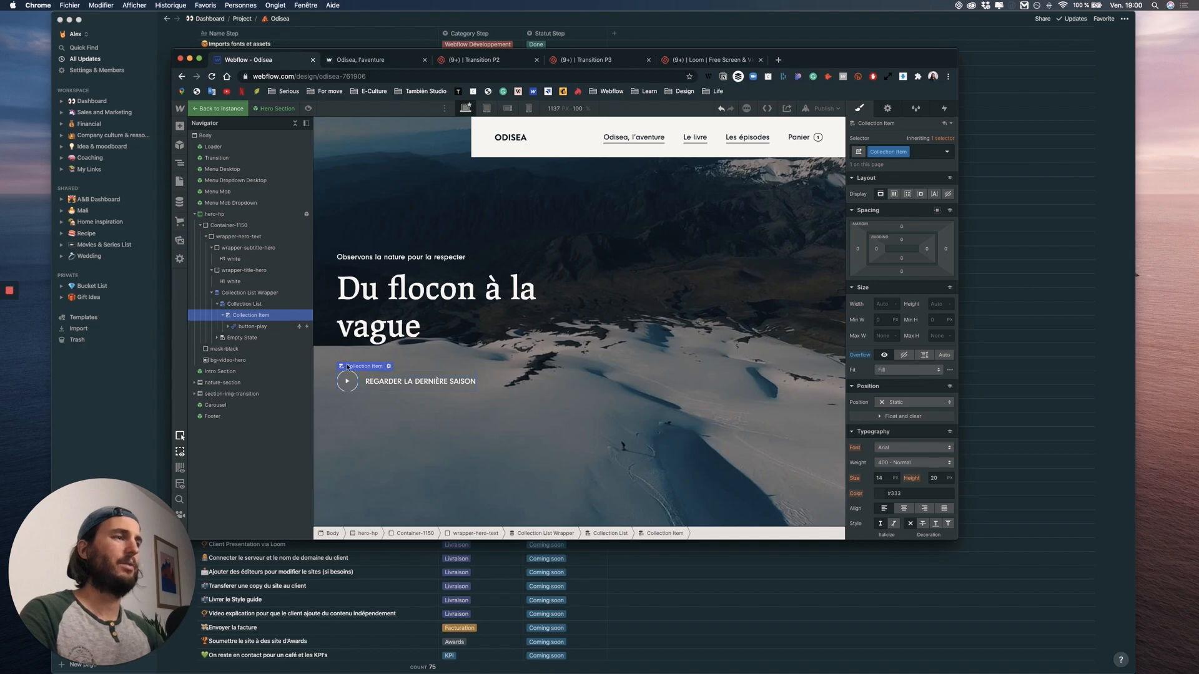
# - Preview the home page several times to check how the play button appears without clipping
pyautogui.click(307, 108)
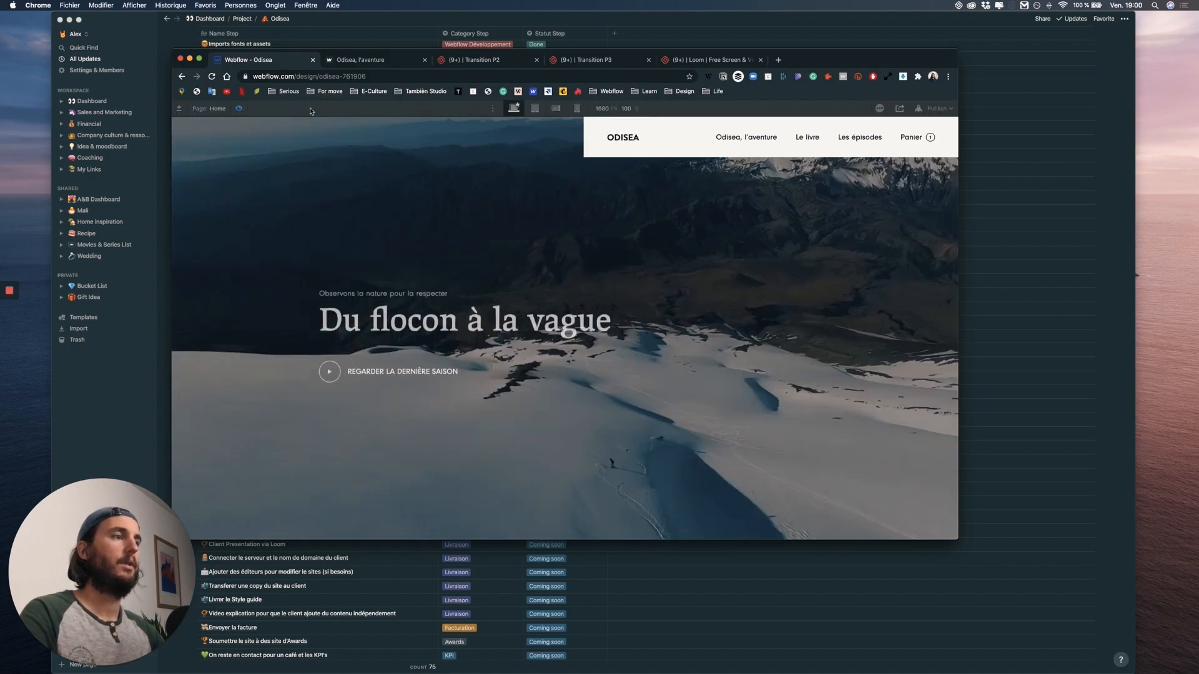
pyautogui.click(238, 109)
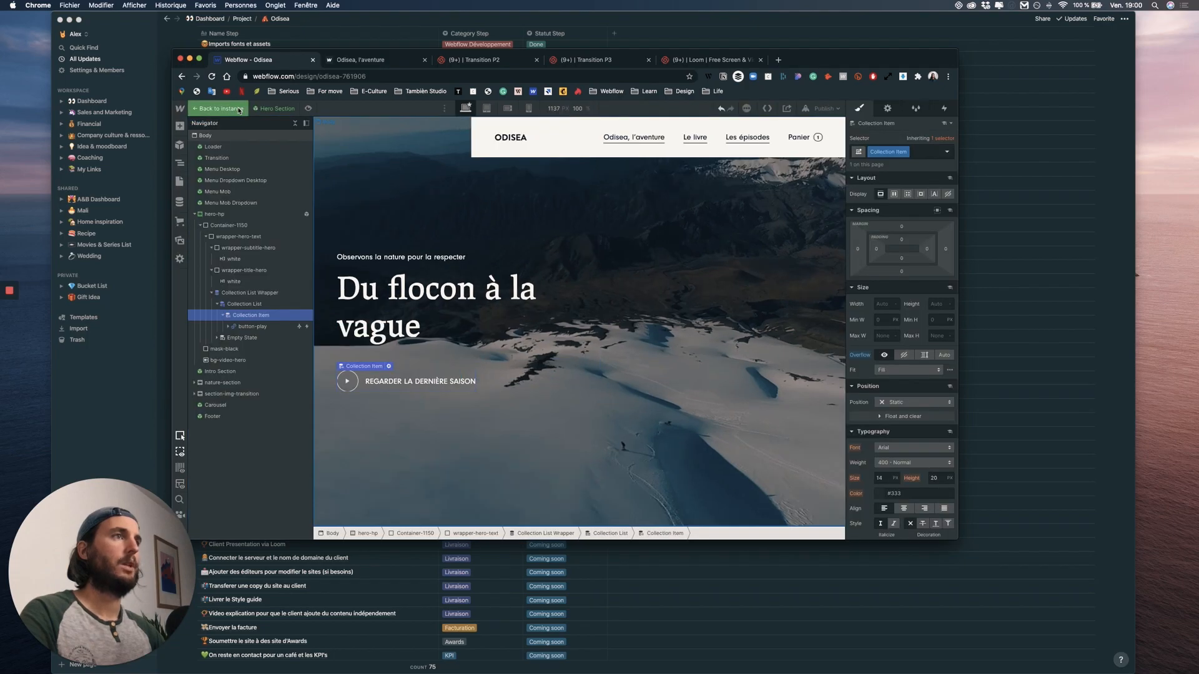
pyautogui.click(307, 110)
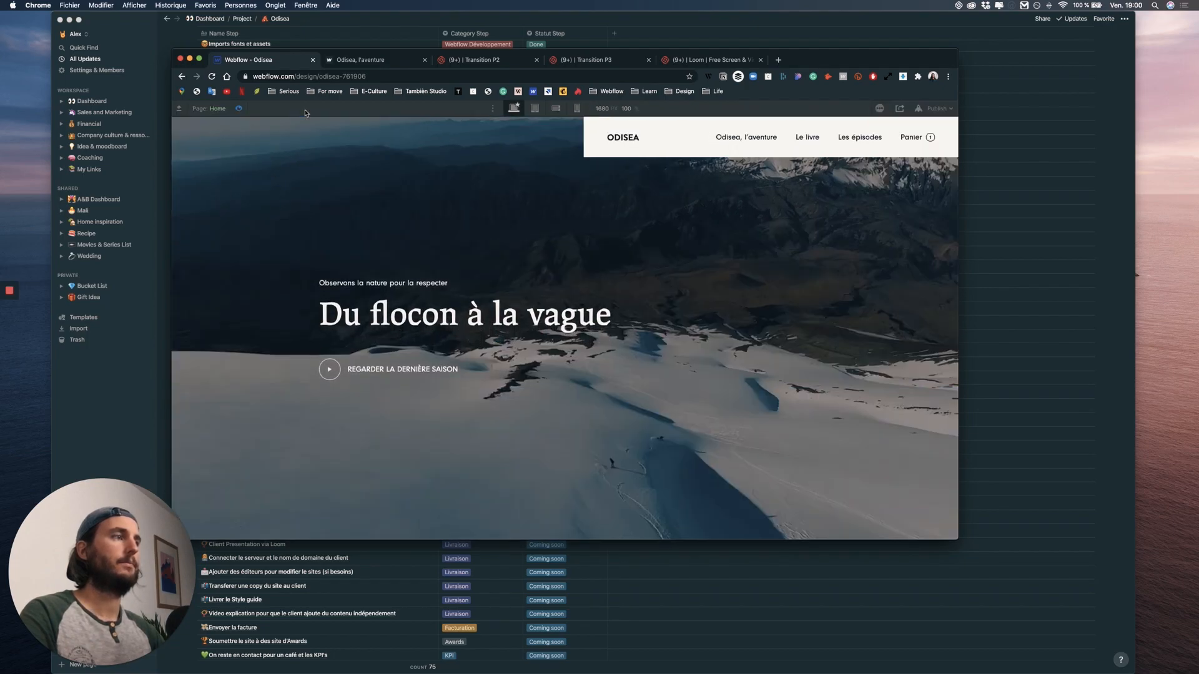
pyautogui.click(239, 109)
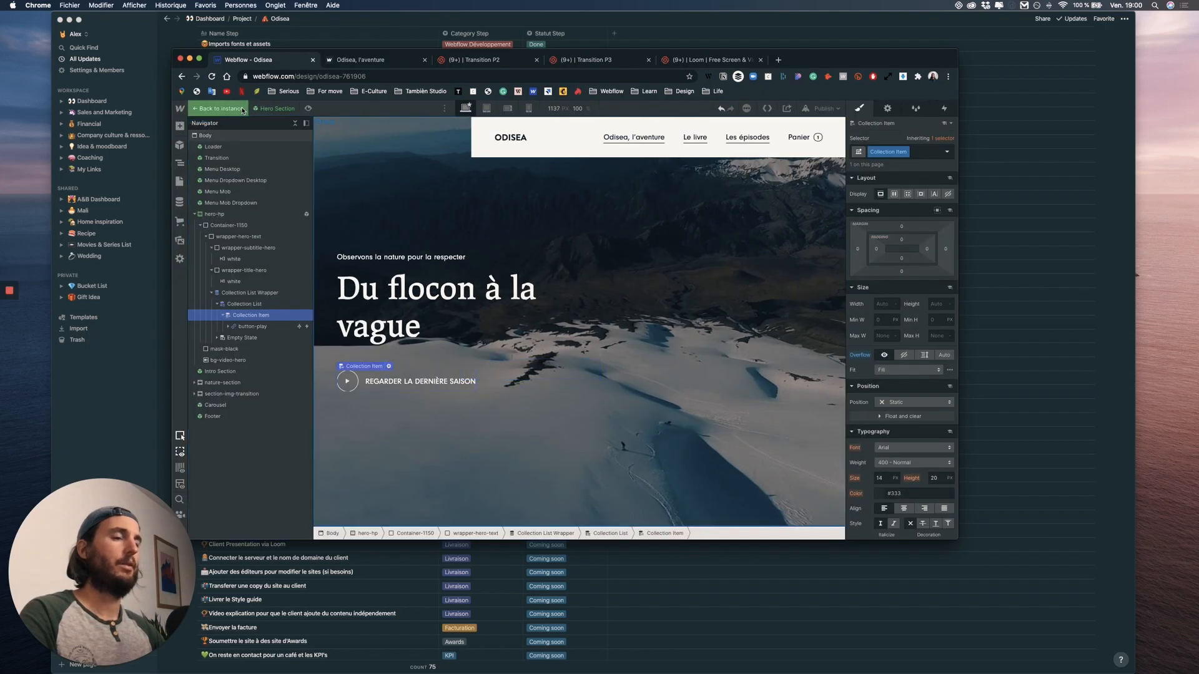
pyautogui.click(308, 109)
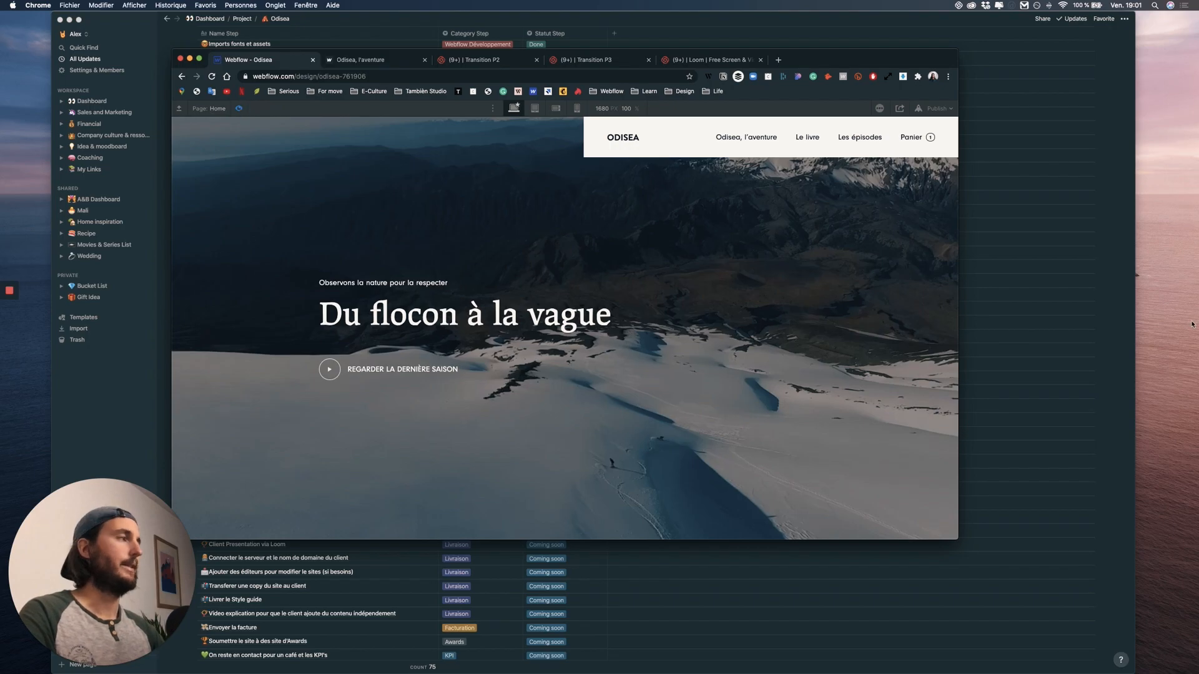
pyautogui.press('Escape')
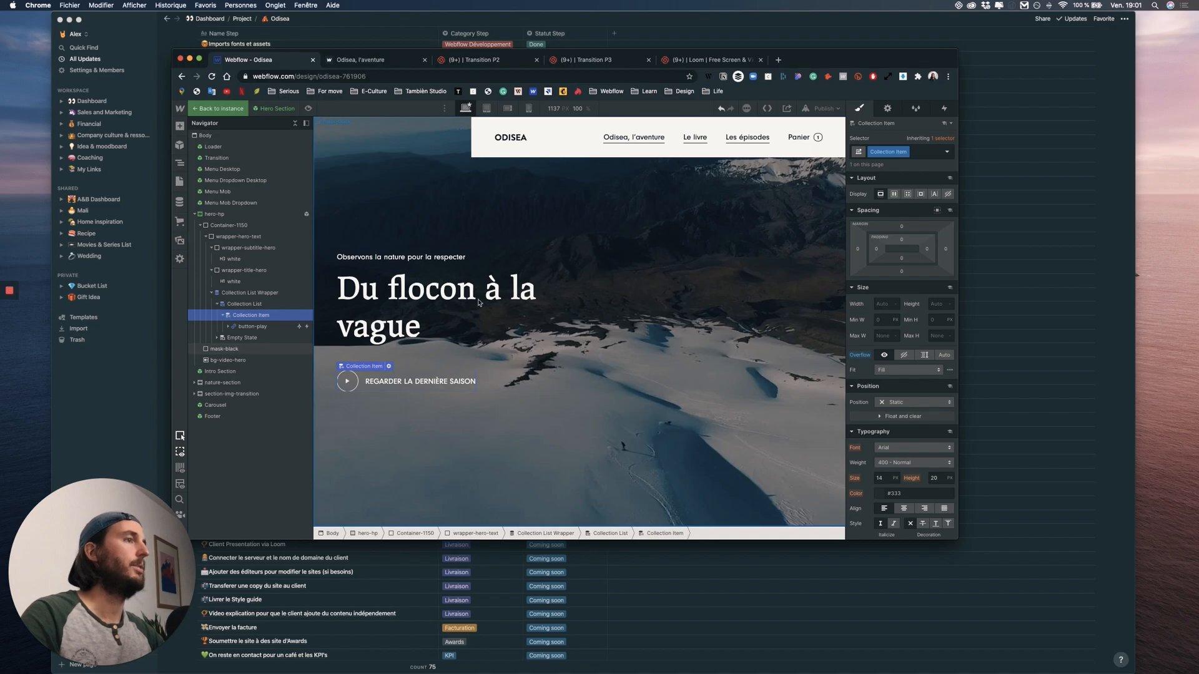
# - Reopen the Hero-home-about-load animation and set the delay of the play button's final-state Opacity and Move actions to 0.4 seconds
pyautogui.click(913, 282)
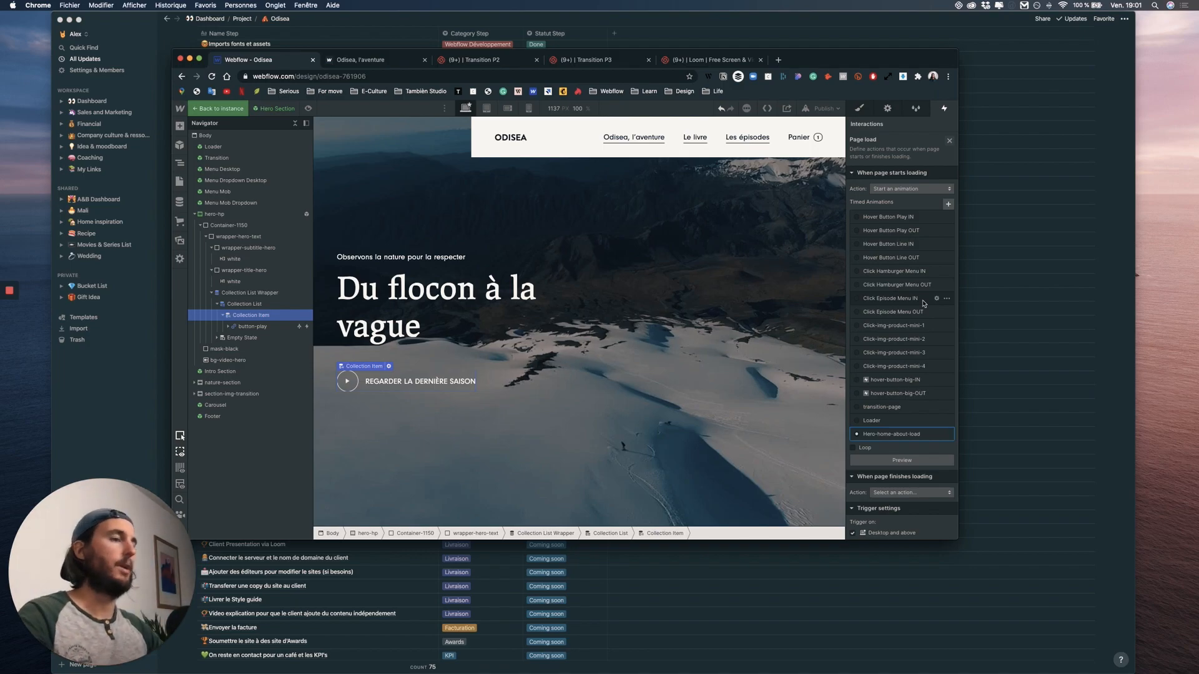
pyautogui.click(906, 437)
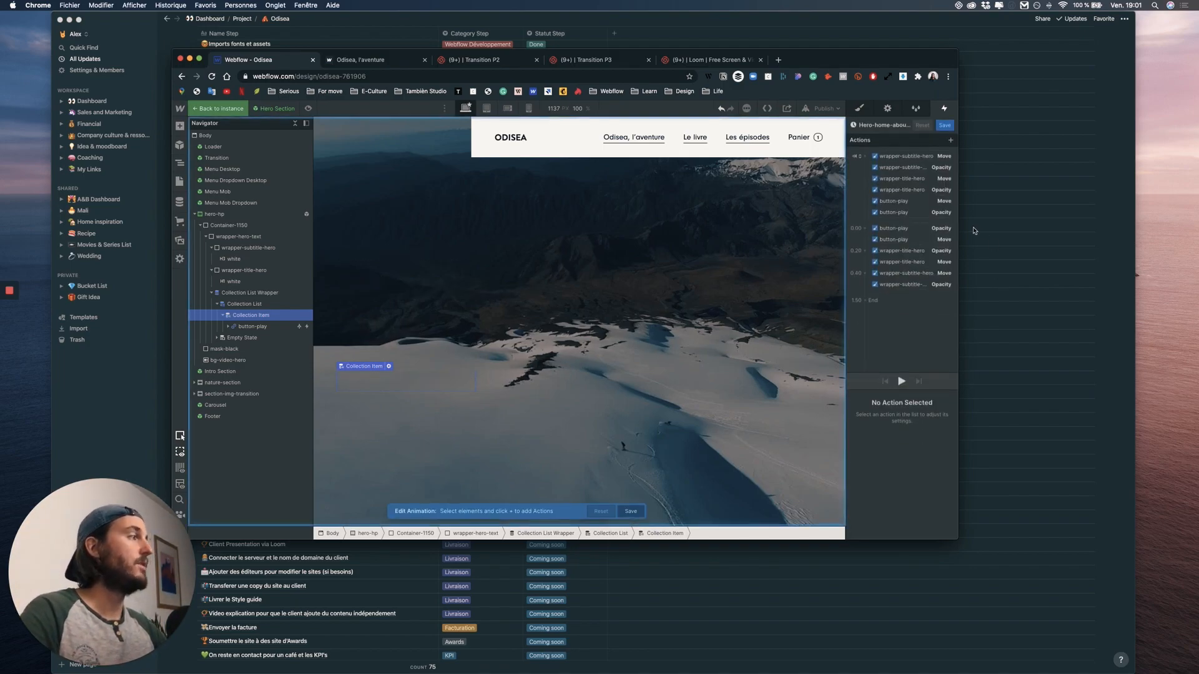
pyautogui.click(910, 231)
pyautogui.keyDown('shift'); pyautogui.click(906, 240); pyautogui.keyUp('shift')
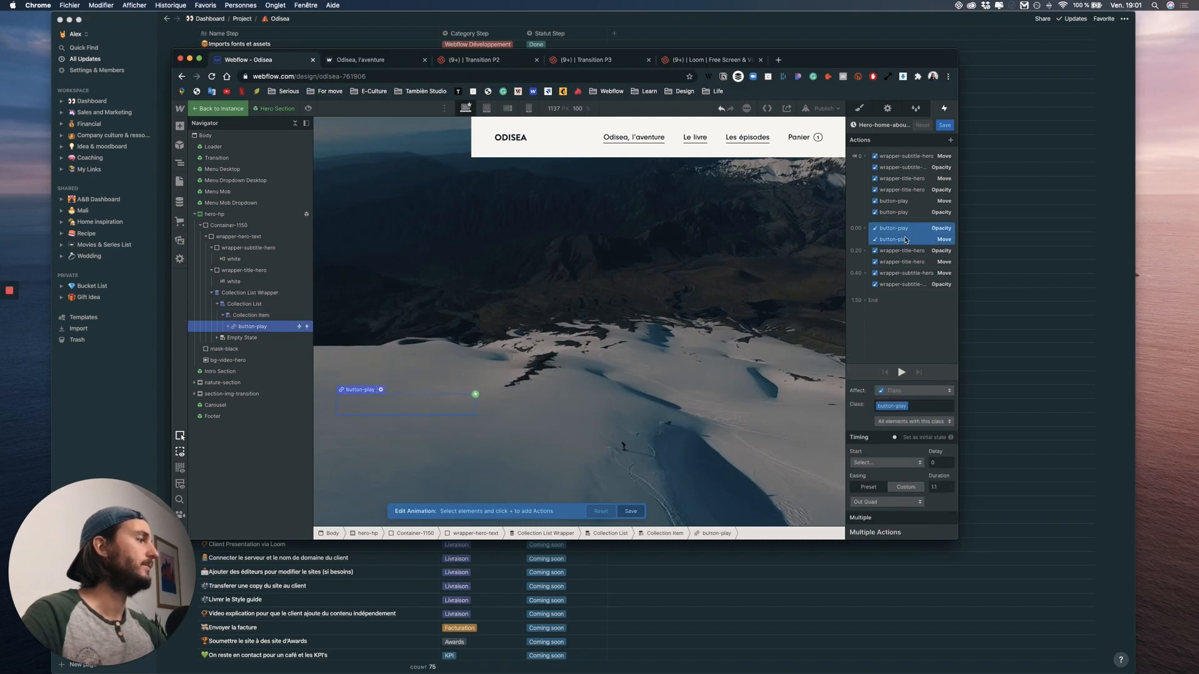
pyautogui.click(941, 461)
pyautogui.write('.4')
pyautogui.press('Return')
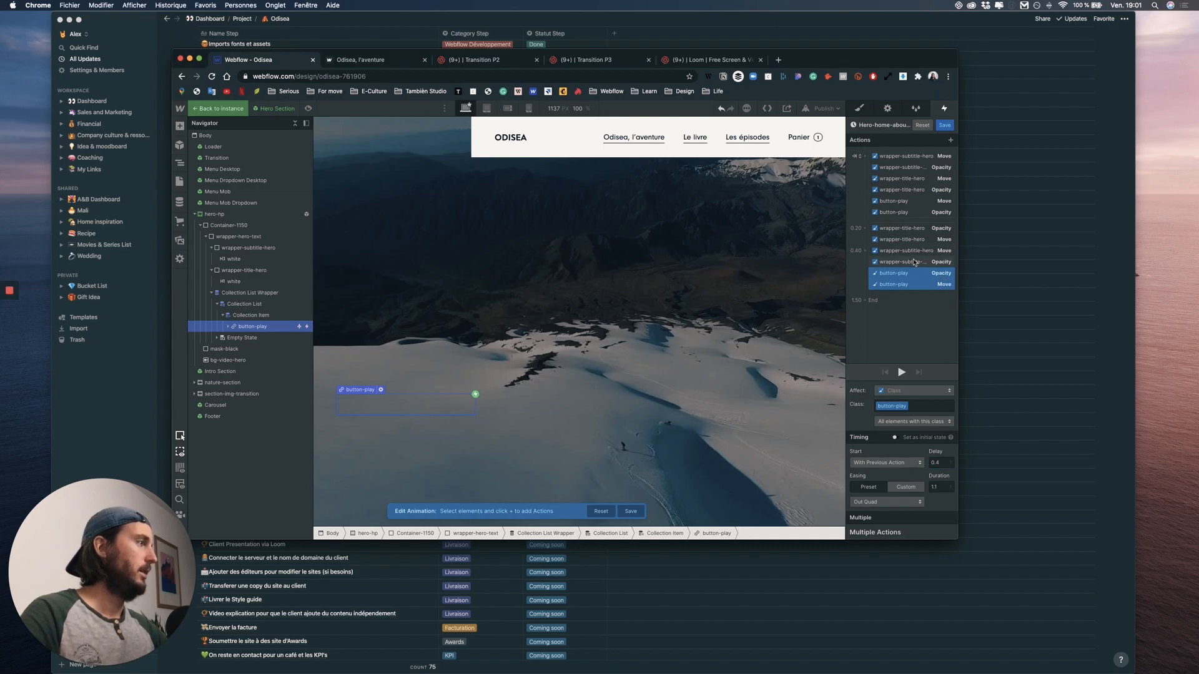
# - Set the delay of the subtitle's final-state actions to 0 seconds and check the title's delay
pyautogui.click(918, 256)
pyautogui.keyDown('shift'); pyautogui.click(918, 252); pyautogui.keyUp('shift')
pyautogui.click(943, 462)
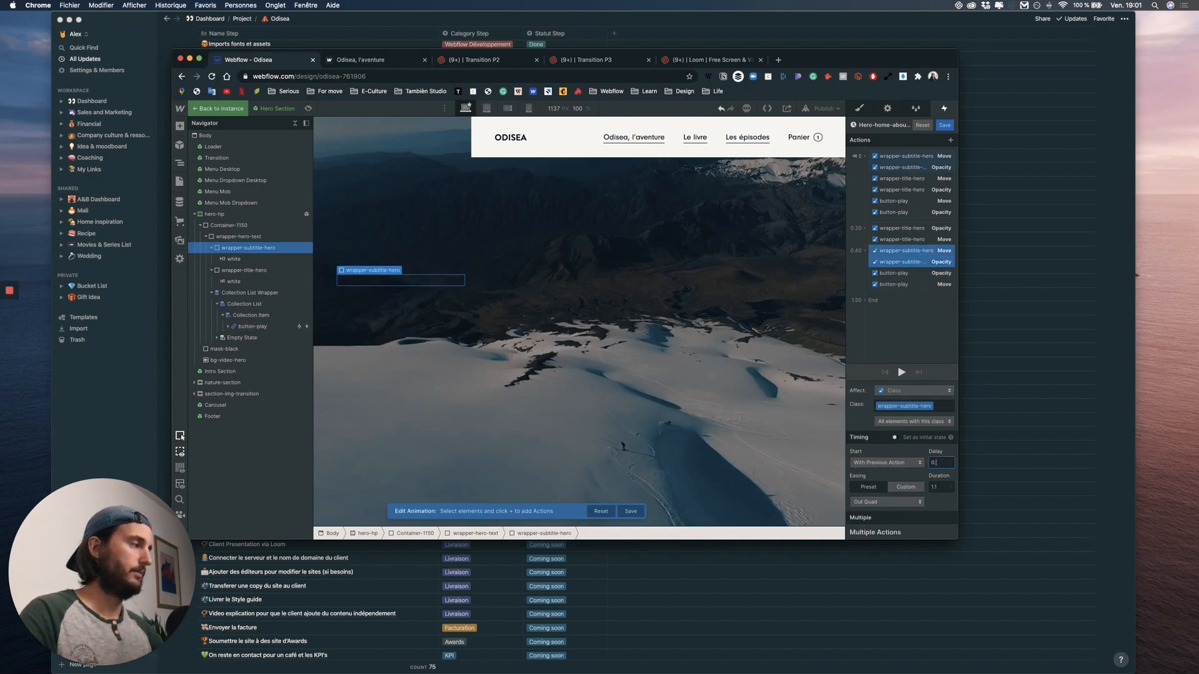
pyautogui.press('Return')
pyautogui.click(913, 250)
pyautogui.keyDown('shift'); pyautogui.click(913, 262); pyautogui.keyUp('shift')
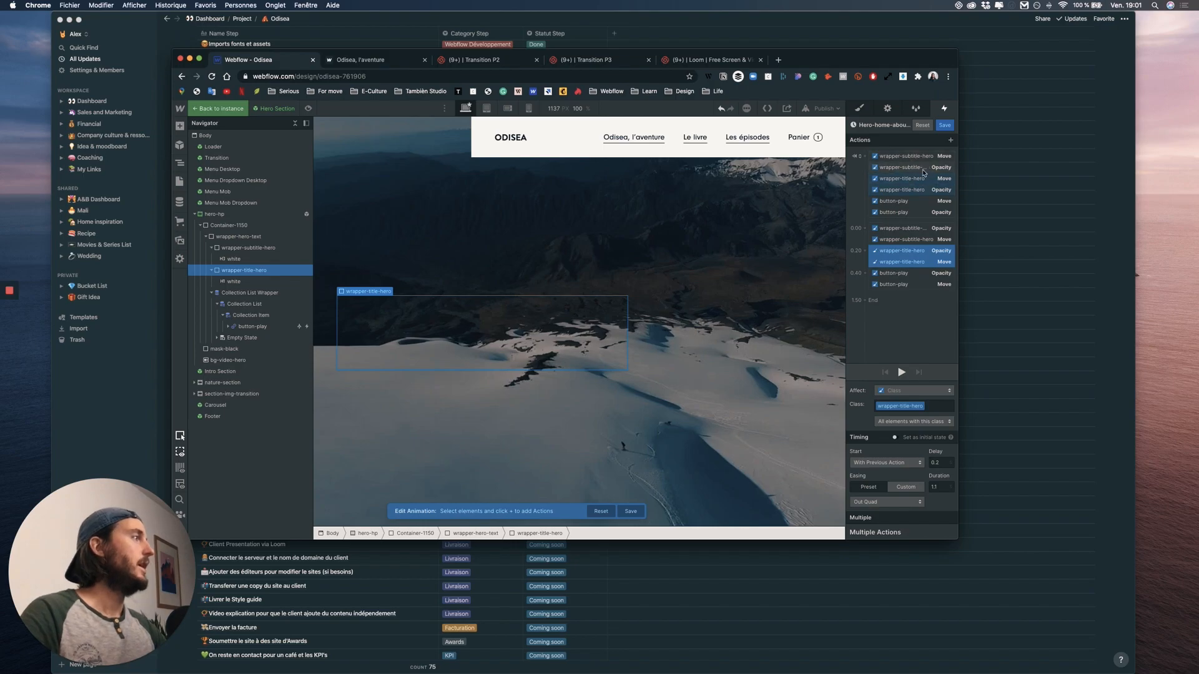
# - Set the vertical offset of the subtitle, title and play button's initial Move actions to -50 and play the animation
pyautogui.click(929, 240)
pyautogui.keyDown('super'); pyautogui.click(926, 261); pyautogui.keyUp('super')
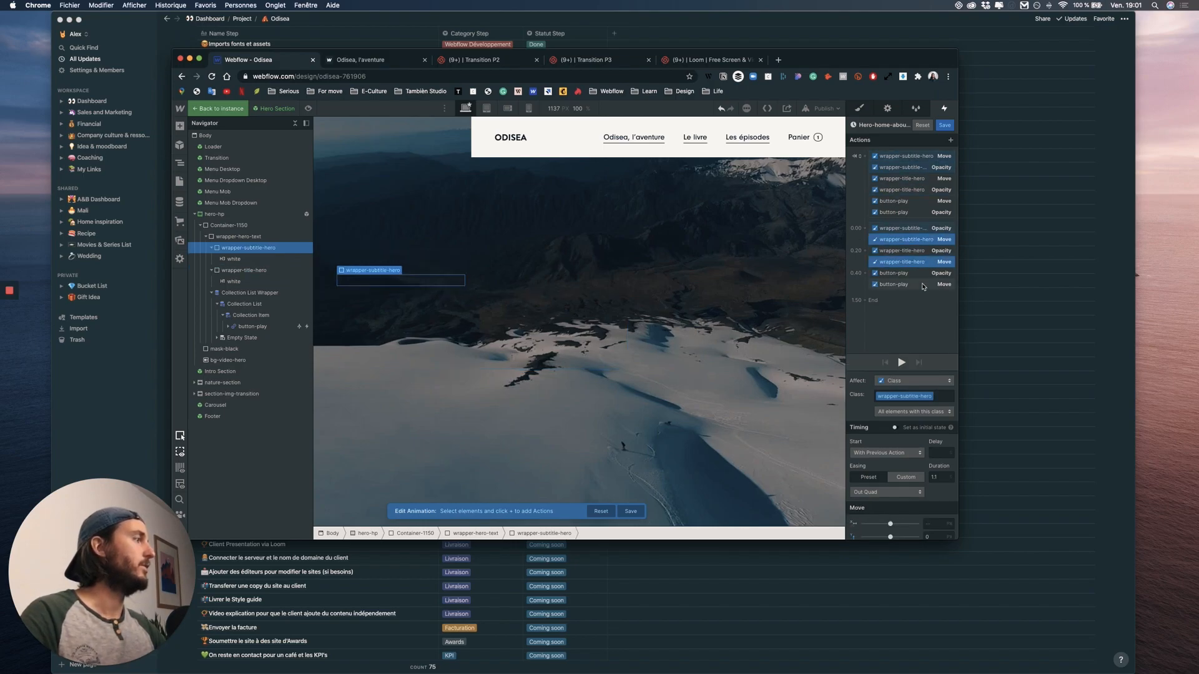
pyautogui.keyDown('super'); pyautogui.click(923, 285); pyautogui.keyUp('super')
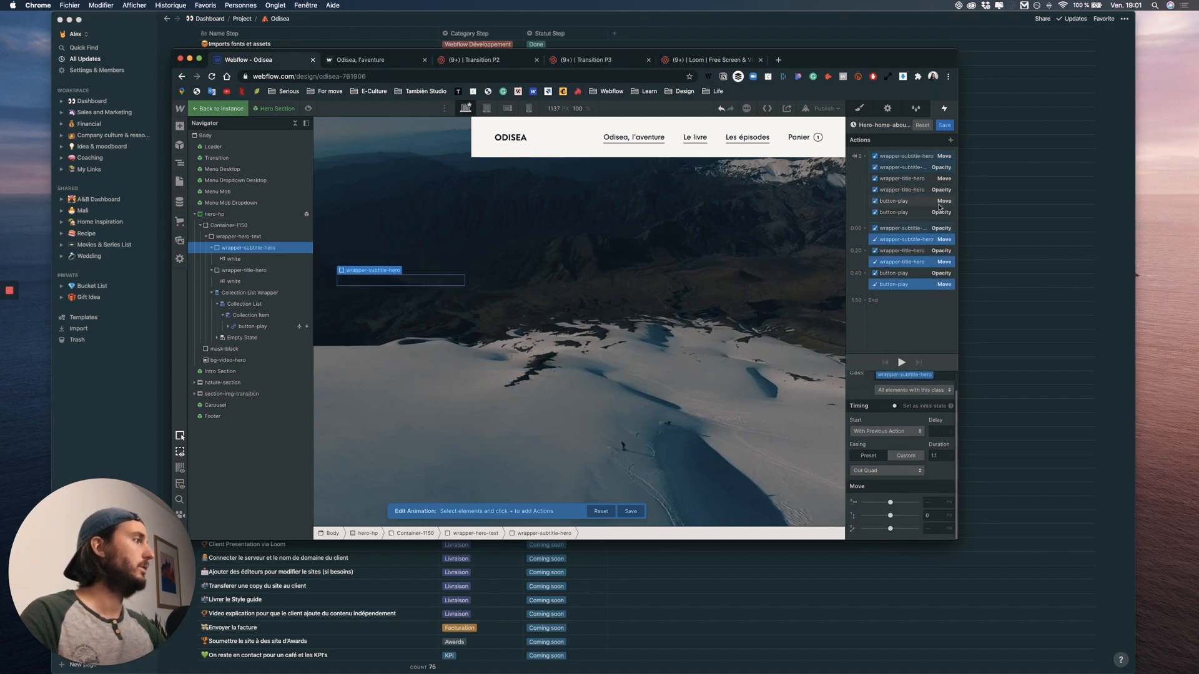
pyautogui.click(918, 201)
pyautogui.keyDown('super'); pyautogui.click(938, 180); pyautogui.keyUp('super')
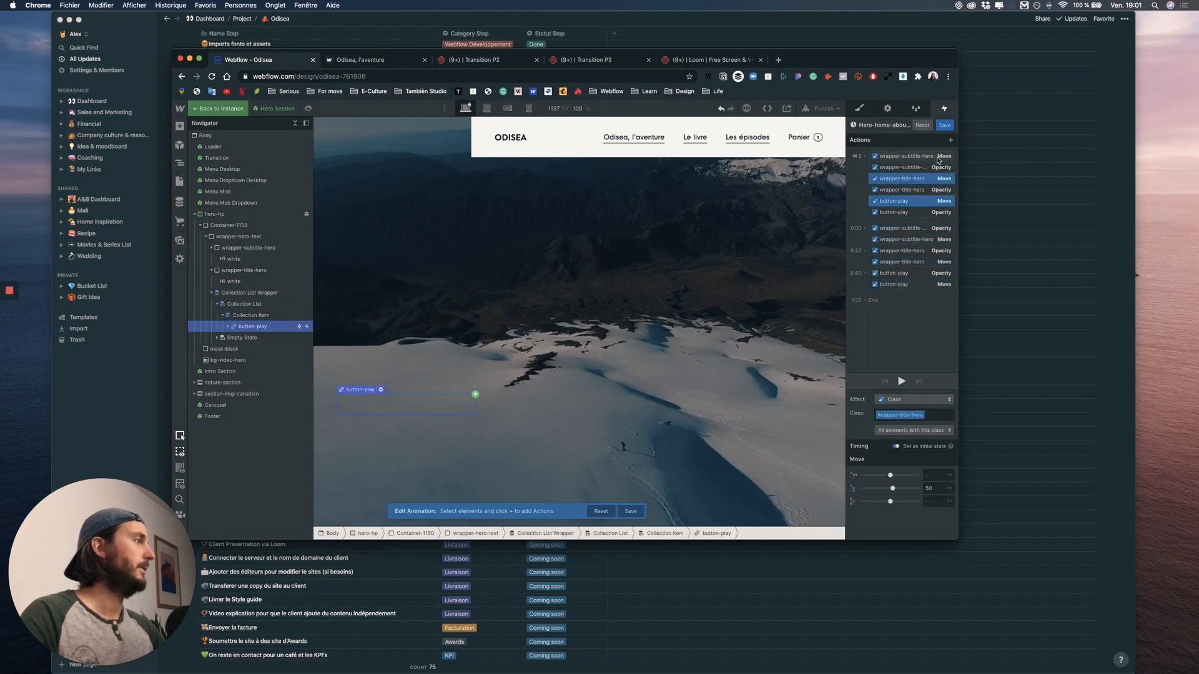
pyautogui.keyDown('super'); pyautogui.click(938, 157); pyautogui.keyUp('super')
pyautogui.click(935, 489)
pyautogui.write('-')
pyautogui.click(902, 382)
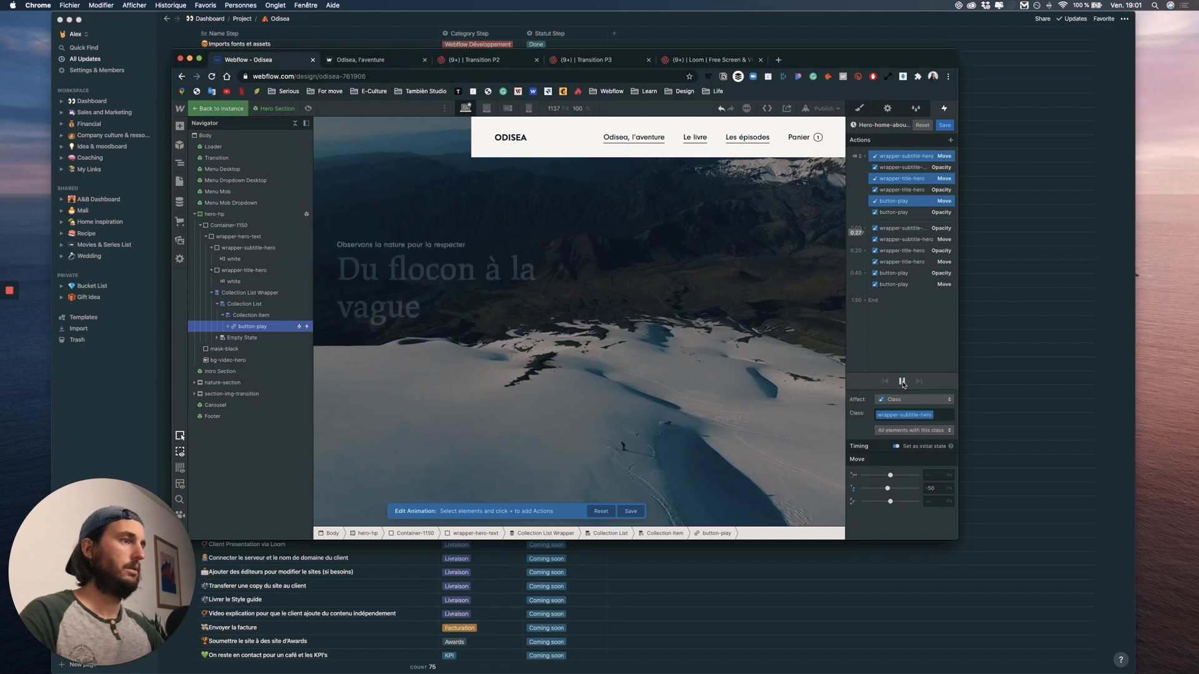
# - Preview the home page to check how the hero text and play button load
pyautogui.click(309, 109)
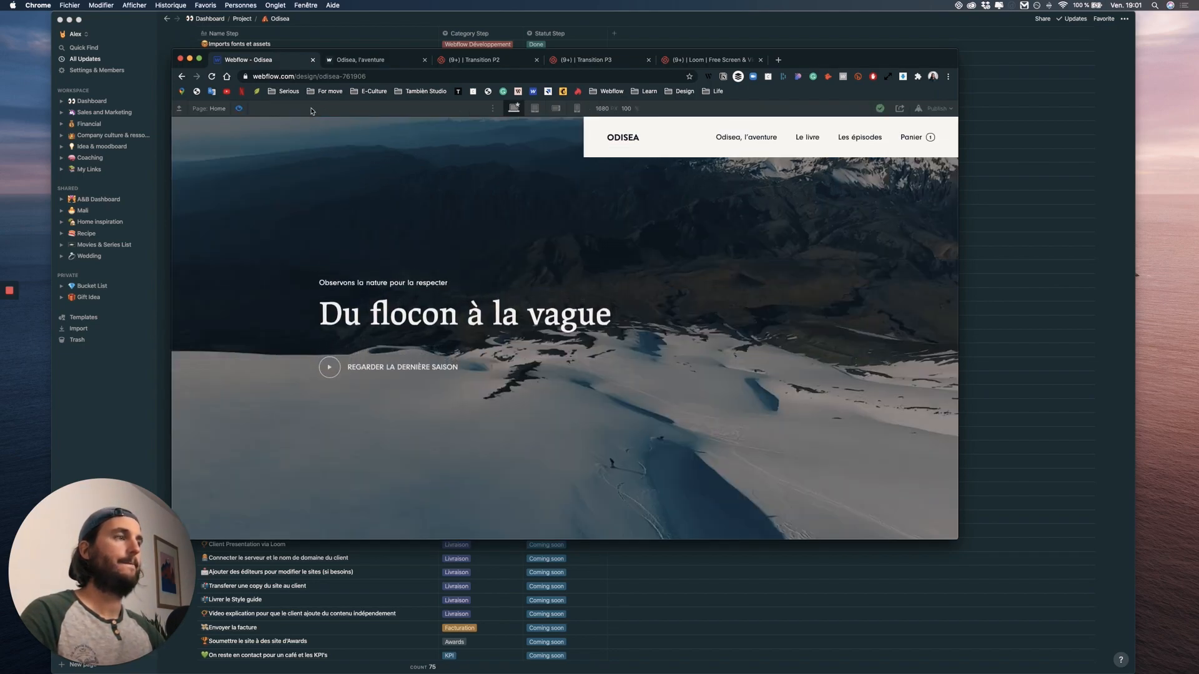
pyautogui.click(240, 110)
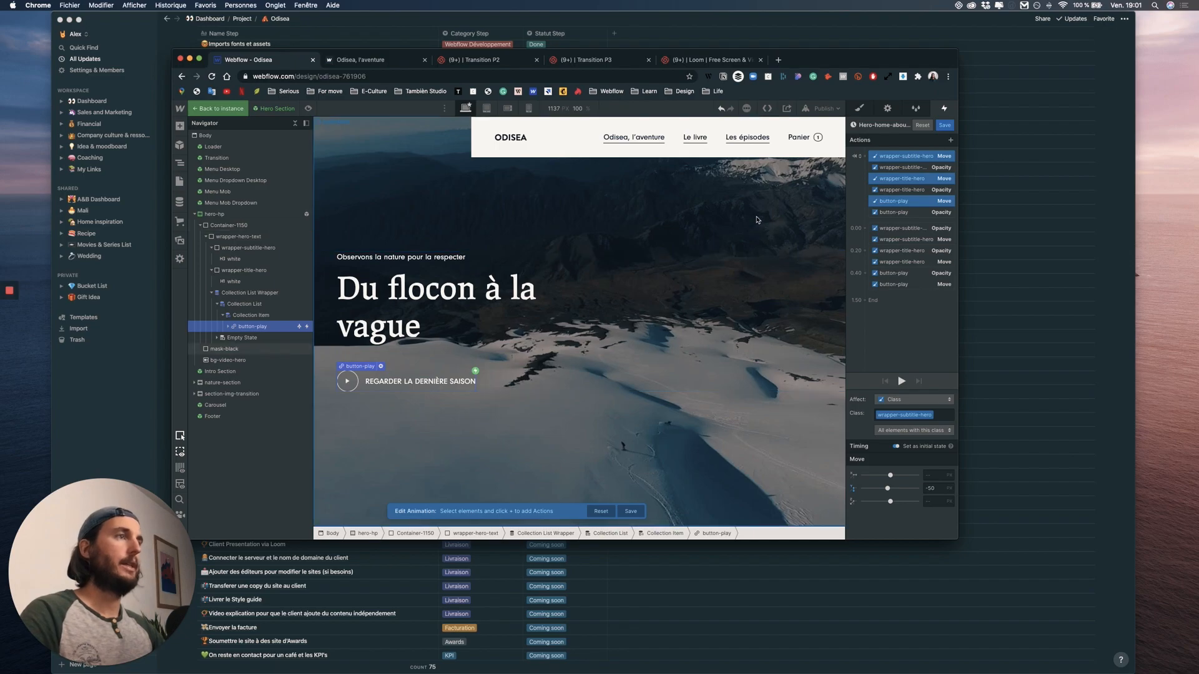
# - Add a Scale action for bg-video-hero among the initial-state actions and set its scale to 1.2
pyautogui.click(224, 348)
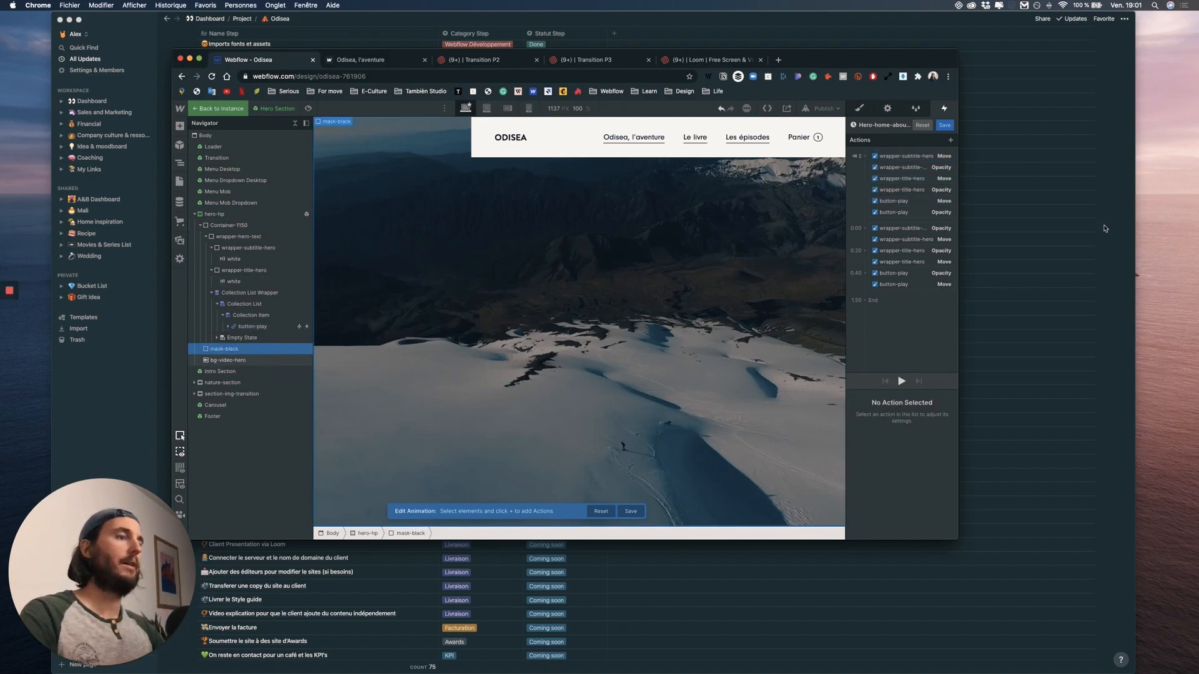
pyautogui.click(951, 140)
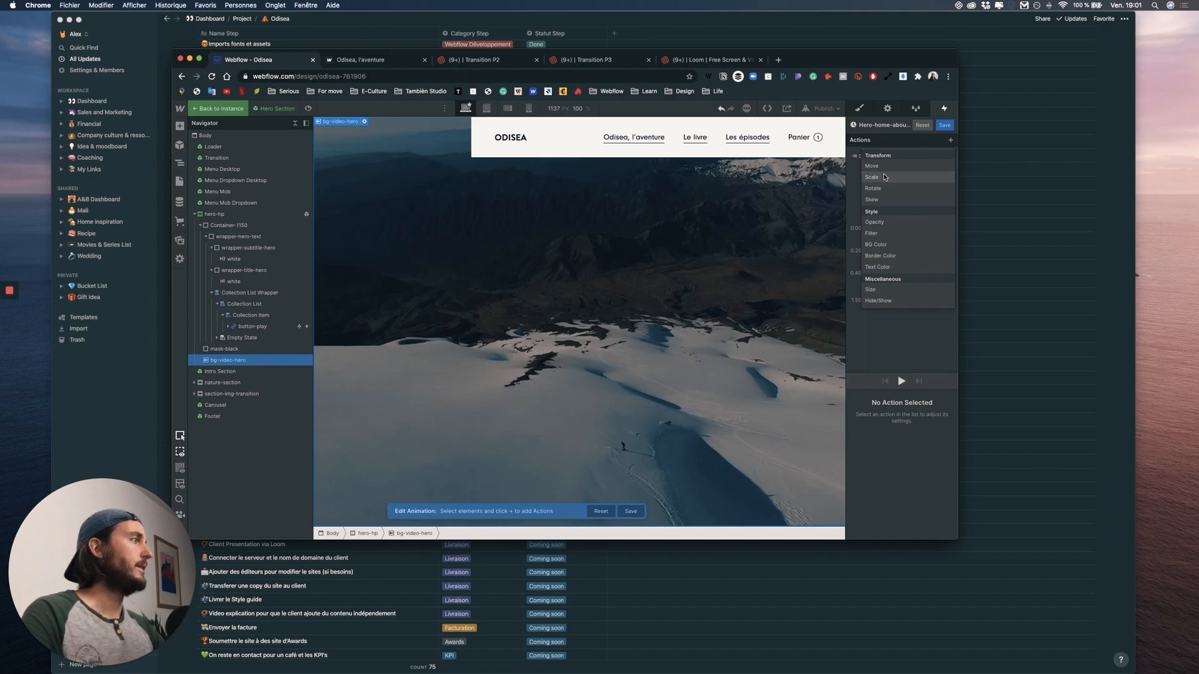
pyautogui.click(904, 178)
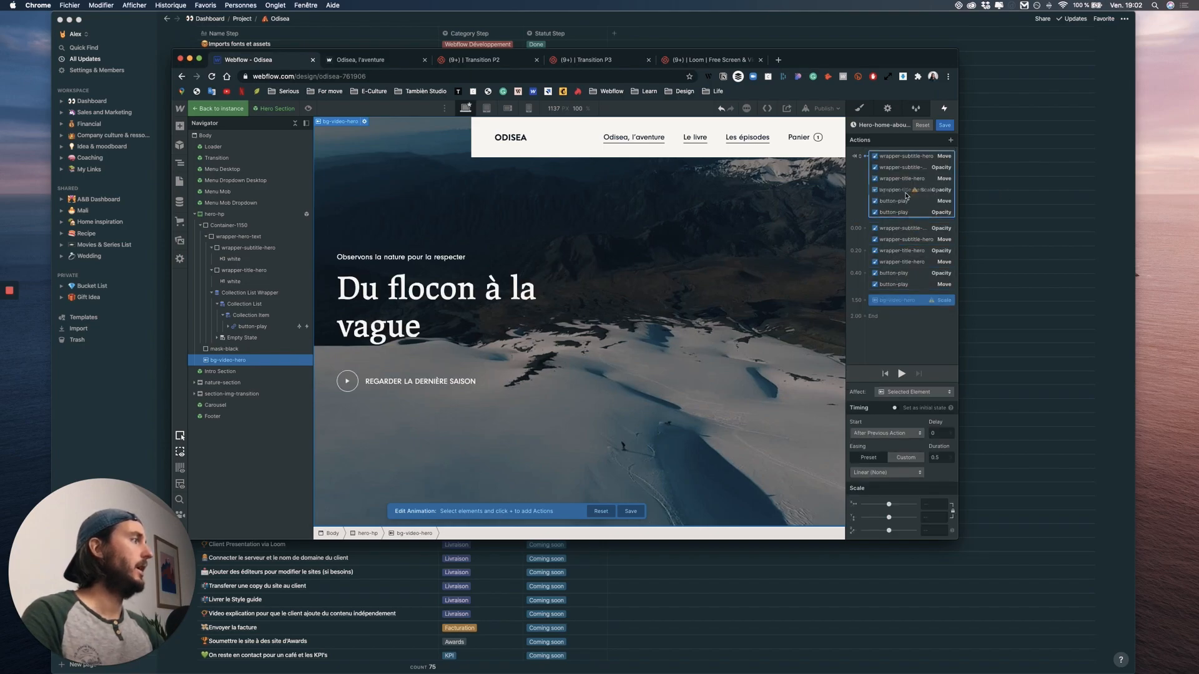
pyautogui.click(931, 445)
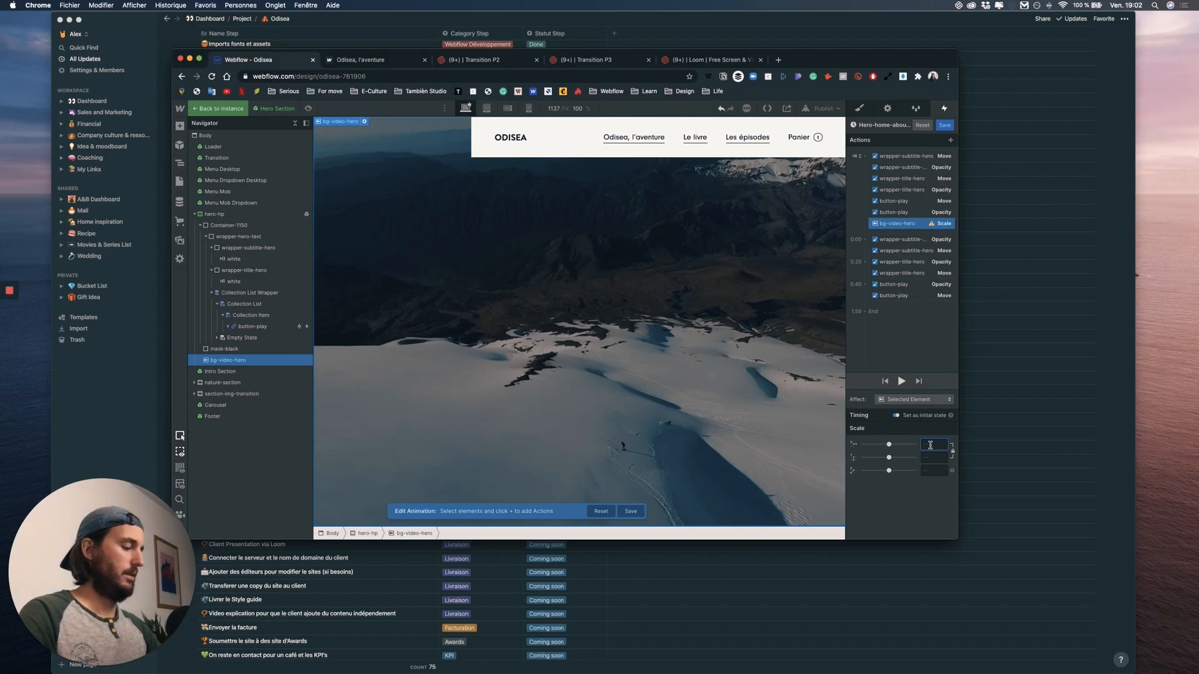
pyautogui.write('1.2')
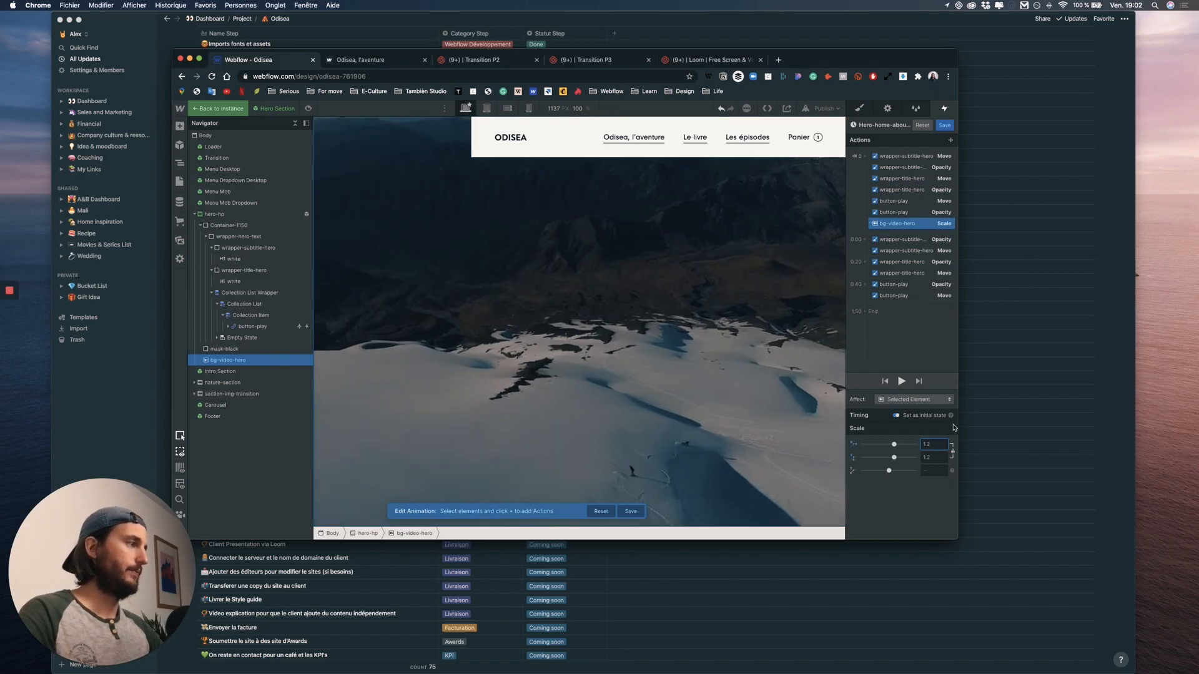
# - Duplicate the bg-video-hero Scale action into the final-state actions beside the subtitle's, with a delay of 0 and a duration of 1.2 seconds
pyautogui.rightClick(908, 224)
pyautogui.click(934, 257)
pyautogui.moveTo(911, 240); pyautogui.dragTo(922, 310)
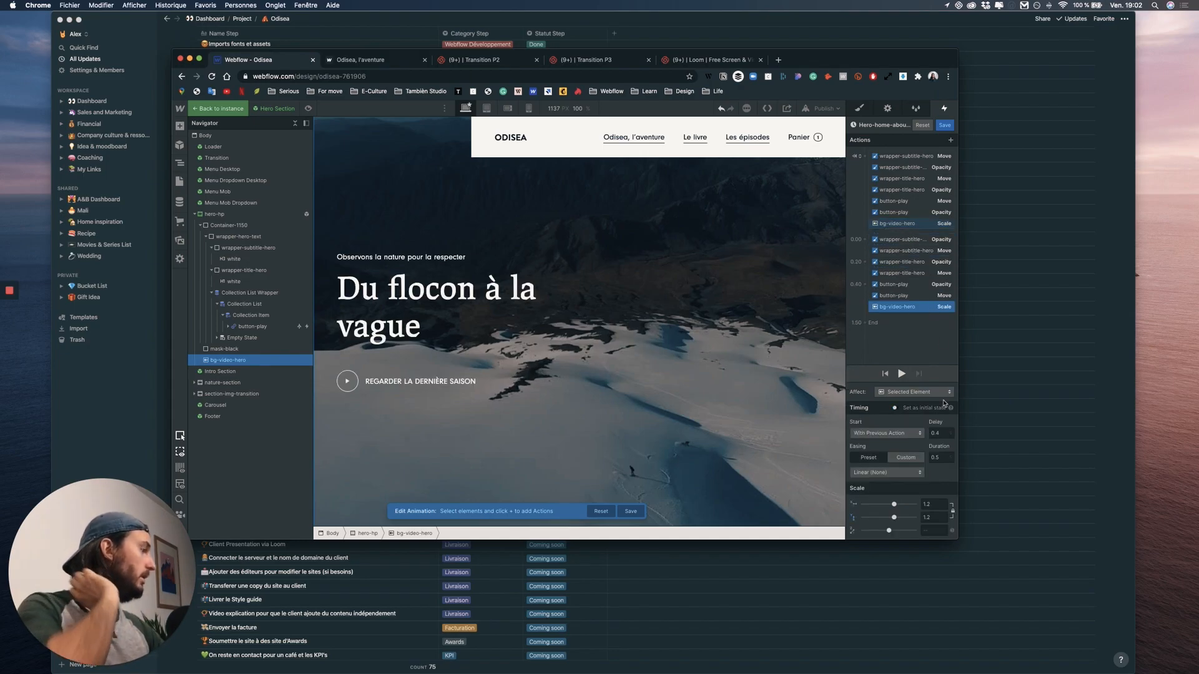
pyautogui.click(942, 432)
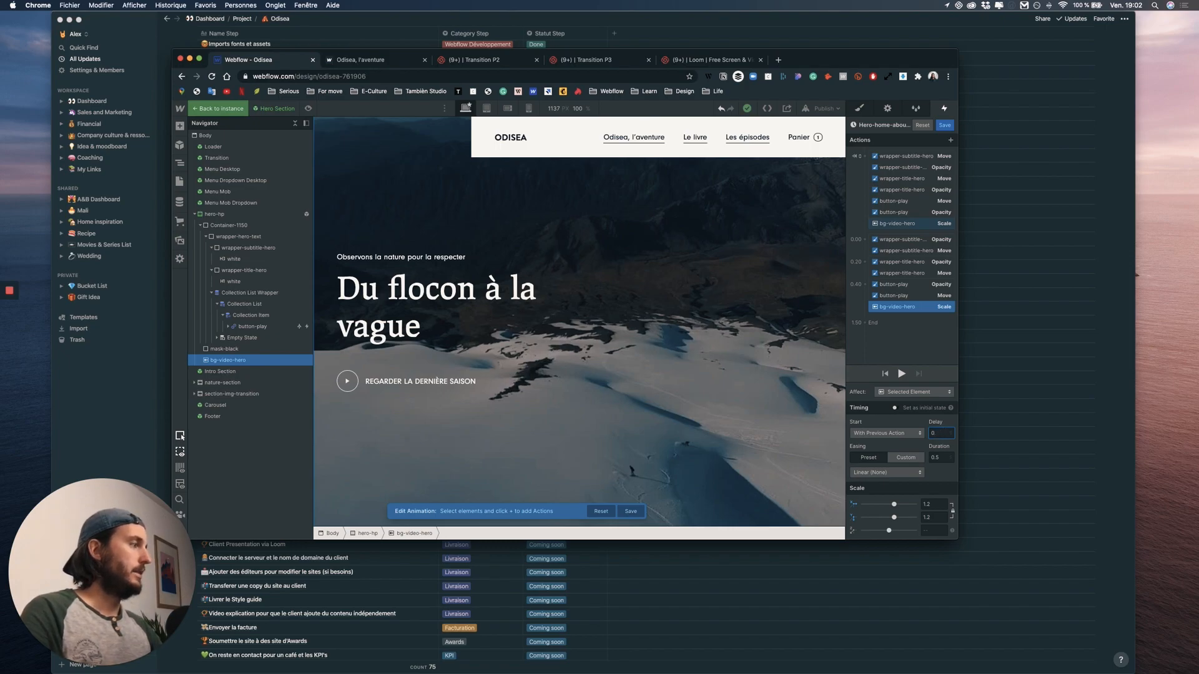
pyautogui.press('BackSpace')
pyautogui.click(941, 458)
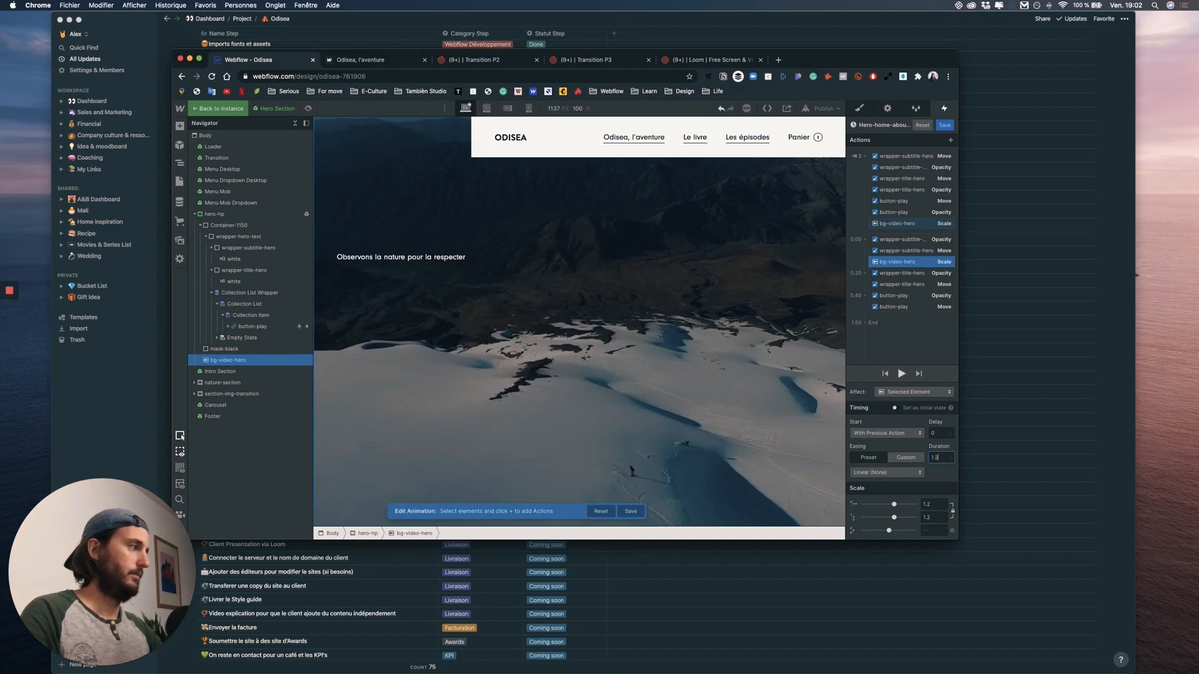
# - Set the final bg-video-hero Scale action to Out Quad easing and a scale of 1, and play the animation
pyautogui.click(887, 472)
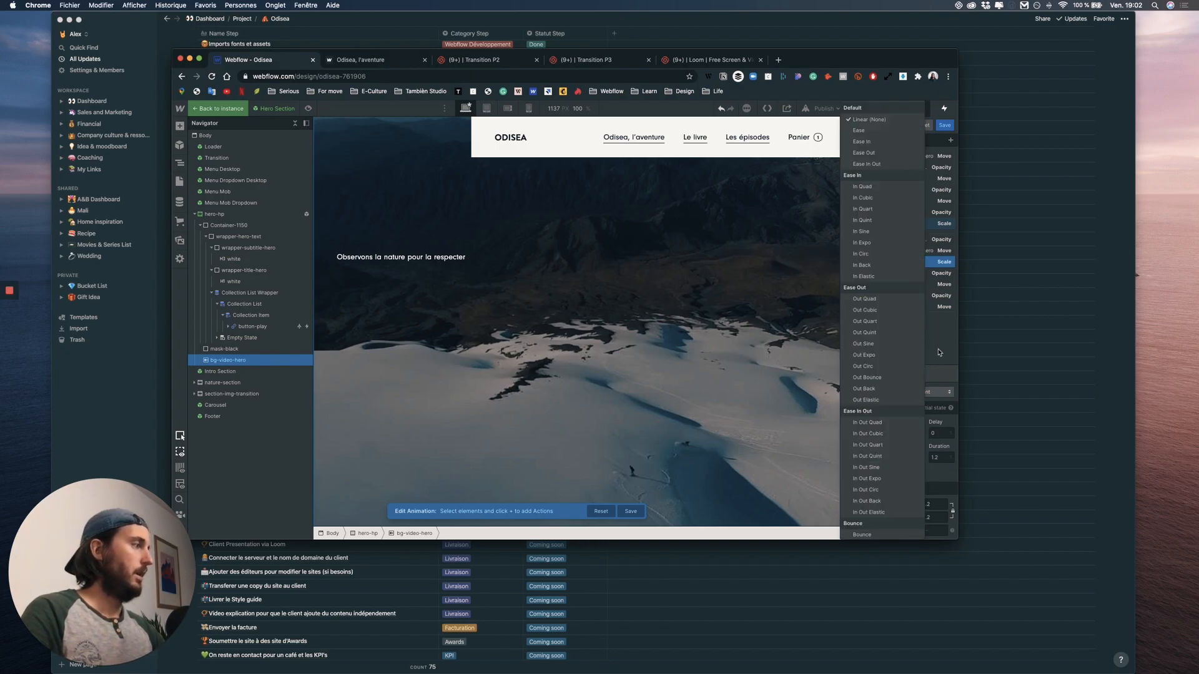
pyautogui.click(874, 298)
pyautogui.doubleClick(935, 504)
pyautogui.write('1')
pyautogui.click(901, 373)
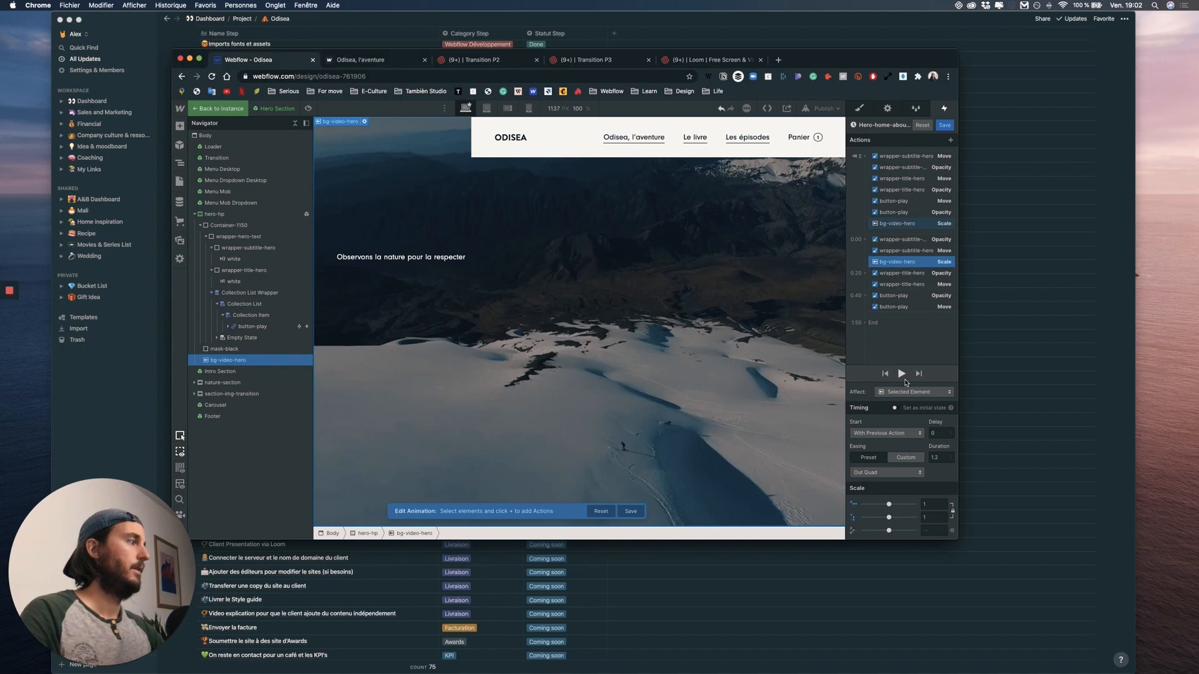
pyautogui.click(902, 375)
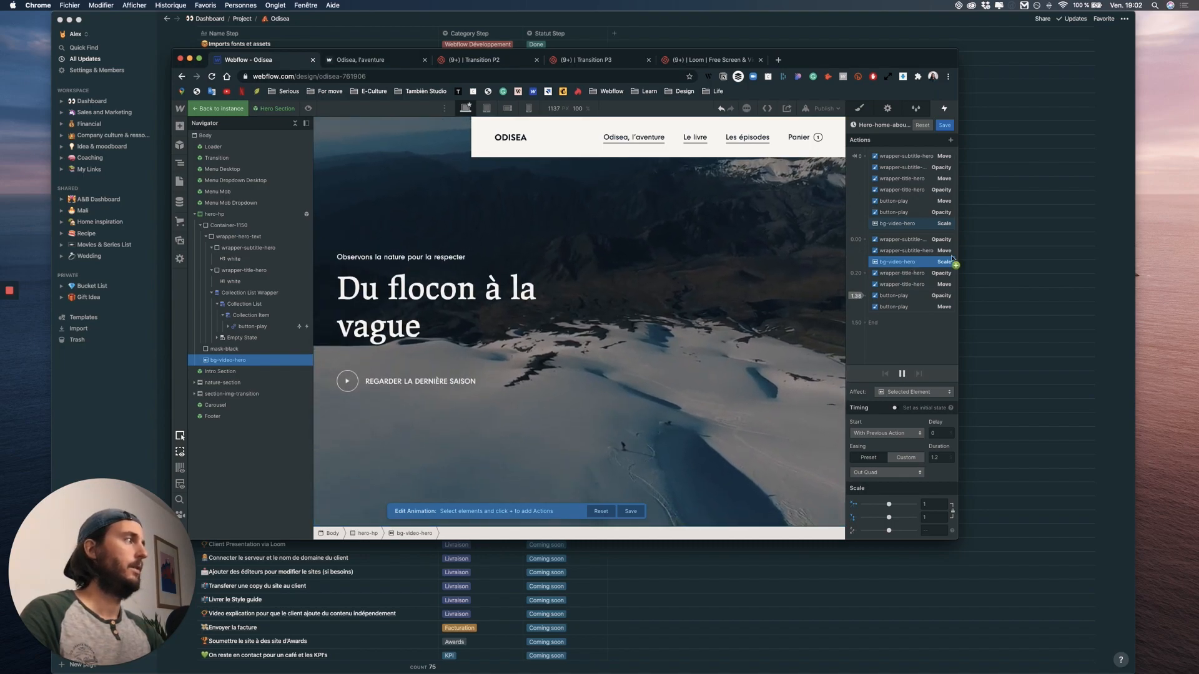
# - Preview the home page several times to check the background video's zoom-out together with the hero text animation
pyautogui.click(308, 109)
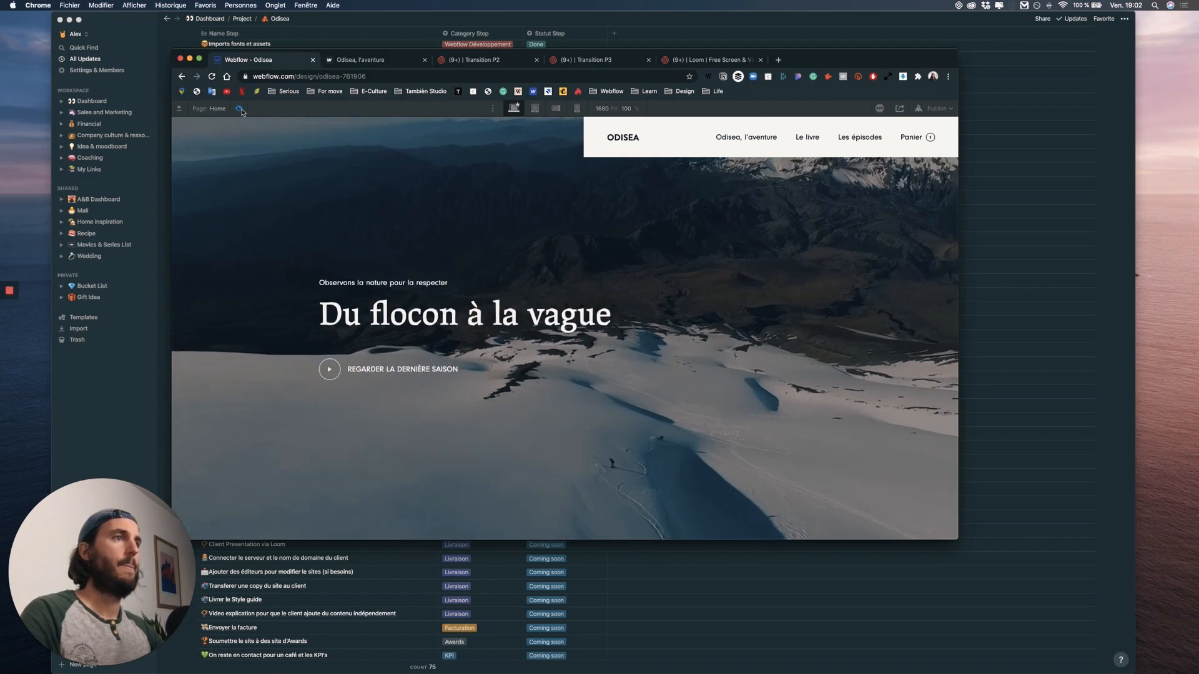
pyautogui.click(240, 110)
pyautogui.click(307, 110)
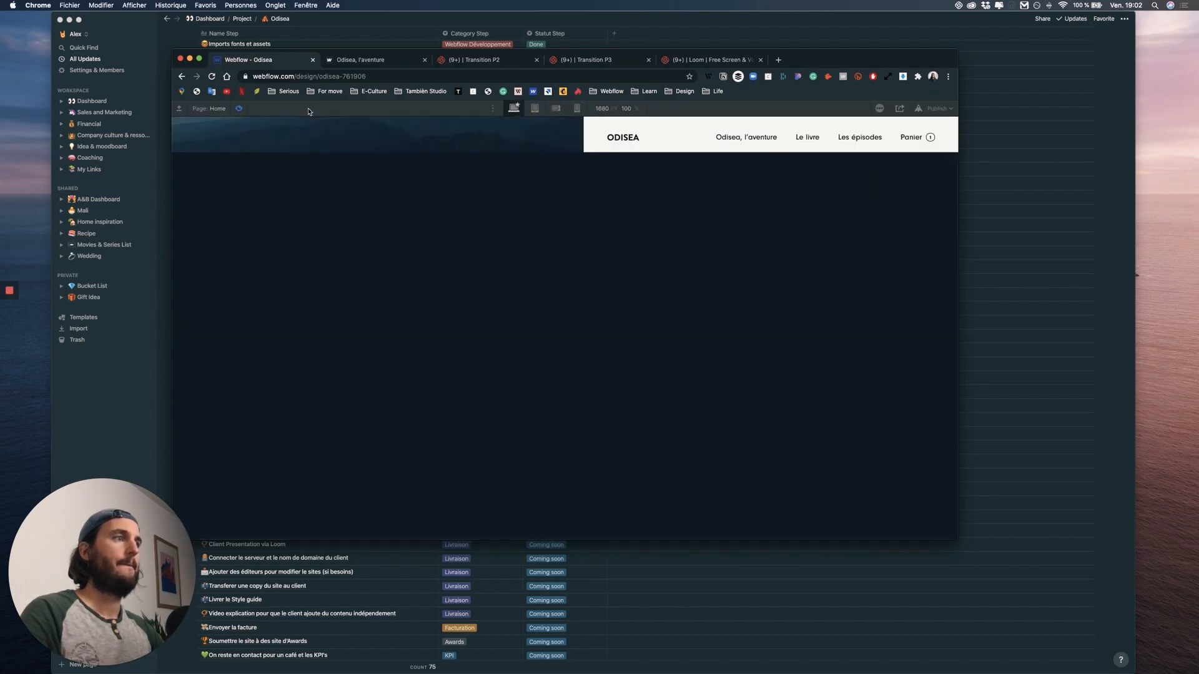
pyautogui.click(240, 109)
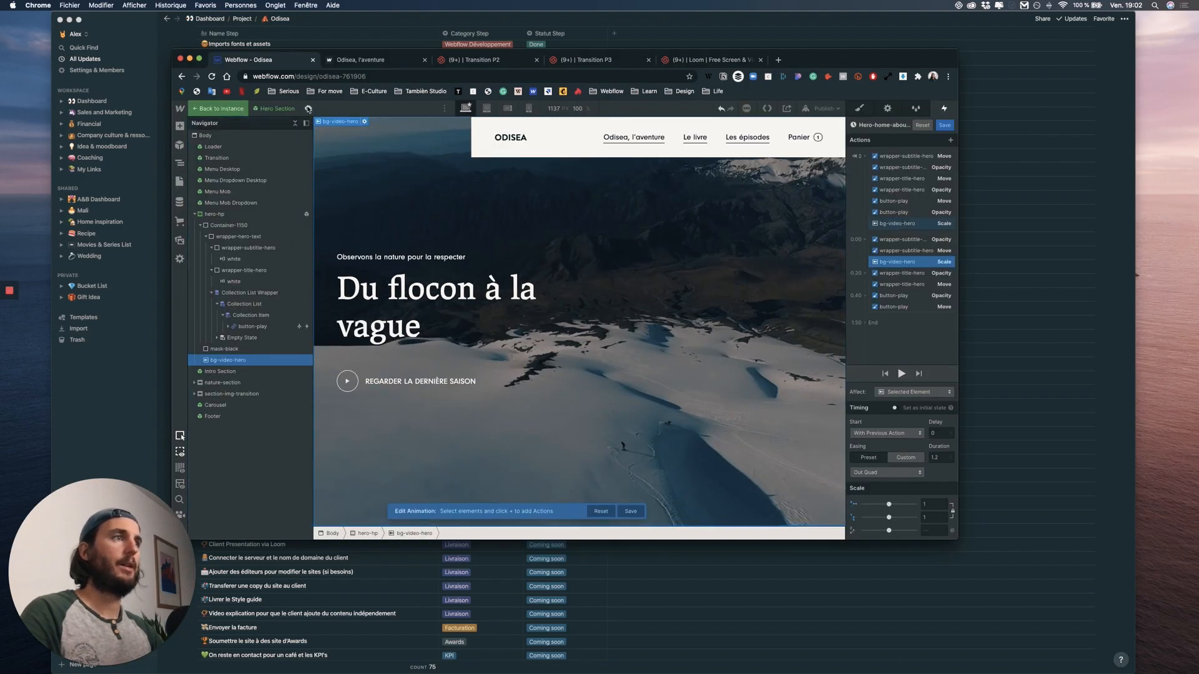
pyautogui.click(308, 109)
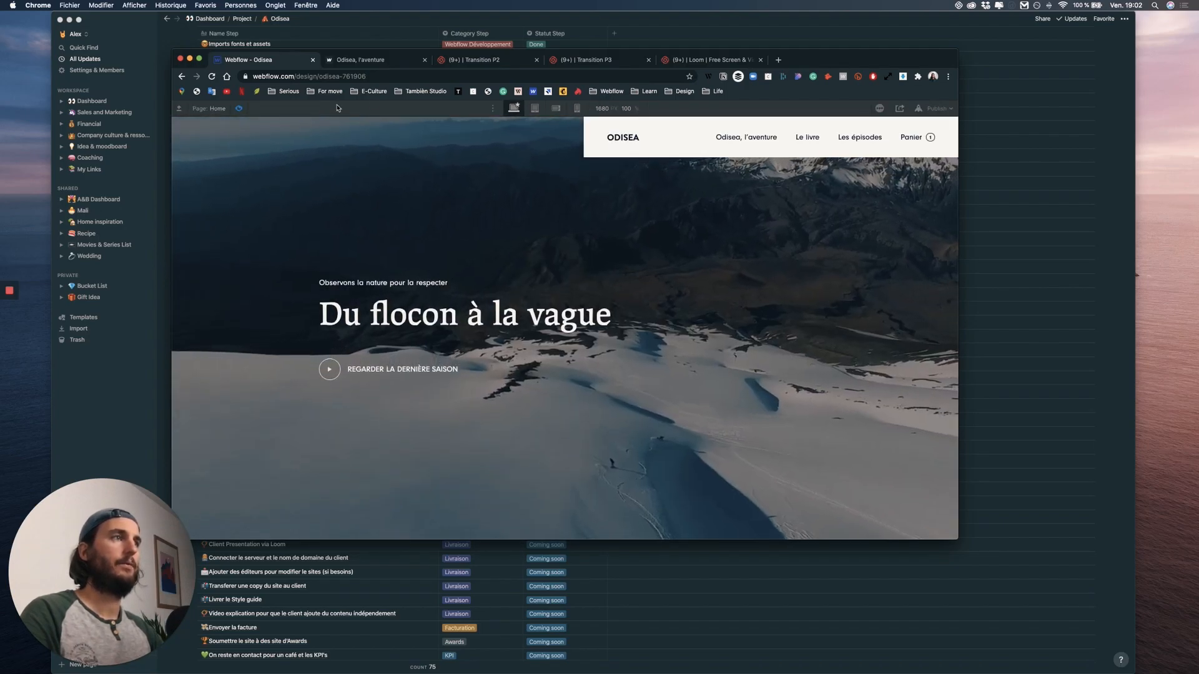
pyautogui.click(239, 110)
pyautogui.click(306, 109)
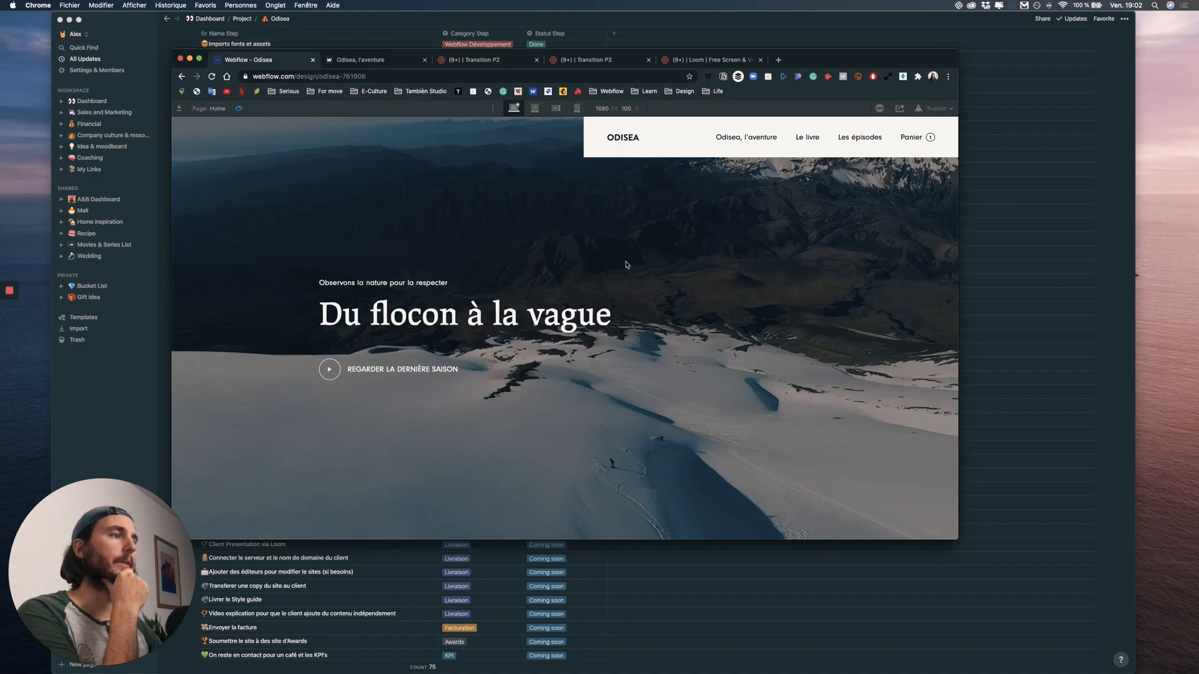
pyautogui.press('super+shift+p')
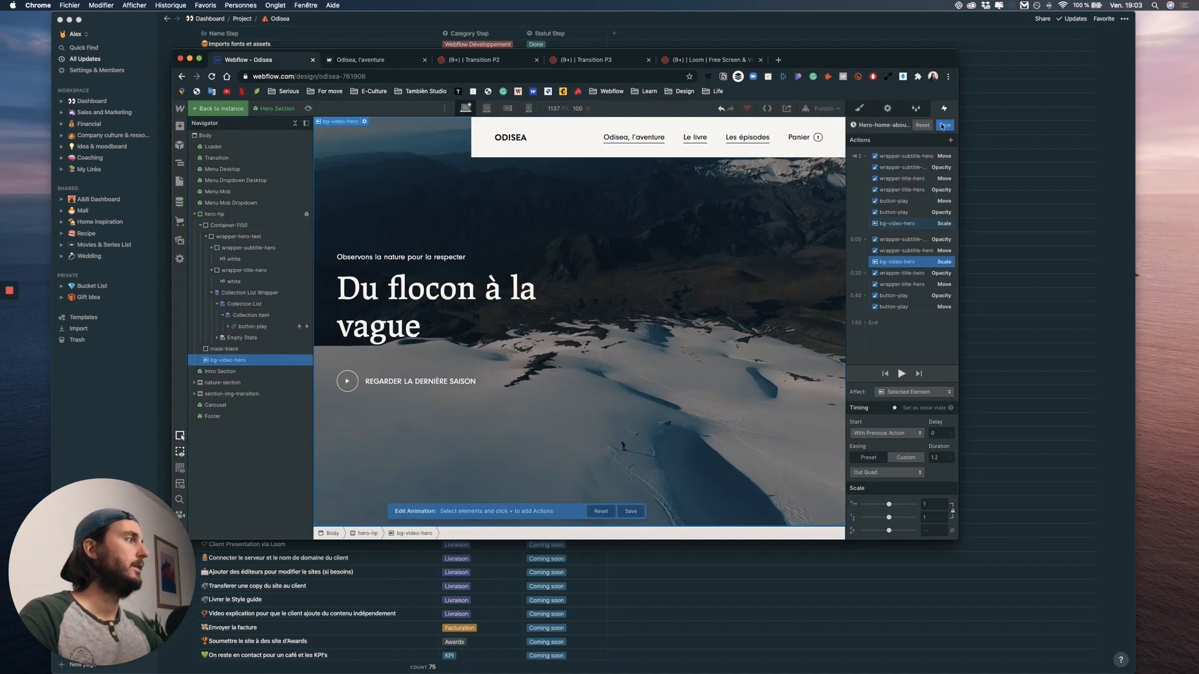
# - Make the bg-video-hero Scale actions affect all elements with the bg-video-hero class and save the animation
pyautogui.click(913, 392)
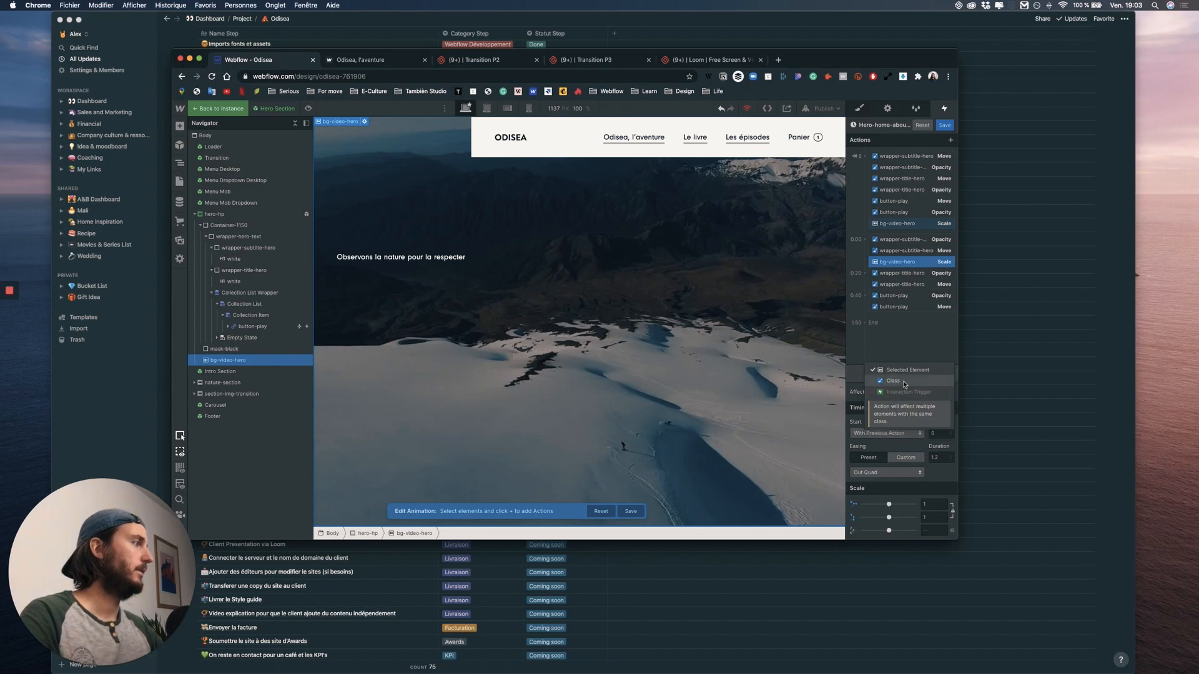
pyautogui.click(904, 382)
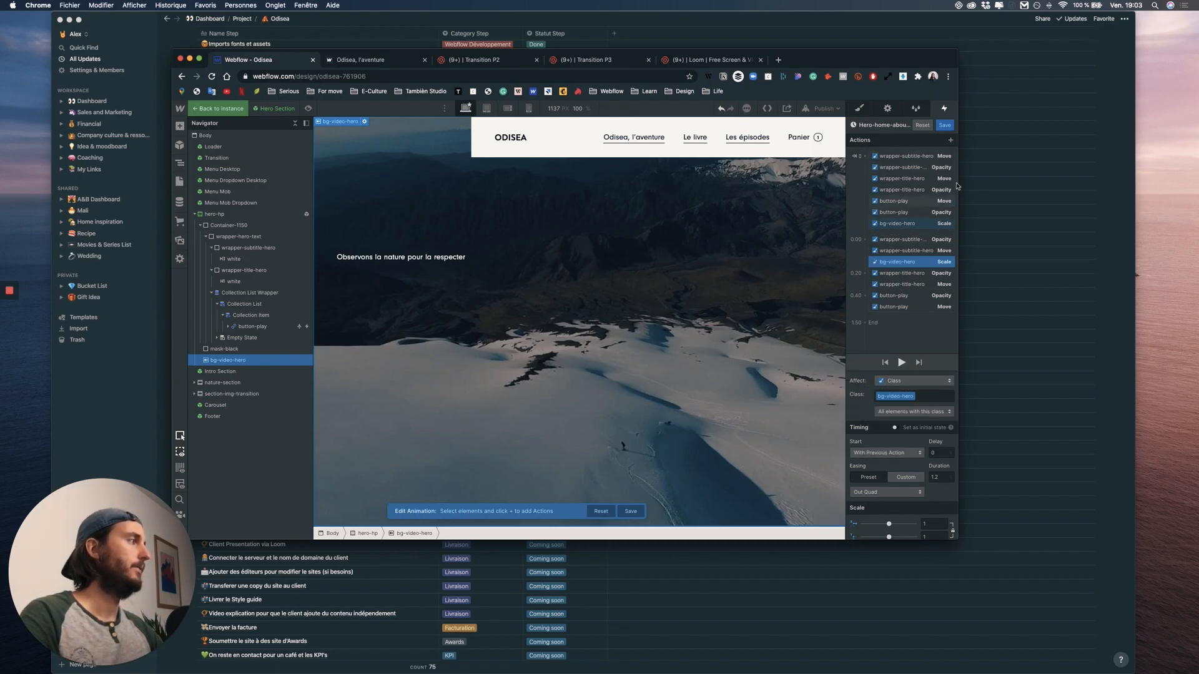
pyautogui.click(946, 126)
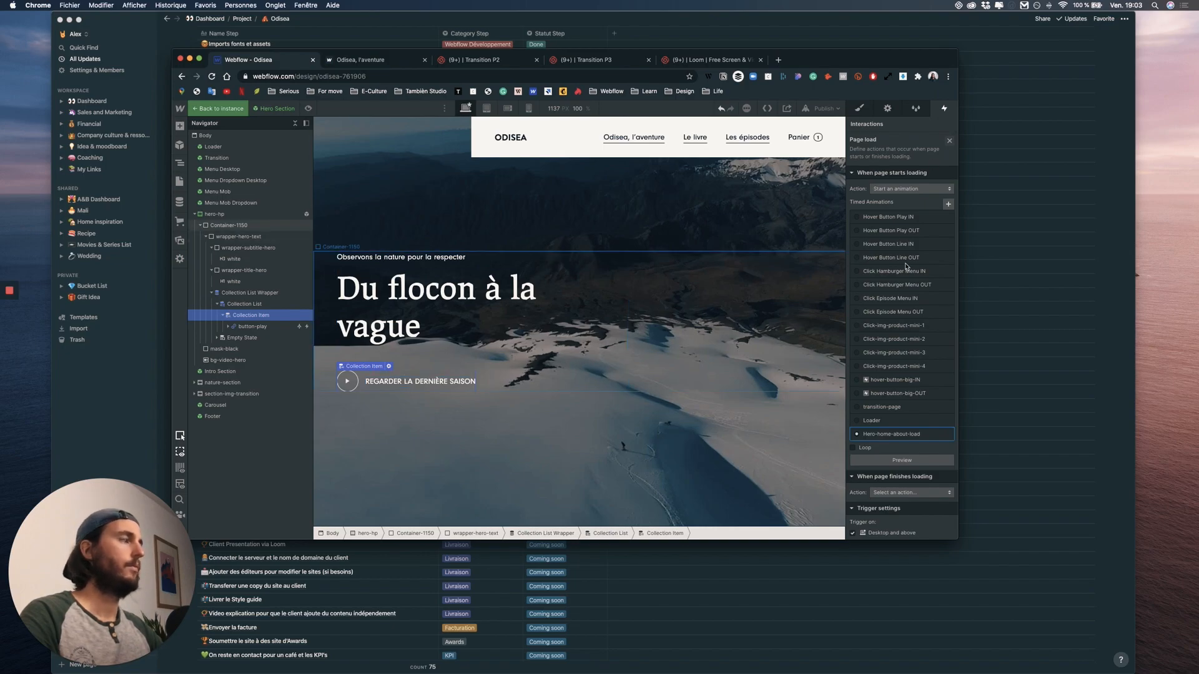
# - Rename the Hero-home-about-load animation to Hero-home-load, save it and preview it from the page-load trigger
pyautogui.click(902, 439)
pyautogui.click(885, 125)
pyautogui.press('Left')
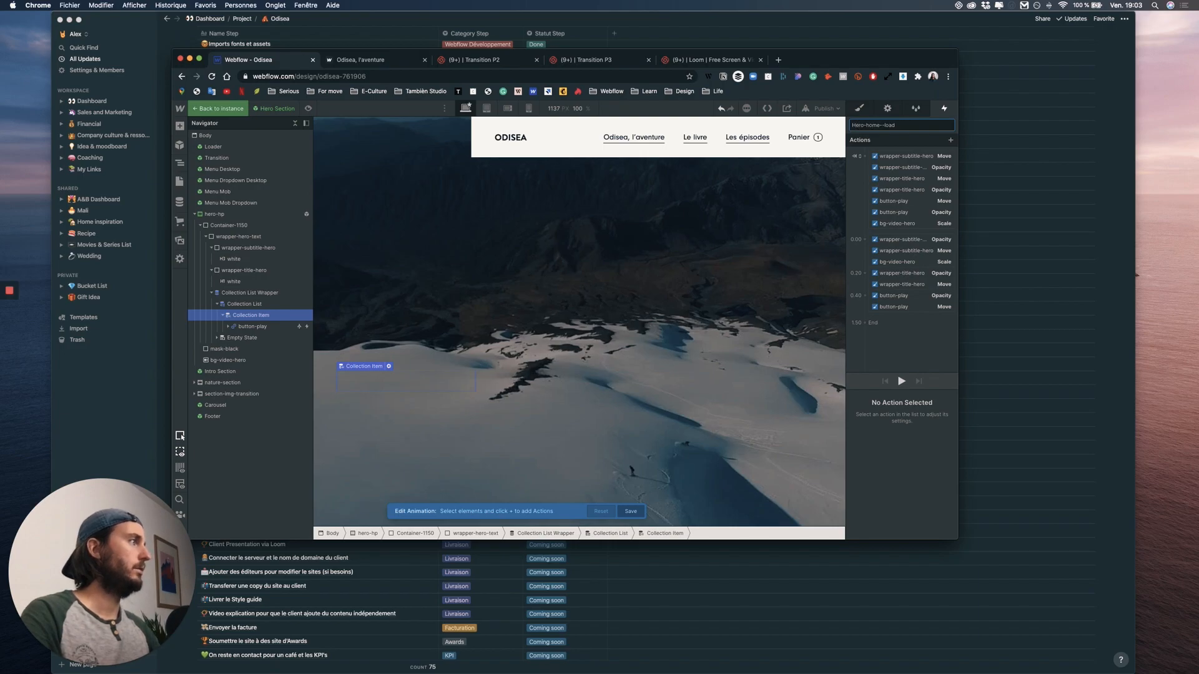
pyautogui.press('Return')
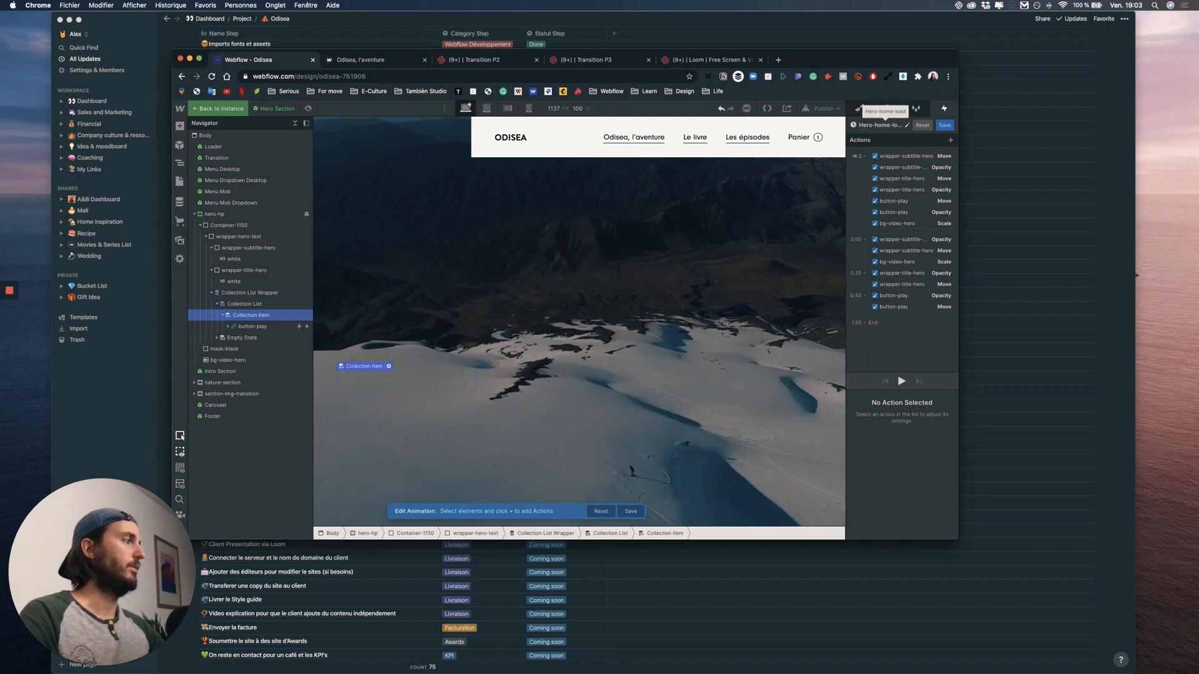
pyautogui.click(945, 125)
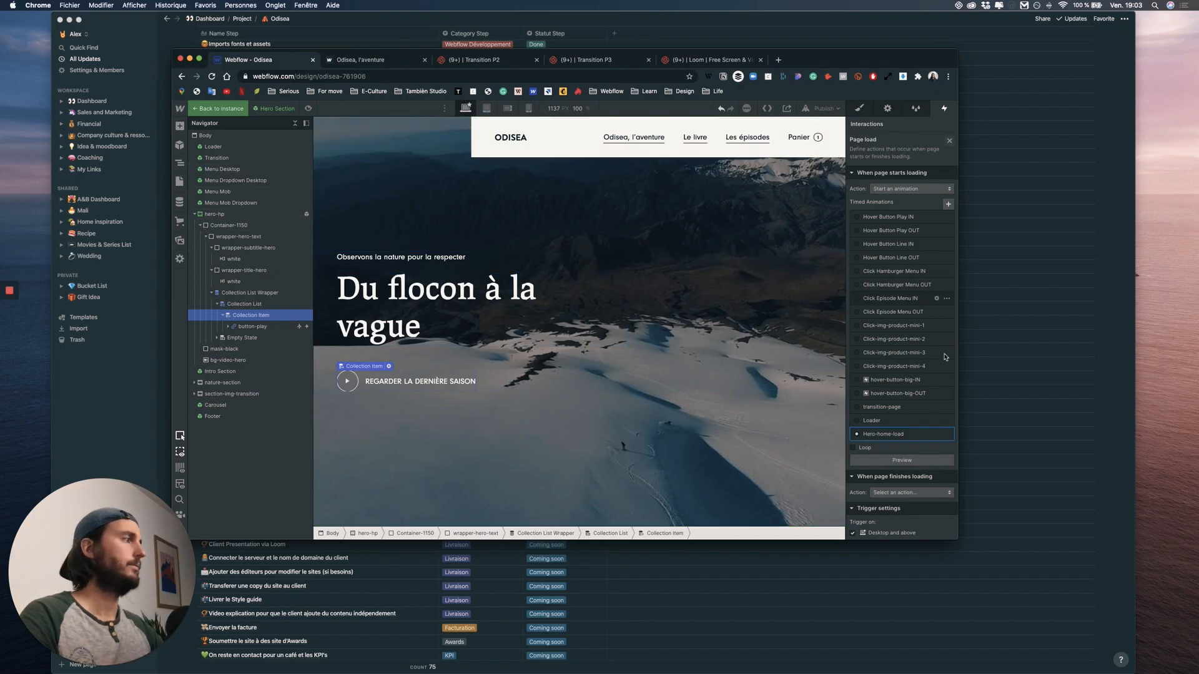
pyautogui.click(900, 461)
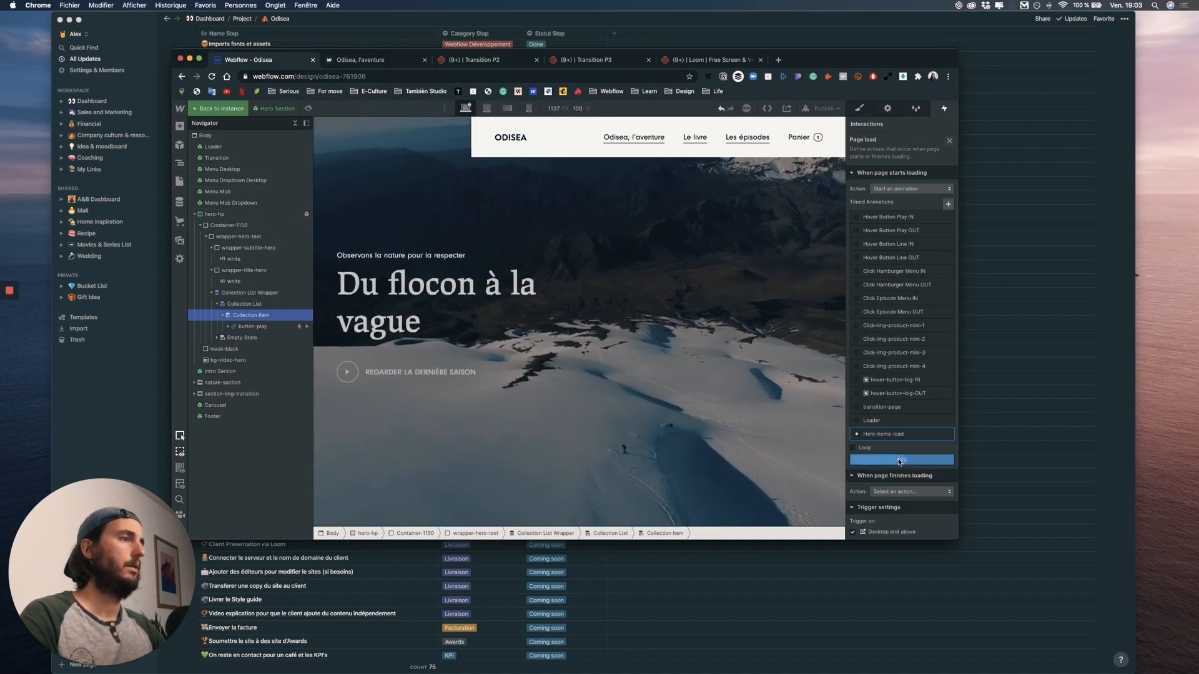
pyautogui.click(903, 460)
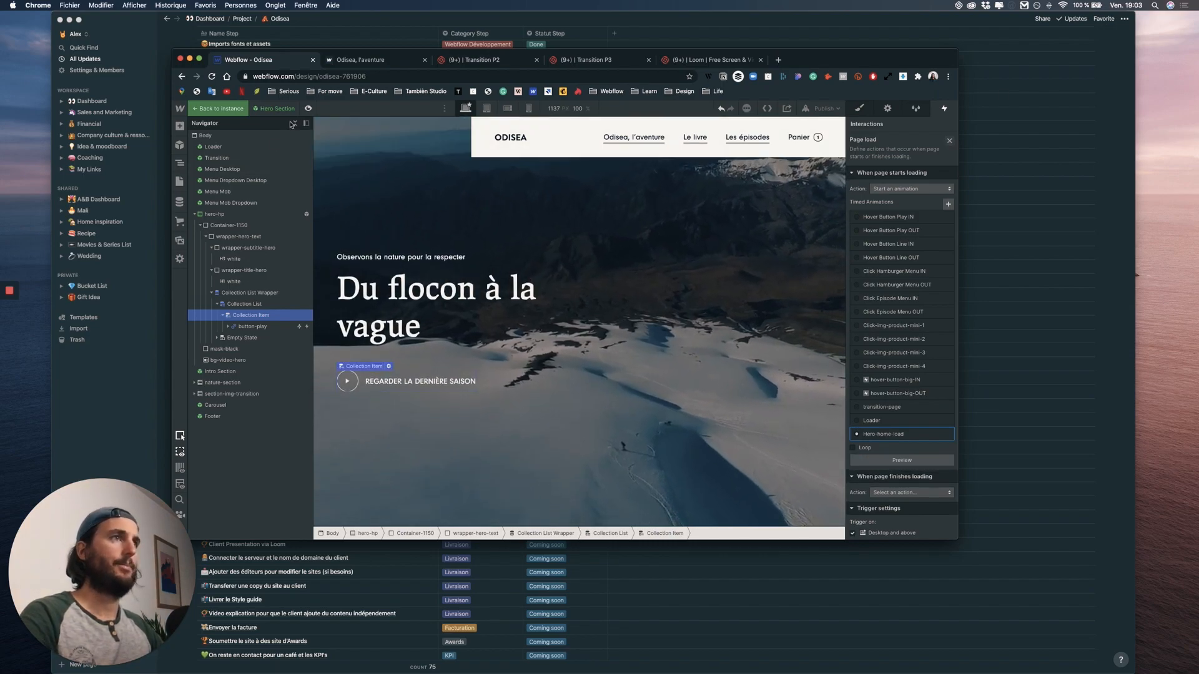
# - Open the Odisea, l'aventure page and select the subtitle heading in its hero text wrapper
pyautogui.click(179, 182)
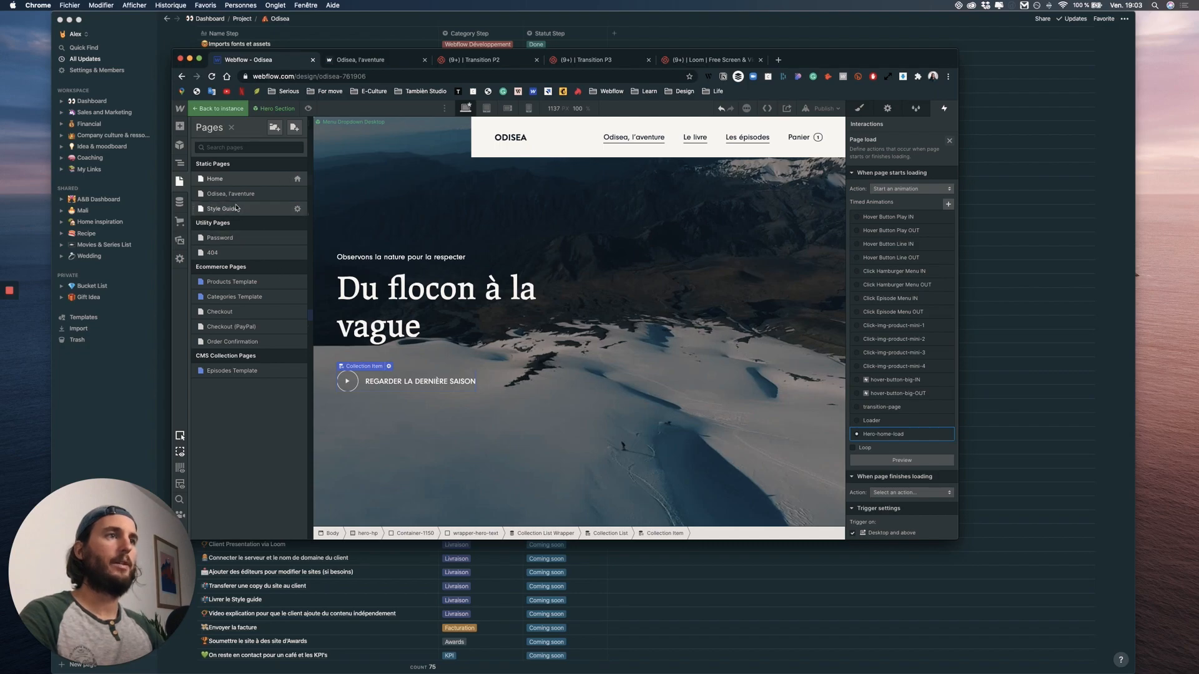
pyautogui.click(228, 179)
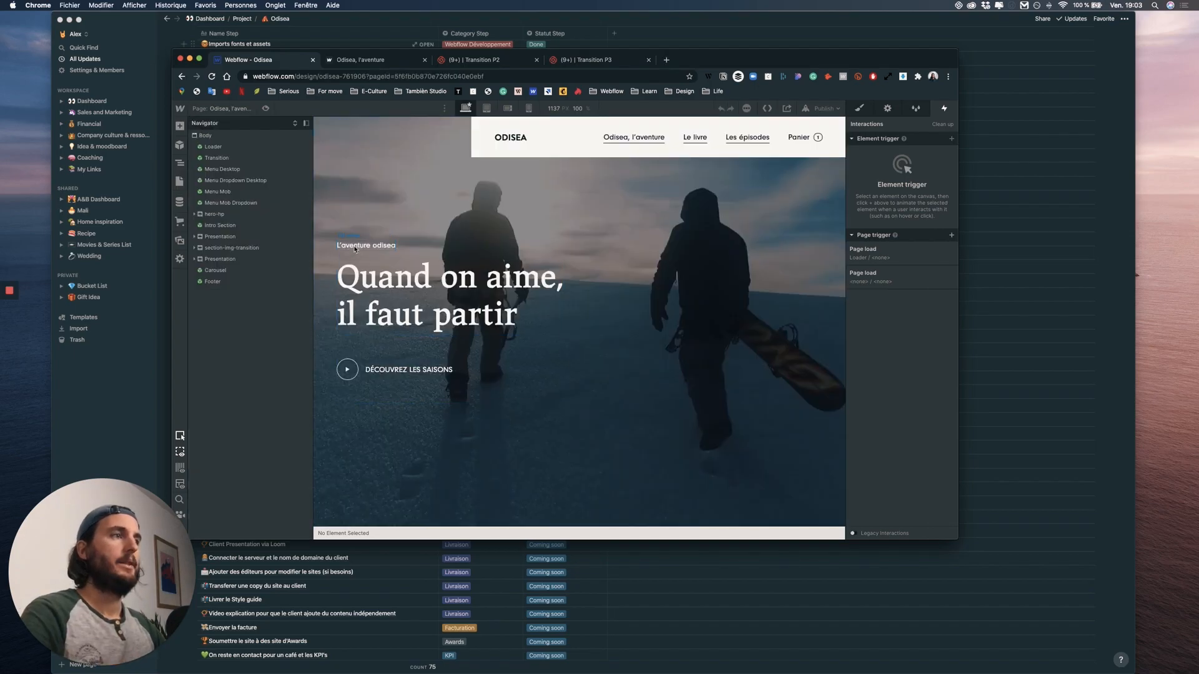
pyautogui.click(228, 247)
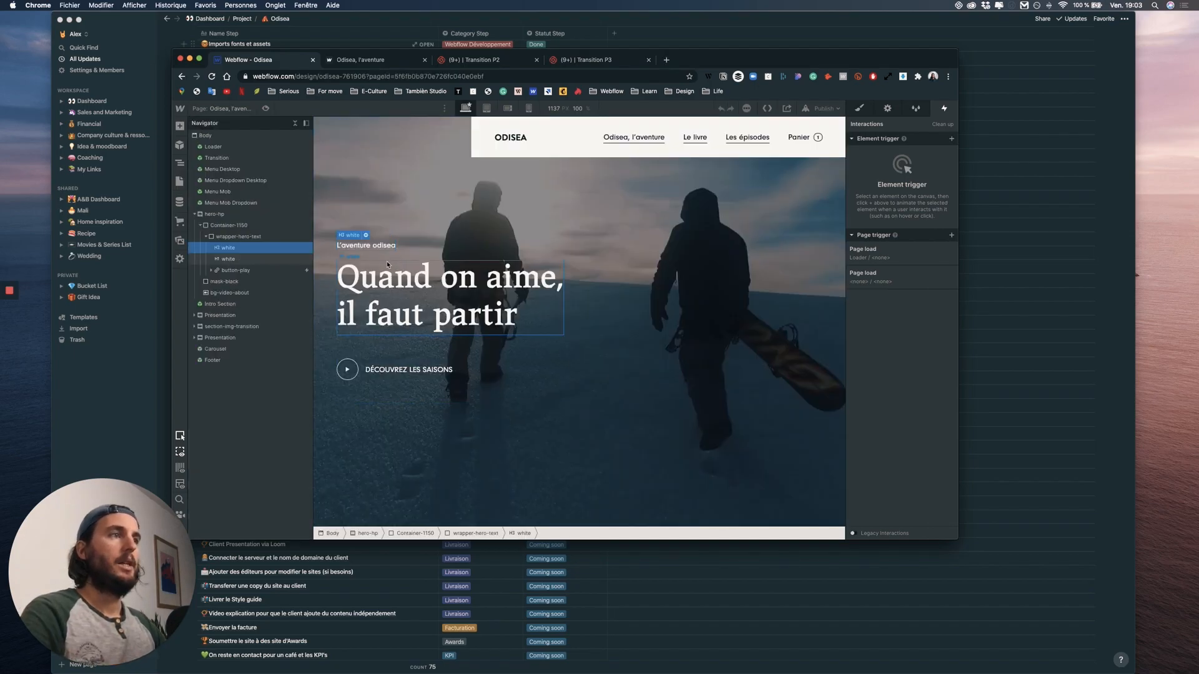
# - Add a div block to wrapper-hero-text, give it the wrapper-subtitle-hero class and nest the subtitle heading inside it
pyautogui.click(179, 125)
pyautogui.moveTo(212, 326); pyautogui.dragTo(218, 246)
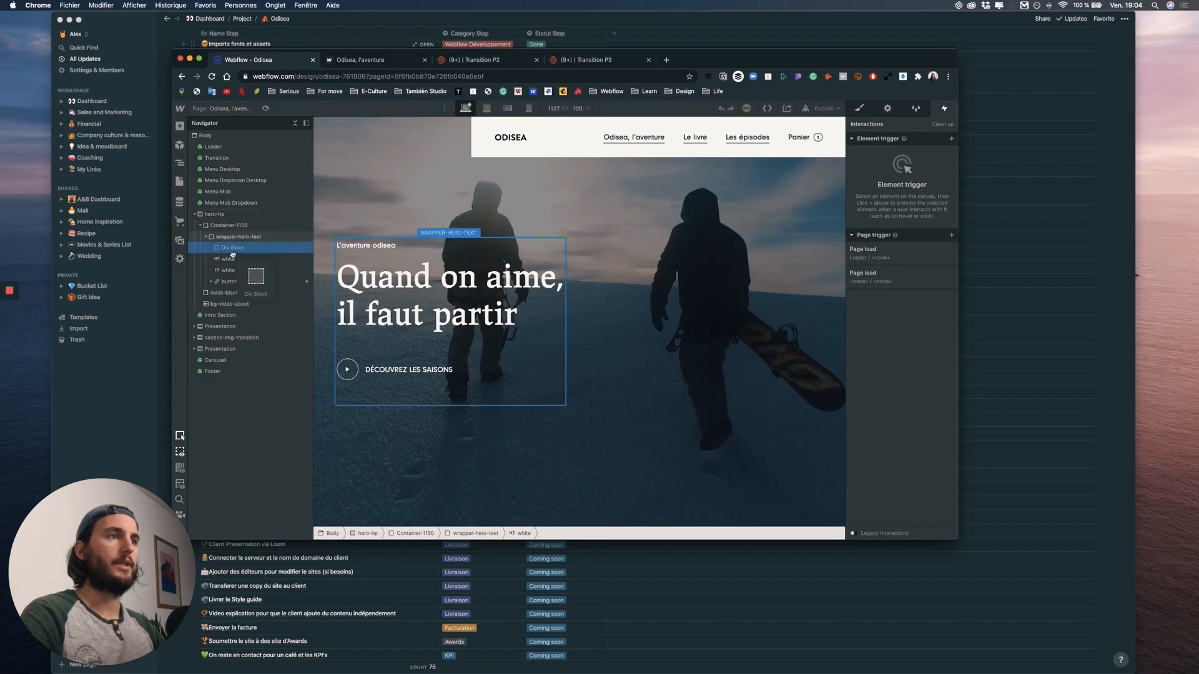
pyautogui.click(859, 109)
pyautogui.click(886, 151)
pyautogui.write('wrapp')
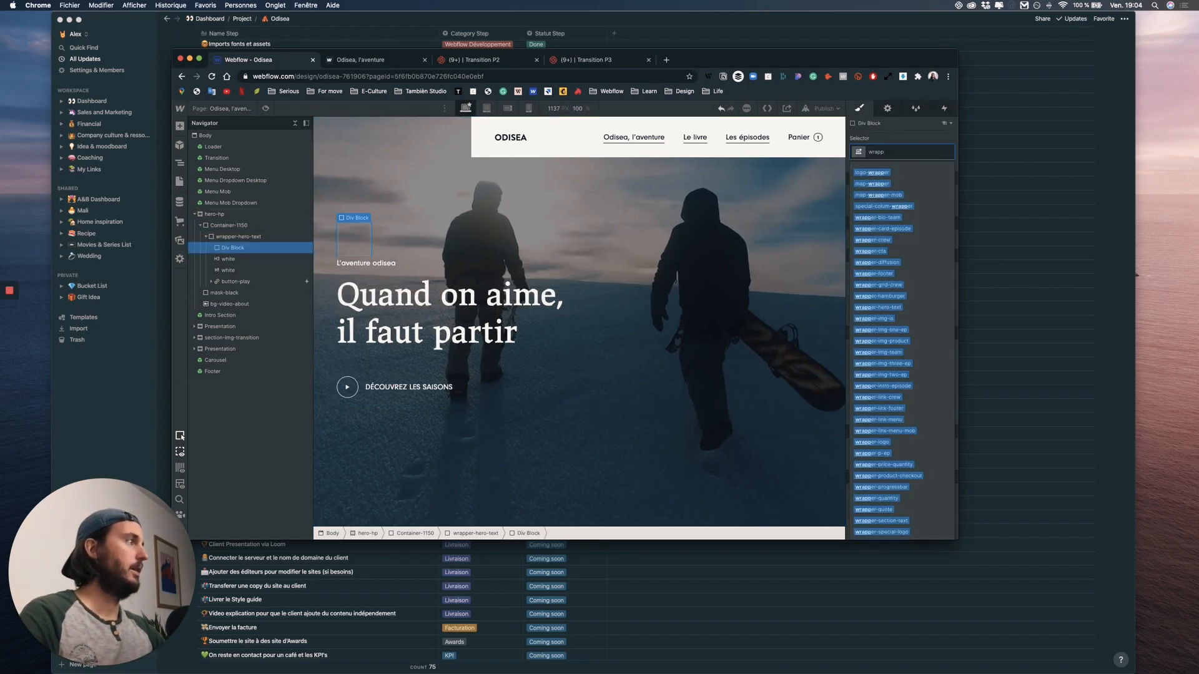
pyautogui.write('er-s')
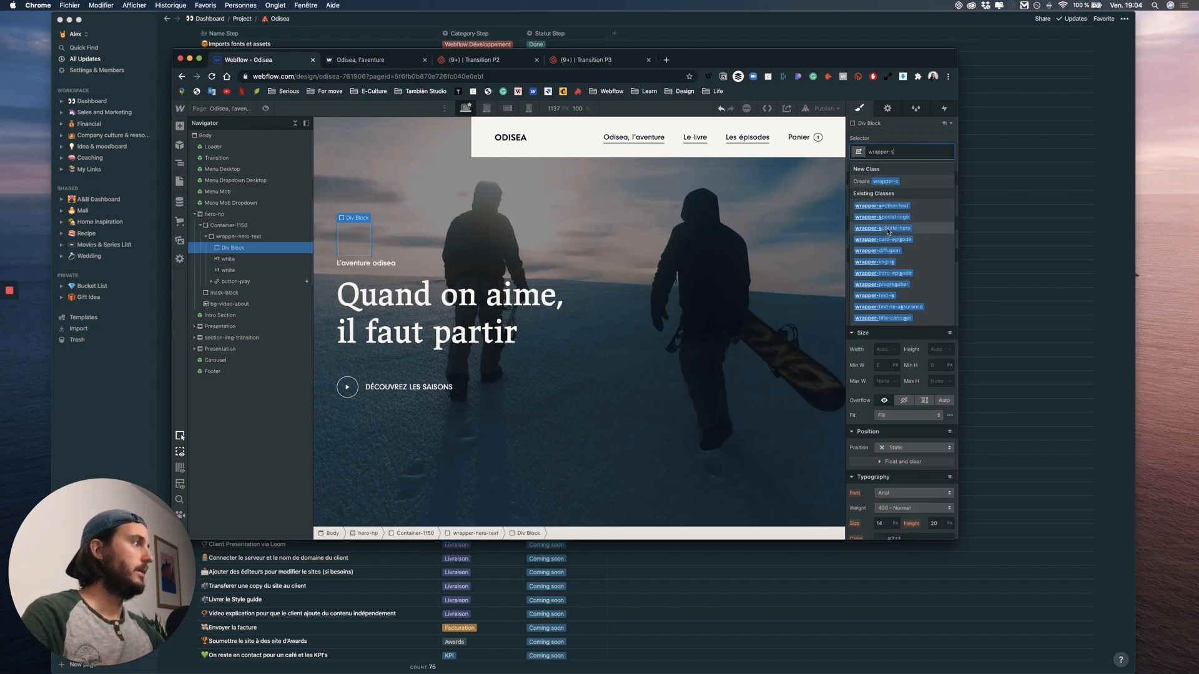
pyautogui.press('Return')
pyautogui.moveTo(231, 260); pyautogui.dragTo(239, 249)
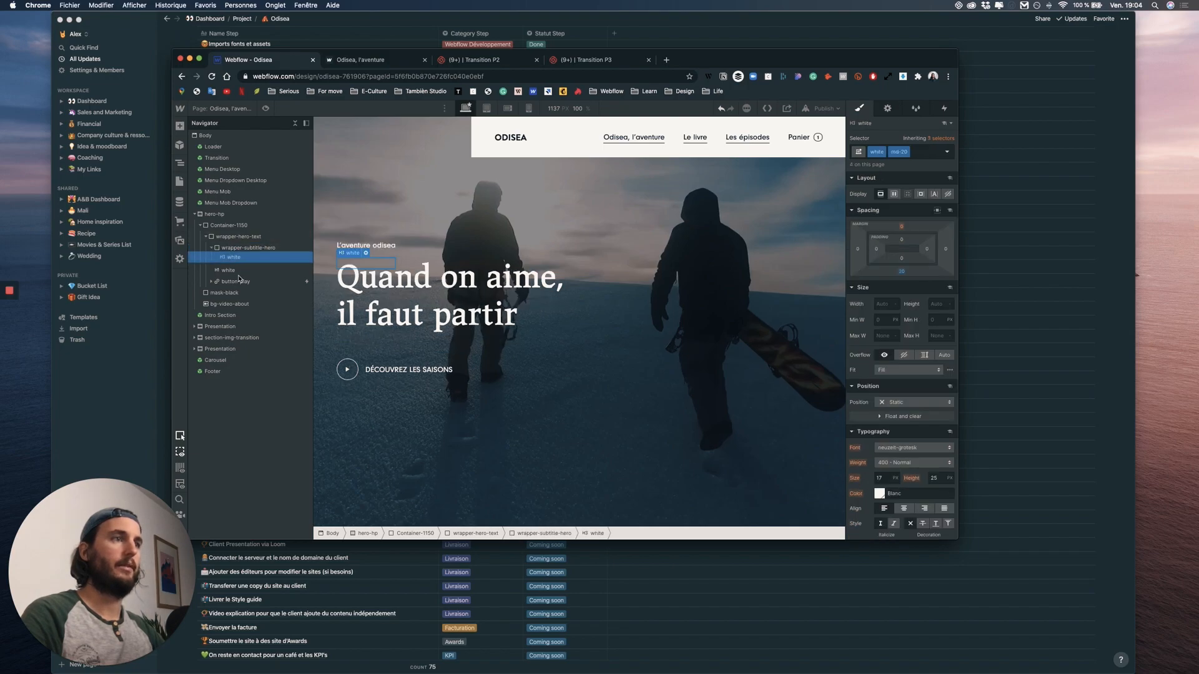
# - Add a div block to wrapper-hero-text, nest the title heading inside it and give it the wrapper-title-hero class
pyautogui.click(180, 125)
pyautogui.moveTo(211, 321); pyautogui.dragTo(236, 260)
pyautogui.click(237, 266)
pyautogui.click(234, 260)
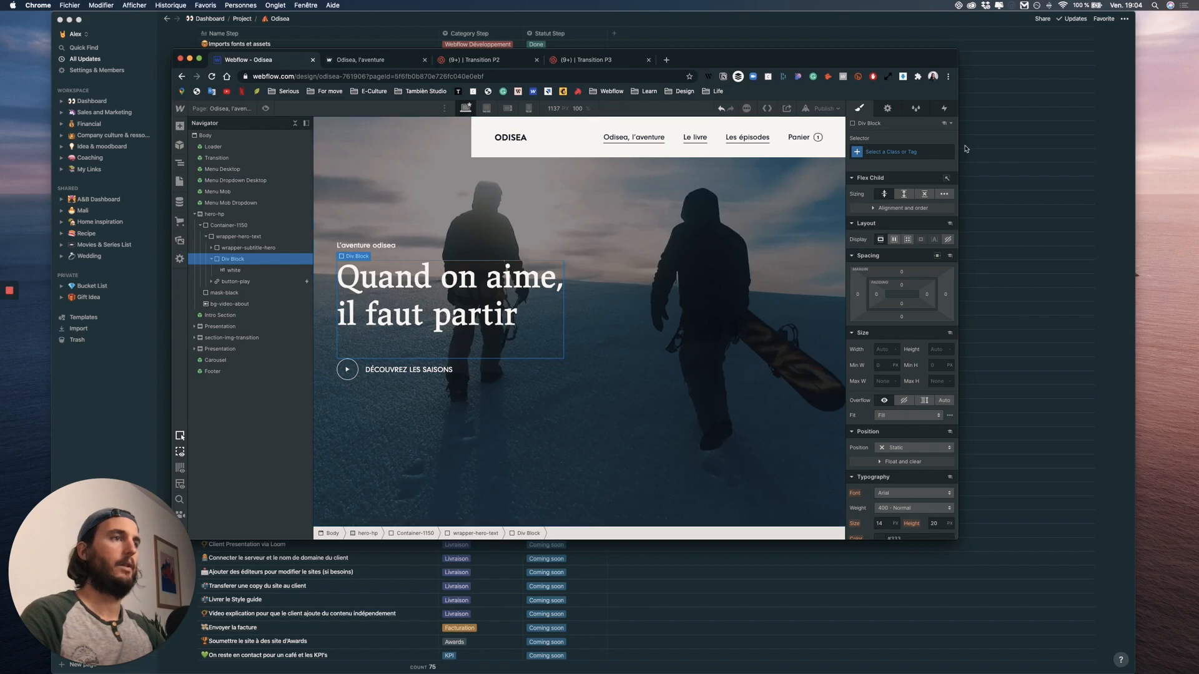
pyautogui.click(913, 153)
pyautogui.write('wr')
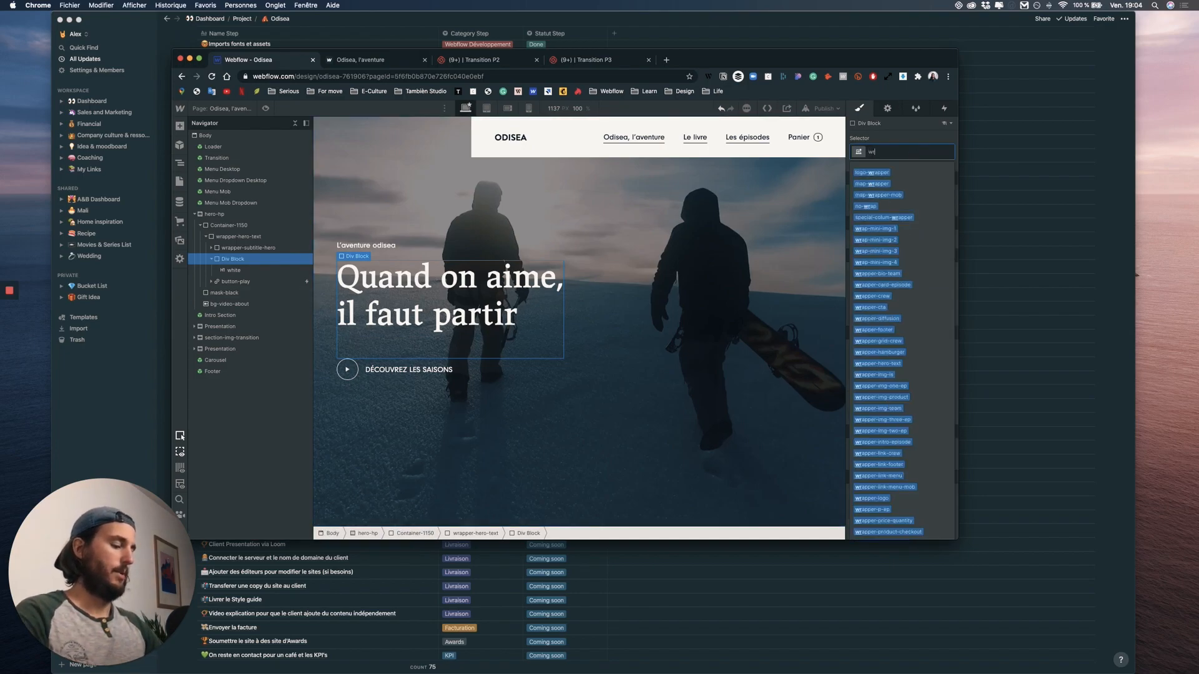
pyautogui.write('apper-titl')
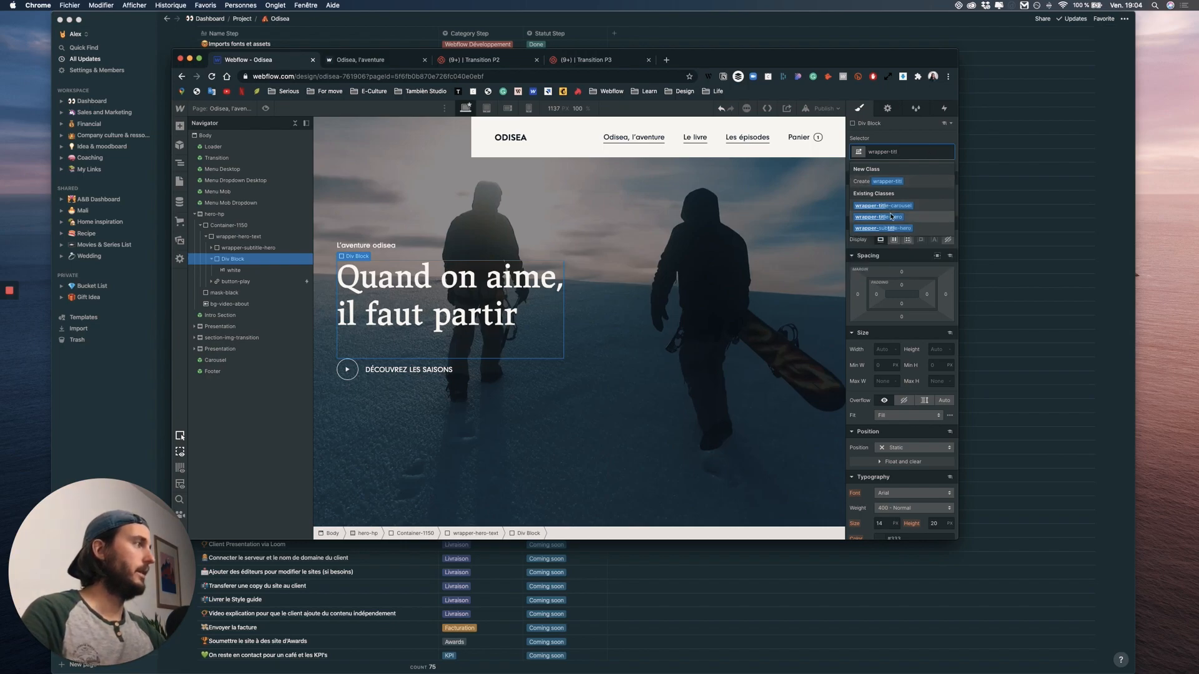
pyautogui.click(880, 217)
# - Remove the md-50 combo class from the hero's title heading and the md-20 combo class from its subtitle heading
pyautogui.click(231, 271)
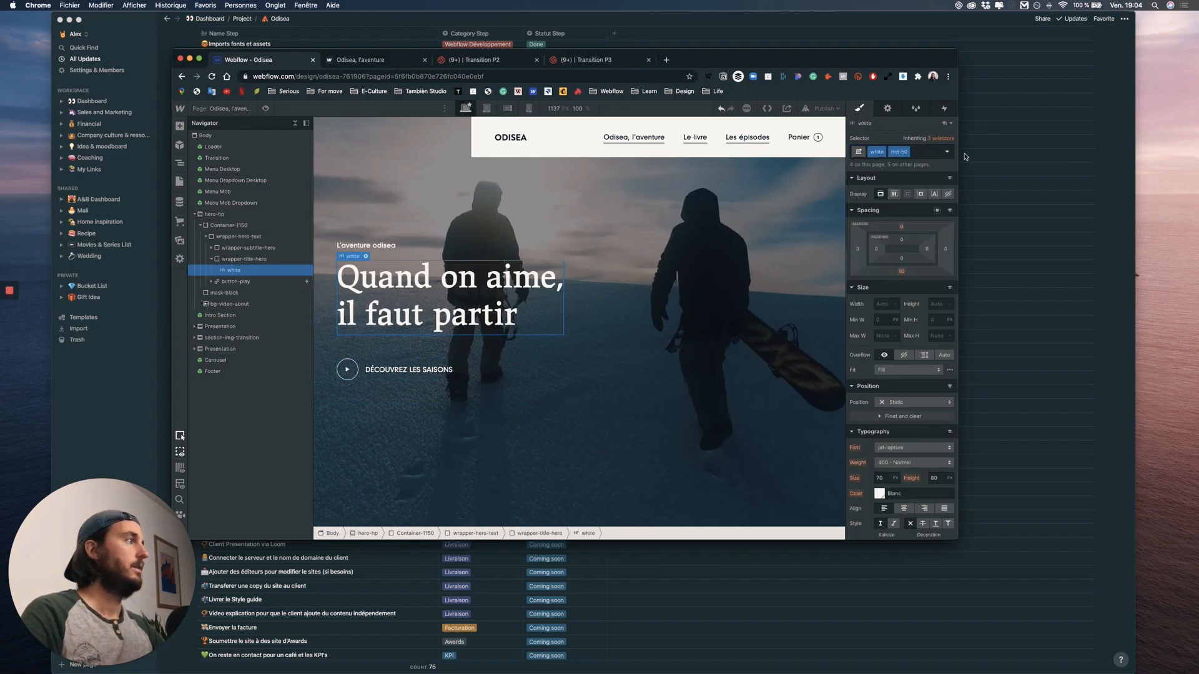
pyautogui.click(924, 152)
pyautogui.press('BackSpace')
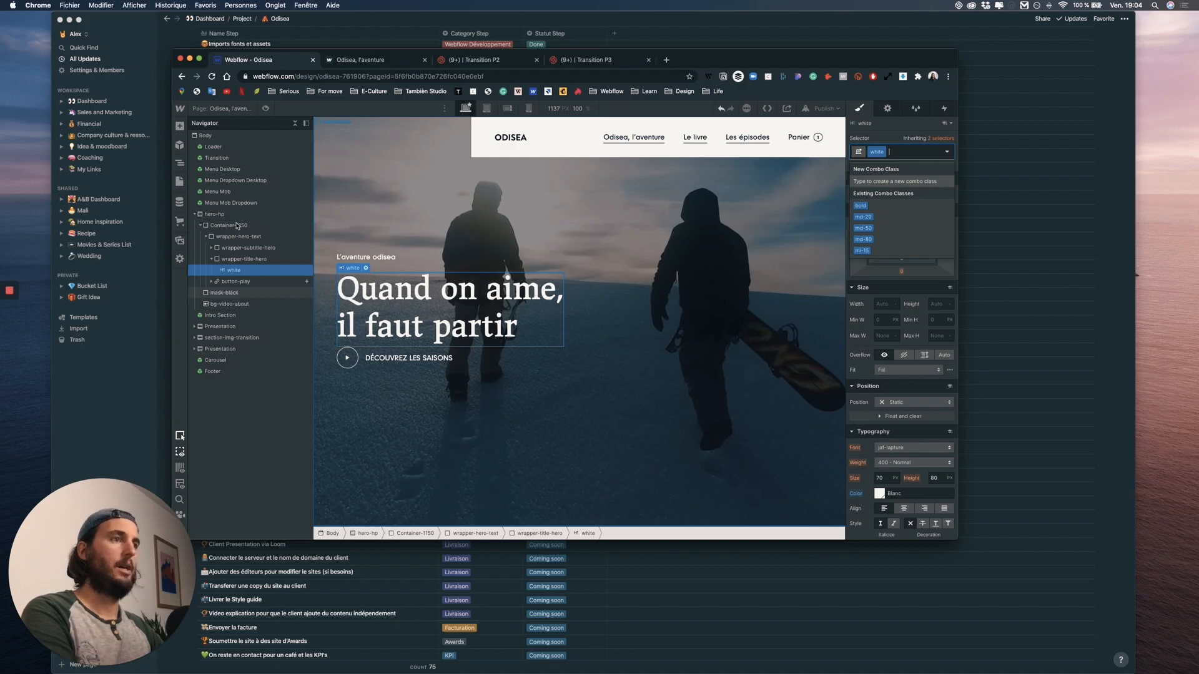
pyautogui.click(387, 261)
pyautogui.press('super+Return')
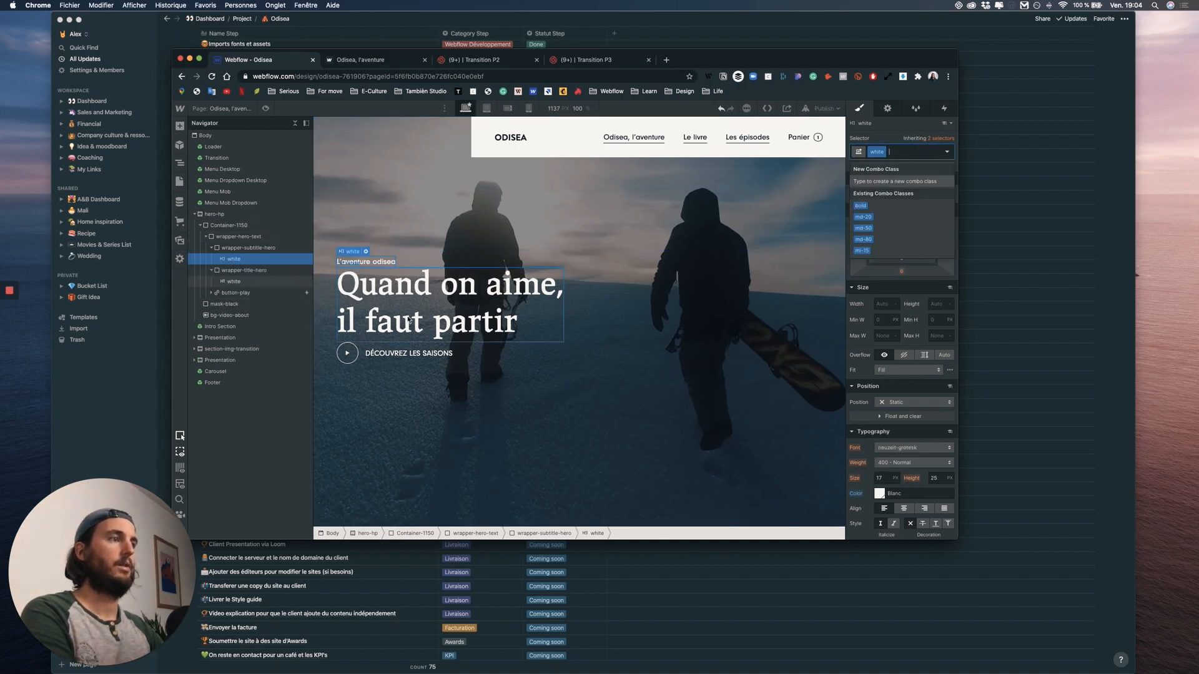
# - Add the md-50 combo class to wrapper-title-hero and an existing combo class to wrapper-subtitle-hero
pyautogui.click(237, 273)
pyautogui.press('super+Return')
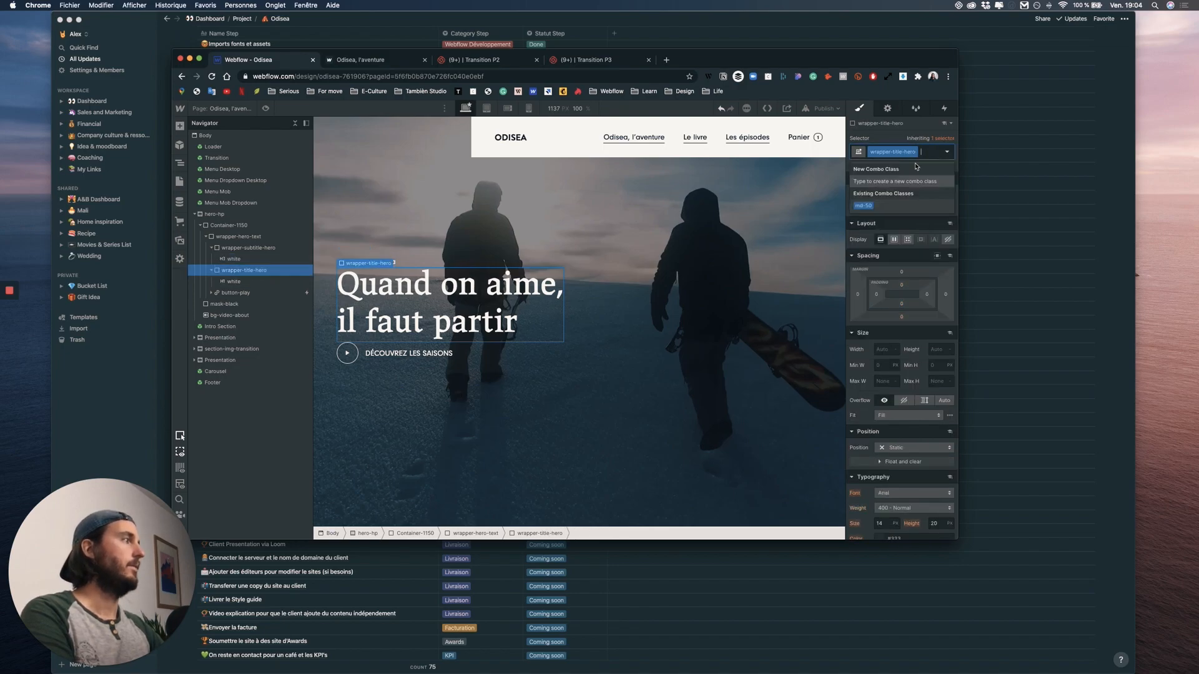
pyautogui.click(864, 206)
pyautogui.click(247, 248)
pyautogui.click(936, 154)
pyautogui.click(864, 220)
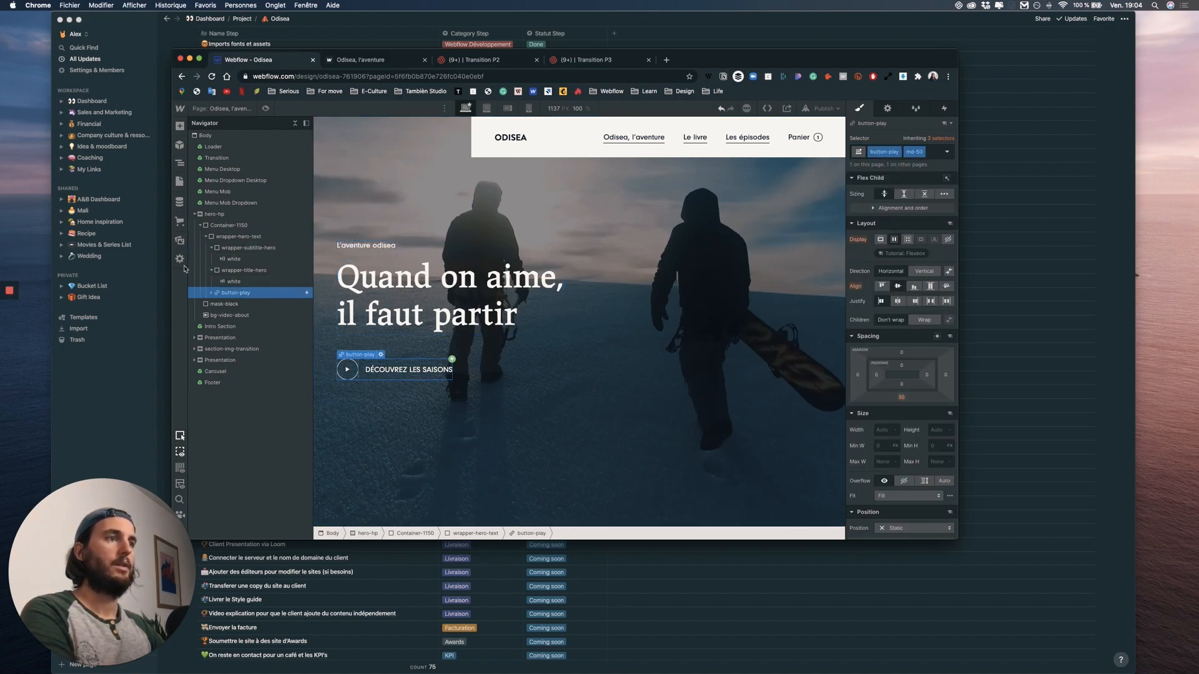
# - Add a page-load trigger to the l'aventure page that starts an animation when the page starts loading
pyautogui.click(211, 293)
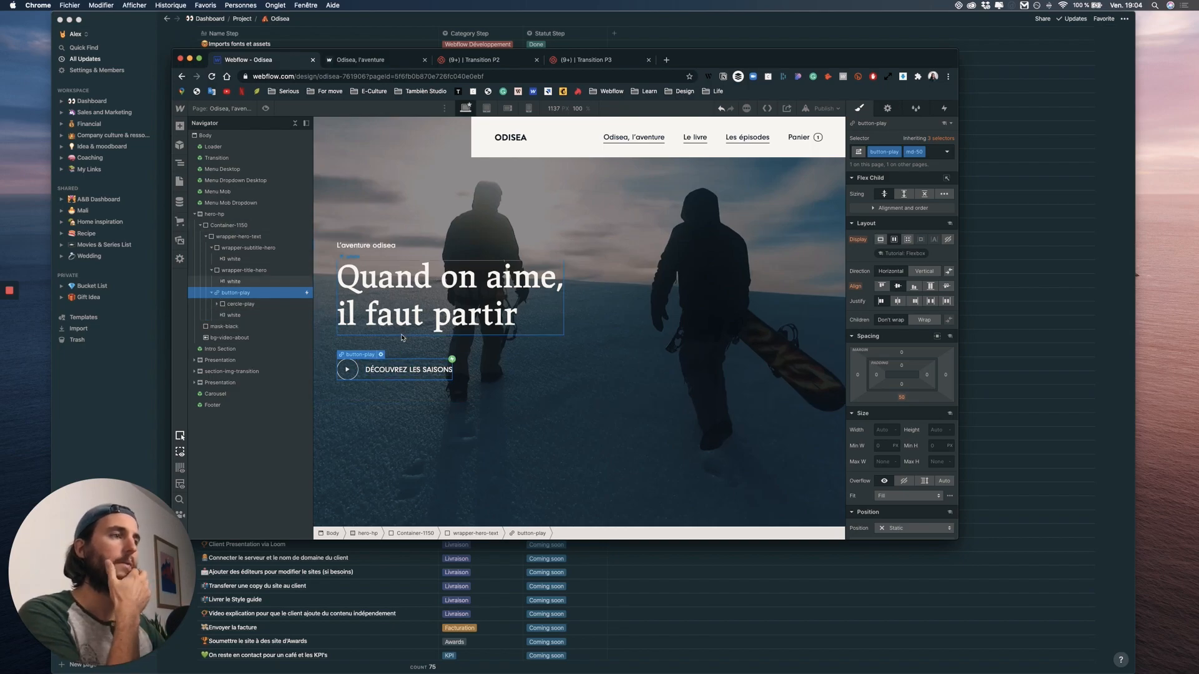
pyautogui.click(944, 108)
pyautogui.click(952, 199)
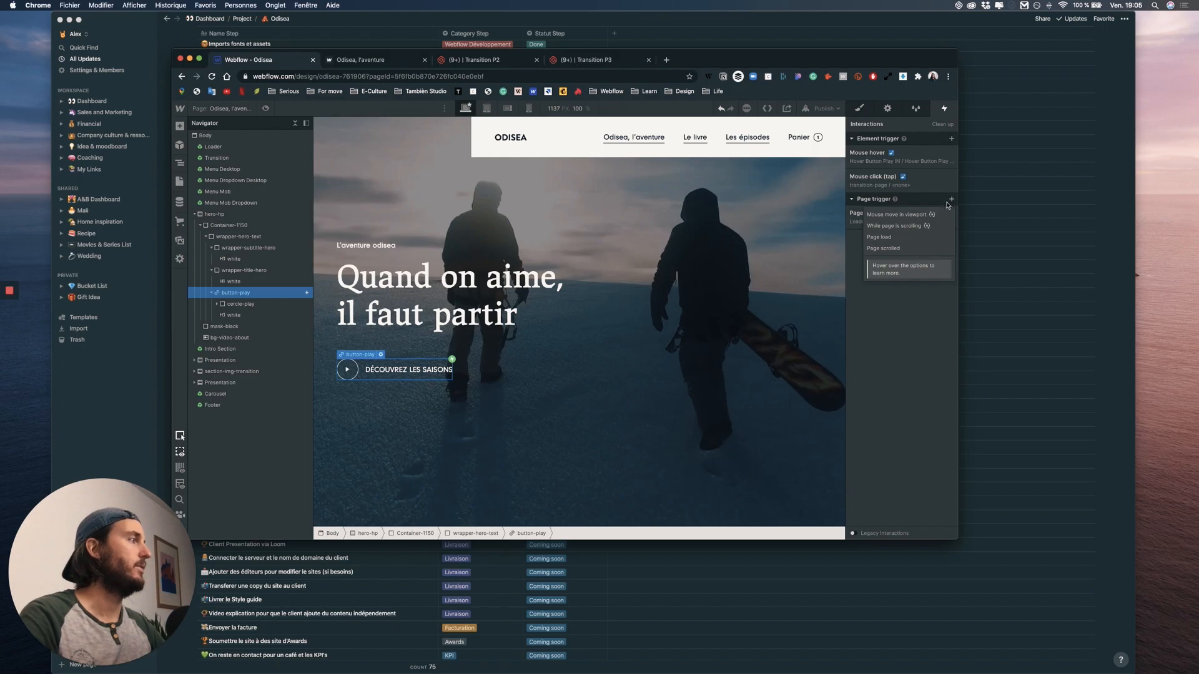
pyautogui.click(894, 241)
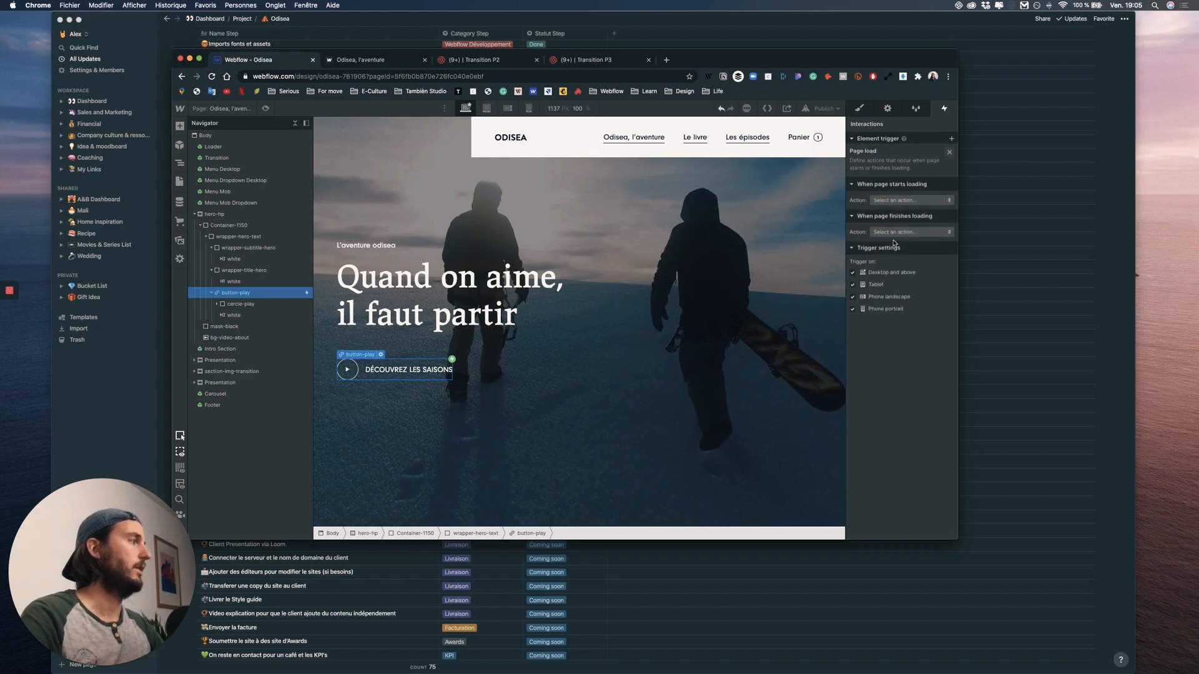
pyautogui.click(907, 190)
pyautogui.click(894, 212)
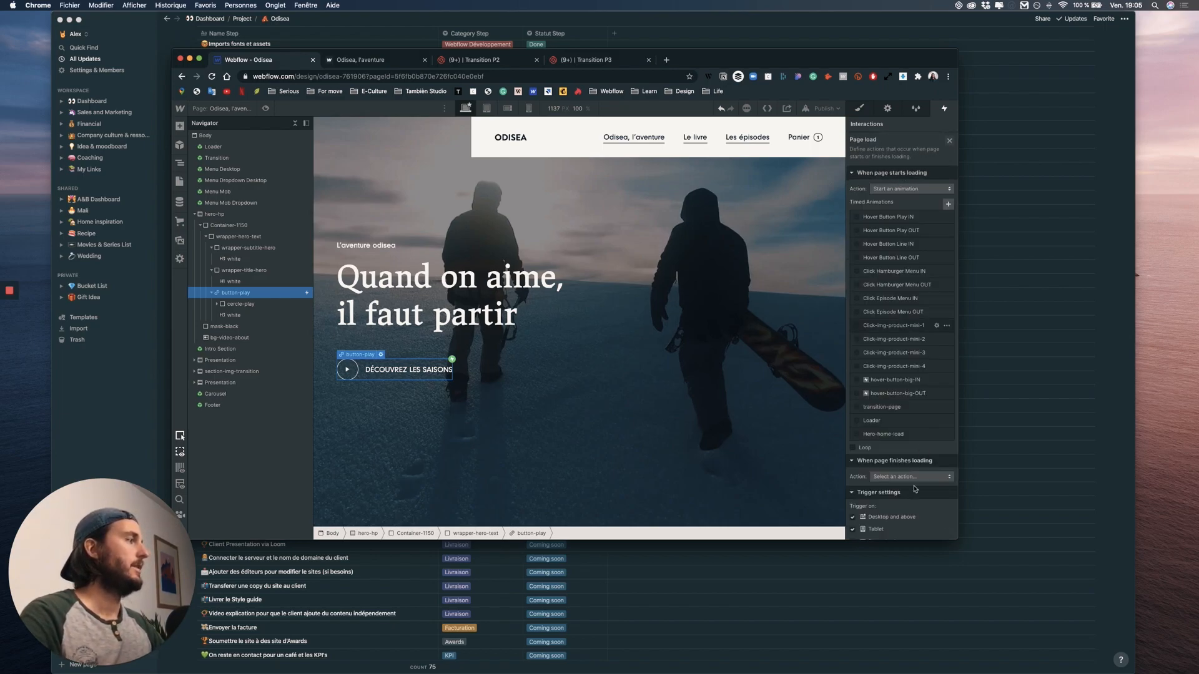
# - Duplicate the Hero-home-load animation and rename the copy Hero-about-load
pyautogui.click(947, 436)
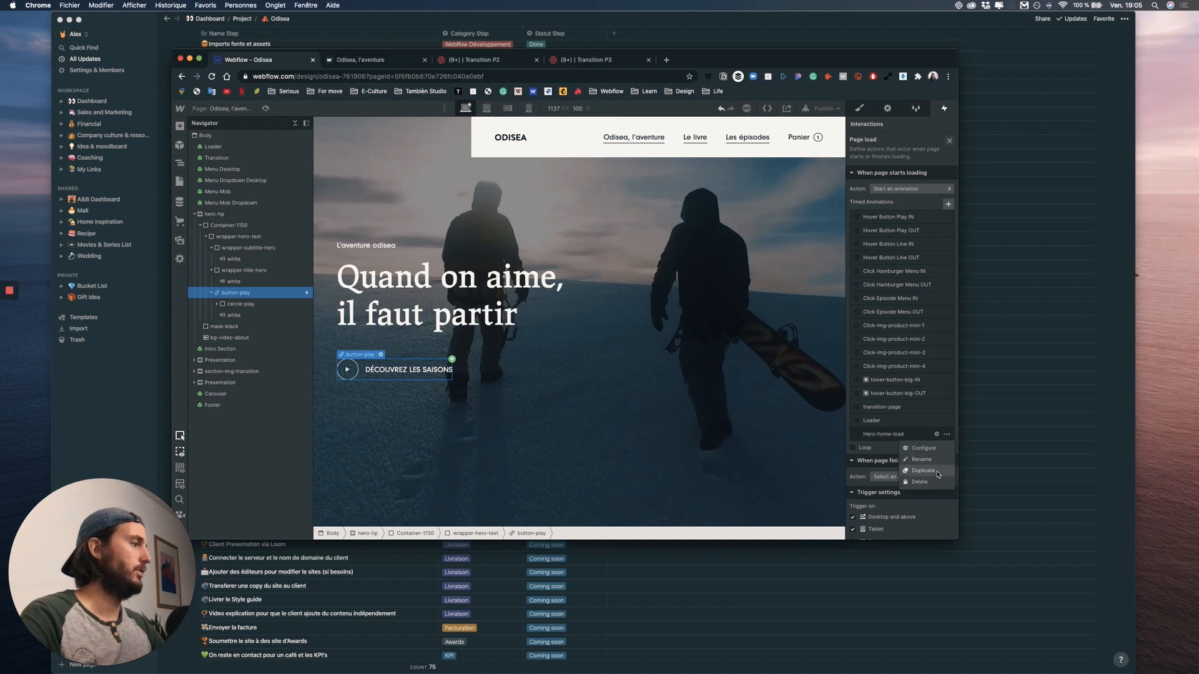
pyautogui.click(908, 445)
pyautogui.click(883, 449)
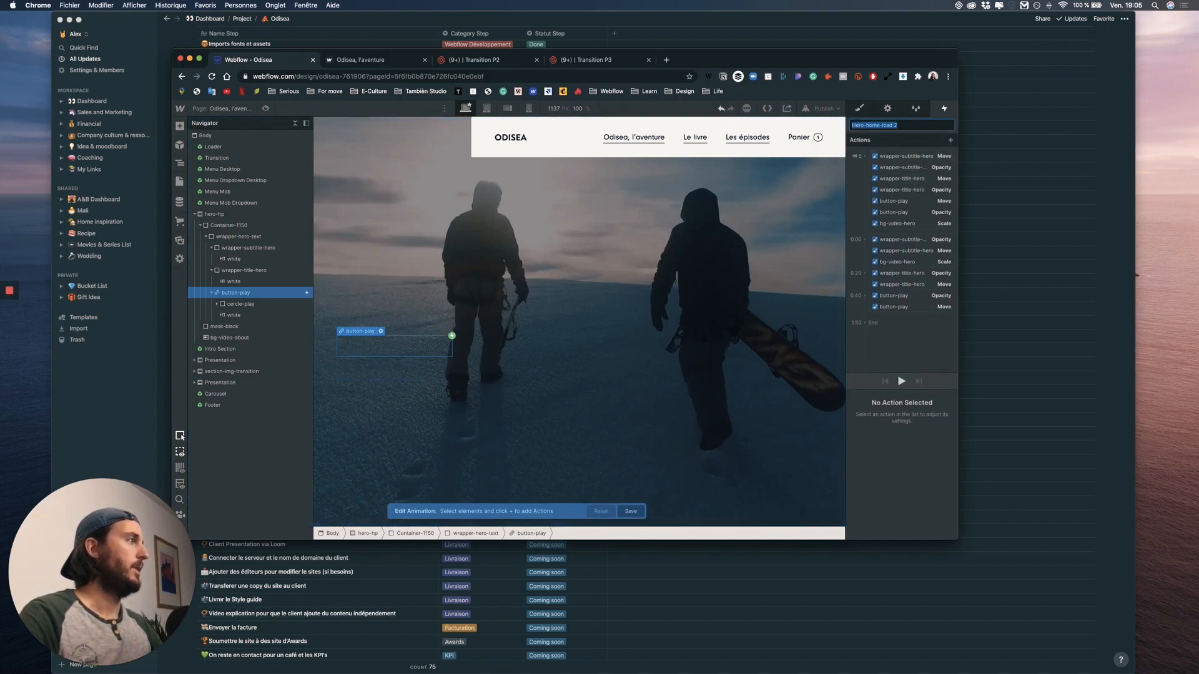
pyautogui.press('End')
pyautogui.press('BackSpace')
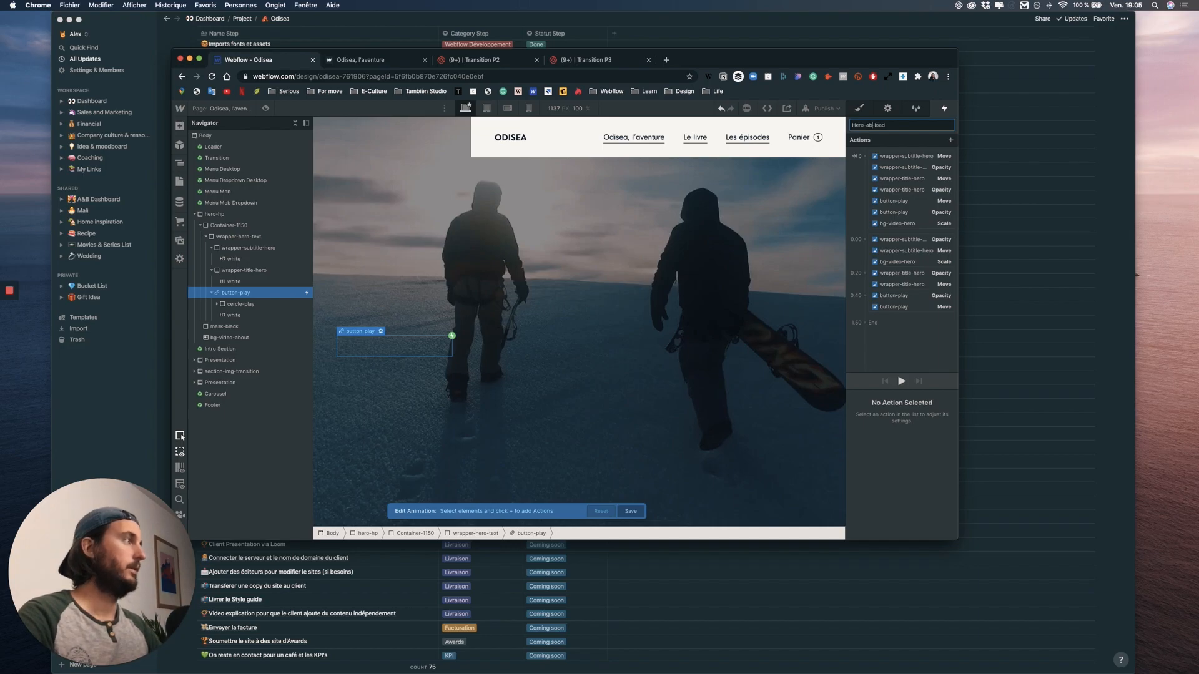
pyautogui.press('Return')
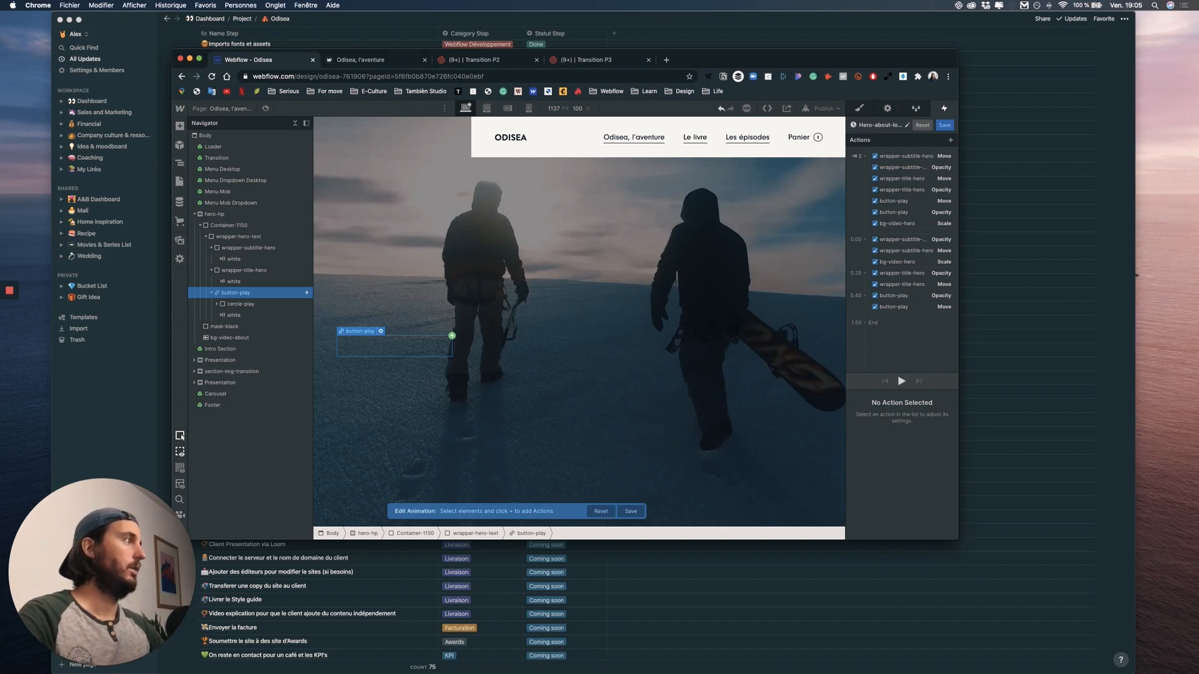
# - Play the Hero-about-load animation several times to check how the hero elements move
pyautogui.click(901, 380)
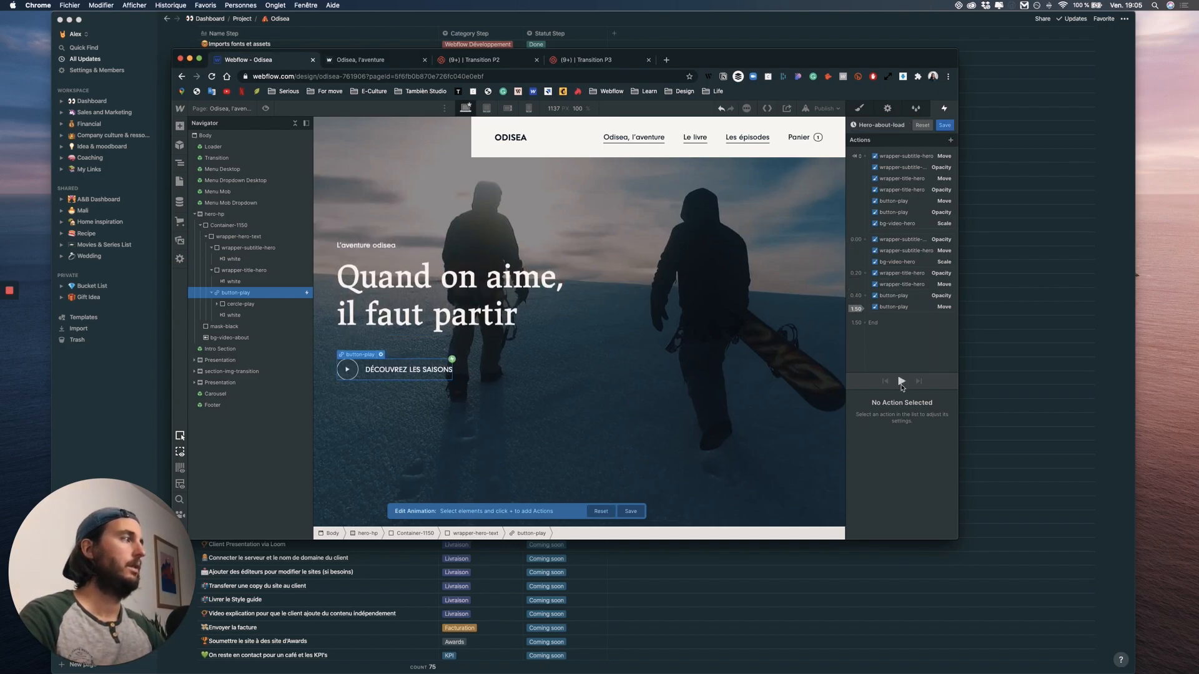
pyautogui.click(901, 381)
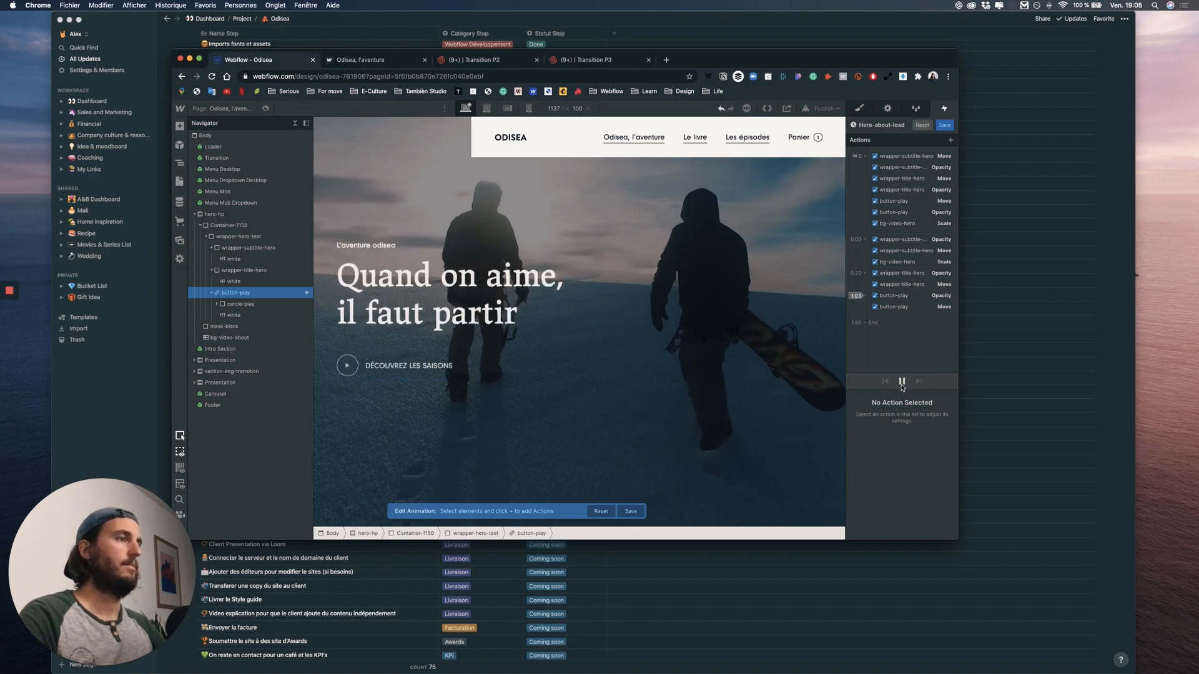
pyautogui.click(901, 382)
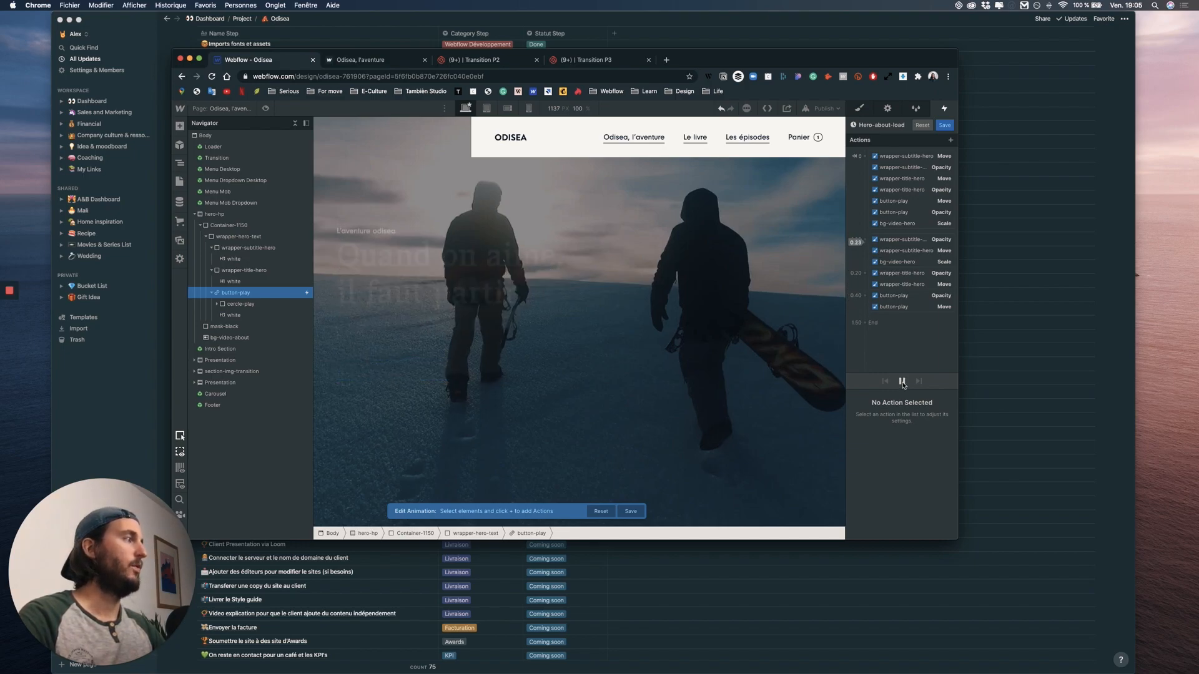
# - Retarget both bg-video-hero Scale actions to the bg-video-about element, play the animation and save it
pyautogui.click(904, 223)
pyautogui.click(913, 262)
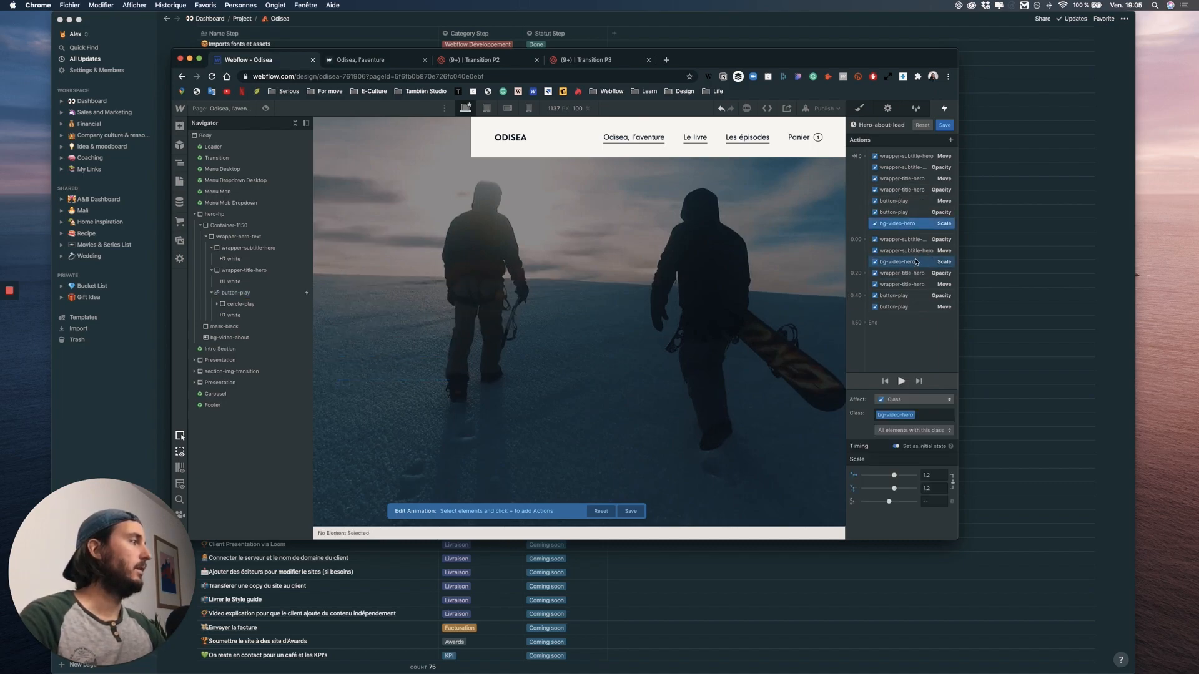
pyautogui.rightClick(913, 262)
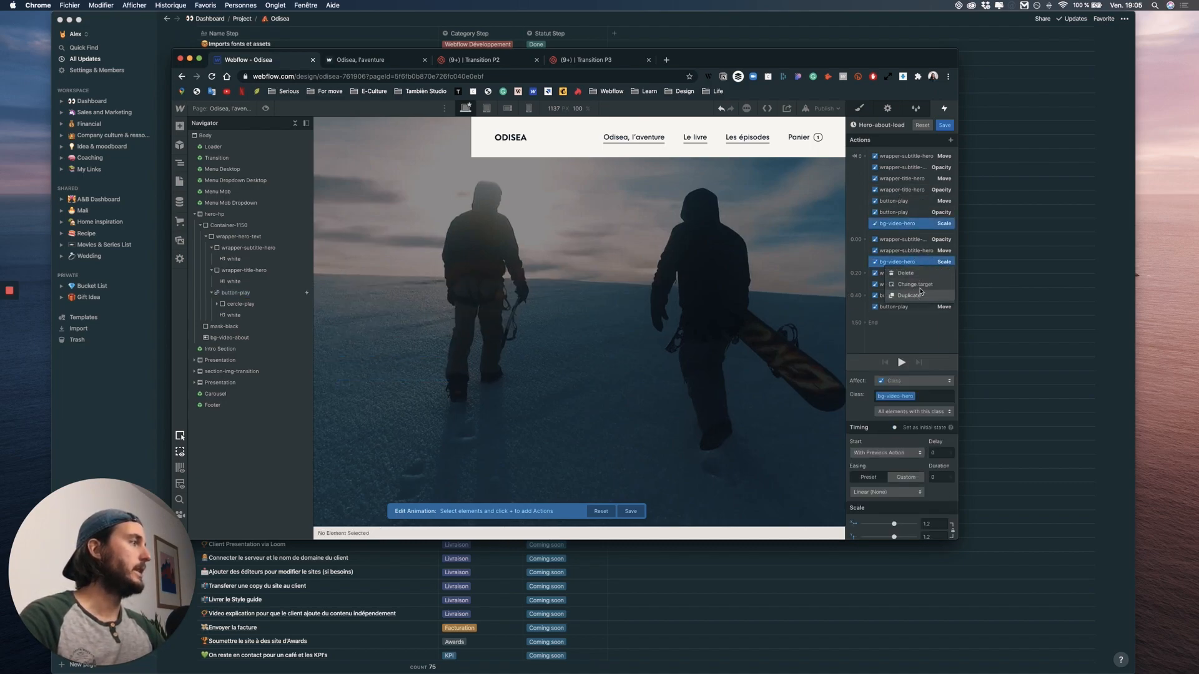
pyautogui.click(914, 285)
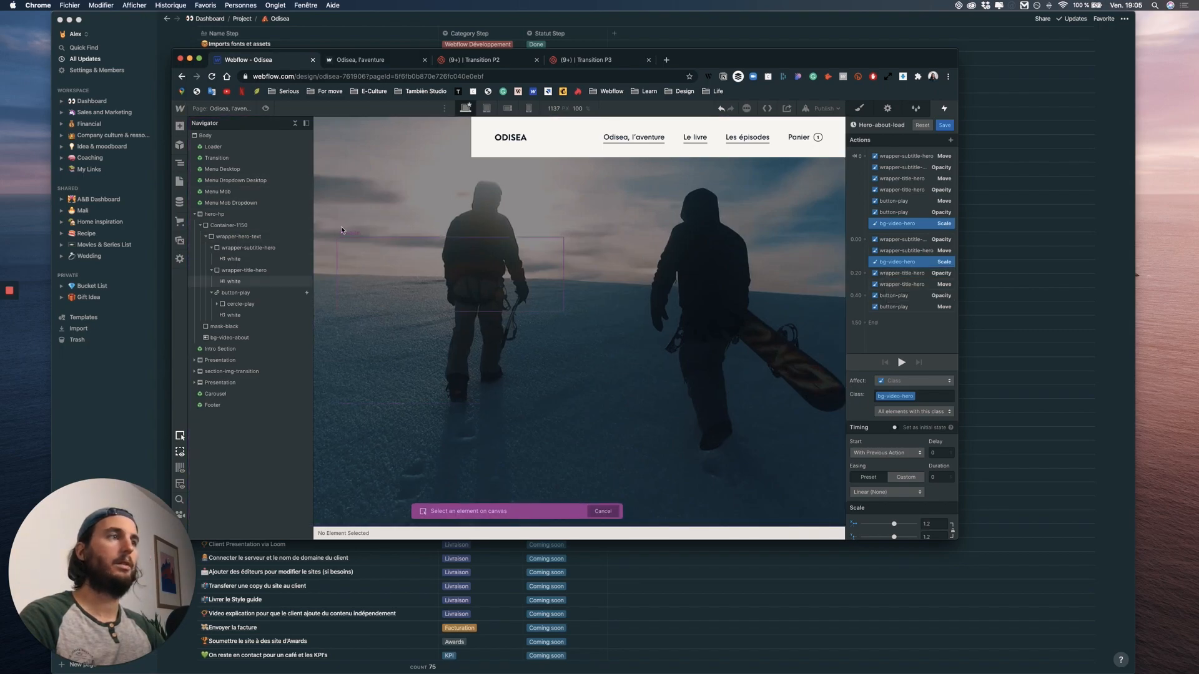
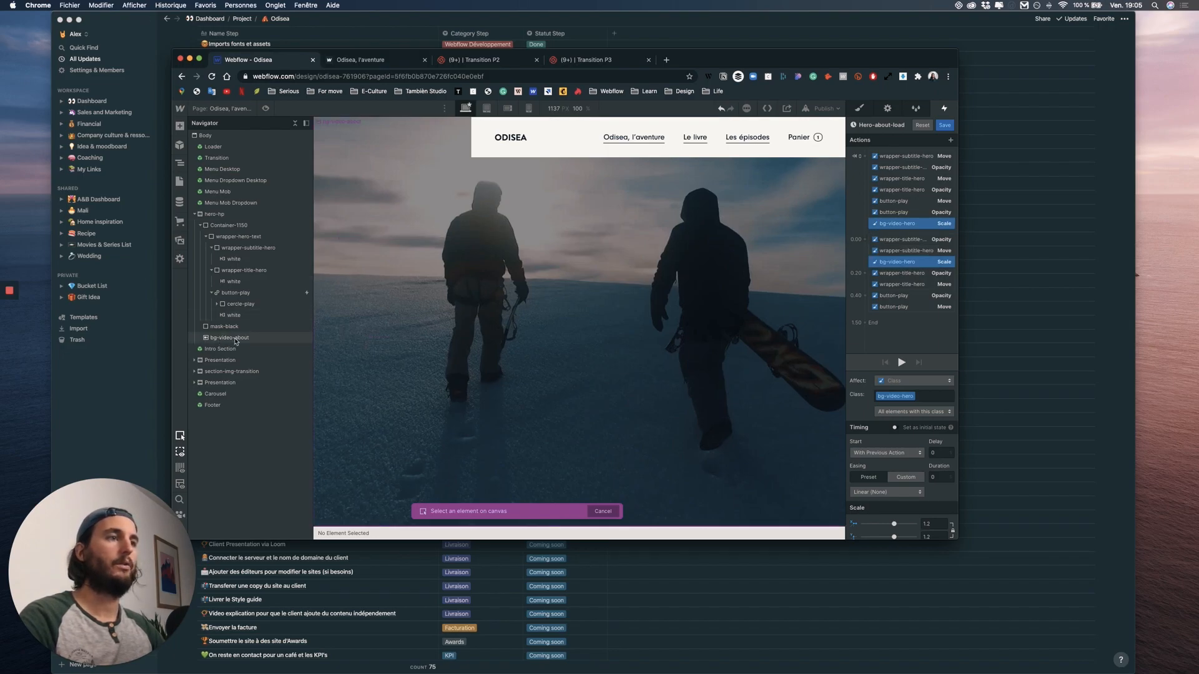
pyautogui.click(231, 338)
pyautogui.click(902, 374)
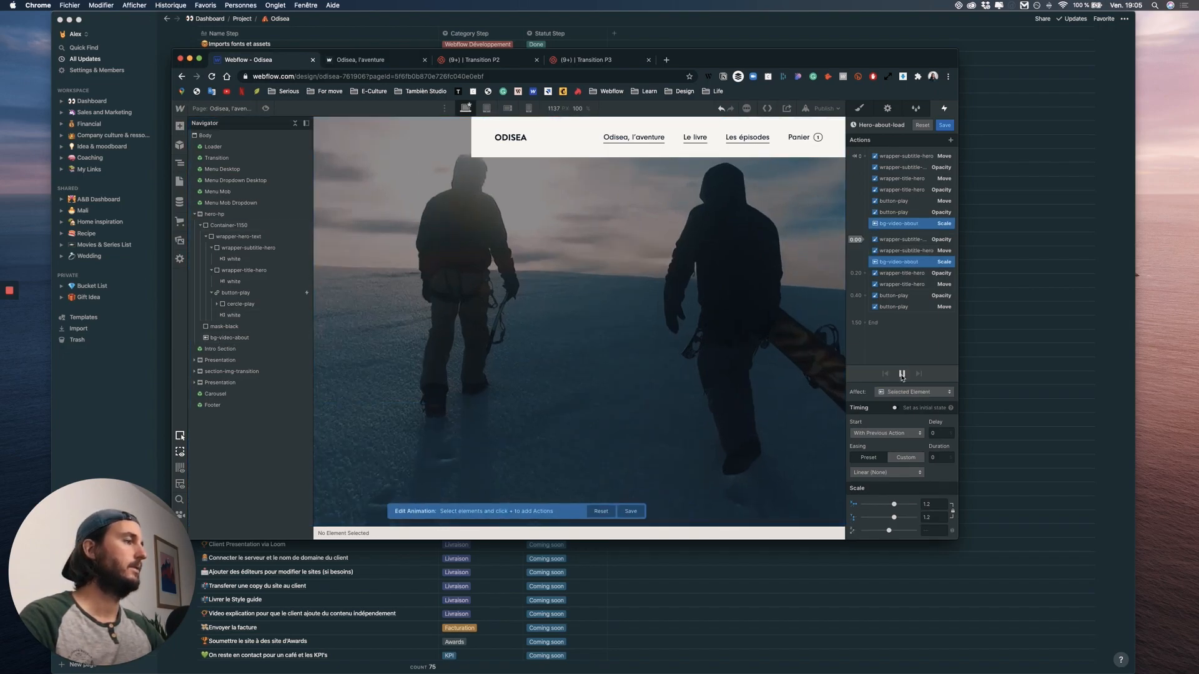
pyautogui.click(944, 125)
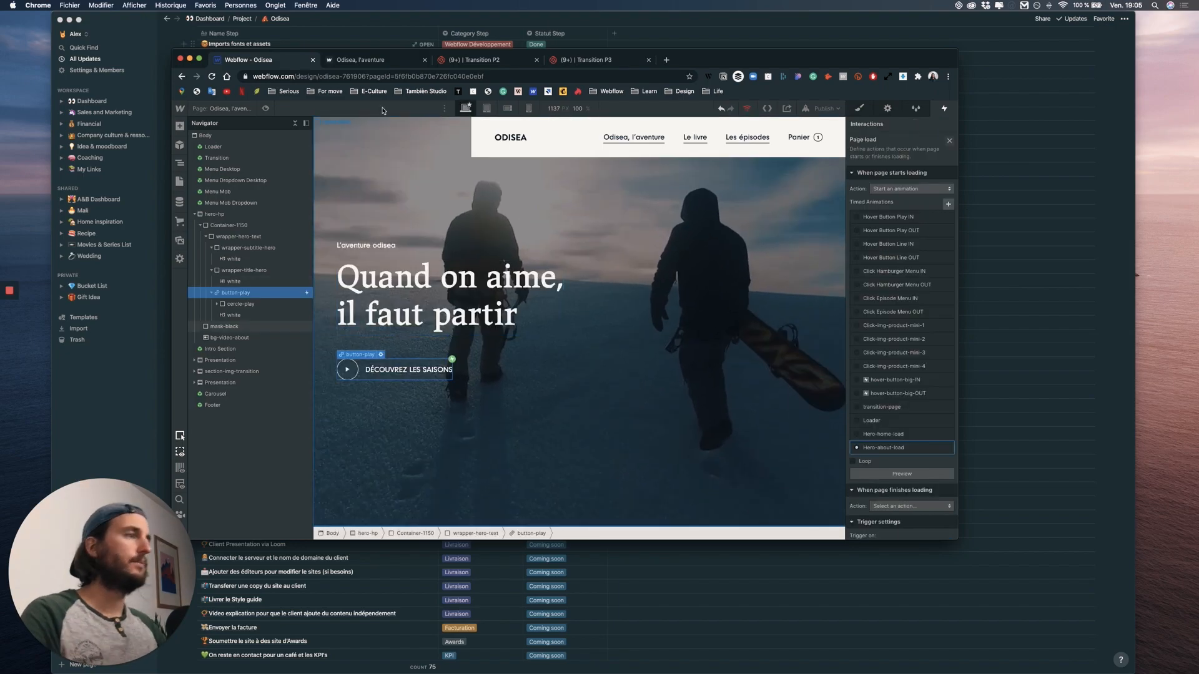
# - Preview the l'aventure page to check its hero load animation, leave the preview and open the list of pages
pyautogui.click(265, 109)
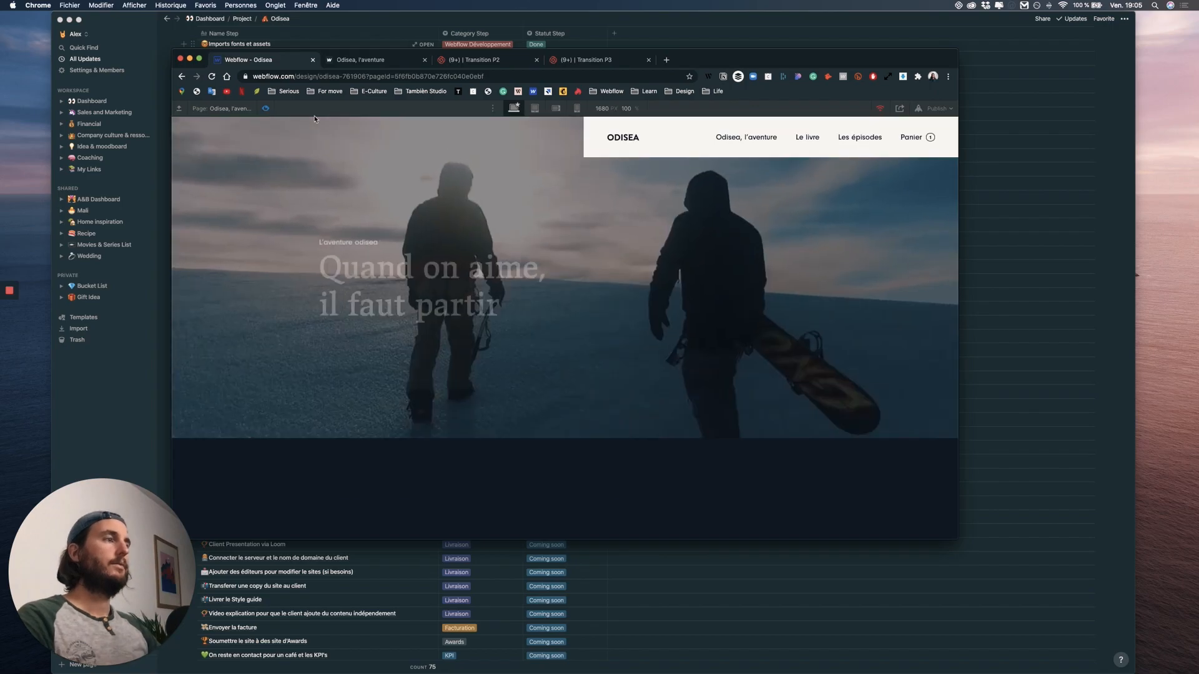
pyautogui.click(266, 110)
pyautogui.click(266, 110)
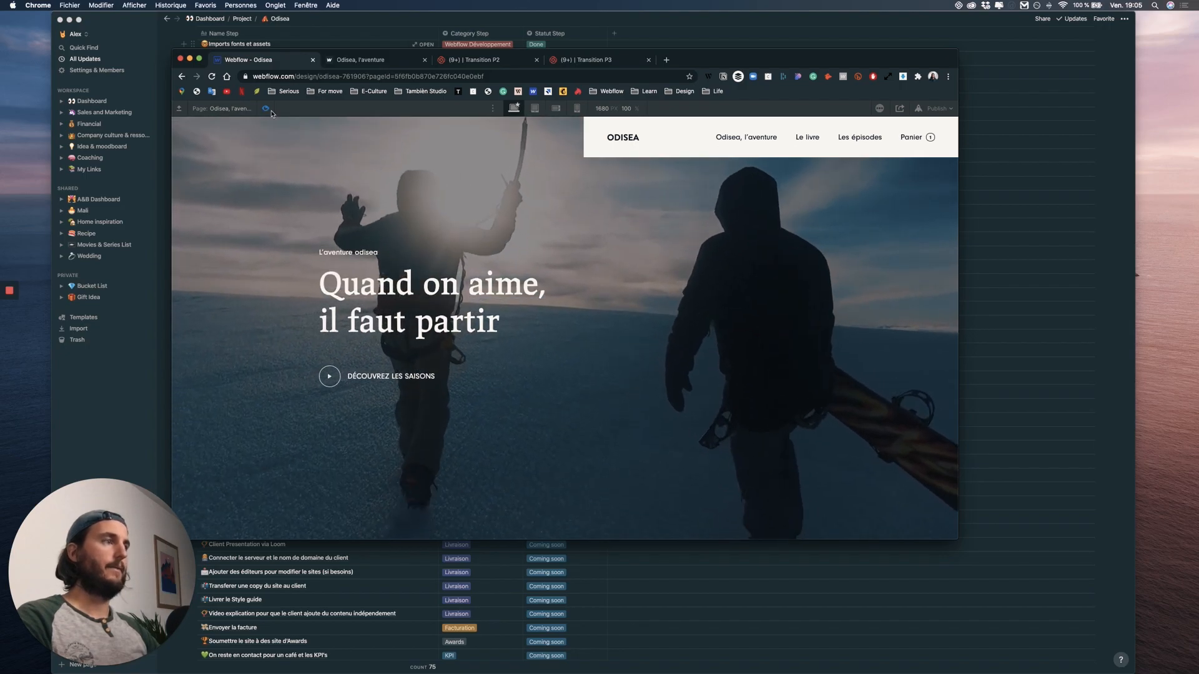
pyautogui.click(266, 110)
pyautogui.click(180, 181)
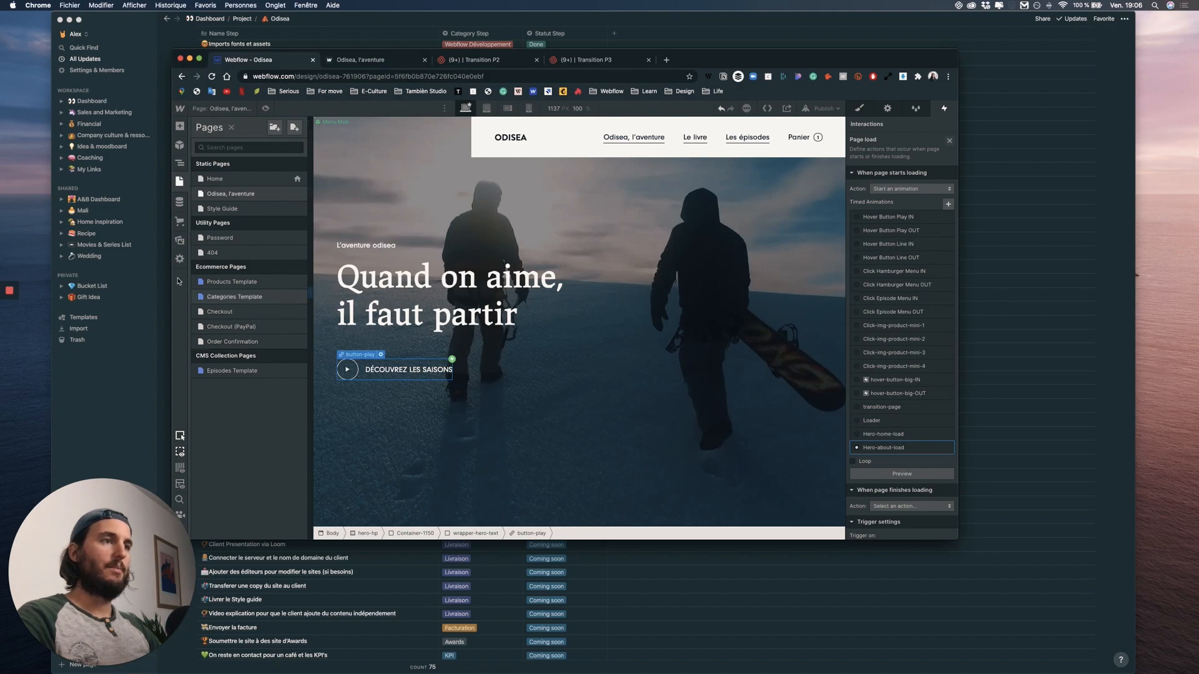
# - Switch to the Notion project list and set the status of Loader Home and Loader about to Done
pyautogui.hotkey('ctrl', 'Up')
pyautogui.click(442, 447)
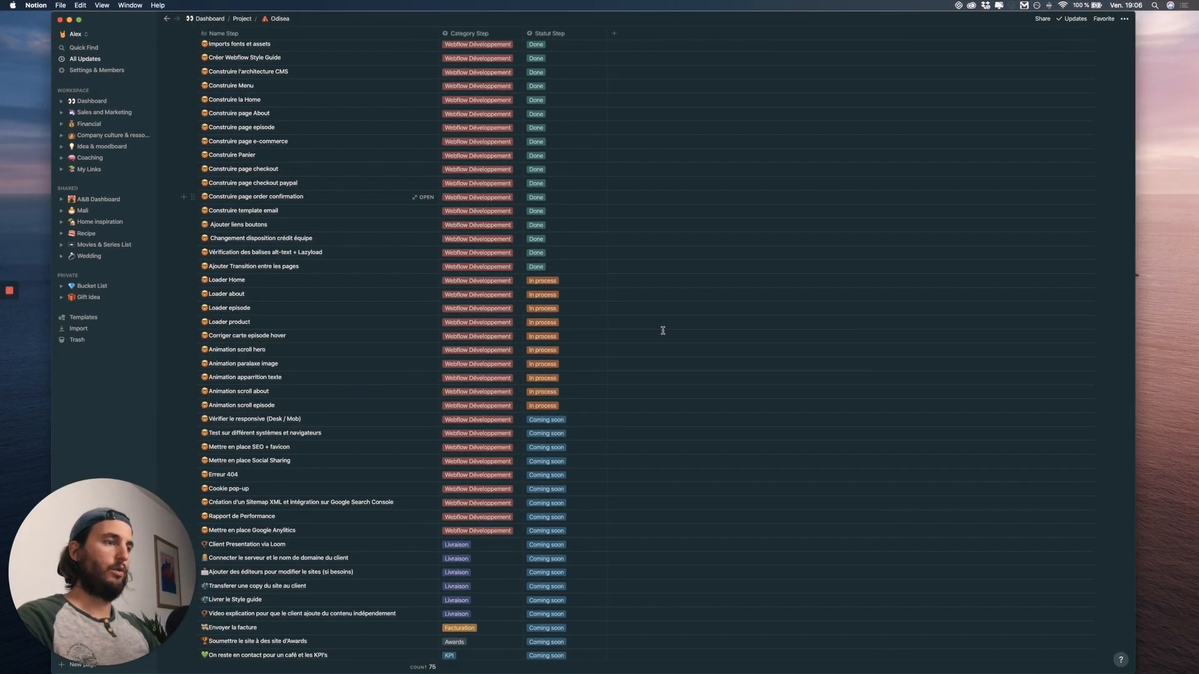
pyautogui.click(547, 281)
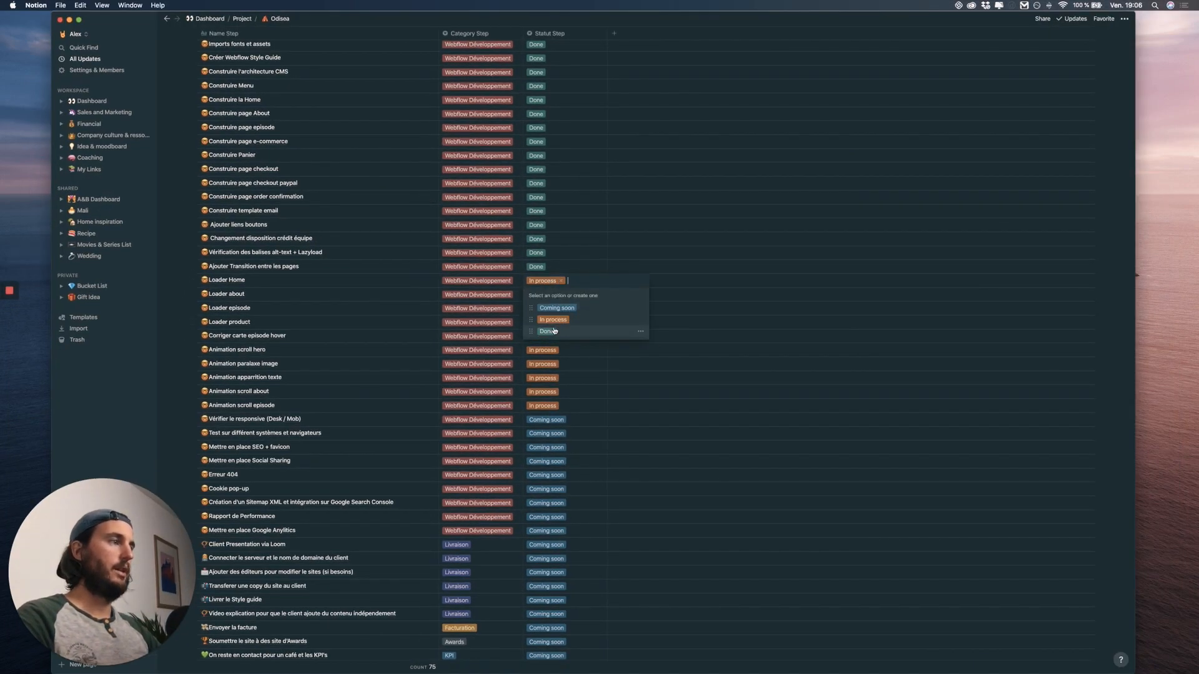
pyautogui.click(555, 332)
pyautogui.click(553, 295)
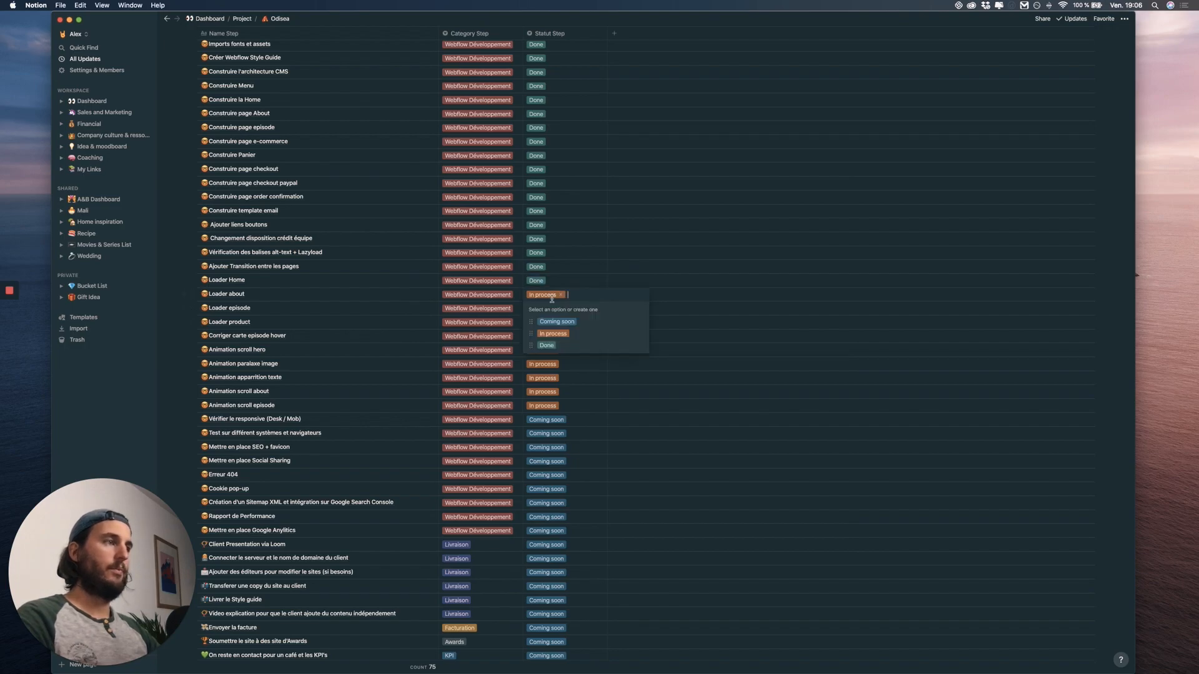
pyautogui.click(553, 346)
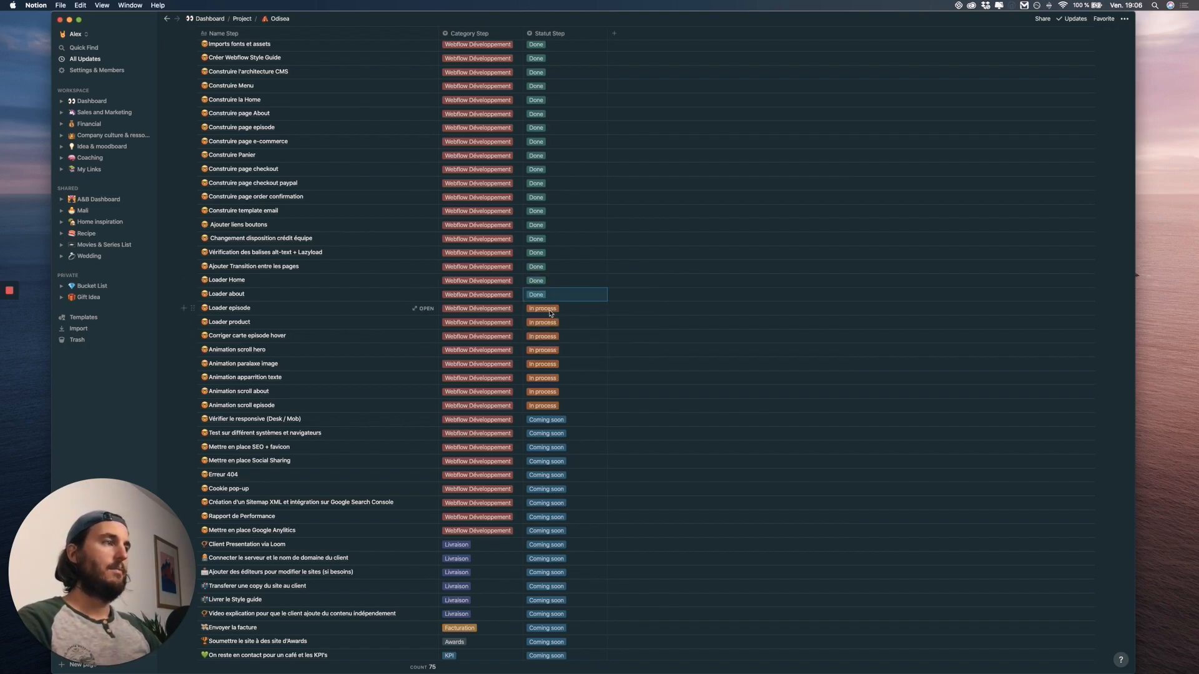
# - Switch back to Webflow and open the Episodes Template page
pyautogui.hotkey('ctrl', 'Up')
pyautogui.click(512, 225)
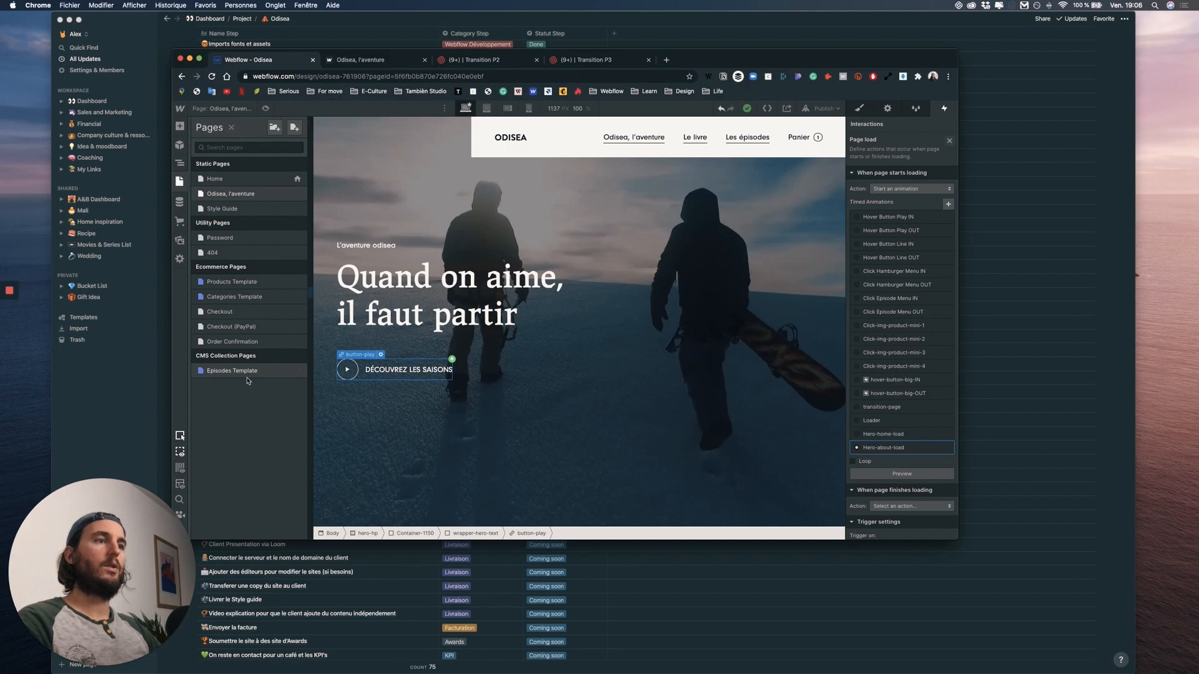
pyautogui.click(261, 373)
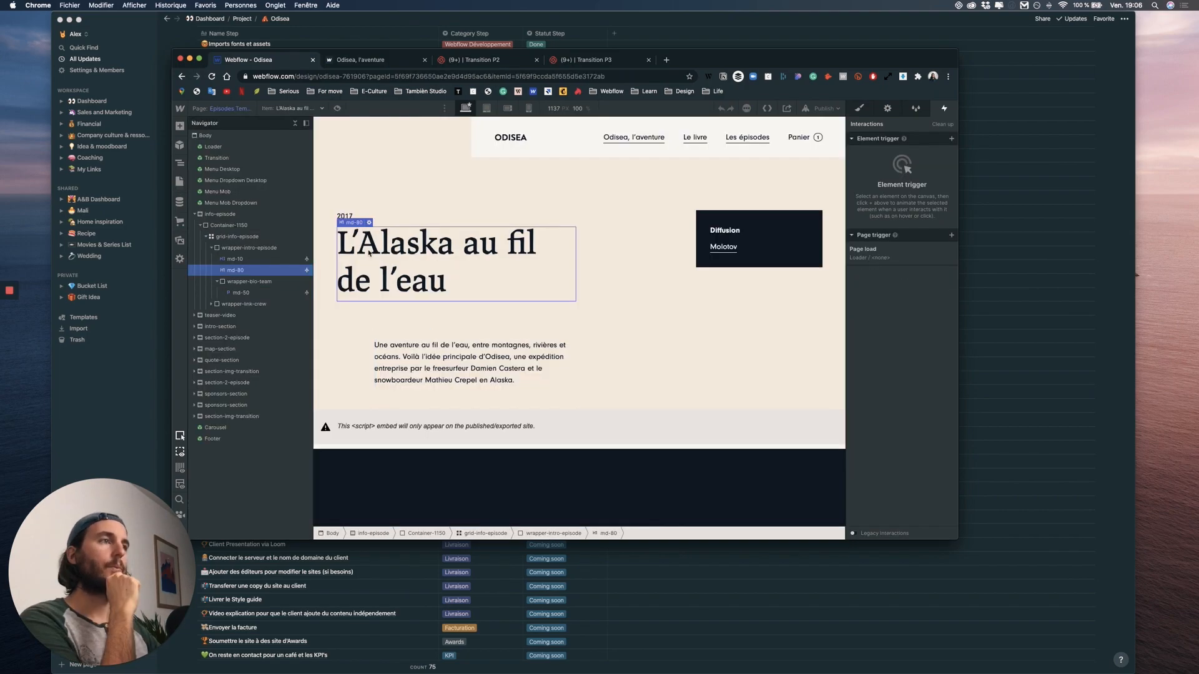
# - Add two div blocks to wrapper-intro-episode, one above the year heading and one above the episode title
pyautogui.click(180, 127)
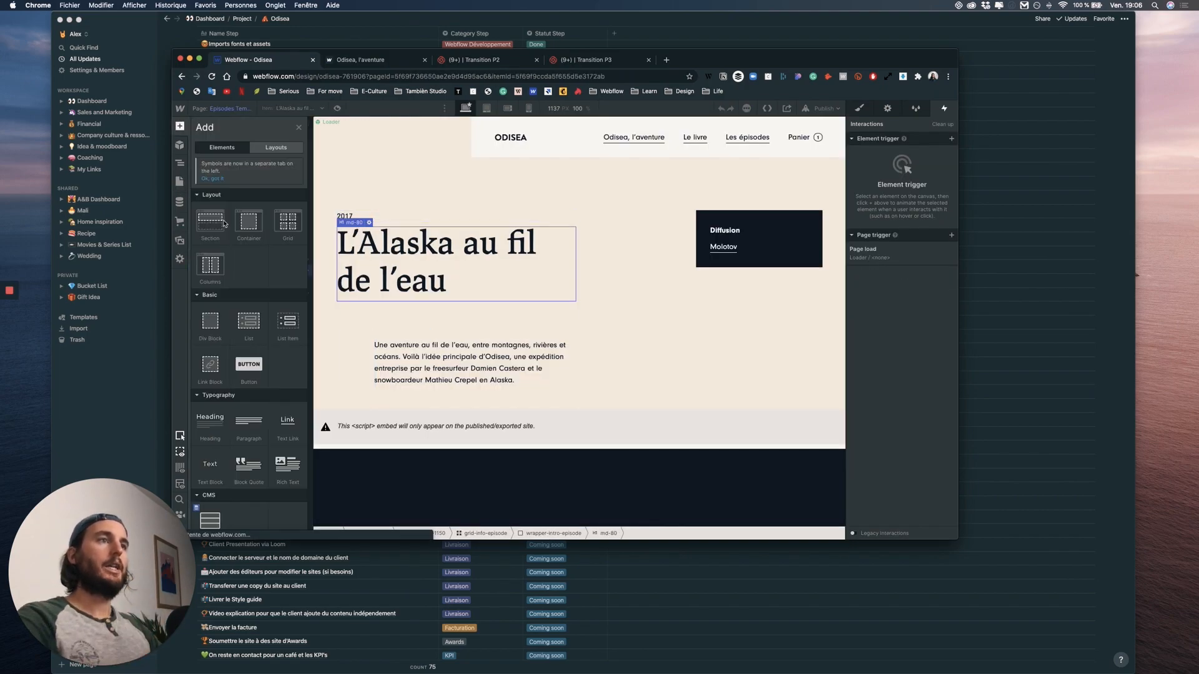
pyautogui.moveTo(314, 270); pyautogui.dragTo(238, 254)
pyautogui.press('super+c')
pyautogui.press('super+v')
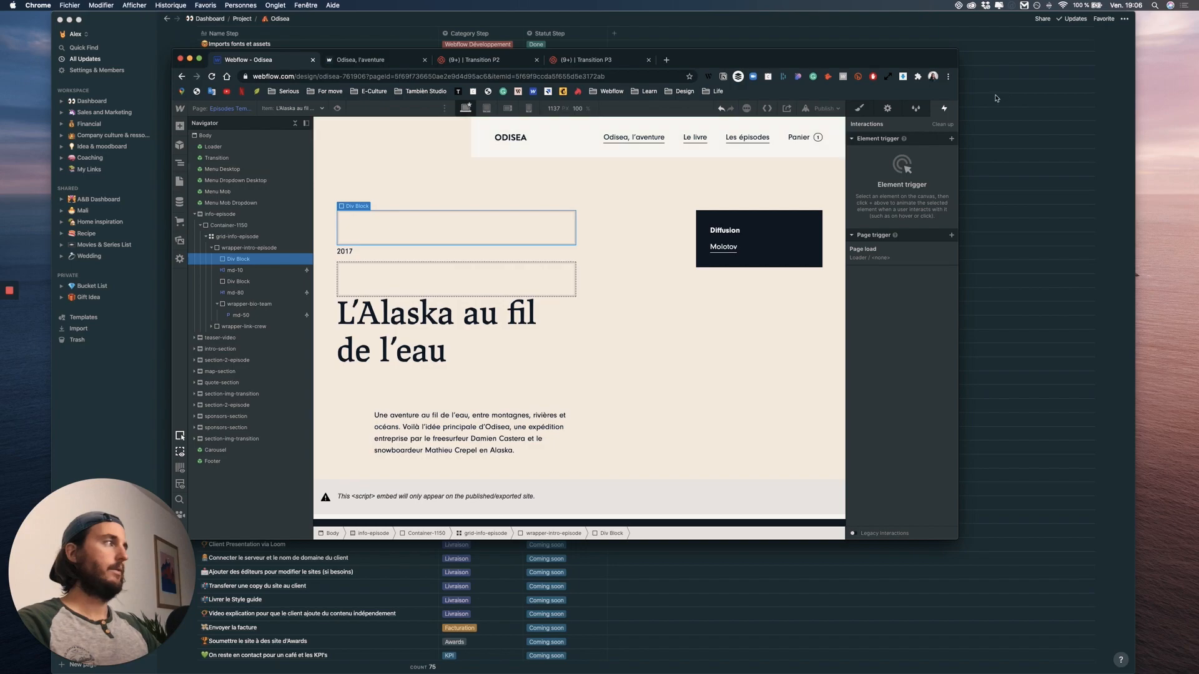
# - Enter a class name beginning with wrapper-su for the div block above the year heading
pyautogui.press('s')
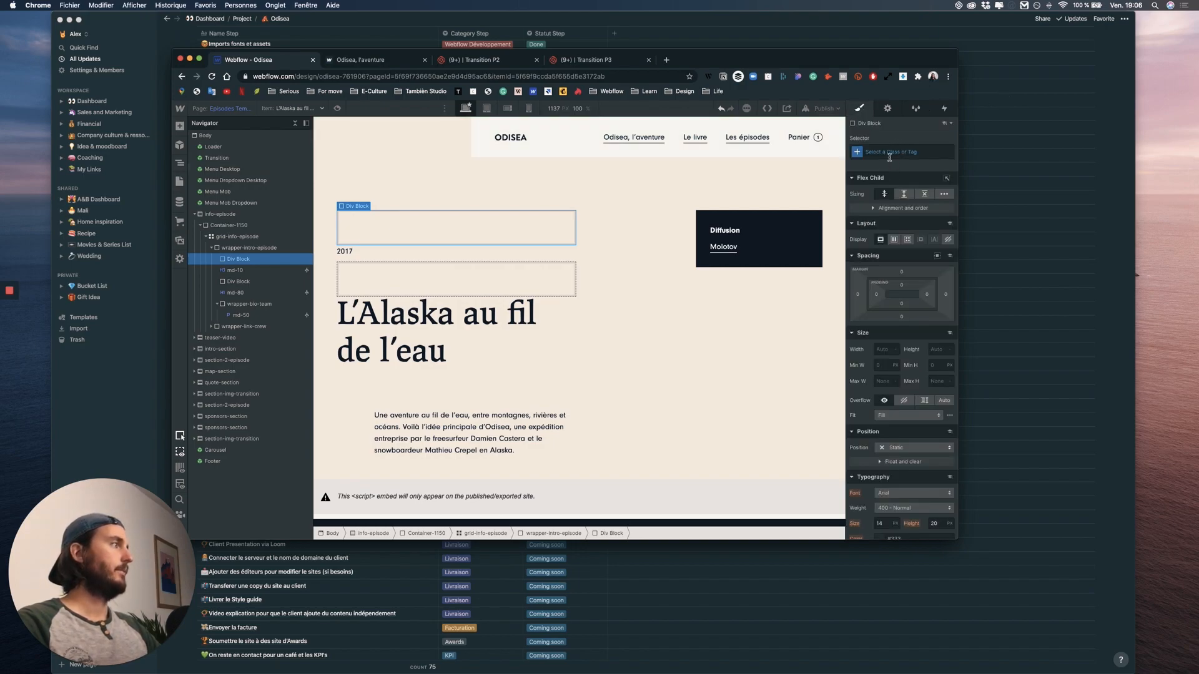
pyautogui.click(889, 153)
pyautogui.write('wrap')
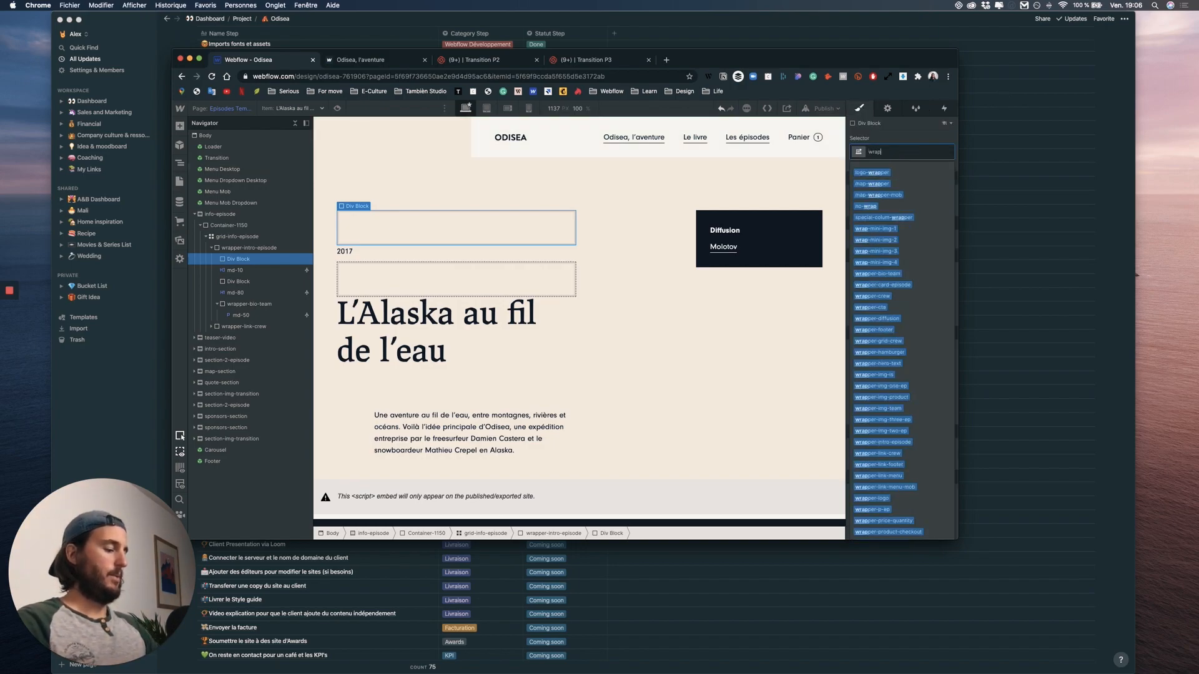
pyautogui.write('per-su')
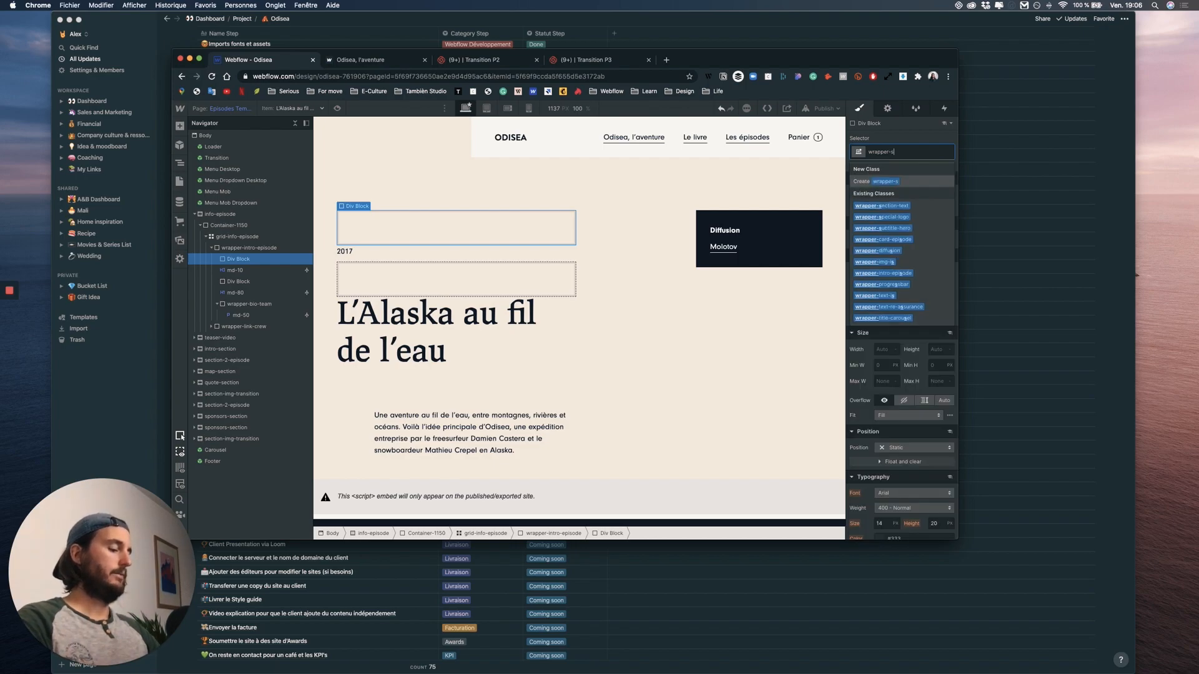
# - Assign the class wrapper-subtitle-hero to the upper empty div block and wrapper-title-hero to the lower one
pyautogui.press('Down')
pyautogui.press('Return')
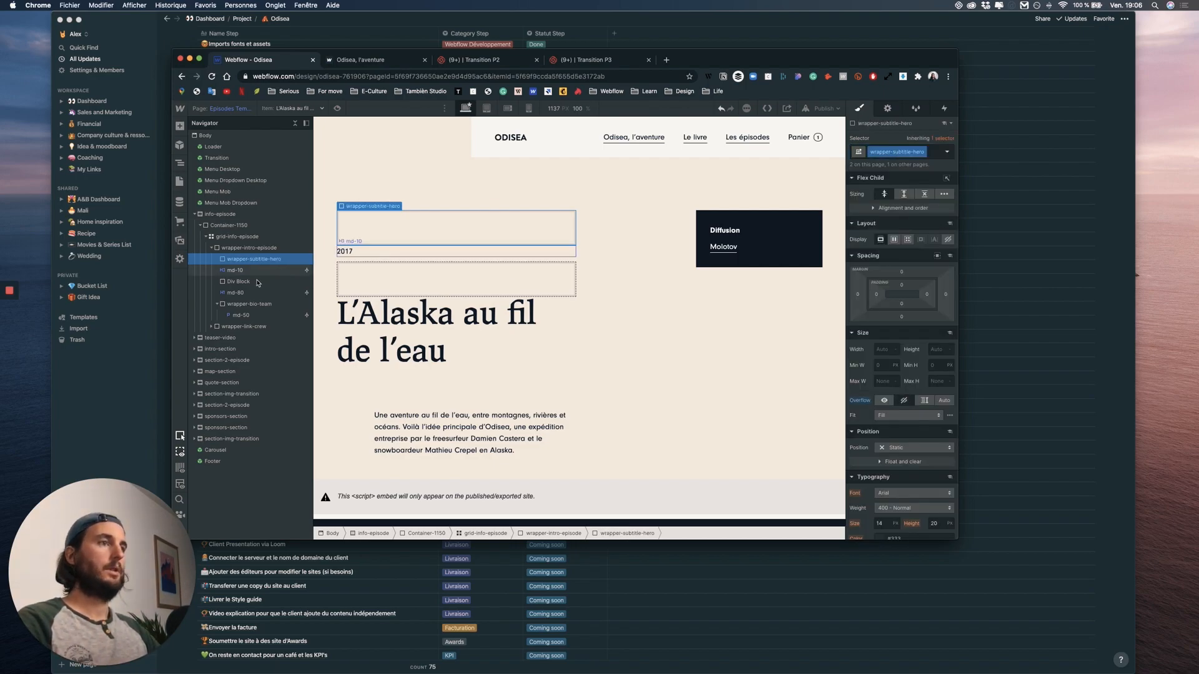
pyautogui.click(456, 279)
pyautogui.click(918, 152)
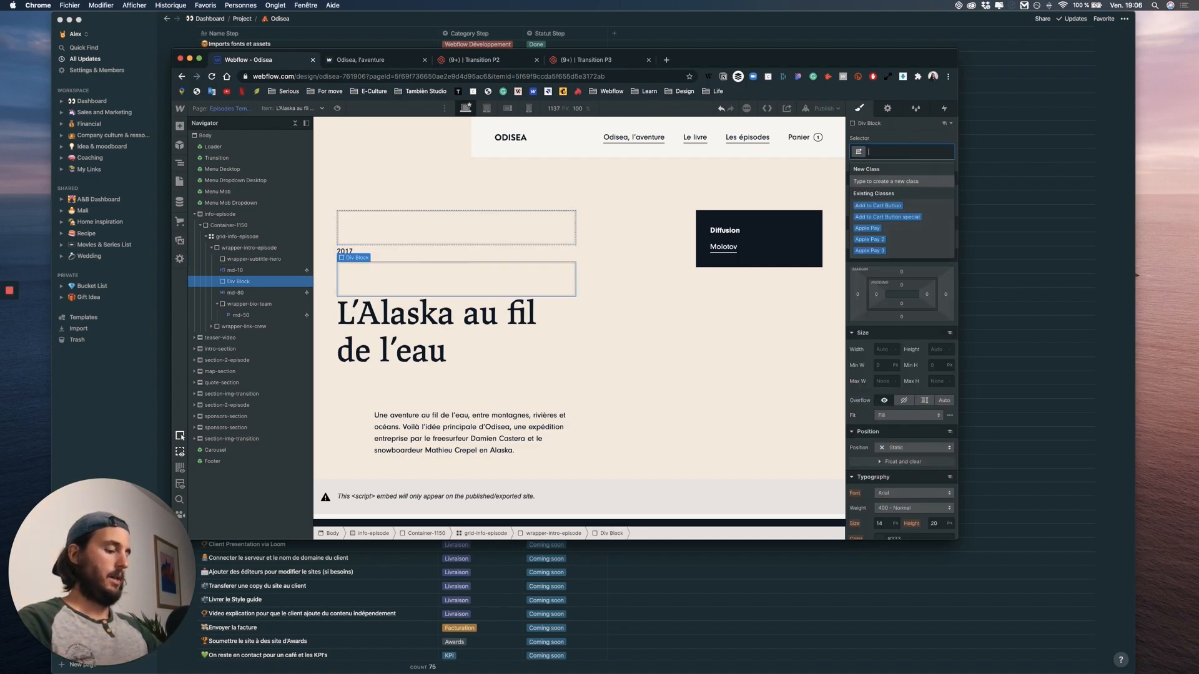
pyautogui.write('wrapper-tit')
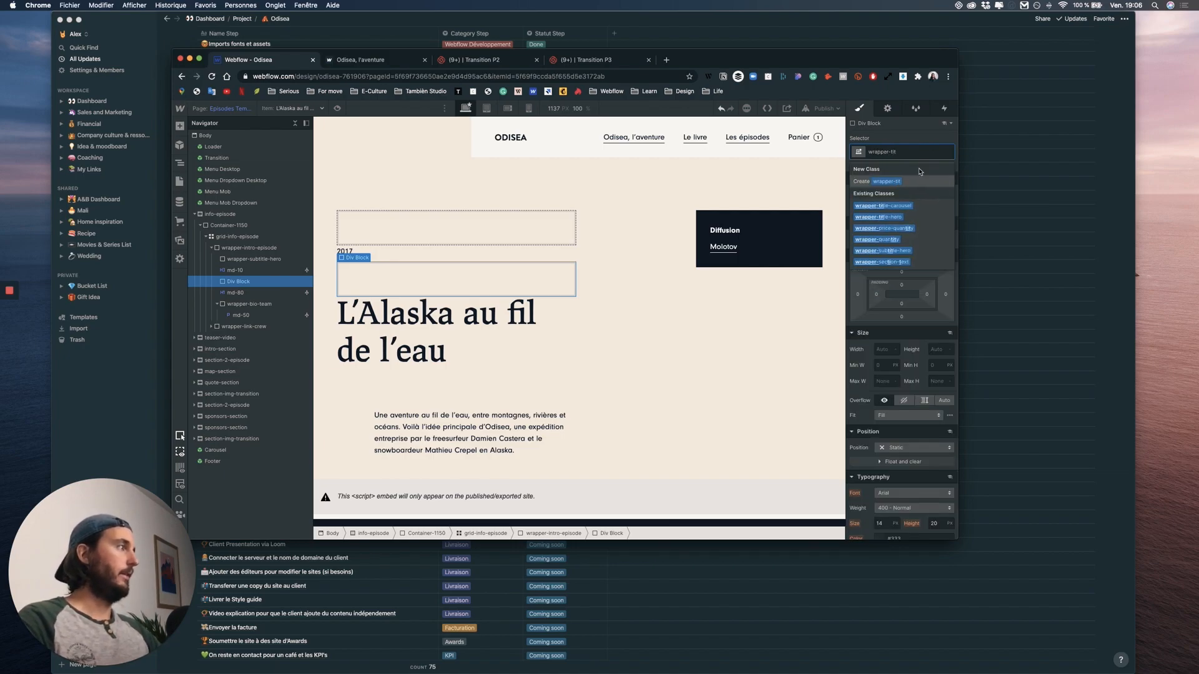
pyautogui.click(897, 218)
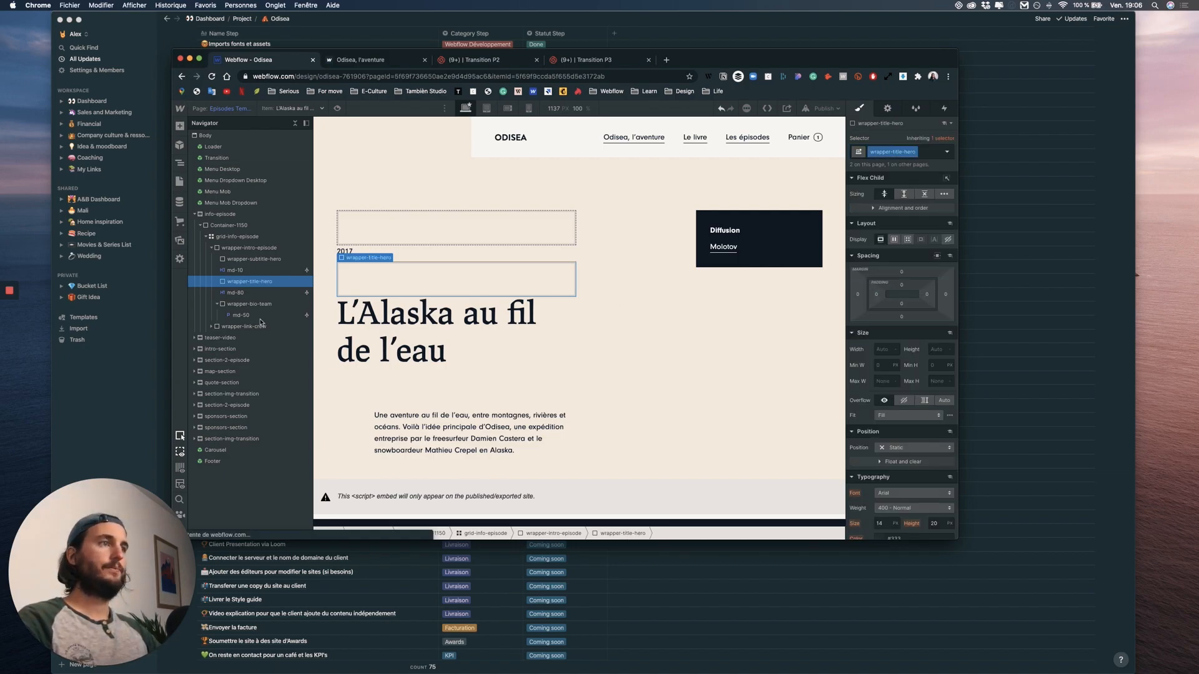
# - Nest the 2017 heading inside wrapper-subtitle-hero and the episode title heading inside wrapper-title-hero
pyautogui.moveTo(246, 270)
pyautogui.mouseDown()
pyautogui.moveTo(246, 259)
pyautogui.moveTo(243, 282)
pyautogui.mouseUp()
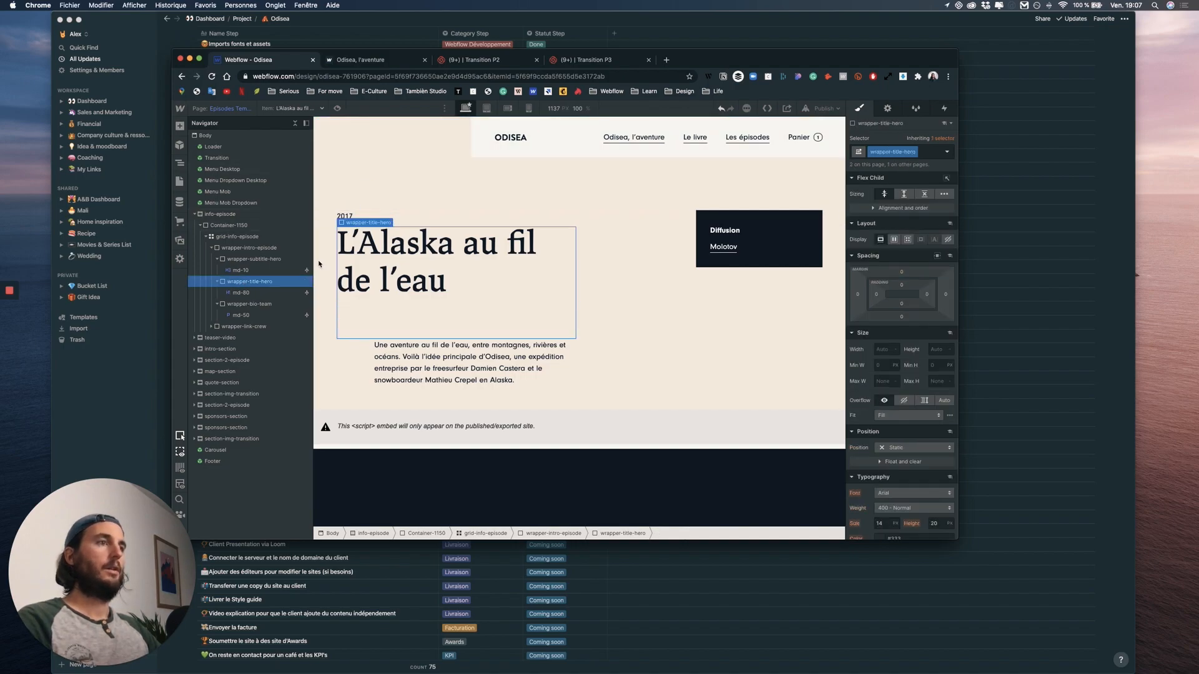
pyautogui.click(241, 282)
# - Remove the md-80 class from the episode title heading and the md-10 class from the 2017 heading
pyautogui.click(241, 292)
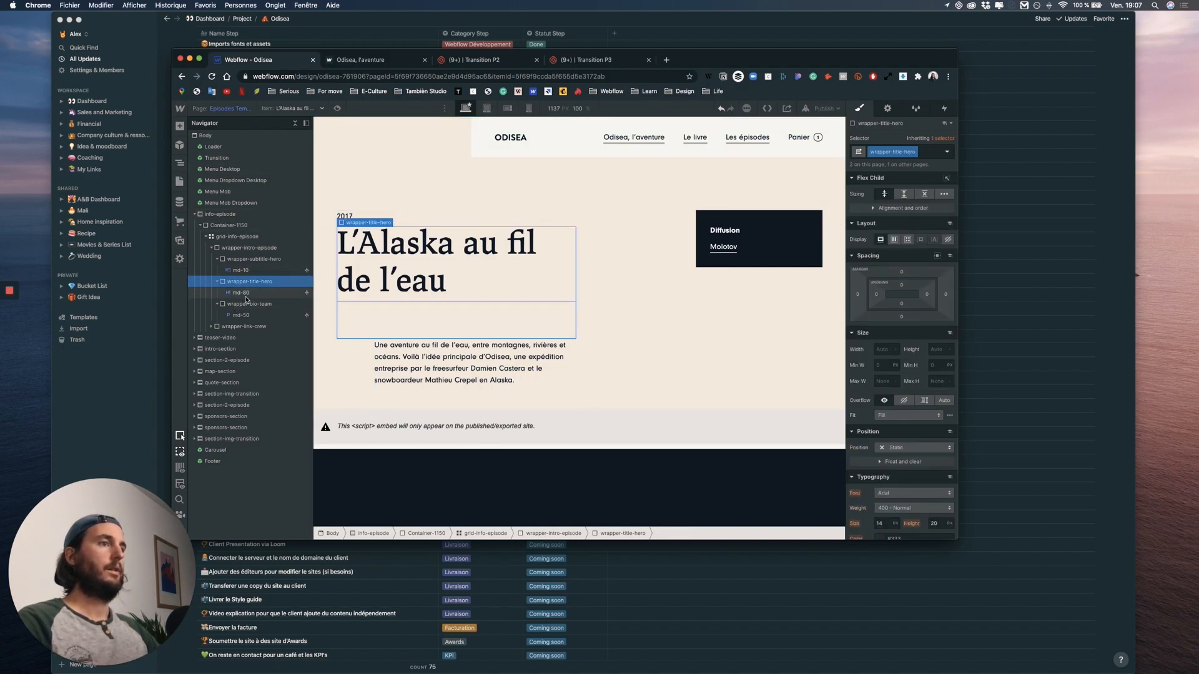
pyautogui.click(916, 153)
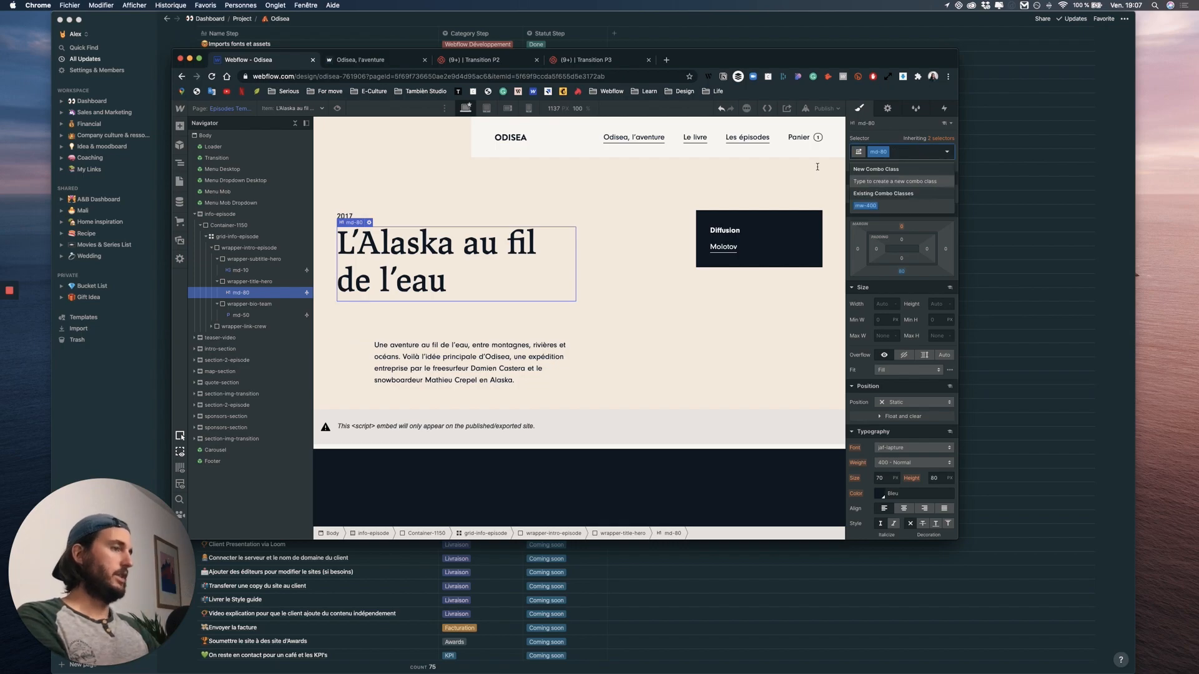
pyautogui.press('BackSpace')
pyautogui.click(241, 271)
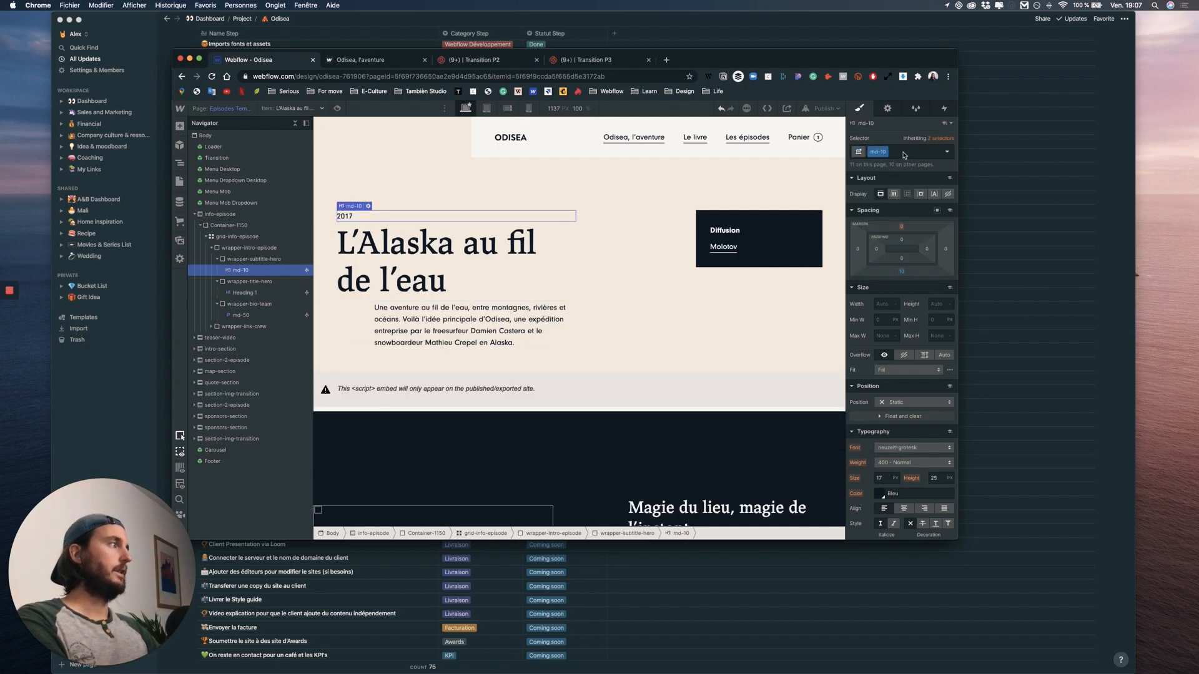
pyautogui.click(903, 155)
pyautogui.press('BackSpace')
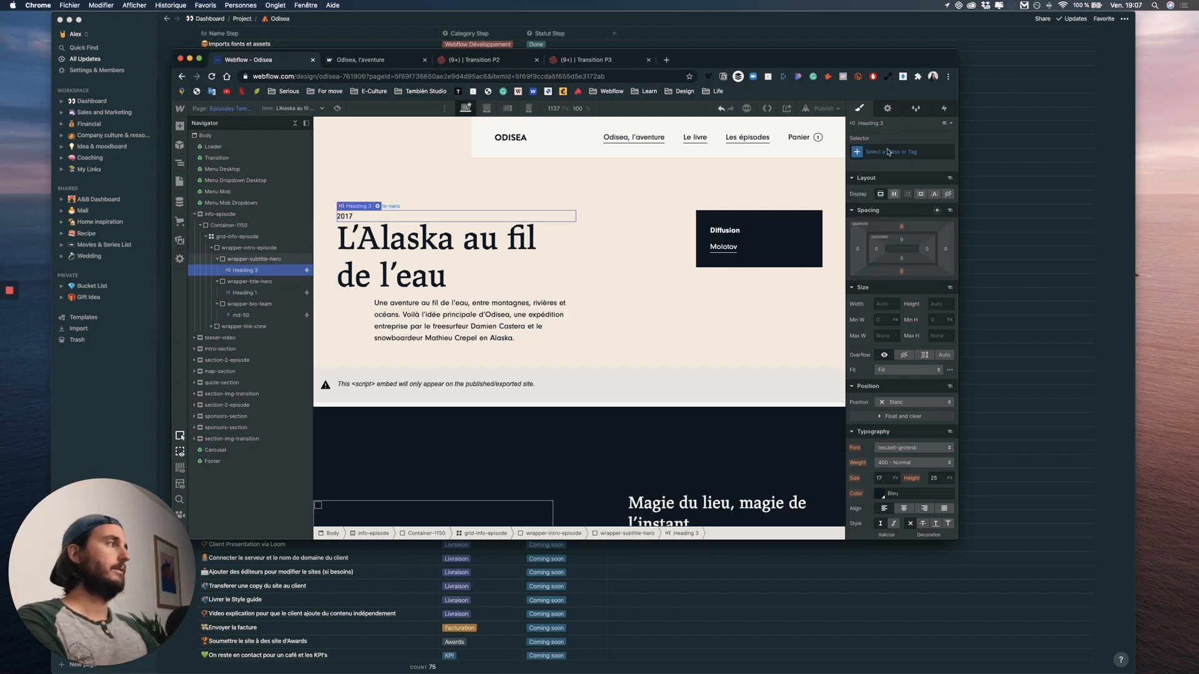
# - Add the combo class md-20 to wrapper-subtitle-hero and md-50 to wrapper-title-hero
pyautogui.click(933, 154)
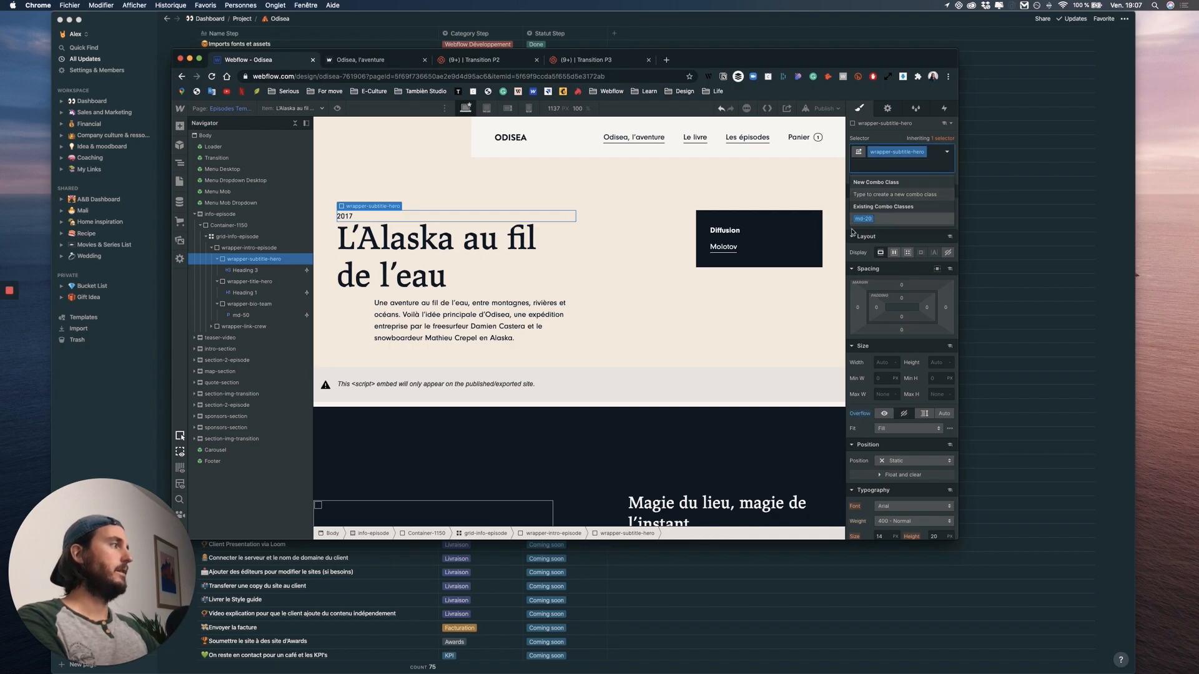
pyautogui.click(239, 282)
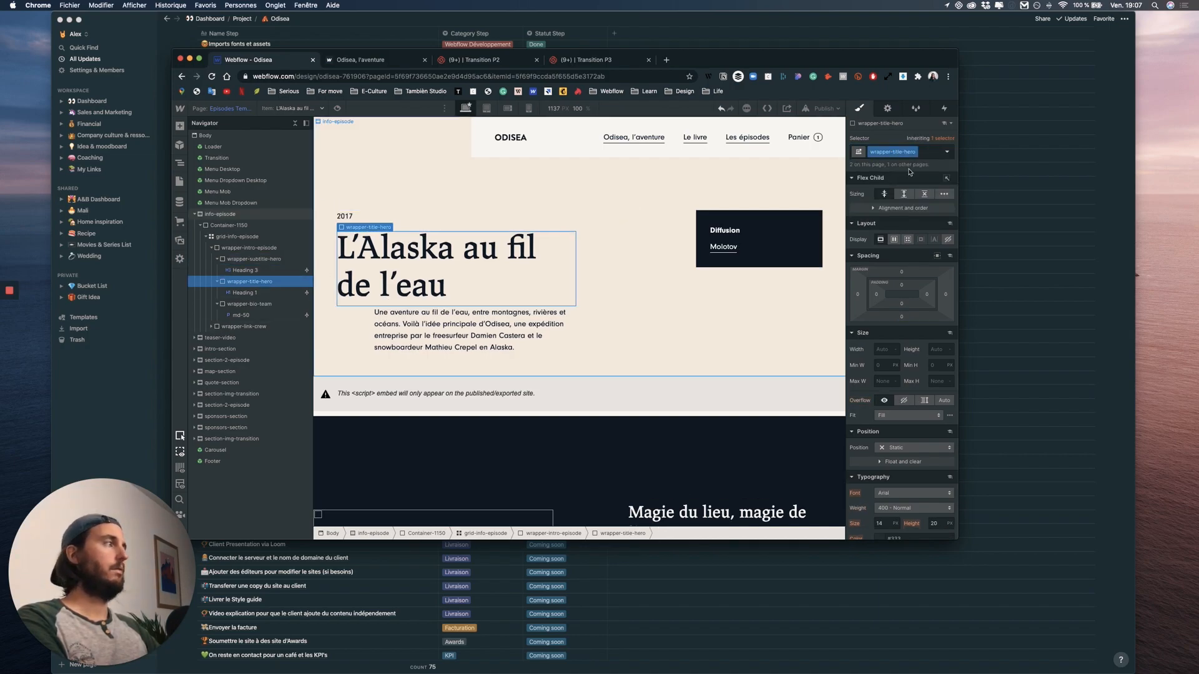
pyautogui.click(926, 155)
pyautogui.click(873, 205)
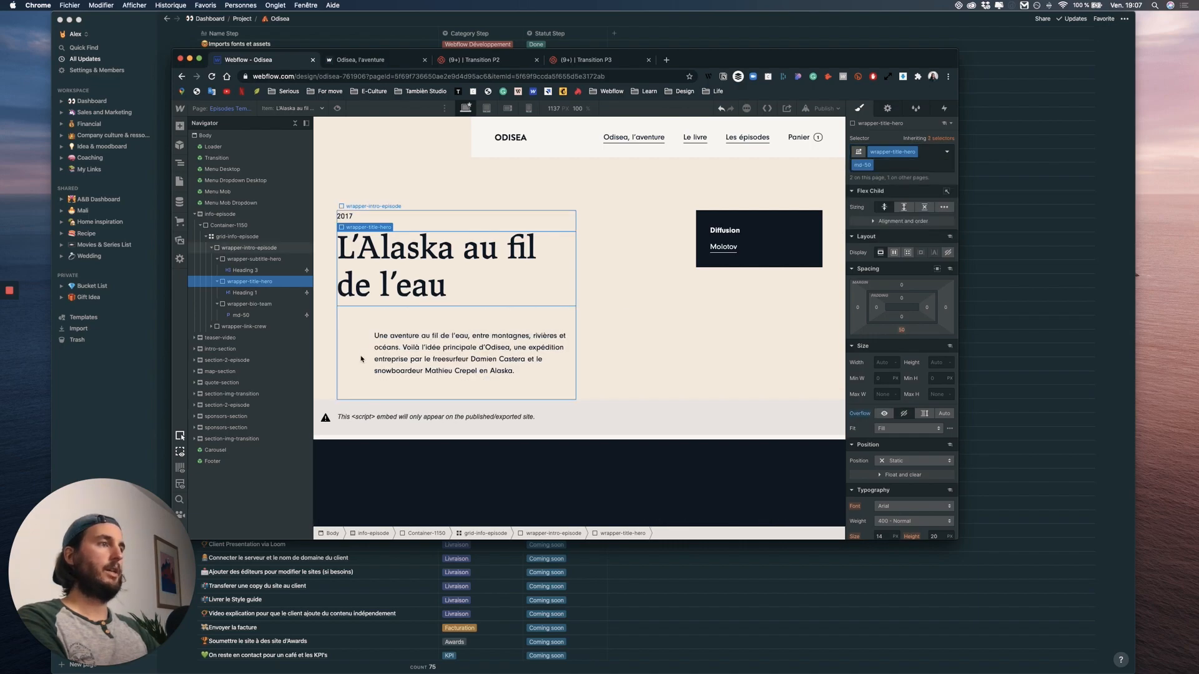
# - Inspect the wrapper around the episode description and the Diffusion block
pyautogui.click(511, 348)
pyautogui.click(254, 304)
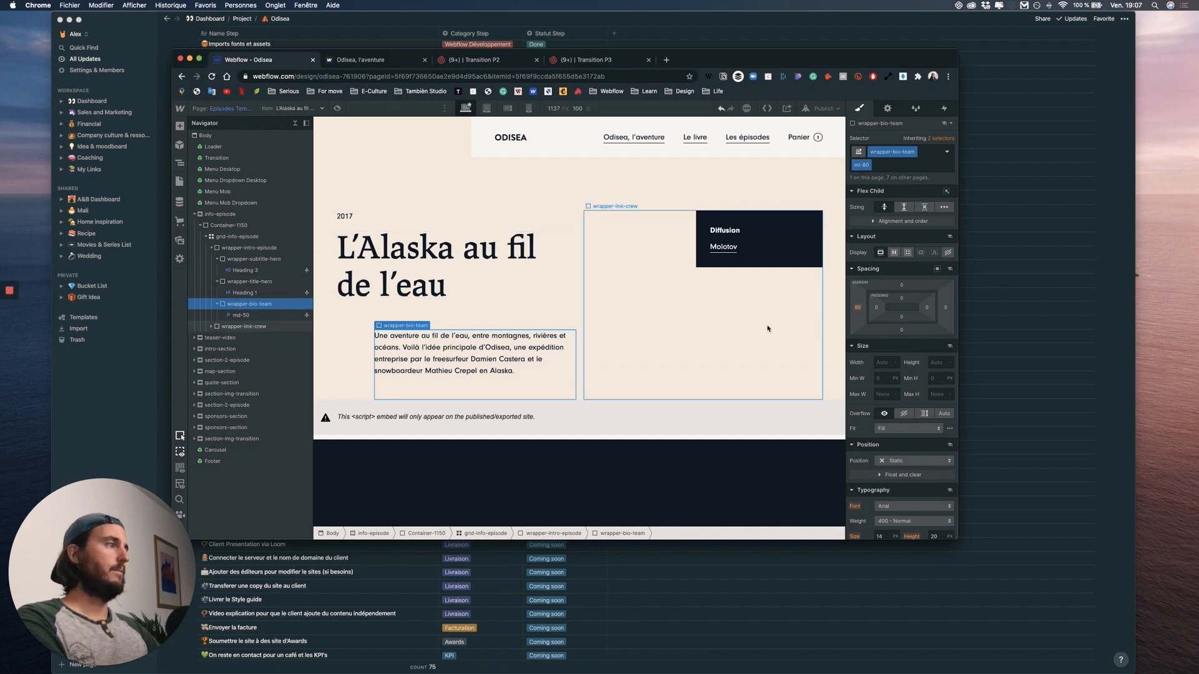
pyautogui.click(761, 233)
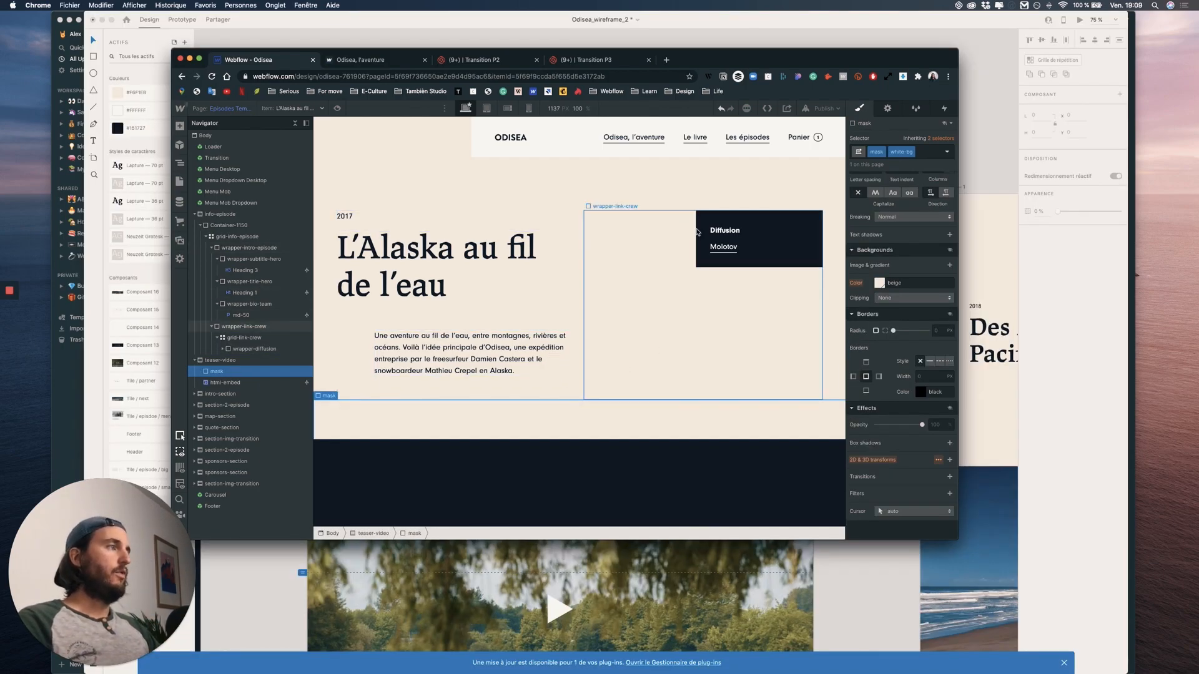
# - Add a page load trigger that starts an animation when the page starts loading
pyautogui.click(944, 110)
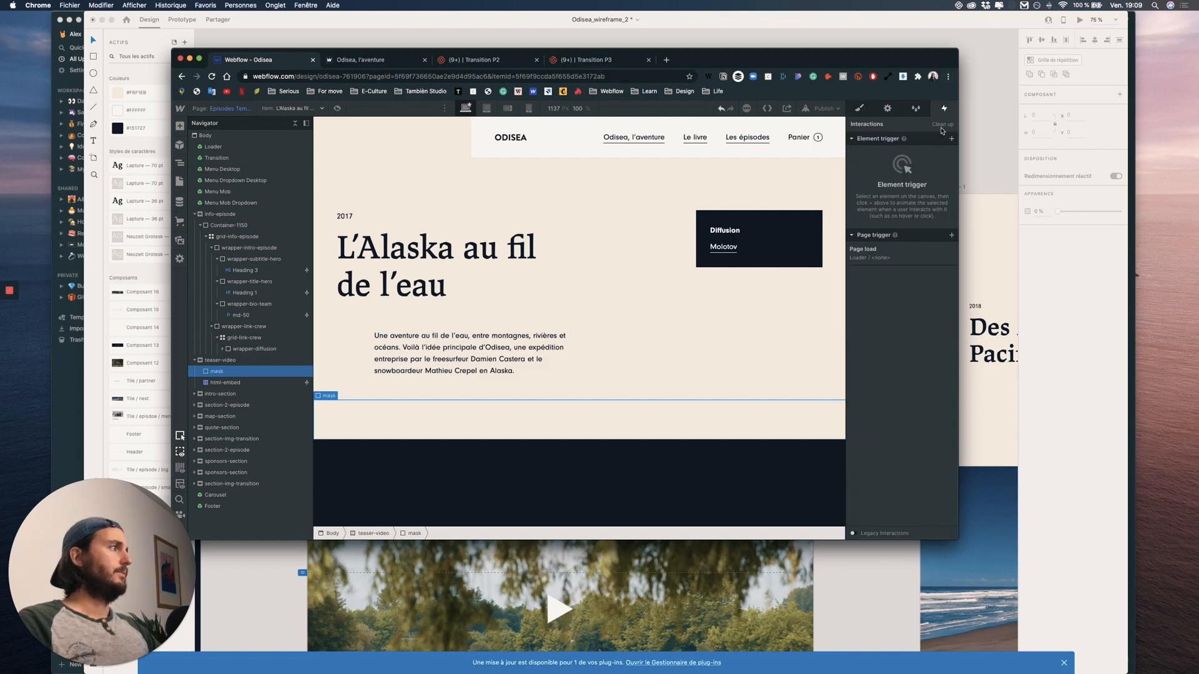
pyautogui.click(951, 235)
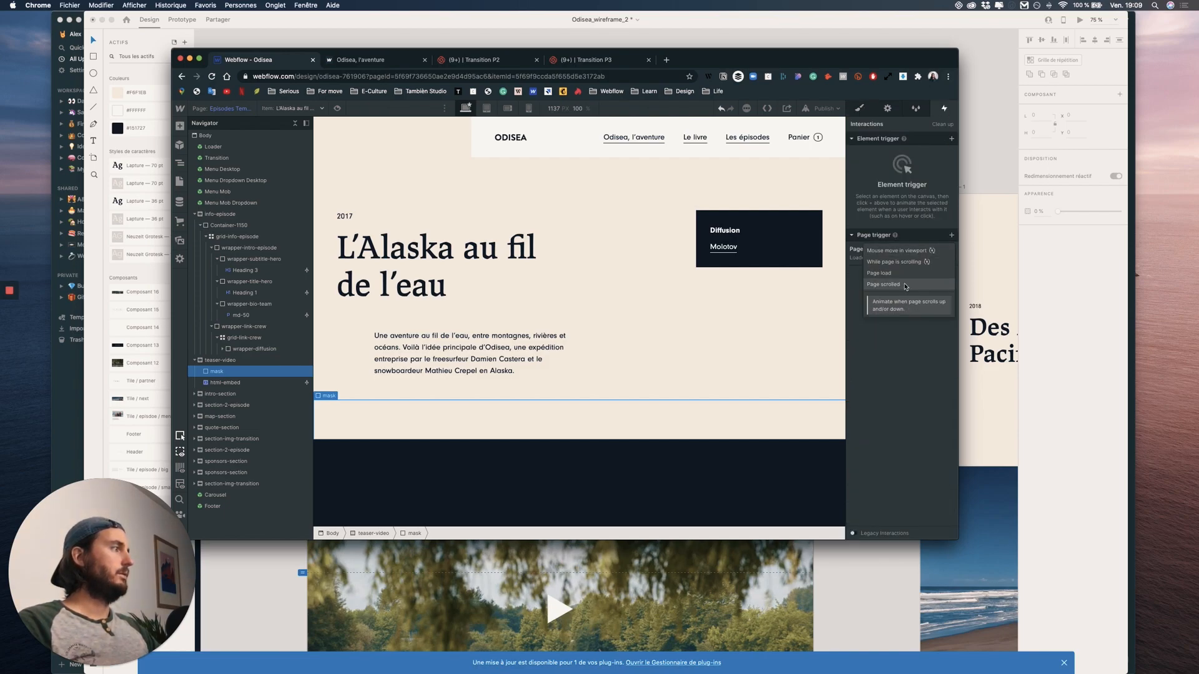
pyautogui.click(904, 274)
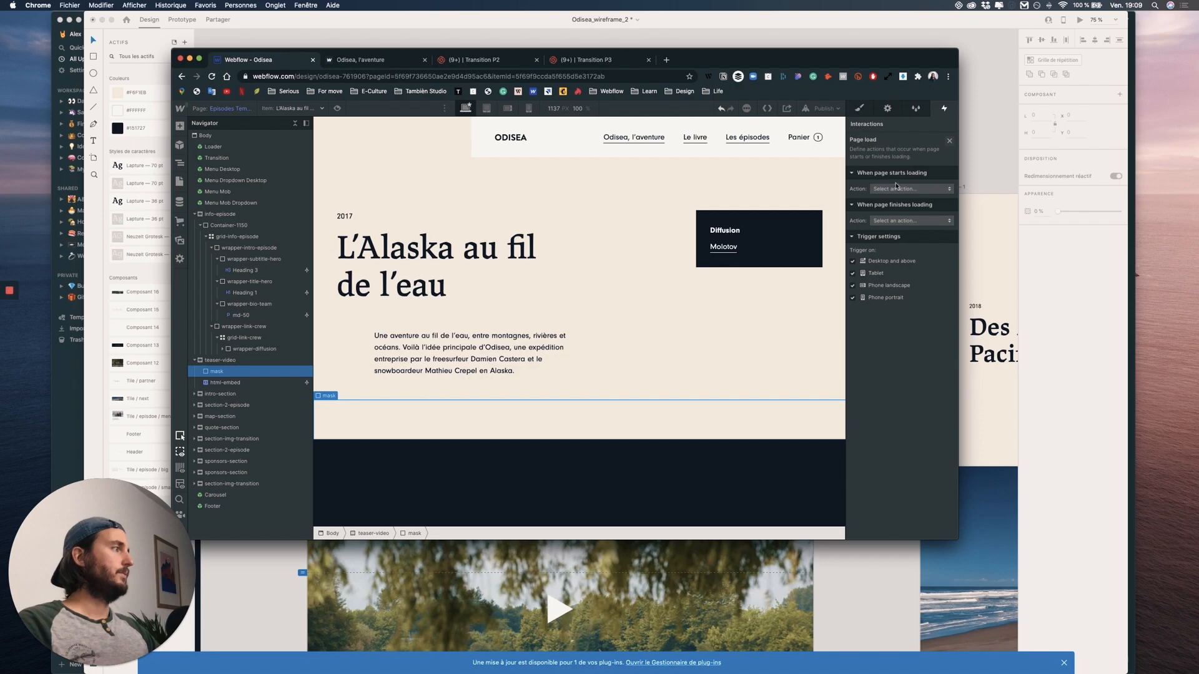
pyautogui.click(905, 190)
pyautogui.press('Return')
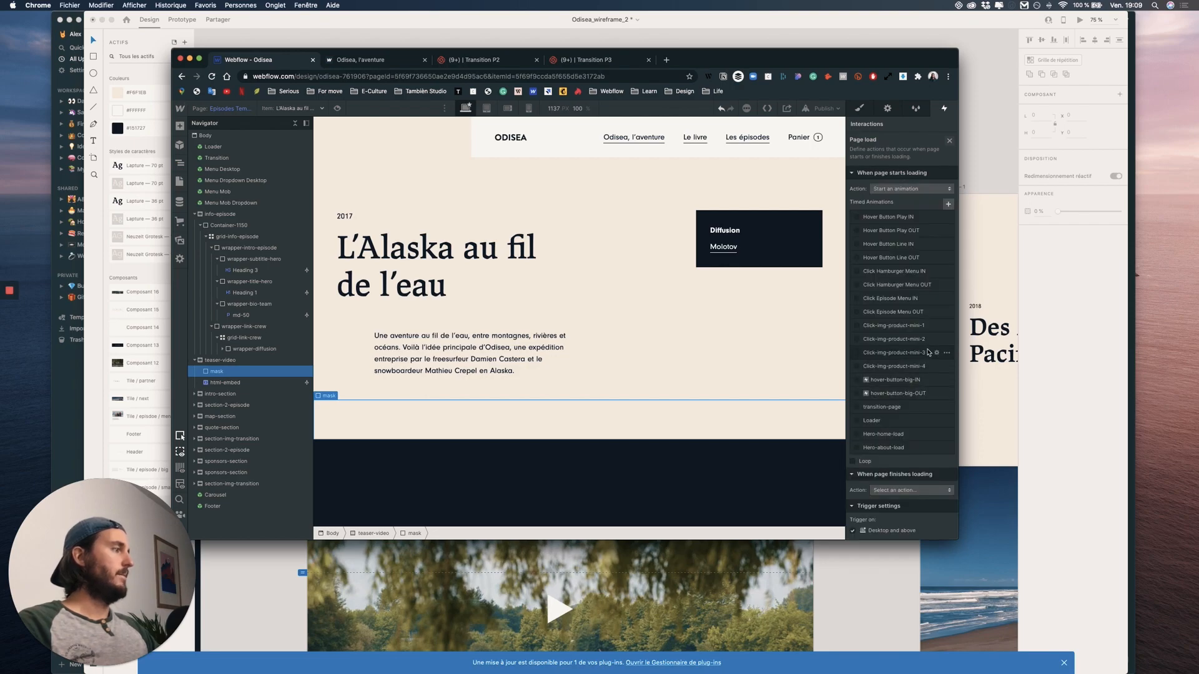
# - Duplicate the Hero-about-load animation and open the copy for editing
pyautogui.click(947, 450)
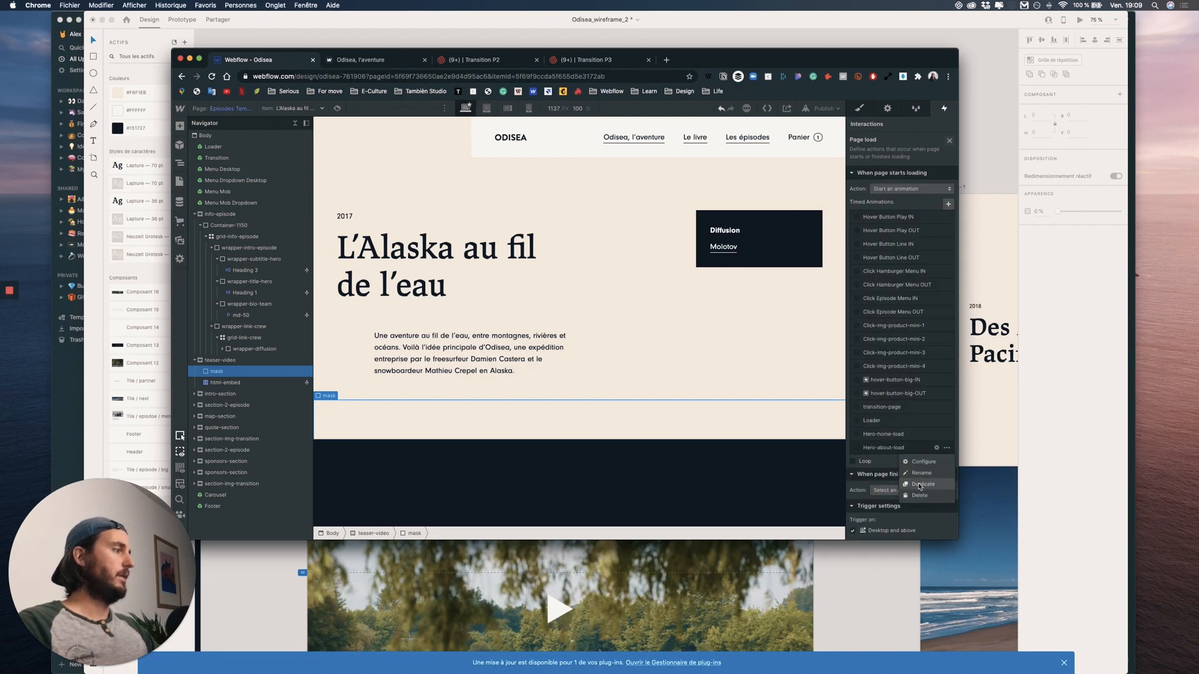
pyautogui.click(913, 480)
pyautogui.click(891, 462)
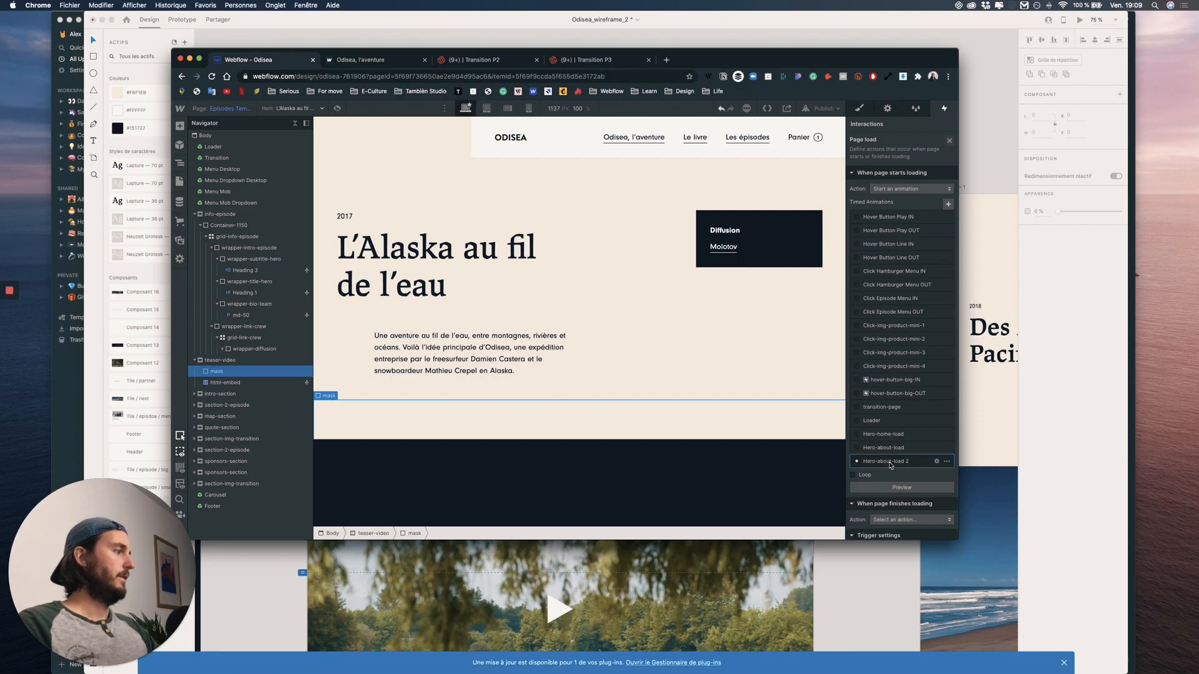
pyautogui.click(891, 463)
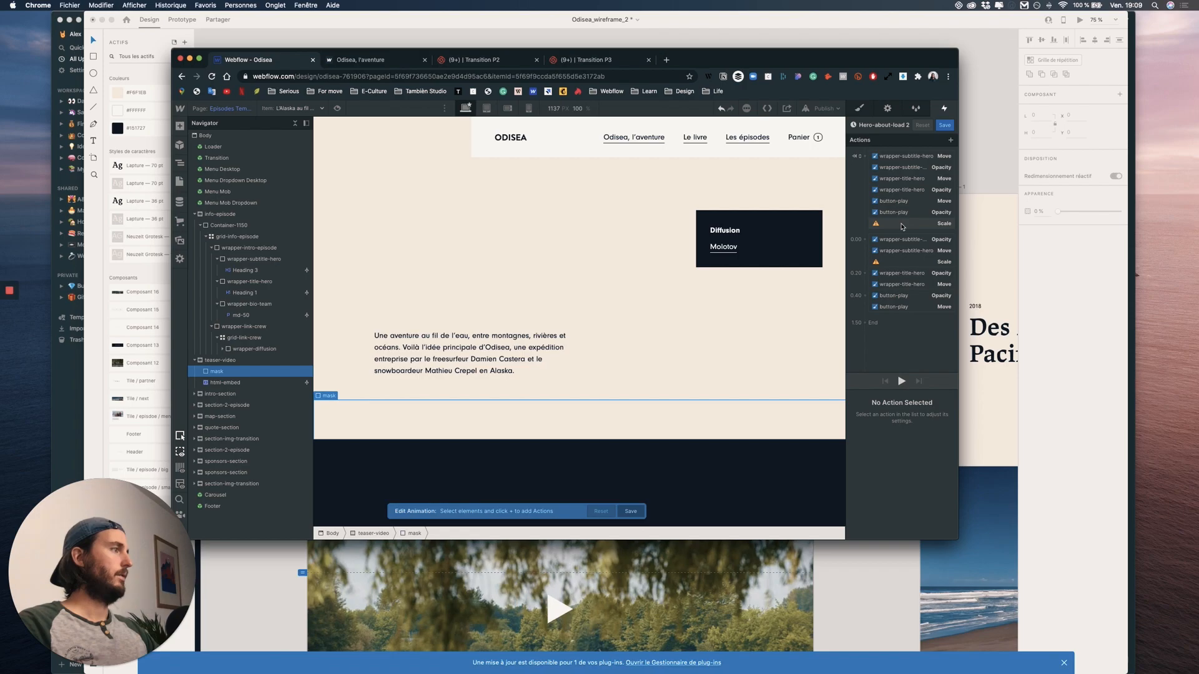
# - Delete the two Scale actions with missing targets from the duplicated animation
pyautogui.click(908, 224)
pyautogui.click(899, 262)
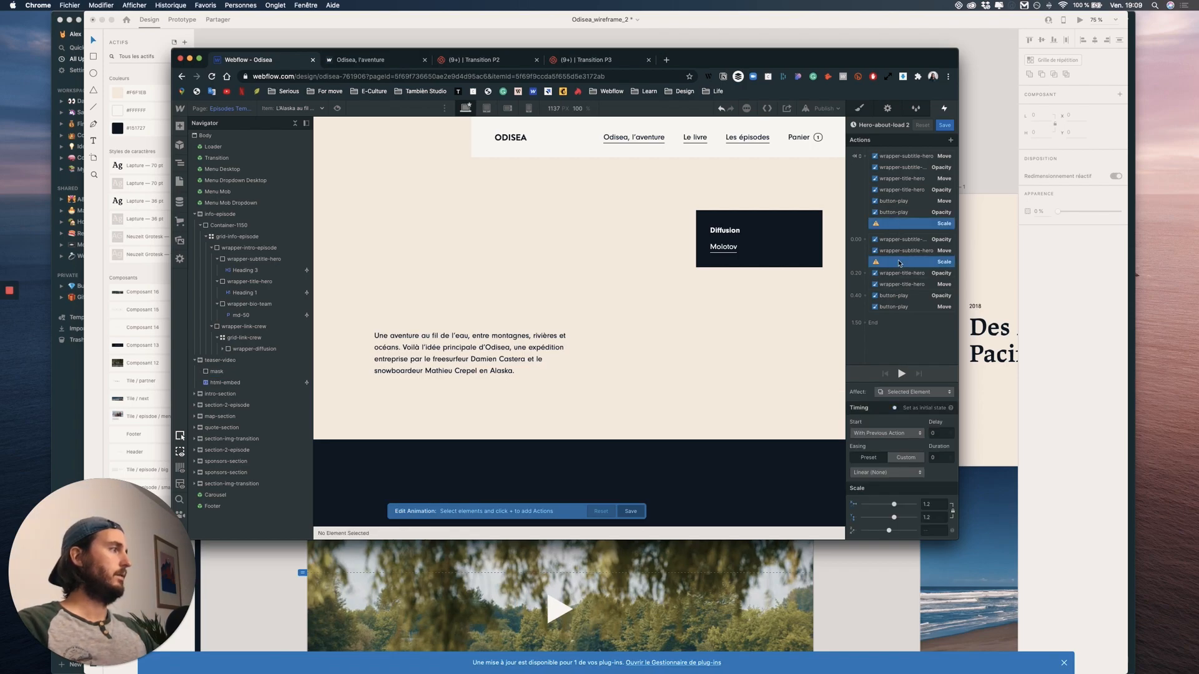
pyautogui.press('BackSpace')
# - Rename the duplicated animation as Hero-episode-load
pyautogui.click(898, 126)
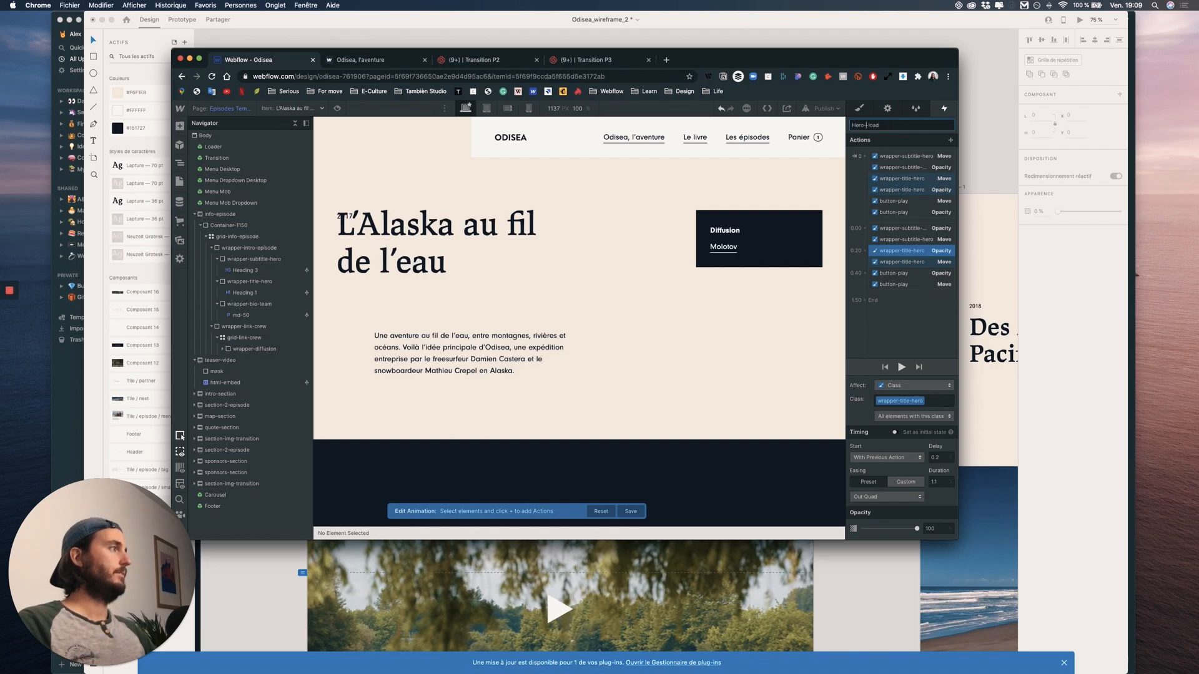
pyautogui.write('episode...')
pyautogui.press('Return')
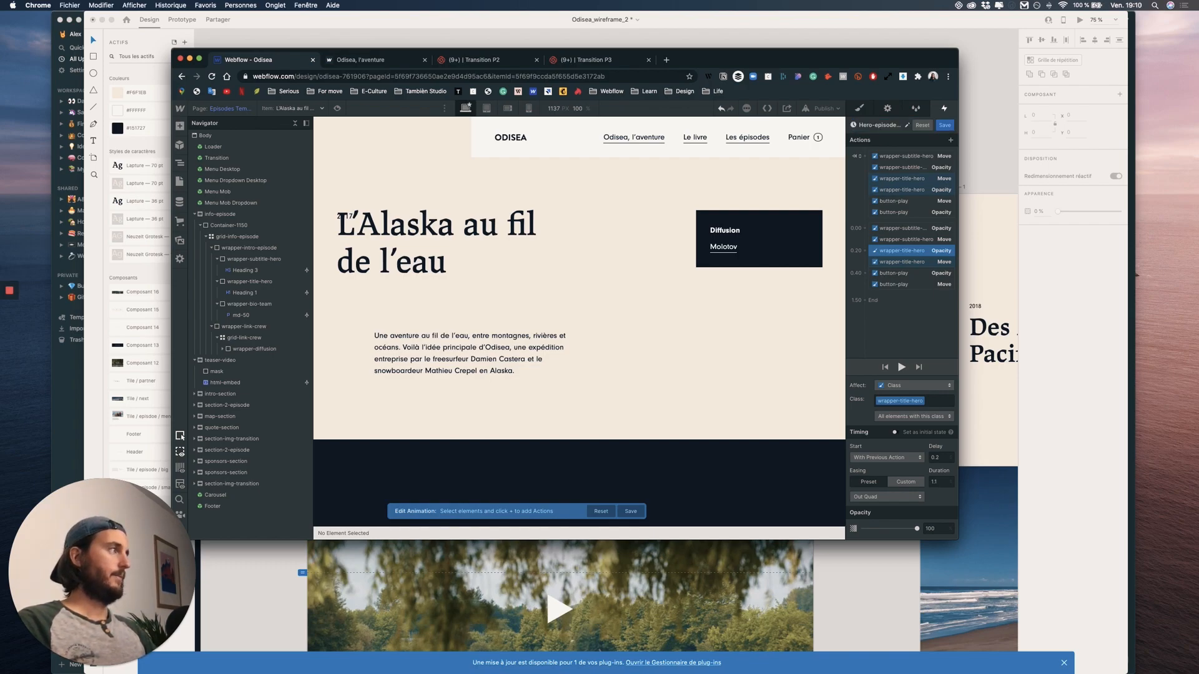
# - Play the Hero-episode-load animation and check how the subtitle and title wrappers appear
pyautogui.click(901, 367)
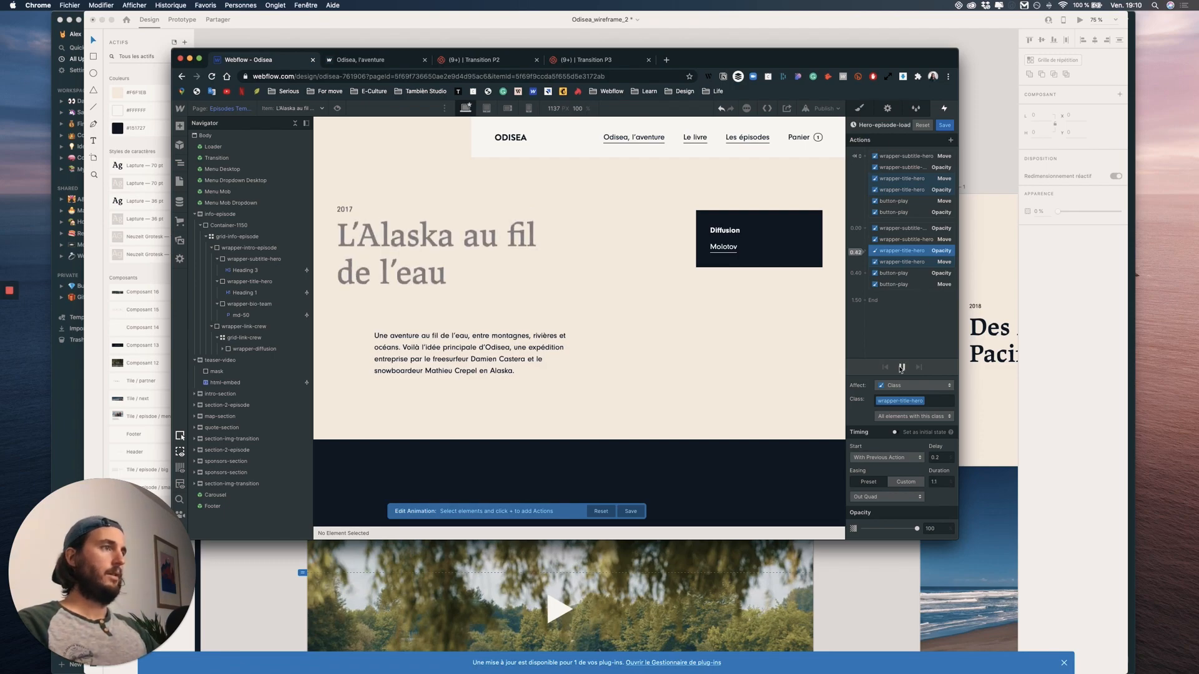
pyautogui.click(902, 367)
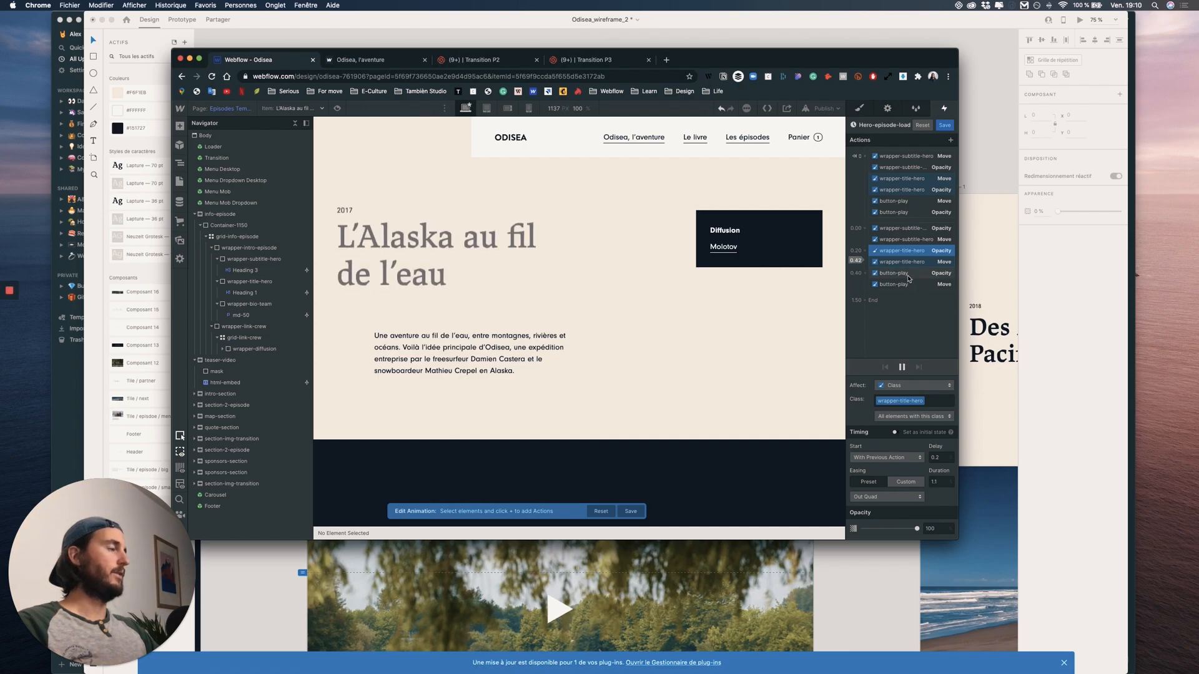
pyautogui.click(904, 263)
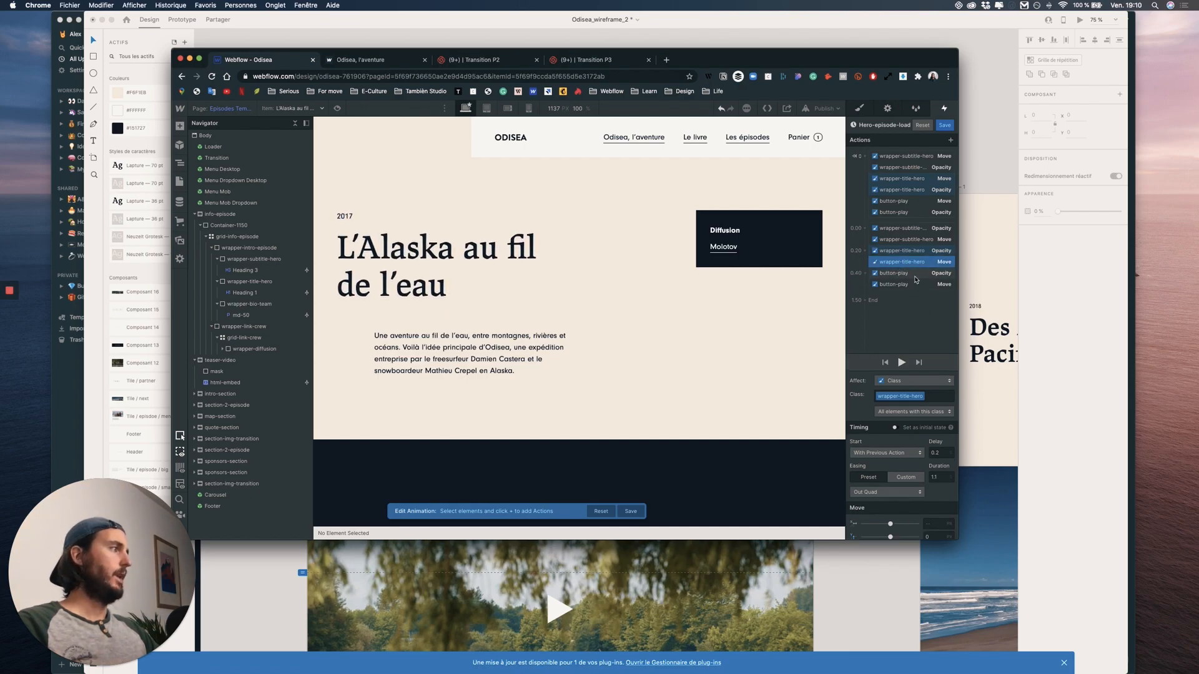
# - Change the target of all four button-play Move and Opacity actions to wrapper-bio-team and preview the animation
pyautogui.click(908, 286)
pyautogui.keyDown('shift'); pyautogui.click(908, 275); pyautogui.keyUp('shift')
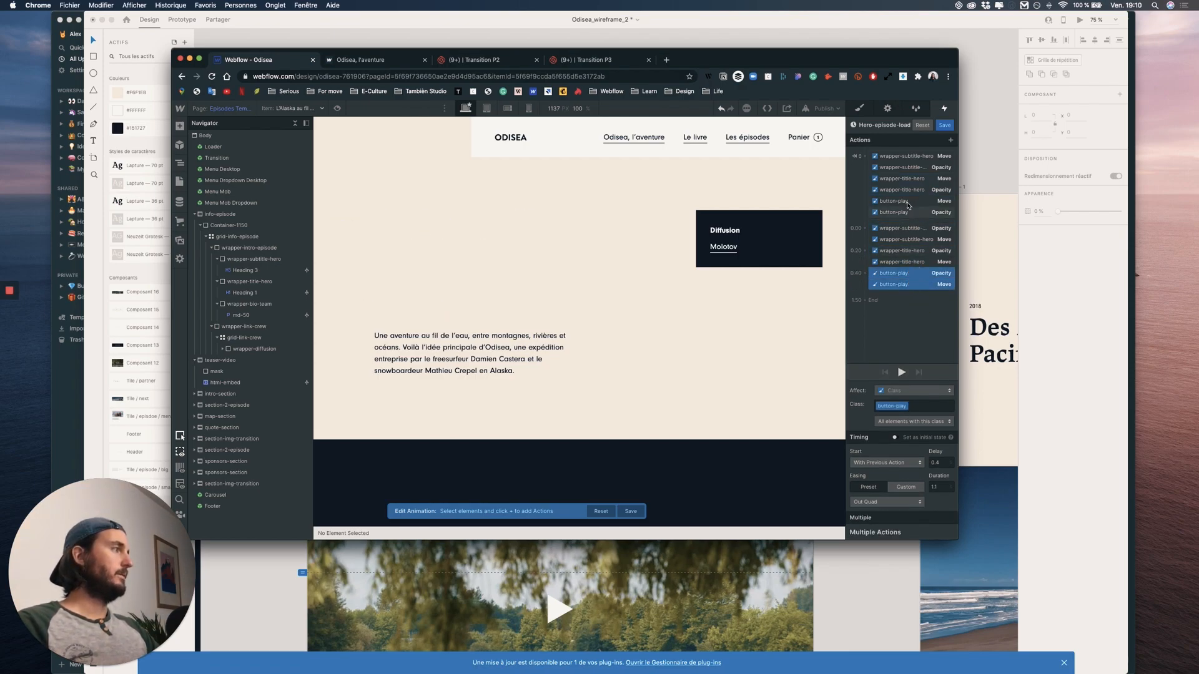
pyautogui.keyDown('shift'); pyautogui.click(908, 201); pyautogui.keyUp('shift')
pyautogui.keyDown('shift'); pyautogui.click(909, 213); pyautogui.keyUp('shift')
pyautogui.rightClick(910, 213)
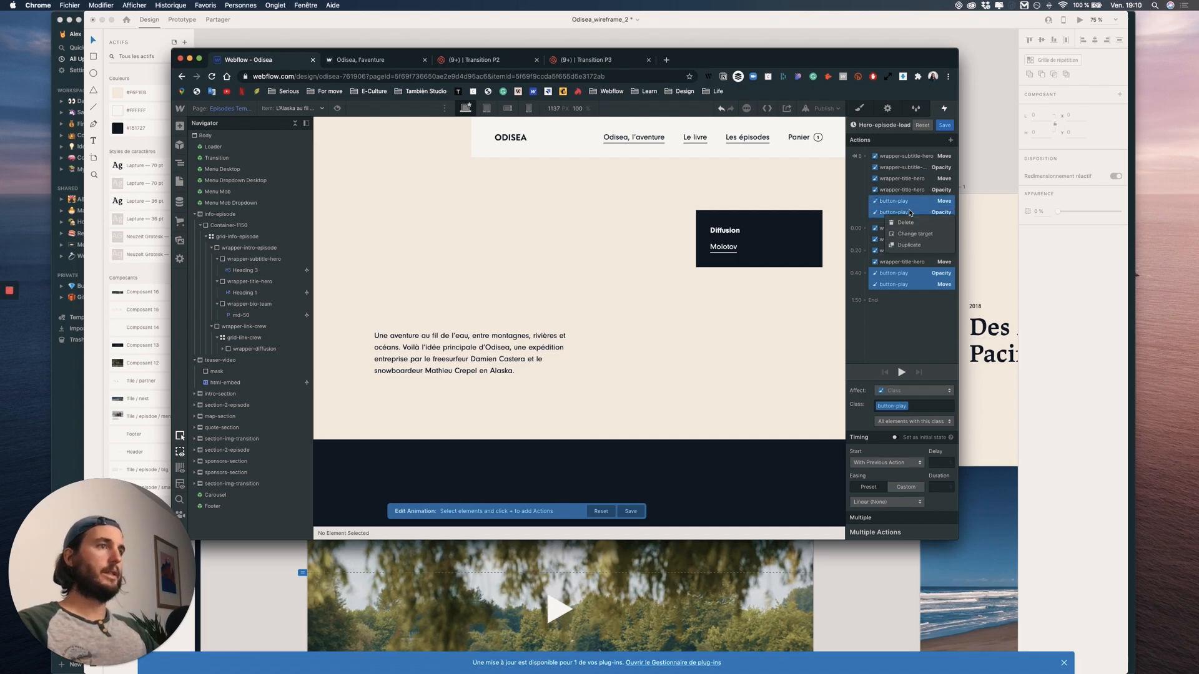
pyautogui.click(889, 246)
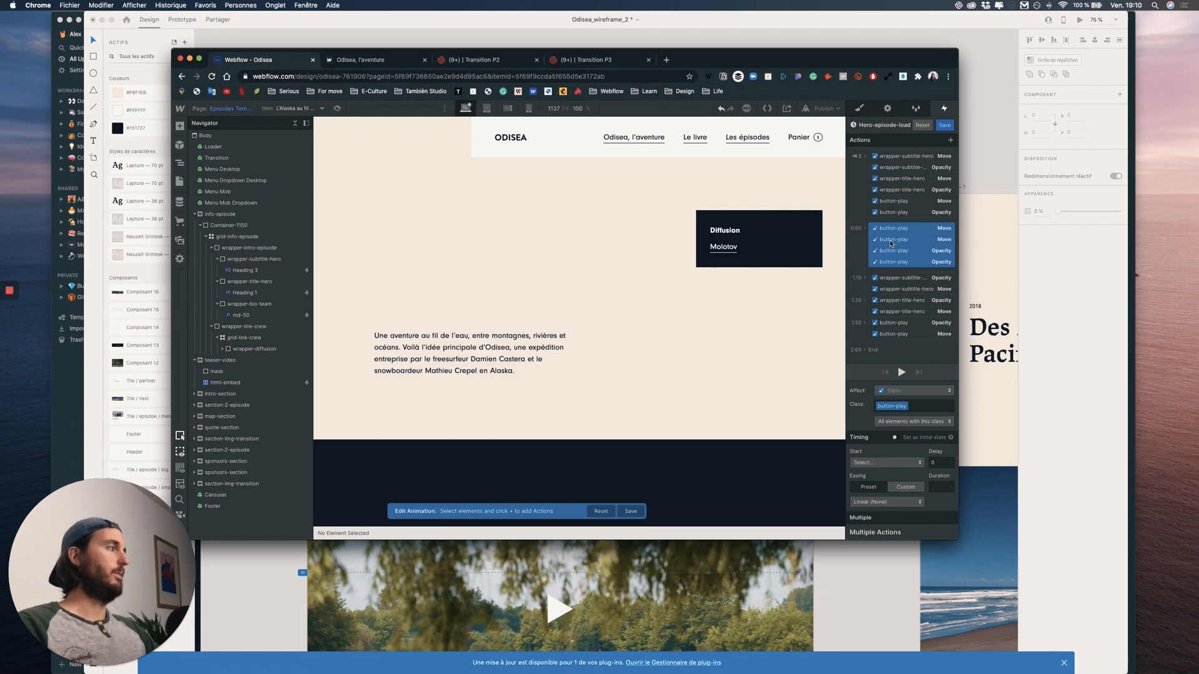
pyautogui.press('super+z')
pyautogui.rightClick(913, 214)
pyautogui.click(917, 237)
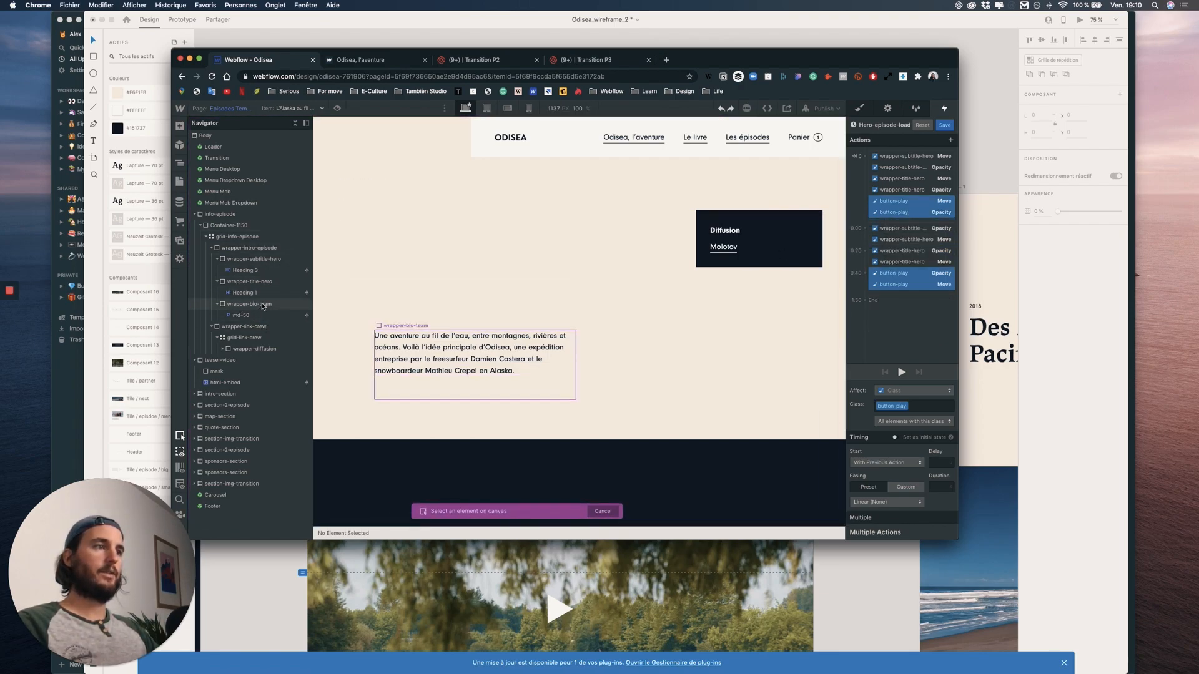
pyautogui.click(262, 304)
pyautogui.click(903, 381)
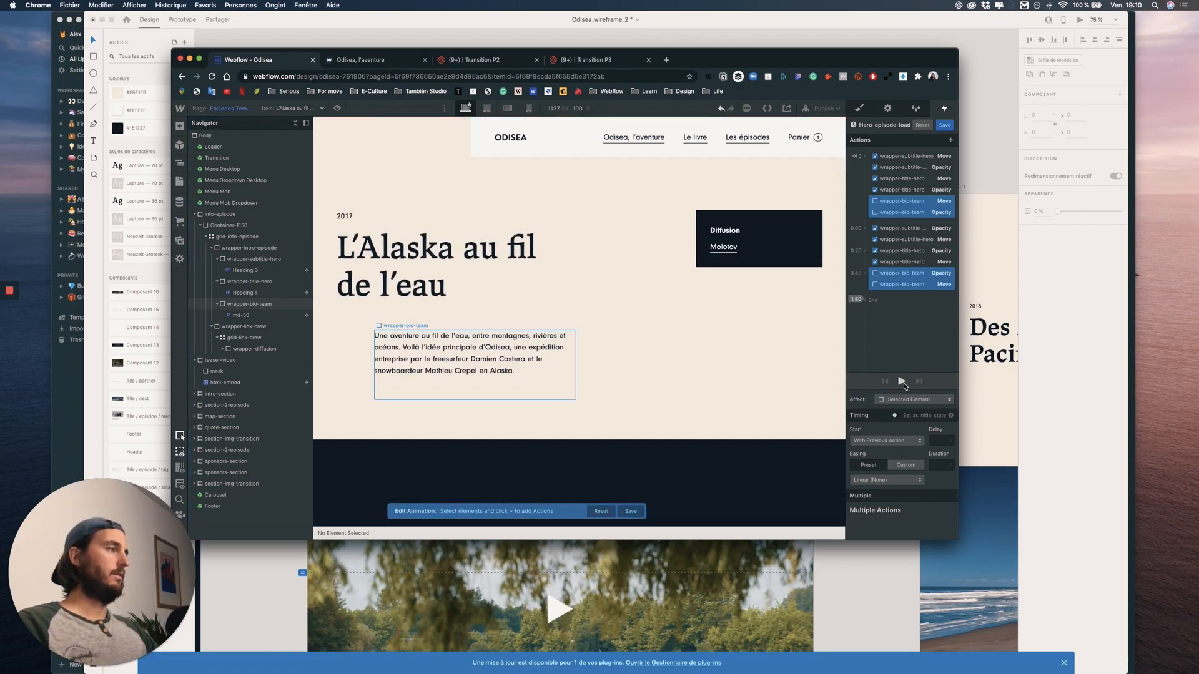
pyautogui.click(902, 381)
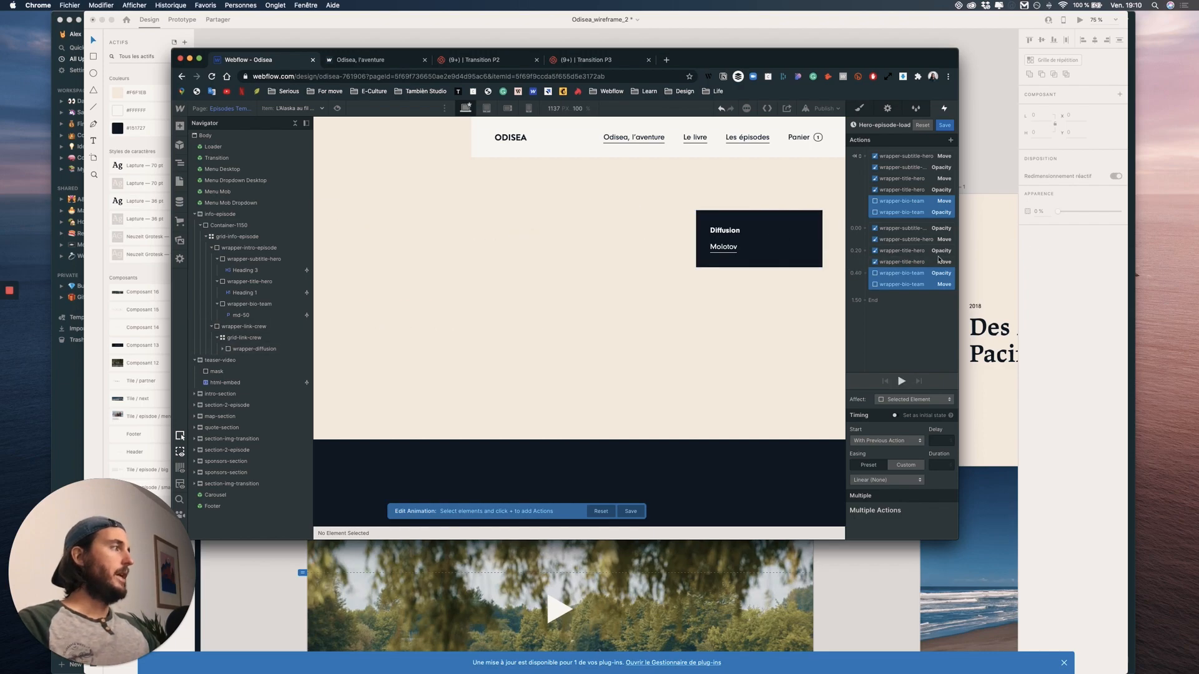
# - Duplicate the initial-state wrapper-bio-team Move and Opacity actions and retarget the copies to wrapper-diffusion
pyautogui.click(911, 211)
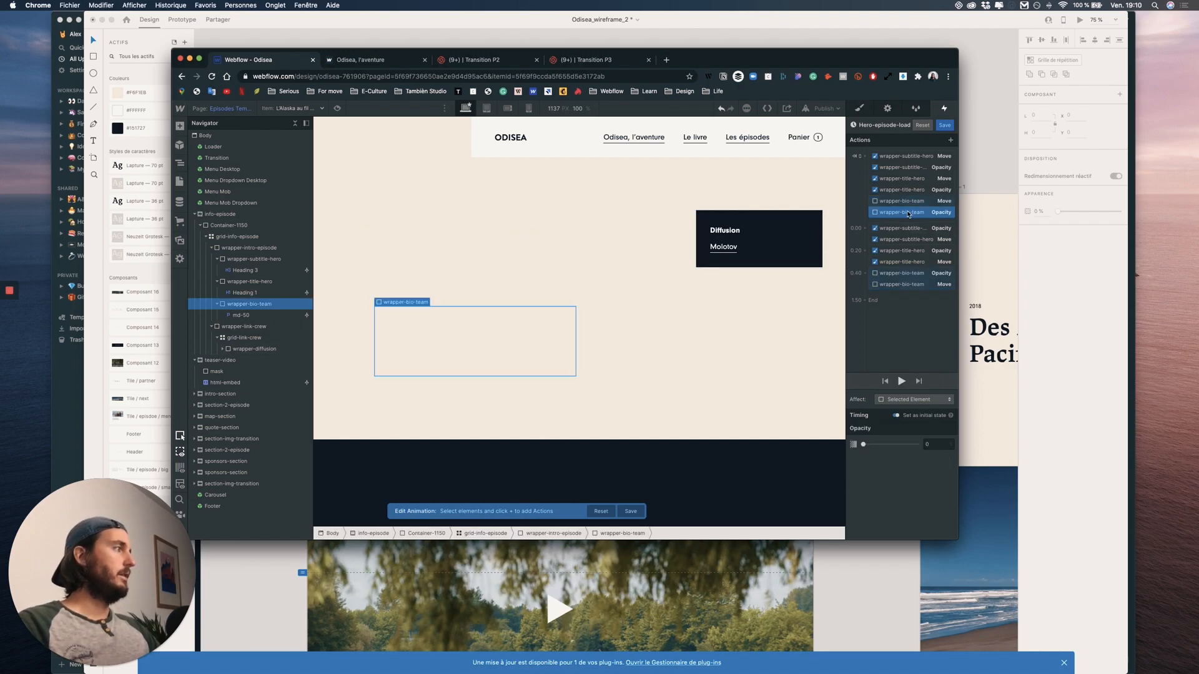
pyautogui.rightClick(909, 210)
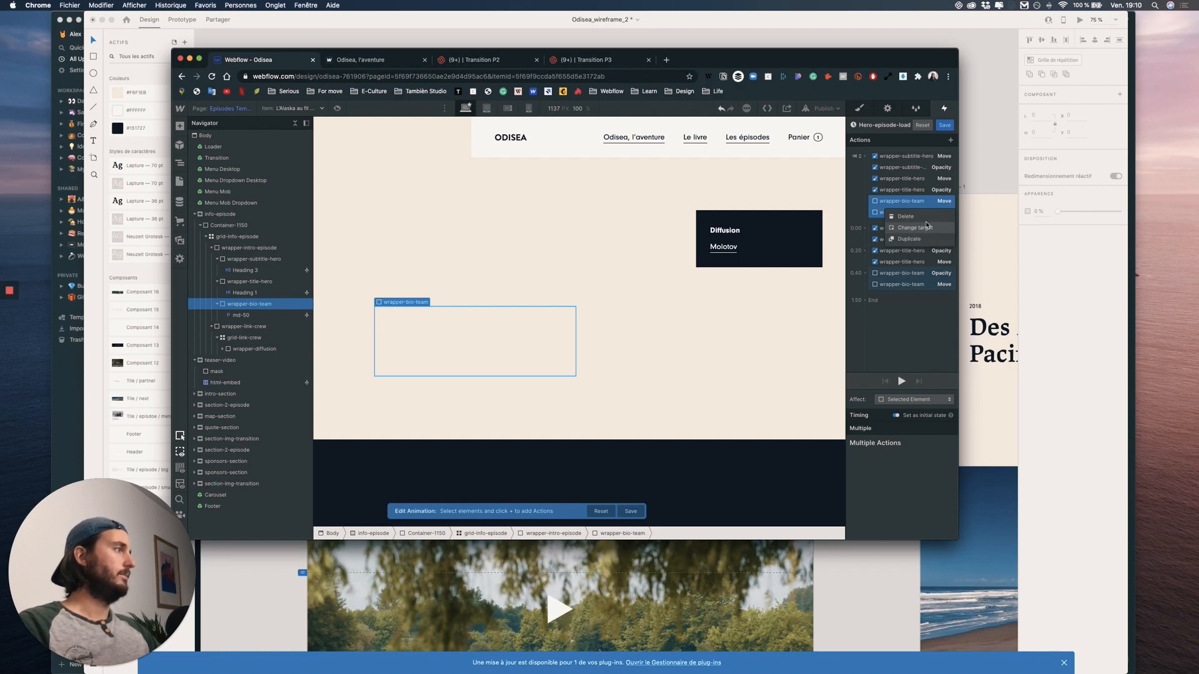
pyautogui.click(918, 238)
pyautogui.moveTo(919, 236); pyautogui.dragTo(931, 216)
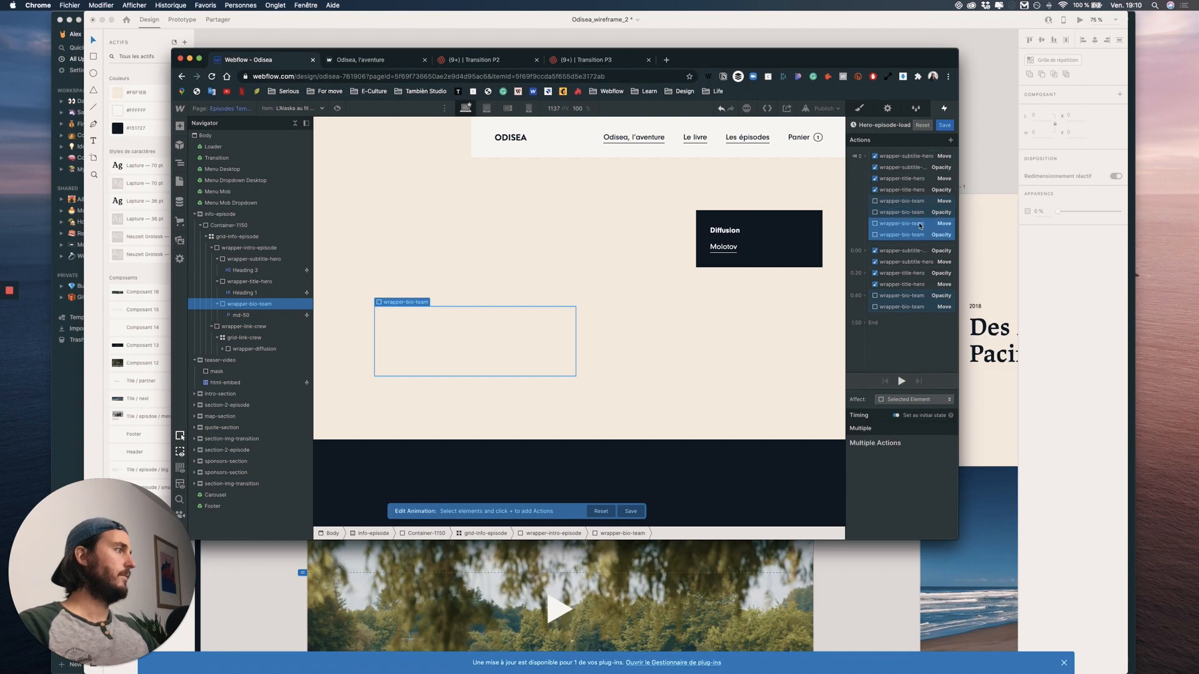
pyautogui.rightClick(920, 226)
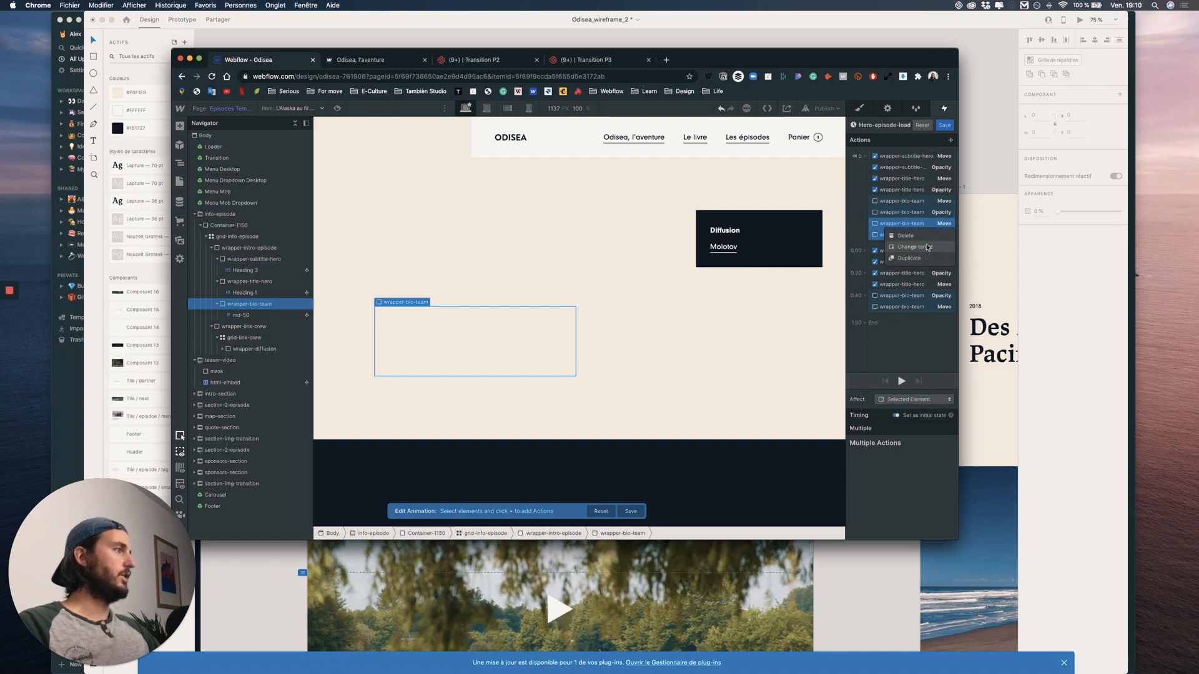
pyautogui.click(928, 246)
pyautogui.click(757, 223)
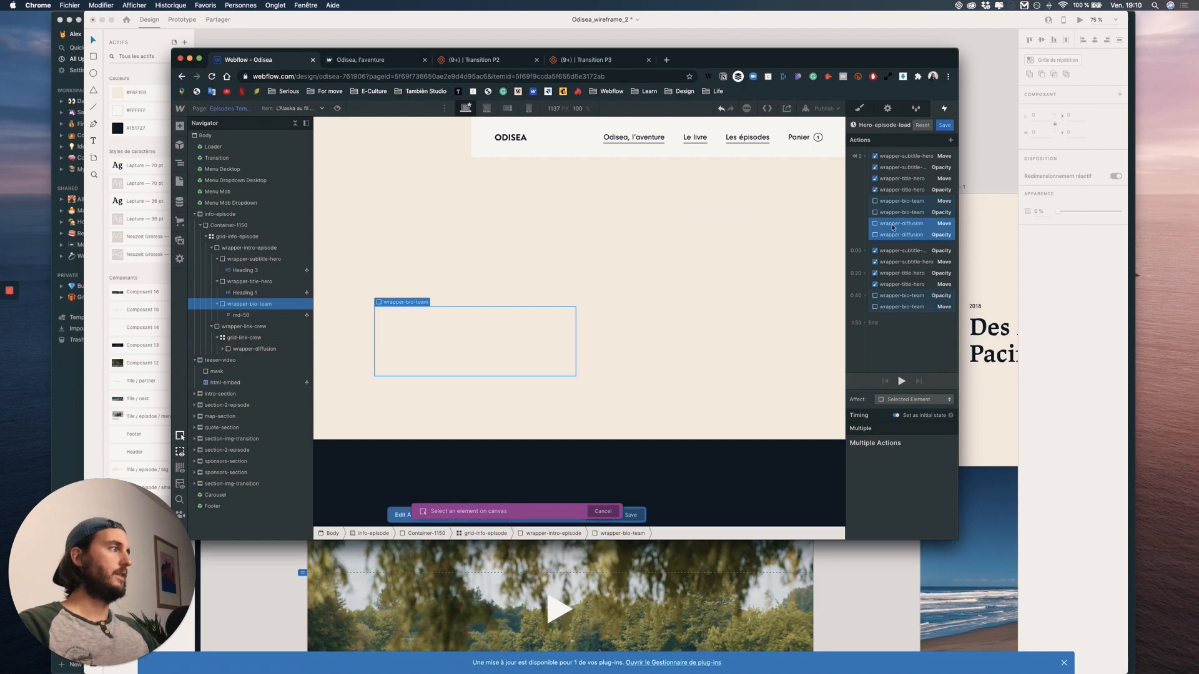
# - Duplicate the timed wrapper-bio-team Opacity and Move actions at 0.4 s and retarget the copies to wrapper-diffusion
pyautogui.click(922, 297)
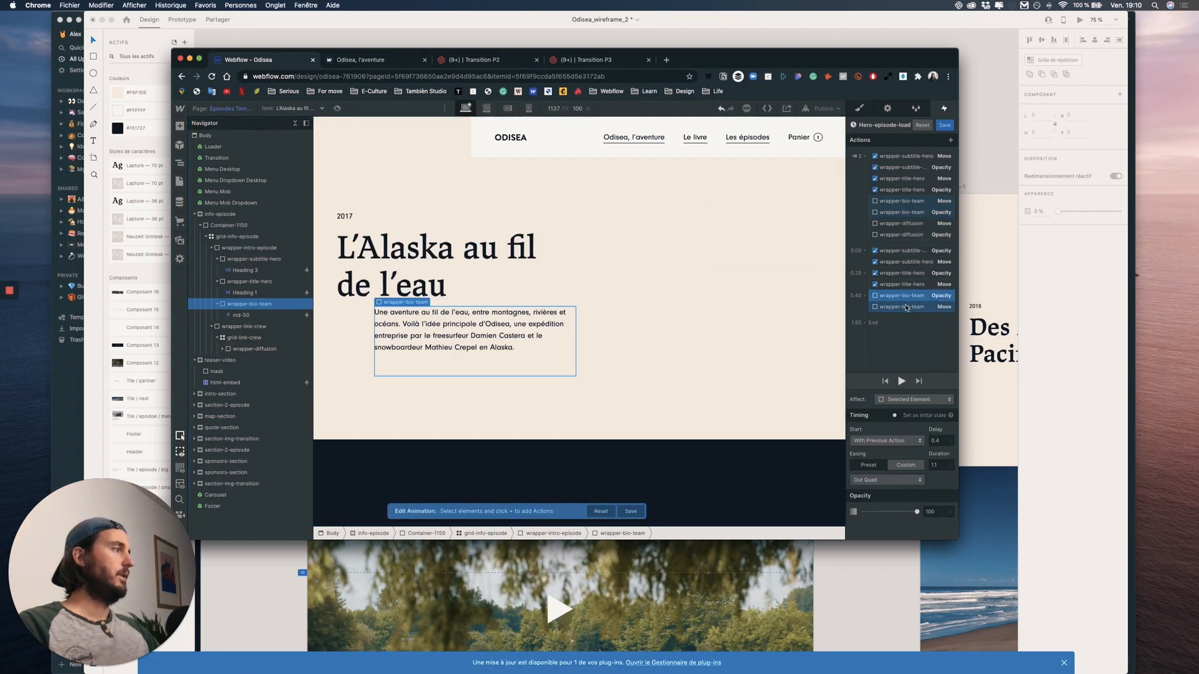
pyautogui.rightClick(923, 306)
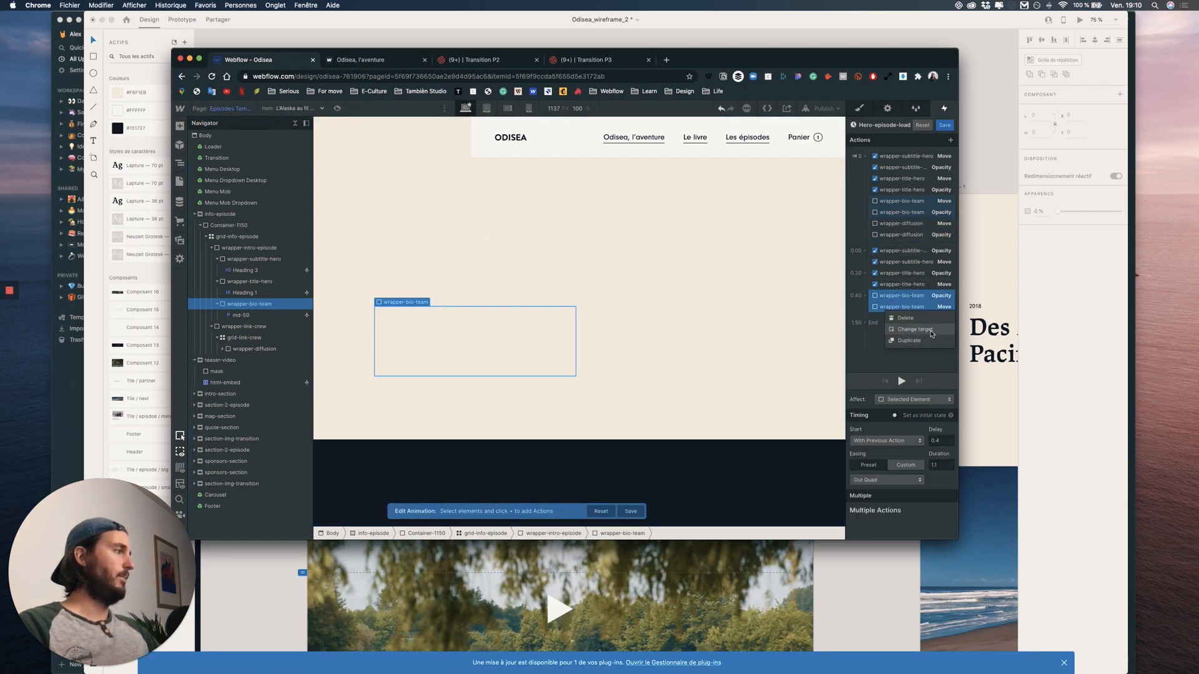
pyautogui.click(918, 340)
pyautogui.moveTo(916, 331); pyautogui.dragTo(920, 313)
pyautogui.rightClick(922, 325)
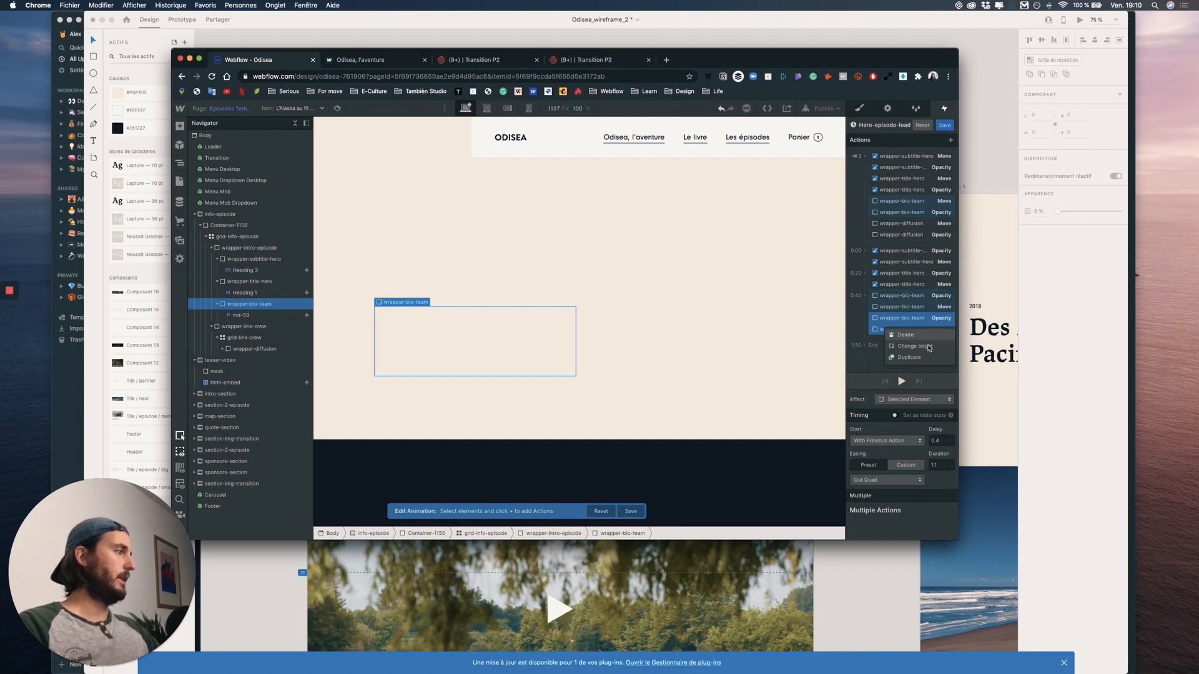
pyautogui.click(929, 346)
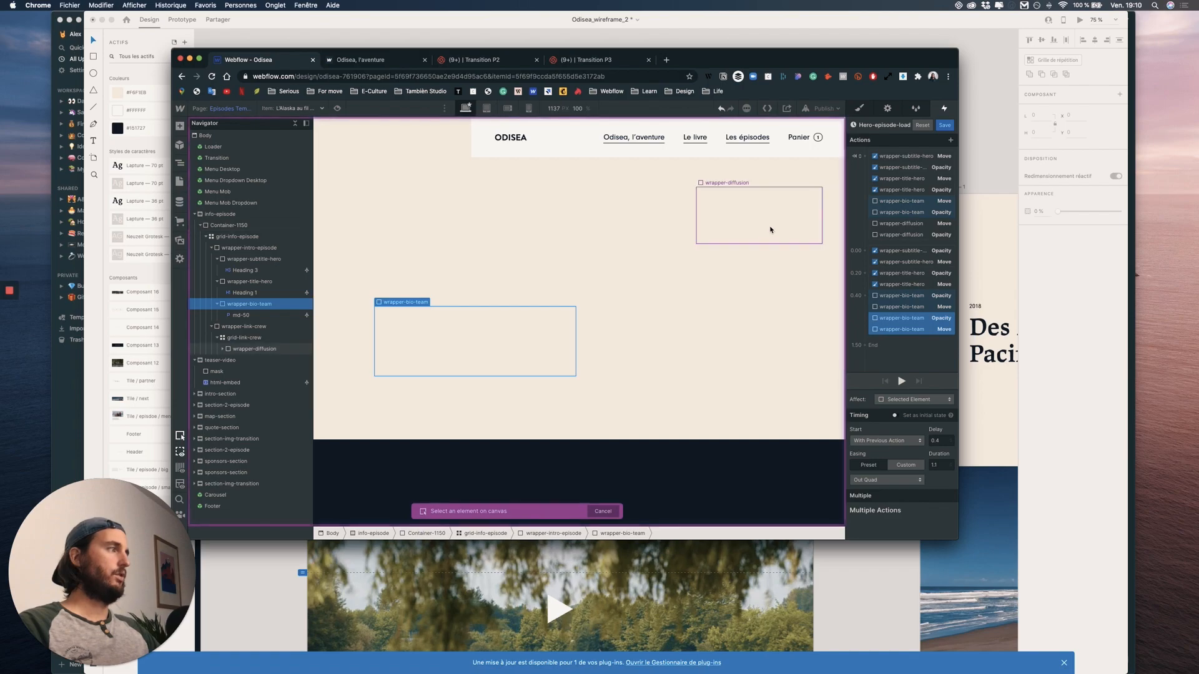
# - Play the Hero-episode-load animation and check the appearance of the wrapper-diffusion block, also in the page preview
pyautogui.click(902, 381)
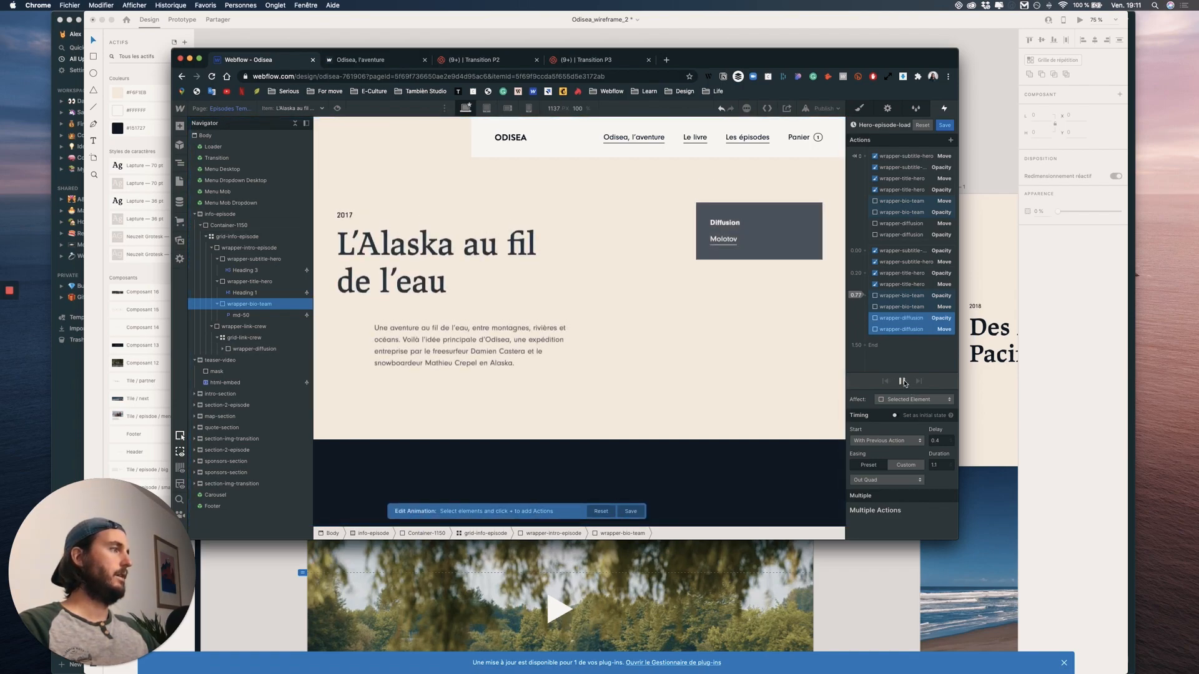
pyautogui.click(901, 382)
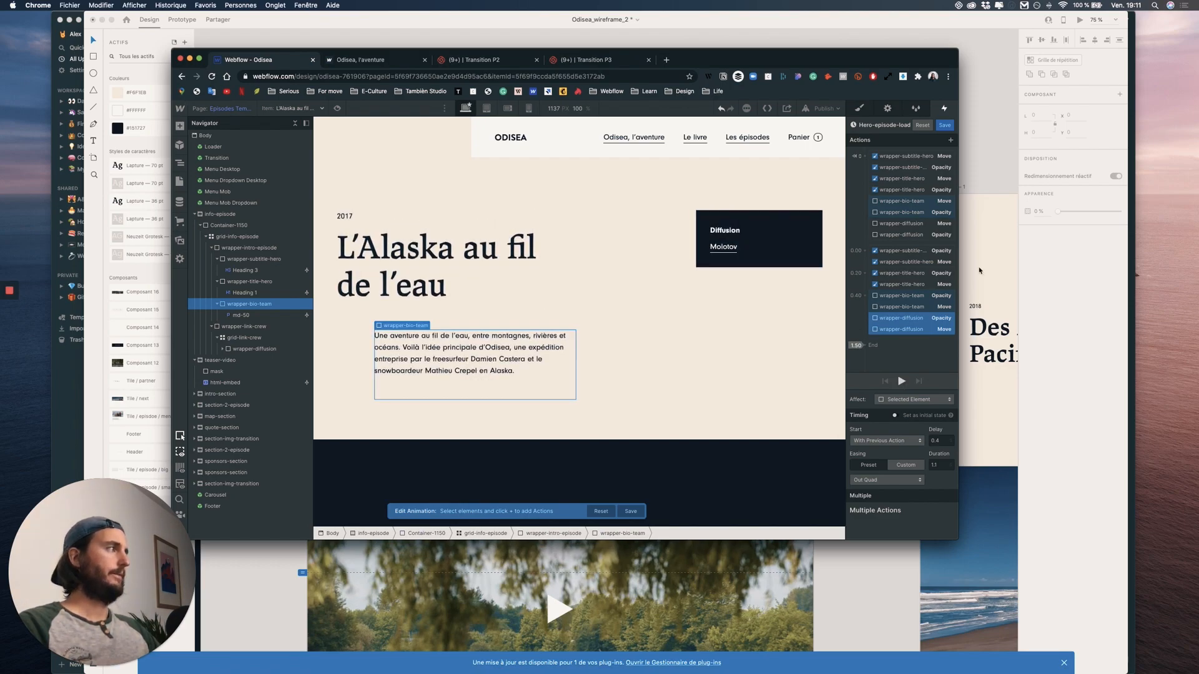
pyautogui.click(338, 108)
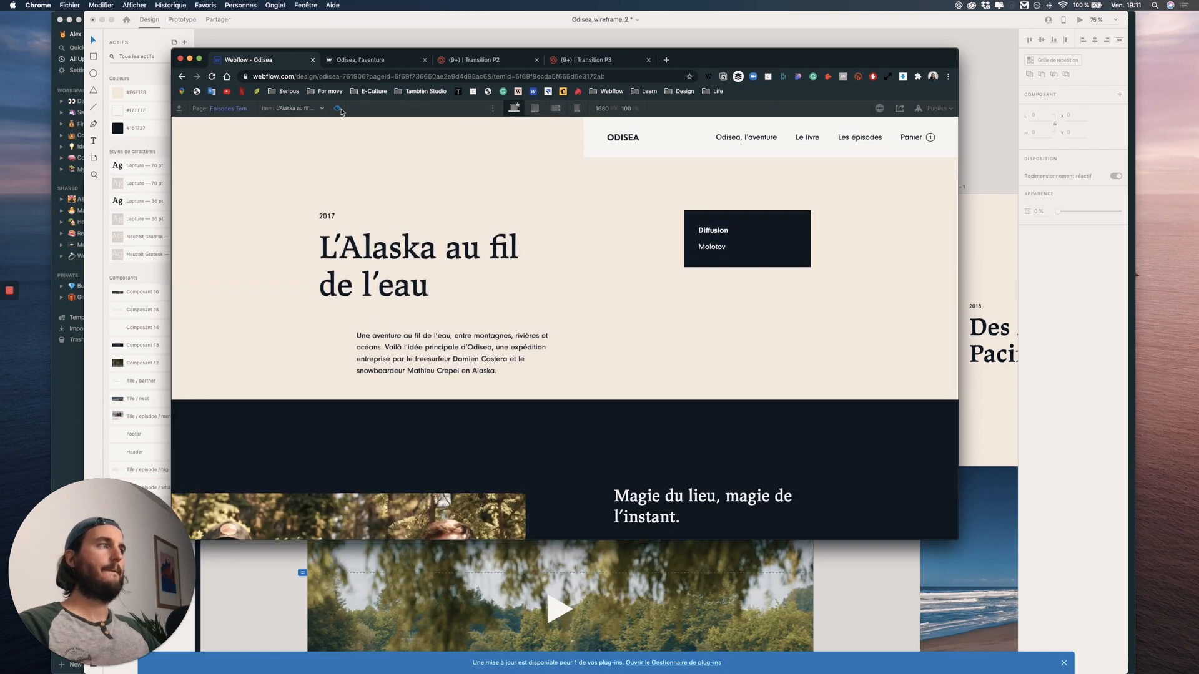
pyautogui.click(338, 108)
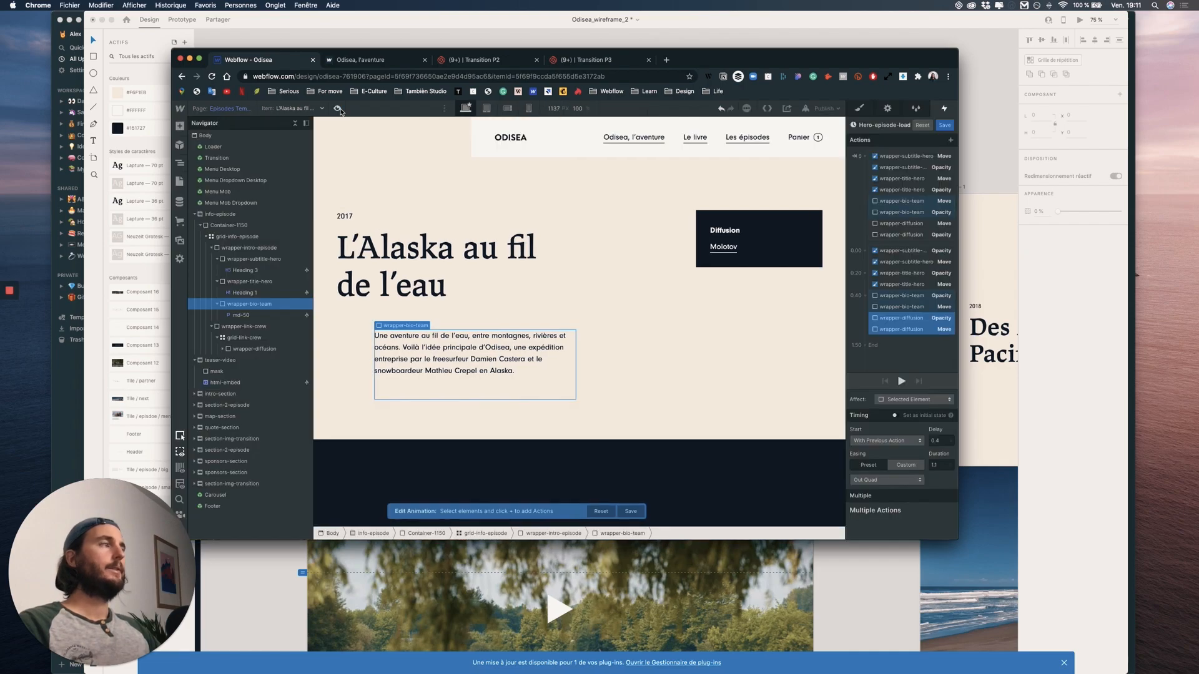
pyautogui.click(338, 109)
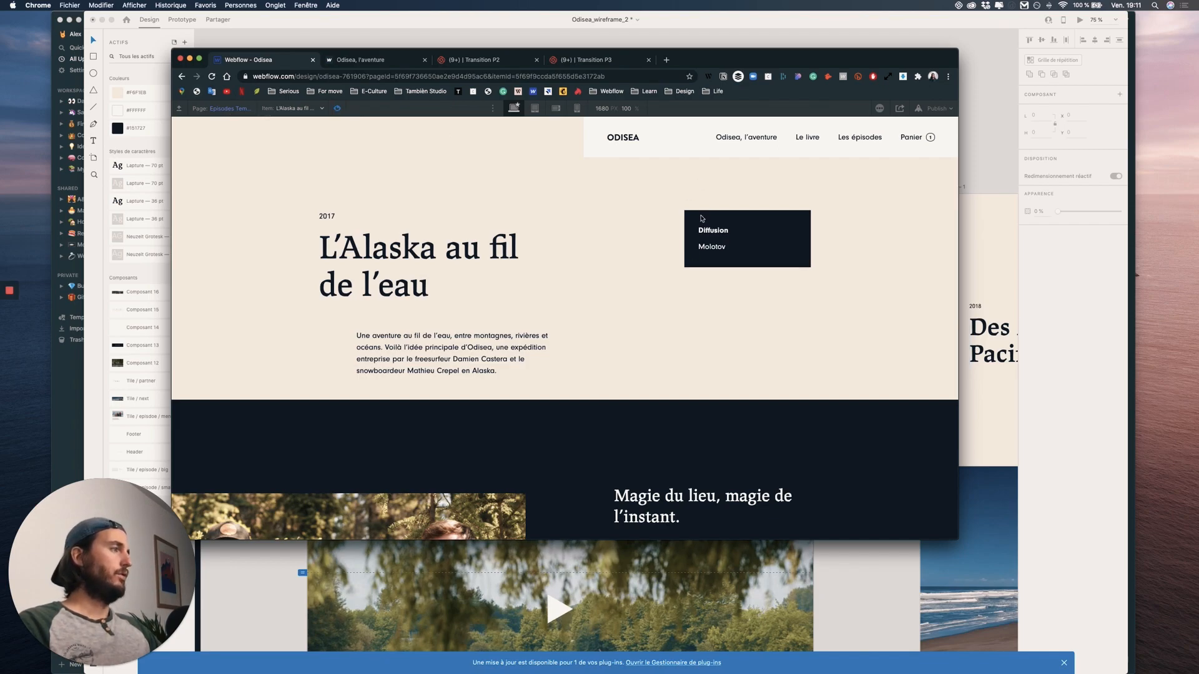
pyautogui.press('Escape')
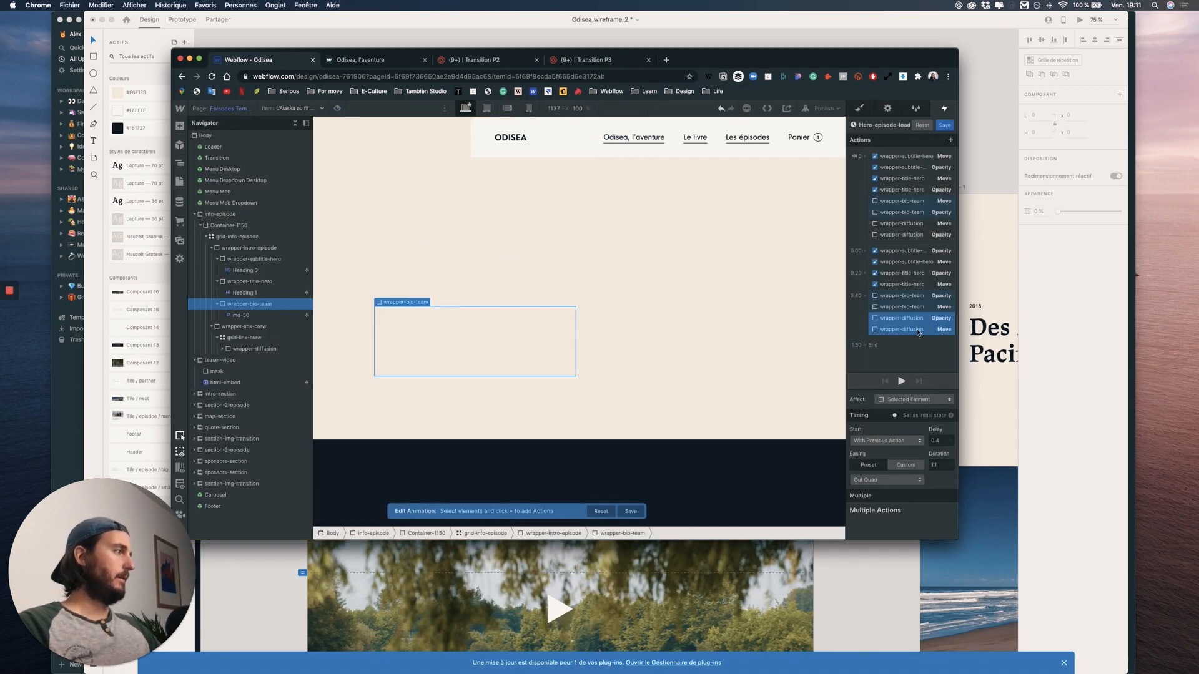
# - Set the delay of the timed wrapper-diffusion Opacity and Move actions to 0 and play the animation
pyautogui.click(920, 319)
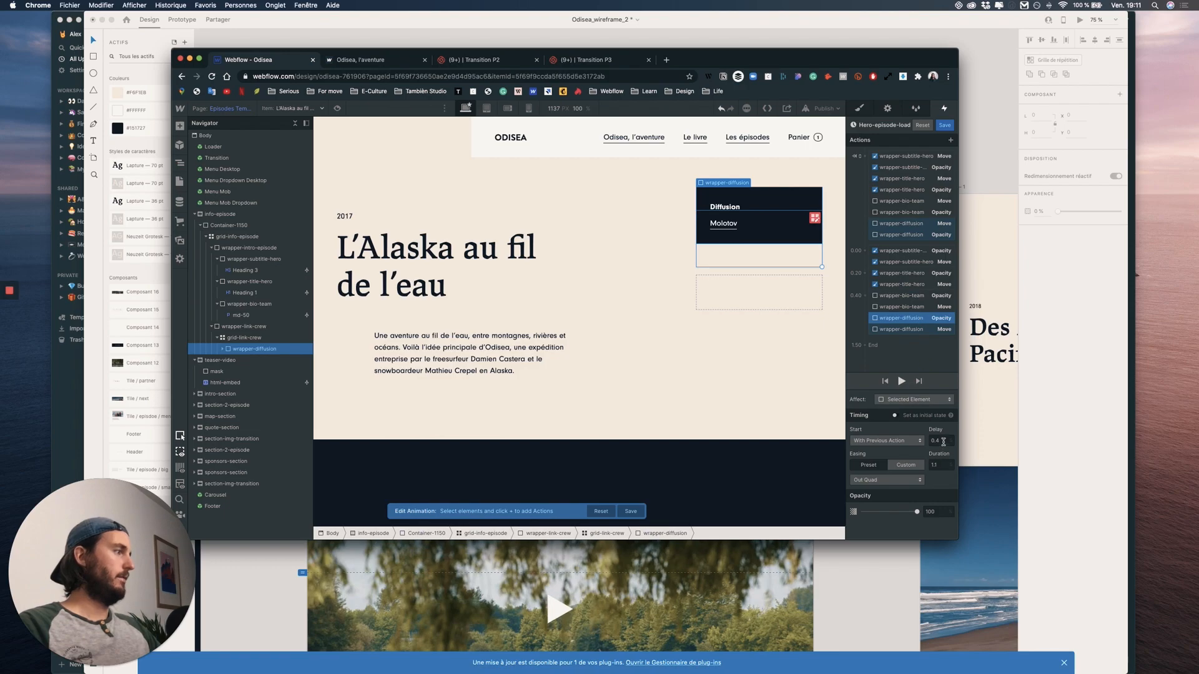
pyautogui.press('BackSpace')
pyautogui.press('BackSpace')
pyautogui.press('BackSpace')
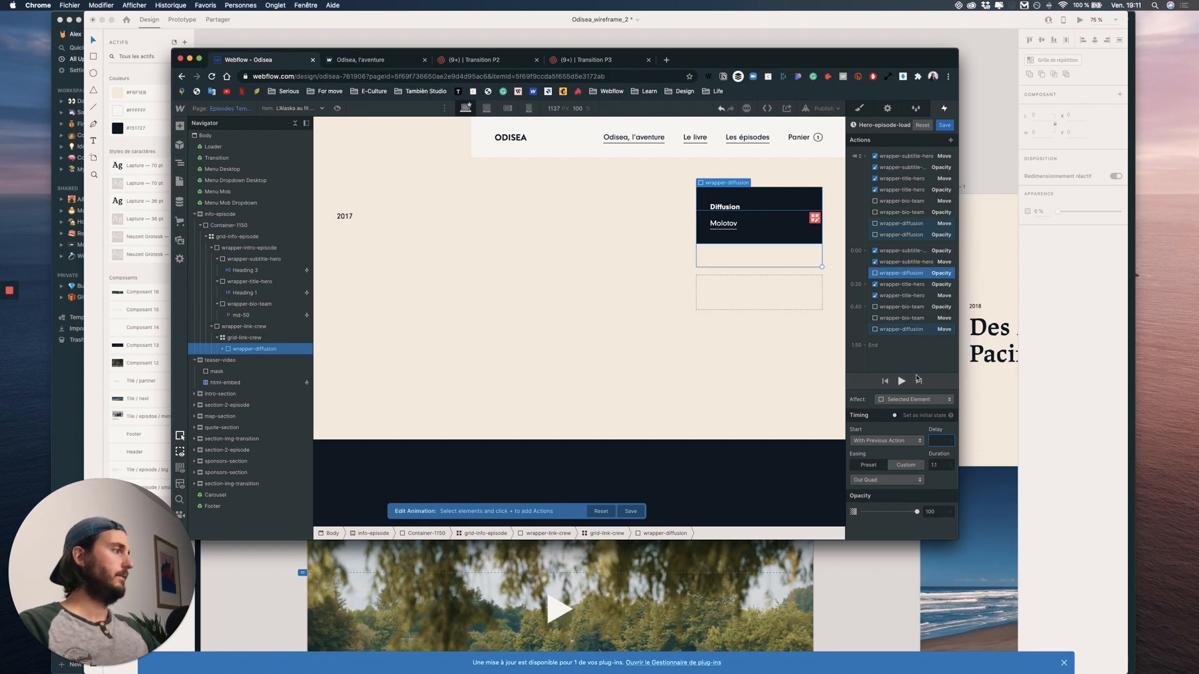
pyautogui.click(925, 334)
pyautogui.click(943, 429)
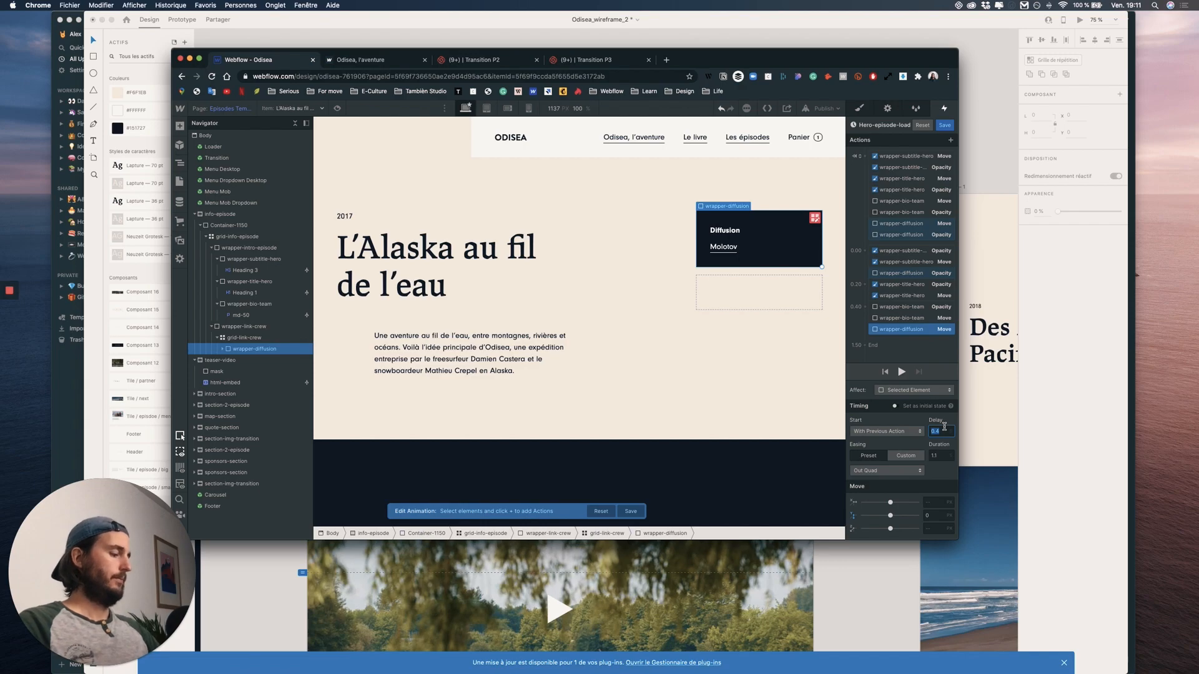
pyautogui.write('0')
pyautogui.click(900, 373)
pyautogui.click(900, 373)
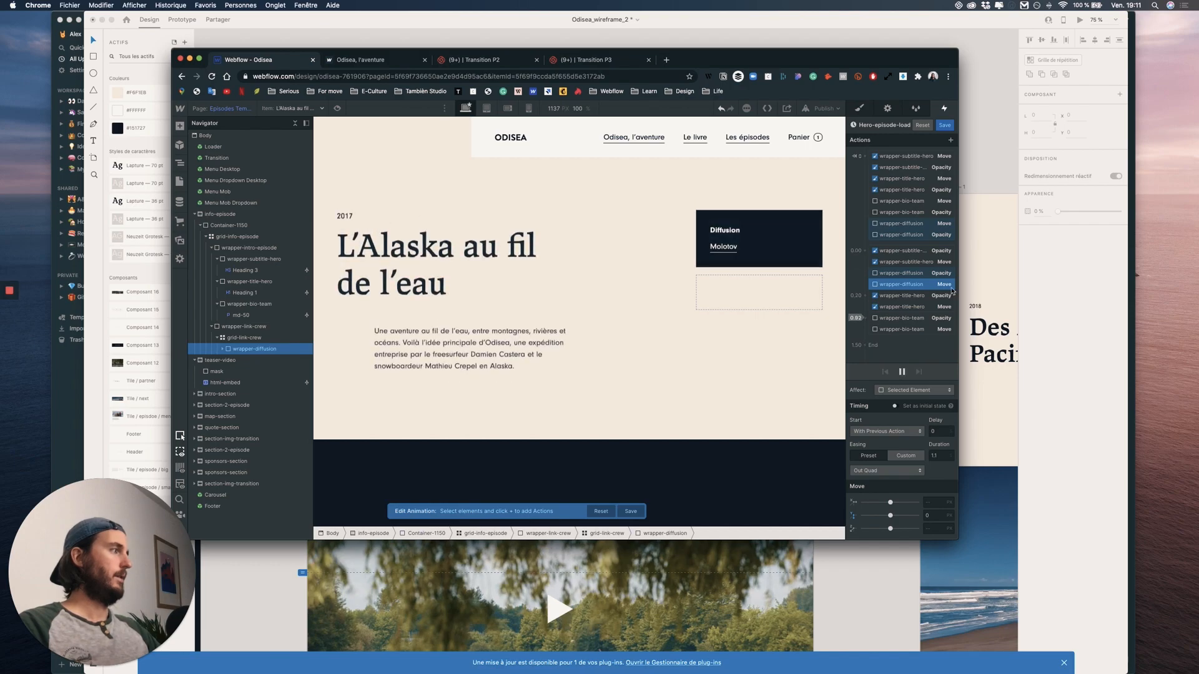
# - Try a 0.5 s duration on both timed wrapper-diffusion actions, restore the 1.1 s duration and preview the animation
pyautogui.click(925, 285)
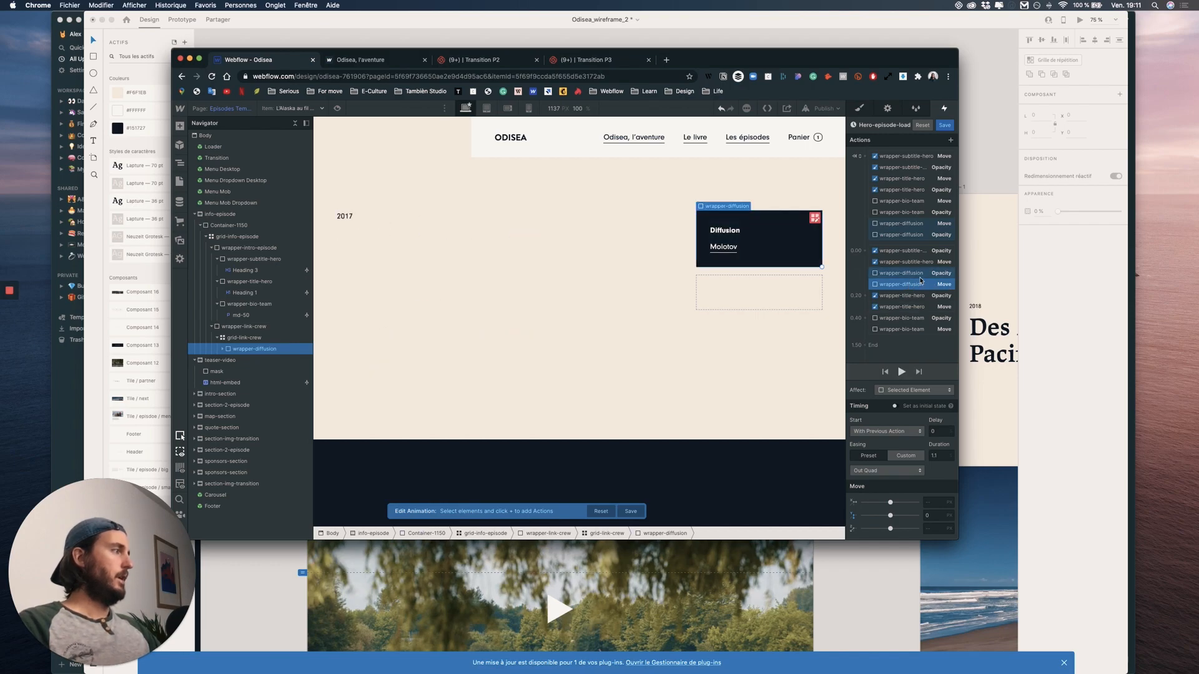
pyautogui.keyDown('shift'); pyautogui.click(918, 273); pyautogui.keyUp('shift')
pyautogui.click(945, 464)
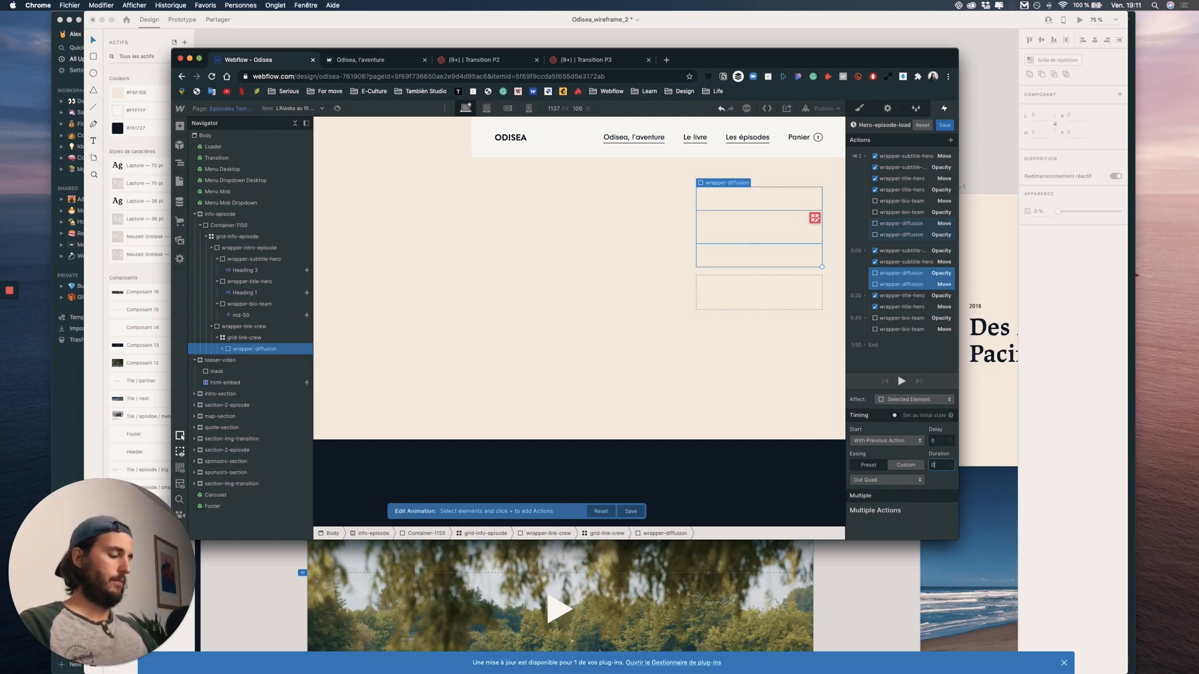
pyautogui.click(903, 381)
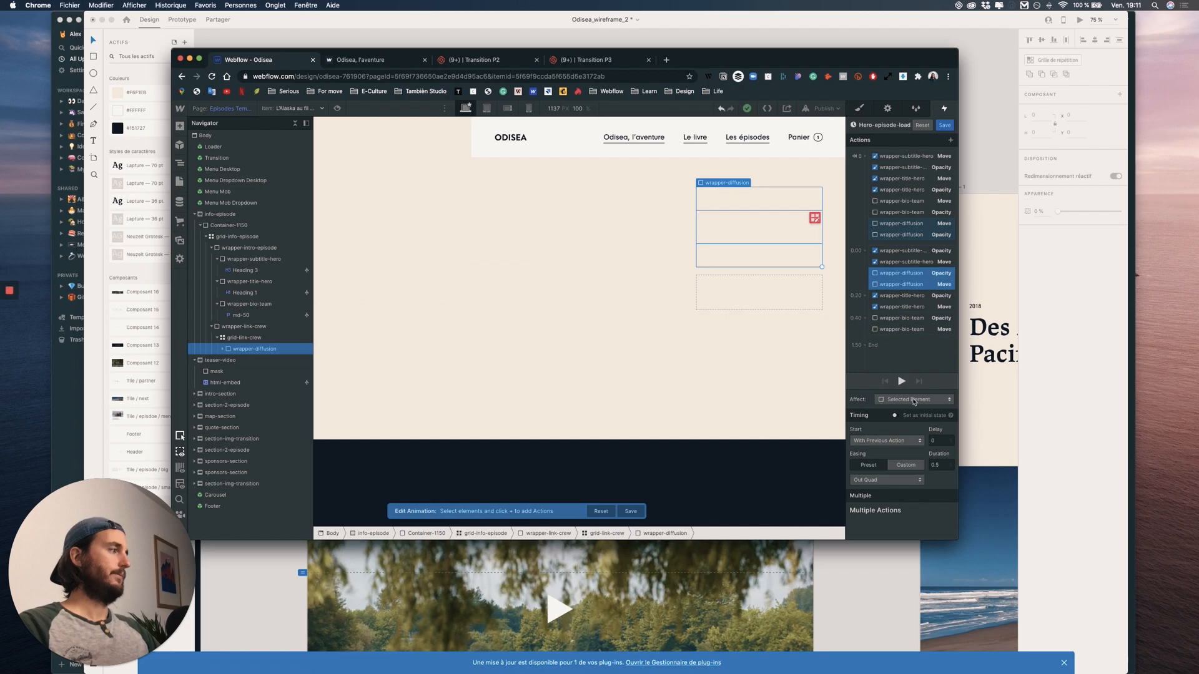
pyautogui.click(903, 381)
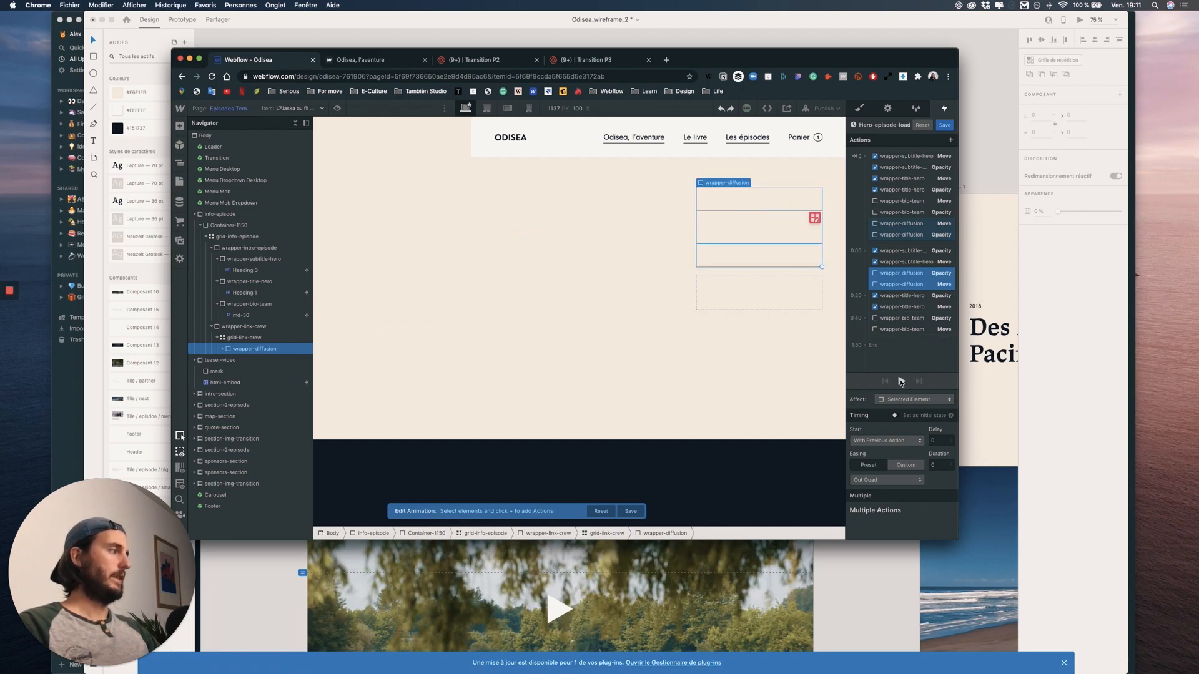
pyautogui.click(901, 382)
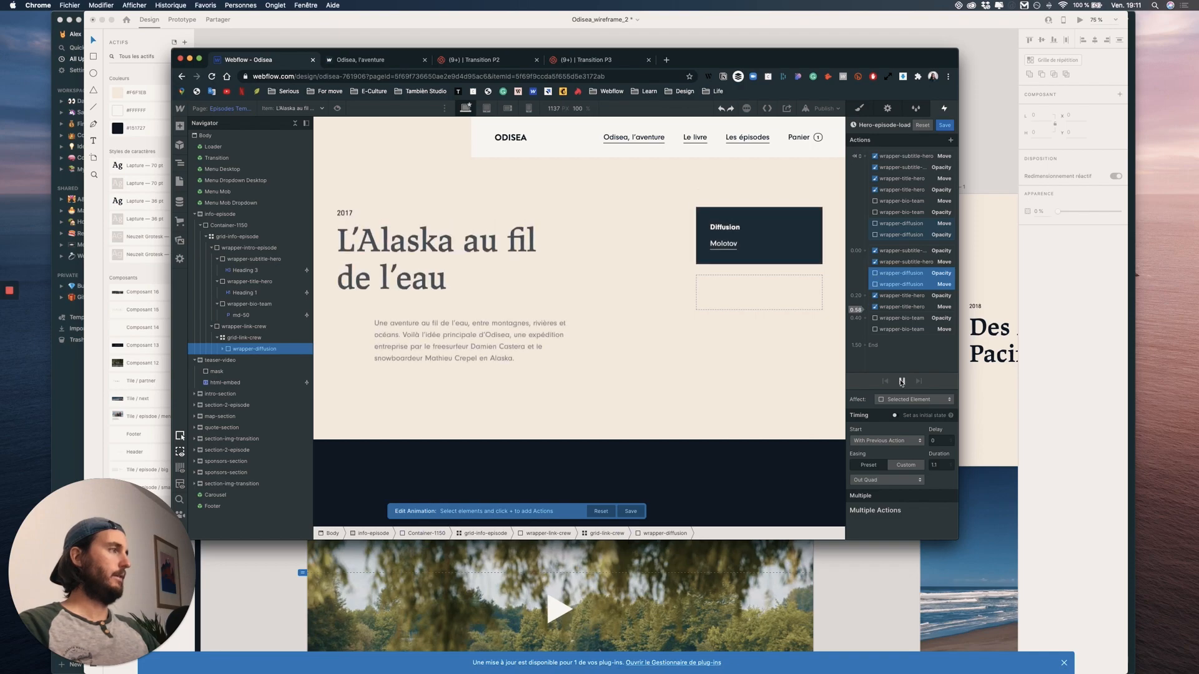
pyautogui.click(337, 108)
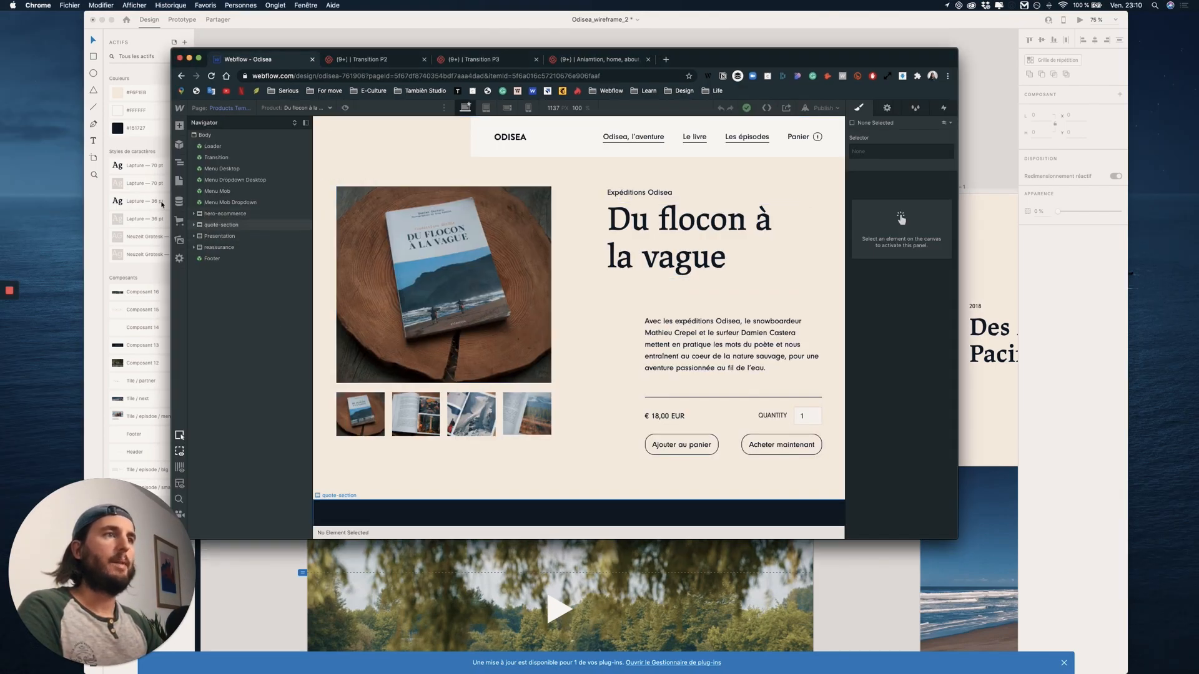
# - Insert a div block as the first element inside wrapper-text-team in the product page hero
pyautogui.click(179, 181)
pyautogui.click(662, 240)
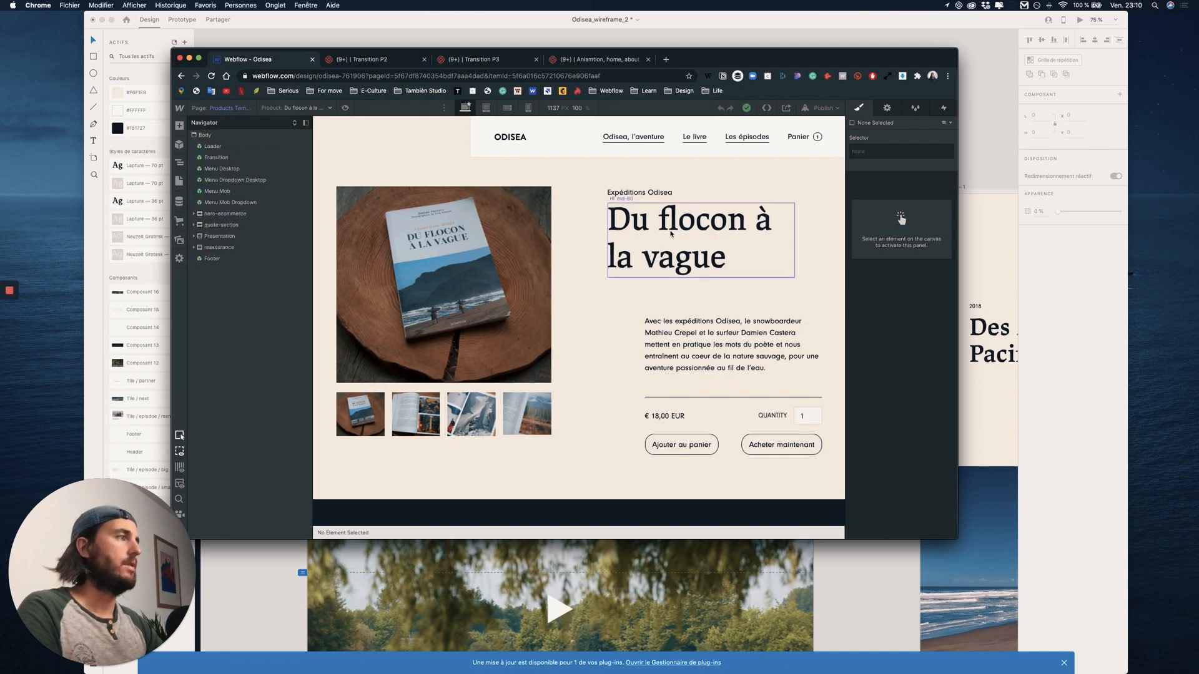
pyautogui.click(179, 125)
pyautogui.moveTo(210, 320); pyautogui.dragTo(627, 342)
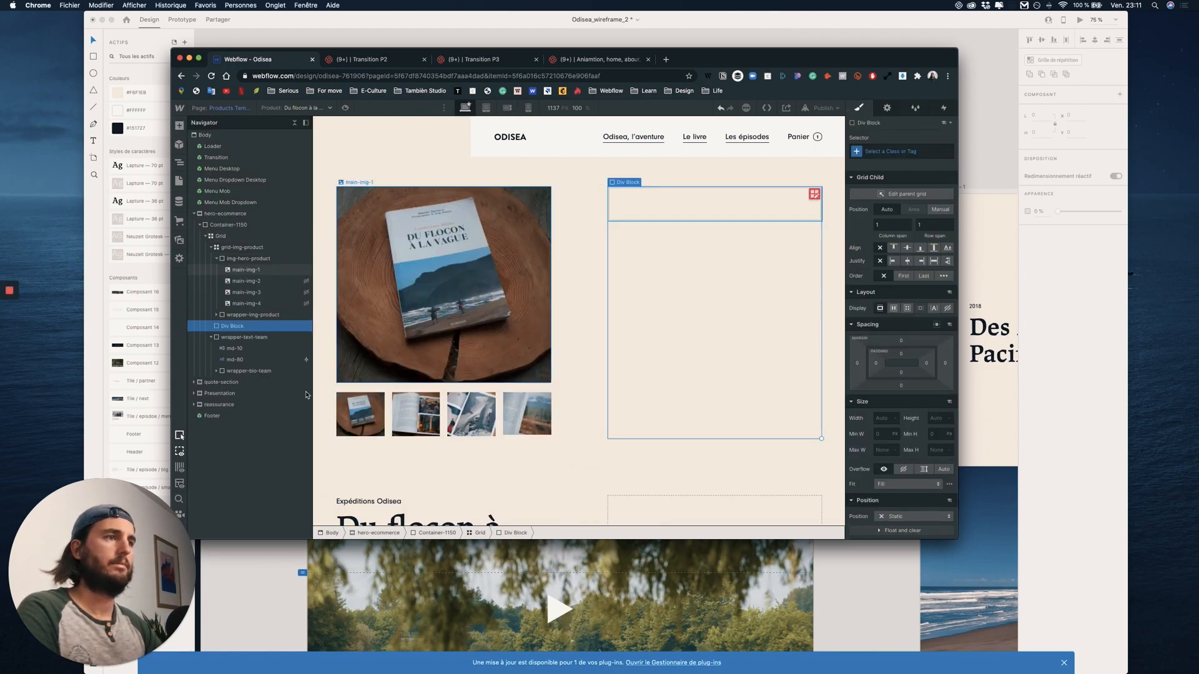
pyautogui.moveTo(240, 297); pyautogui.dragTo(241, 344)
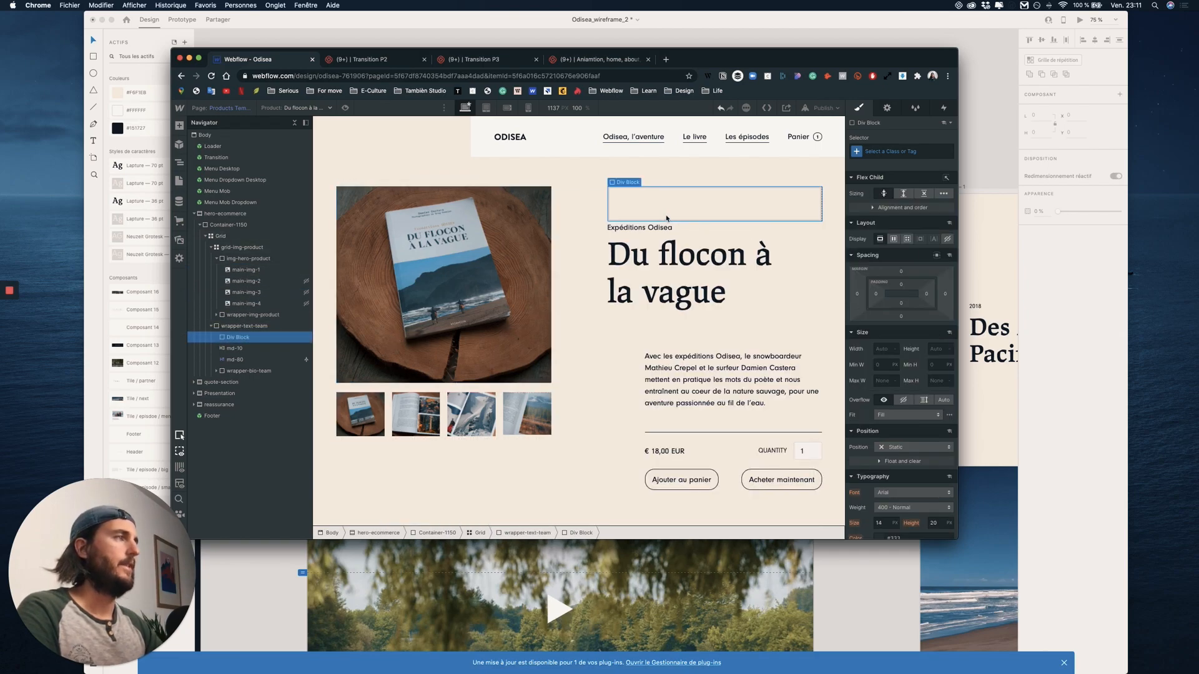
# - Duplicate the new div block and nest the md-10 subtitle in one and the md-80 title in the other
pyautogui.press('super+c')
pyautogui.press('super+v')
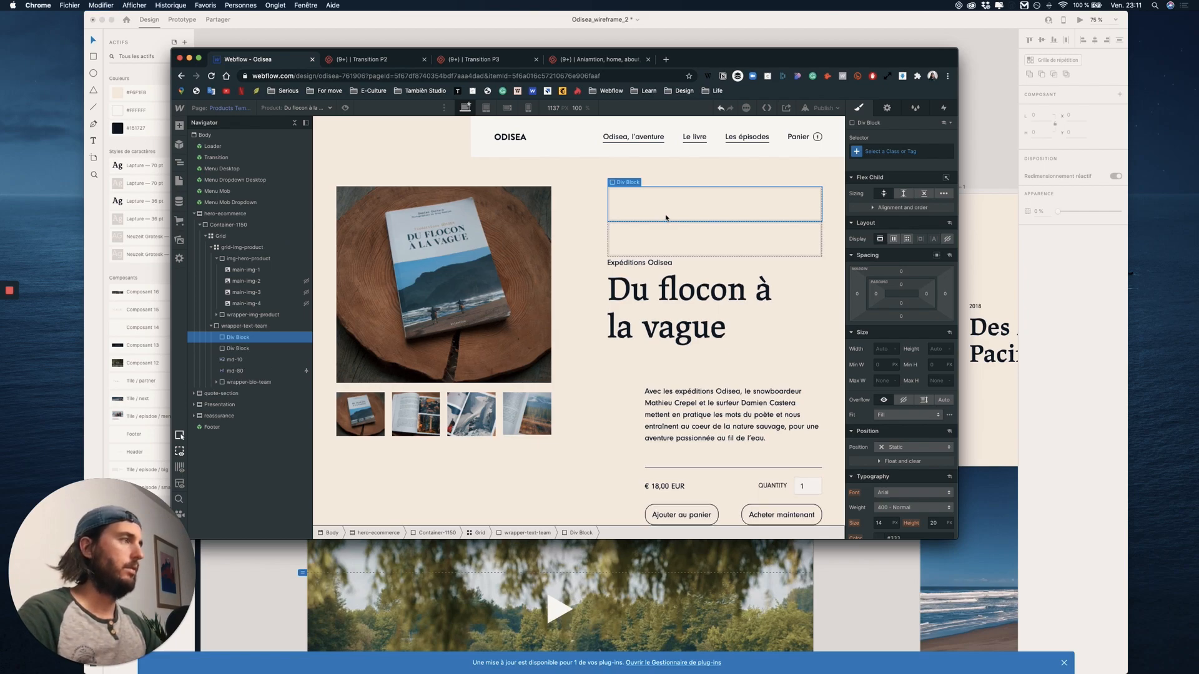
pyautogui.moveTo(237, 360)
pyautogui.mouseDown()
pyautogui.moveTo(238, 339)
pyautogui.moveTo(247, 354)
pyautogui.mouseUp()
pyautogui.click(235, 369)
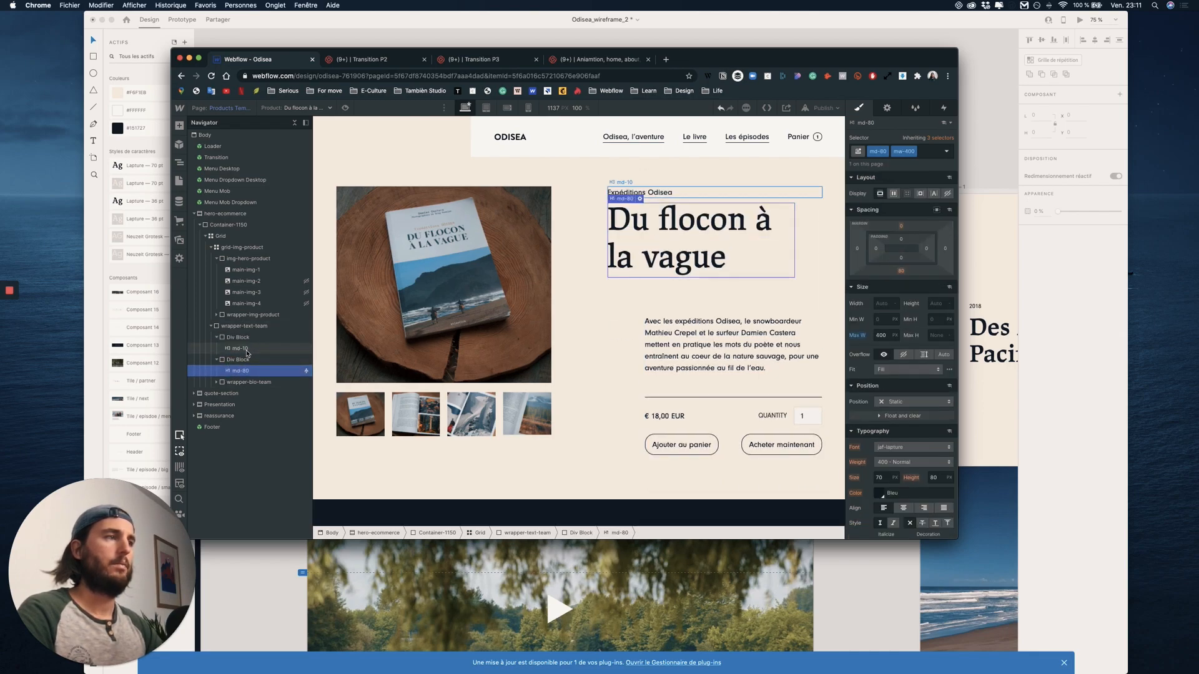
# - Remove the md-10 class from the "Expéditions Odisea" heading
pyautogui.click(246, 351)
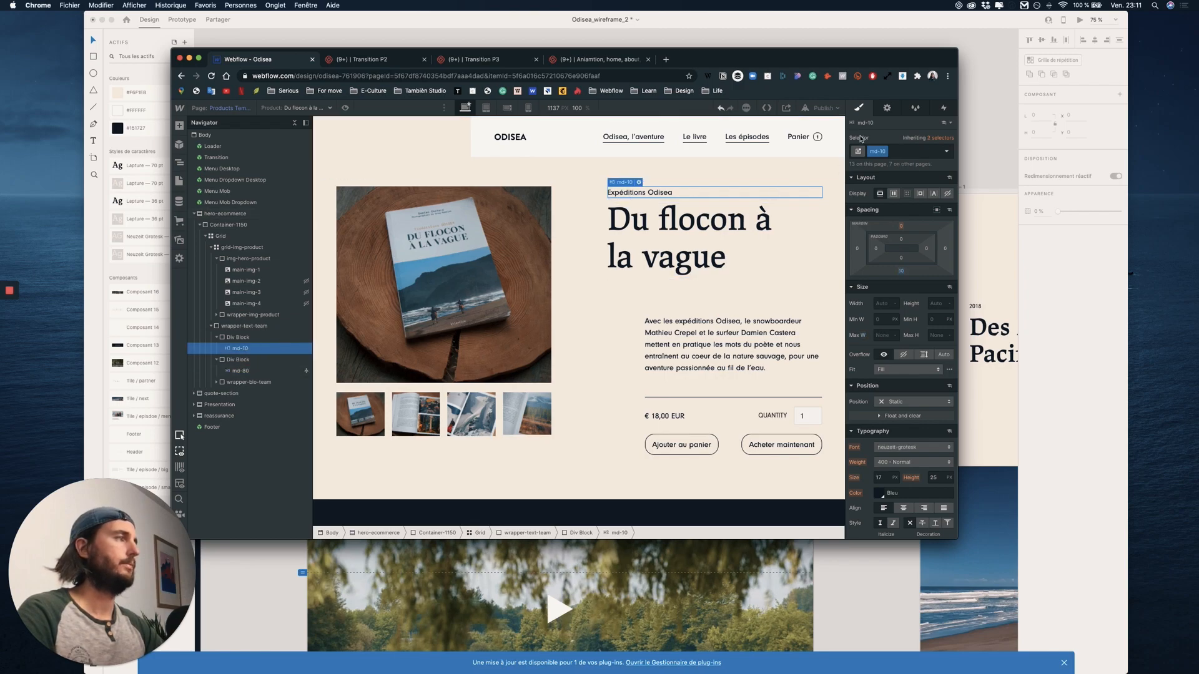
pyautogui.click(894, 152)
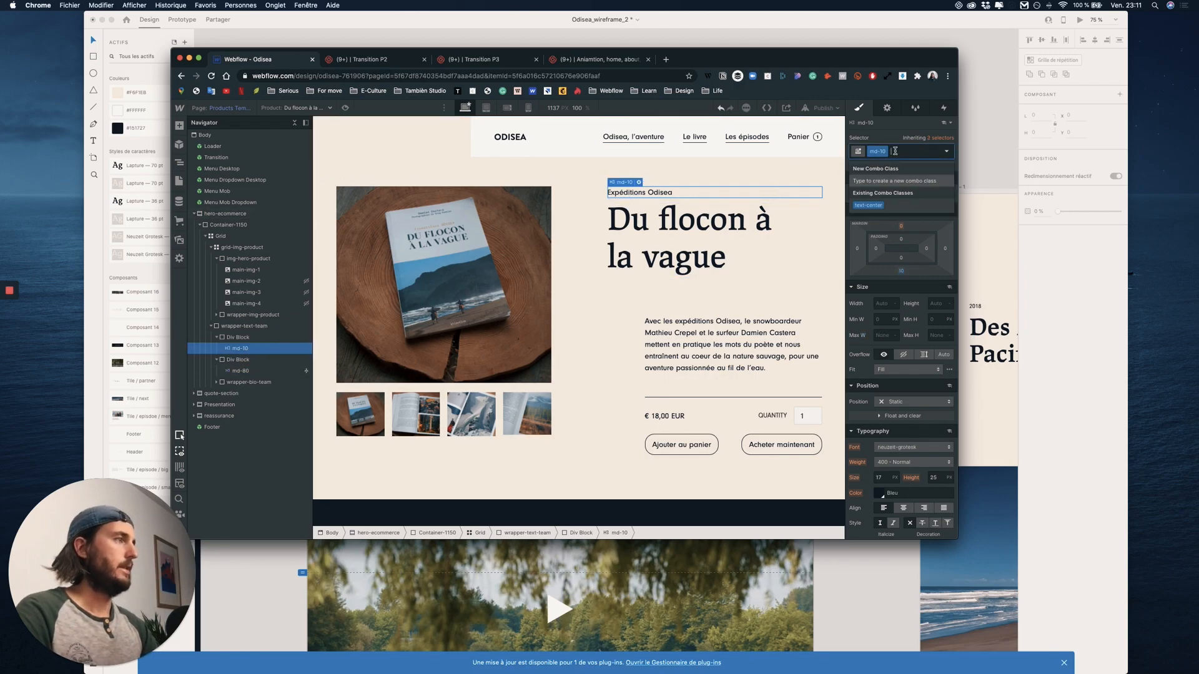
pyautogui.press('BackSpace')
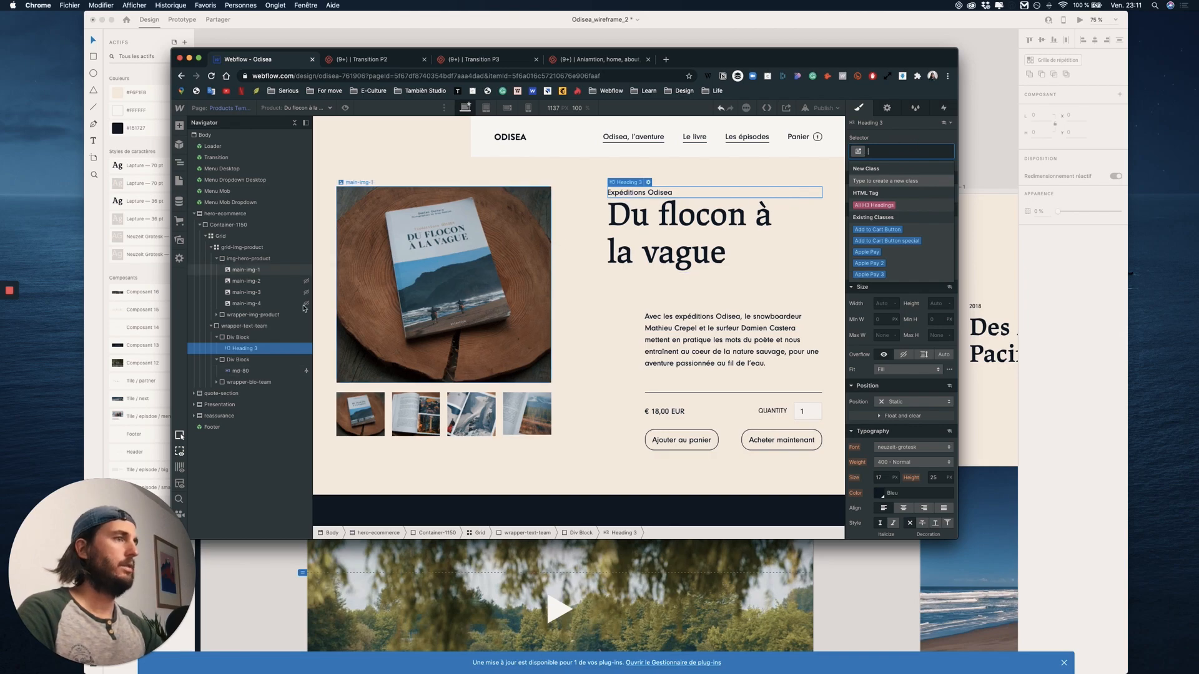
# - Assign the wrapper-subtitle-hero class with the md-20 combo class to the div block around the "Expéditions Odisea" heading
pyautogui.click(240, 337)
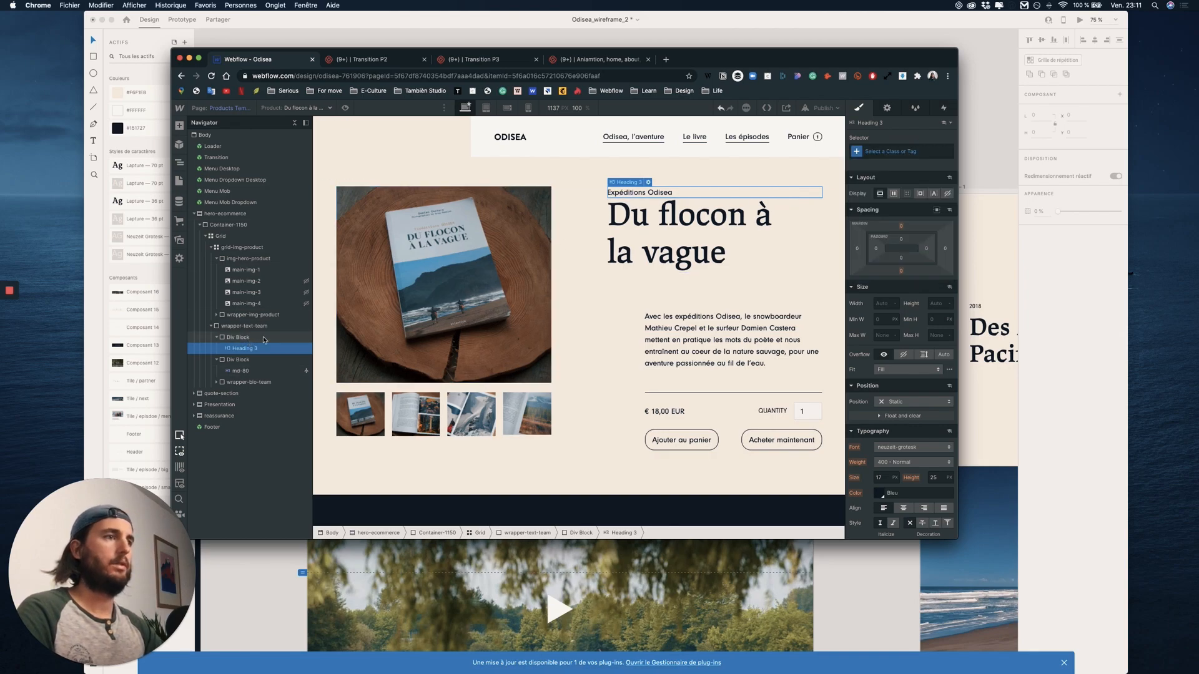
pyautogui.click(899, 148)
pyautogui.write('wrappe')
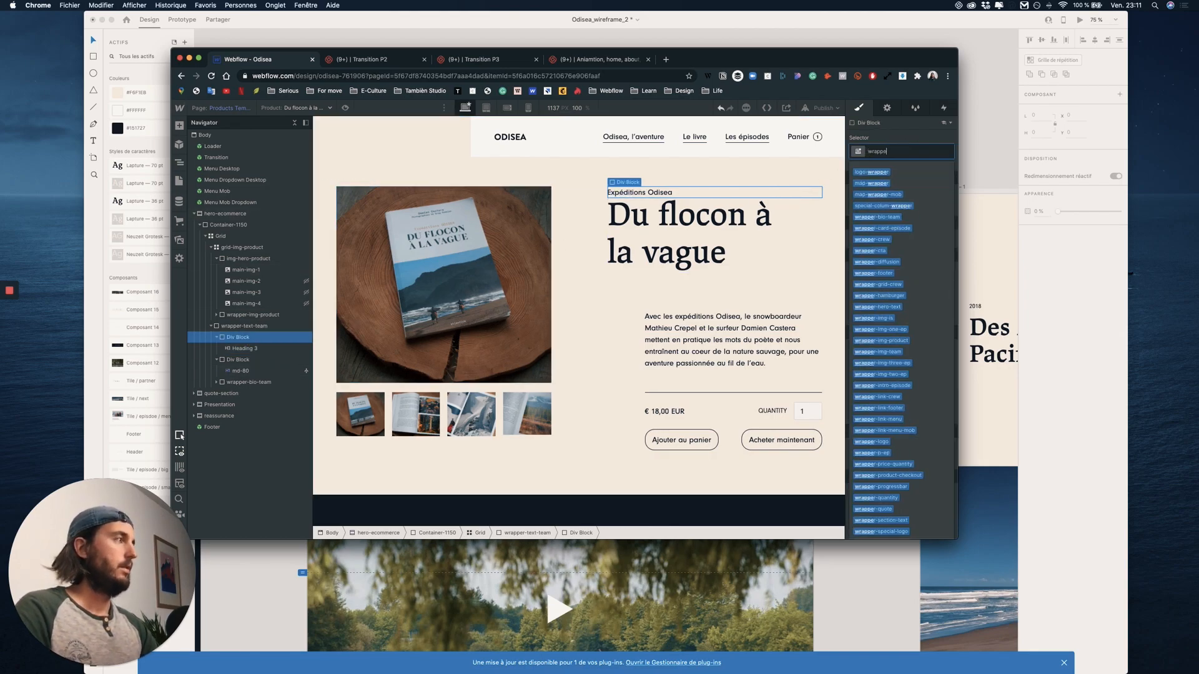
pyautogui.write('r-sub')
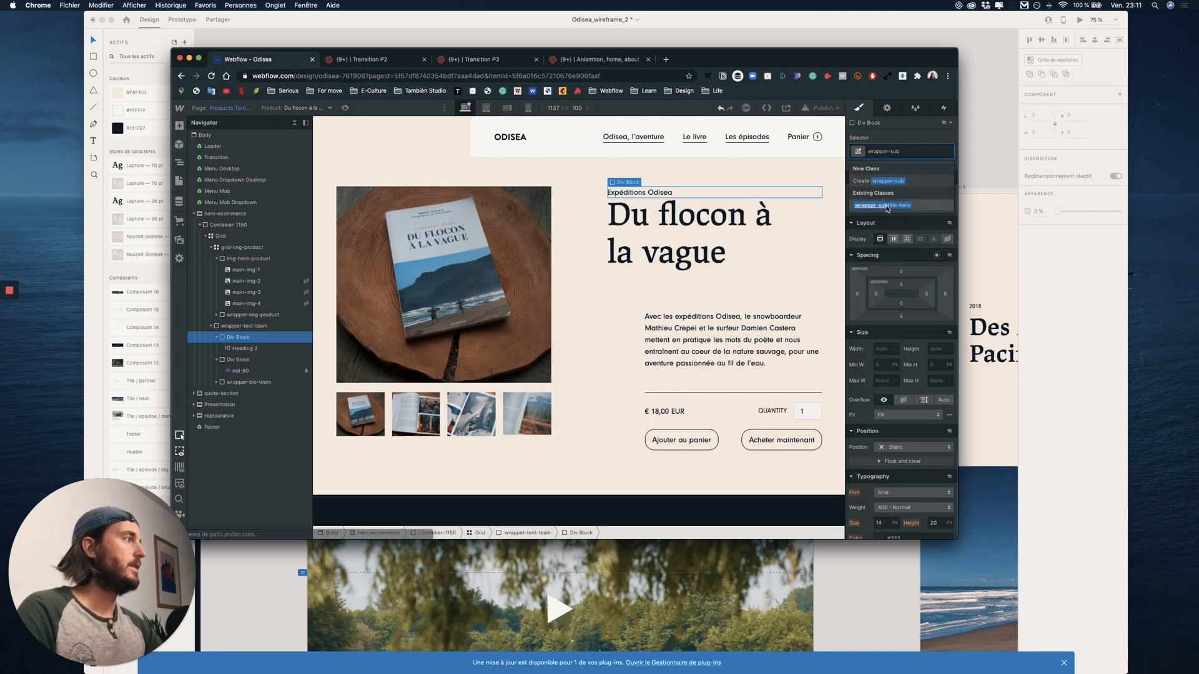
pyautogui.click(889, 206)
pyautogui.click(937, 154)
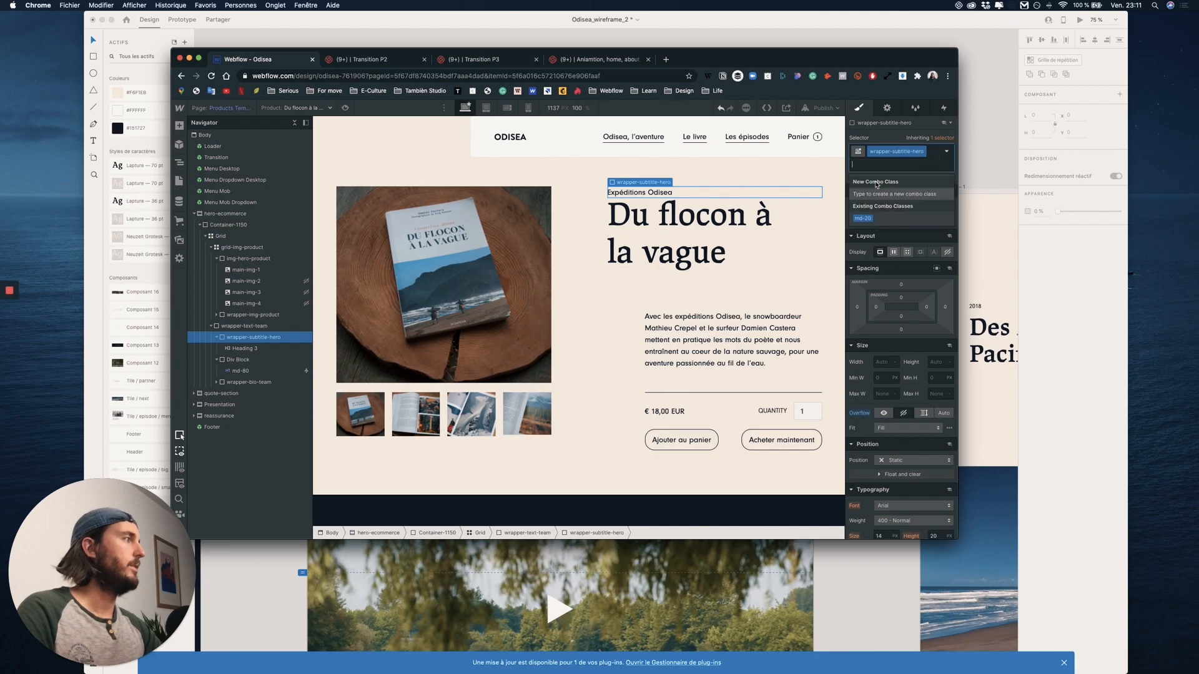
pyautogui.click(870, 217)
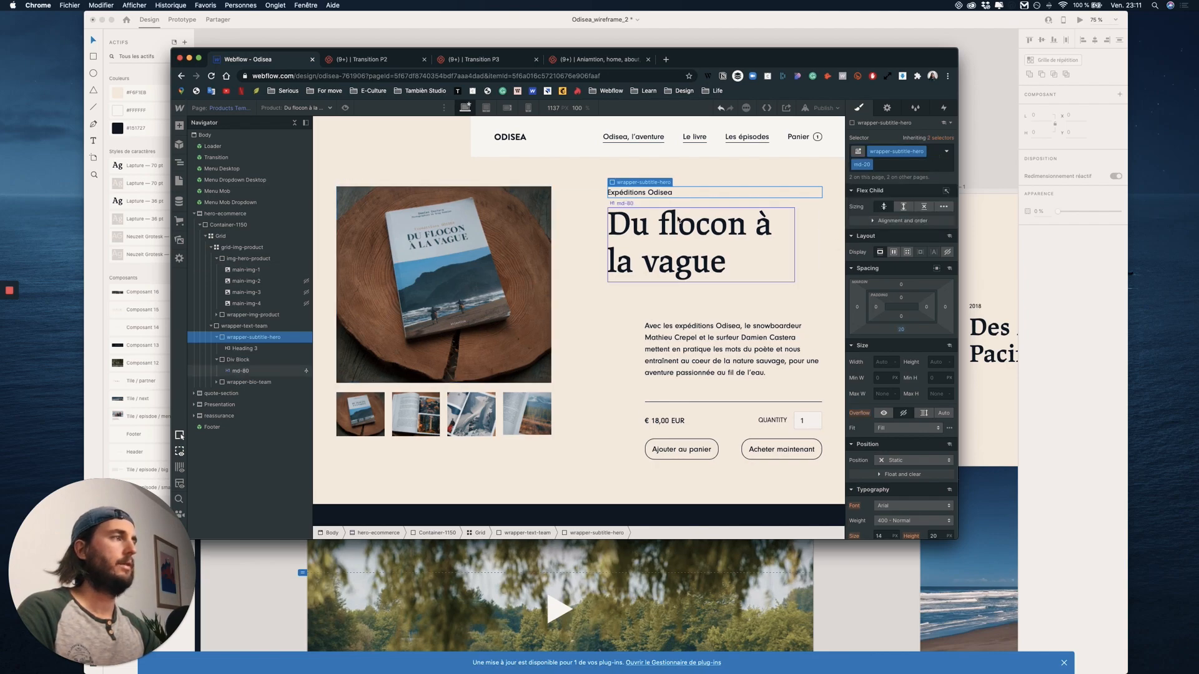
# - Assign the existing wrapper-title-hero class to the div block that contains the md-80 title
pyautogui.click(241, 372)
pyautogui.click(237, 359)
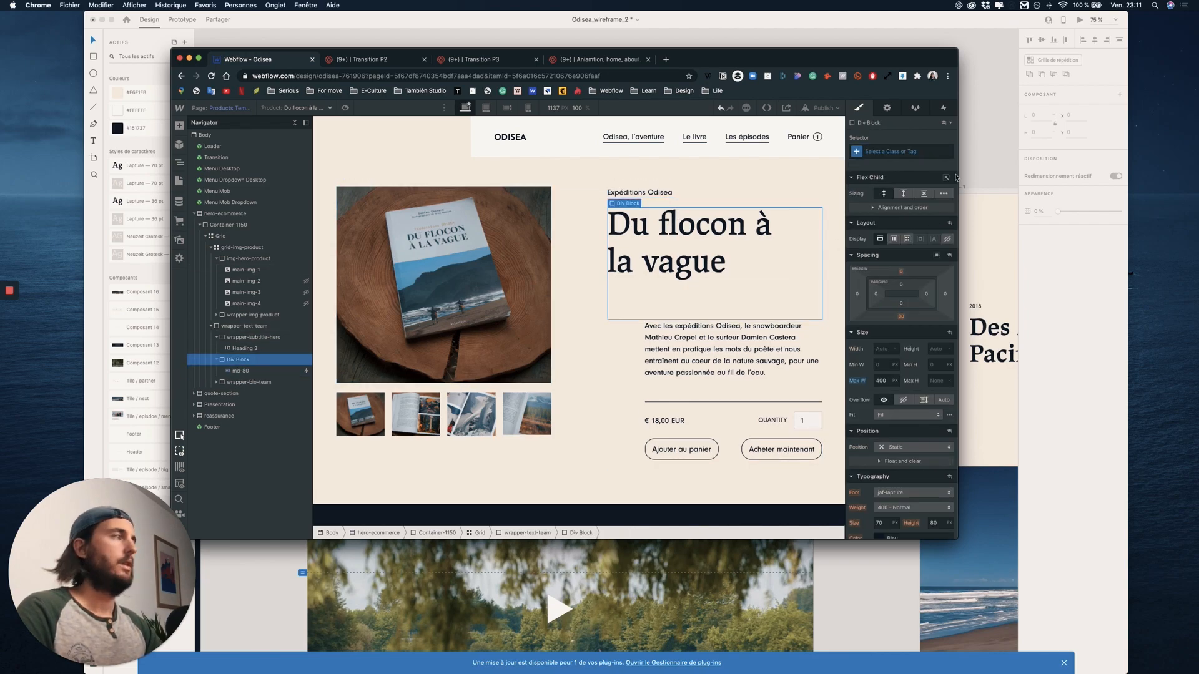
pyautogui.click(884, 152)
pyautogui.click(743, 248)
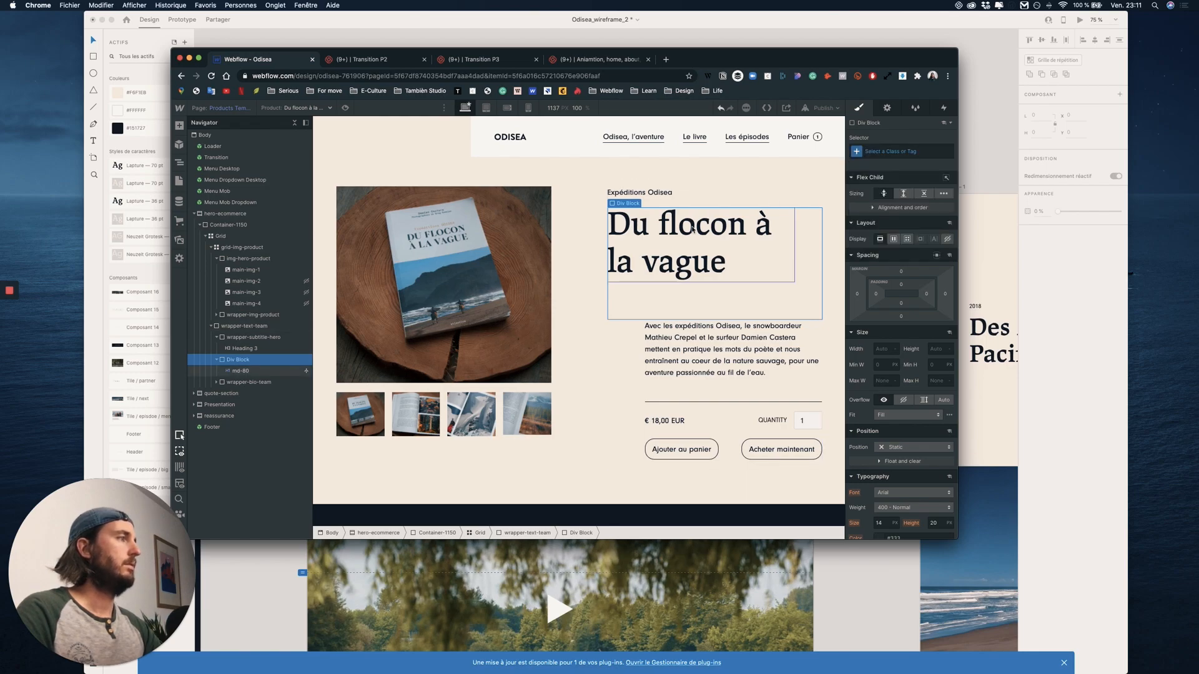
pyautogui.click(923, 155)
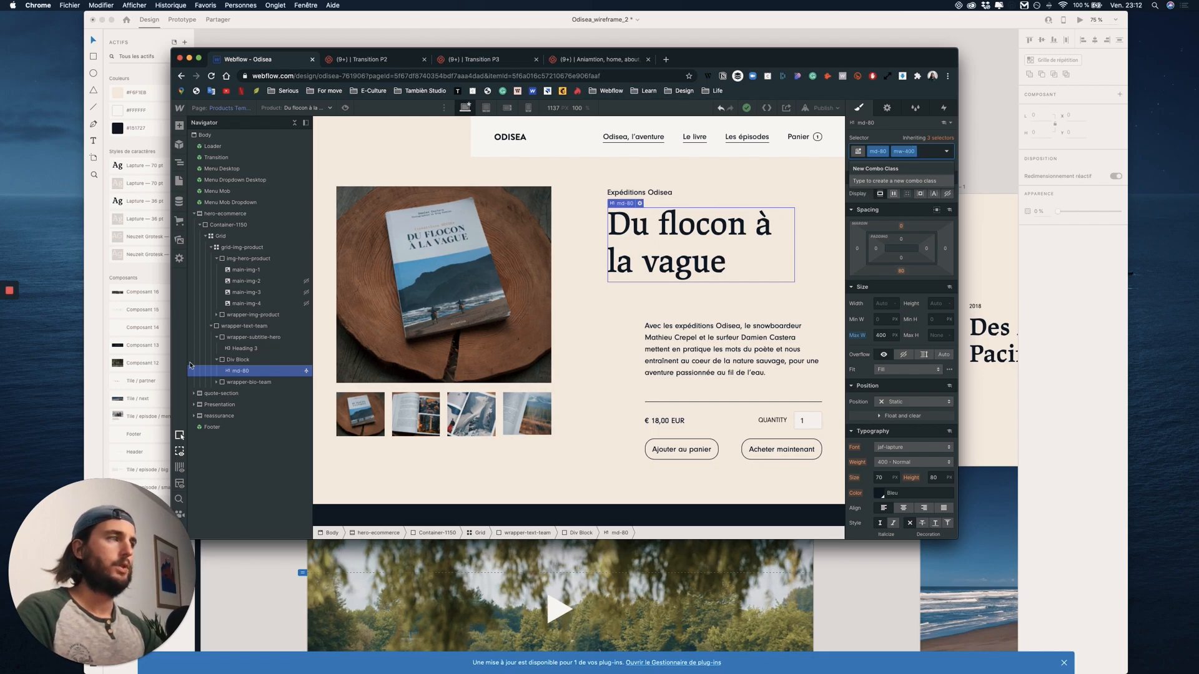
pyautogui.click(259, 362)
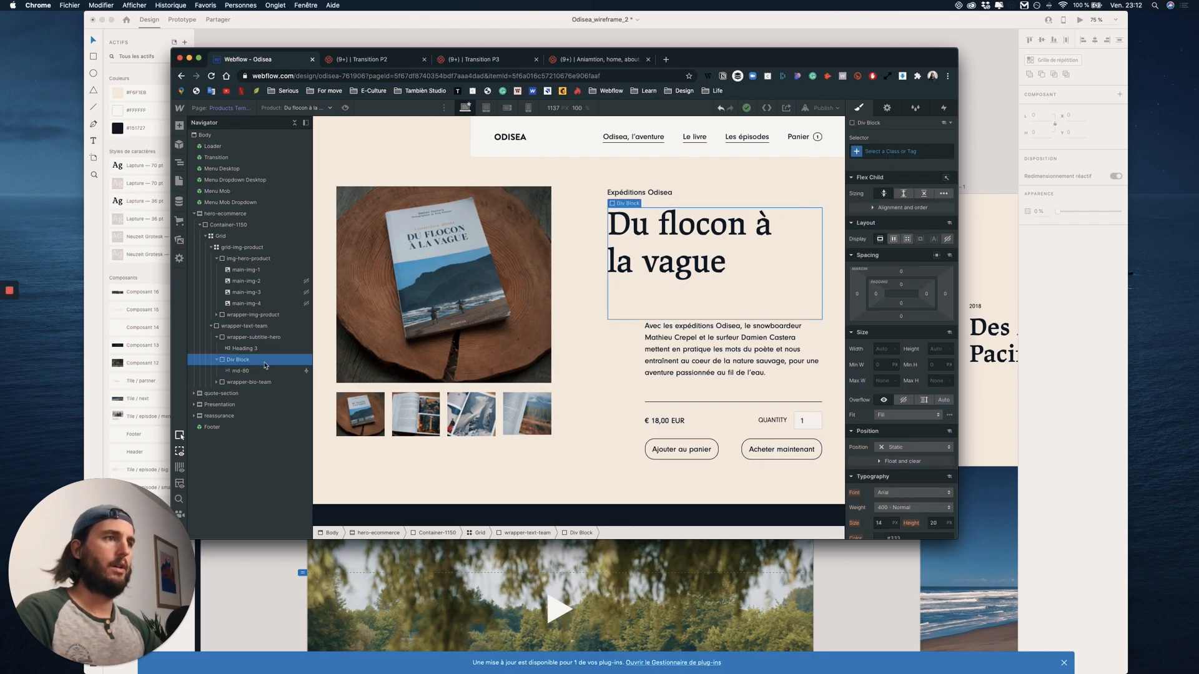
pyautogui.click(915, 150)
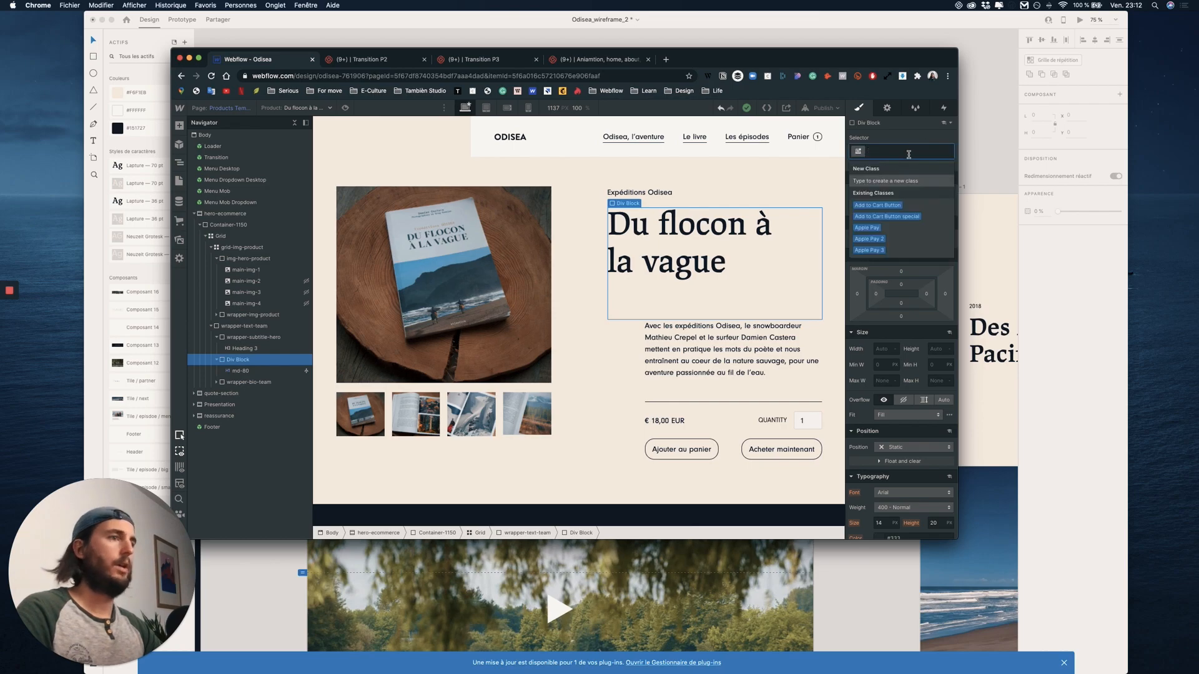
pyautogui.write('wr')
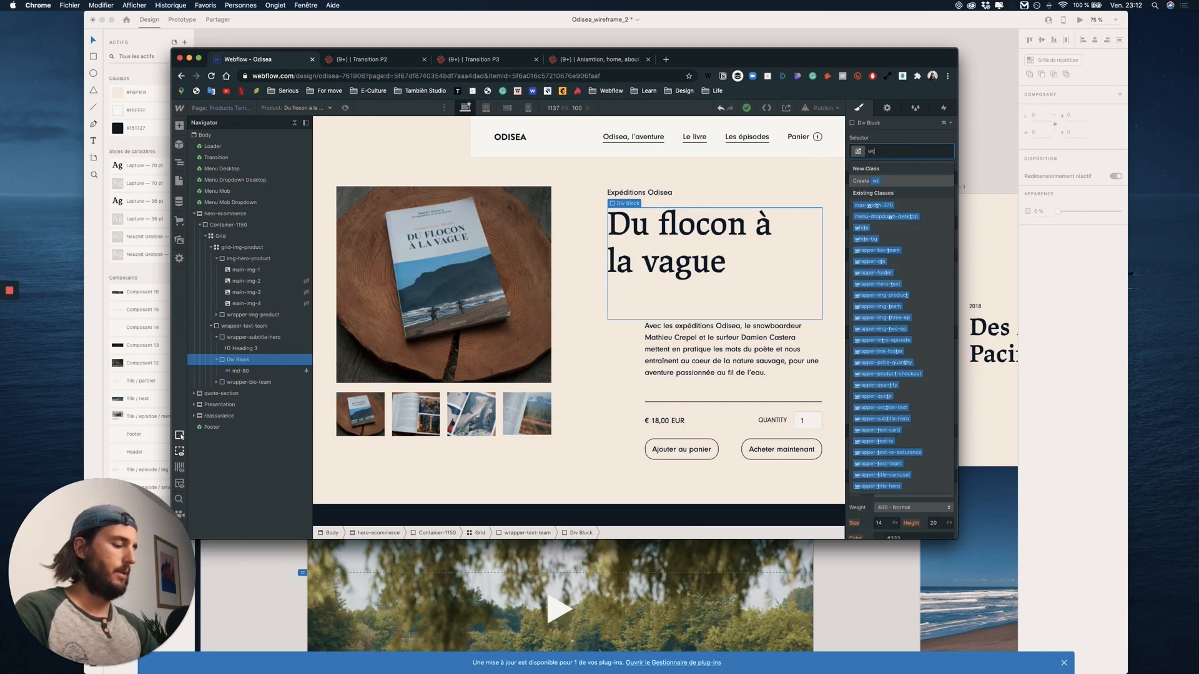
pyautogui.write('apper-tit')
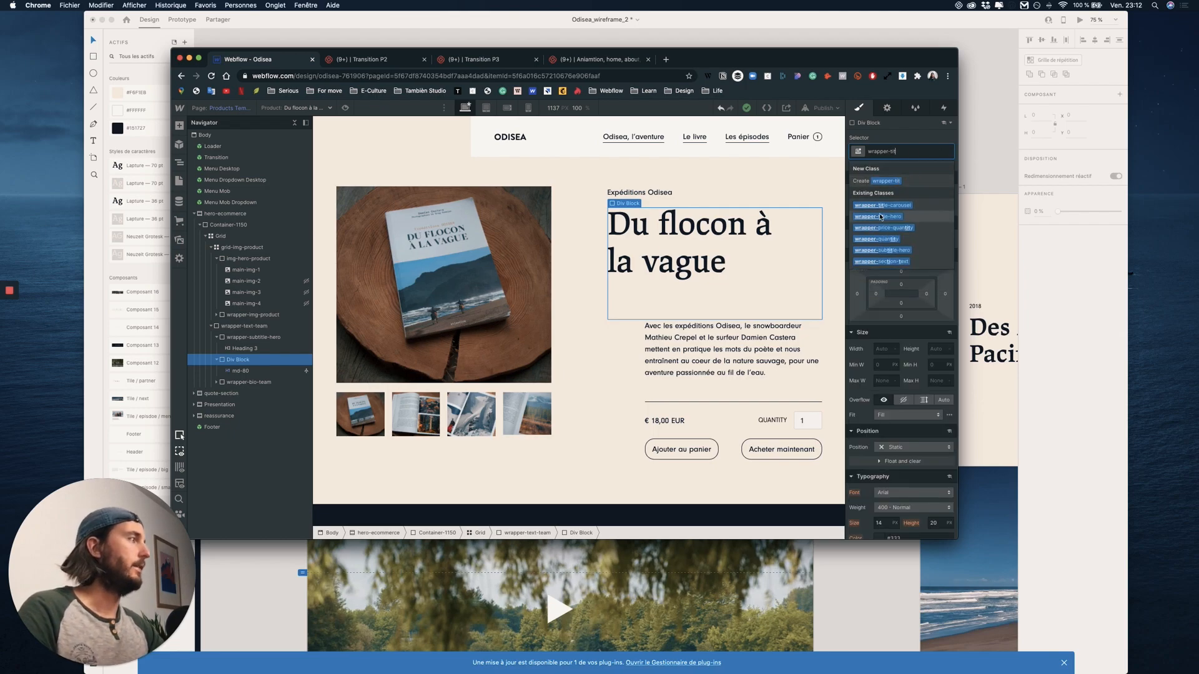
pyautogui.click(881, 216)
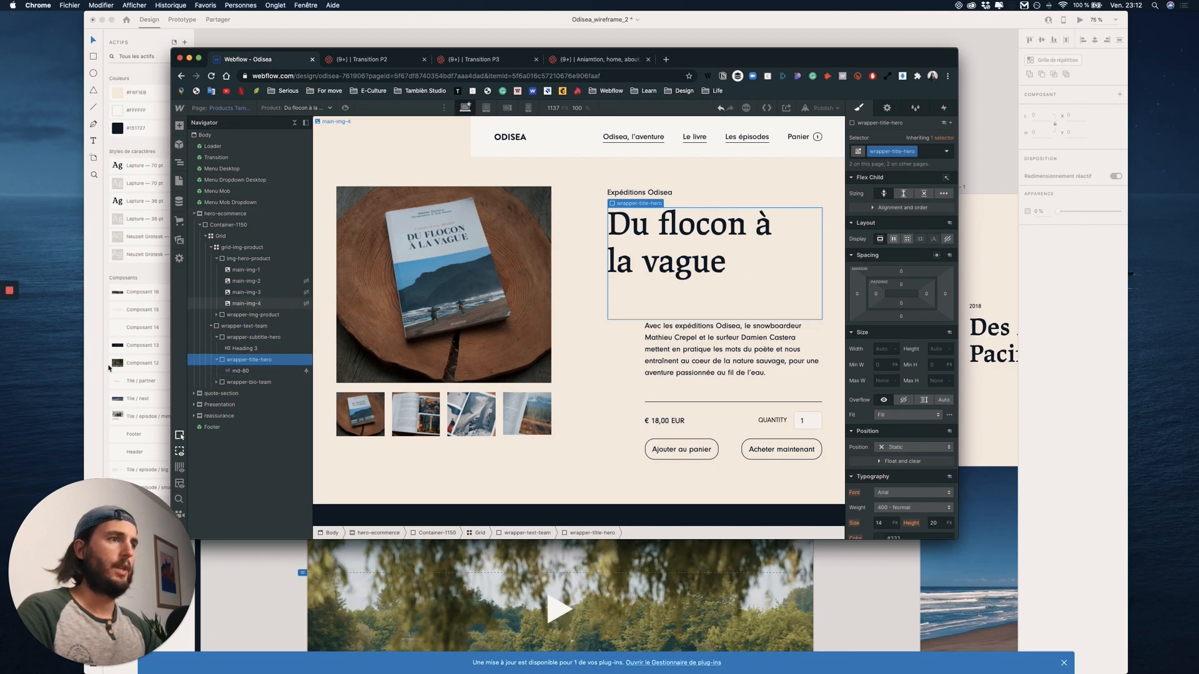
# - Add a page load trigger to the product page that starts an animation when the page starts loading
pyautogui.click(715, 403)
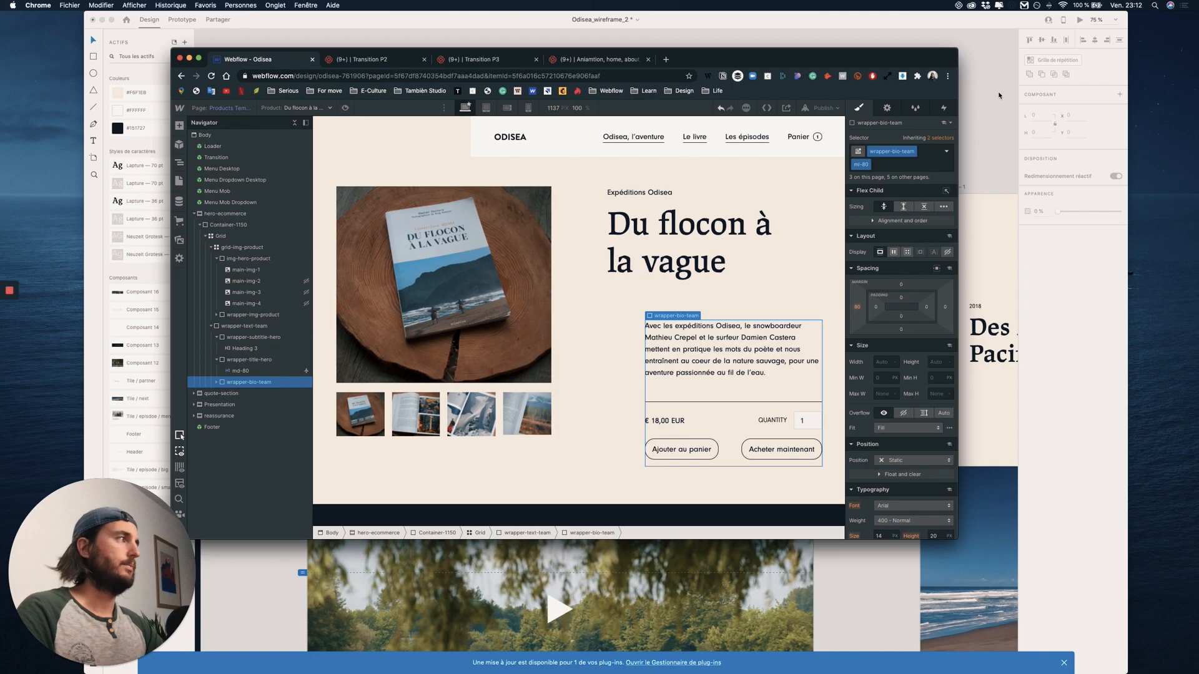
pyautogui.click(945, 109)
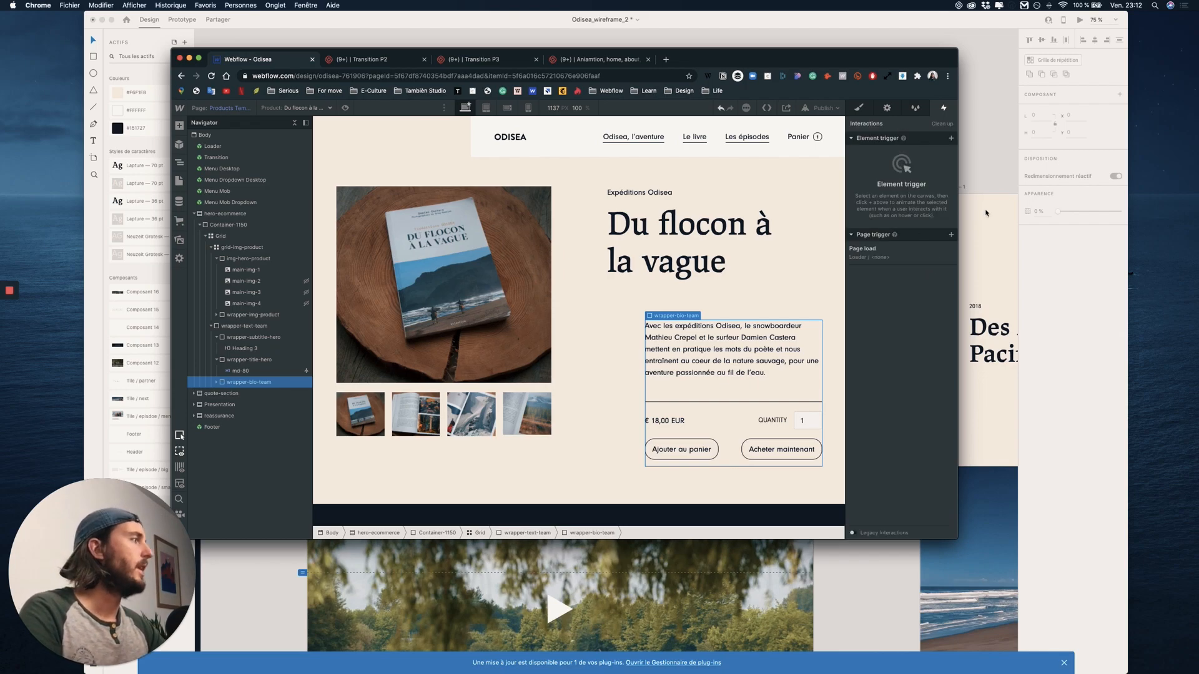
pyautogui.click(951, 236)
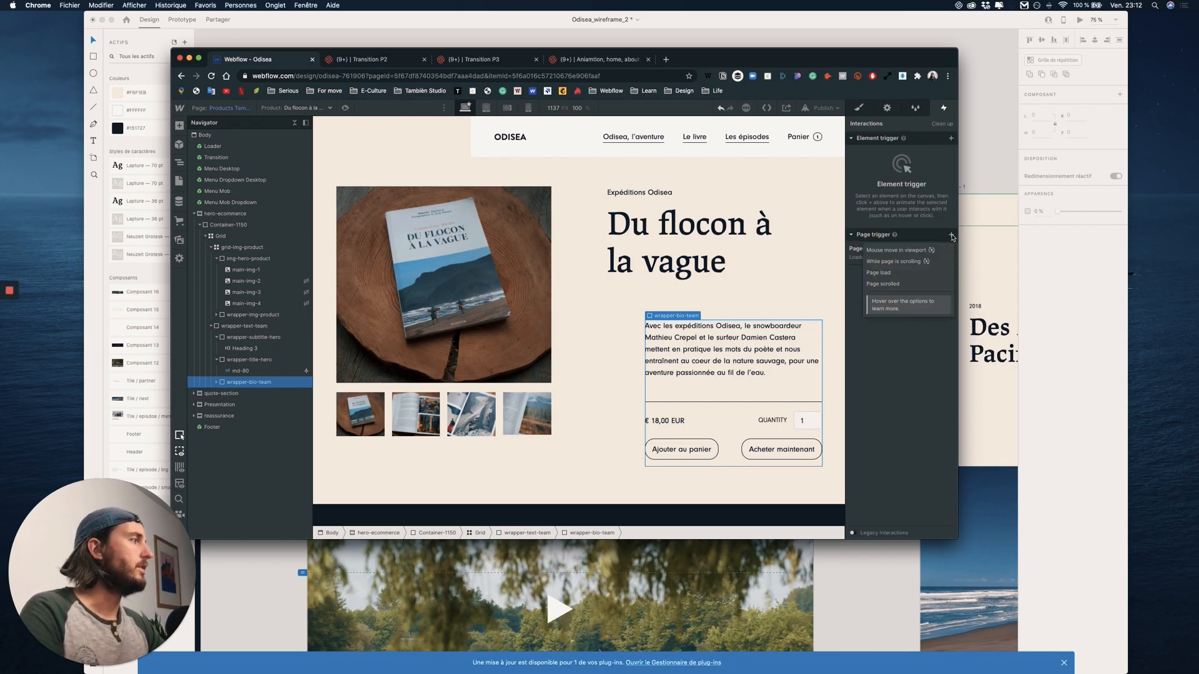
pyautogui.click(905, 274)
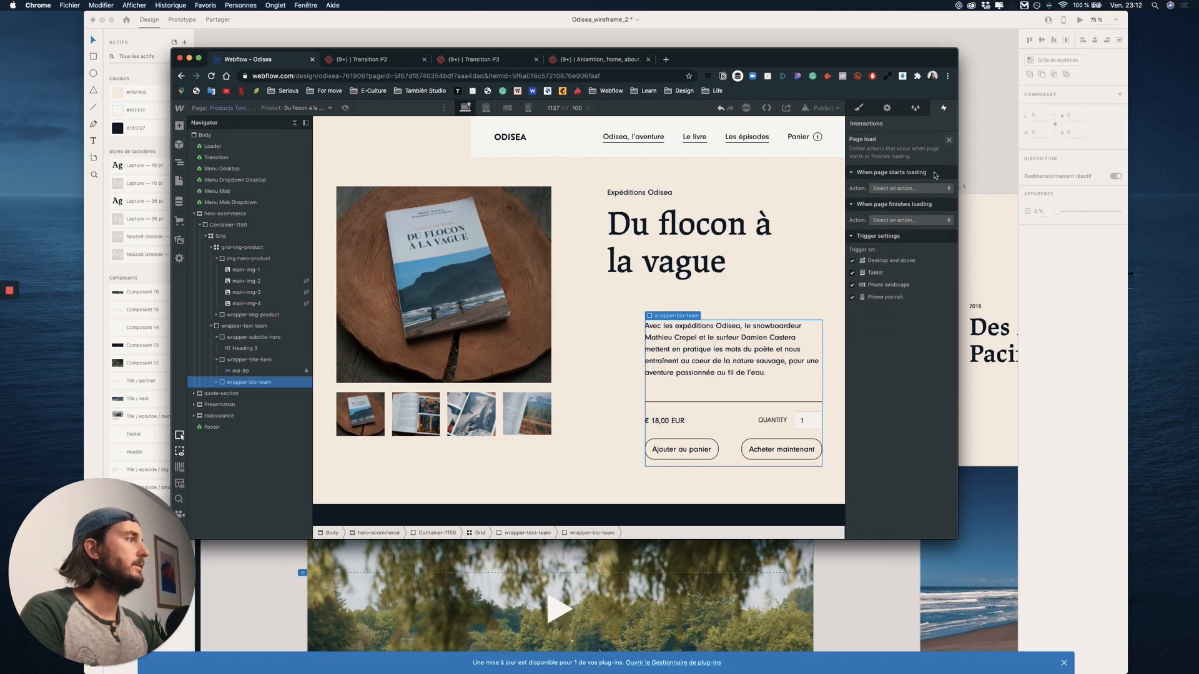
pyautogui.click(923, 188)
pyautogui.click(919, 200)
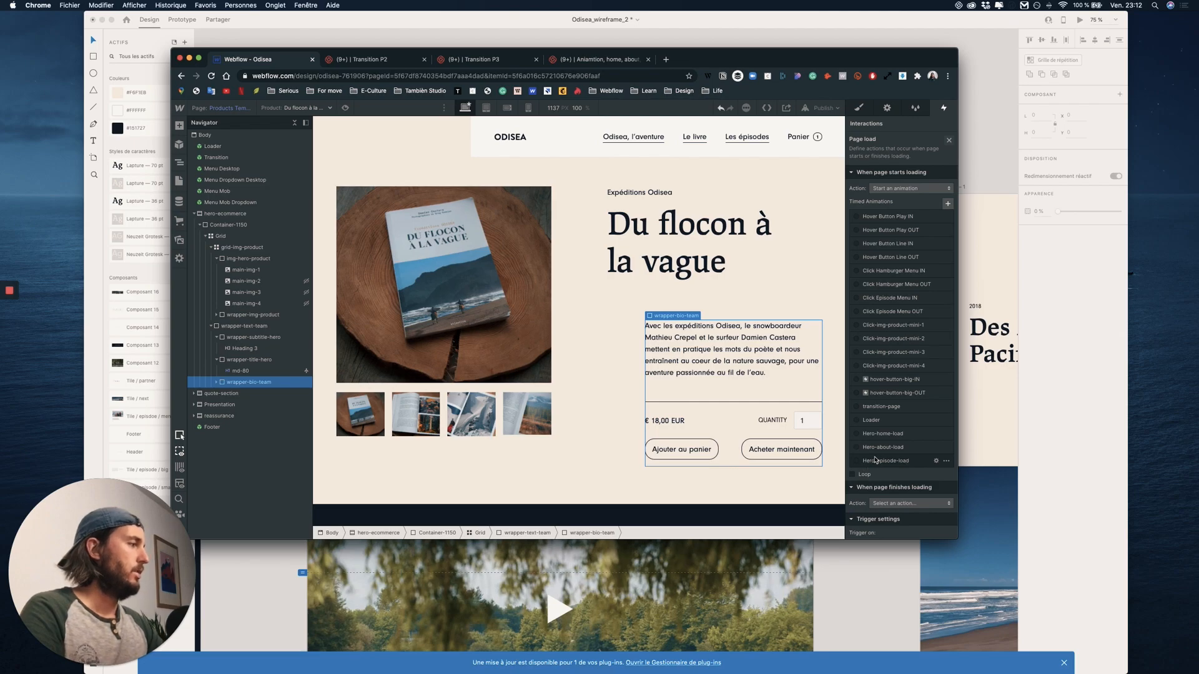
# - Duplicate the Hero-episode-load timed animation and rename the copy Hero-product-load
pyautogui.scroll(-2, 875, 460)
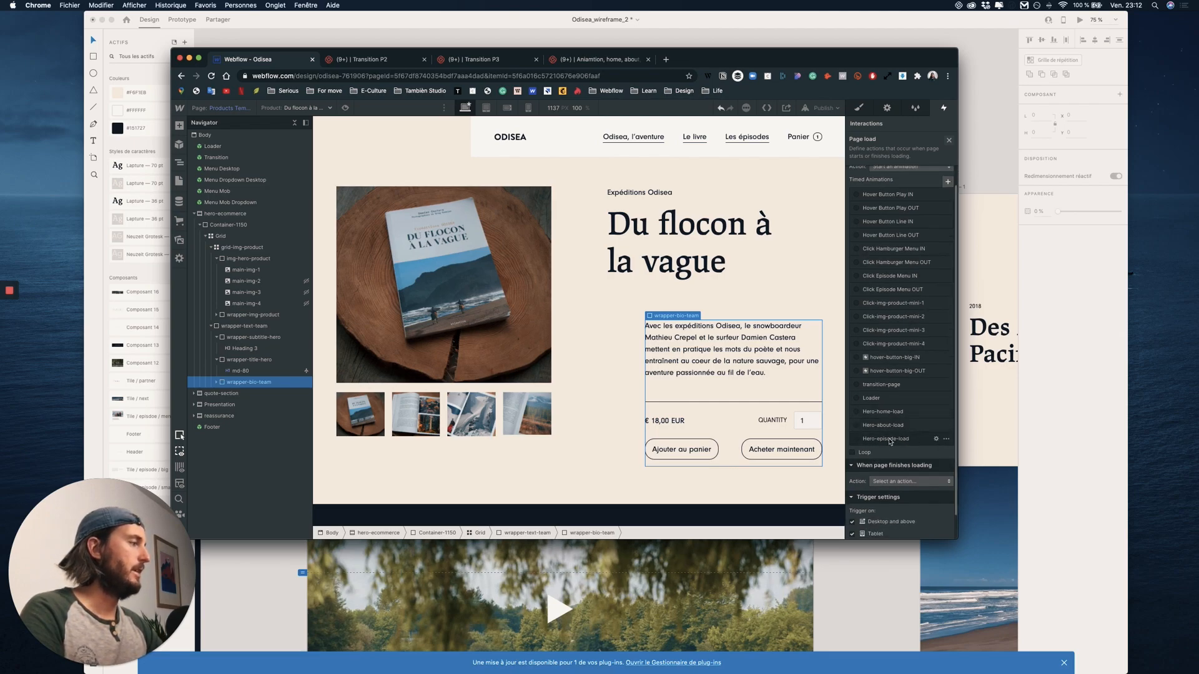
pyautogui.click(946, 440)
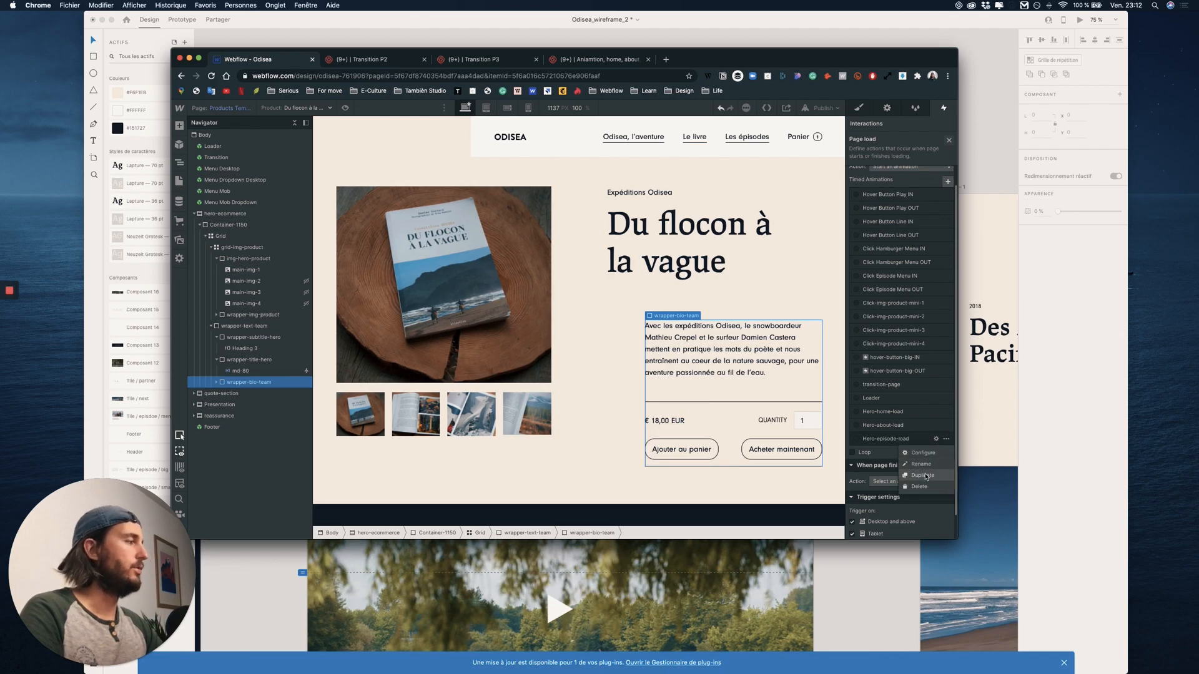
pyautogui.click(918, 465)
pyautogui.click(880, 452)
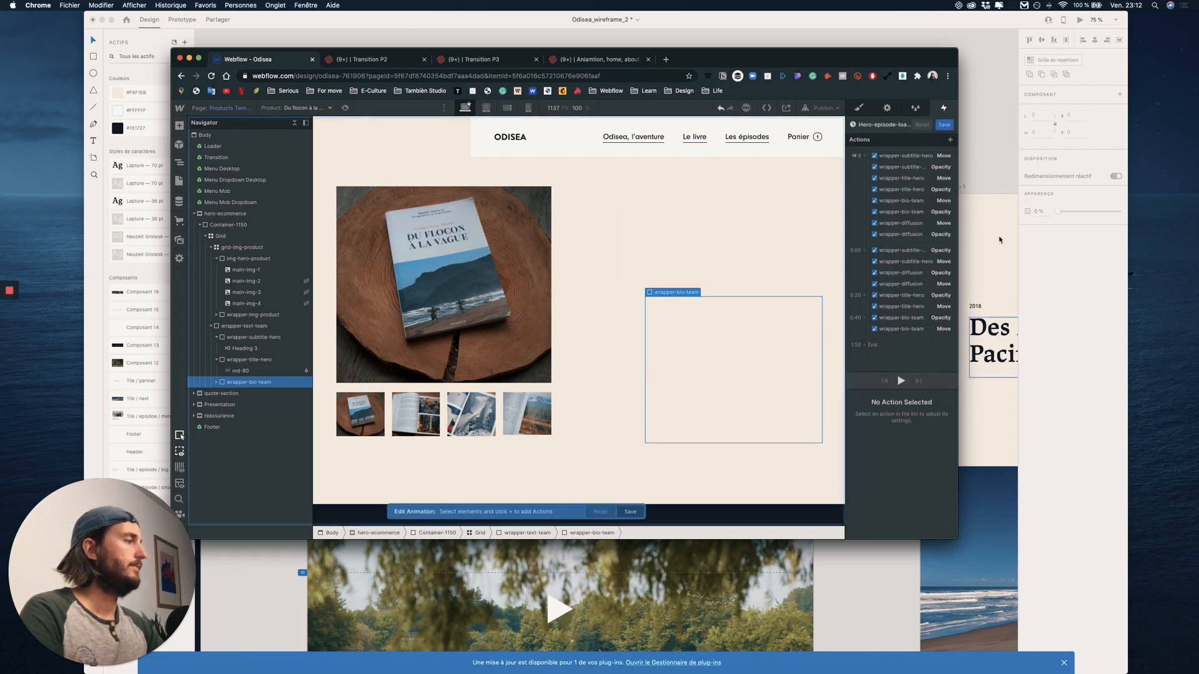
pyautogui.click(880, 125)
pyautogui.press('Right')
pyautogui.press('BackSpace')
pyautogui.press('BackSpace')
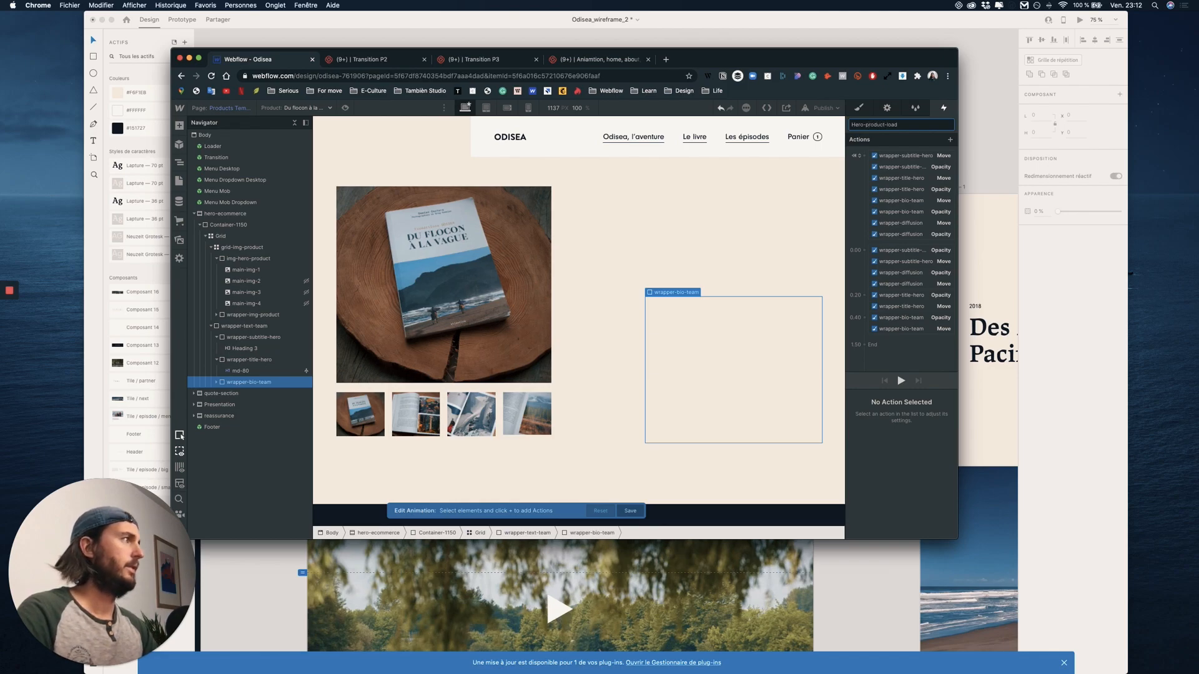
pyautogui.press('Return')
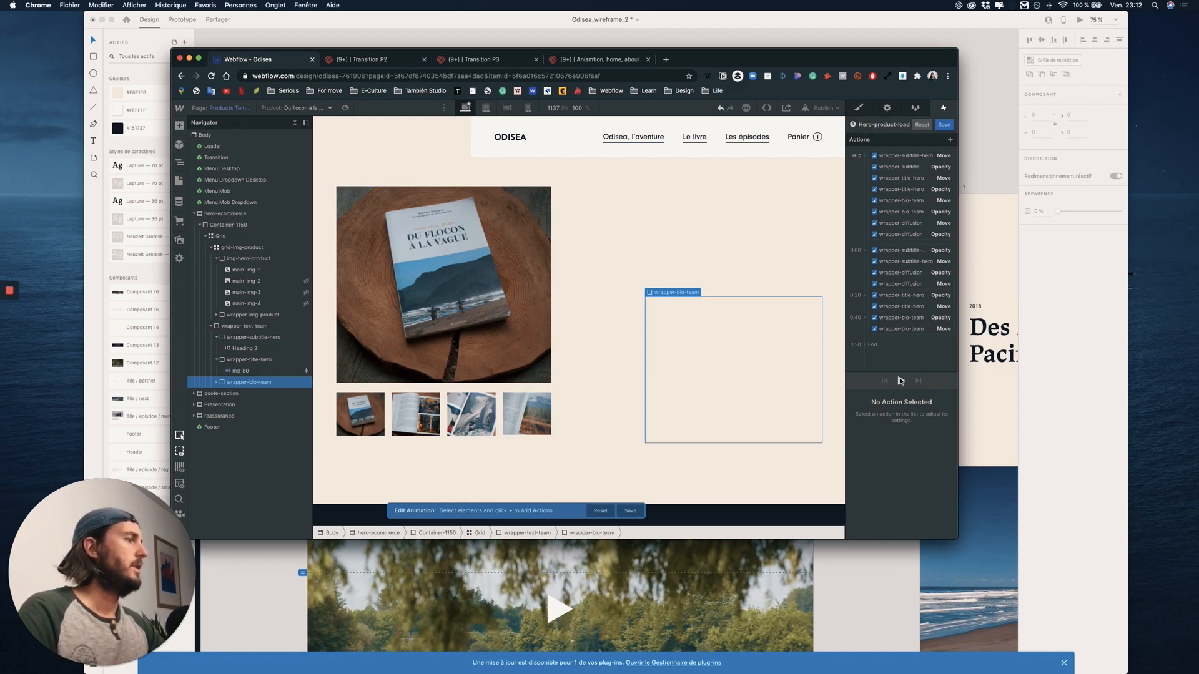
# - Preview the Hero-product-load animation on the product hero
pyautogui.click(901, 380)
pyautogui.click(901, 380)
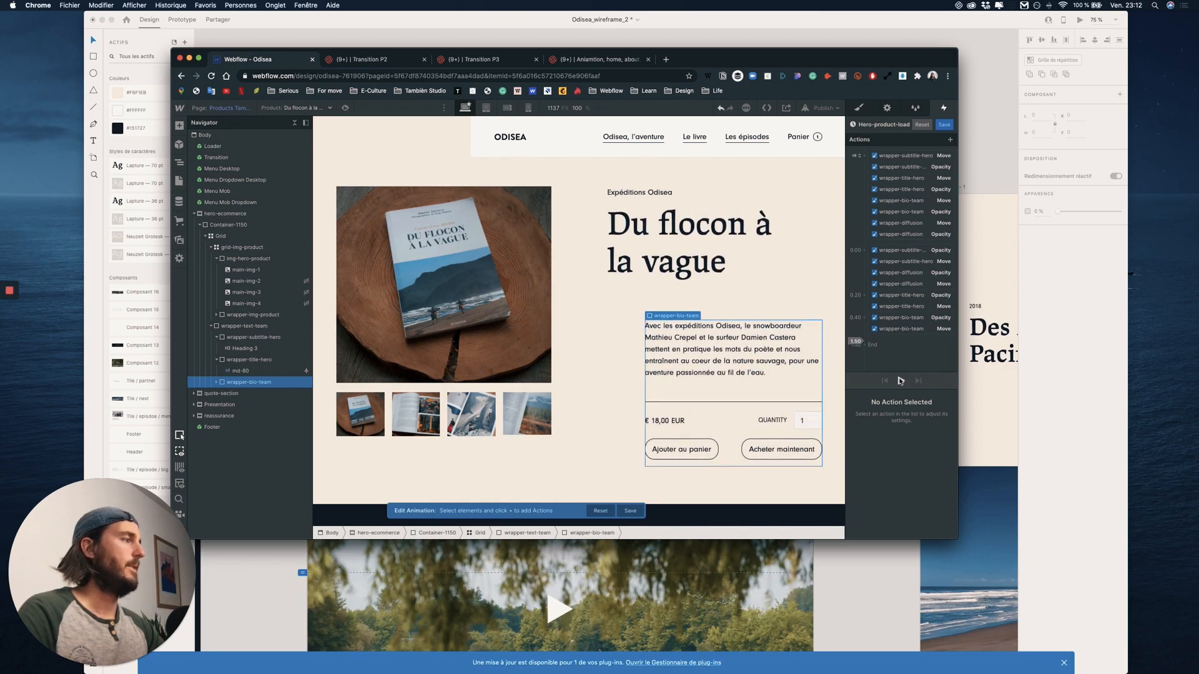
pyautogui.click(901, 380)
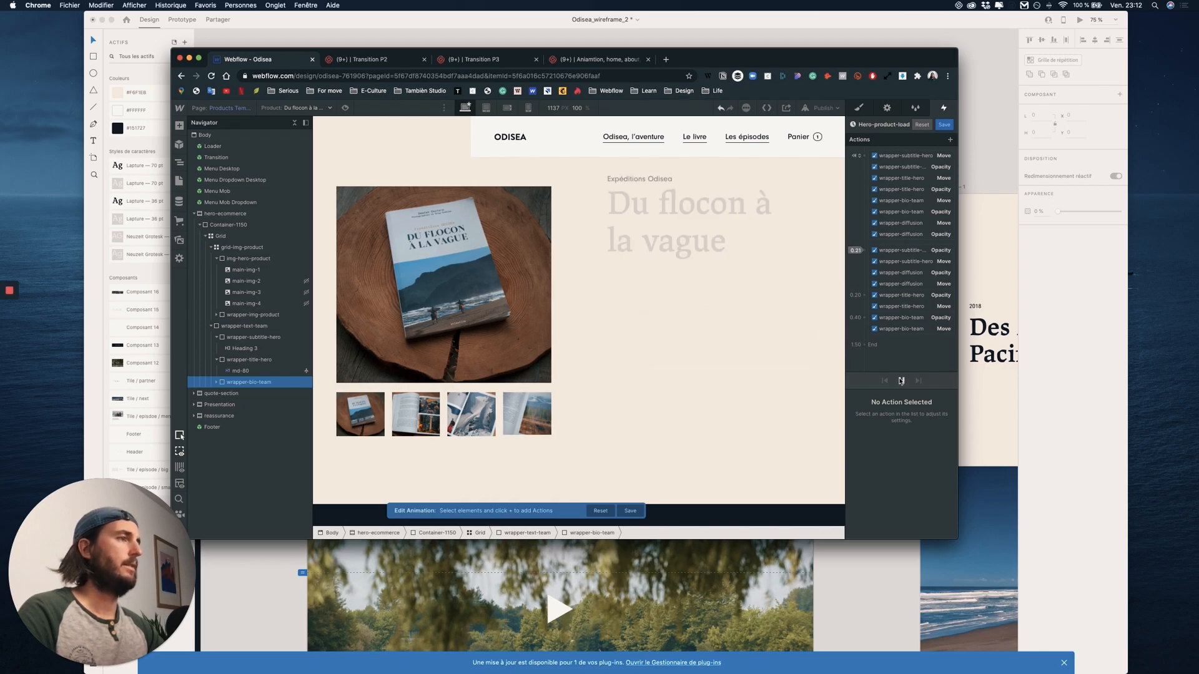
pyautogui.click(457, 347)
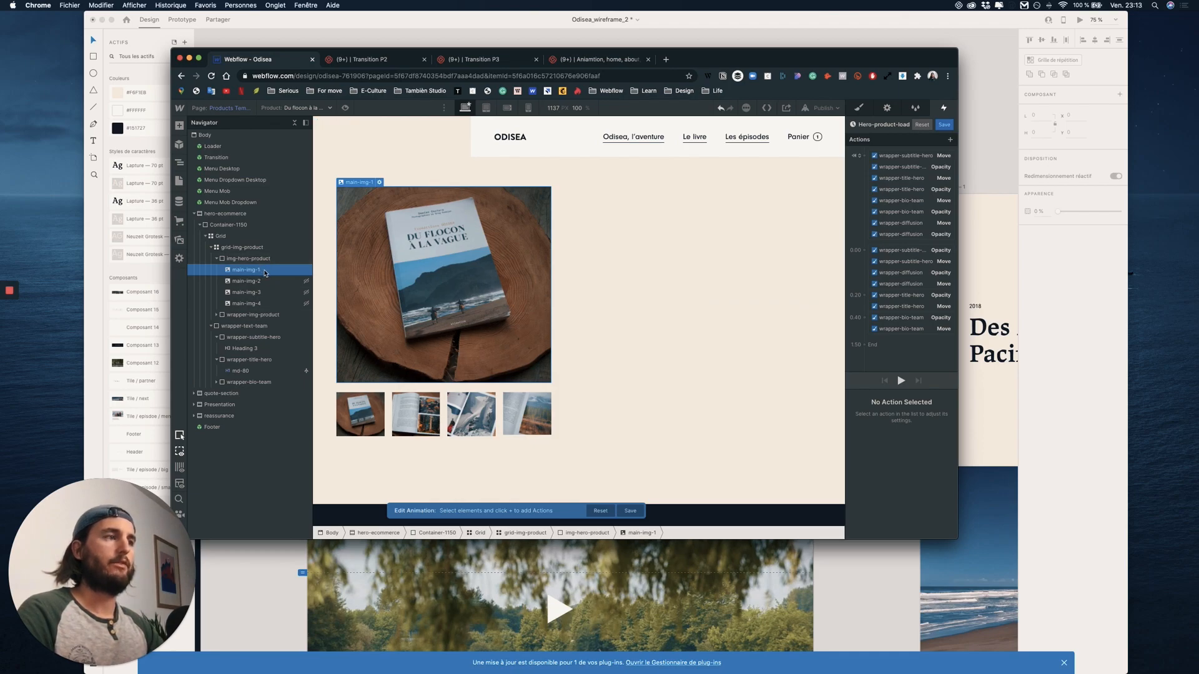
pyautogui.click(270, 258)
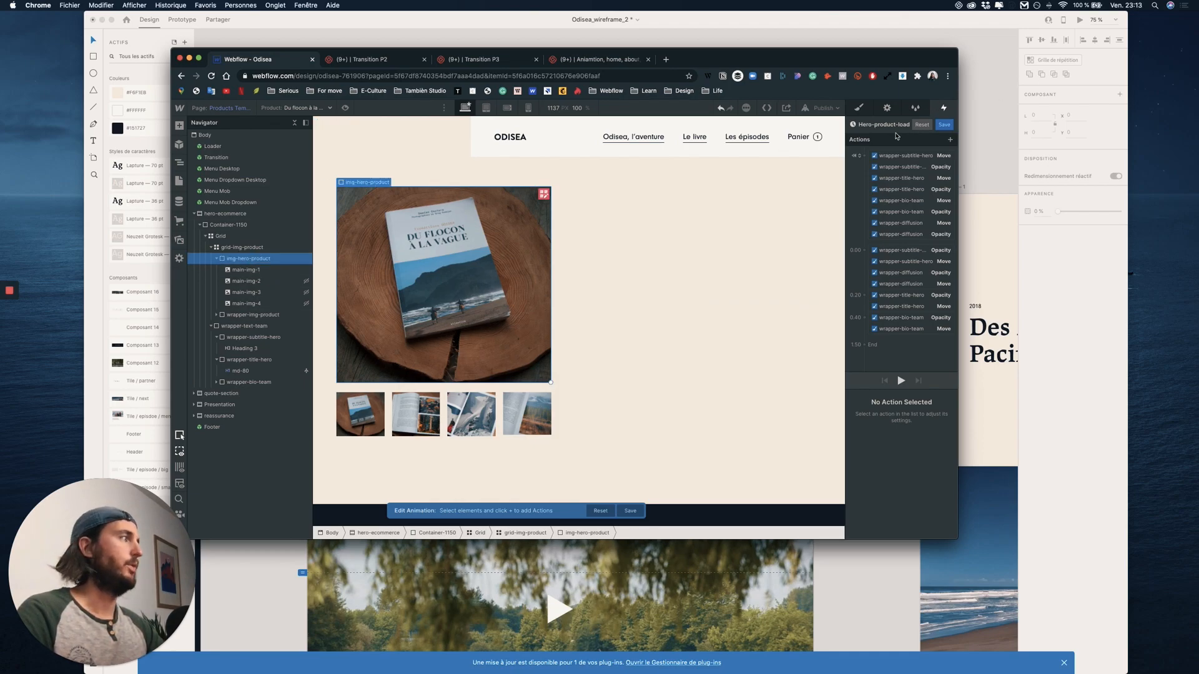
pyautogui.click(950, 140)
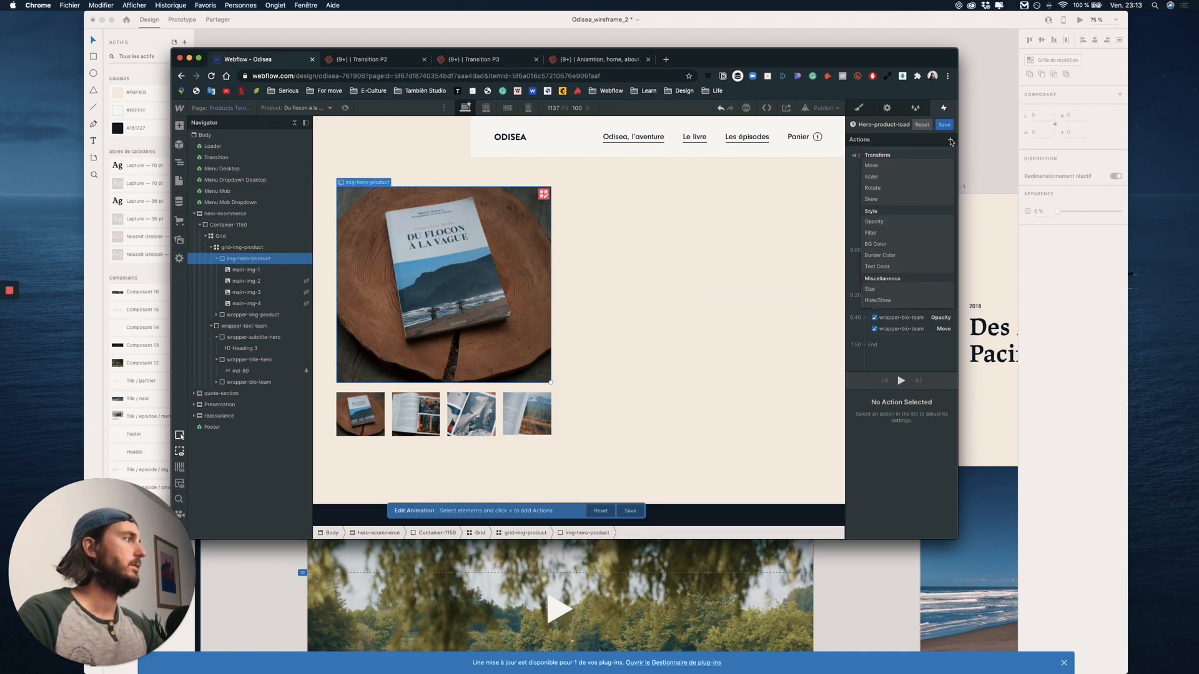
pyautogui.click(874, 165)
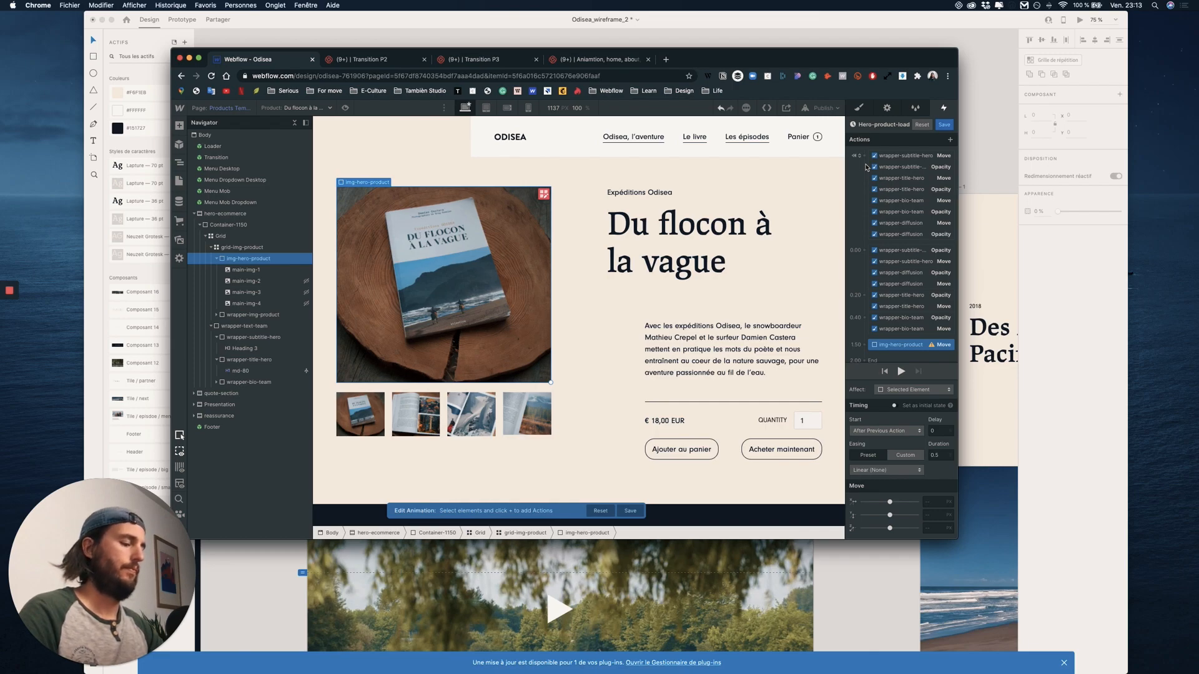
pyautogui.press('Delete')
# - Add Move and Opacity actions for img-hero-product and place both at the end of the initial-state actions
pyautogui.click(442, 252)
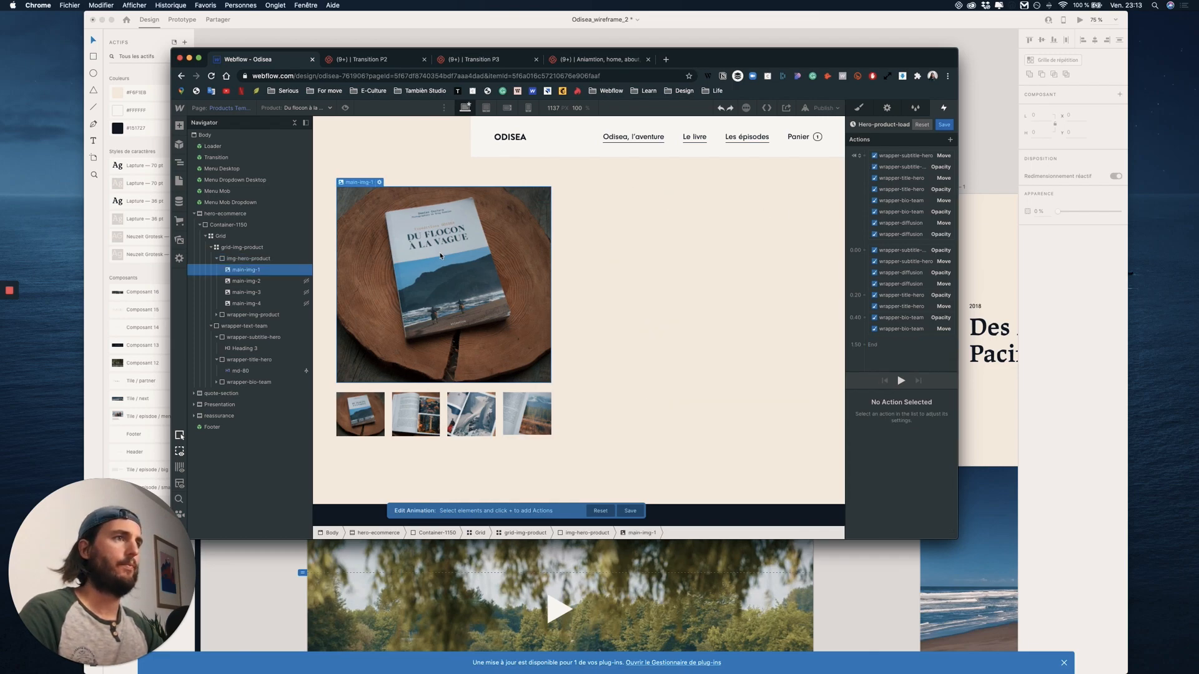
pyautogui.click(269, 259)
pyautogui.click(949, 140)
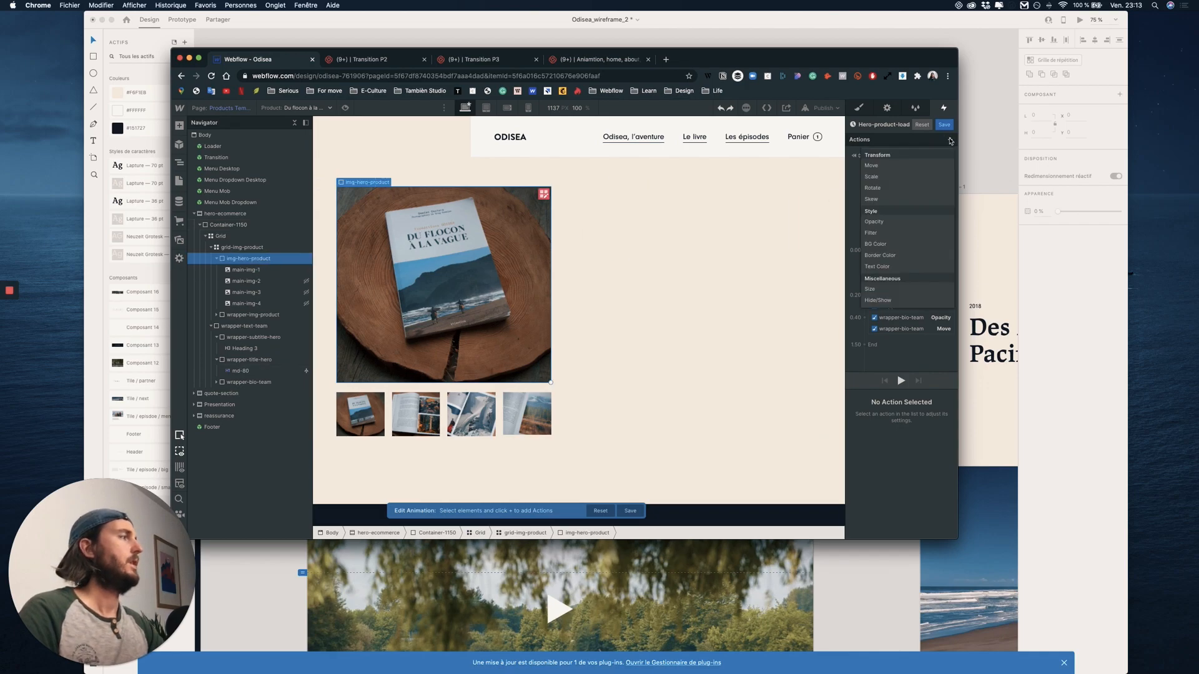
pyautogui.click(884, 166)
pyautogui.moveTo(902, 345); pyautogui.dragTo(905, 237)
pyautogui.click(950, 139)
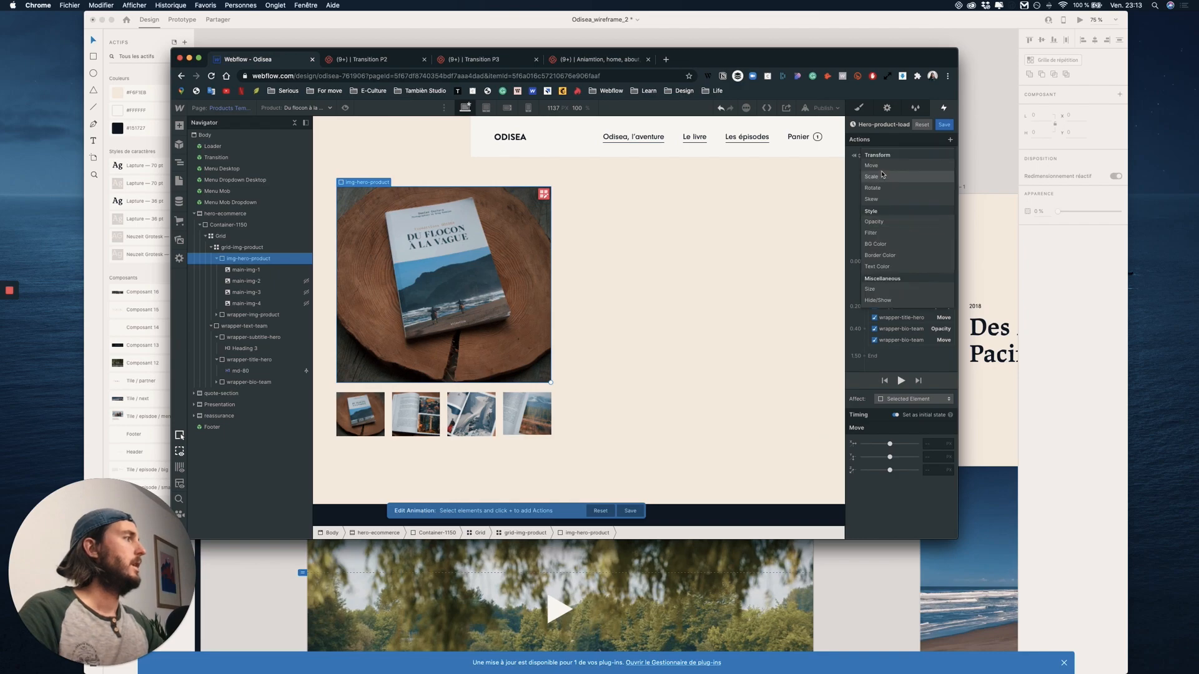
pyautogui.click(893, 223)
pyautogui.moveTo(905, 345); pyautogui.dragTo(916, 252)
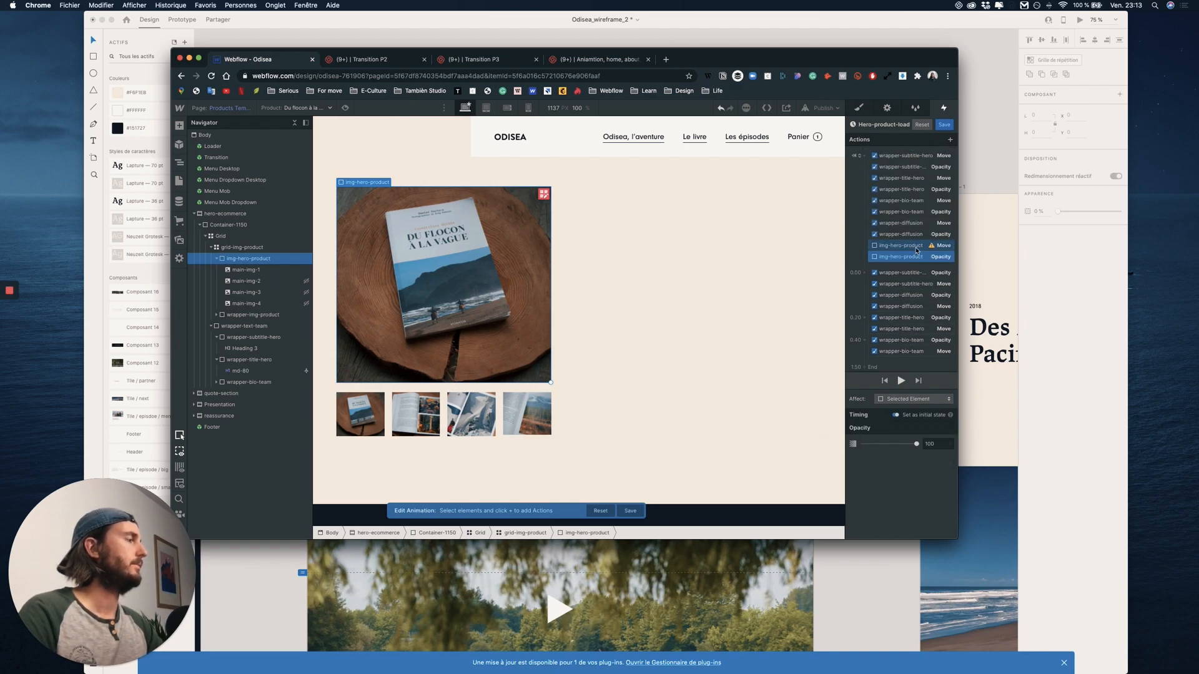
# - Duplicate the initial-state Move and Opacity actions of img-hero-product and place the copies after the wrapper-title-hero actions at 0.20 s
pyautogui.click(917, 248)
pyautogui.click(934, 443)
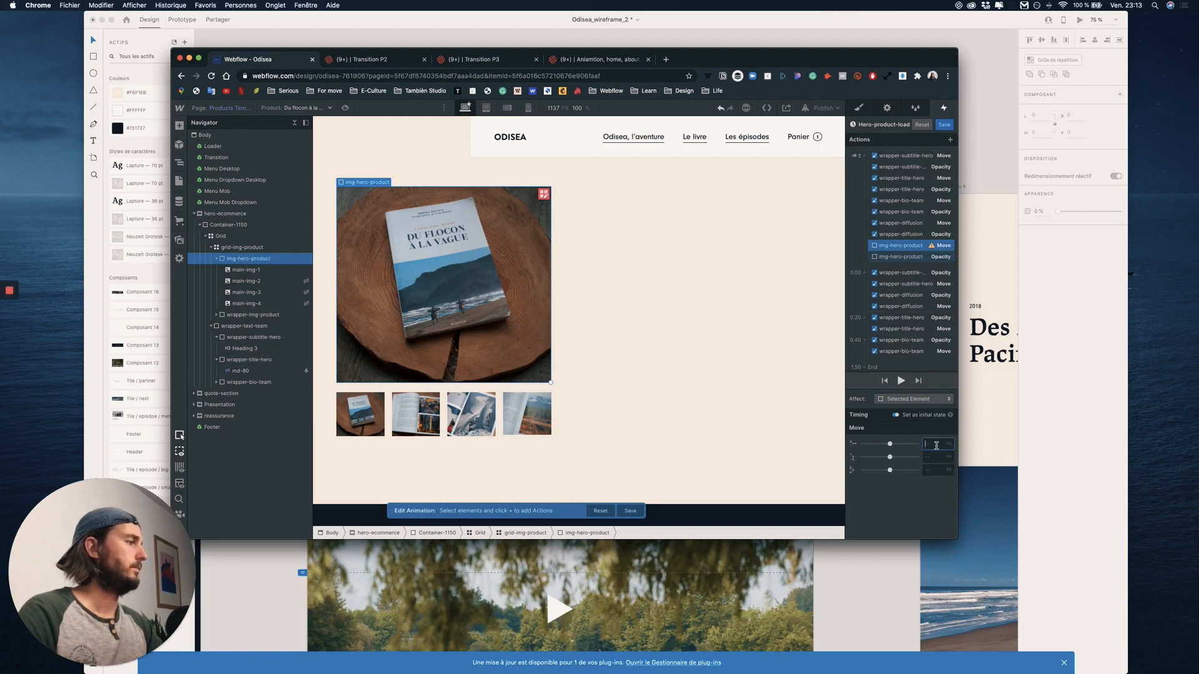
pyautogui.keyDown('shift'); pyautogui.click(911, 257); pyautogui.keyUp('shift')
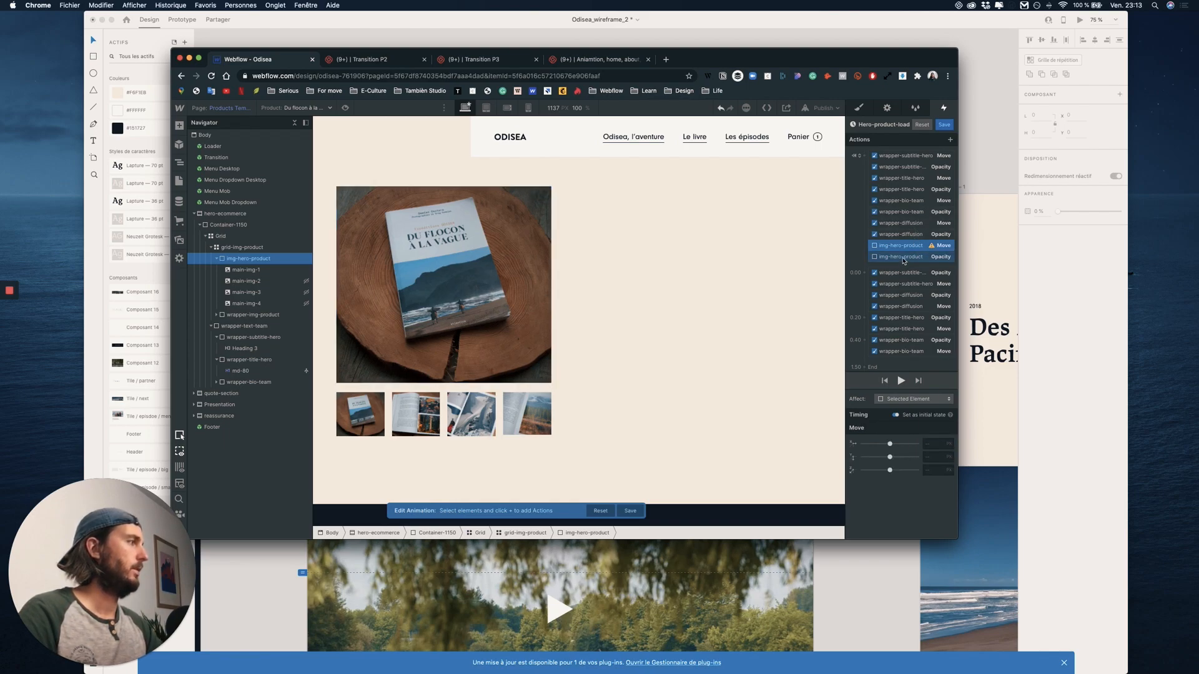
pyautogui.rightClick(905, 261)
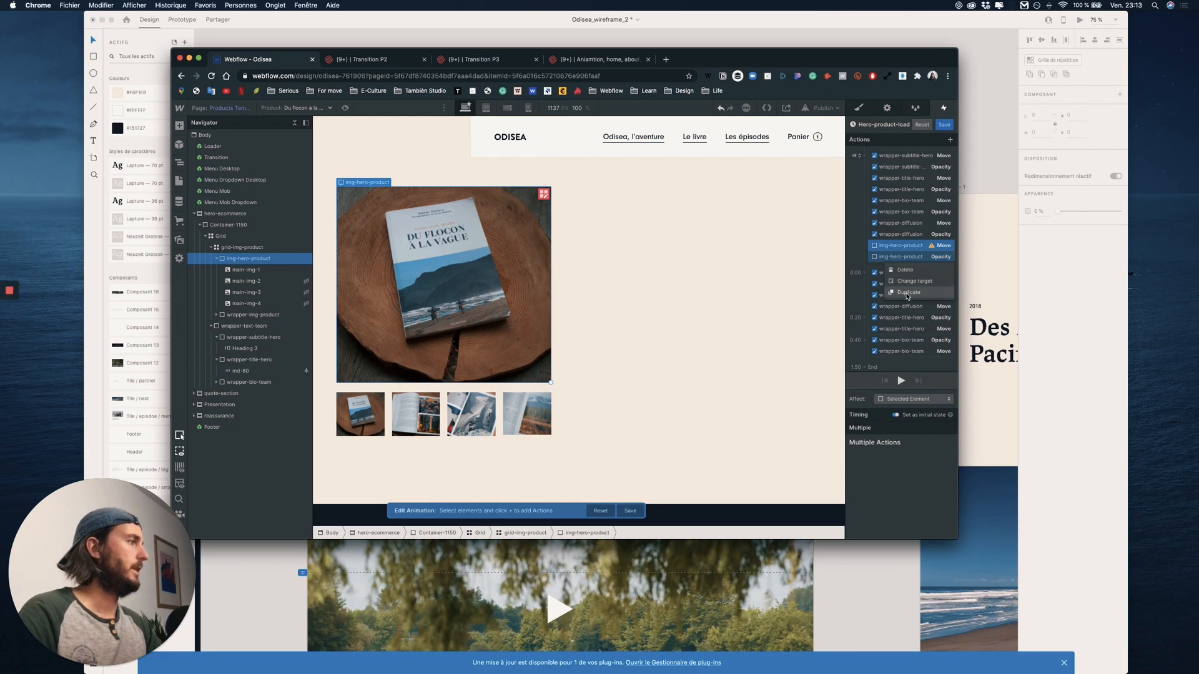
pyautogui.click(908, 292)
pyautogui.moveTo(903, 282); pyautogui.dragTo(907, 360)
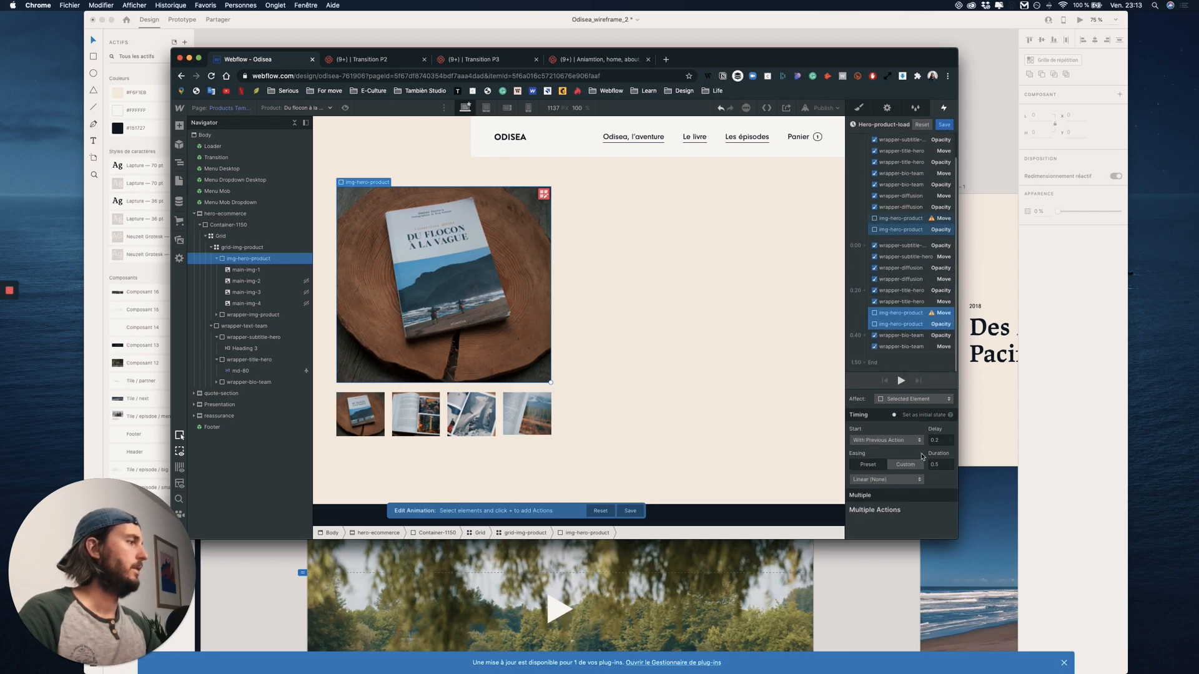
# - Make the img-hero-product actions affect all elements with the img-hero-product class instead of only the selected element
pyautogui.click(904, 317)
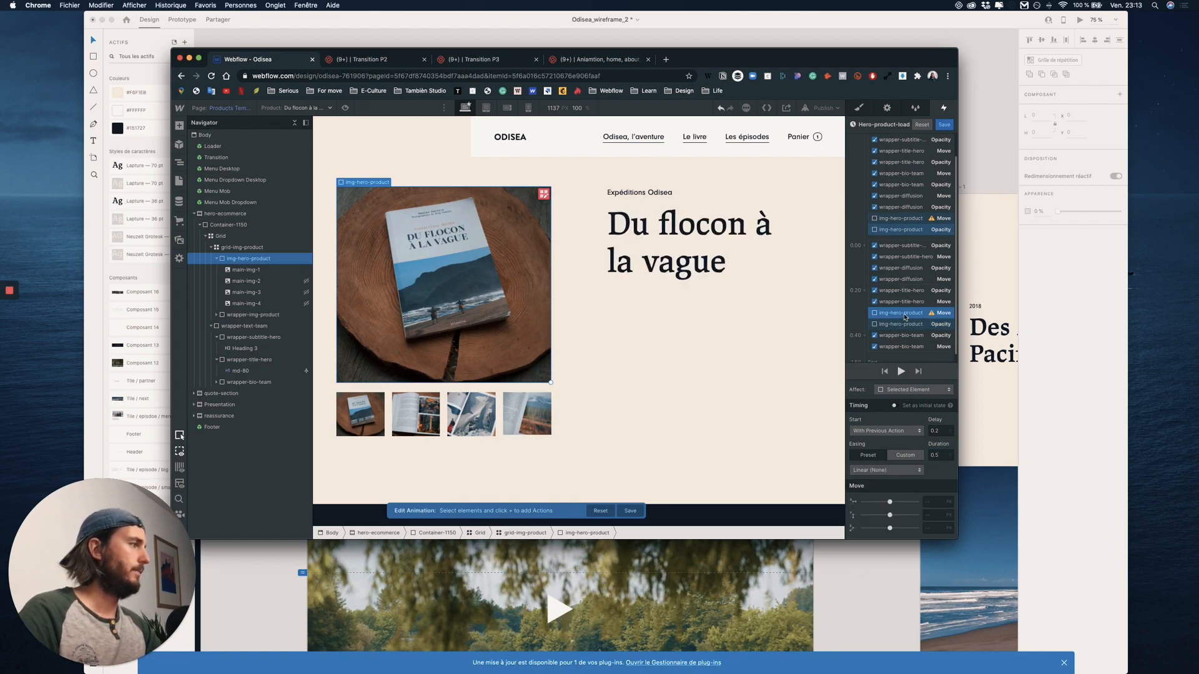
pyautogui.click(907, 391)
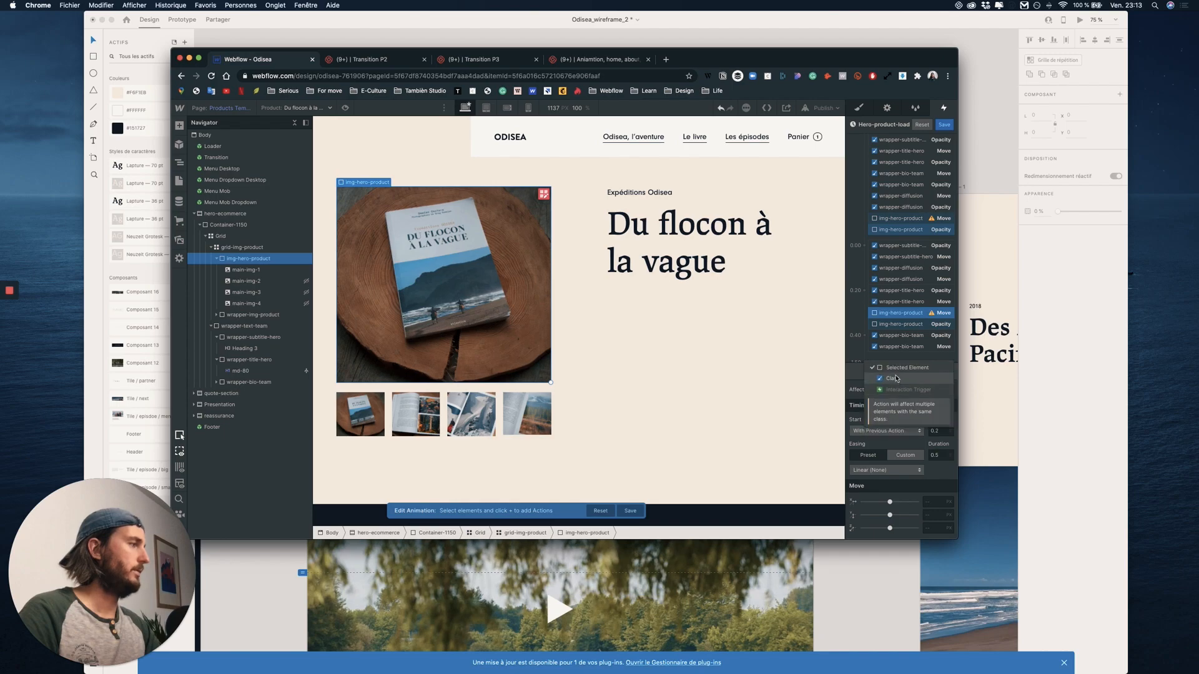
pyautogui.click(897, 379)
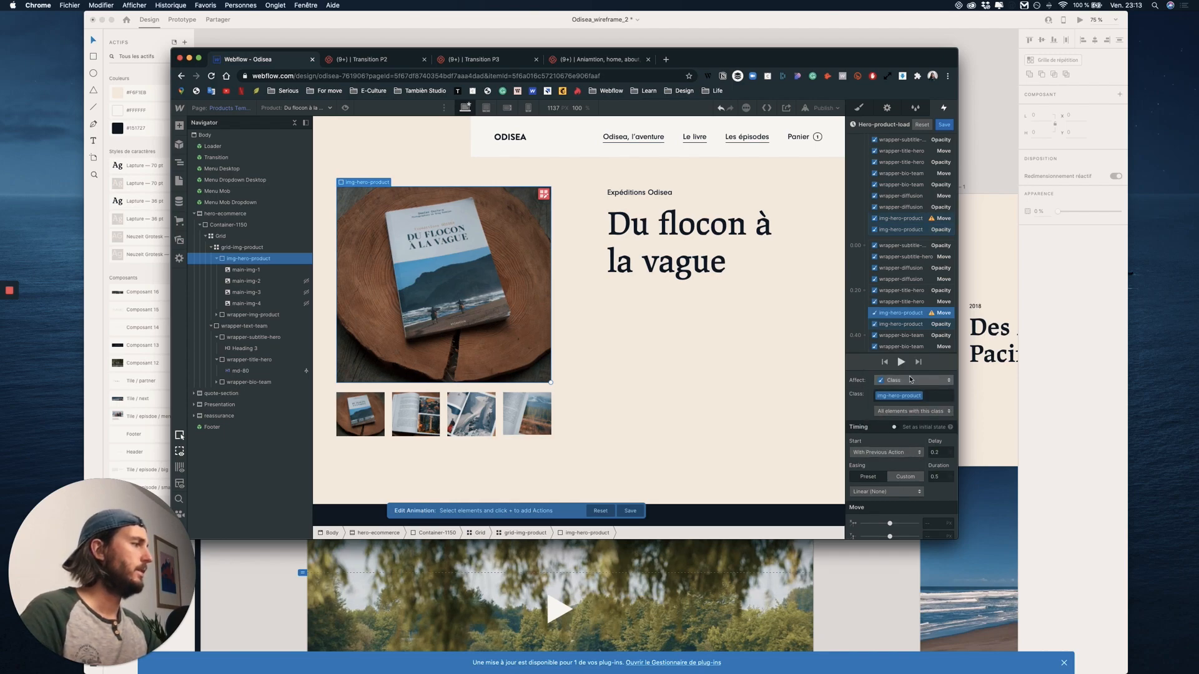
# - Using the wrapper-title-hero actions as reference, set the end-state img-hero-product Move to 0 and its Opacity to 100
pyautogui.scroll(5, 868, 310)
pyautogui.scroll(-5, 884, 390)
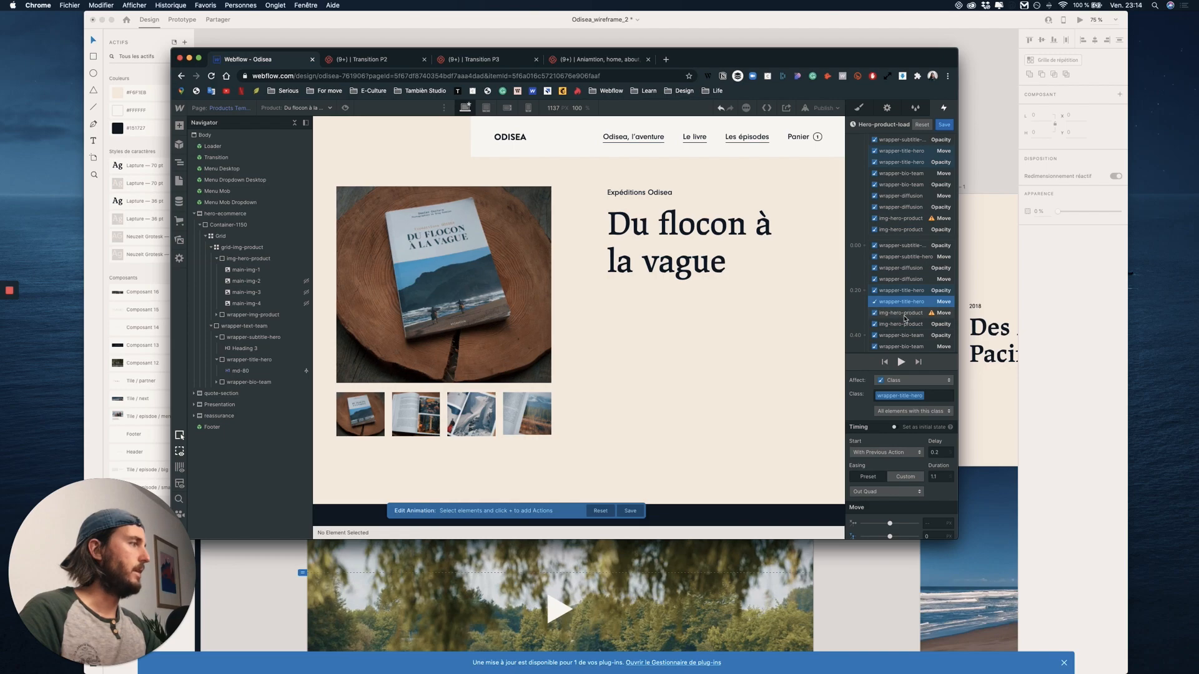
pyautogui.scroll(-1, 922, 520)
pyautogui.click(928, 513)
pyautogui.write('0')
pyautogui.click(909, 324)
pyautogui.click(909, 529)
pyautogui.click(931, 528)
pyautogui.write('10')
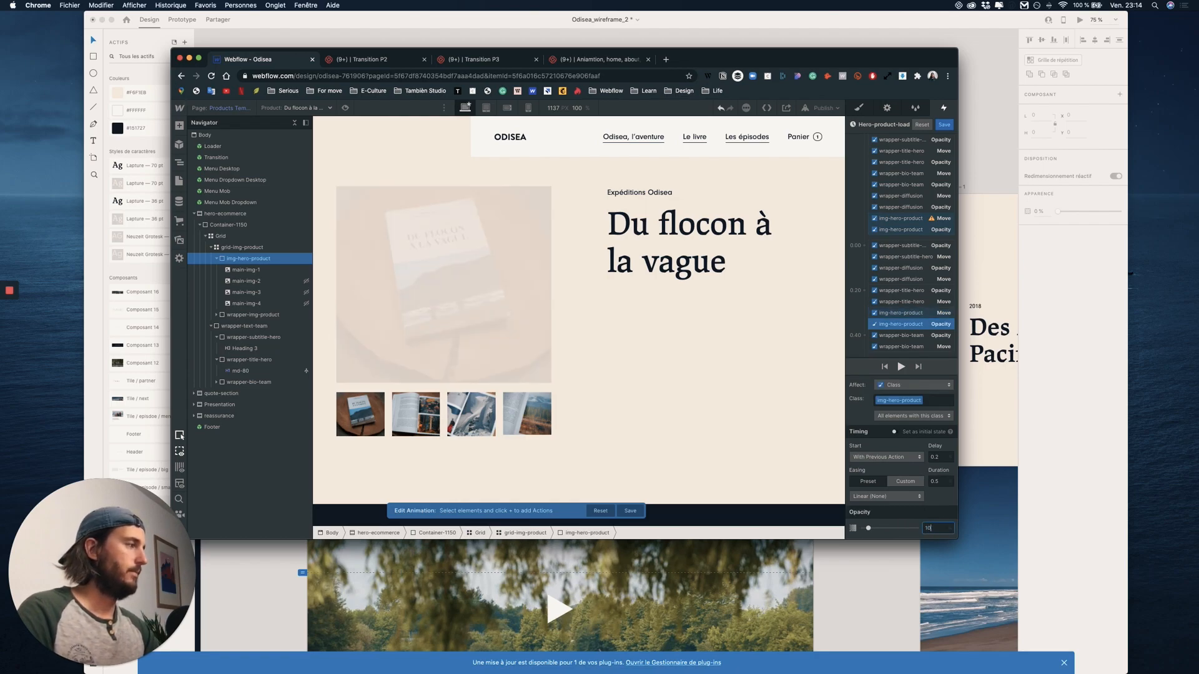
pyautogui.write('0')
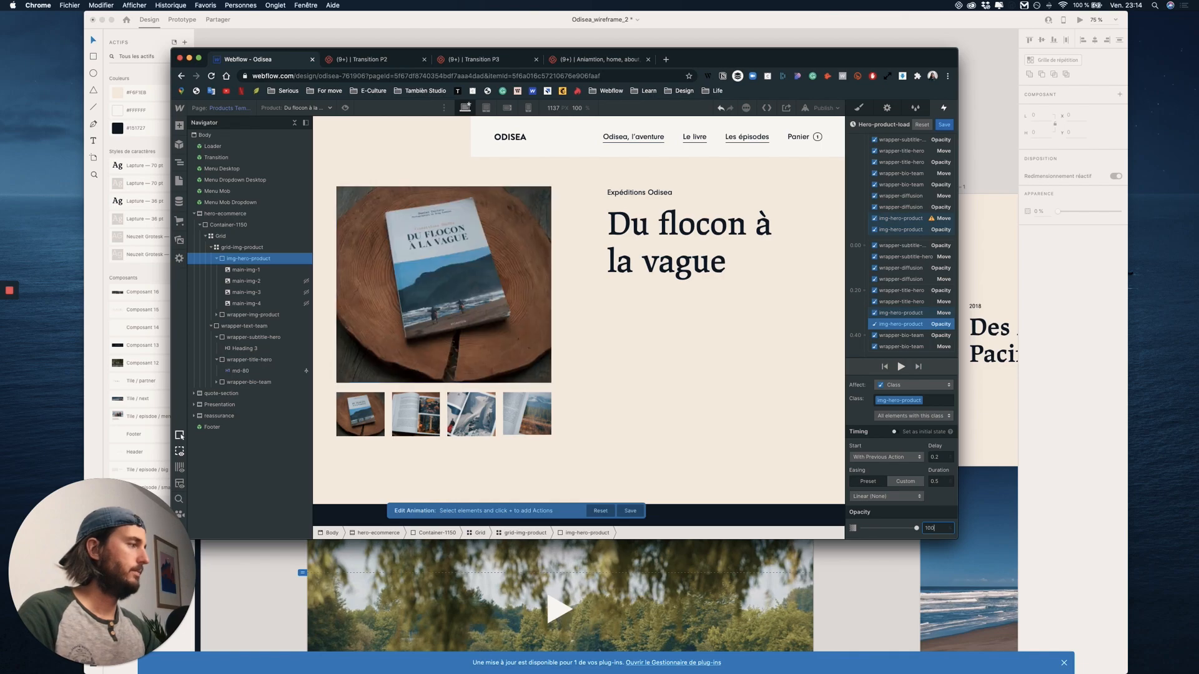
# - Set the end-state img-hero-product Opacity action to a duration of 0.7 with Out Quad easing
pyautogui.keyDown('shift'); pyautogui.click(902, 315); pyautogui.keyUp('shift')
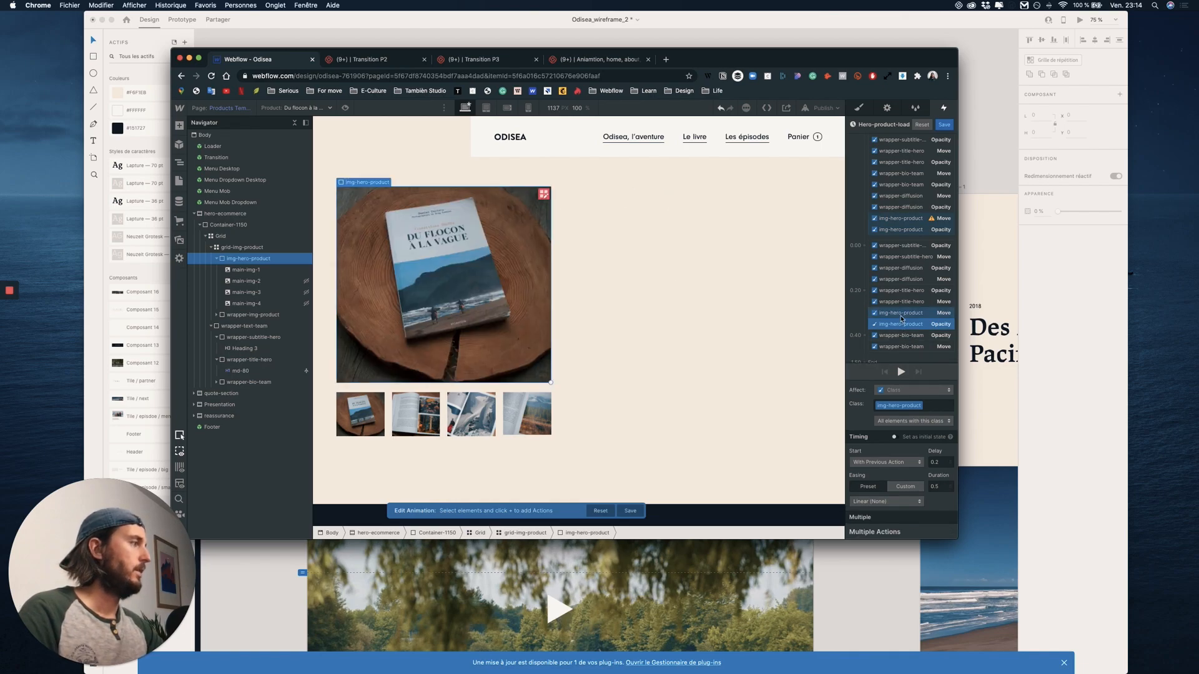
pyautogui.click(925, 325)
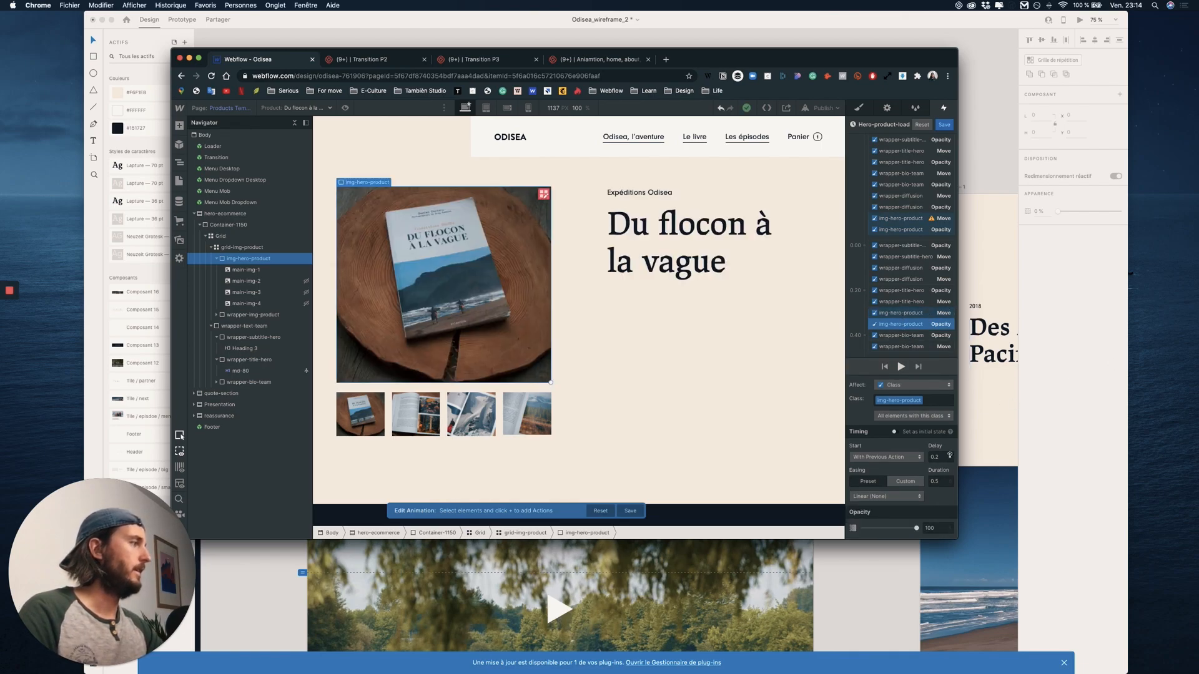
pyautogui.click(941, 480)
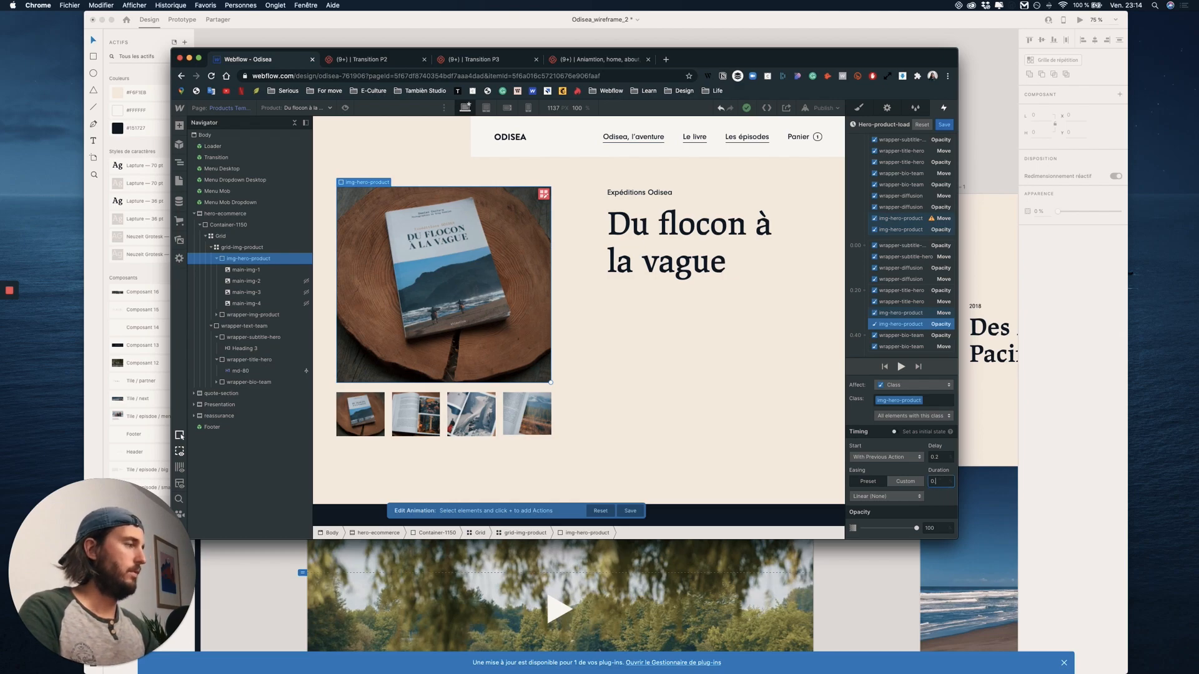
pyautogui.click(893, 497)
pyautogui.click(887, 307)
# - Set the vertical offset of the initial-state img-hero-product Move action to -50
pyautogui.click(903, 218)
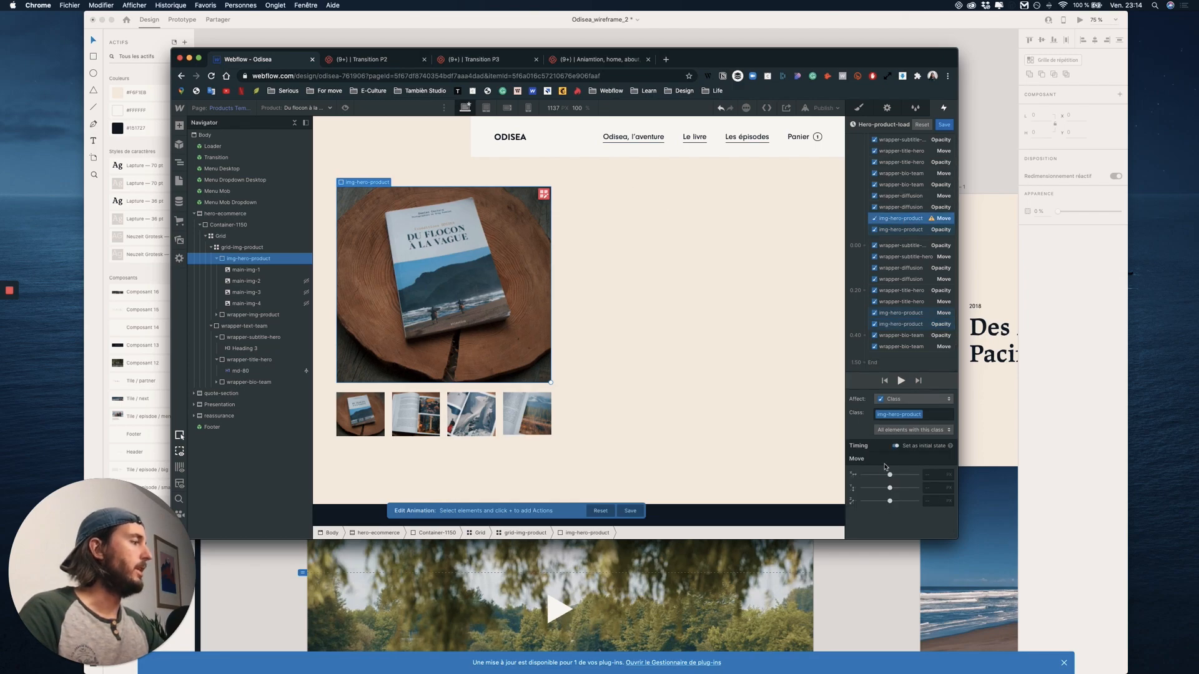
pyautogui.moveTo(888, 488); pyautogui.dragTo(886, 488)
pyautogui.click(901, 380)
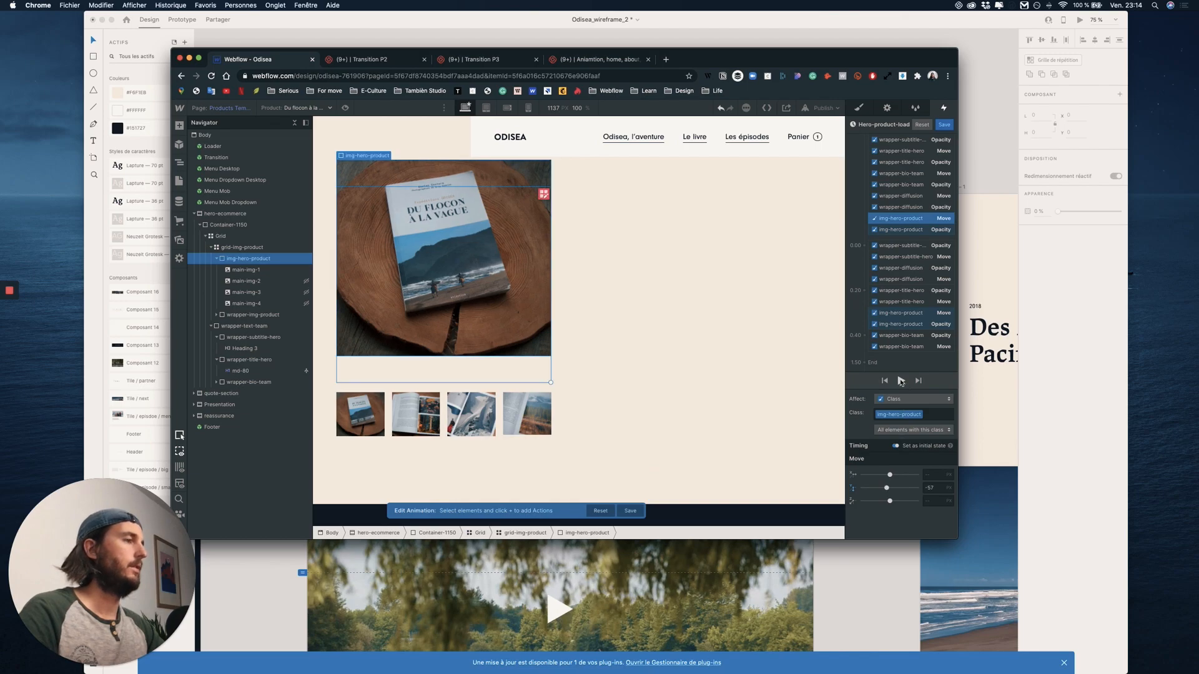
pyautogui.click(932, 488)
pyautogui.press('BackSpace')
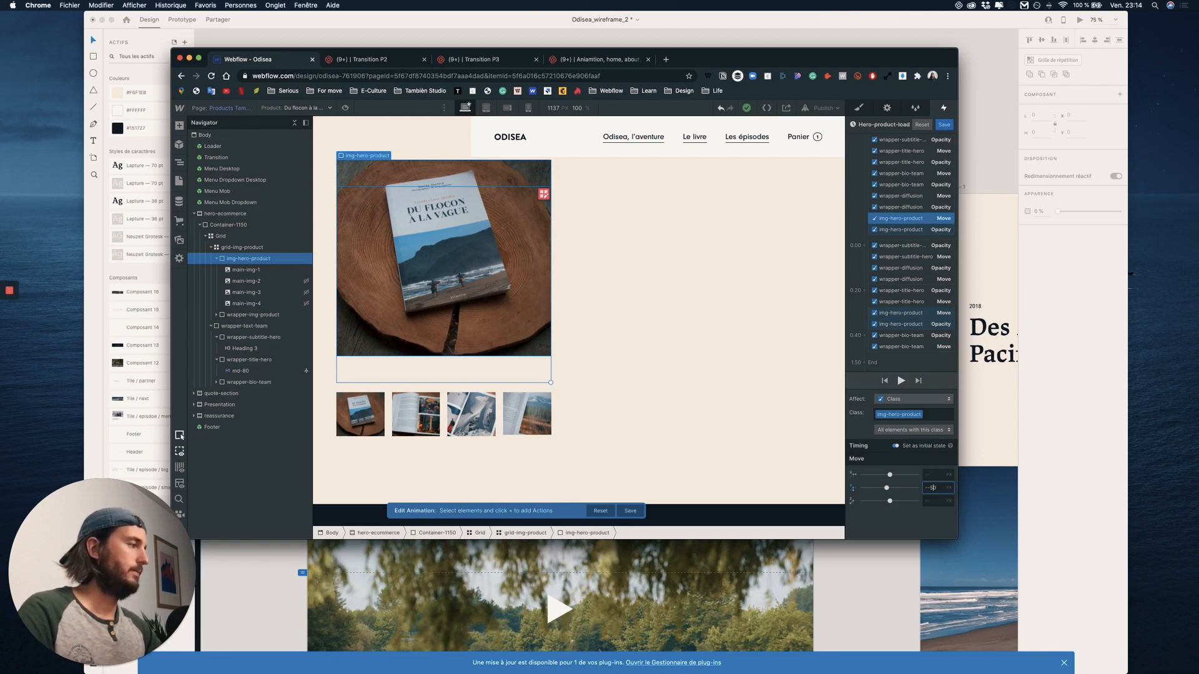
pyautogui.press('BackSpace')
# - Set the initial-state img-hero-product Opacity to 0 and preview the animation
pyautogui.click(902, 229)
pyautogui.click(940, 474)
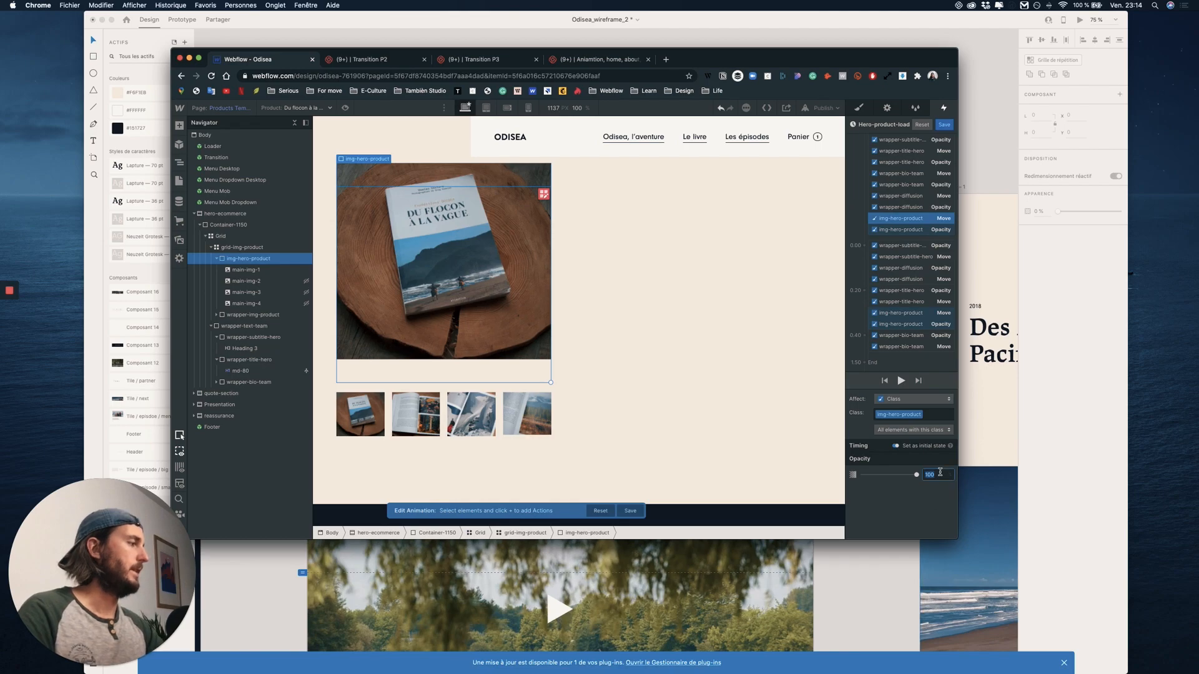
pyautogui.write('0')
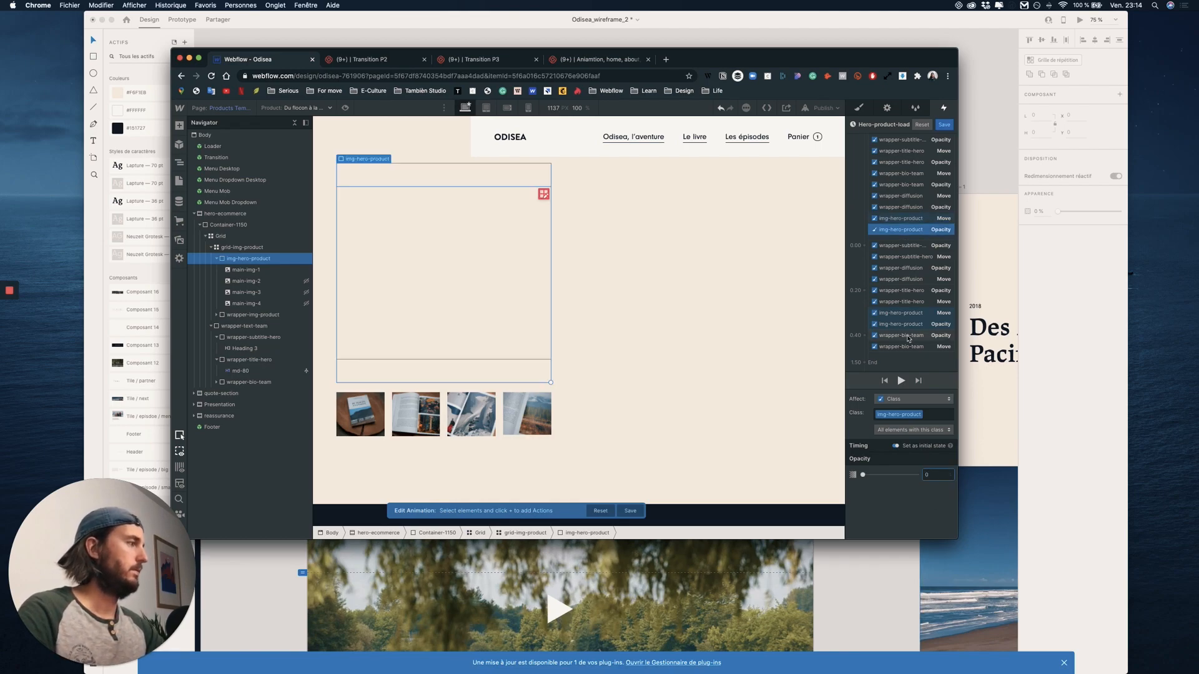
pyautogui.click(902, 380)
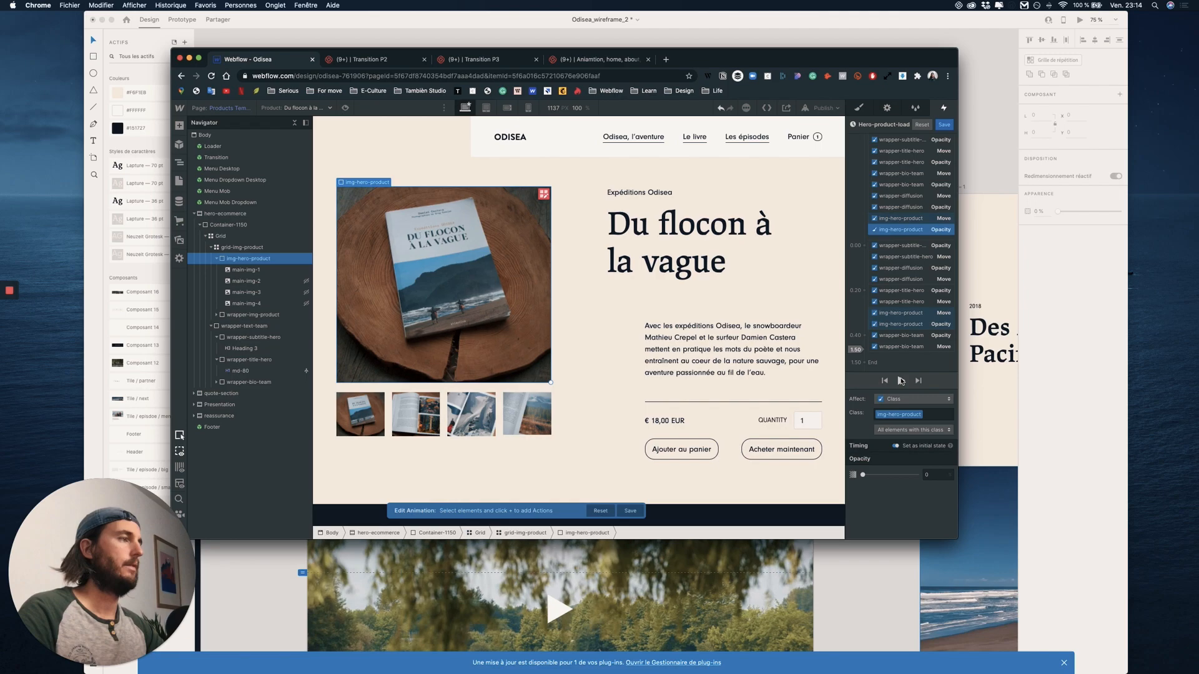
# - Duplicate the initial-state img-hero-product Move and Opacity actions, keep the copies in the initial state and retarget them to wrapper-img-product
pyautogui.click(461, 420)
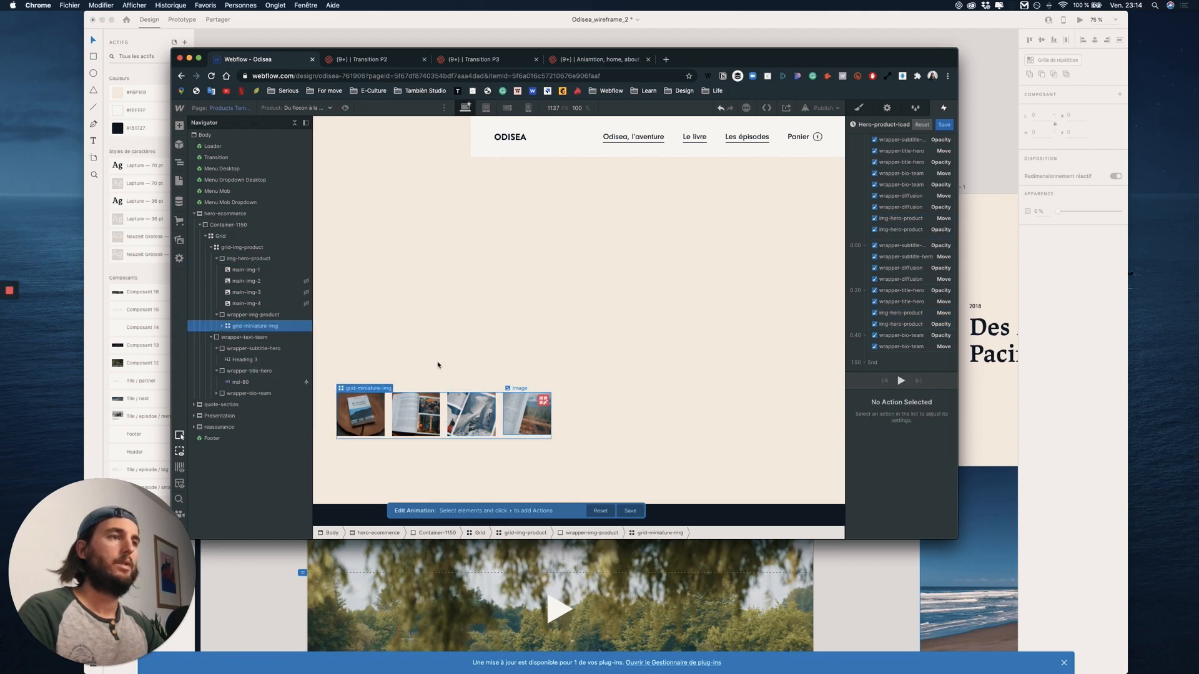
pyautogui.click(915, 220)
pyautogui.rightClick(906, 229)
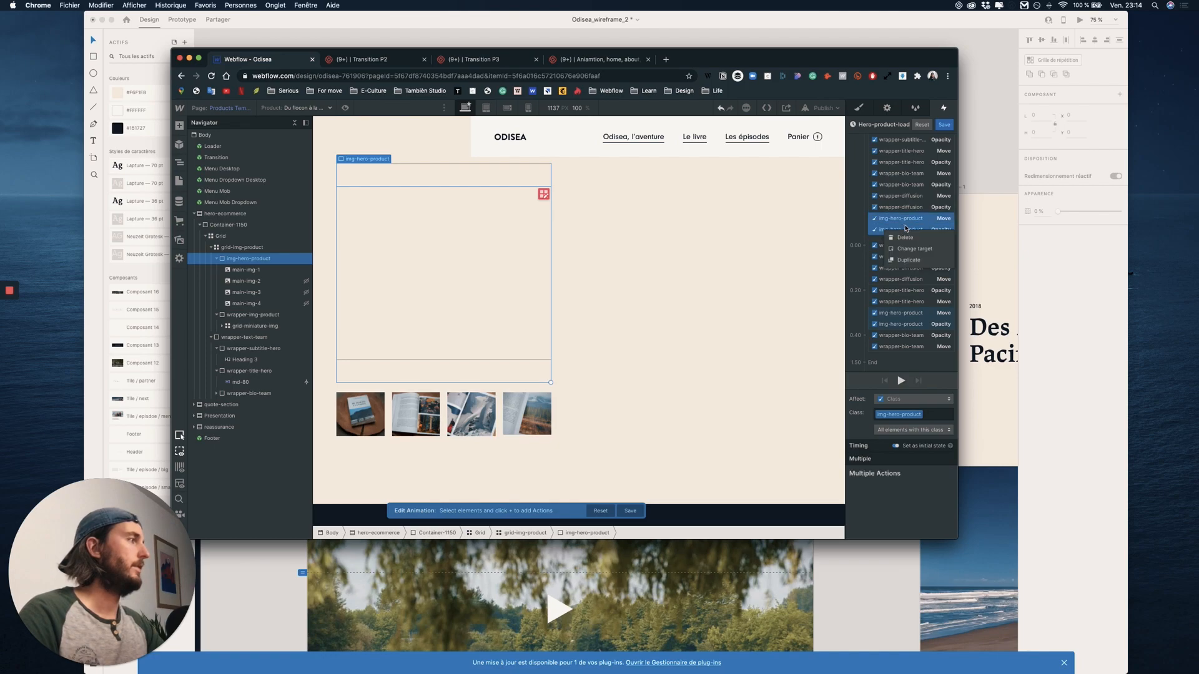
pyautogui.click(908, 260)
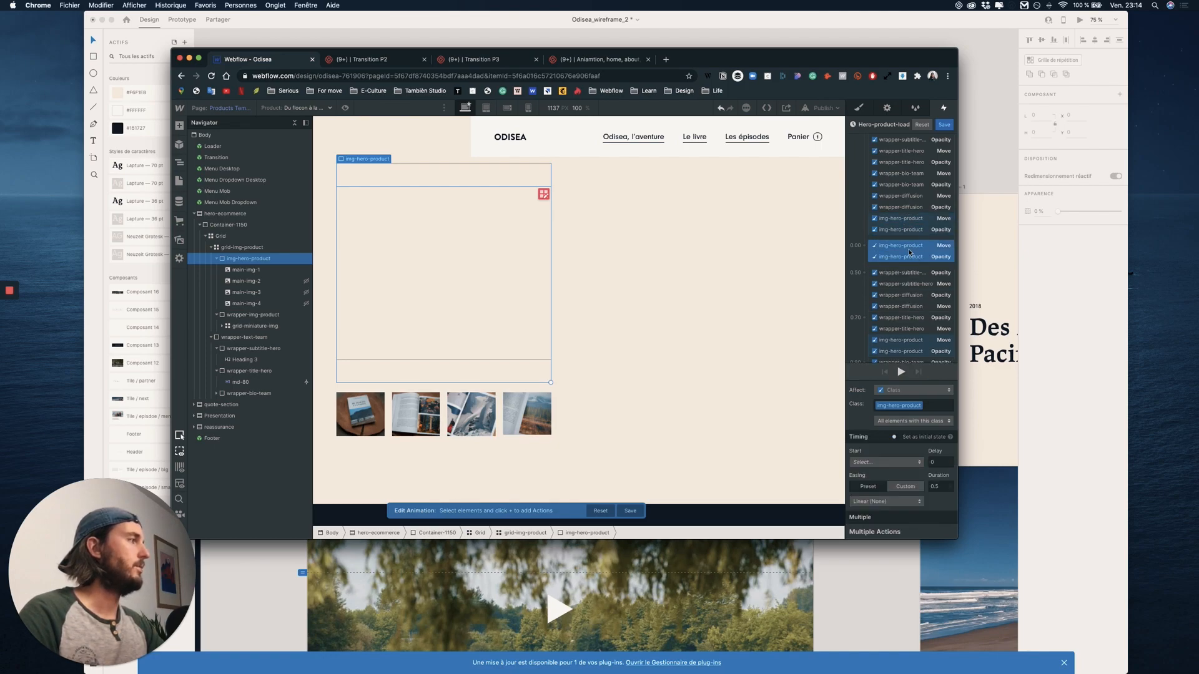
pyautogui.rightClick(915, 245)
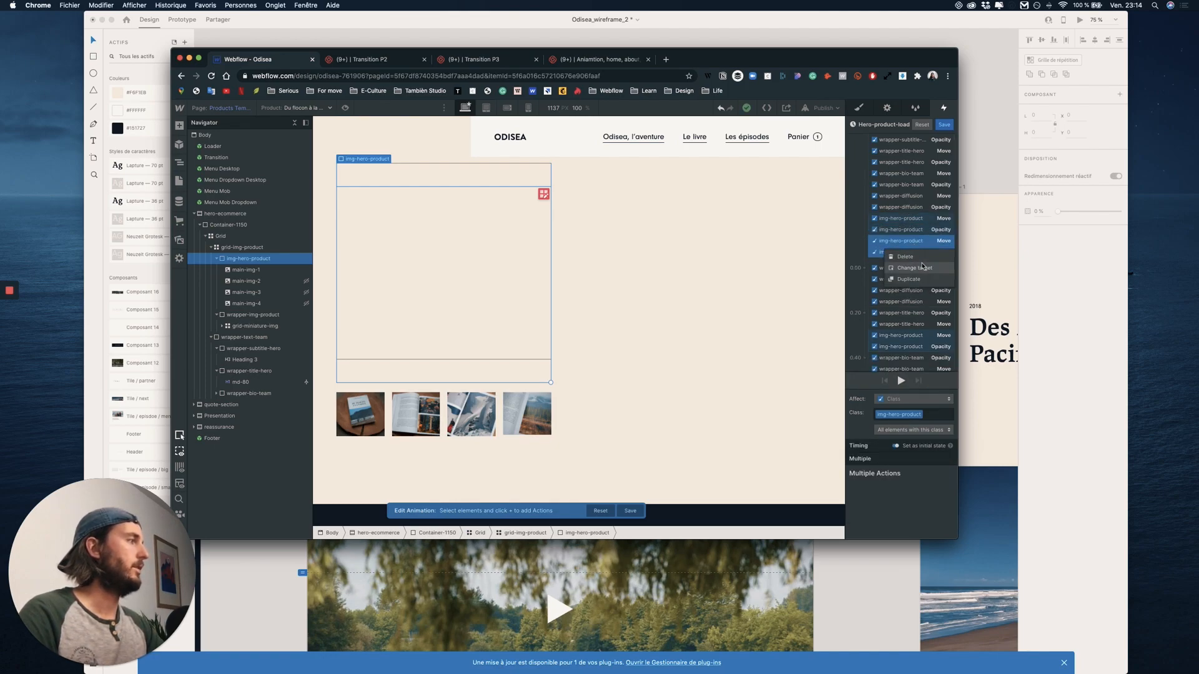
pyautogui.click(915, 268)
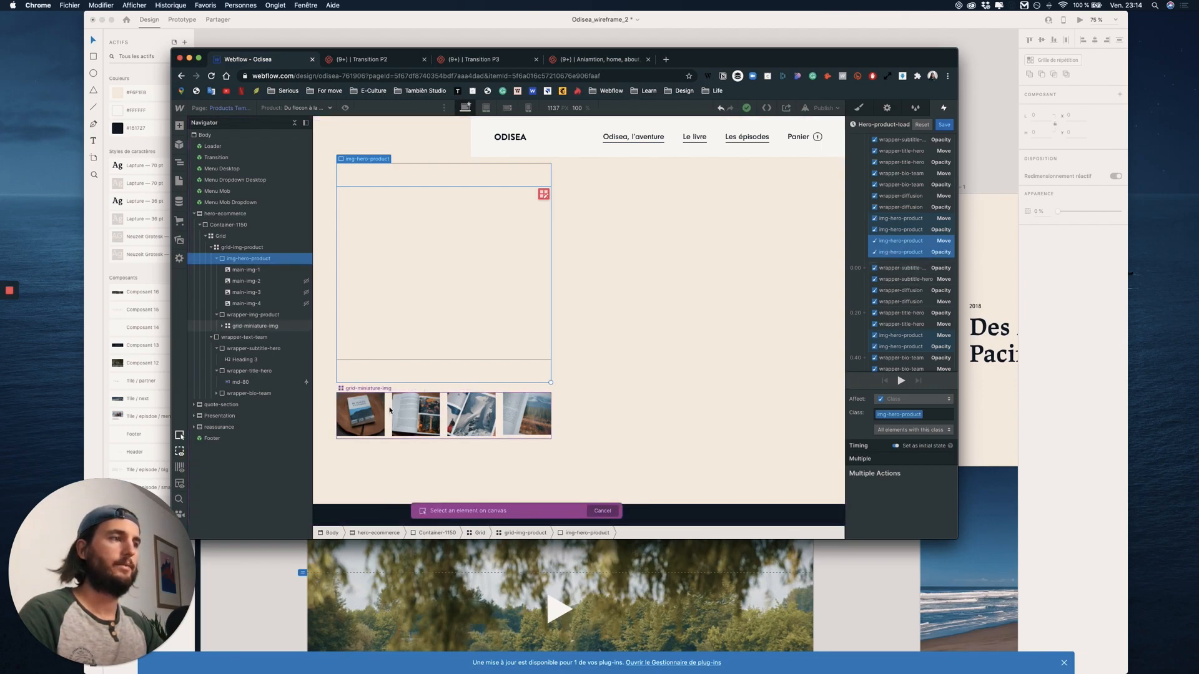
pyautogui.click(244, 319)
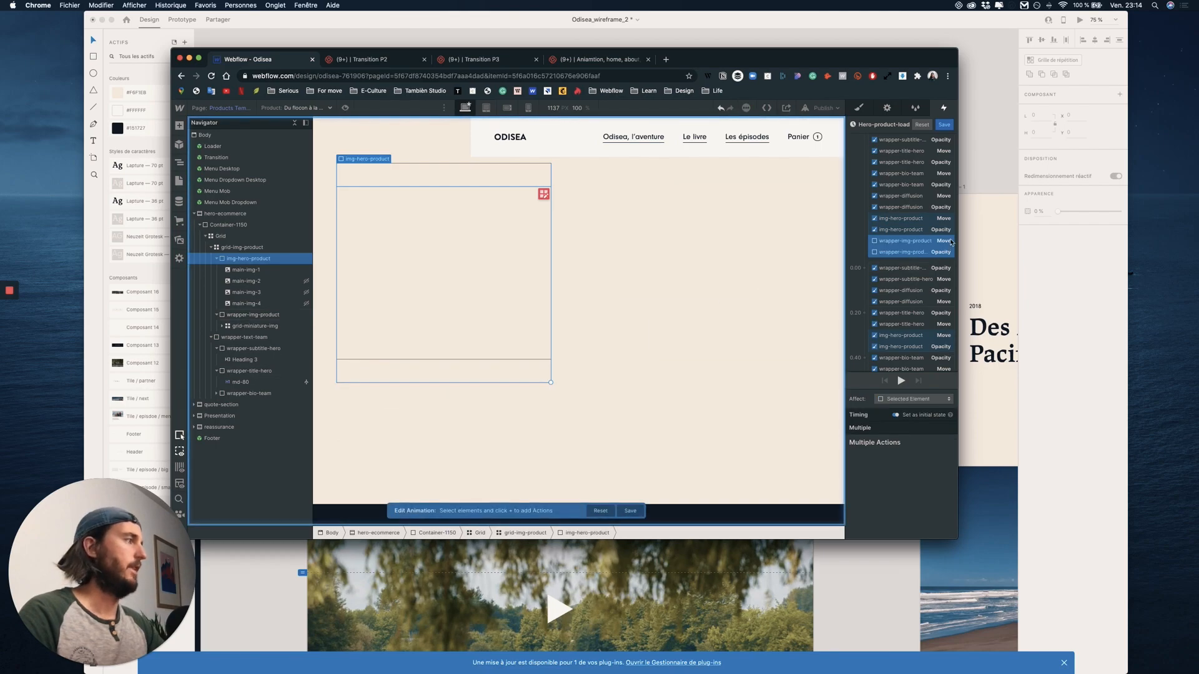
pyautogui.scroll(-1, 920, 326)
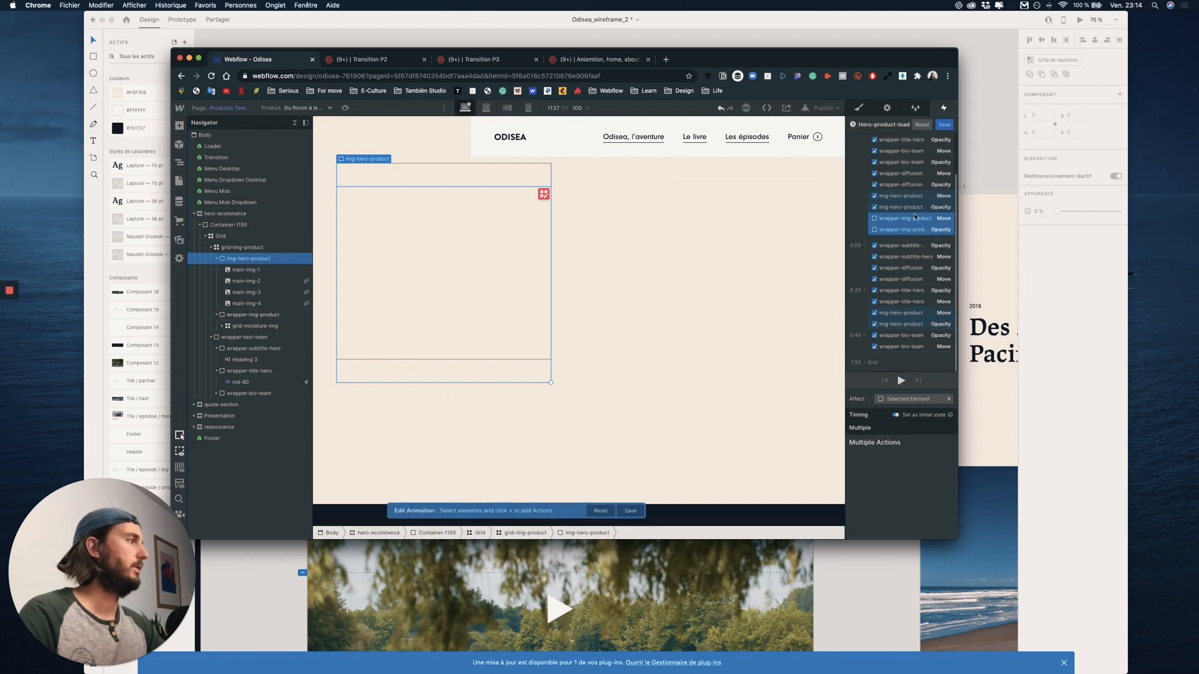
# - Make the initial-state wrapper-img-product actions affect all elements with the wrapper-img-product class
pyautogui.click(915, 218)
pyautogui.click(915, 399)
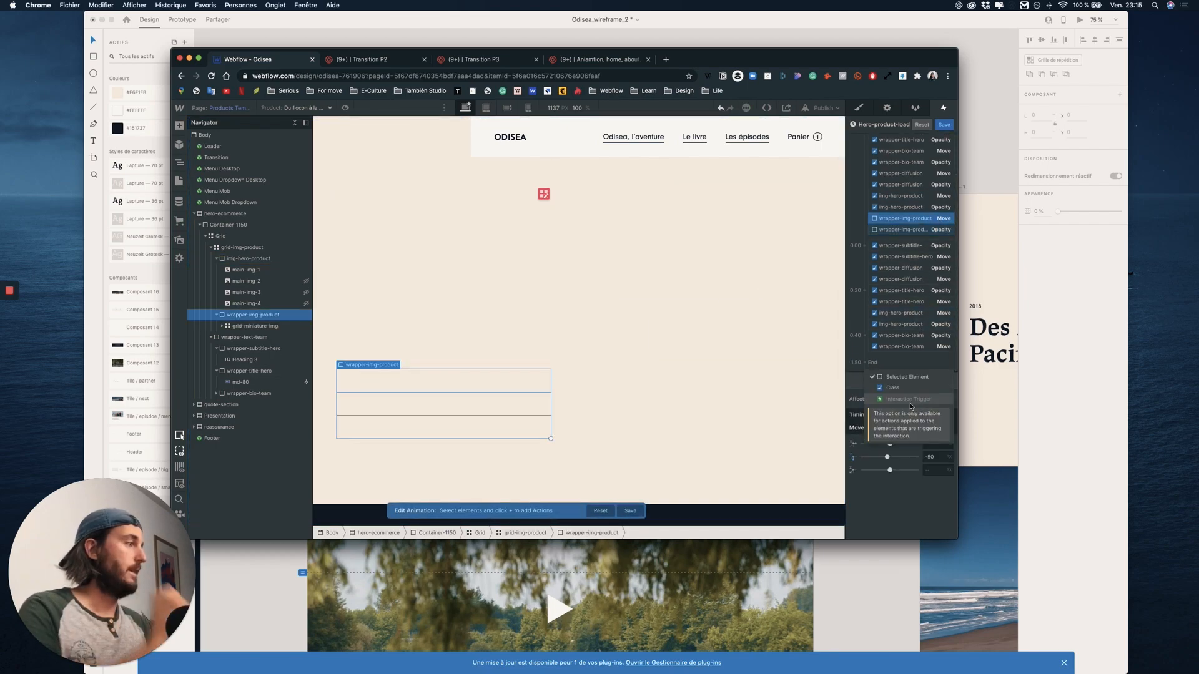
pyautogui.click(908, 410)
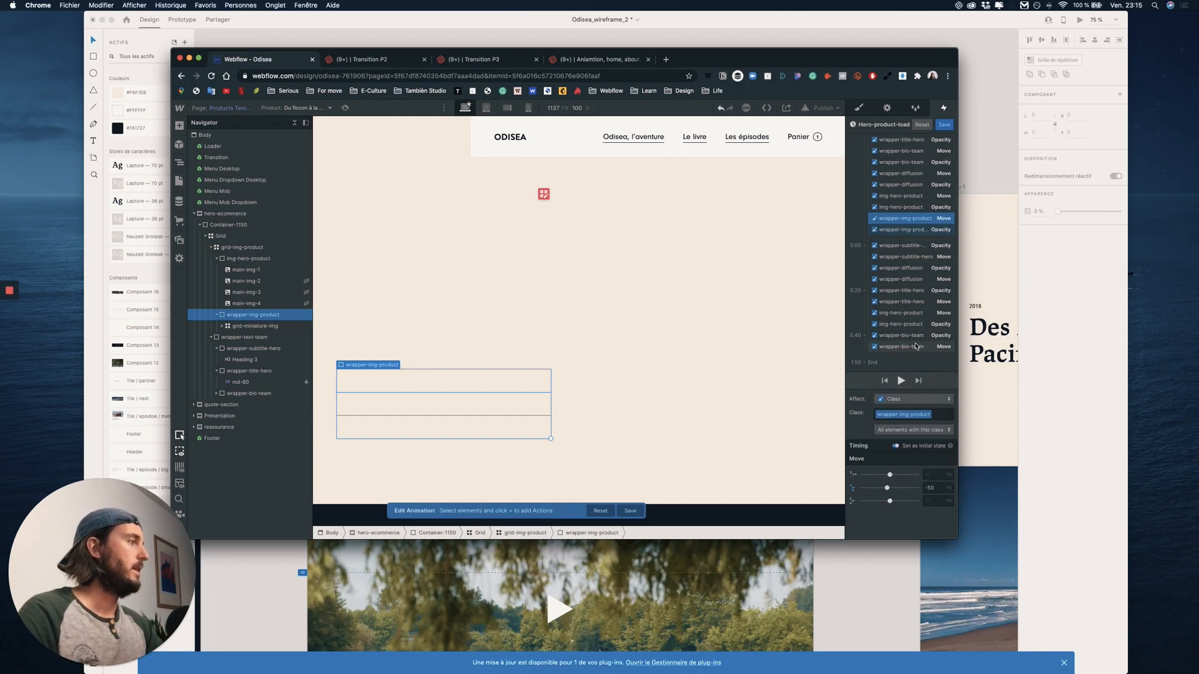
# - Copy the end-state img-hero-product Move and Opacity actions after the wrapper-bio-team actions at 0.40 s and retarget the copies to wrapper-img-product
pyautogui.click(913, 292)
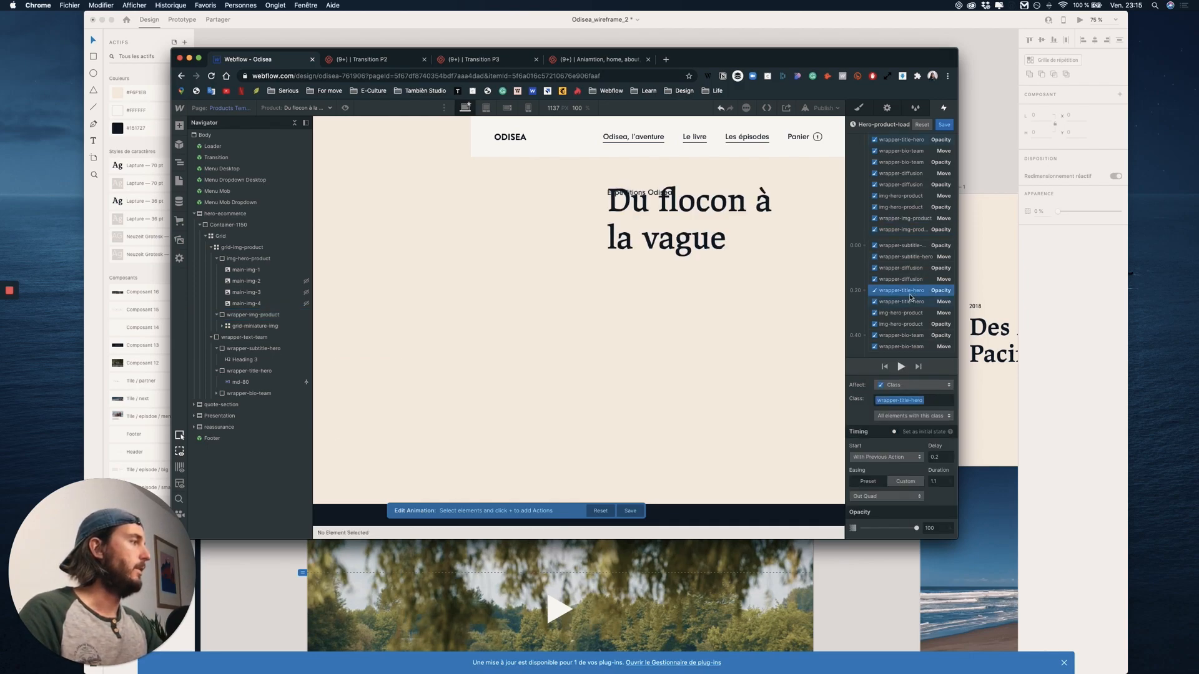
pyautogui.click(907, 314)
pyautogui.keyDown('shift'); pyautogui.click(911, 326); pyautogui.keyUp('shift')
pyautogui.moveTo(911, 326)
pyautogui.mouseDown()
pyautogui.moveTo(915, 356)
pyautogui.moveTo(912, 337)
pyautogui.mouseUp()
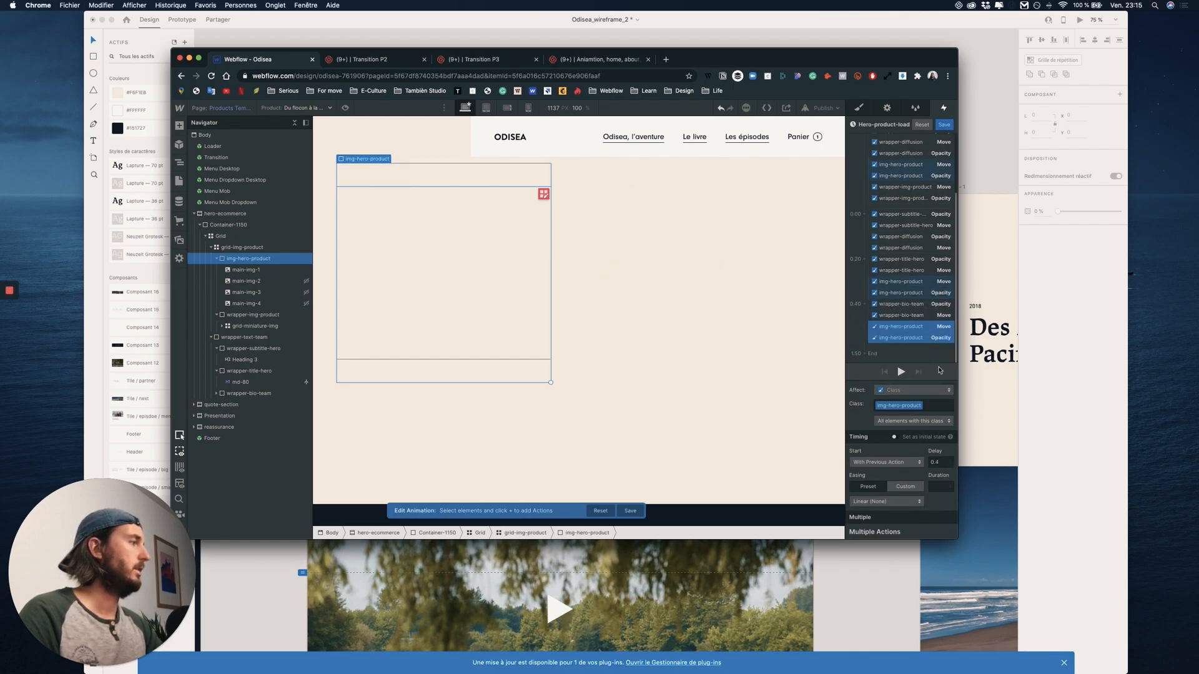
pyautogui.rightClick(885, 336)
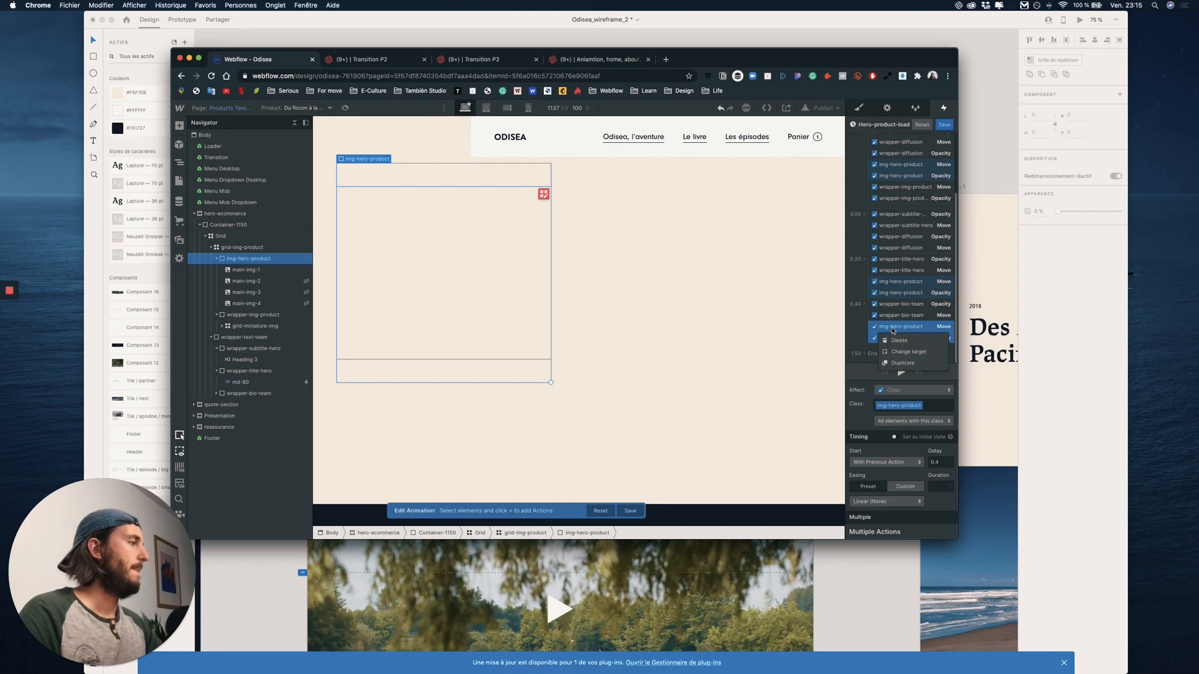
pyautogui.click(921, 352)
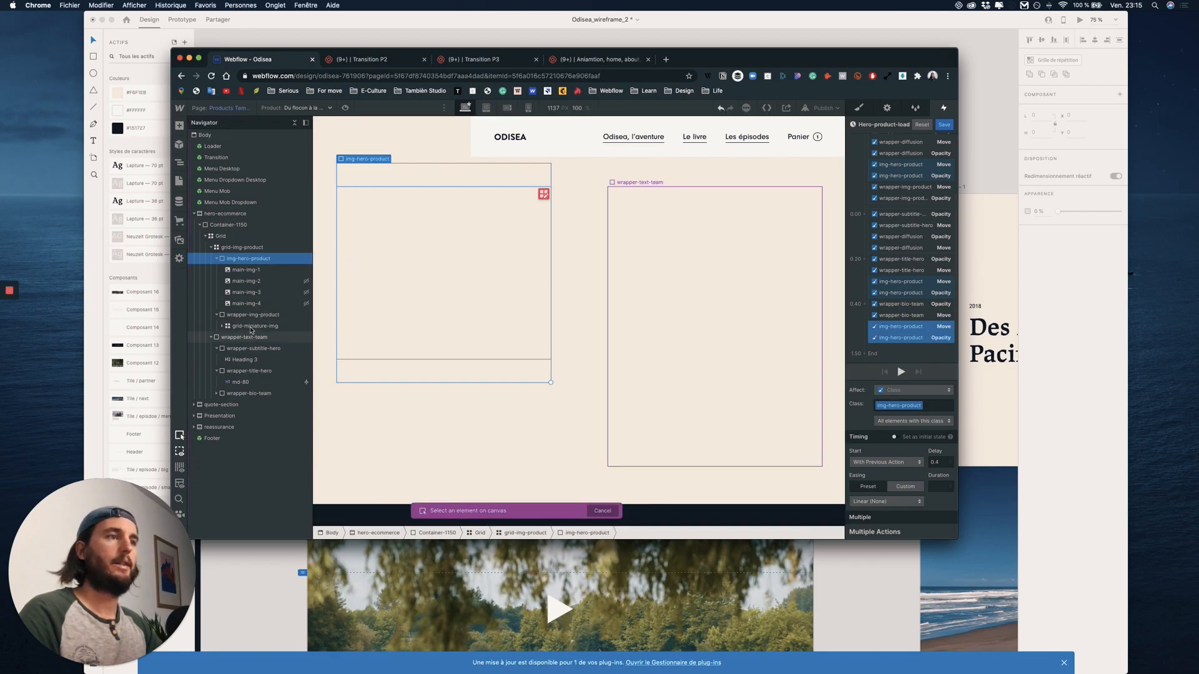
pyautogui.click(252, 314)
# - Make the end-state wrapper-img-product actions affect their class and preview the whole animation
pyautogui.click(915, 346)
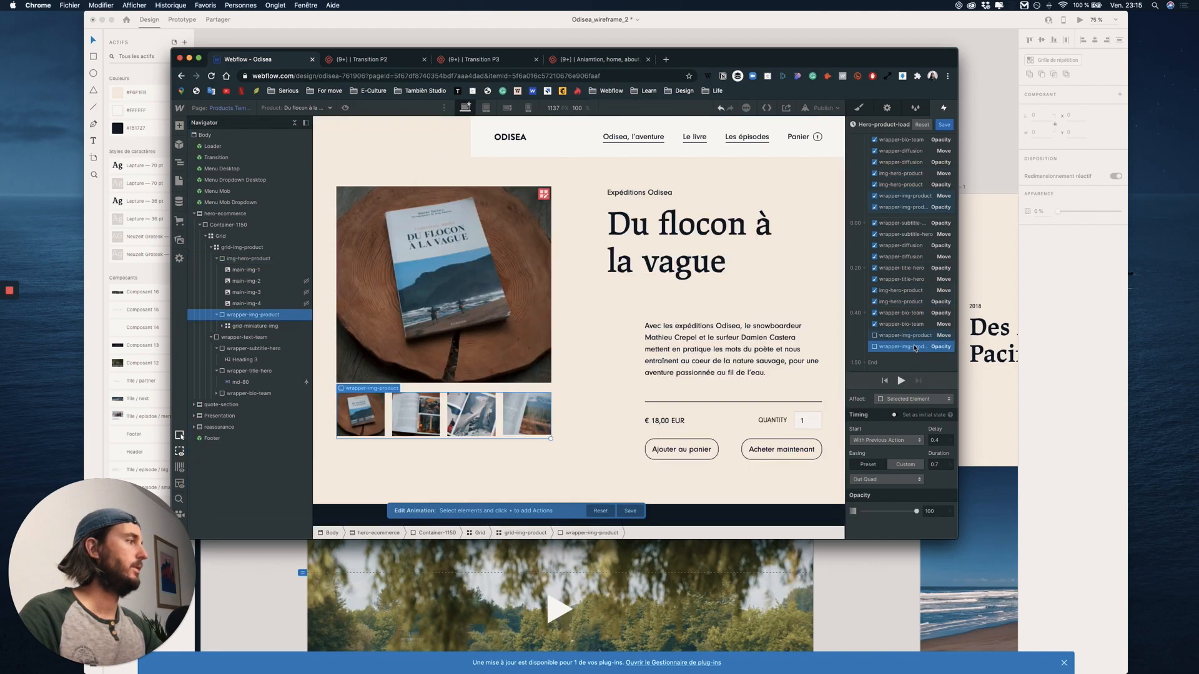
pyautogui.click(907, 399)
pyautogui.click(902, 387)
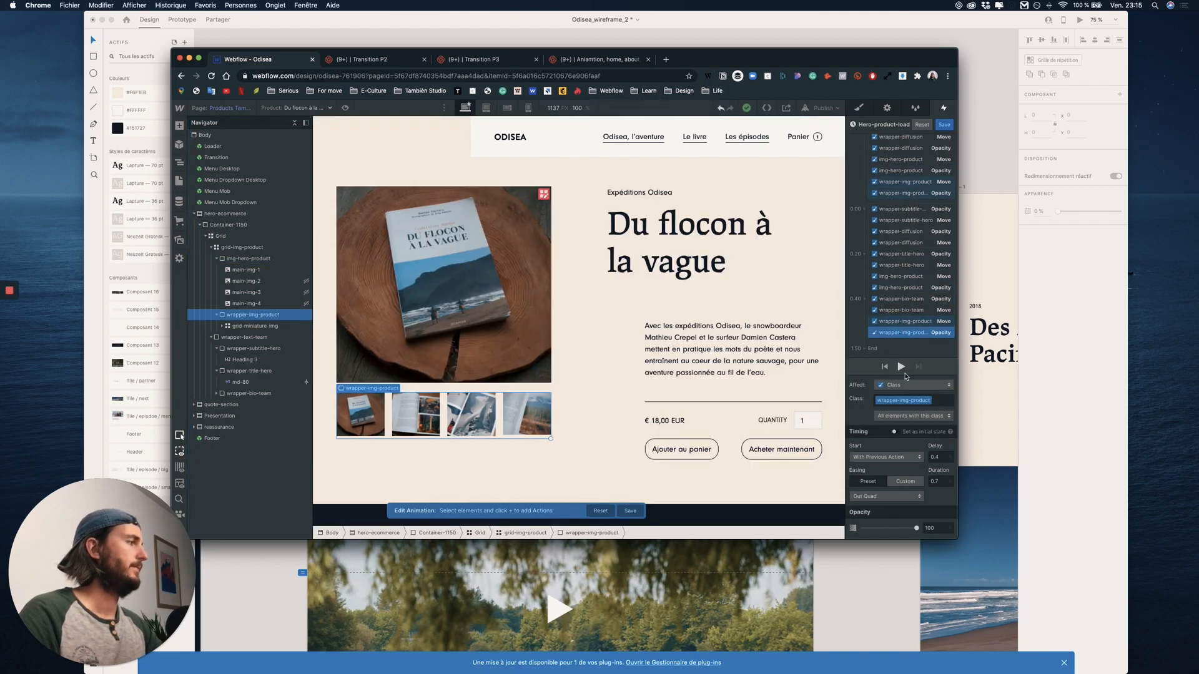
pyautogui.click(900, 368)
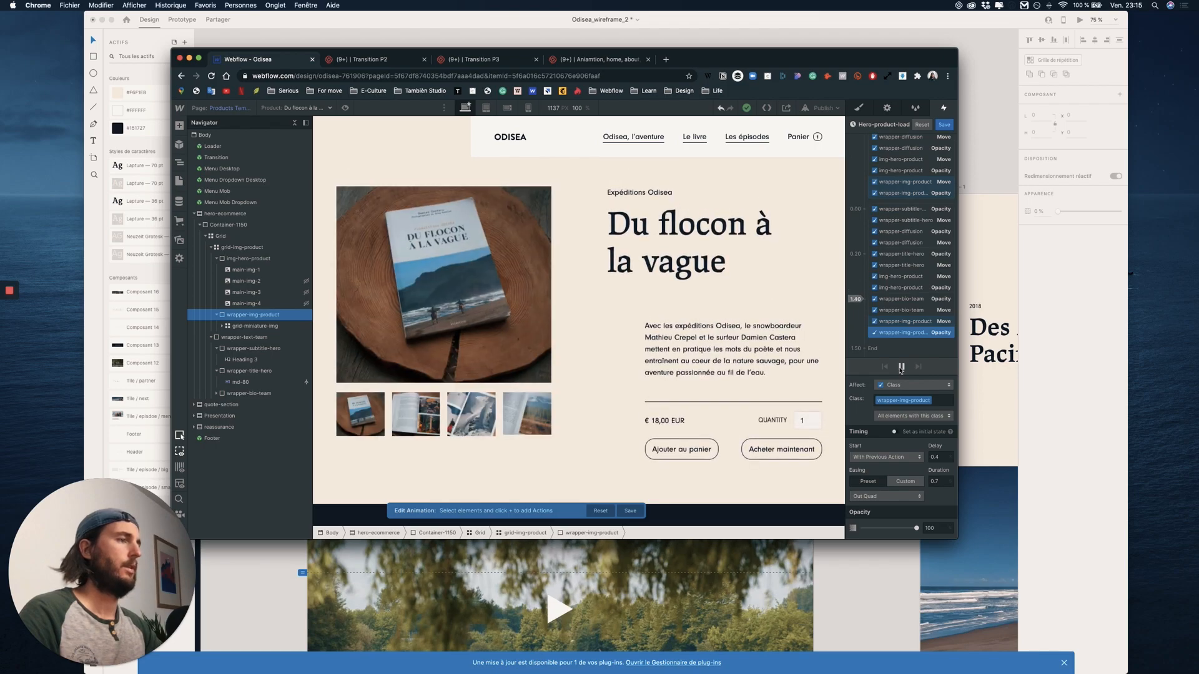
# - Set the end-state wrapper-img-product Move and Opacity actions to a delay of 0 and a duration of 0.7 s, and replay the animation
pyautogui.click(901, 369)
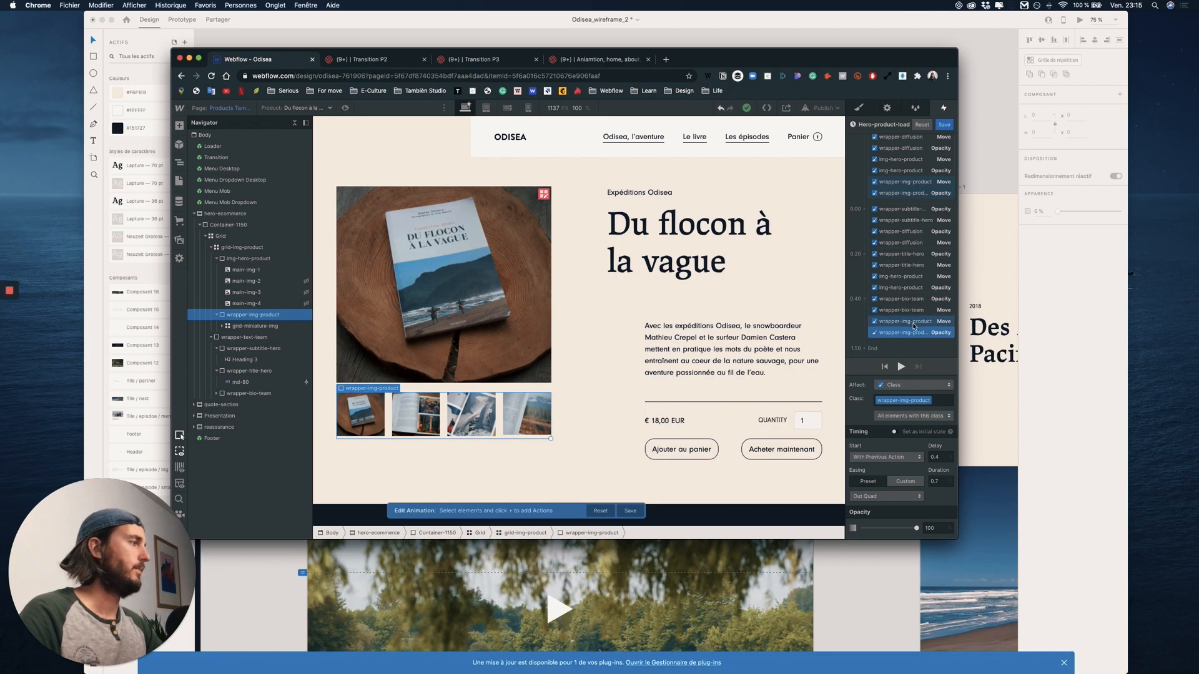
pyautogui.click(901, 367)
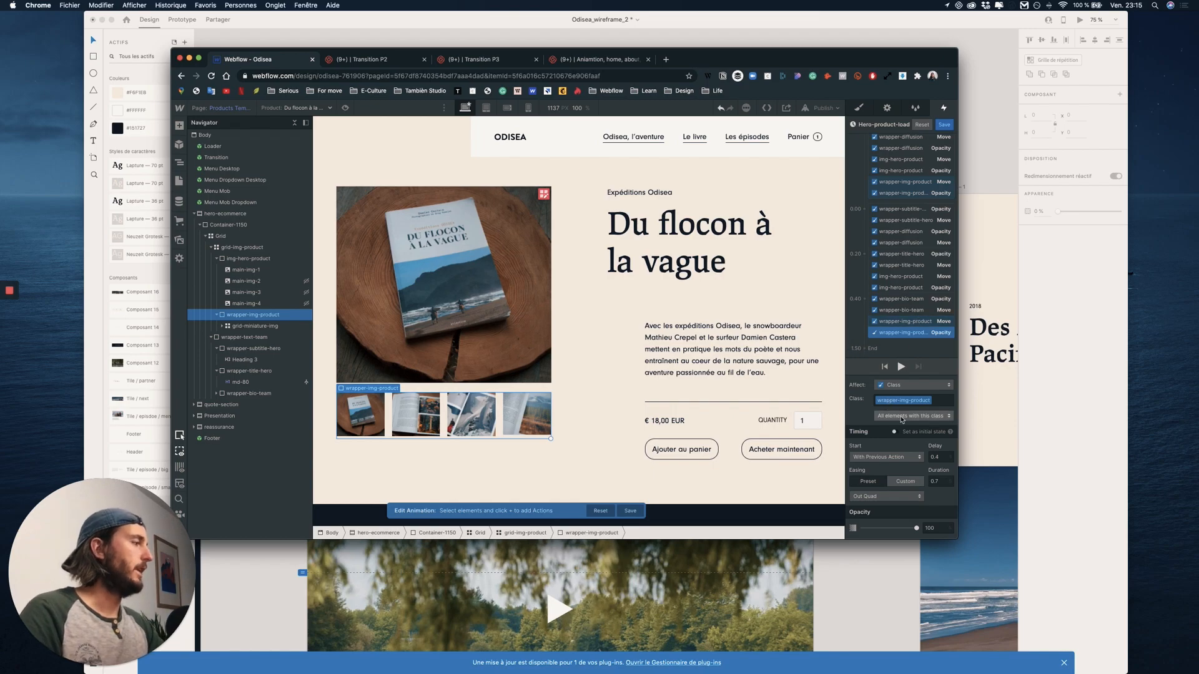
pyautogui.click(916, 323)
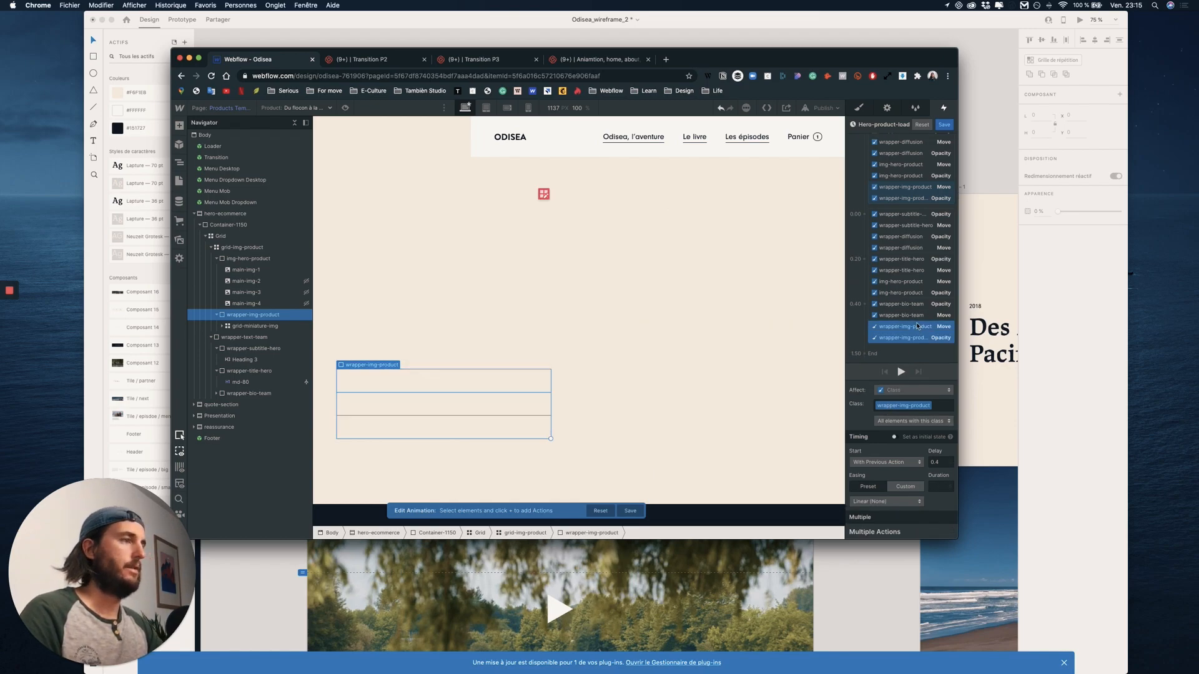
pyautogui.click(910, 331)
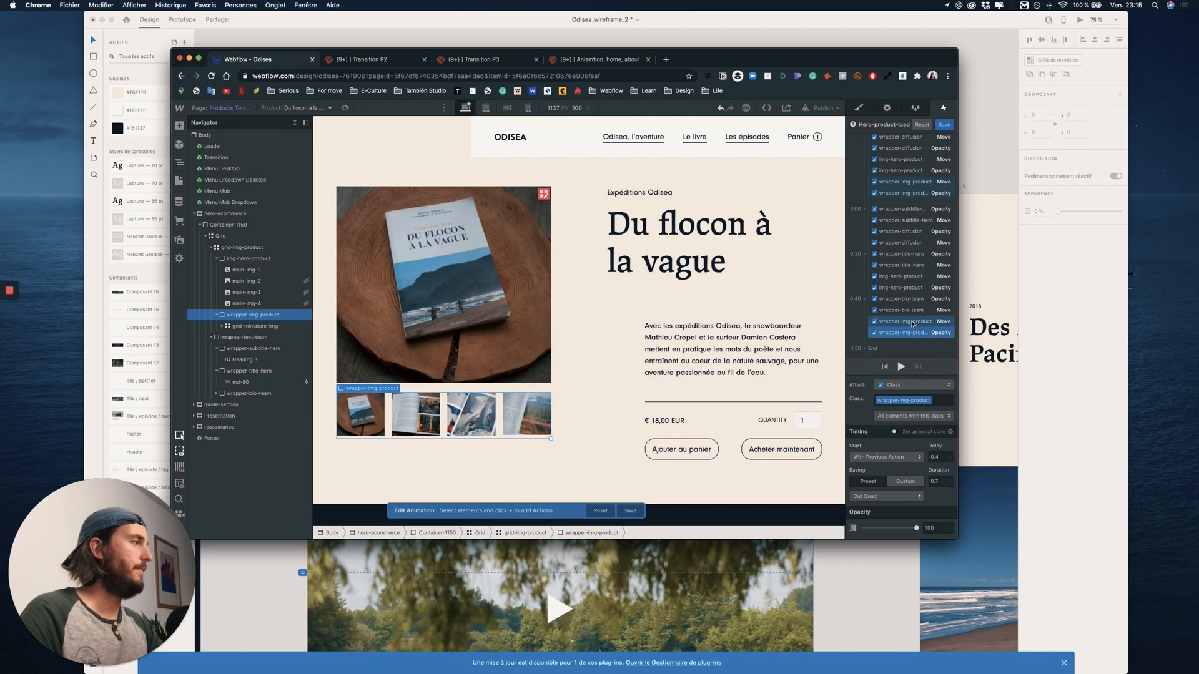
pyautogui.keyDown('shift'); pyautogui.click(912, 321); pyautogui.keyUp('shift')
pyautogui.click(904, 339)
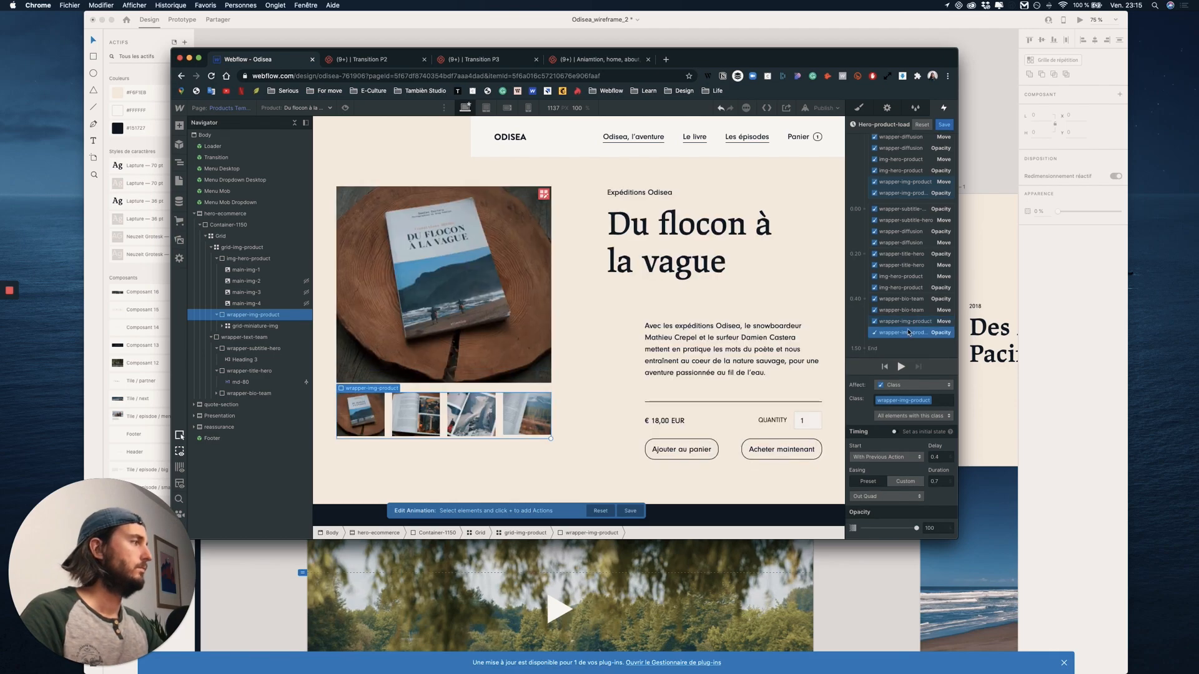
pyautogui.keyDown('shift'); pyautogui.click(909, 328); pyautogui.keyUp('shift')
pyautogui.click(945, 462)
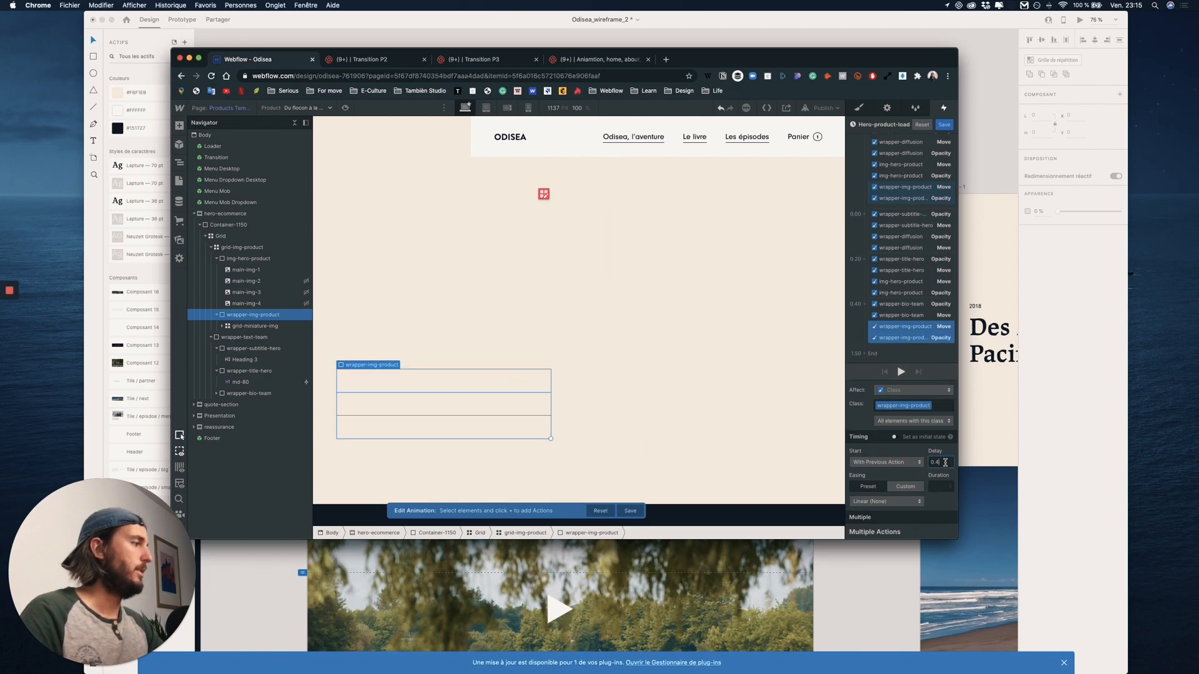
pyautogui.press('Return')
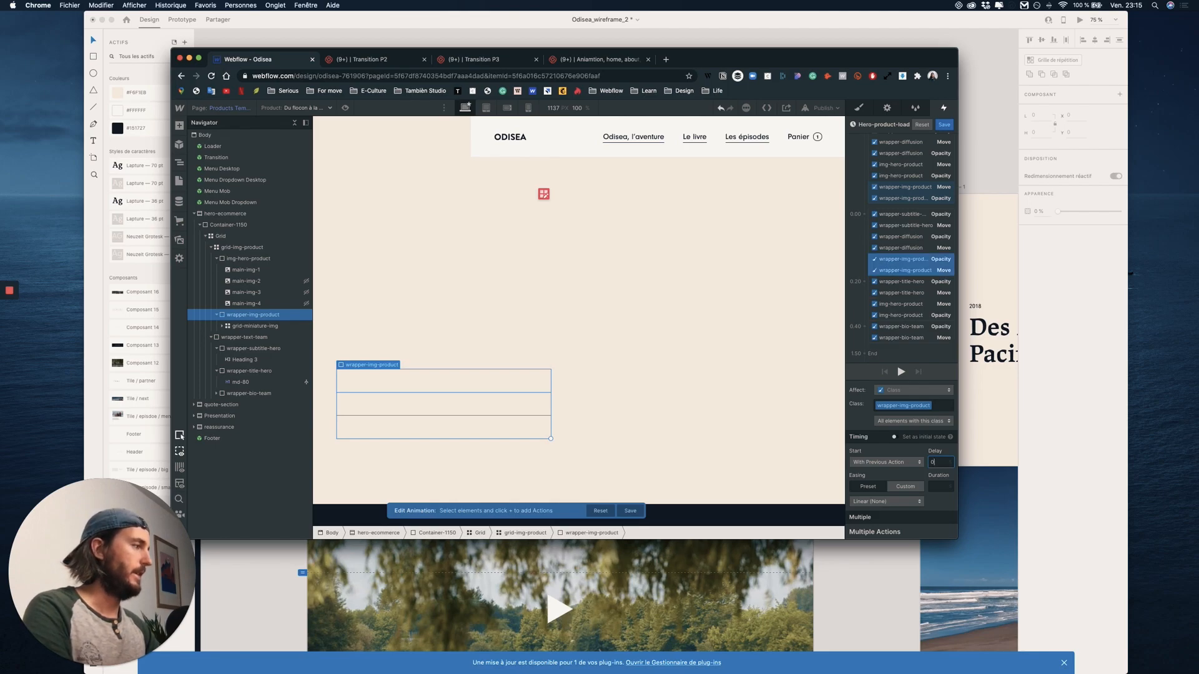
pyautogui.click(941, 485)
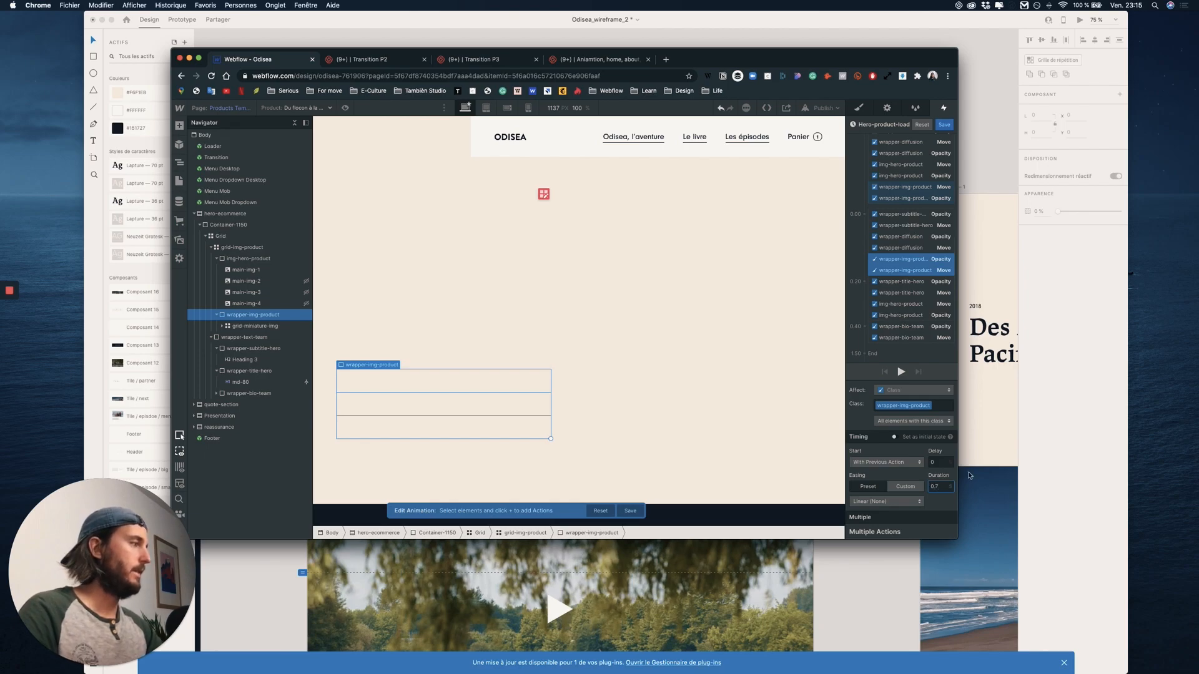
pyautogui.click(901, 372)
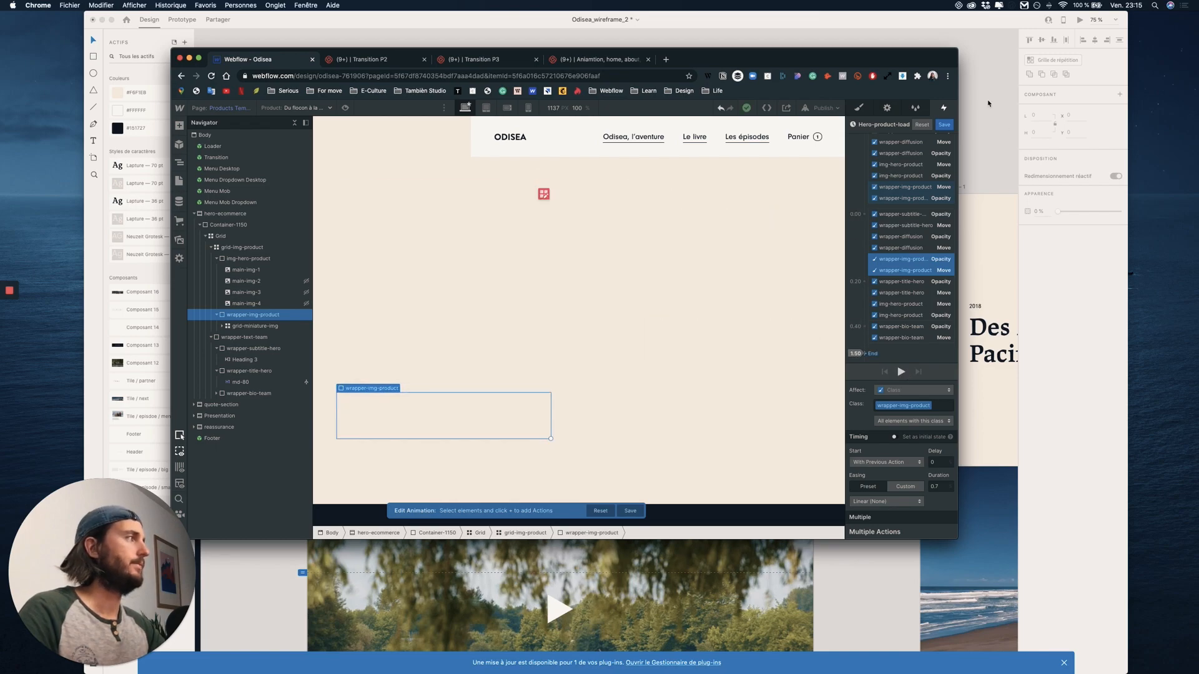
# - Save the Hero-product-load animation and check the product page's load in preview mode
pyautogui.click(943, 125)
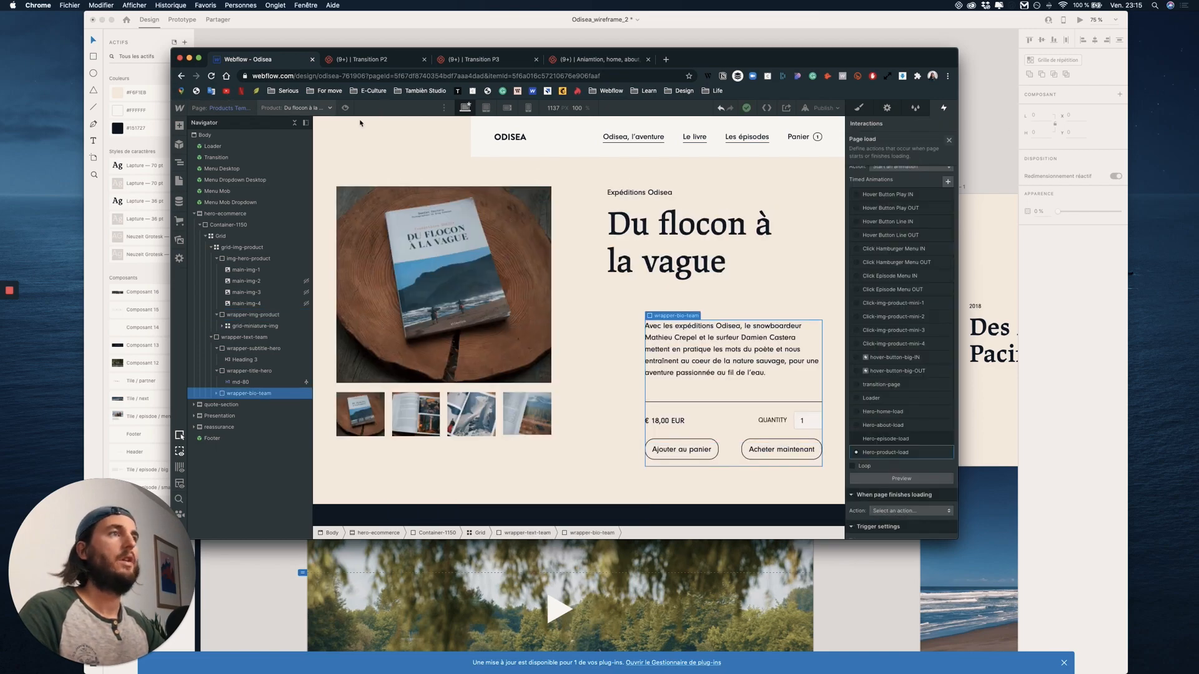
pyautogui.click(345, 108)
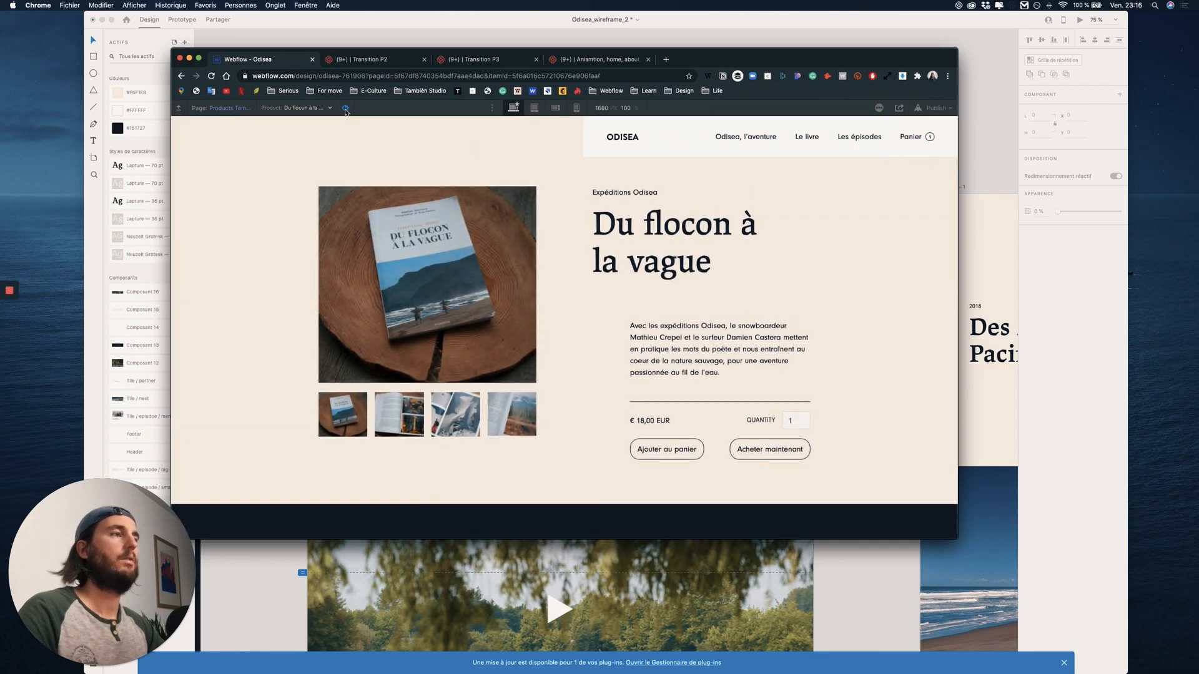
pyautogui.click(346, 108)
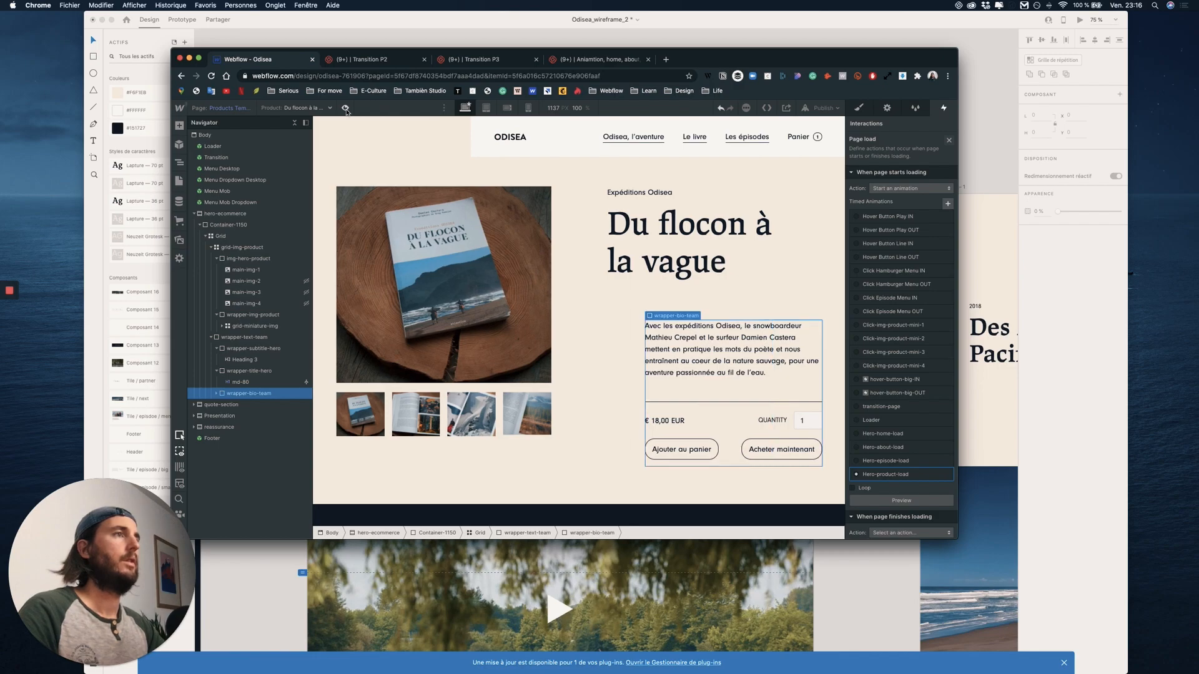
pyautogui.click(346, 108)
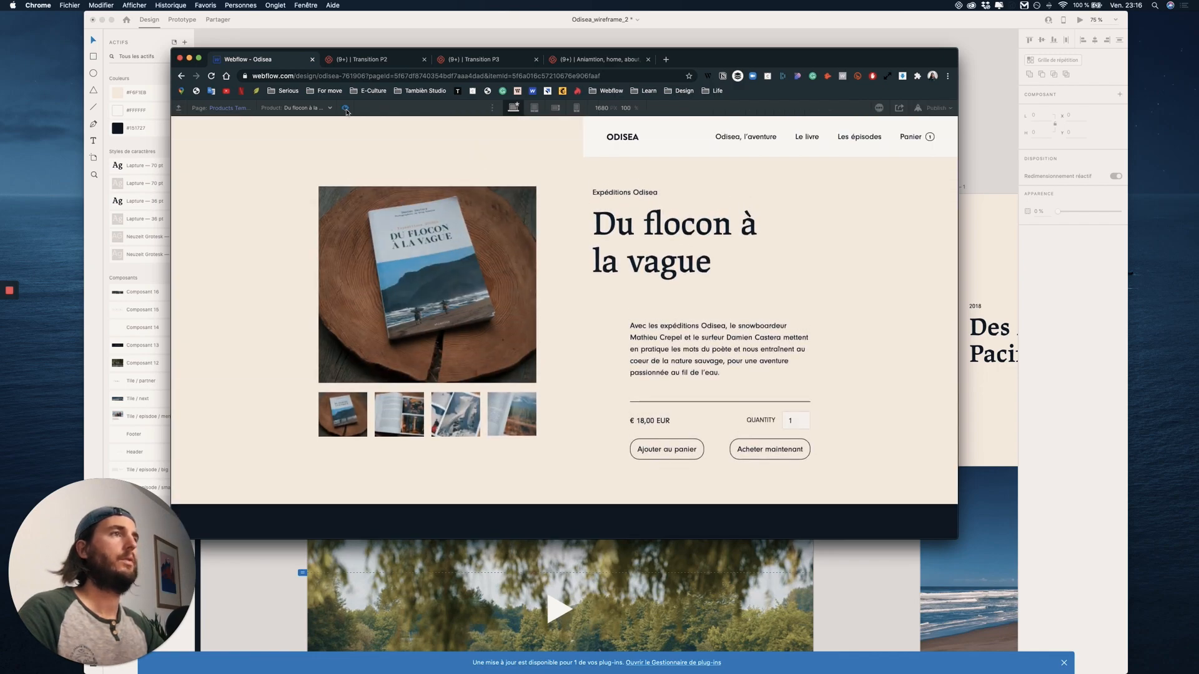
pyautogui.press('super+shift+p')
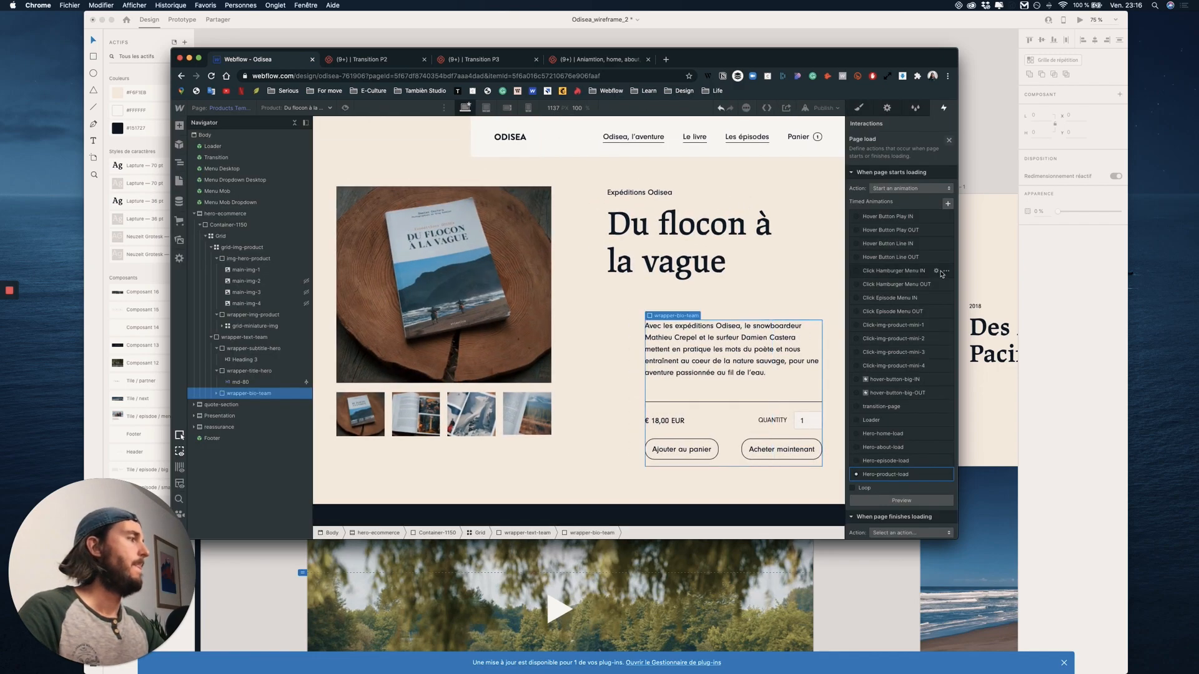
# - Reopen Hero-product-load, set the duration of the end-state img-hero-product Move and Opacity actions to 1.2 s, and play the animation
pyautogui.click(901, 476)
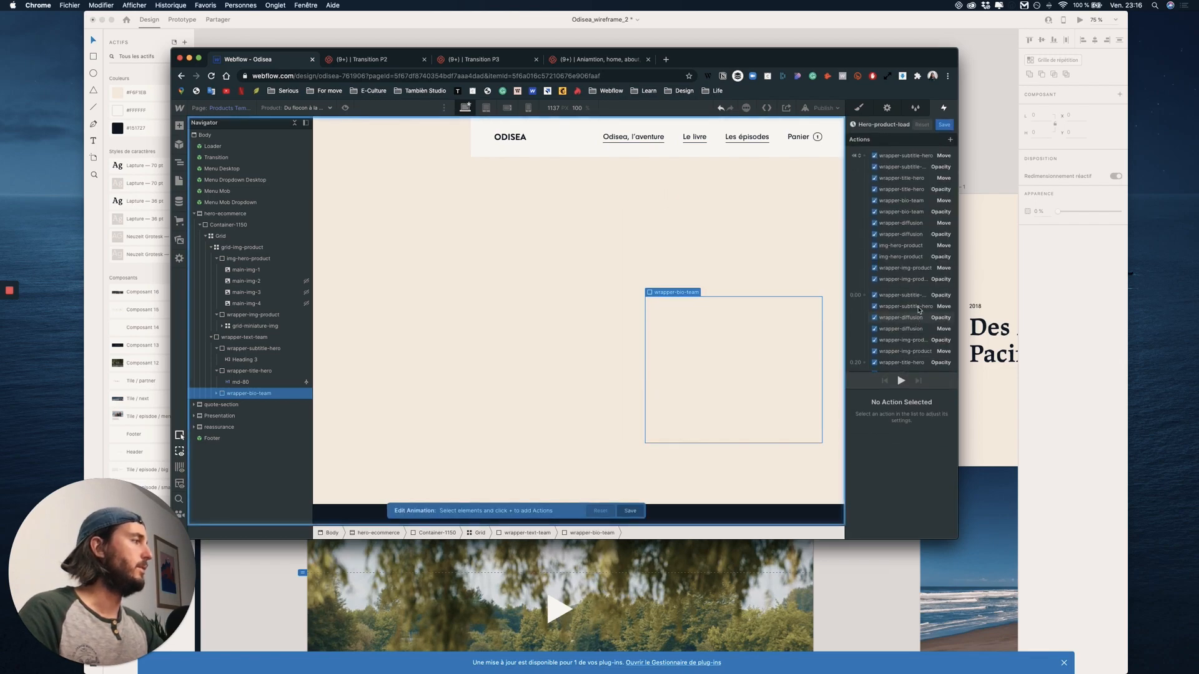
pyautogui.scroll(-2, 904, 334)
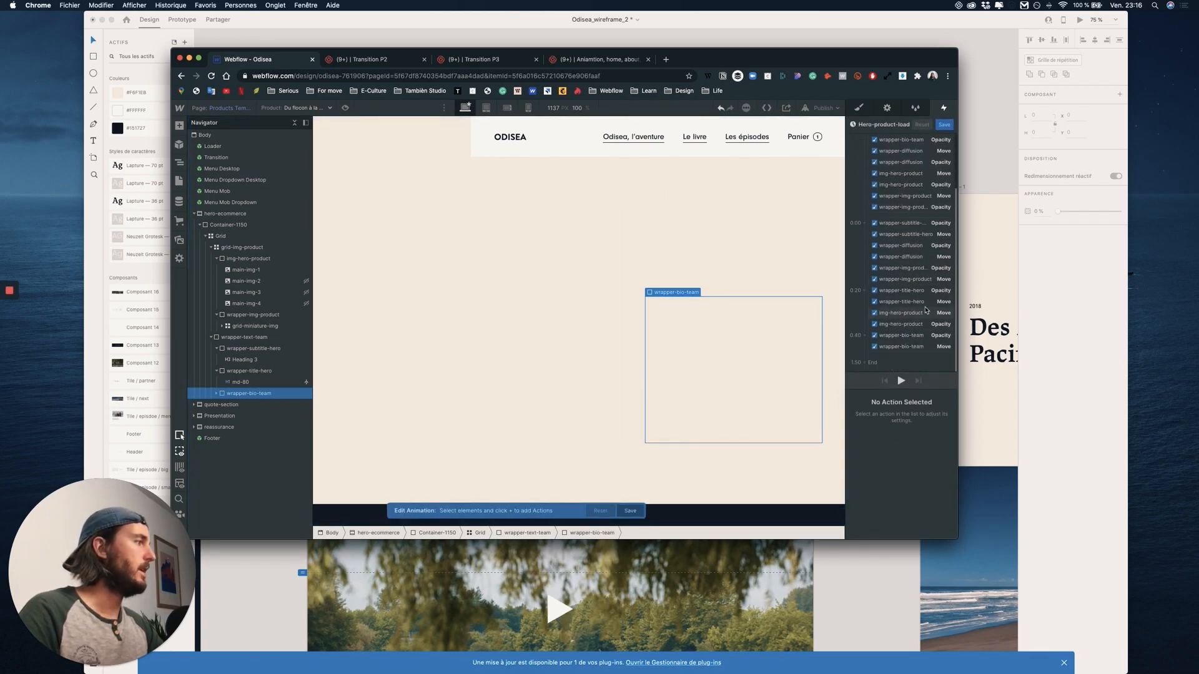
pyautogui.keyDown('shift'); pyautogui.click(906, 324); pyautogui.keyUp('shift')
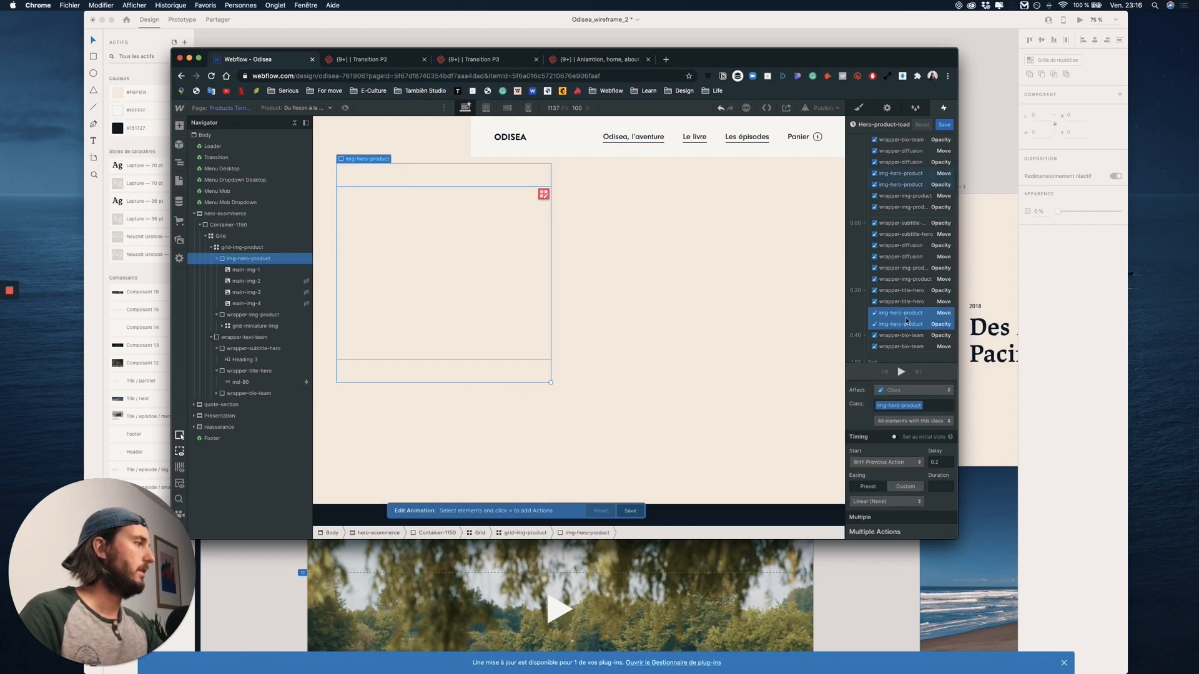
pyautogui.click(941, 486)
pyautogui.write('1')
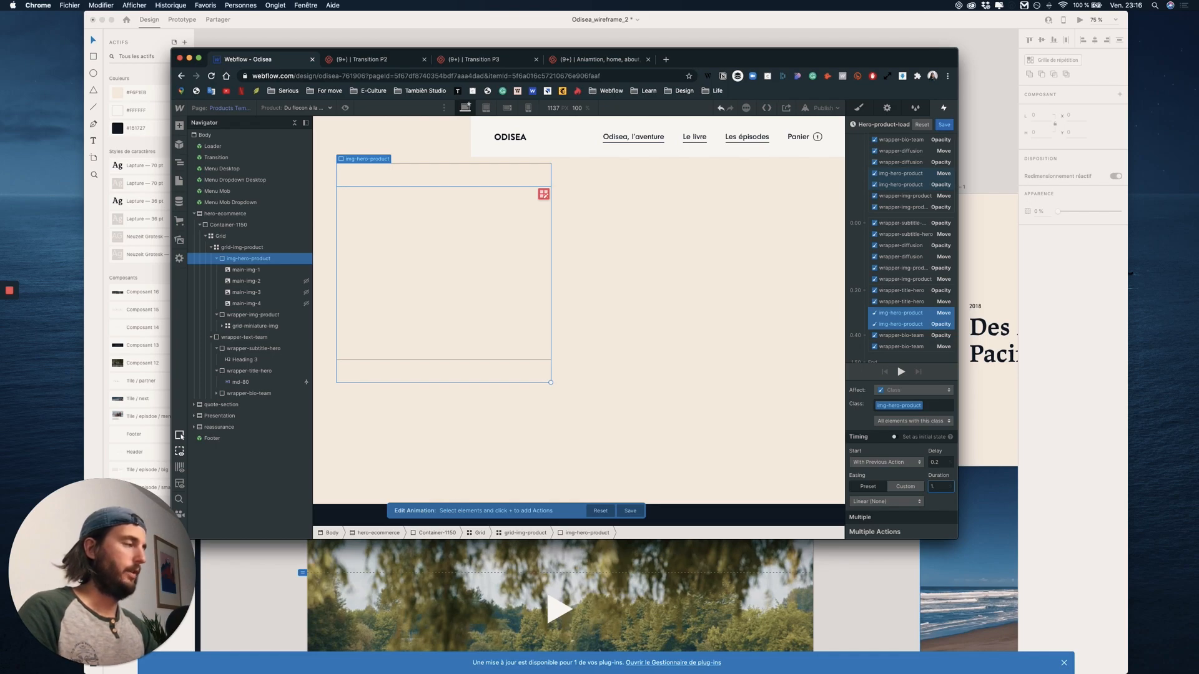
pyautogui.write('.2')
pyautogui.click(901, 371)
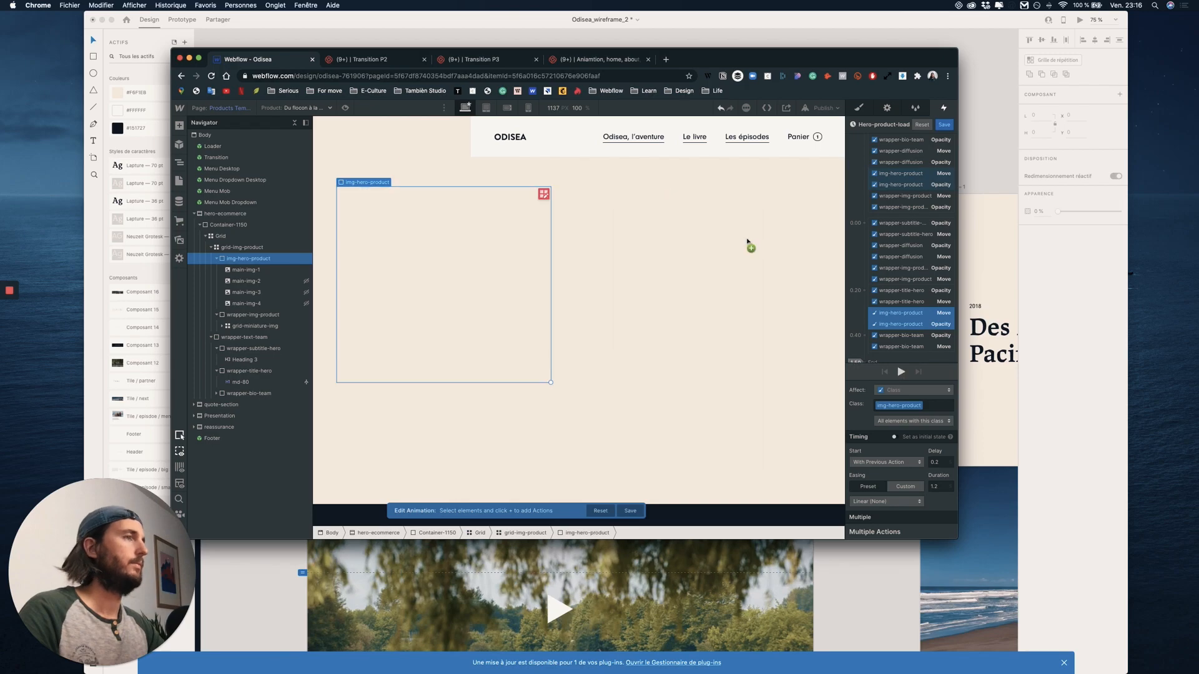
# - Check the page load in preview mode and set the duration of the end-state img-hero-product actions to 1 s
pyautogui.click(346, 107)
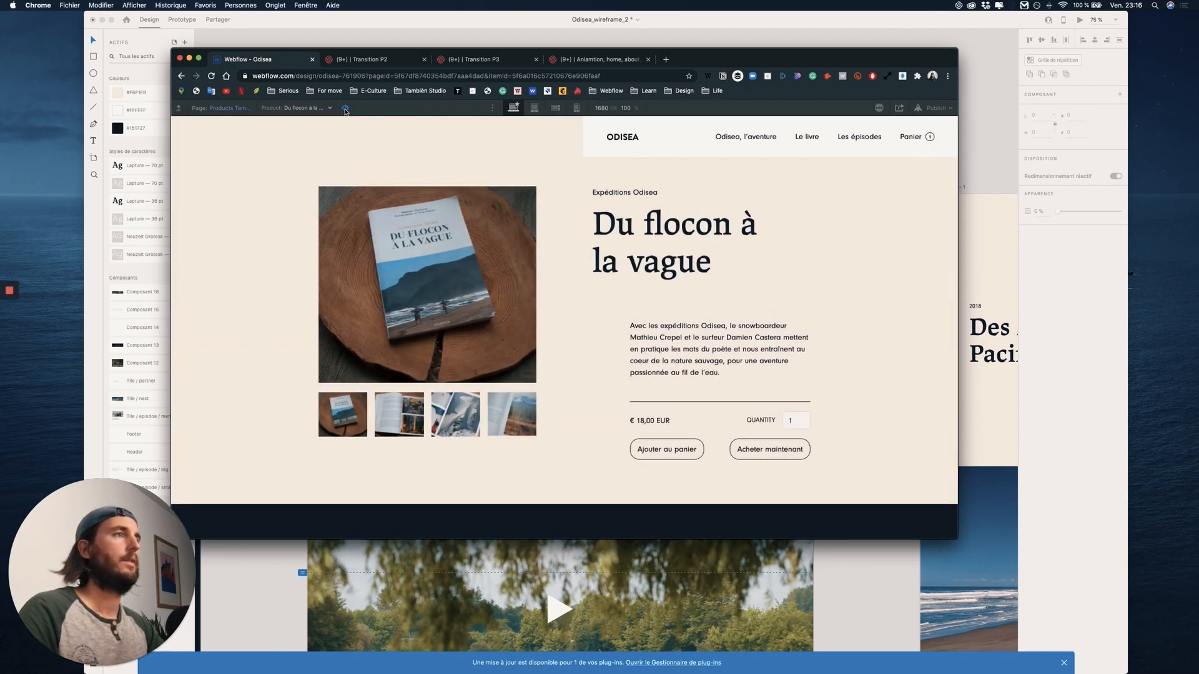
pyautogui.click(345, 108)
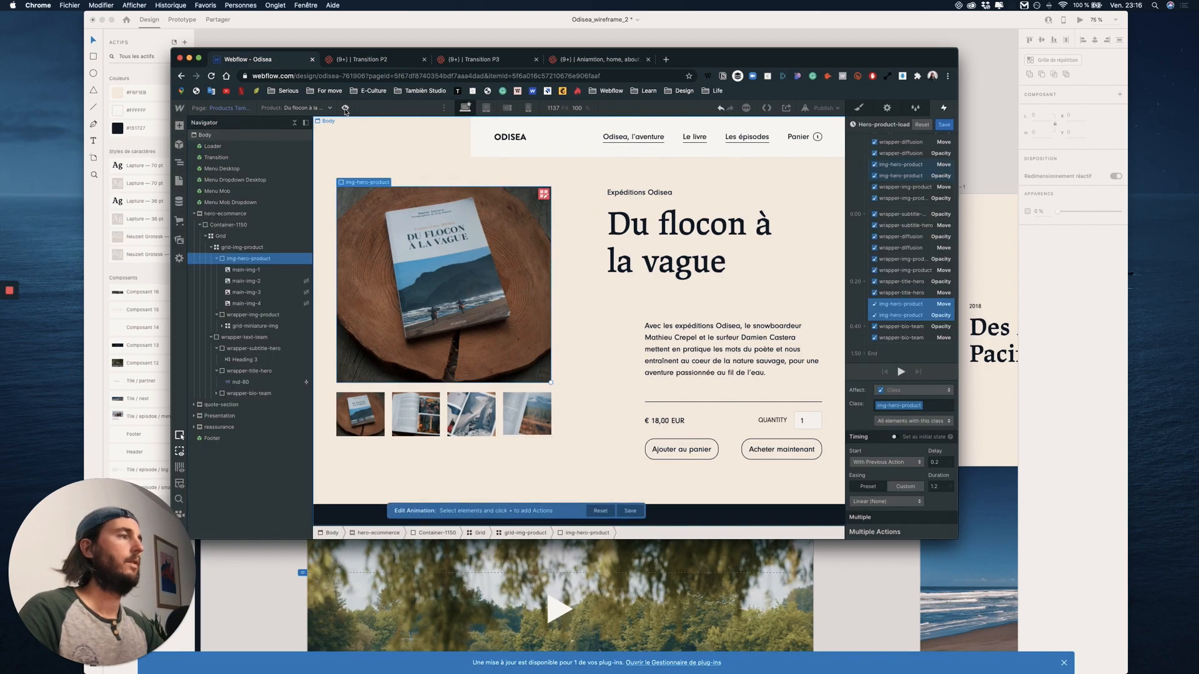
pyautogui.click(345, 108)
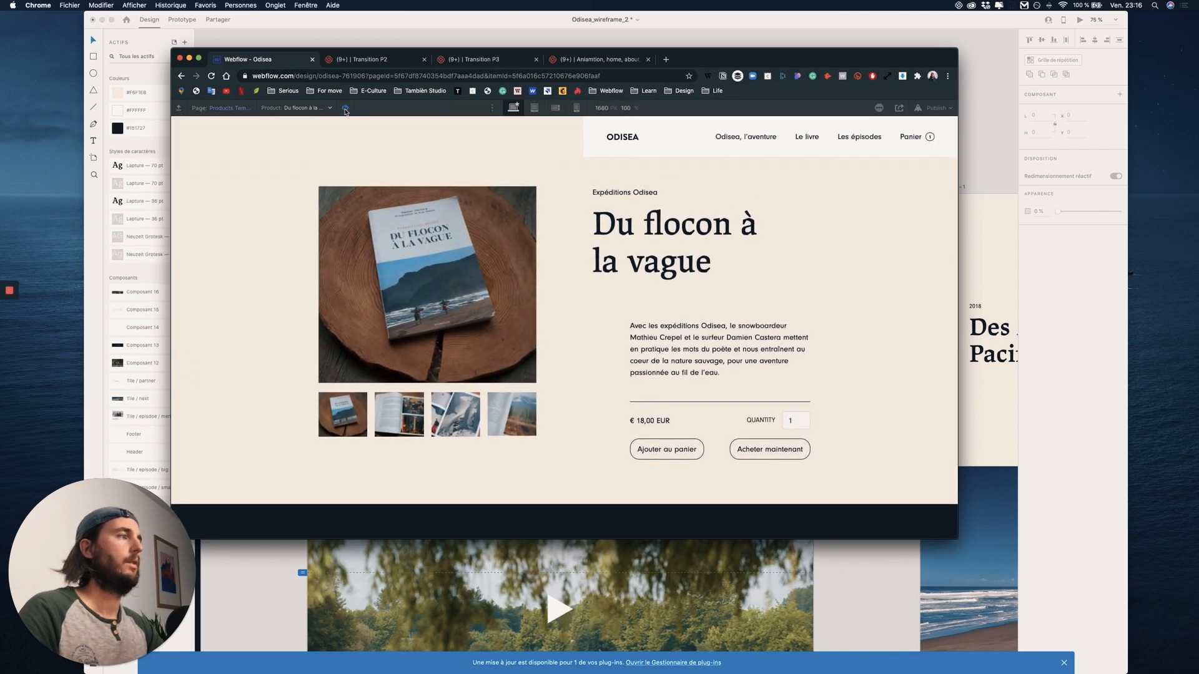
pyautogui.press('super+shift+p')
pyautogui.click(940, 487)
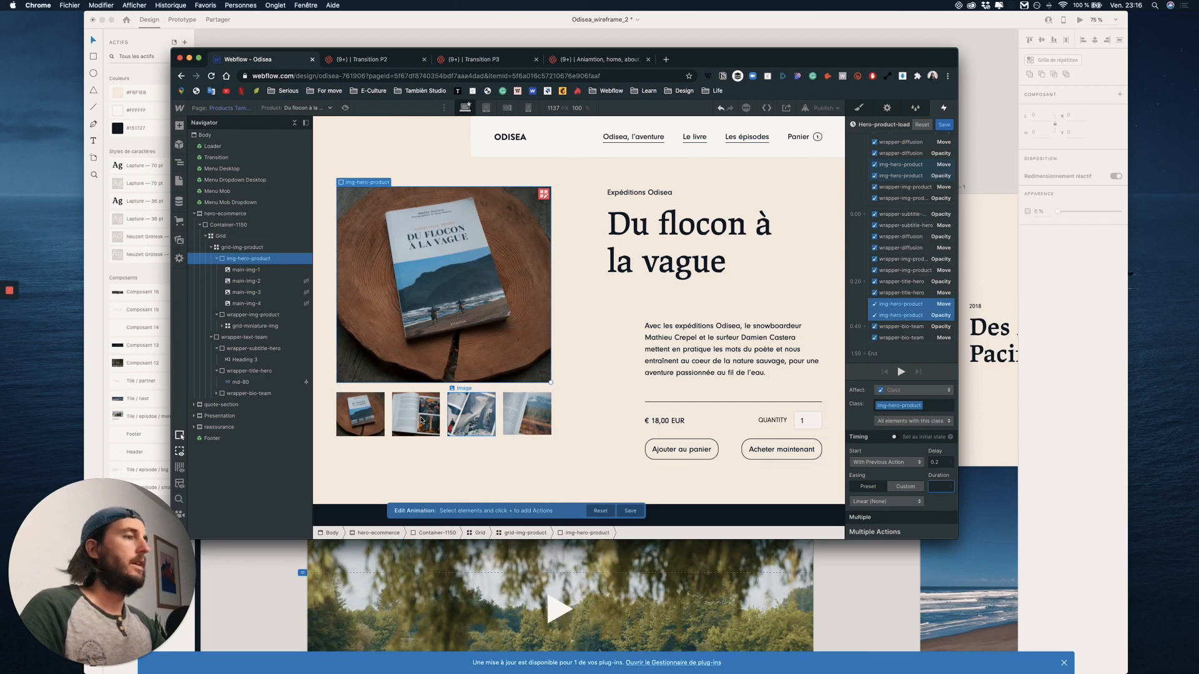
# - Set the duration of the end-state wrapper-img-product Move and Opacity actions to 0.8 s and play the animation
pyautogui.click(443, 413)
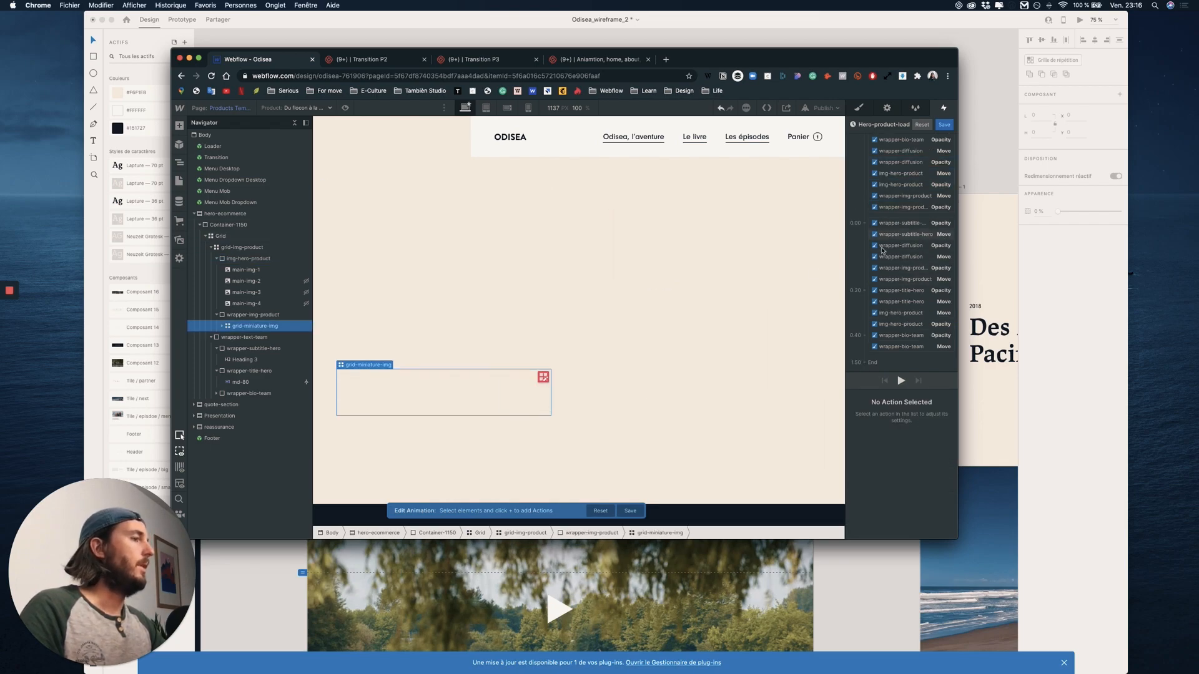
pyautogui.click(250, 315)
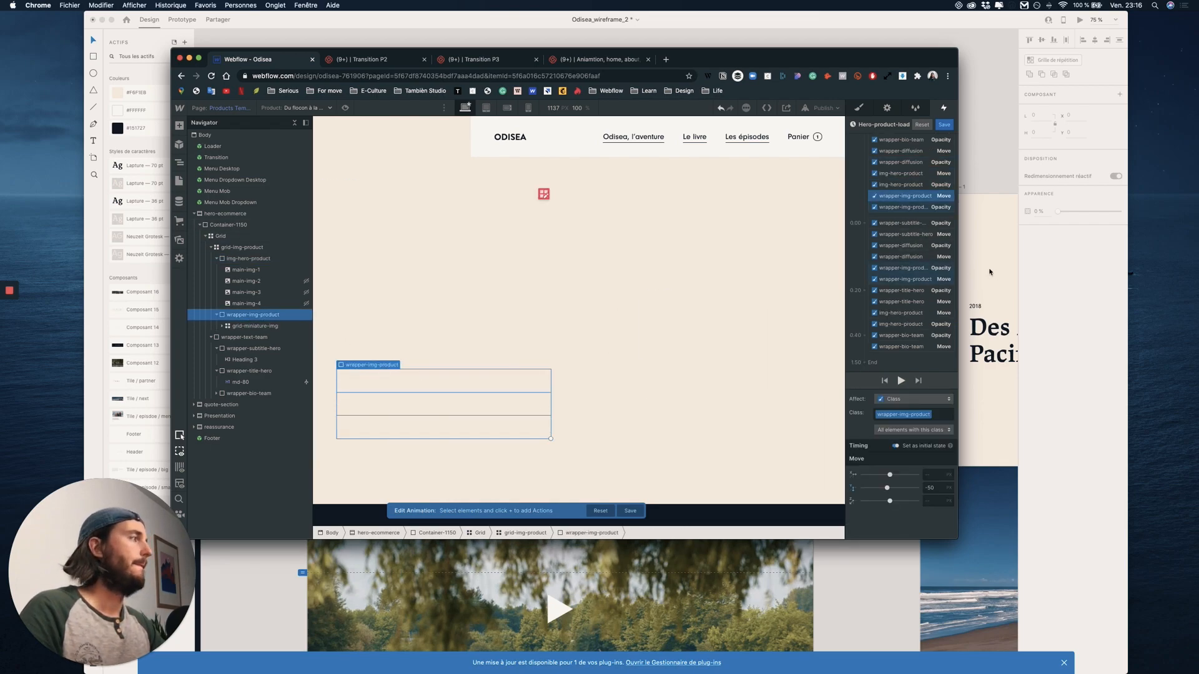
pyautogui.click(931, 279)
pyautogui.keyDown('shift'); pyautogui.click(915, 249); pyautogui.keyUp('shift')
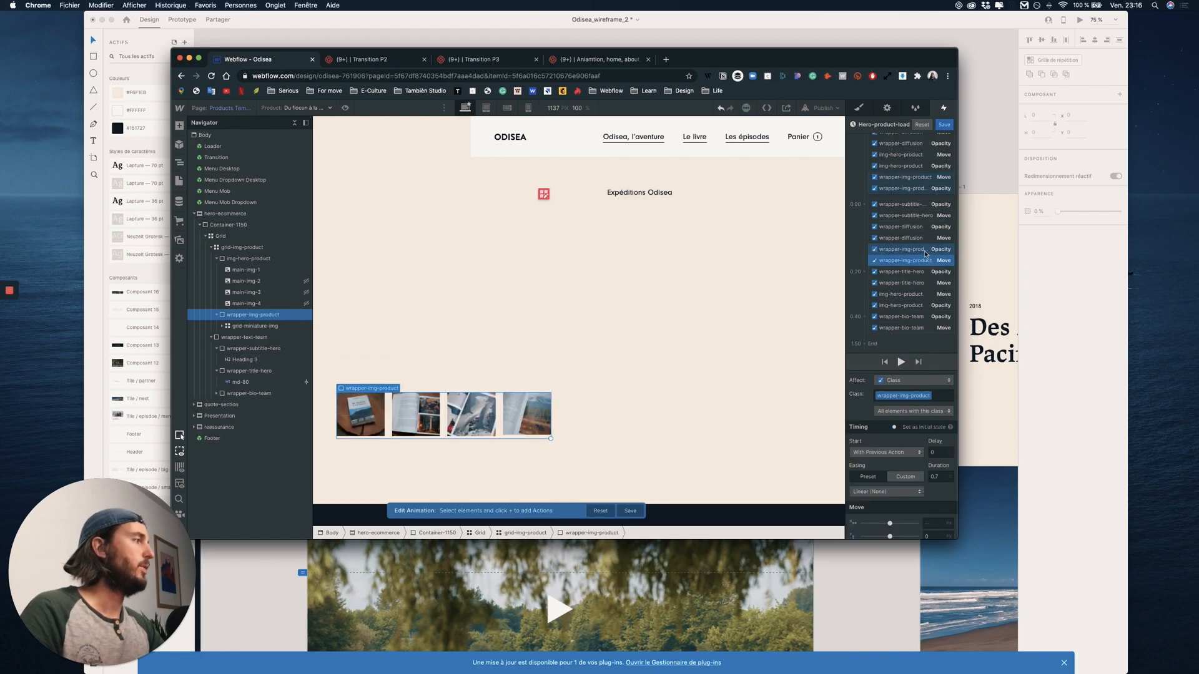
pyautogui.click(941, 487)
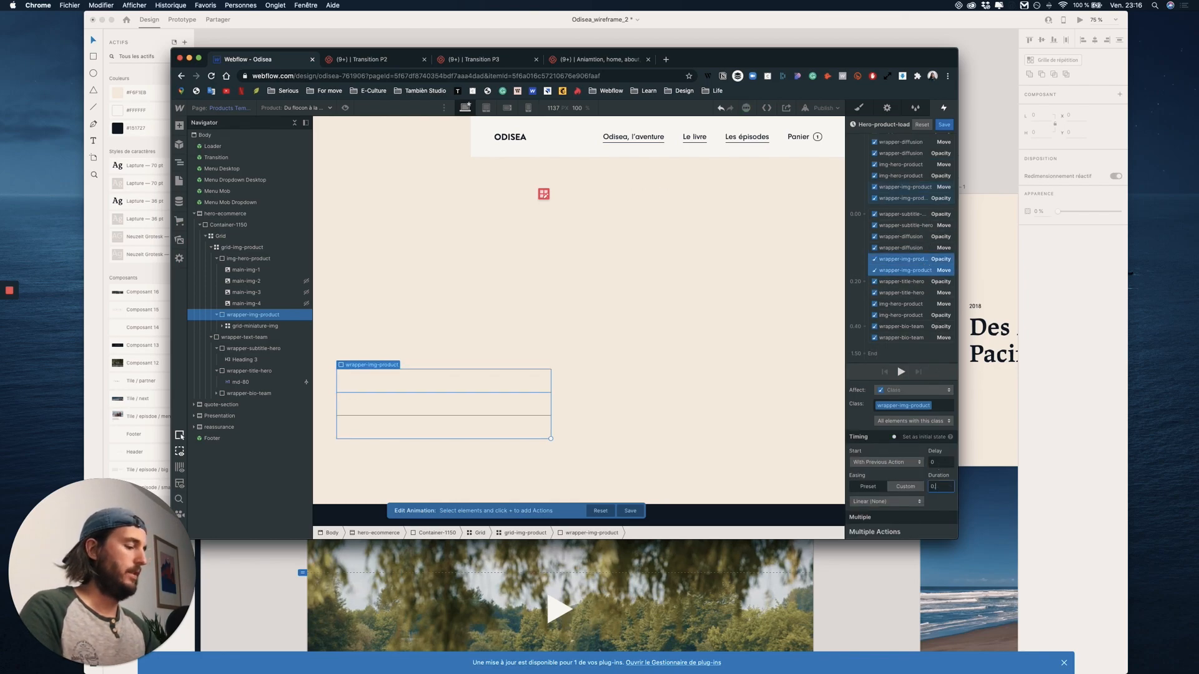
pyautogui.click(901, 371)
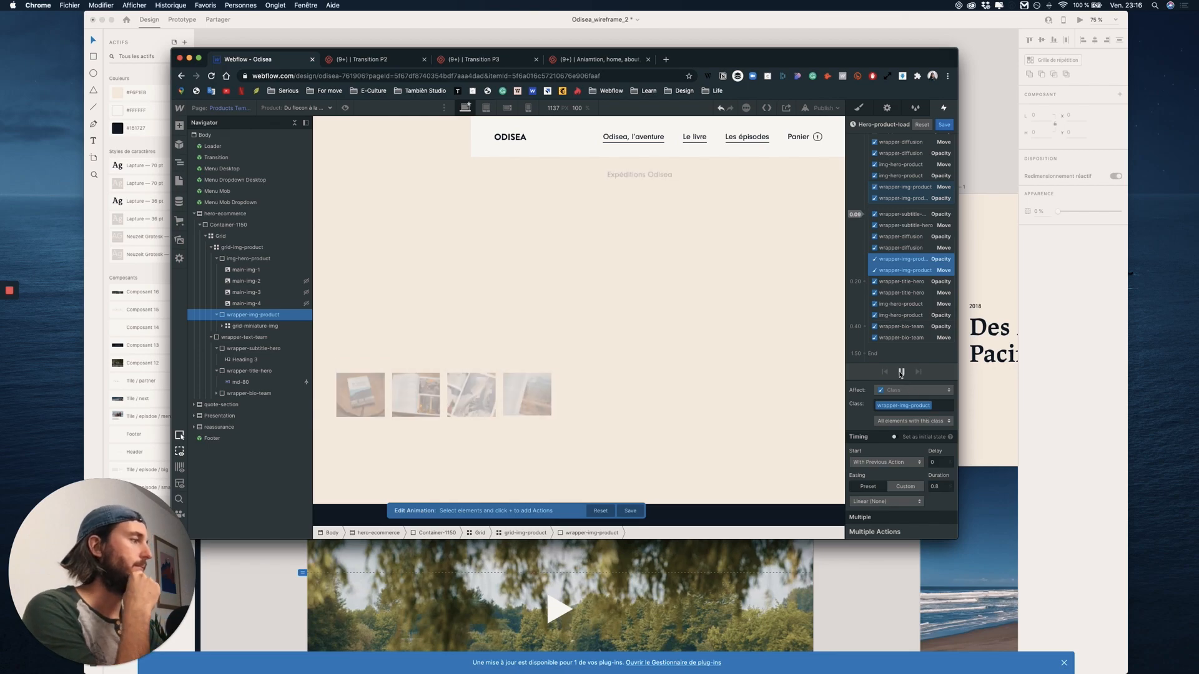
# - Apply Out Quad easing to the end-state wrapper-img-product actions and check the result in the animation playback and page preview
pyautogui.click(900, 502)
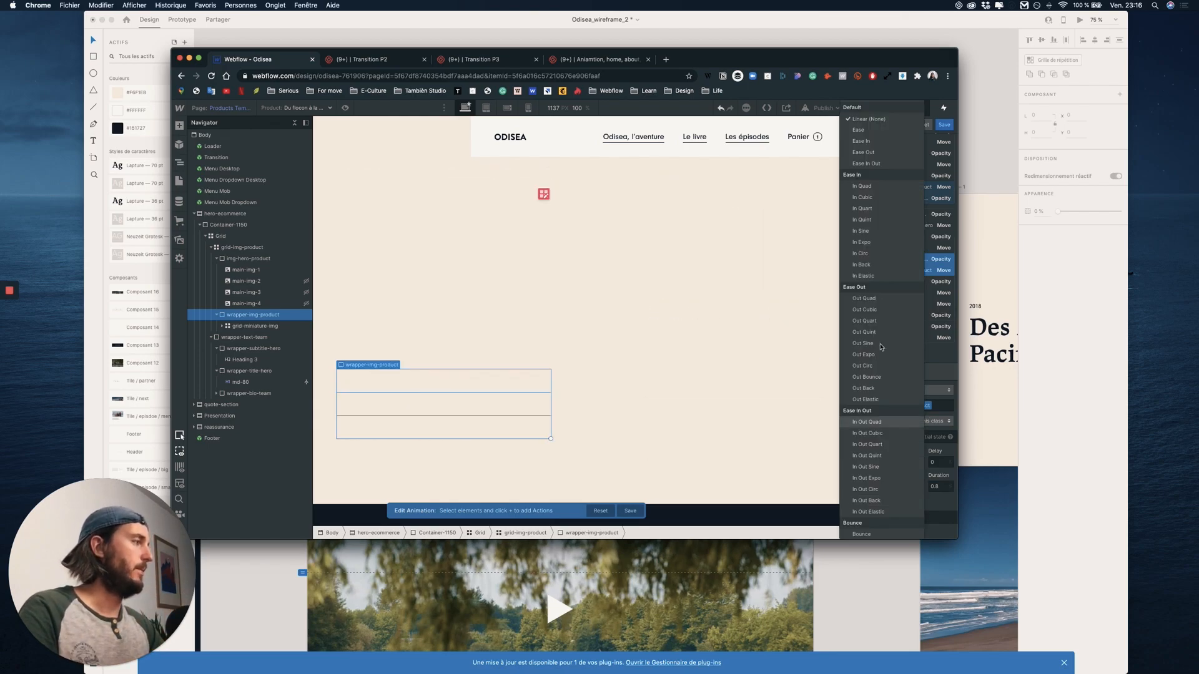
pyautogui.click(870, 300)
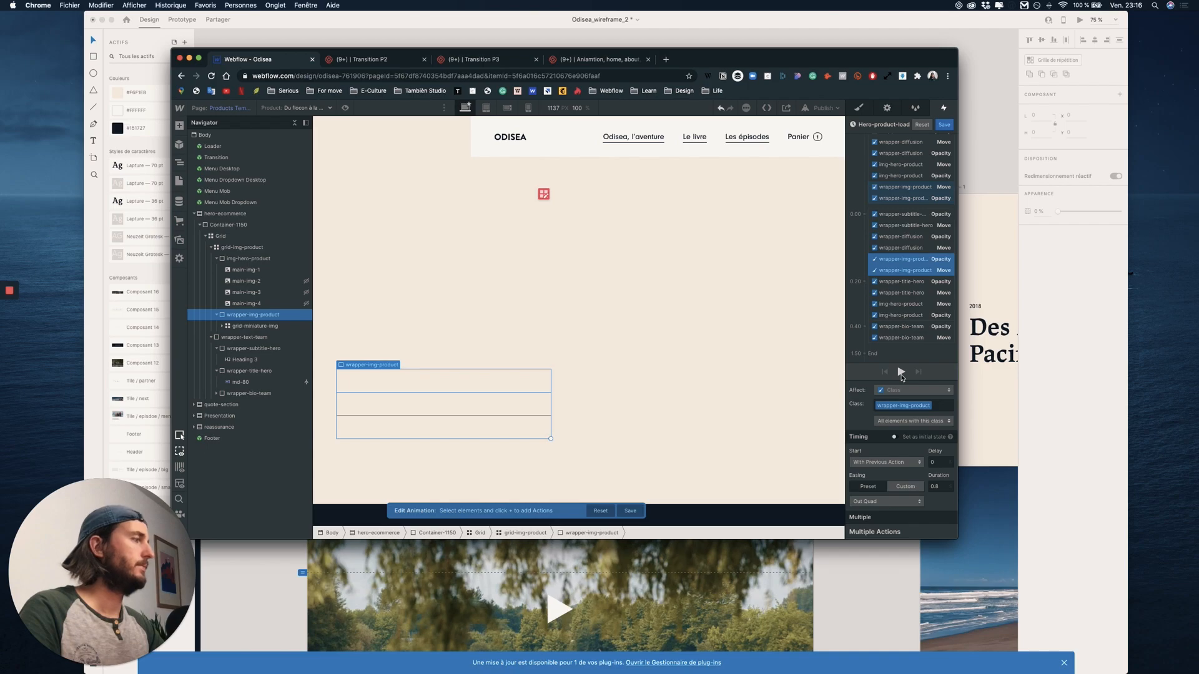
pyautogui.click(901, 373)
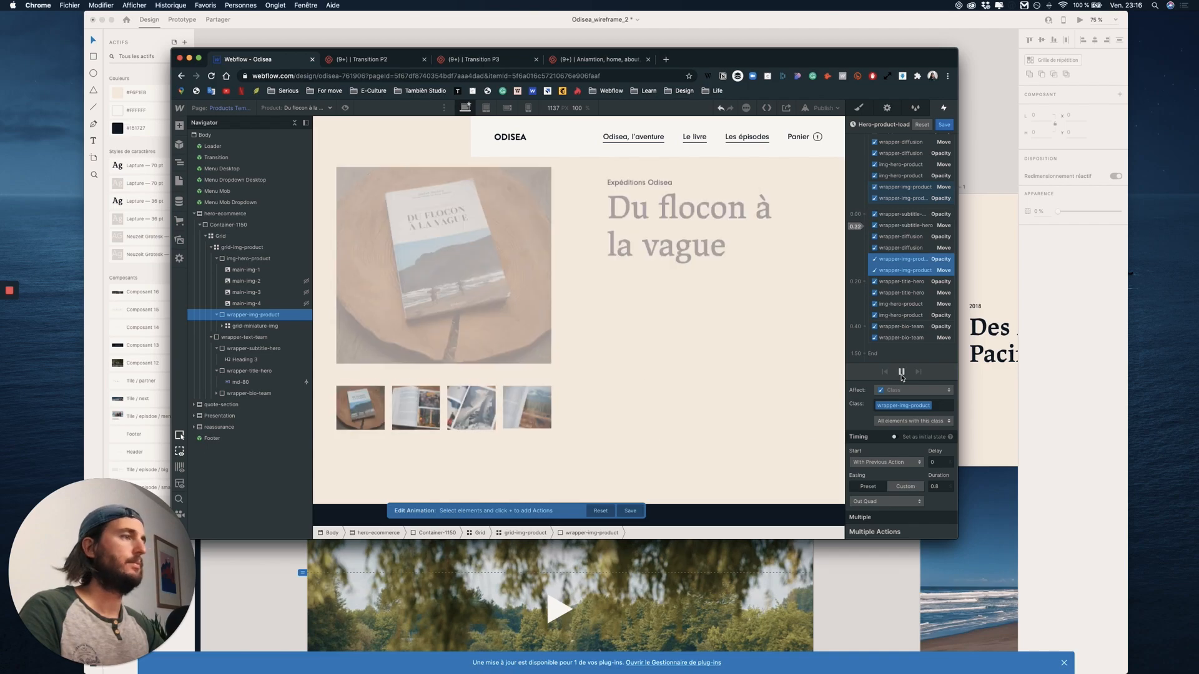
pyautogui.click(345, 110)
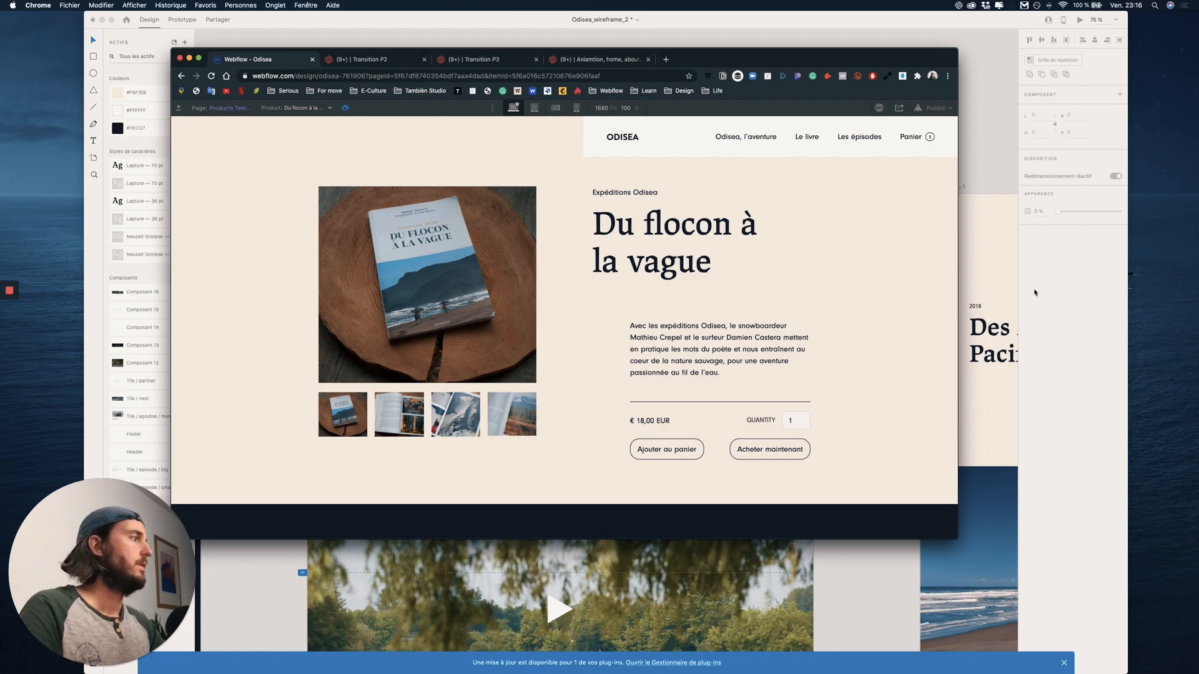
pyautogui.press('super+shift+p')
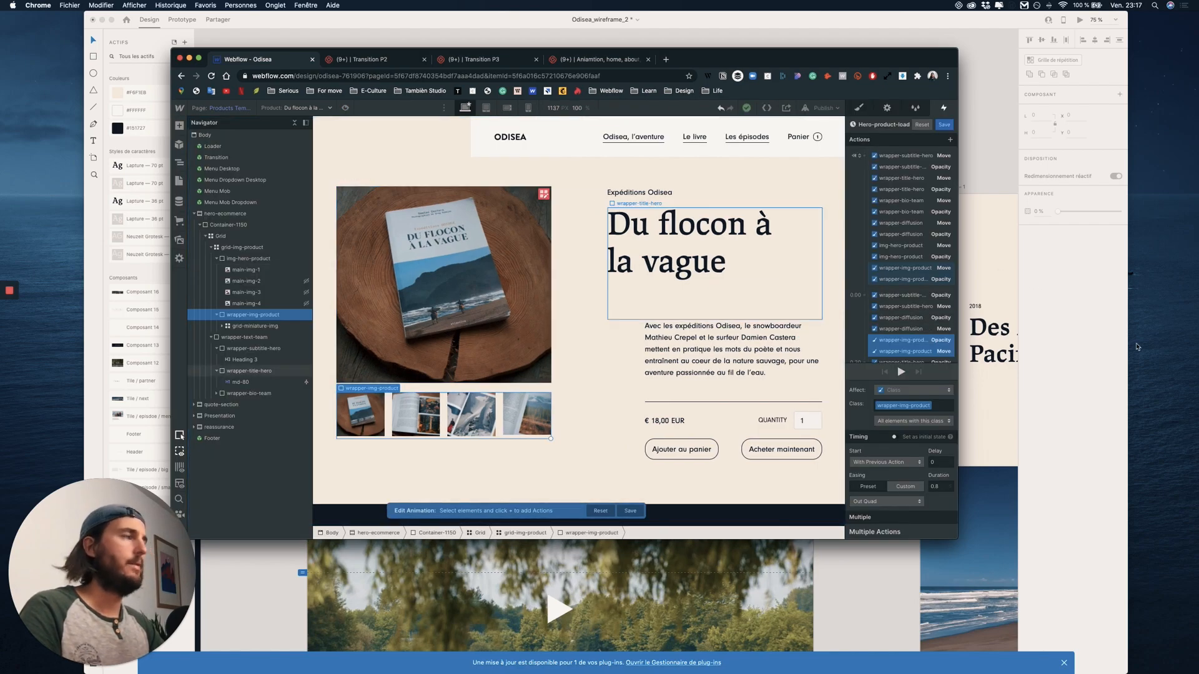
# - Remove the delay from the end-state img-hero-product Move and Opacity actions and play the animation
pyautogui.scroll(-2, 924, 294)
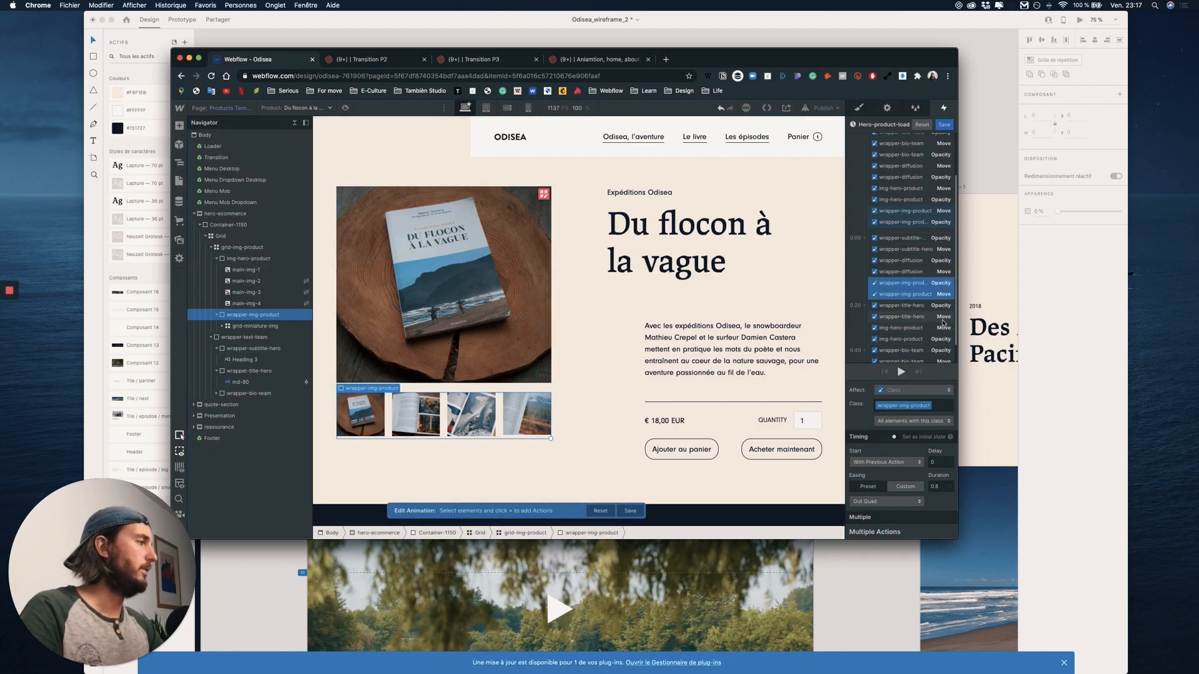
pyautogui.scroll(-1, 924, 312)
pyautogui.click(915, 305)
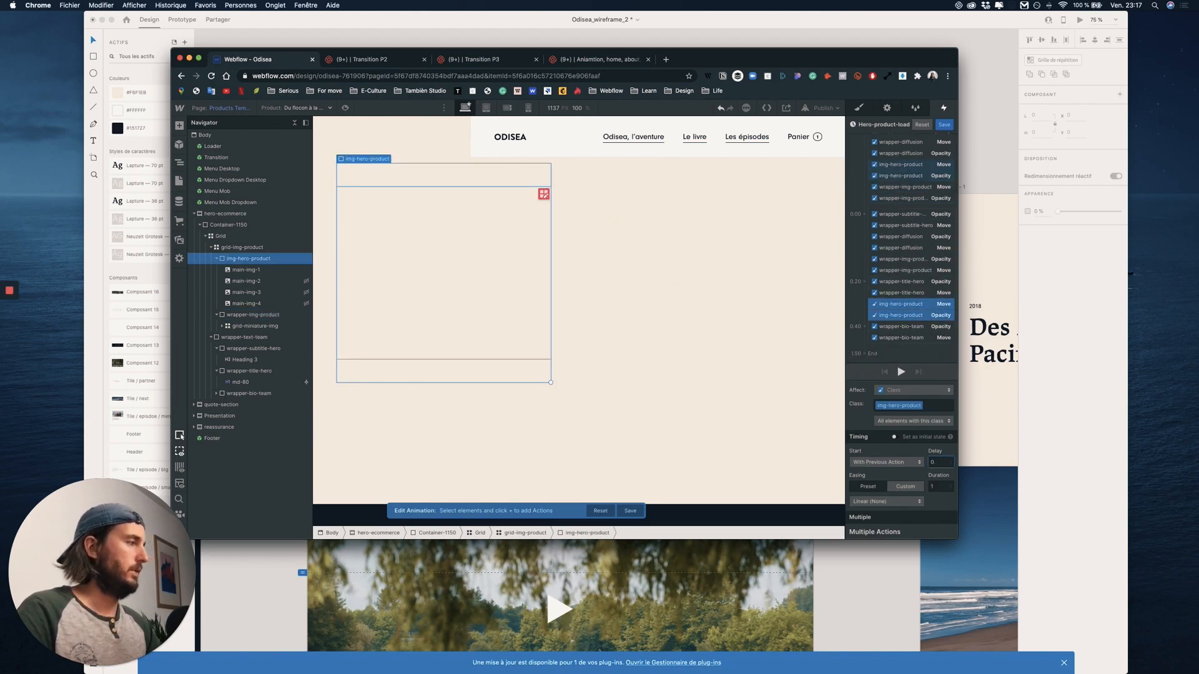
pyautogui.press('BackSpace')
pyautogui.press('BackSpace')
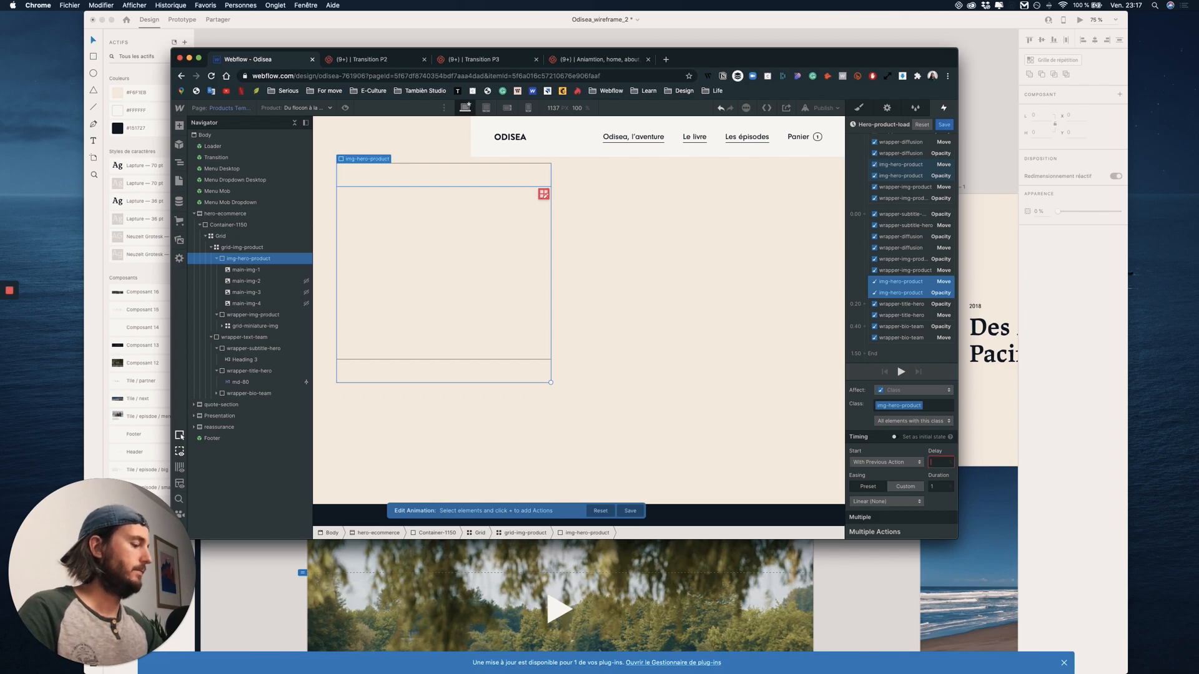
pyautogui.click(901, 446)
pyautogui.click(934, 461)
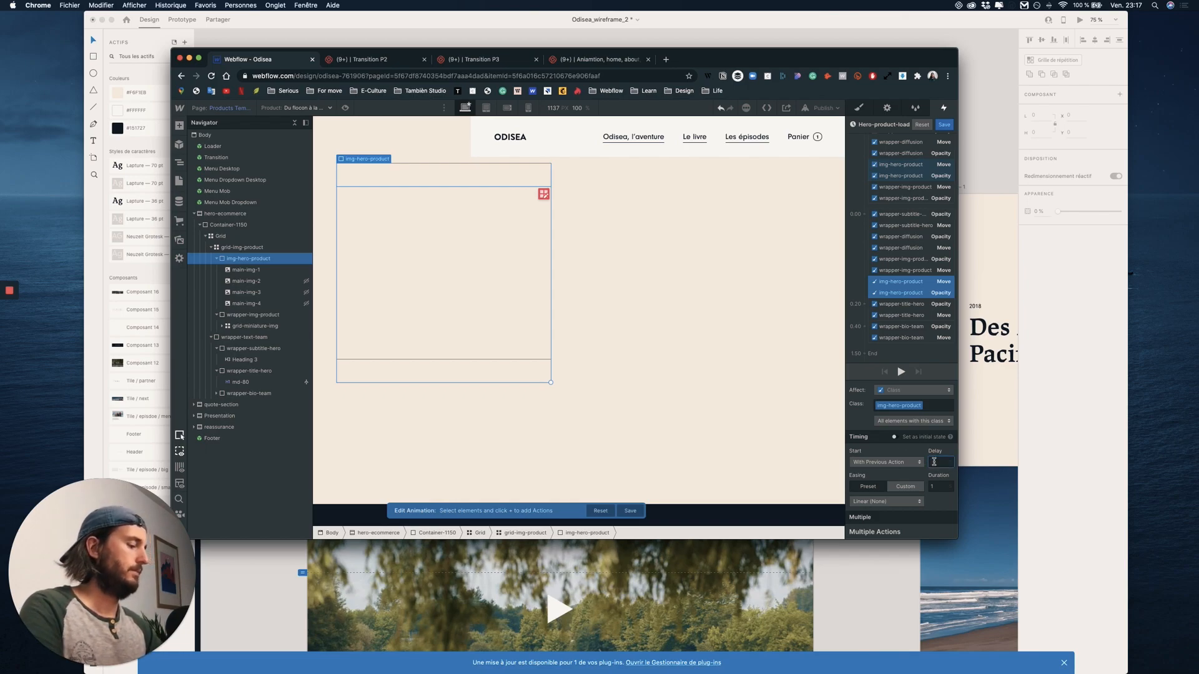
pyautogui.click(908, 374)
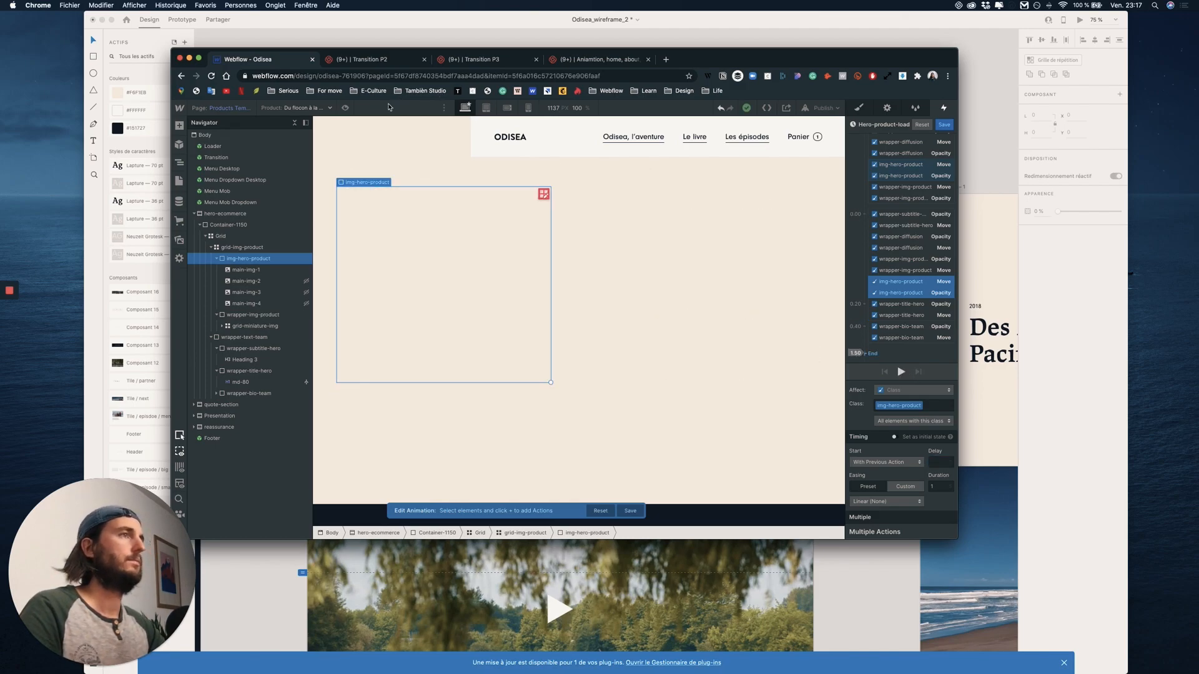
# - Check the product page load animation in preview mode, replaying it once
pyautogui.click(345, 109)
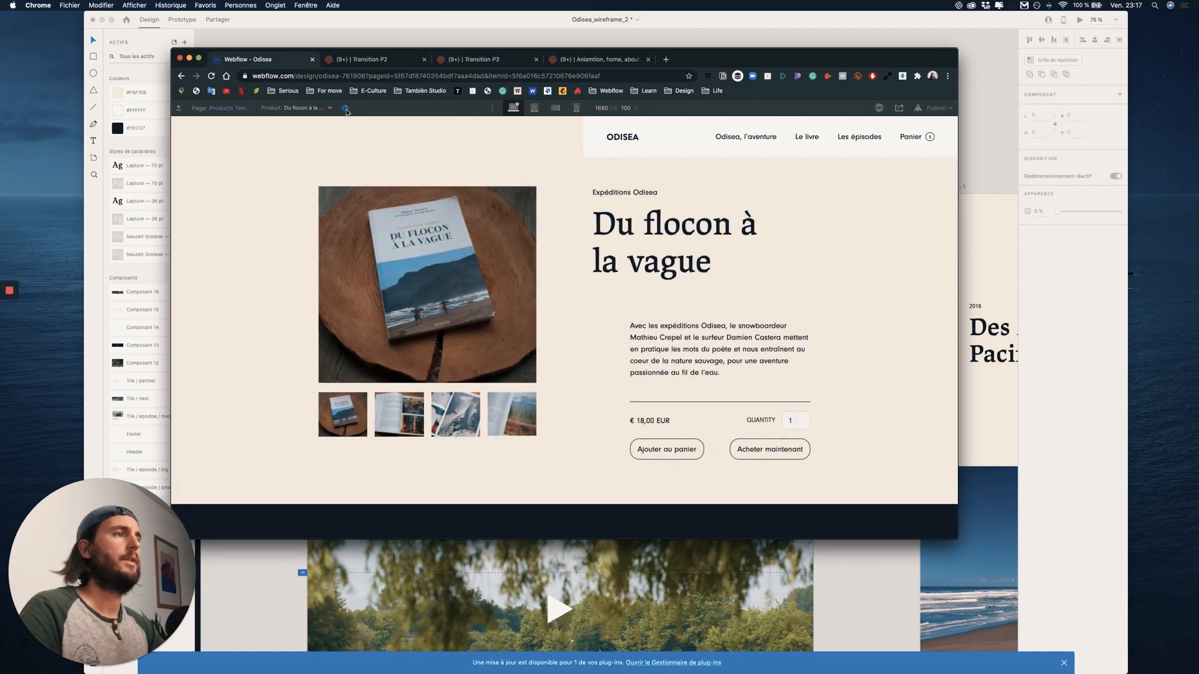
pyautogui.click(346, 109)
pyautogui.click(345, 109)
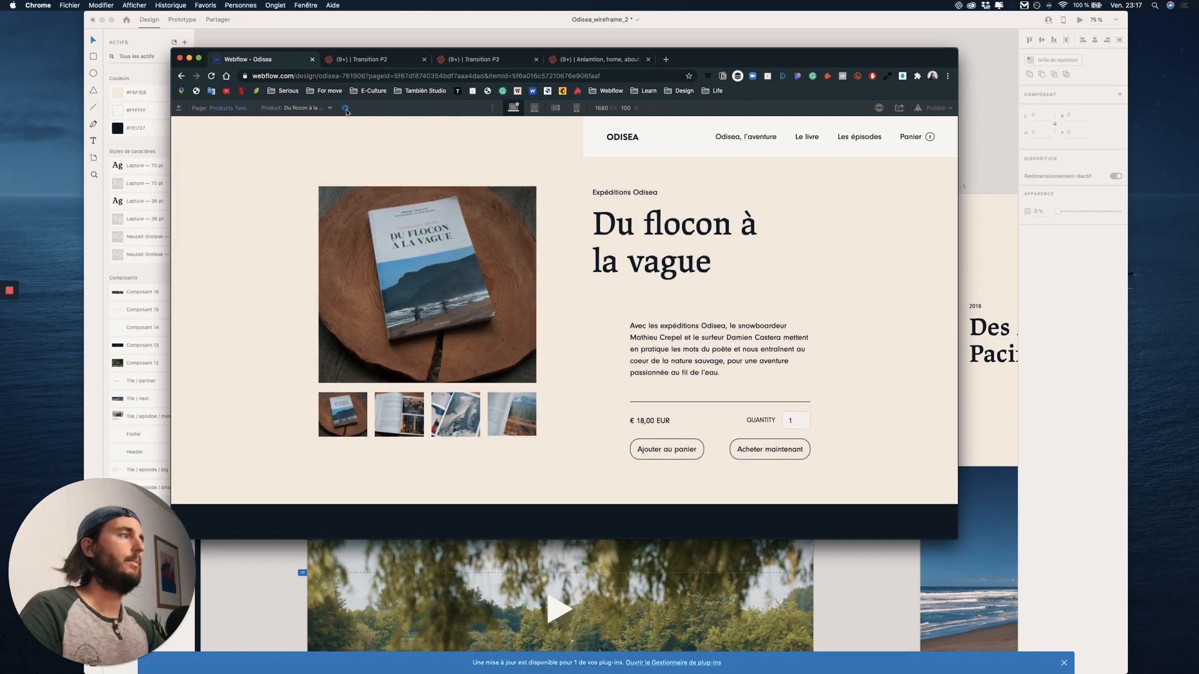
pyautogui.click(345, 108)
# - Set the duration of the end-state img-hero-product Move and Opacity actions to 0.7 s and play the animation
pyautogui.click(916, 293)
pyautogui.click(916, 293)
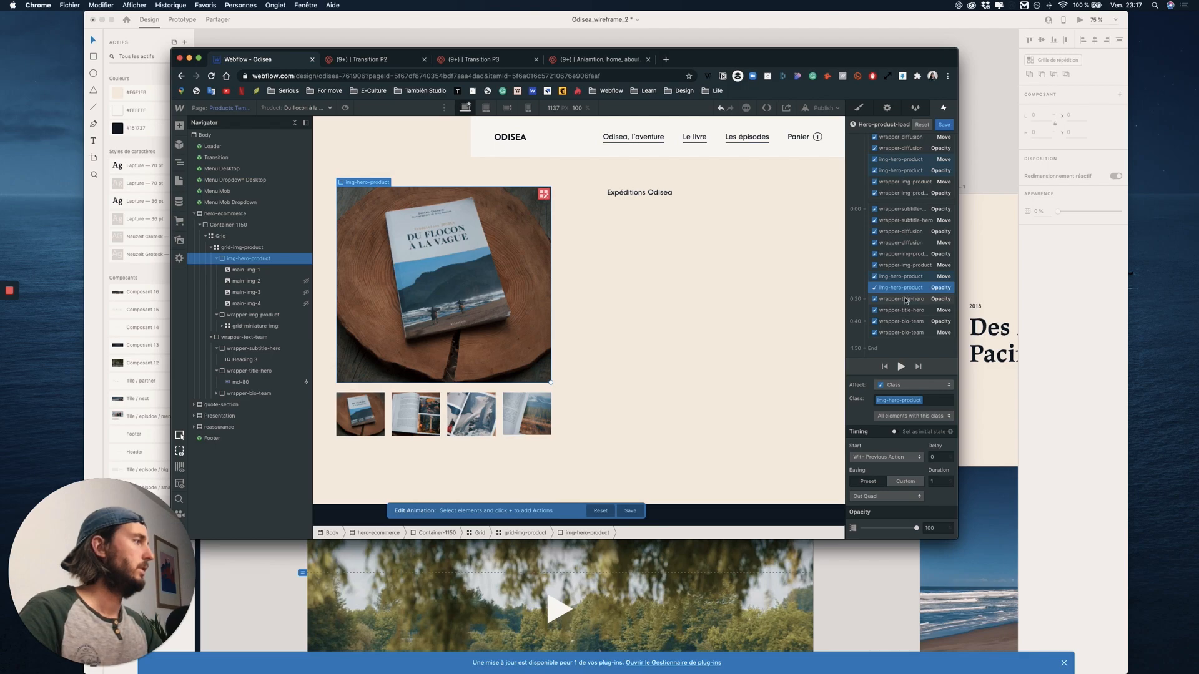
pyautogui.keyDown('shift'); pyautogui.click(912, 299); pyautogui.keyUp('shift')
pyautogui.keyDown('shift'); pyautogui.click(919, 277); pyautogui.keyUp('shift')
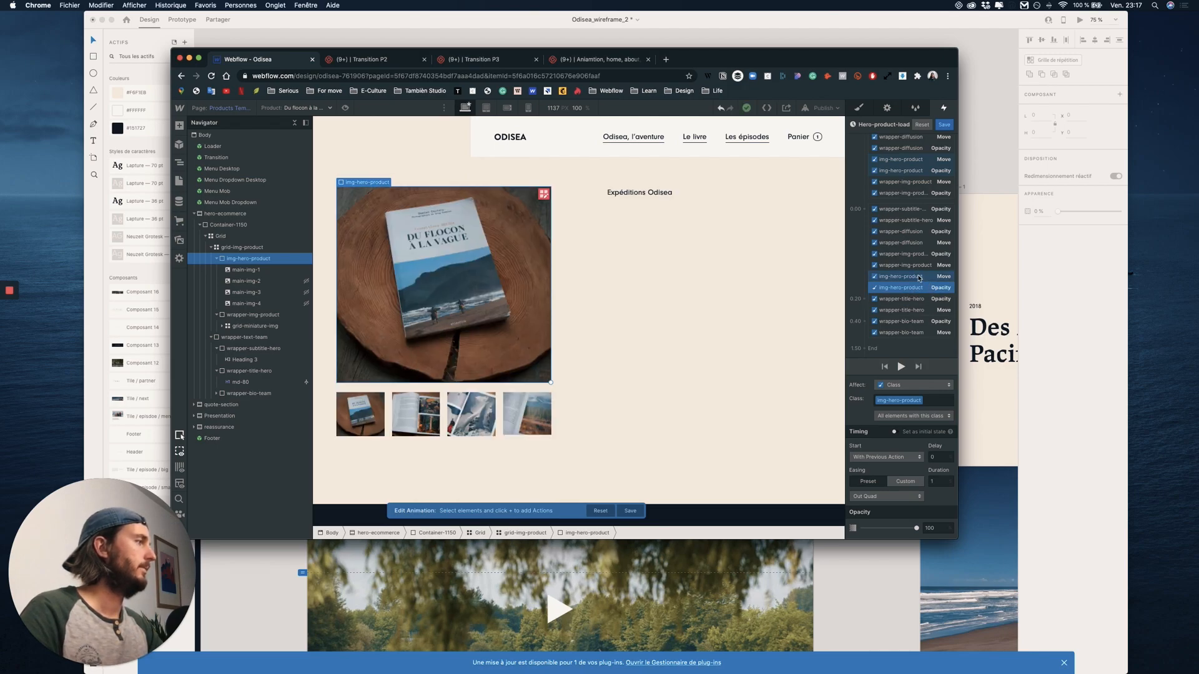
pyautogui.keyDown('shift'); pyautogui.click(919, 278); pyautogui.keyUp('shift')
pyautogui.click(948, 485)
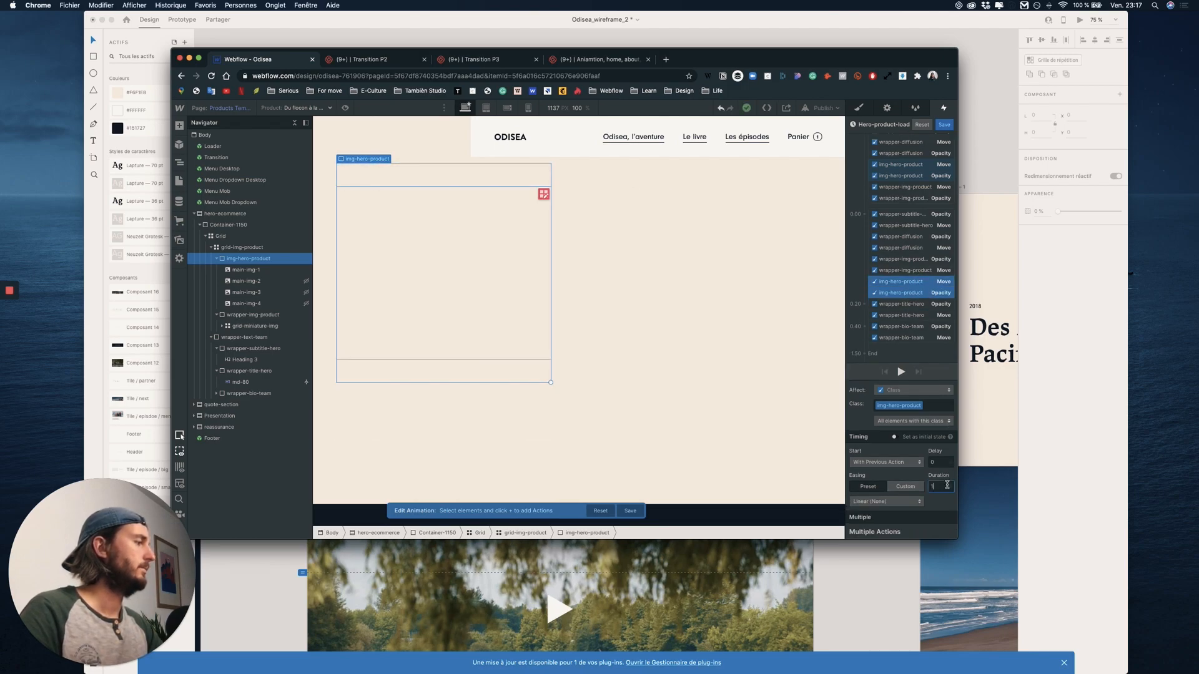
pyautogui.write('0.')
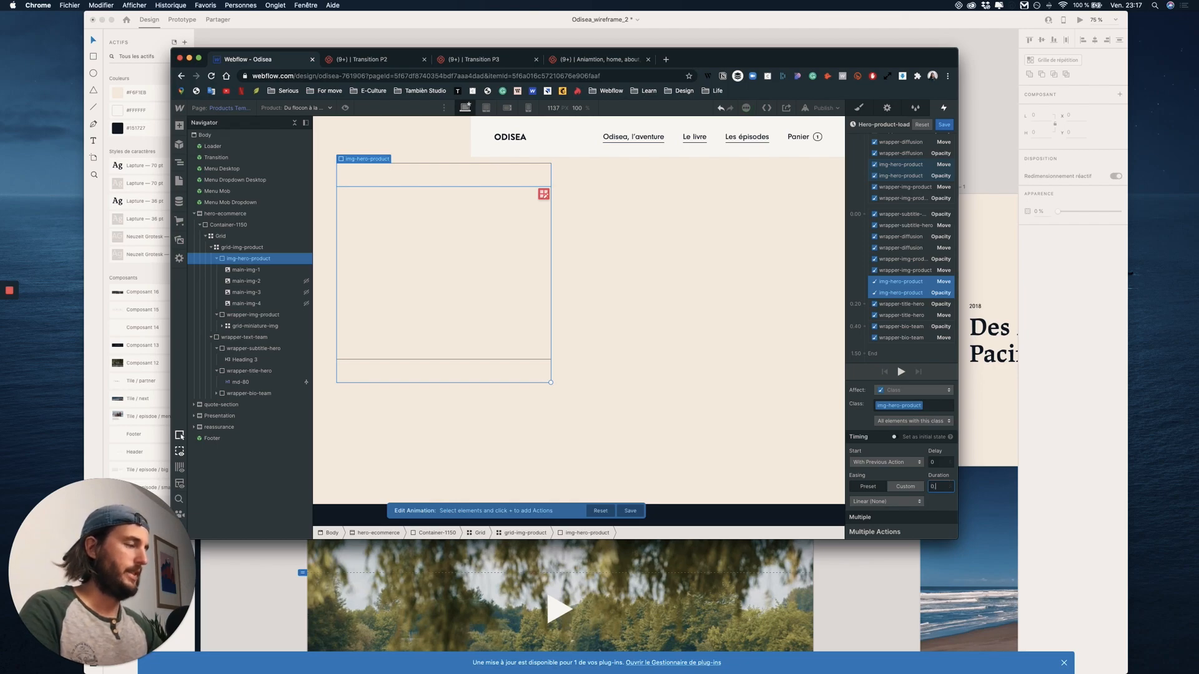
pyautogui.write('7')
pyautogui.click(901, 371)
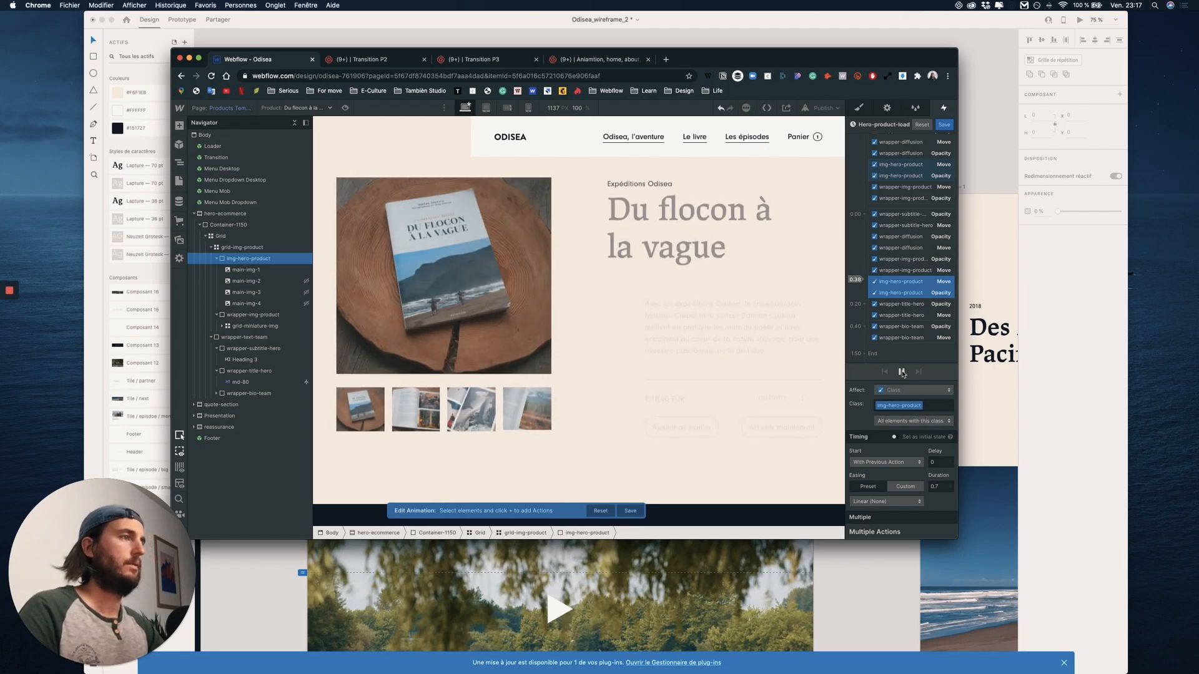
# - Preview the product page load, look over the page, and return to the animation editor
pyautogui.click(345, 108)
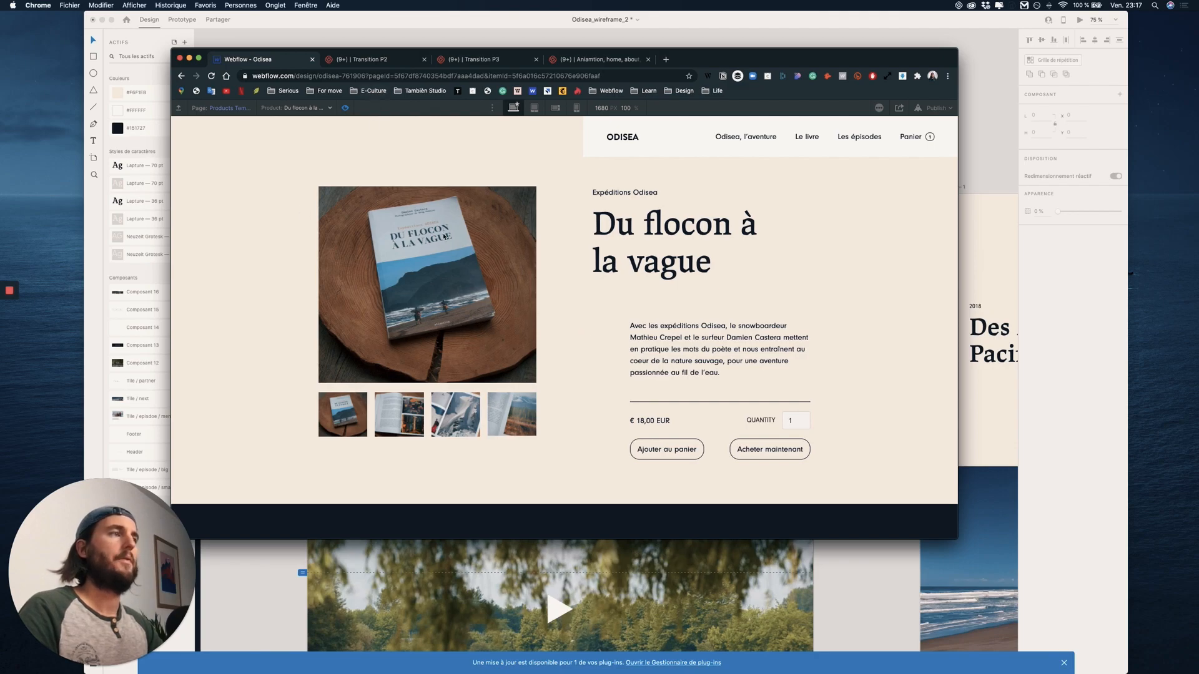
pyautogui.scroll(-2, 818, 307)
pyautogui.scroll(2, 819, 306)
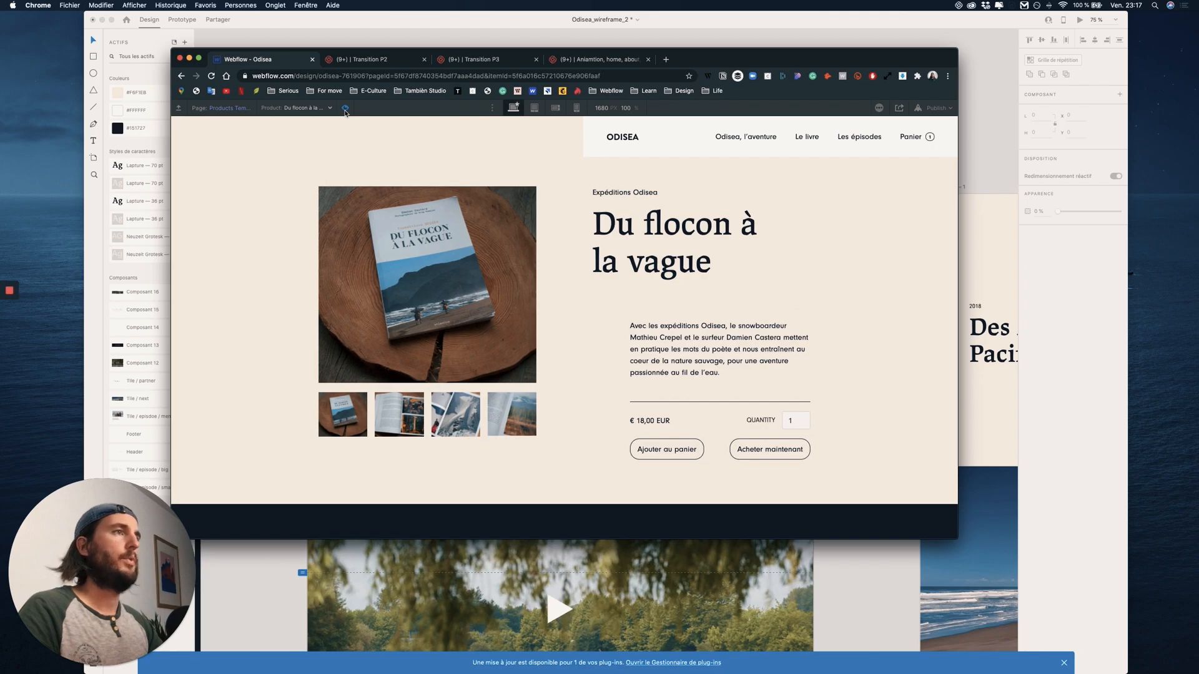
pyautogui.press('super+shift+p')
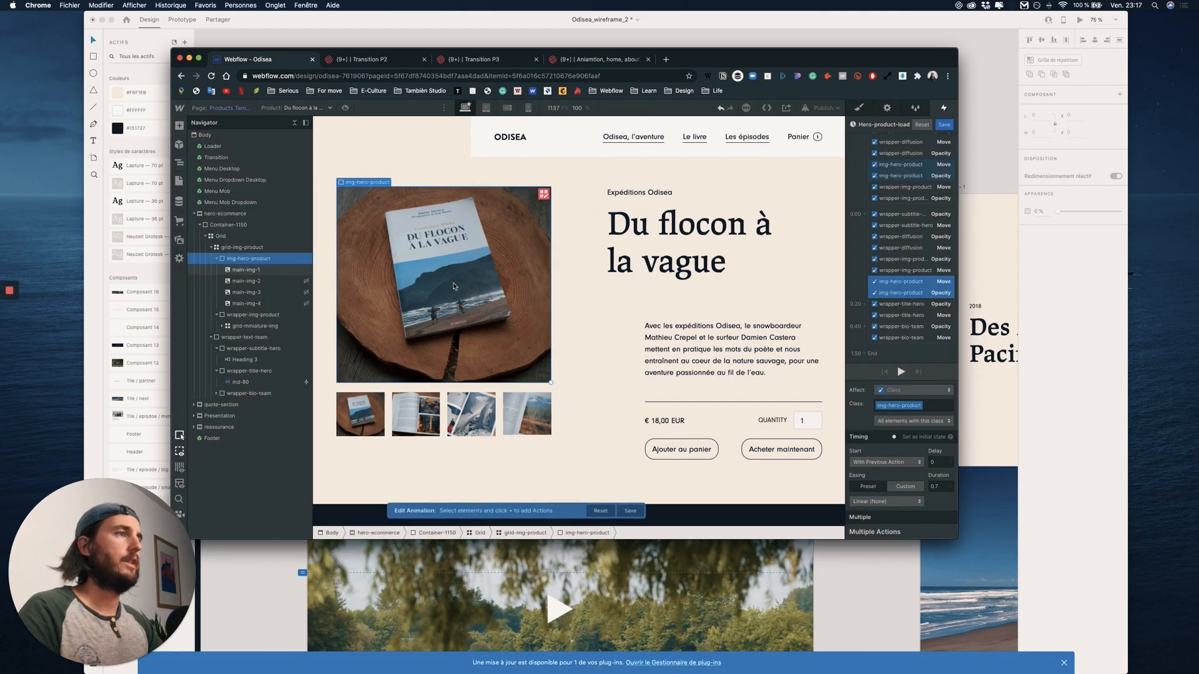
# - Set the overflow of img-hero-product to hidden and inspect the style of main-img-1
pyautogui.click(246, 270)
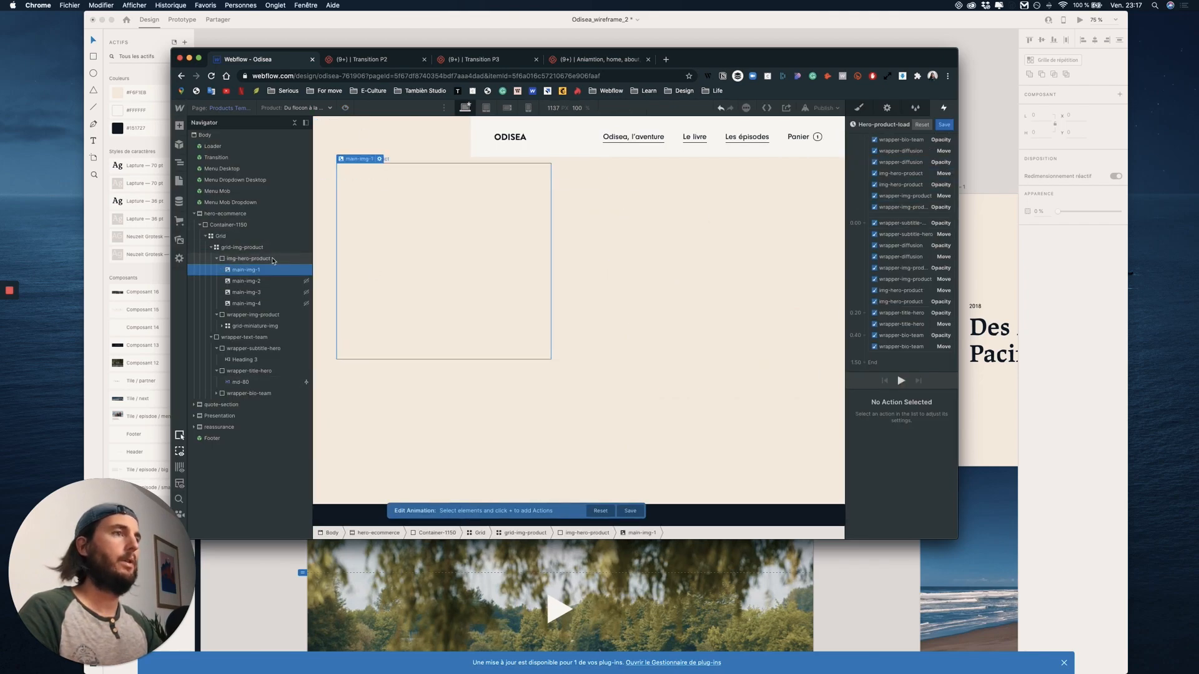
pyautogui.click(249, 259)
pyautogui.click(860, 108)
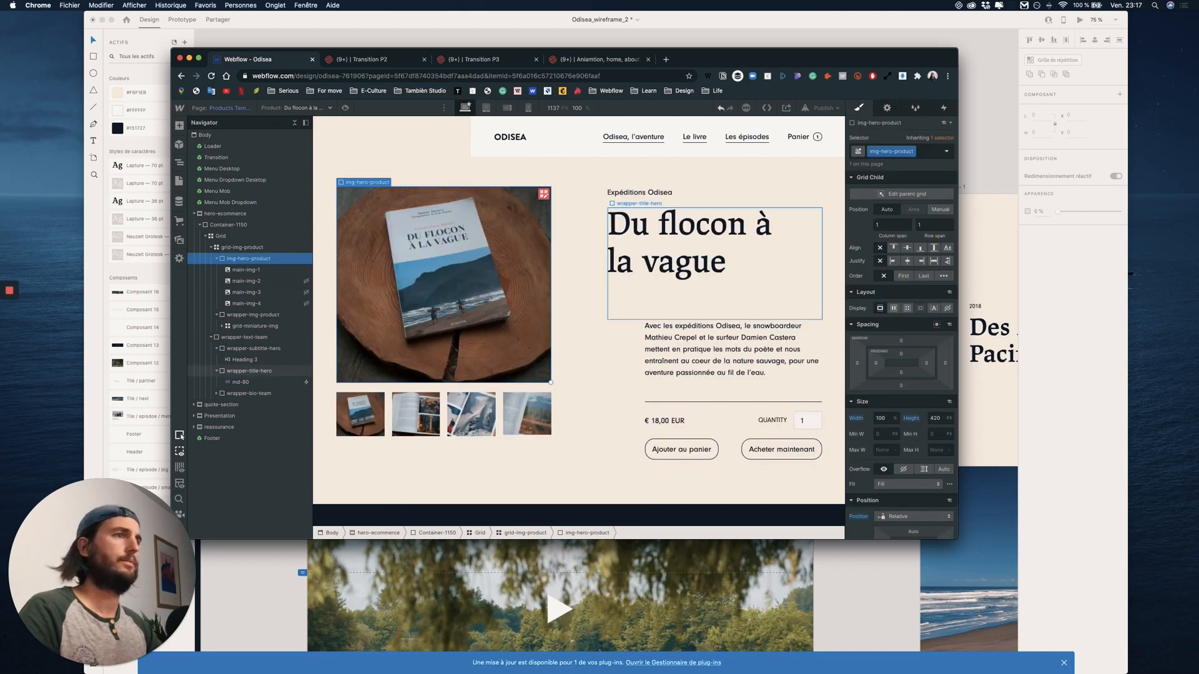
pyautogui.scroll(-4, 900, 350)
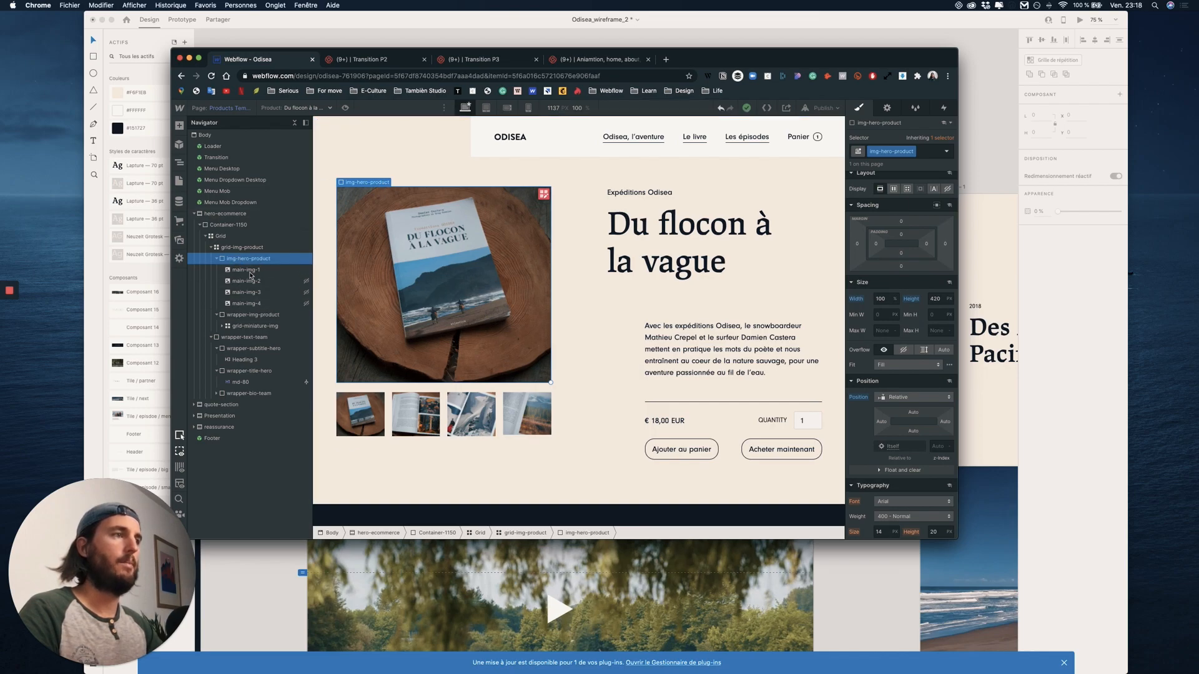
pyautogui.scroll(-2, 908, 426)
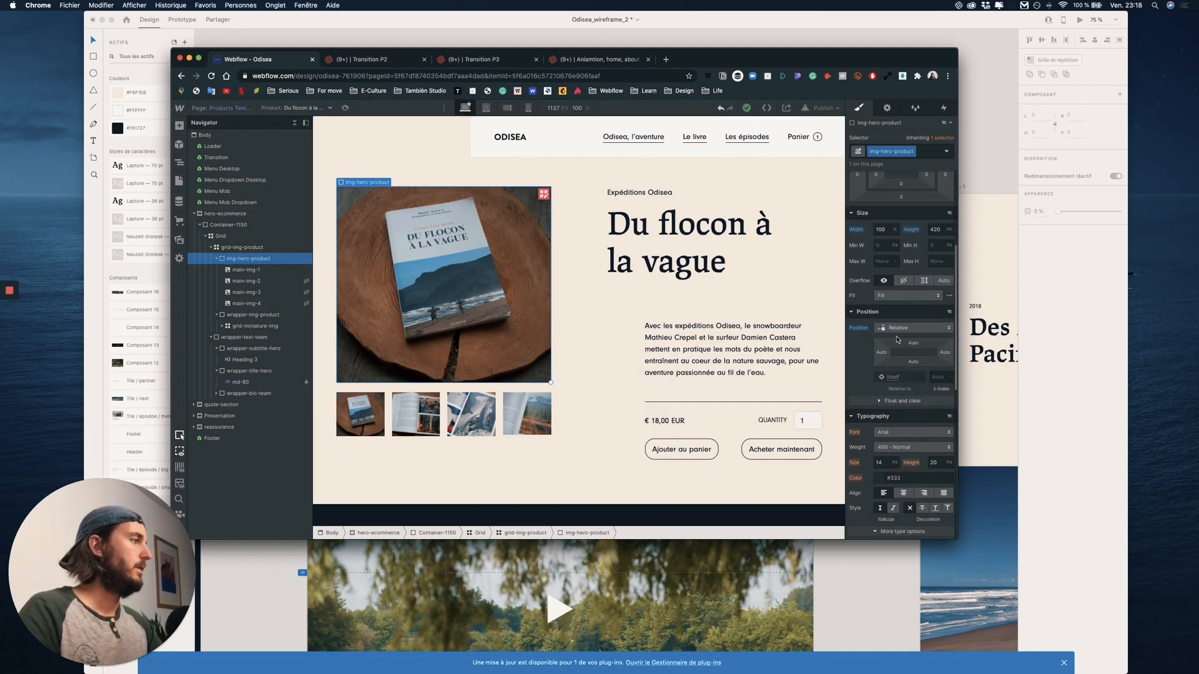
pyautogui.click(903, 280)
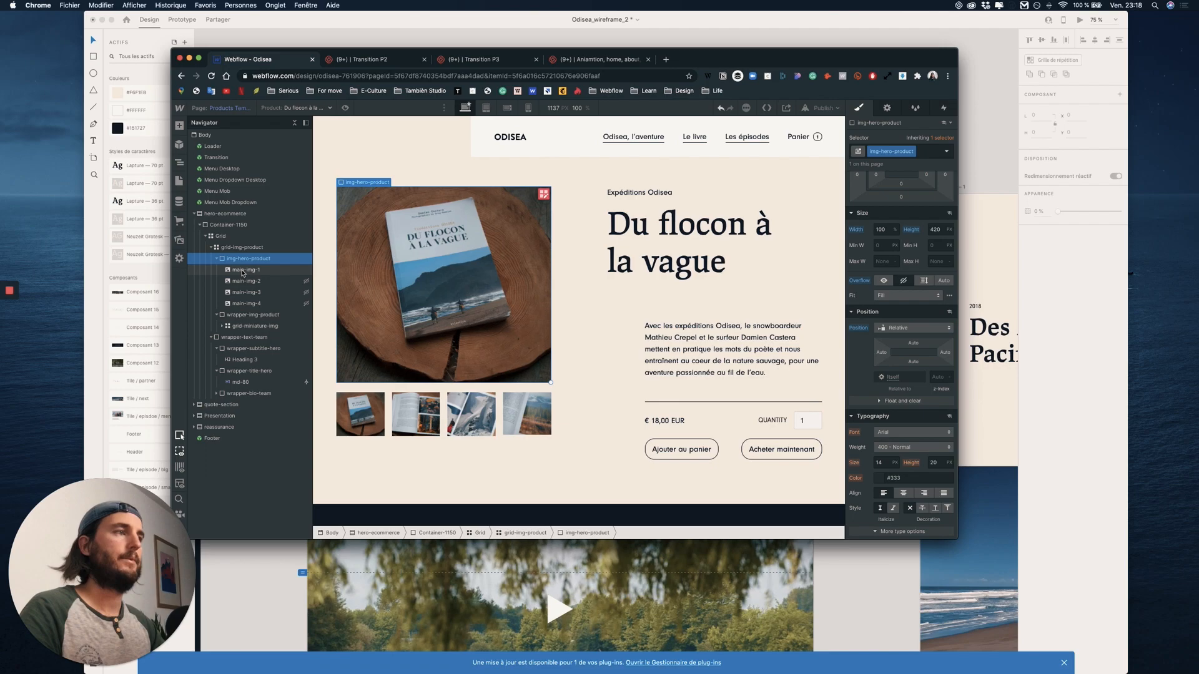
pyautogui.click(243, 272)
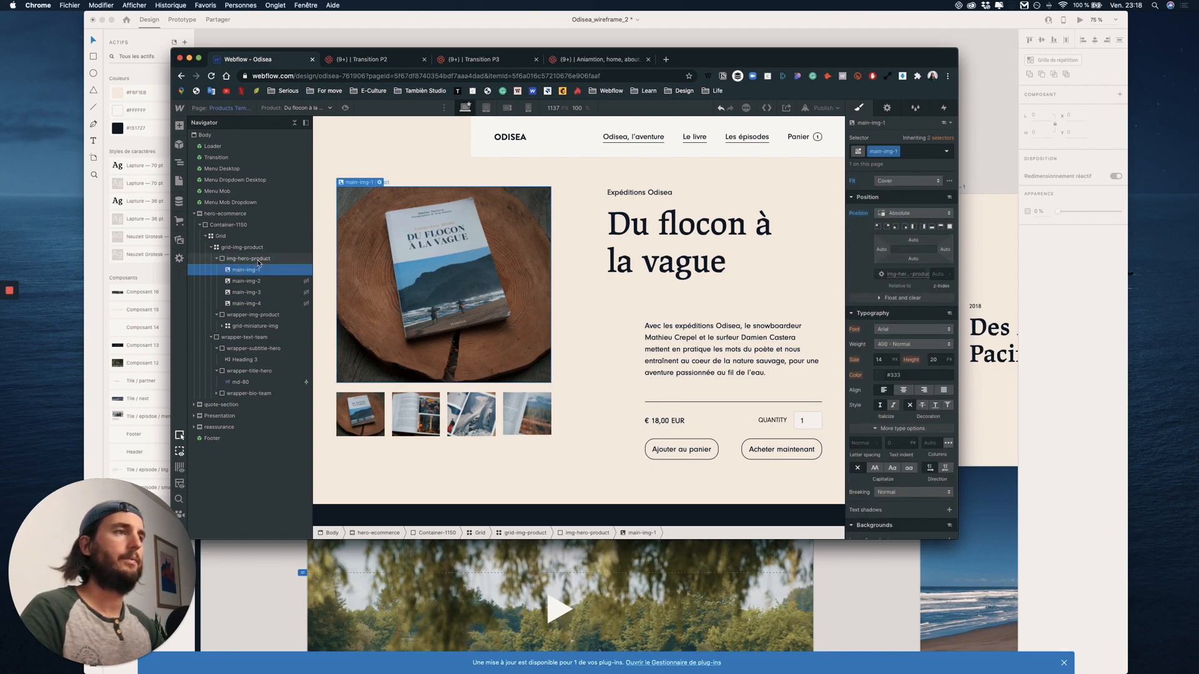
# - Add a mouse hover trigger to img-hero-product with Start an animation as its on-hover action
pyautogui.click(258, 261)
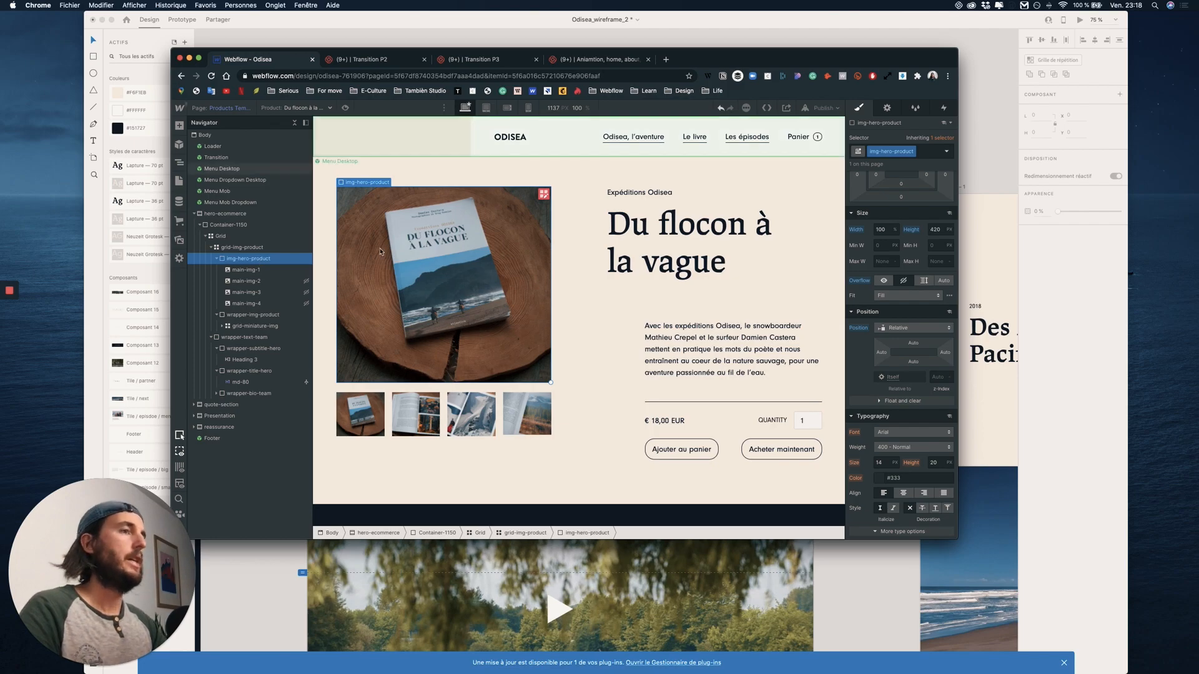
pyautogui.click(944, 110)
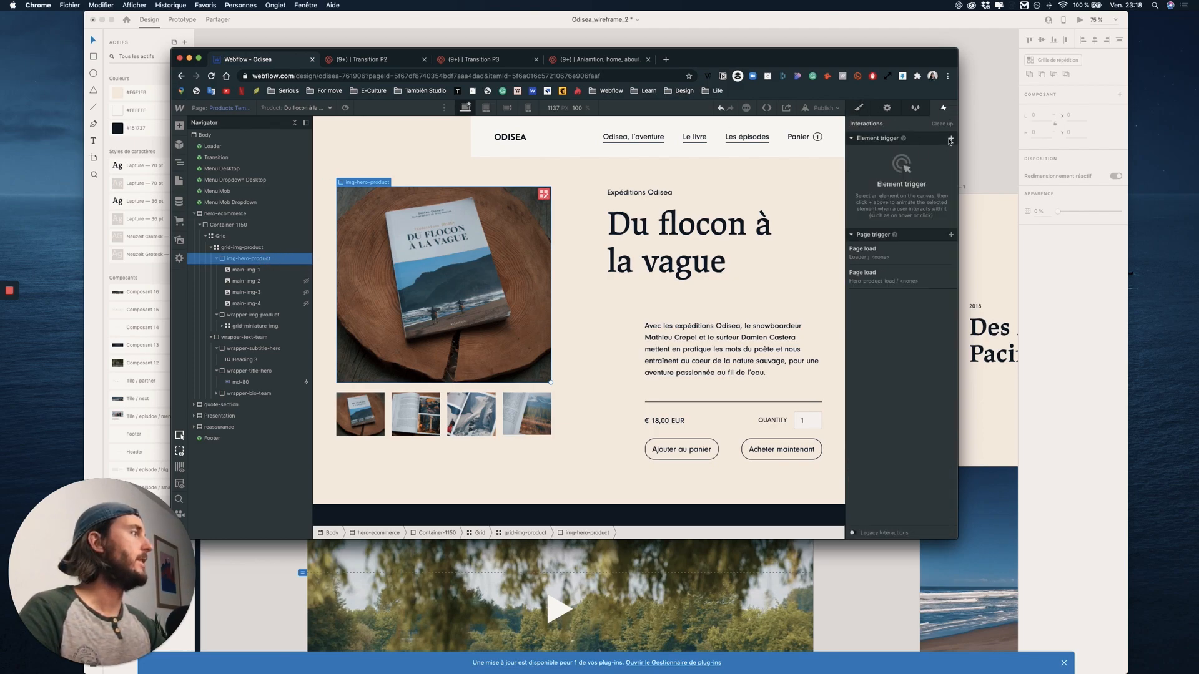
pyautogui.click(951, 138)
pyautogui.click(890, 161)
pyautogui.click(918, 316)
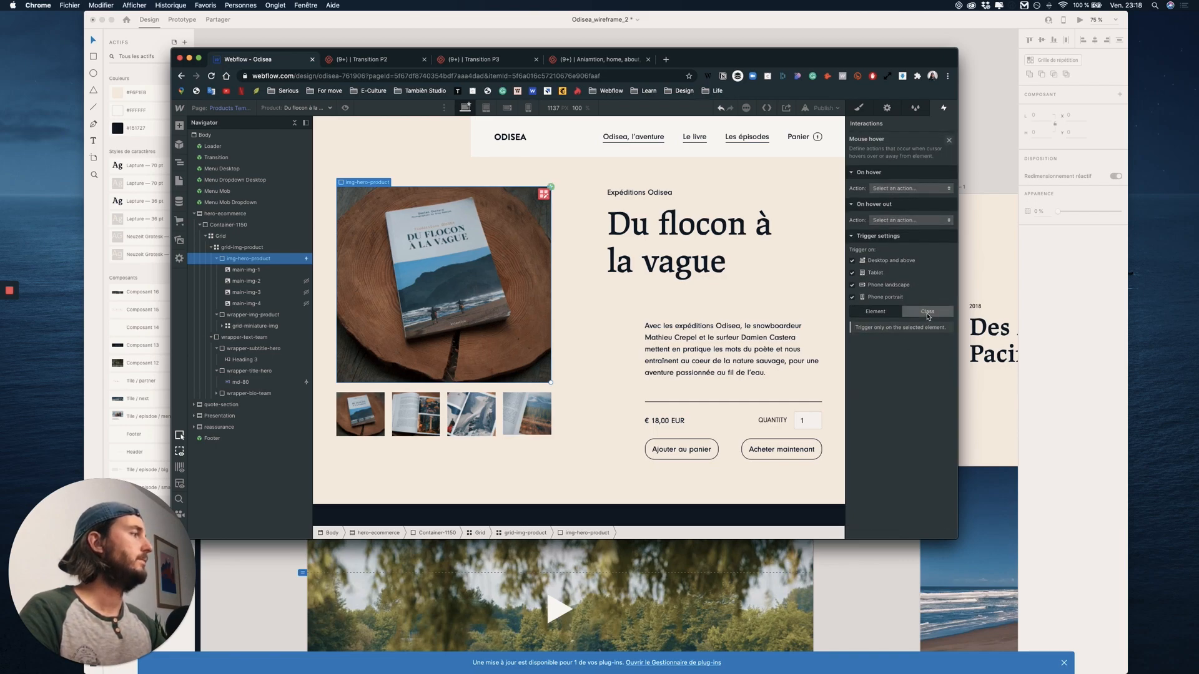
pyautogui.click(881, 188)
pyautogui.click(887, 212)
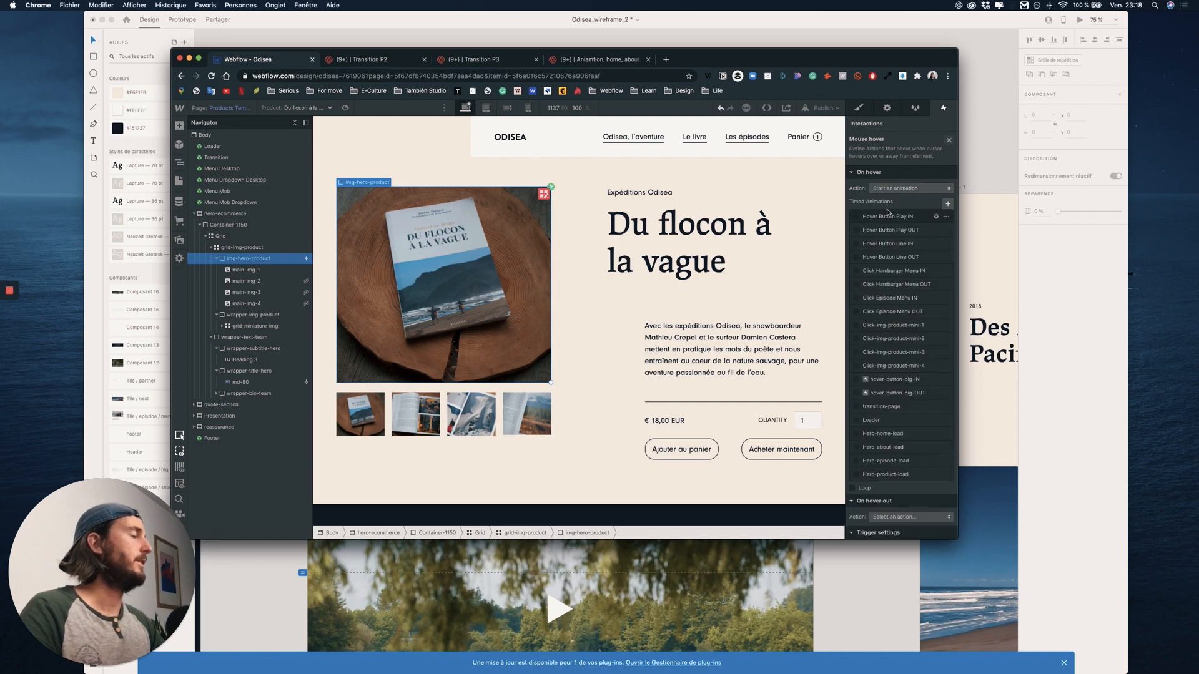
# - Create a new timed animation for the hover and name it hover-img-product-IN
pyautogui.click(947, 204)
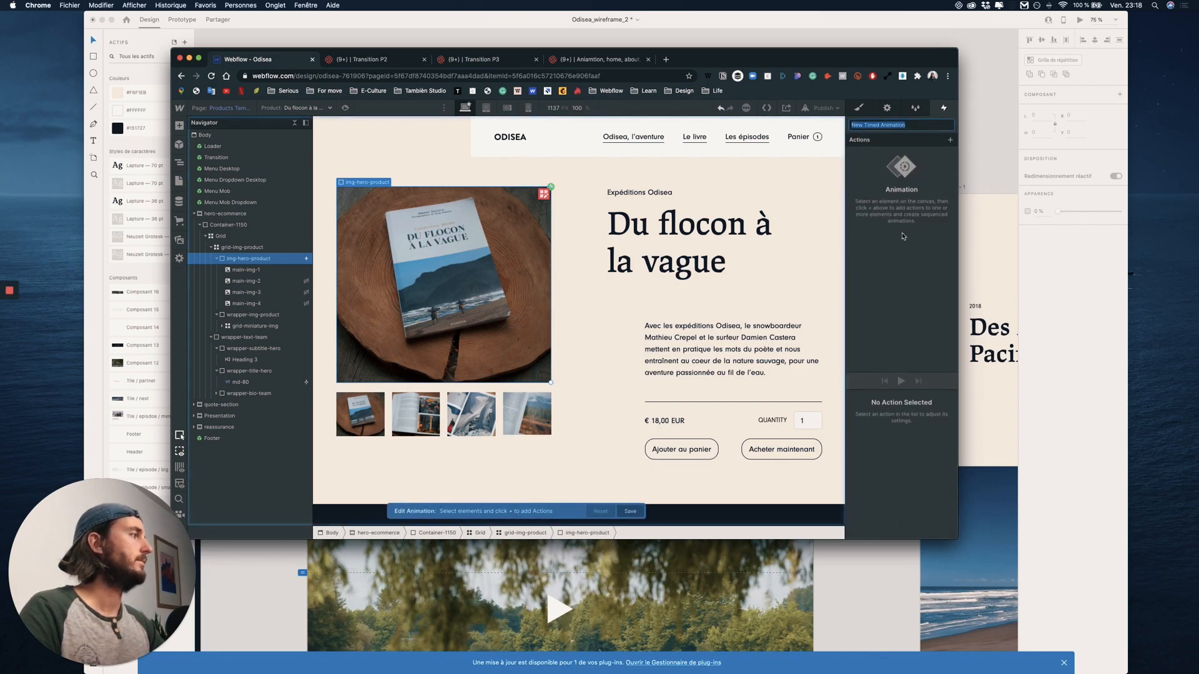
pyautogui.write('hover-img-product')
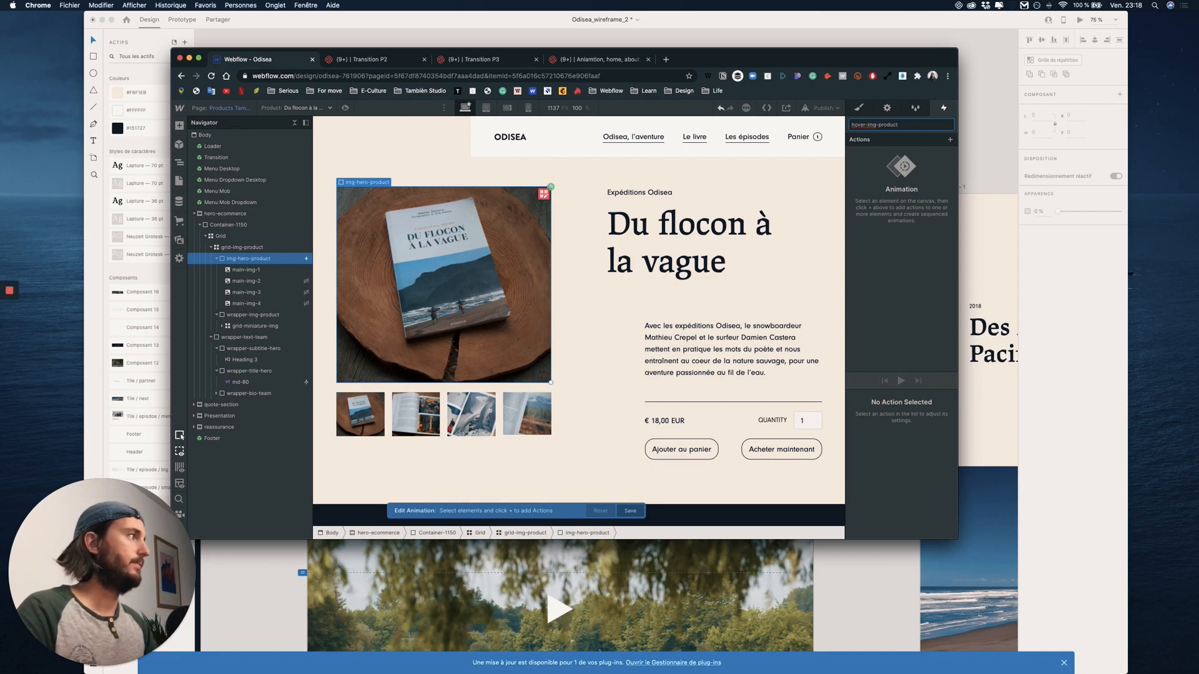
pyautogui.press('Return')
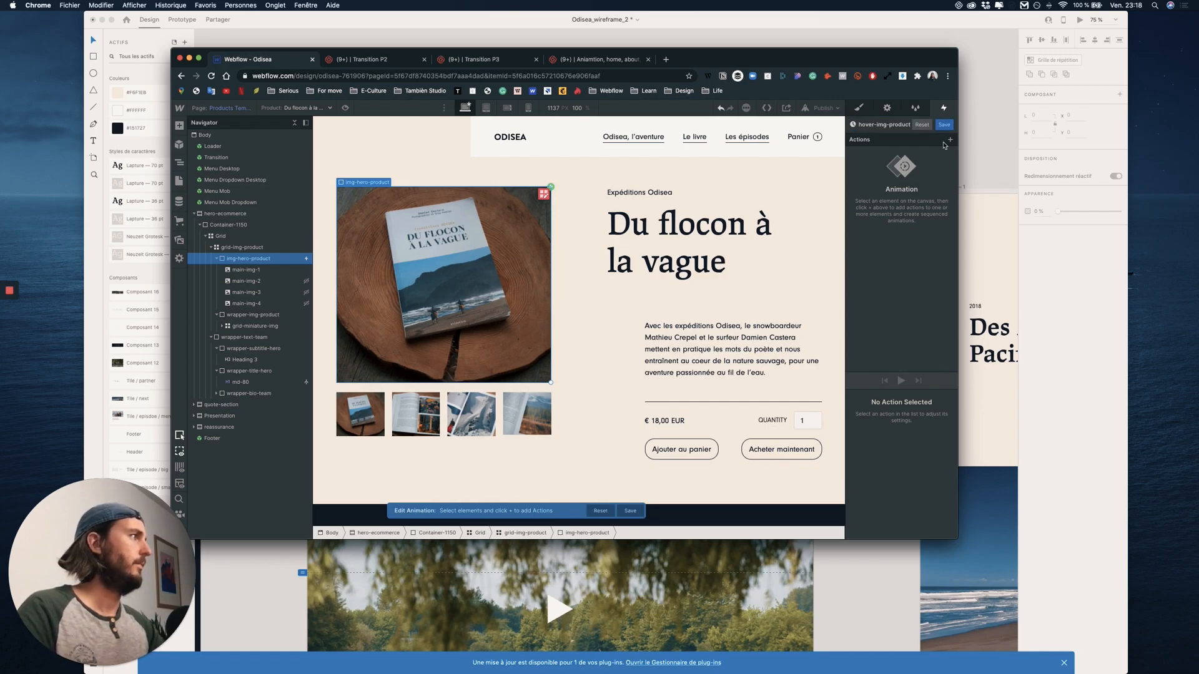
pyautogui.click(899, 124)
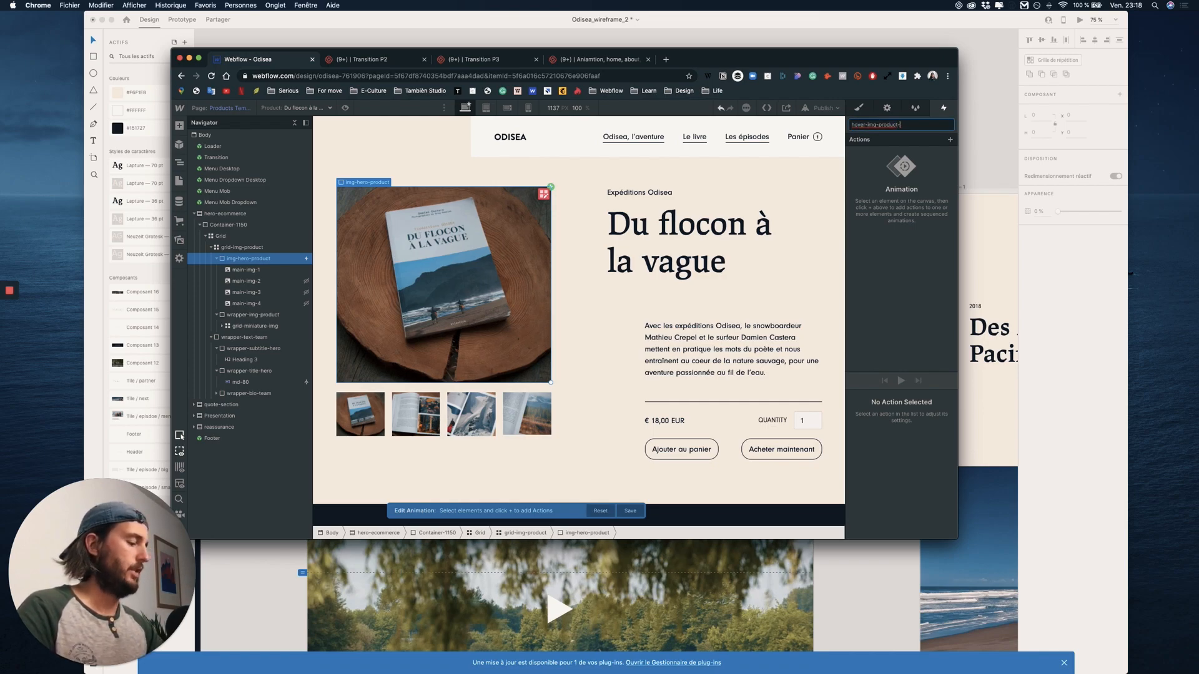
pyautogui.write('-IN')
pyautogui.press('Return')
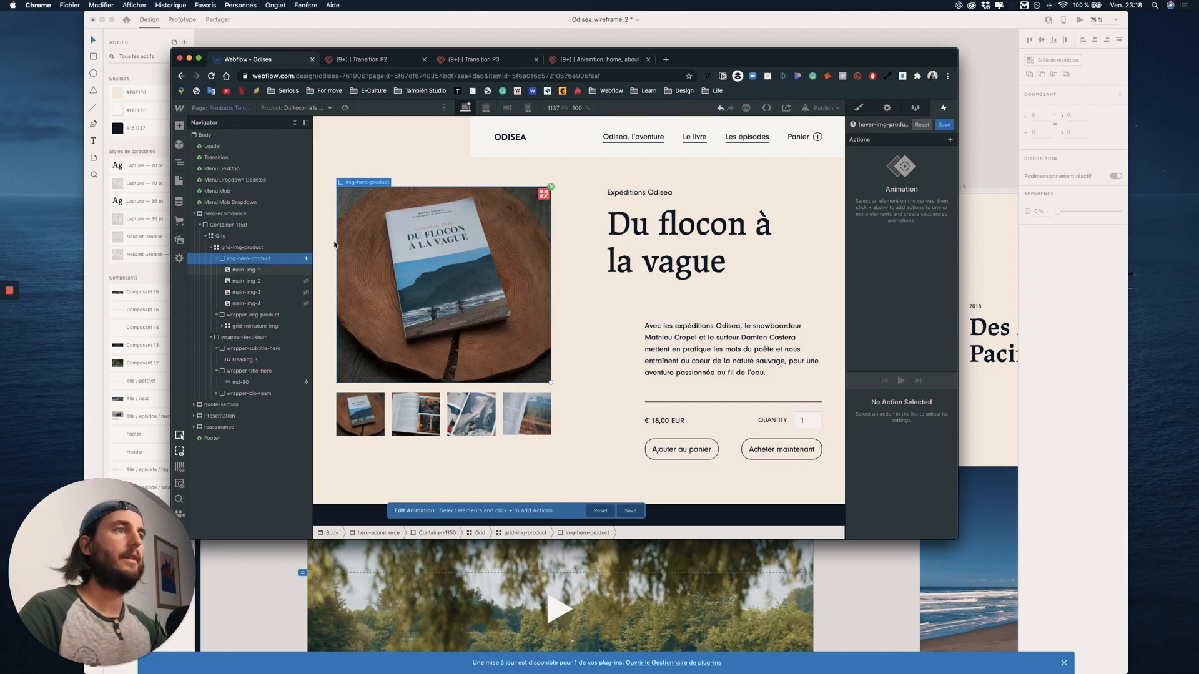
# - Add a Scale action to the hover animation for each of main-img-1, main-img-2 and main-img-3
pyautogui.click(425, 256)
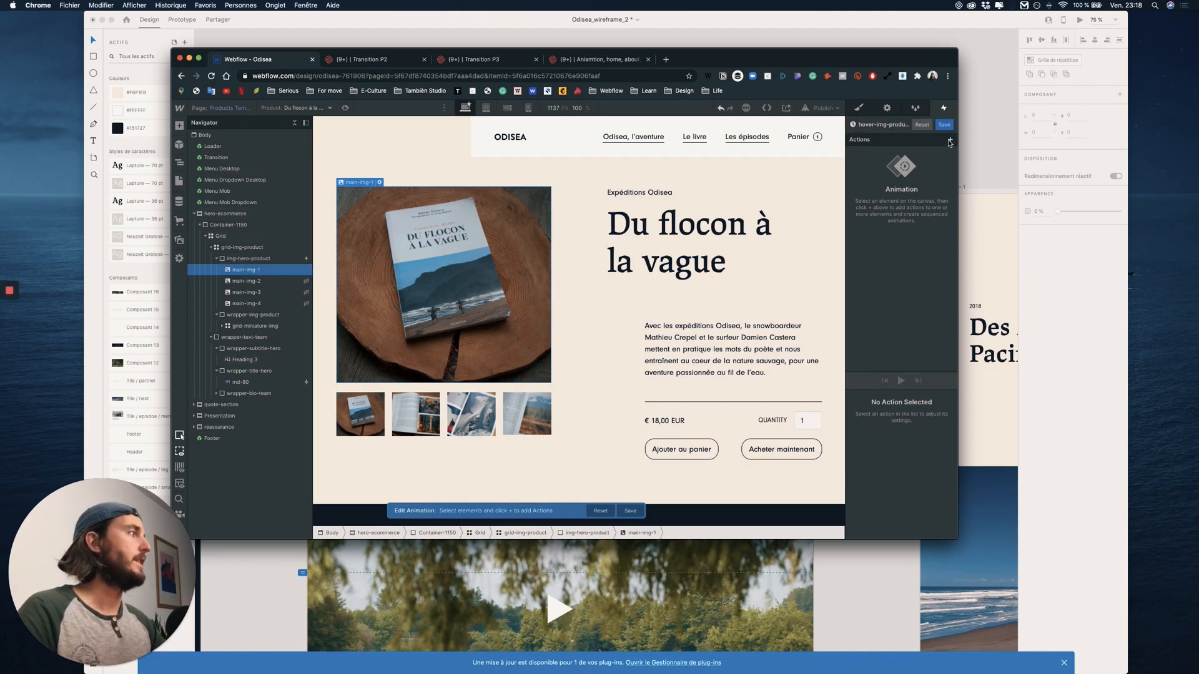
pyautogui.click(950, 141)
pyautogui.click(884, 184)
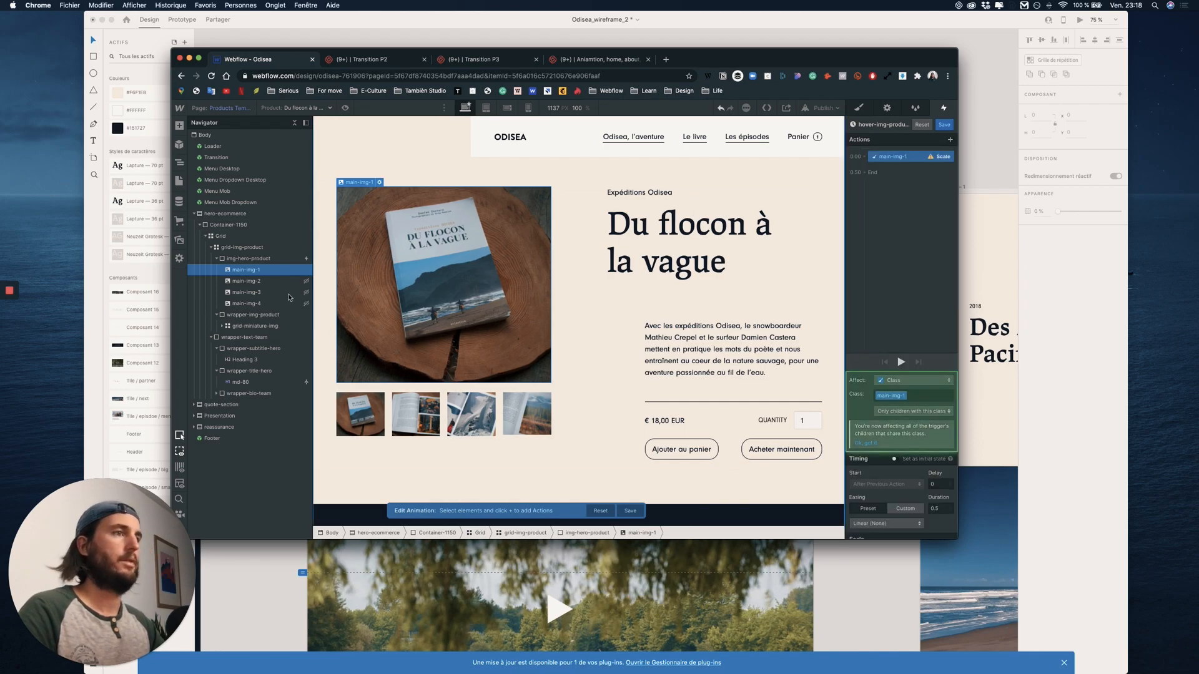
pyautogui.click(292, 281)
pyautogui.click(950, 141)
pyautogui.click(884, 184)
pyautogui.click(262, 293)
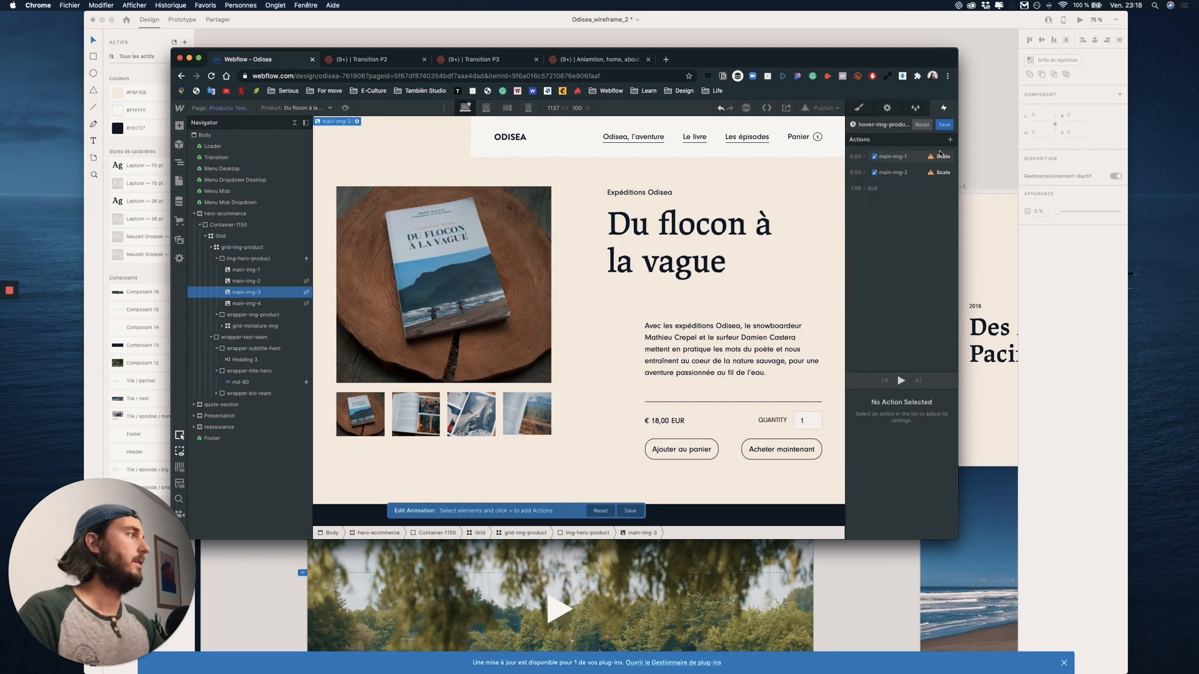
pyautogui.click(951, 139)
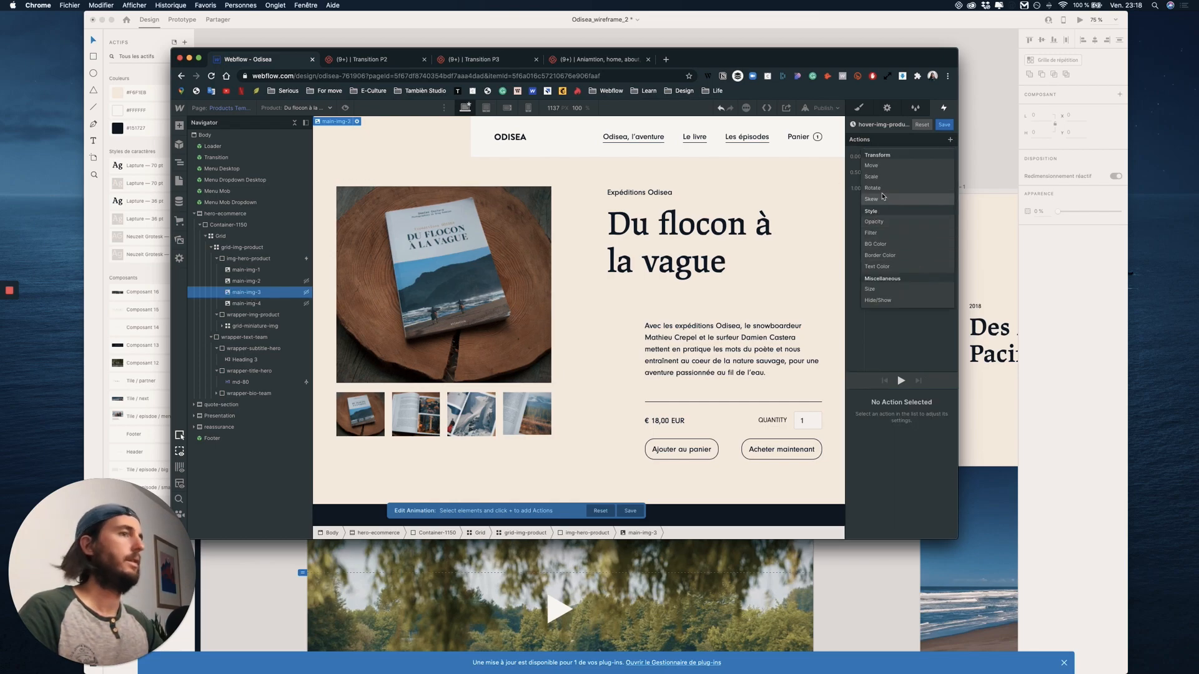
pyautogui.click(871, 177)
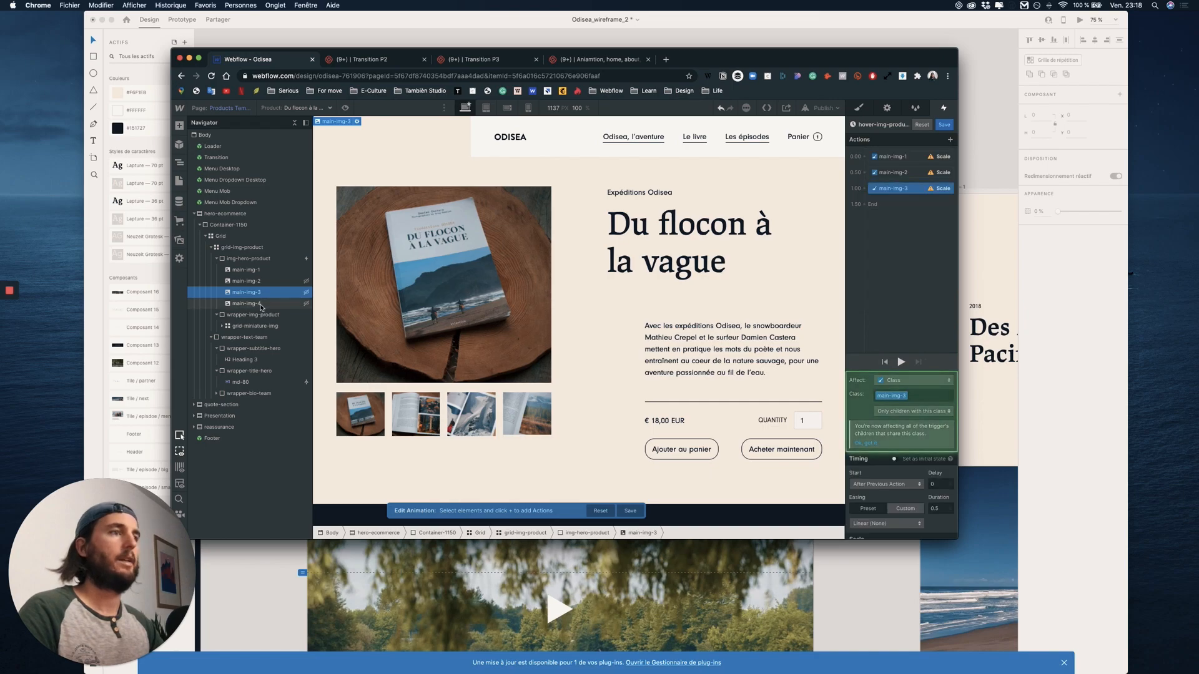
# - Add a Scale action for main-img-4 to the hover animation
pyautogui.click(246, 303)
pyautogui.click(950, 139)
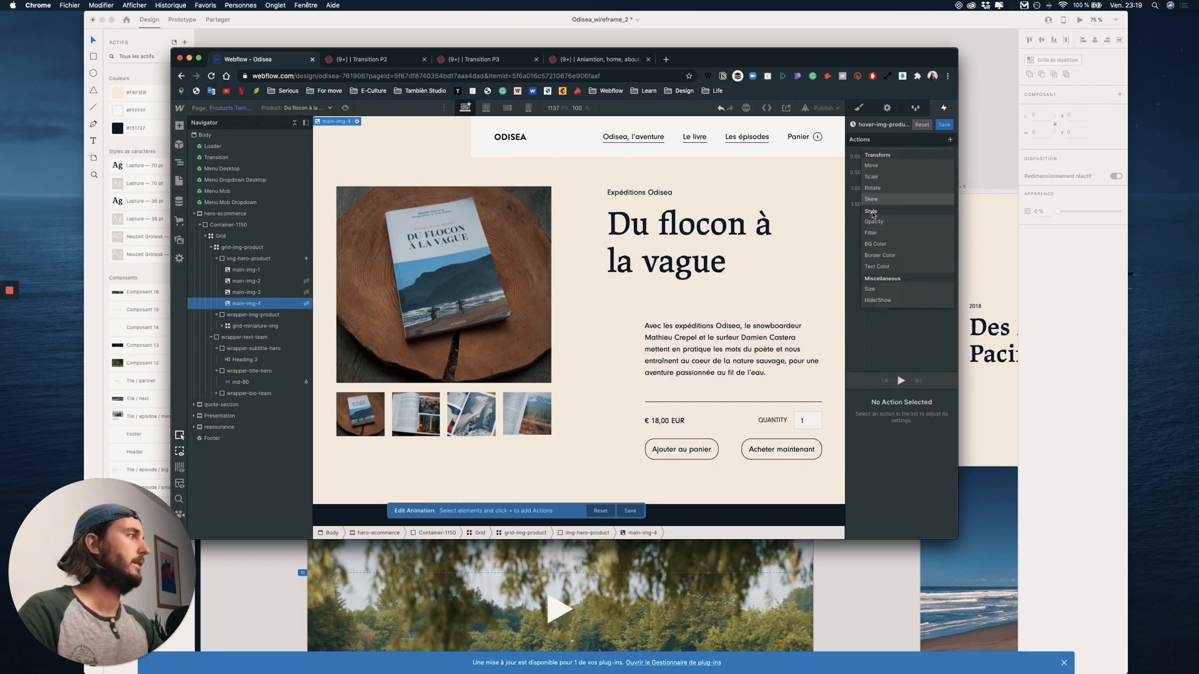
pyautogui.click(881, 182)
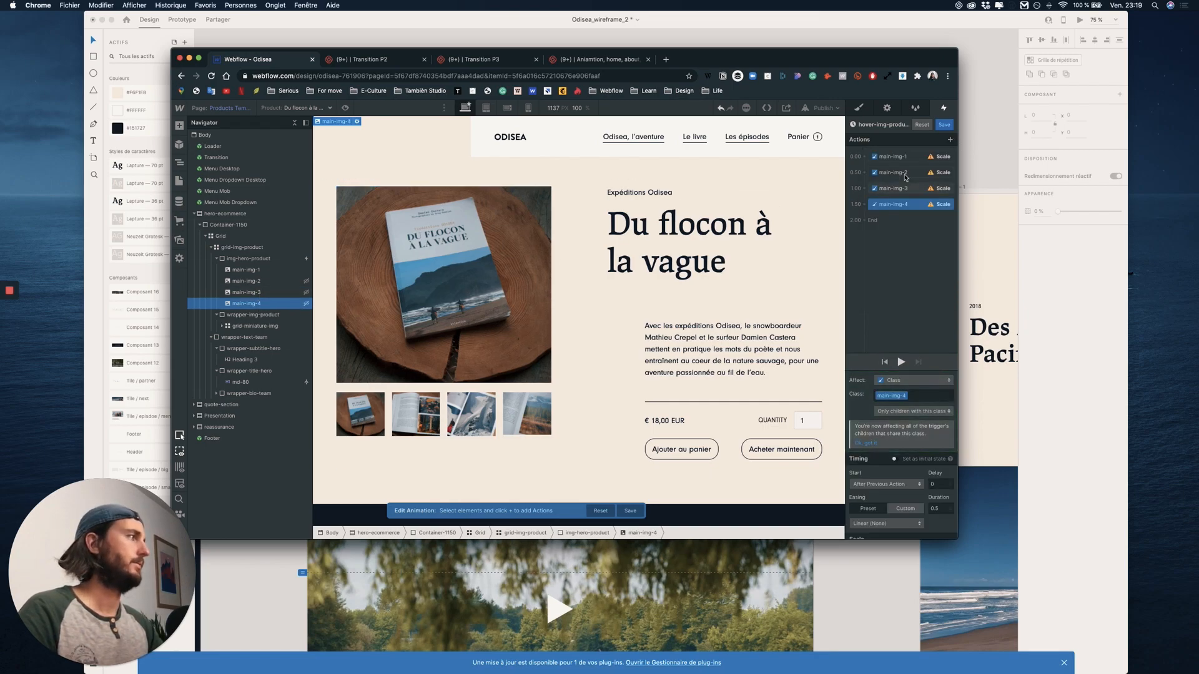
# - Group the four main-img Scale actions to start together and make them the initial state at scale 1
pyautogui.keyDown('shift'); pyautogui.click(891, 156); pyautogui.keyUp('shift')
pyautogui.keyDown('shift'); pyautogui.click(892, 173); pyautogui.keyUp('shift')
pyautogui.keyDown('shift'); pyautogui.click(887, 190); pyautogui.keyUp('shift')
pyautogui.moveTo(891, 203); pyautogui.dragTo(893, 162)
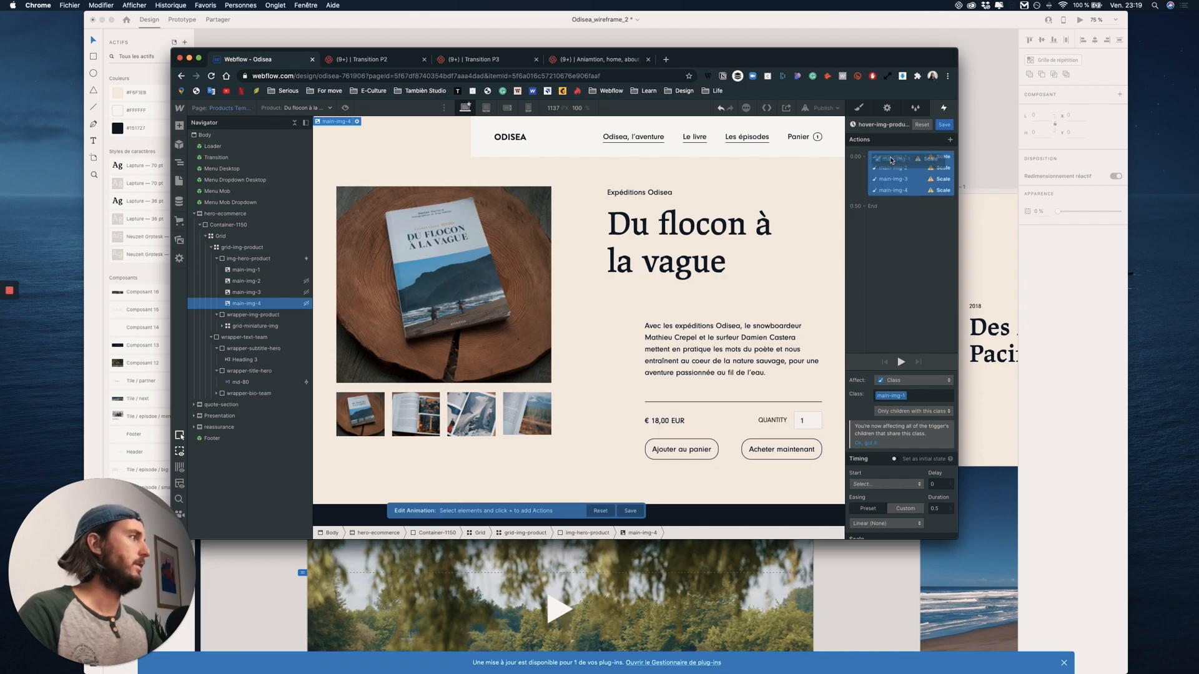
pyautogui.click(896, 460)
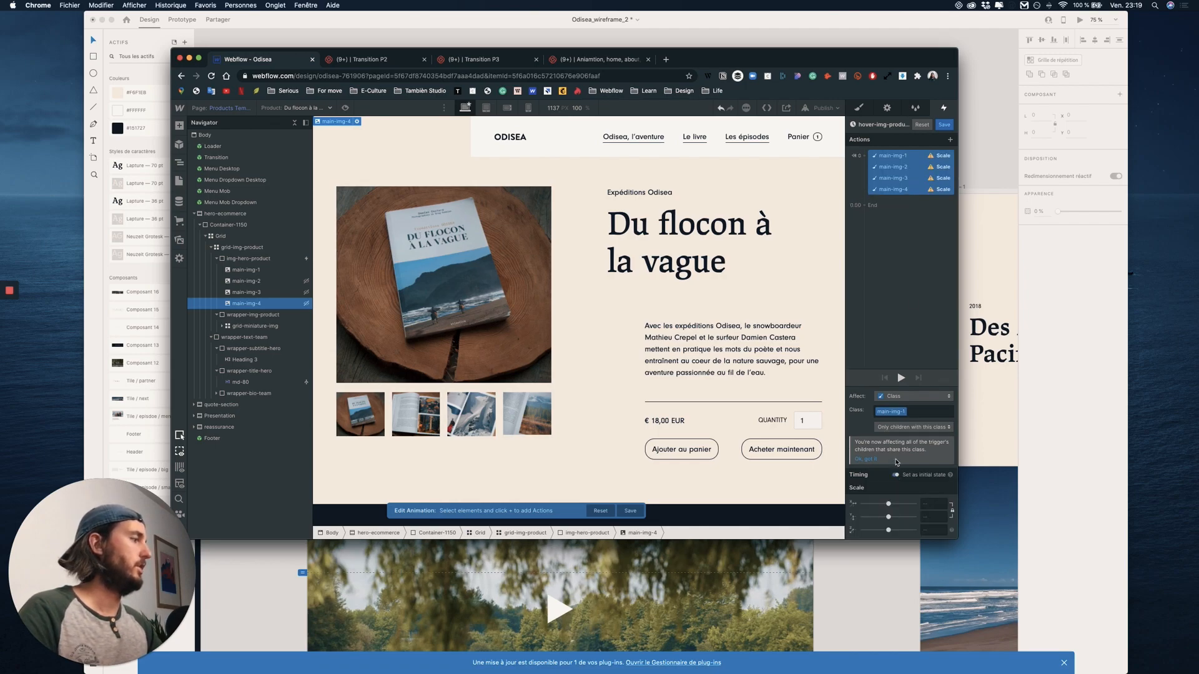
pyautogui.click(888, 504)
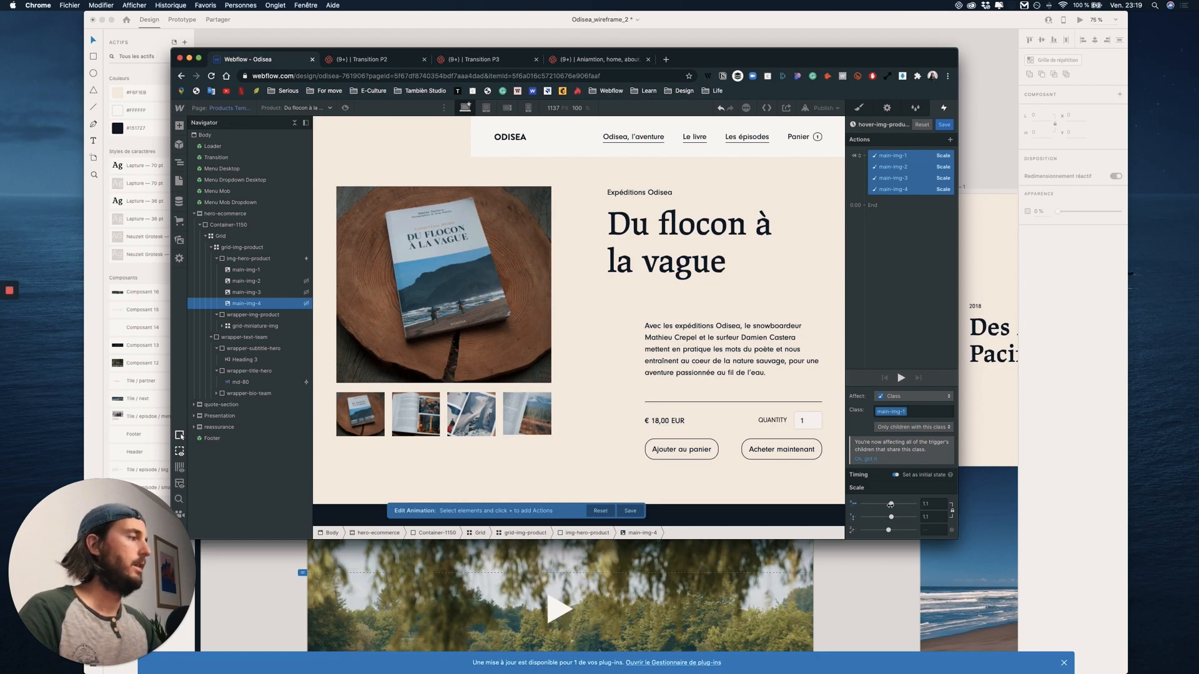
# - Duplicate the four initial Scale actions and turn off the initial state on the copies
pyautogui.rightClick(886, 176)
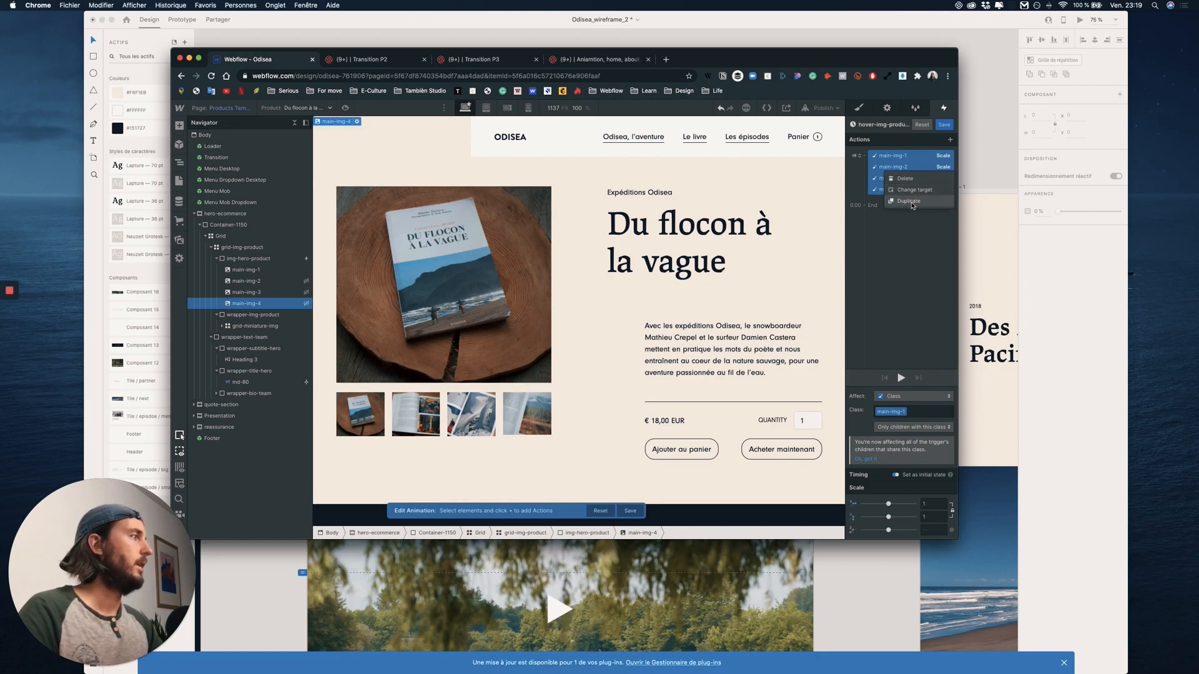
pyautogui.click(907, 201)
pyautogui.click(895, 475)
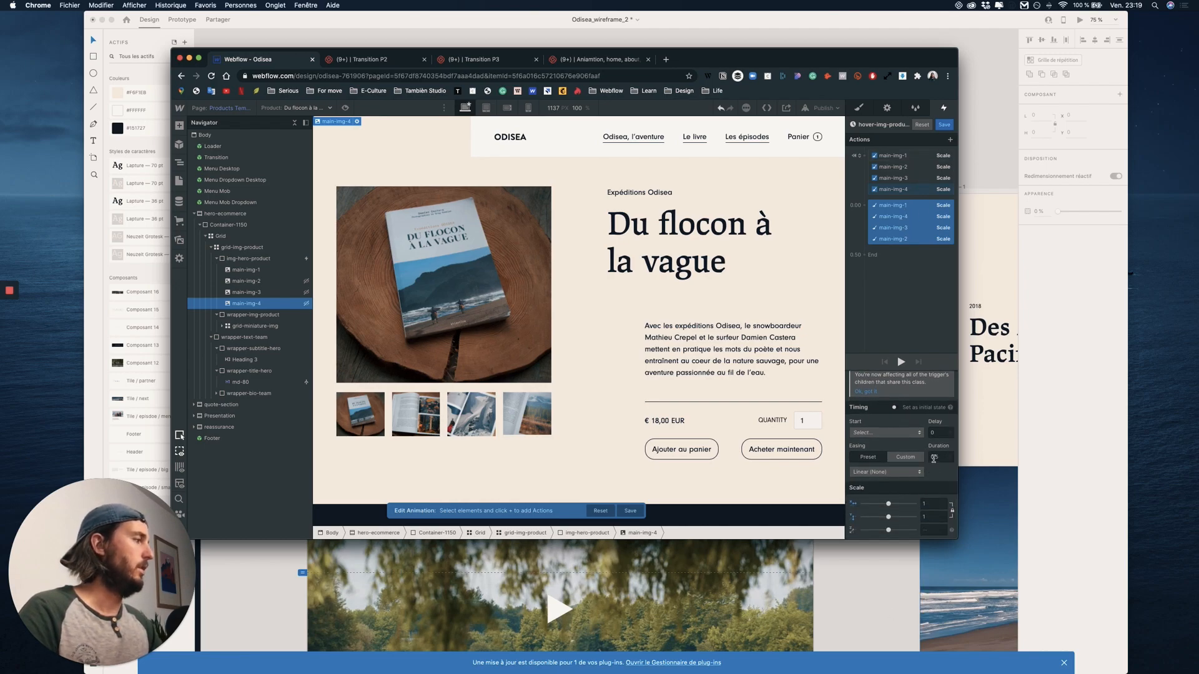
# - Give the duplicated Scale actions Ease In Out easing and a scale of 1.1, and preview the animation
pyautogui.click(897, 470)
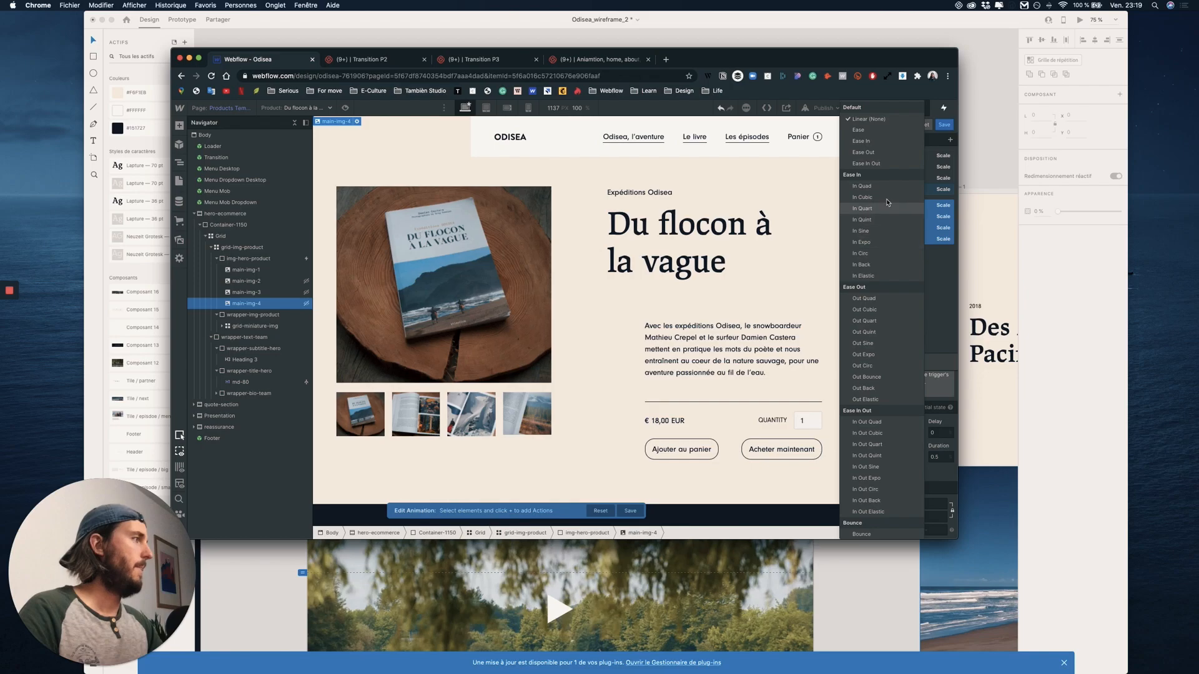
pyautogui.click(867, 163)
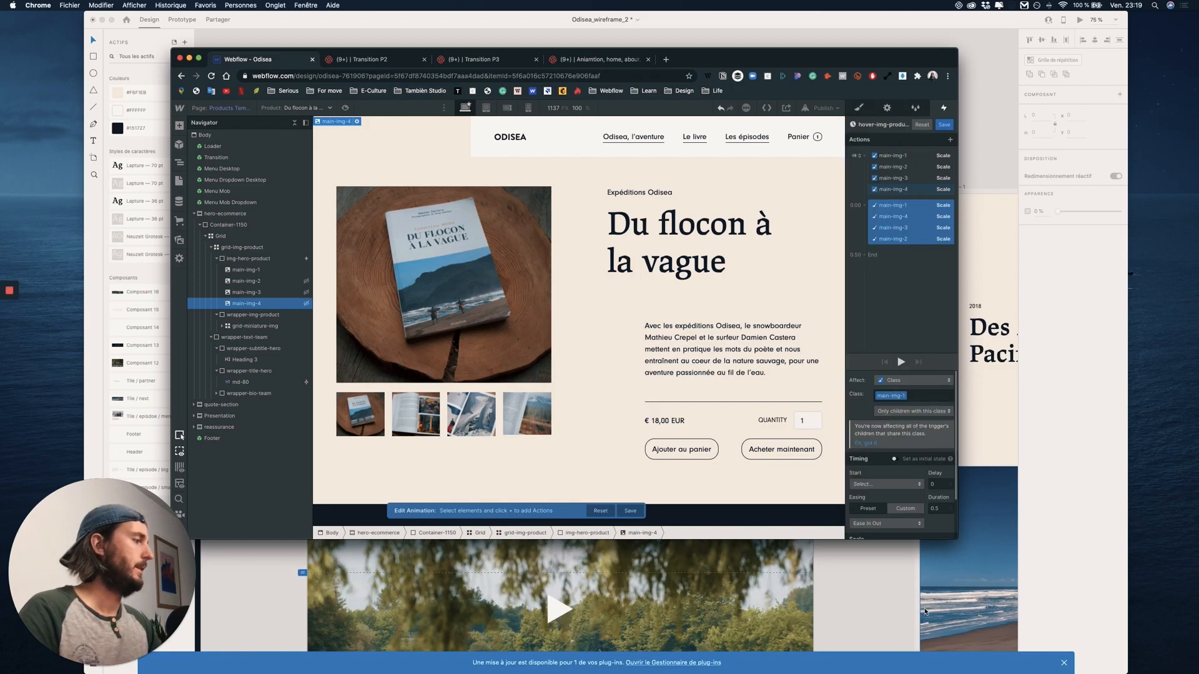
pyautogui.scroll(-2, 903, 524)
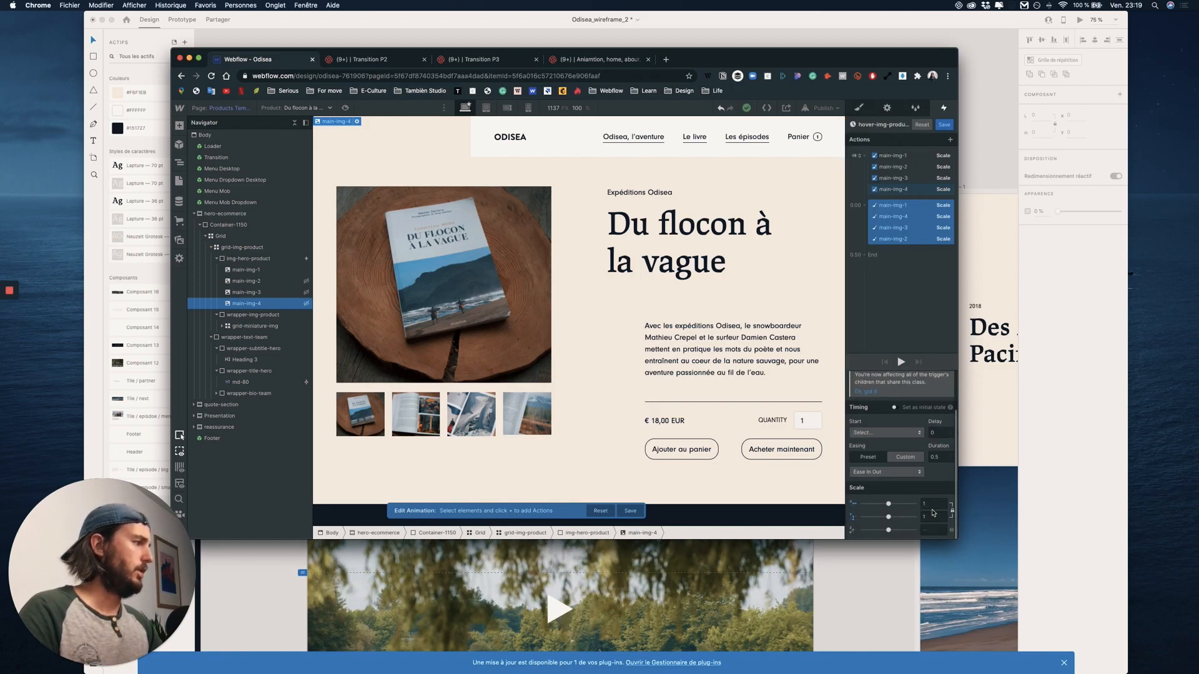
pyautogui.moveTo(890, 504); pyautogui.dragTo(891, 504)
pyautogui.click(901, 363)
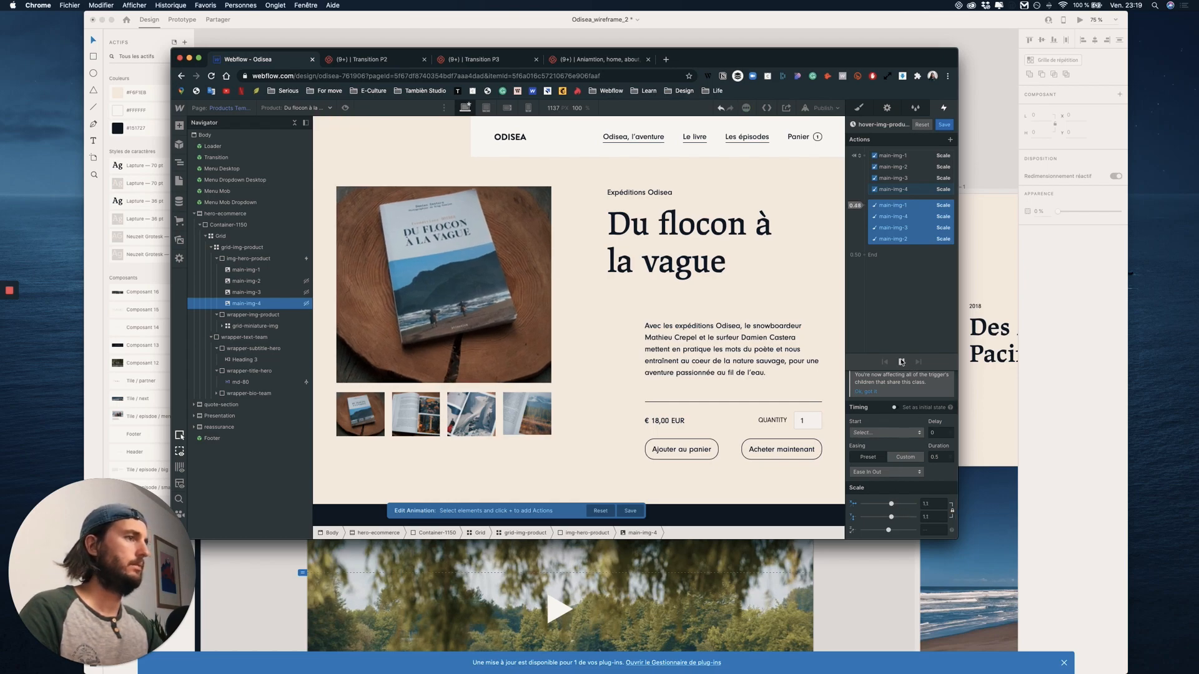
# - Set the duplicated Scale actions to a 0.7 s duration and a 1.05 scale, and save the animation
pyautogui.click(944, 458)
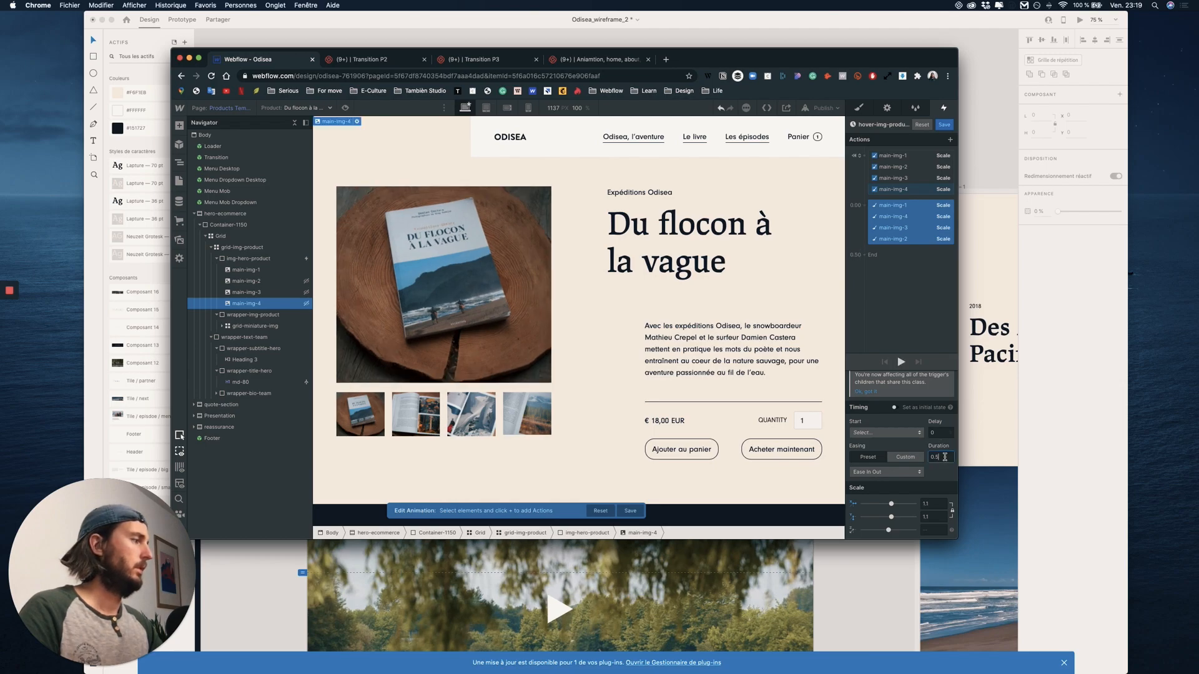
pyautogui.click(901, 363)
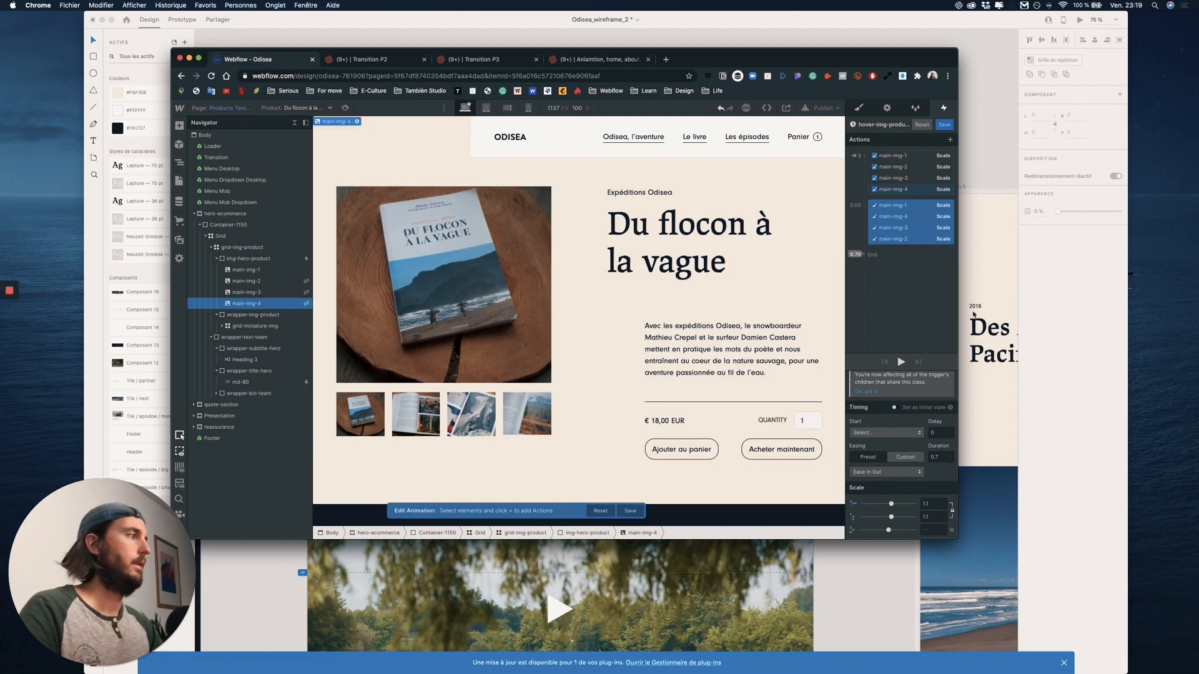
pyautogui.click(932, 504)
pyautogui.press('BackSpace')
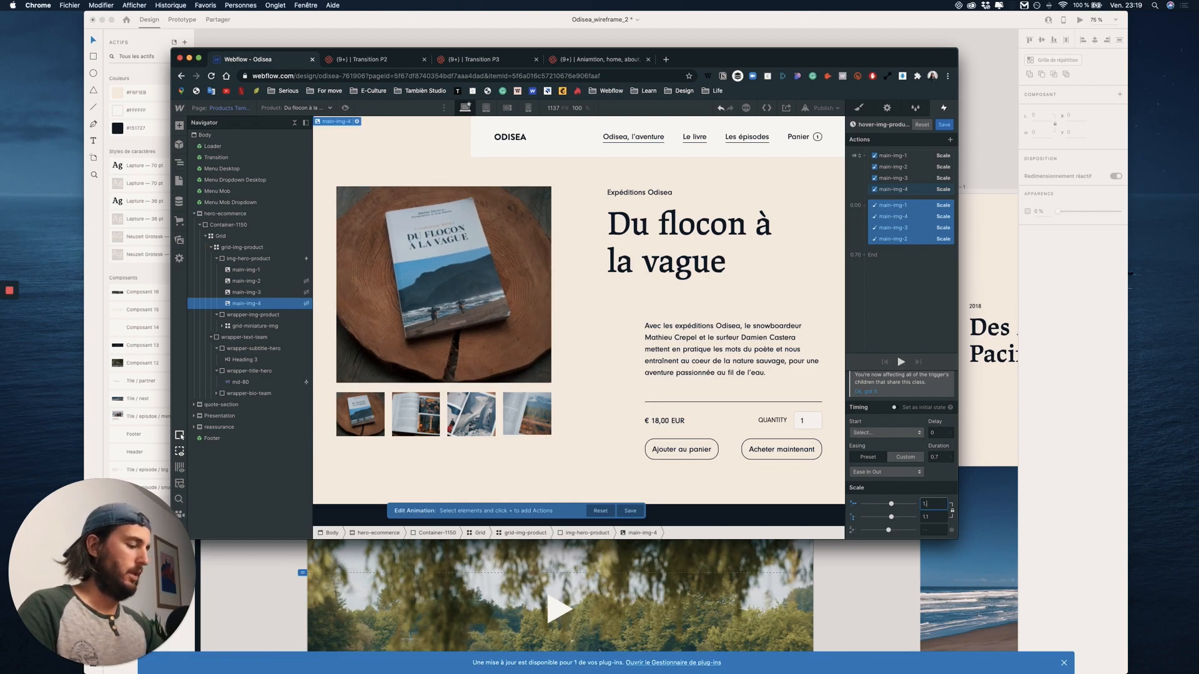
pyautogui.write('05')
pyautogui.press('Return')
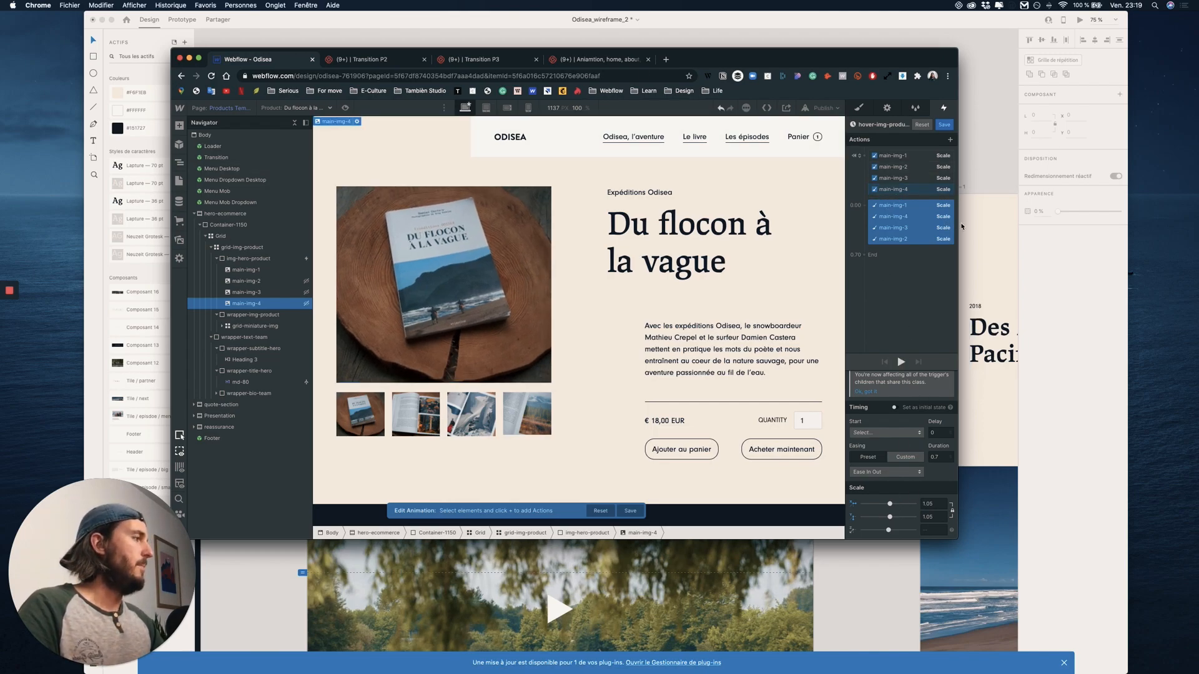
pyautogui.click(944, 124)
# - Set the on-hover-out action of img-hero-product to Start an animation
pyautogui.scroll(-5, 921, 260)
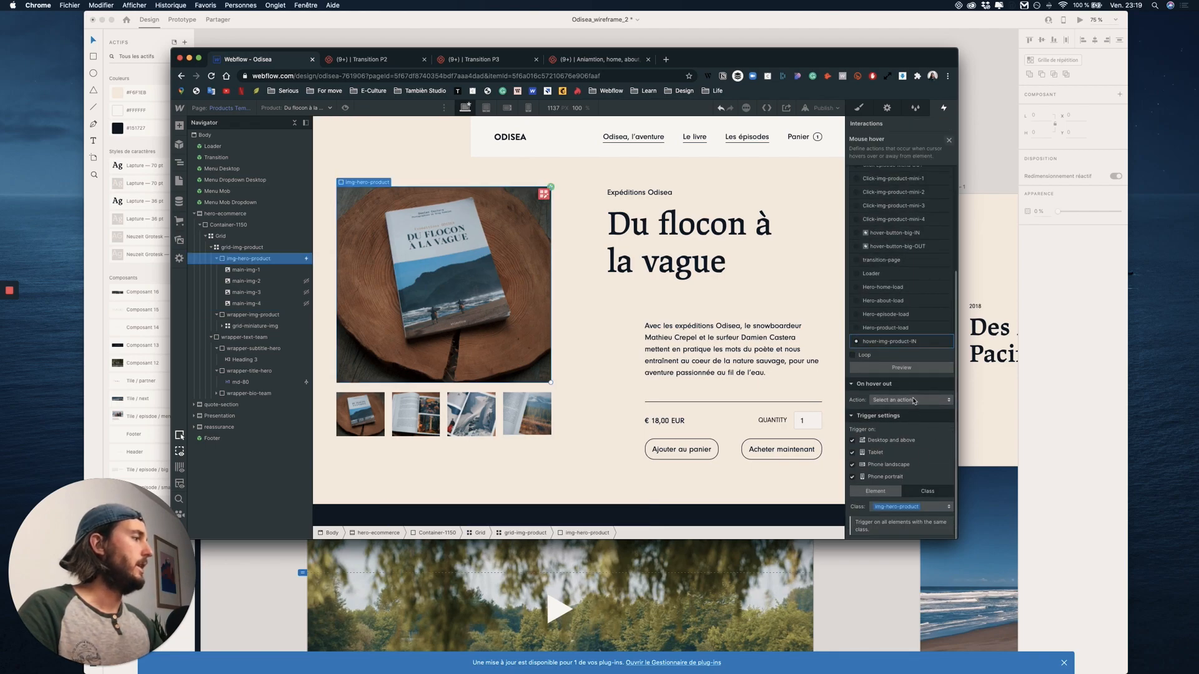
pyautogui.click(911, 399)
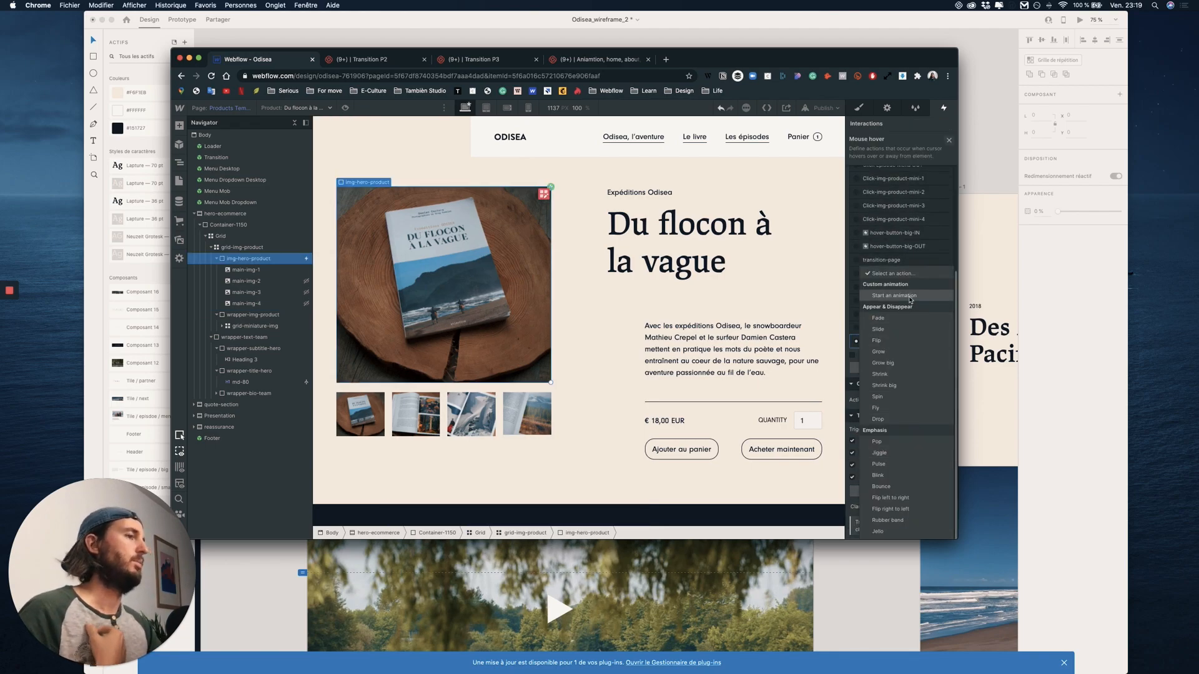
pyautogui.click(910, 296)
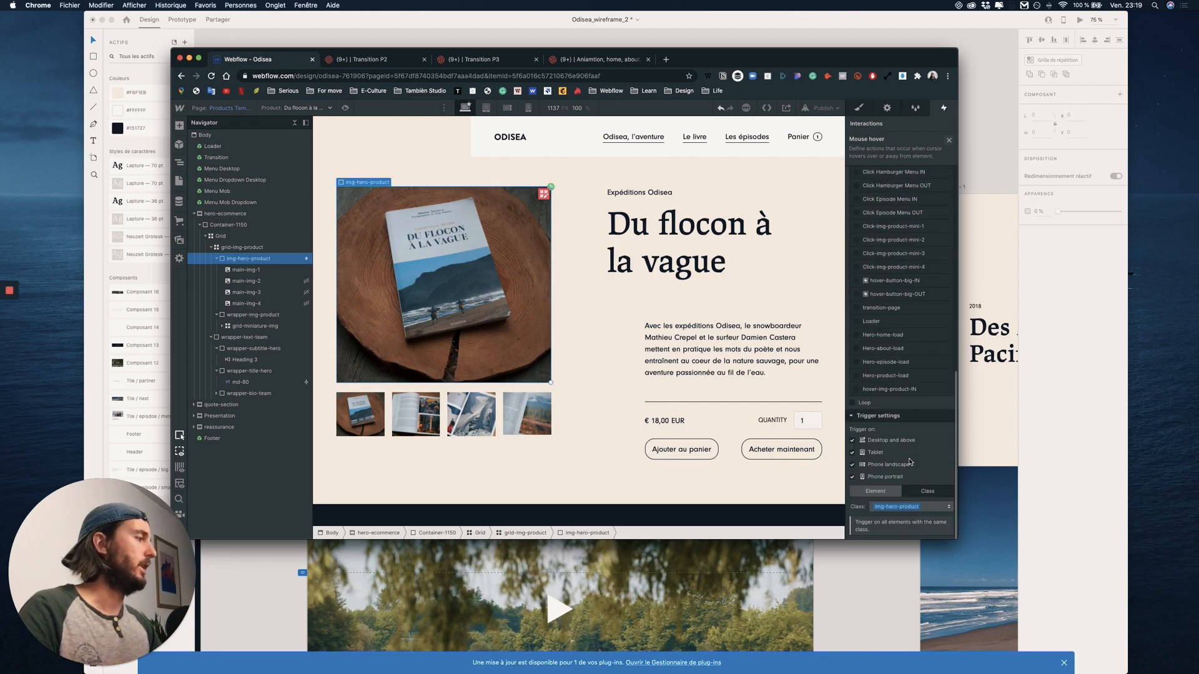
# - Duplicate hover-img-product-IN for the hover out and rename the copy hover-img-product-OUT
pyautogui.click(945, 390)
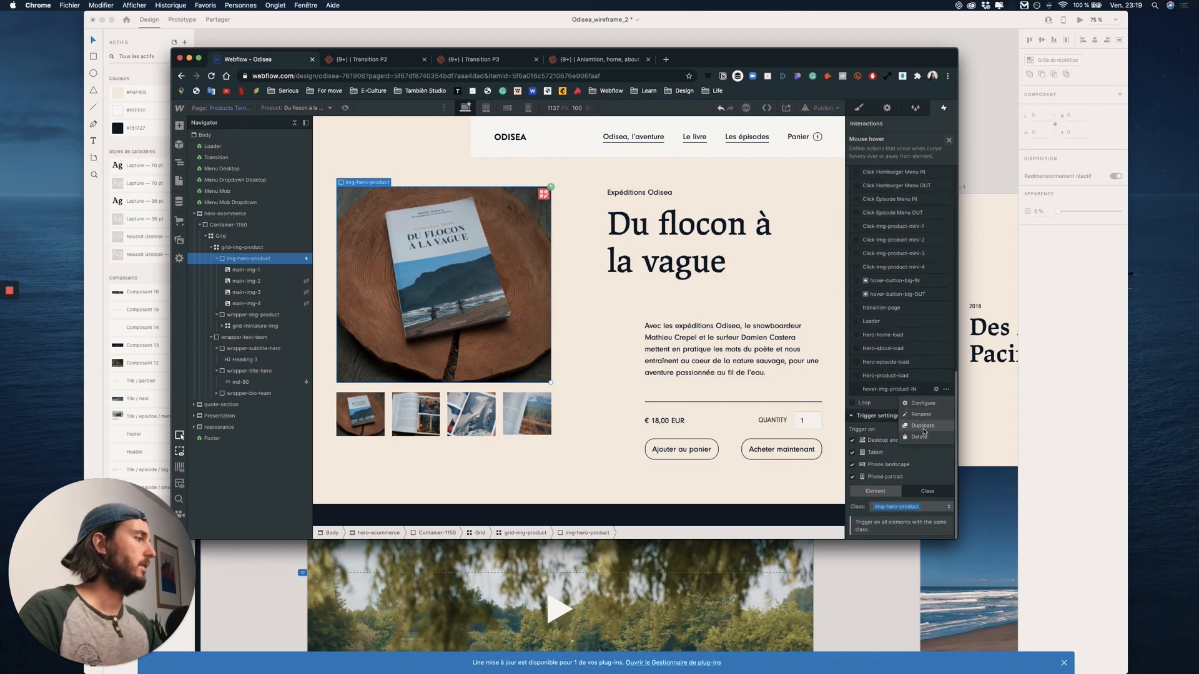
pyautogui.click(924, 427)
pyautogui.click(895, 419)
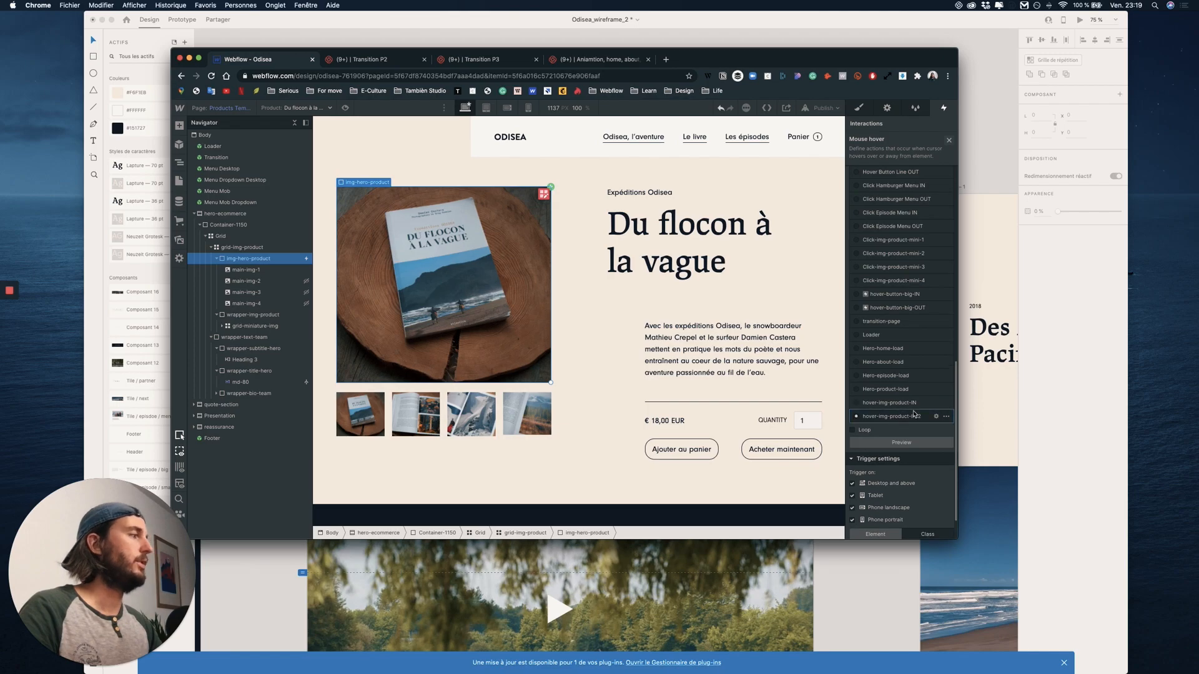
pyautogui.click(936, 417)
pyautogui.click(894, 124)
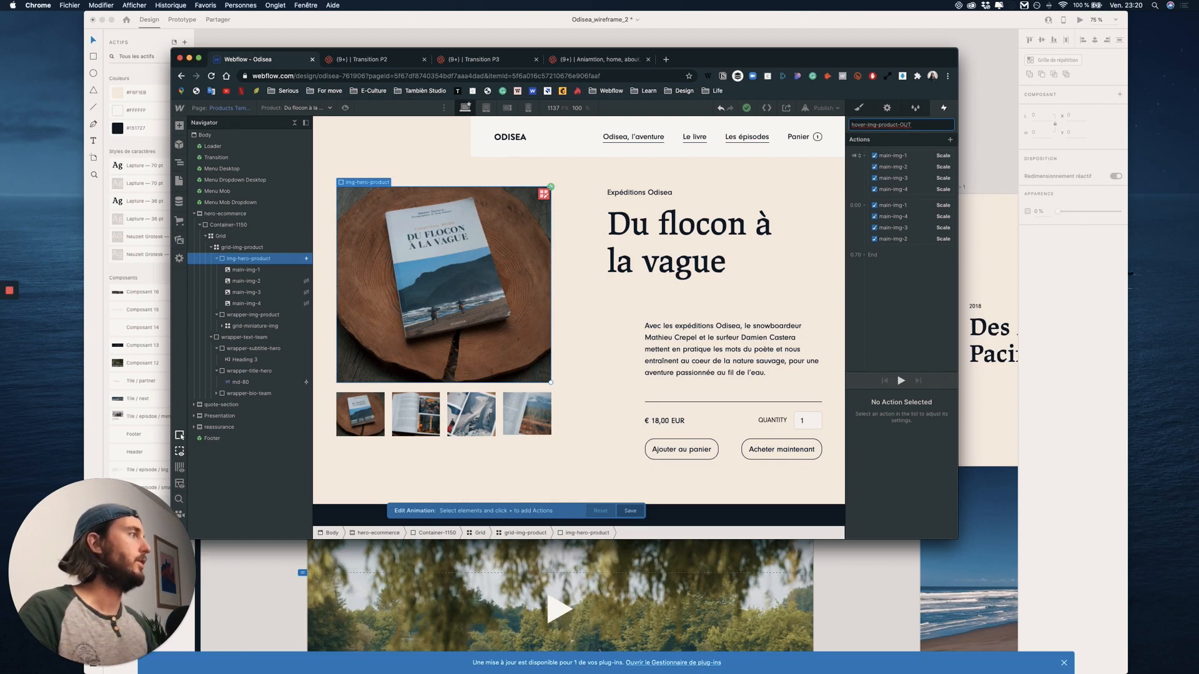
pyautogui.press('Return')
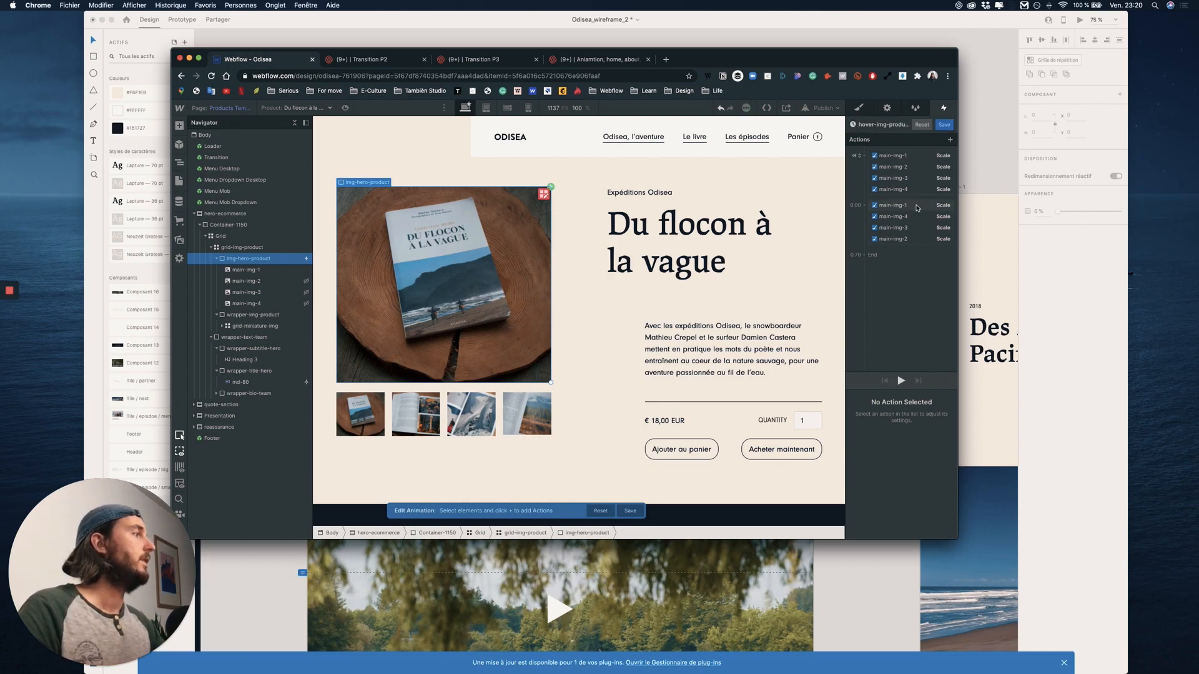
# - Delete the second group of four Scale actions from the hover-img-product-OUT animation
pyautogui.click(916, 207)
pyautogui.keyDown('shift'); pyautogui.click(895, 219); pyautogui.keyUp('shift')
pyautogui.keyDown('shift'); pyautogui.click(890, 230); pyautogui.keyUp('shift')
pyautogui.keyDown('shift'); pyautogui.click(886, 241); pyautogui.keyUp('shift')
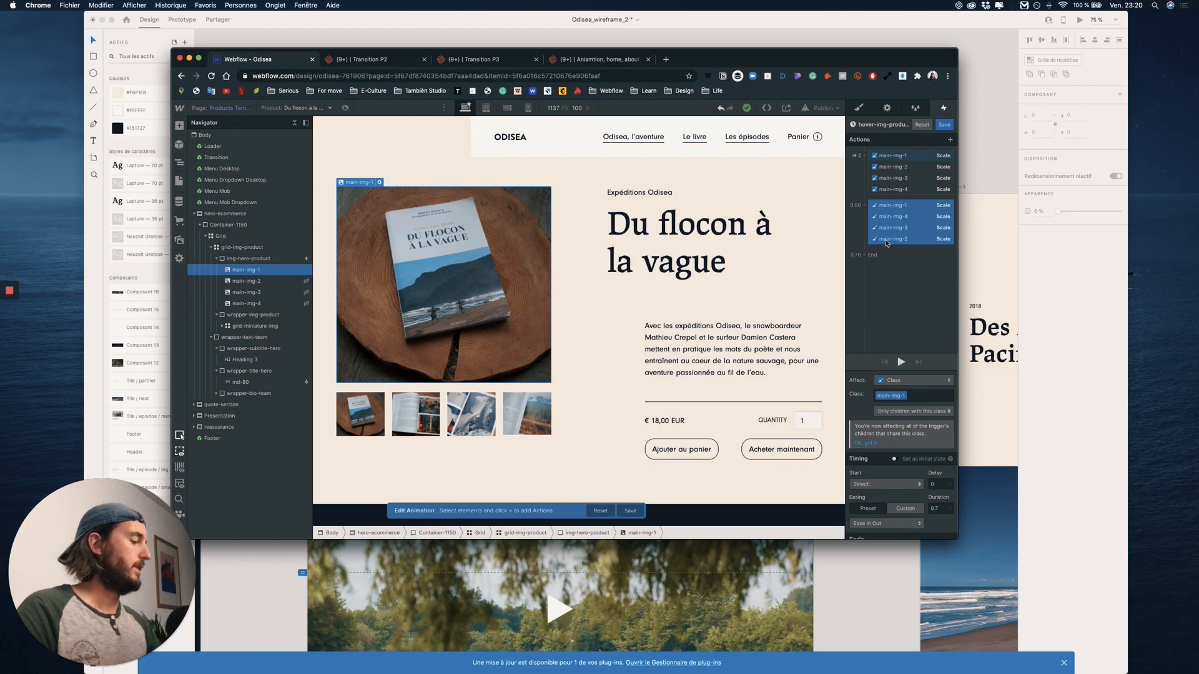
pyautogui.press('Delete')
# - Turn off the initial state for the four remaining Scale actions of the hover-out animation
pyautogui.keyDown('shift'); pyautogui.click(890, 180); pyautogui.keyUp('shift')
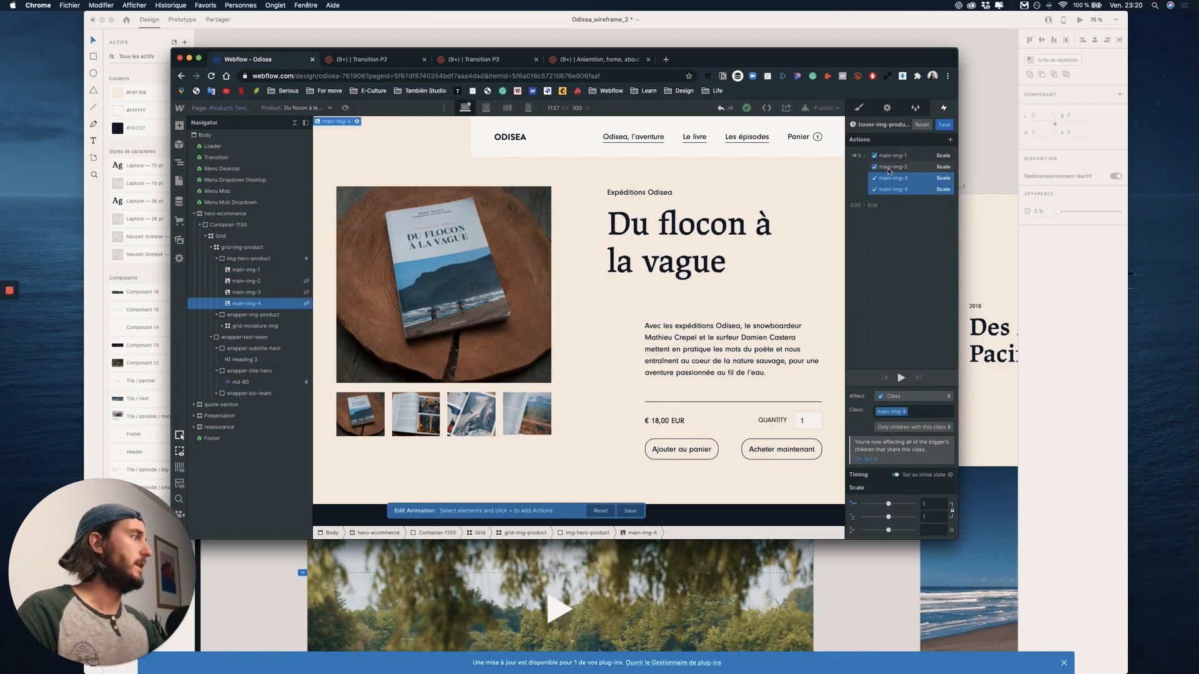
pyautogui.keyDown('shift'); pyautogui.click(889, 168); pyautogui.keyUp('shift')
pyautogui.keyDown('shift'); pyautogui.click(891, 156); pyautogui.keyUp('shift')
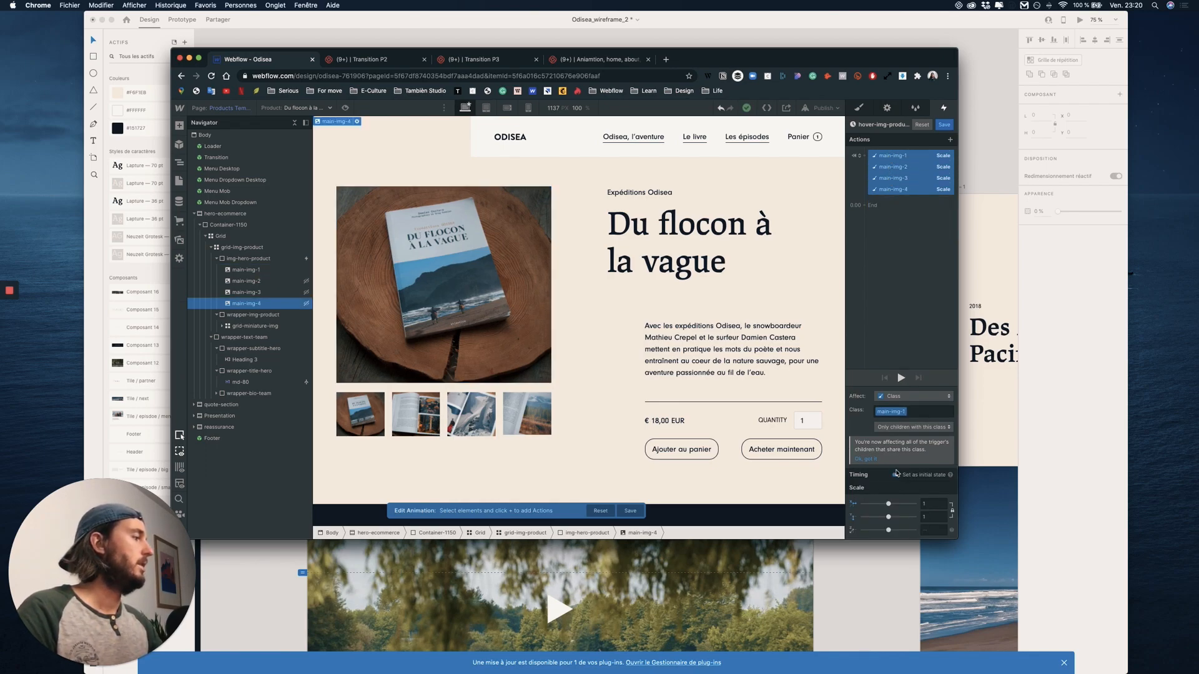
pyautogui.click(896, 476)
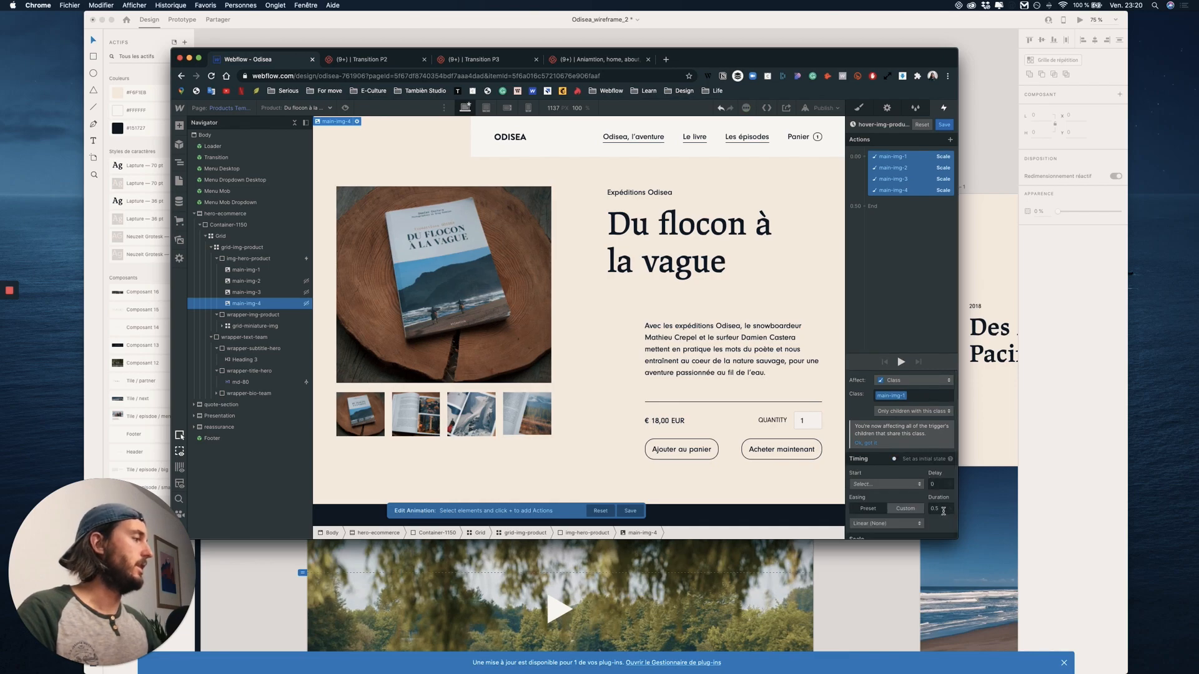
# - Set the hover-out Scale actions to a 0.7 s duration with Ease In Out easing, and save the animation
pyautogui.click(943, 510)
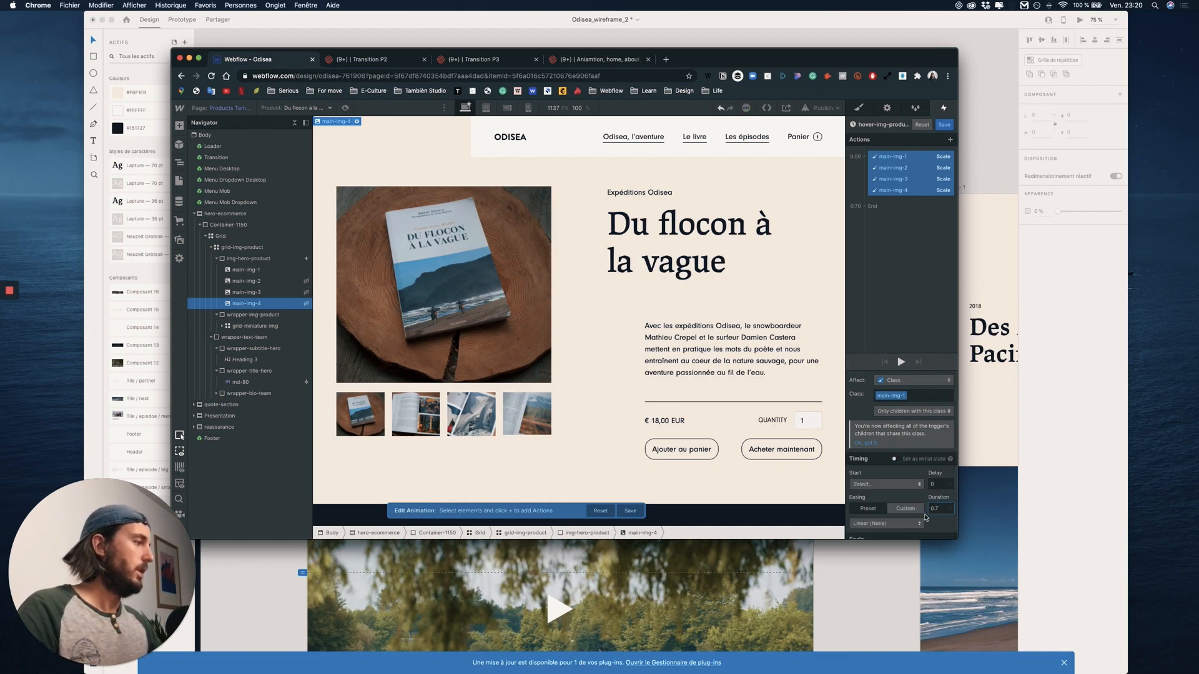
pyautogui.scroll(-2, 911, 528)
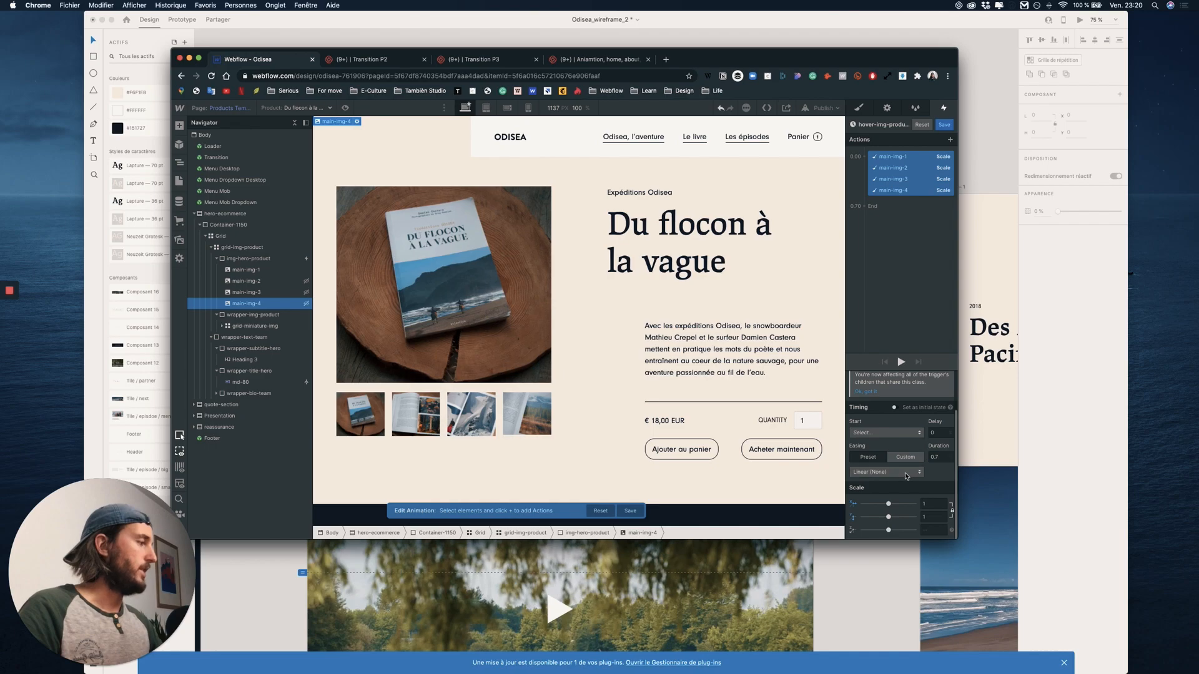
pyautogui.click(910, 474)
pyautogui.click(870, 166)
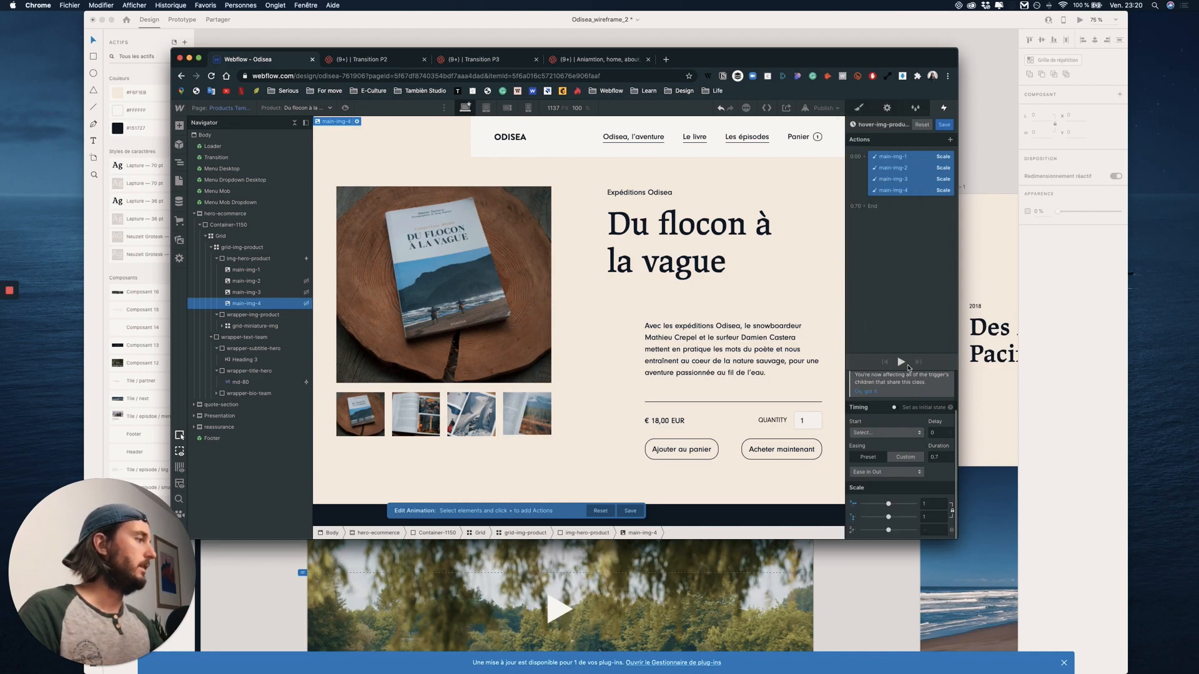
pyautogui.click(944, 124)
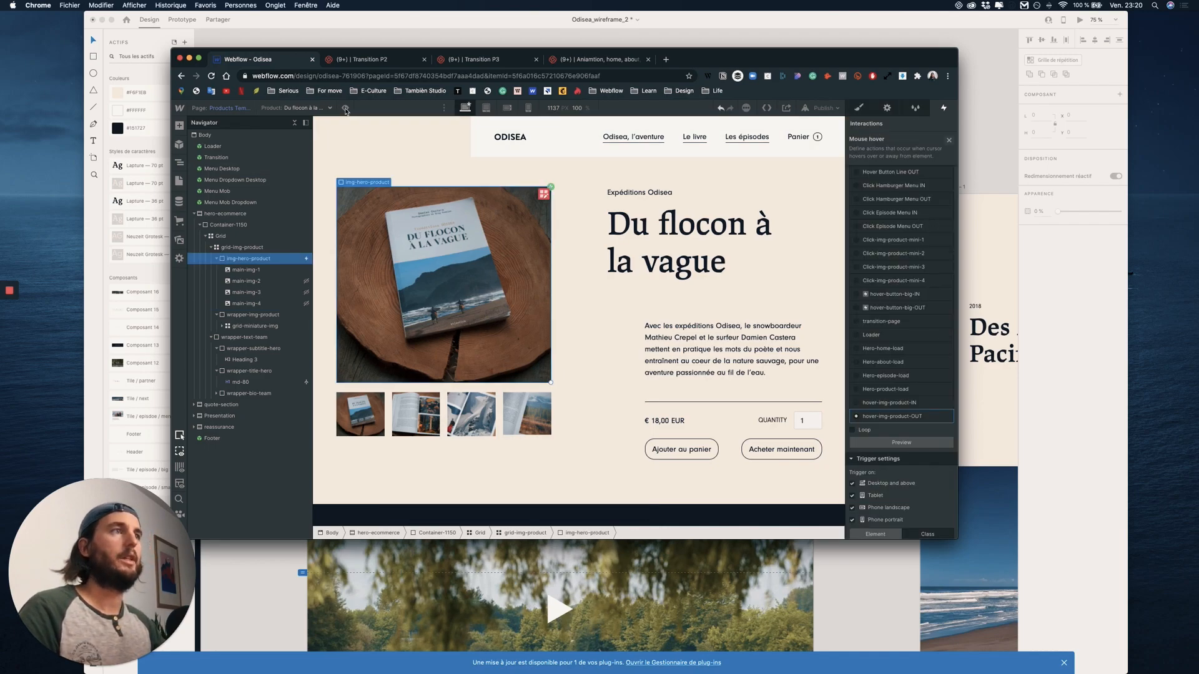
# - Preview the product page to check the image hover effect and thumbnail switching, and return to the design view
pyautogui.click(344, 110)
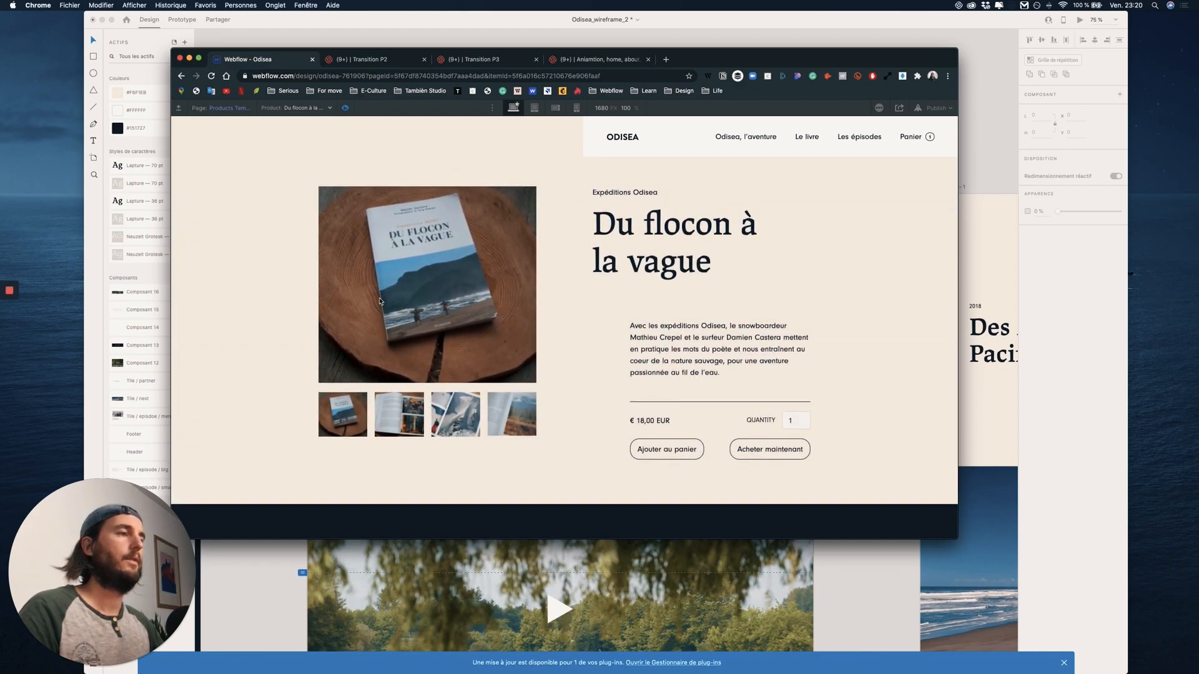
pyautogui.click(402, 415)
pyautogui.click(455, 413)
pyautogui.click(512, 413)
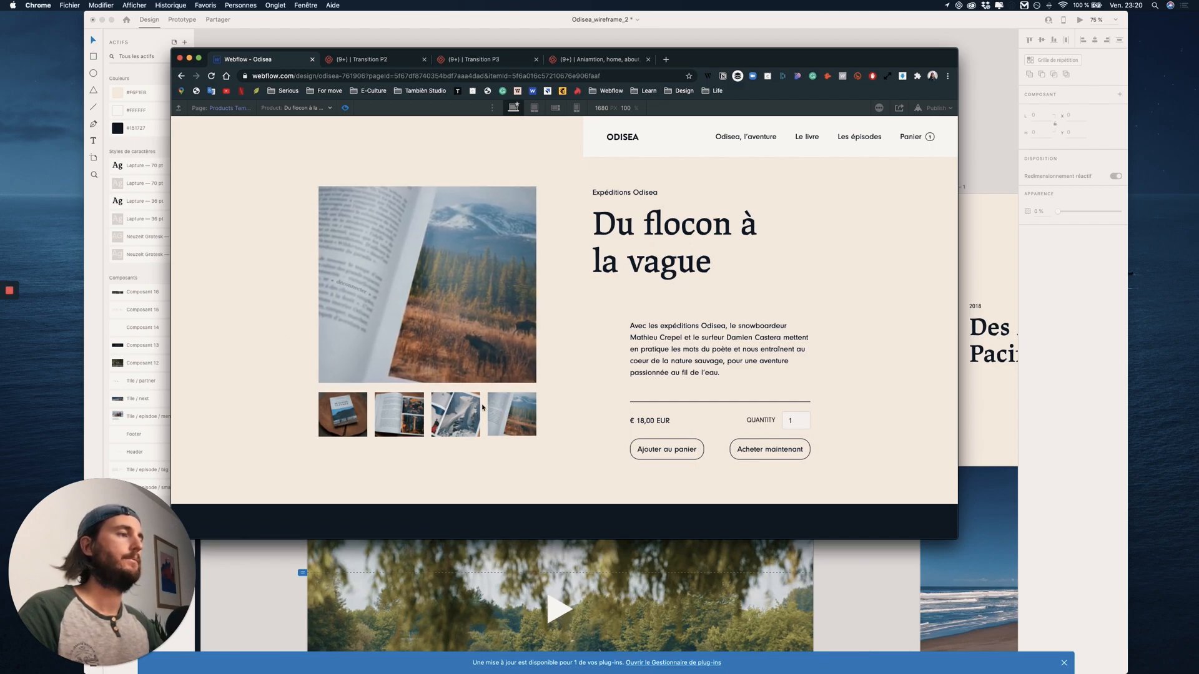
pyautogui.click(417, 416)
pyautogui.click(320, 406)
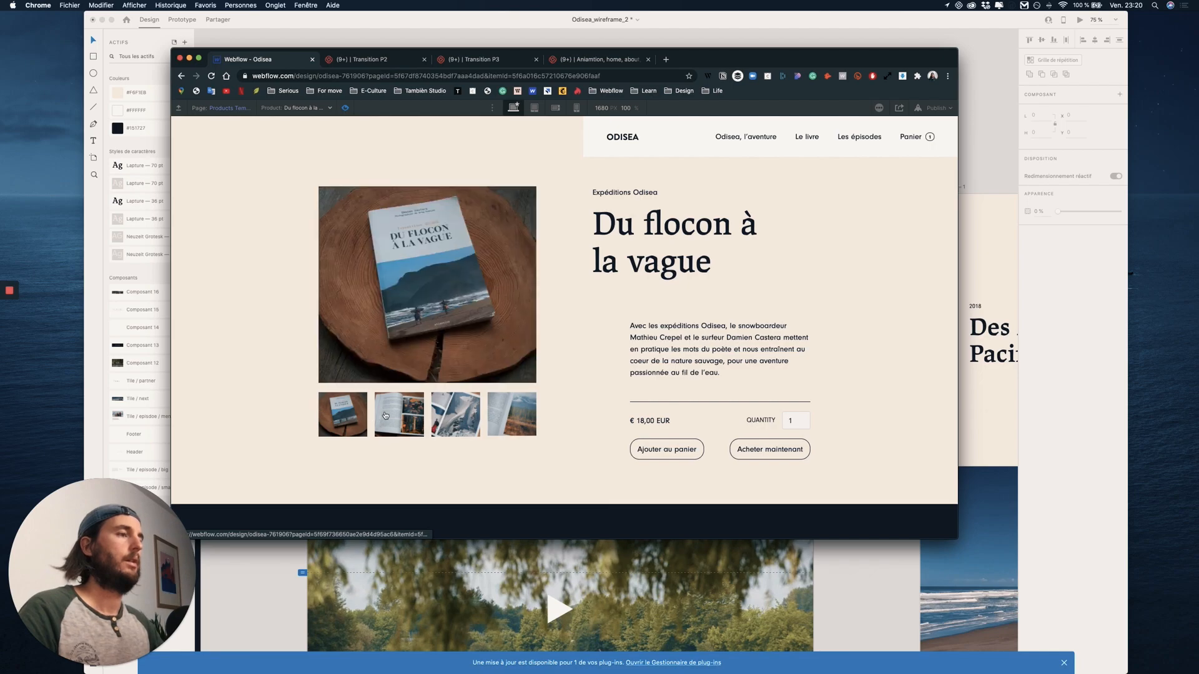
pyautogui.click(500, 413)
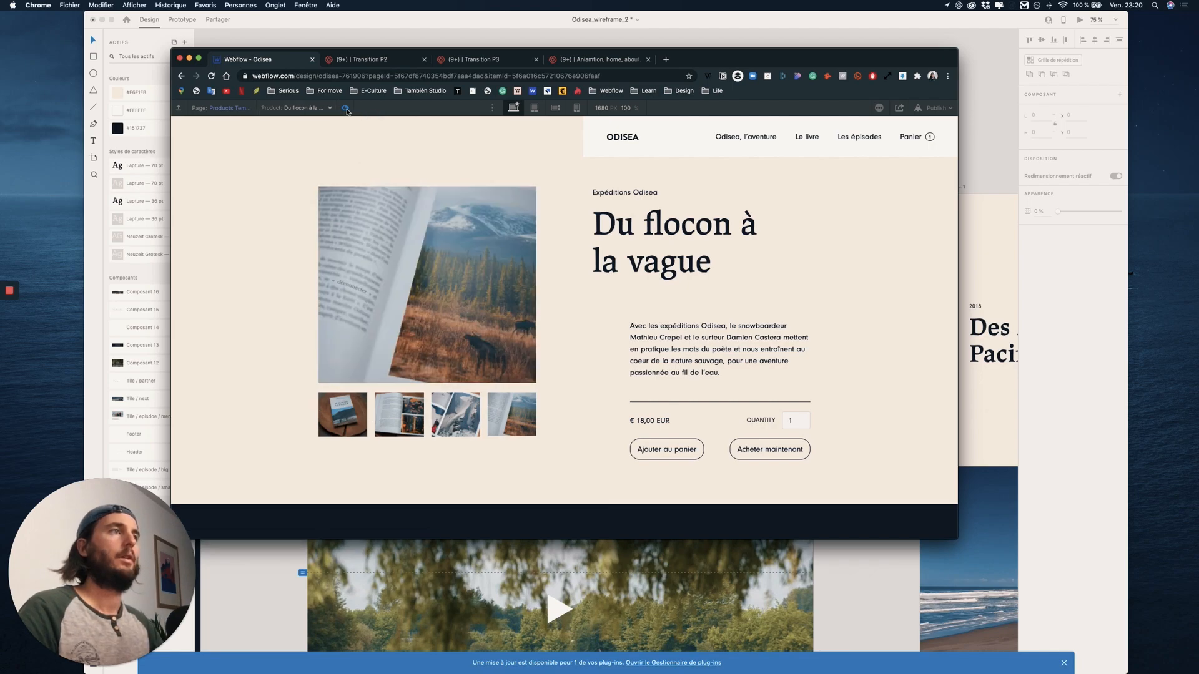
pyautogui.press('super+shift+p')
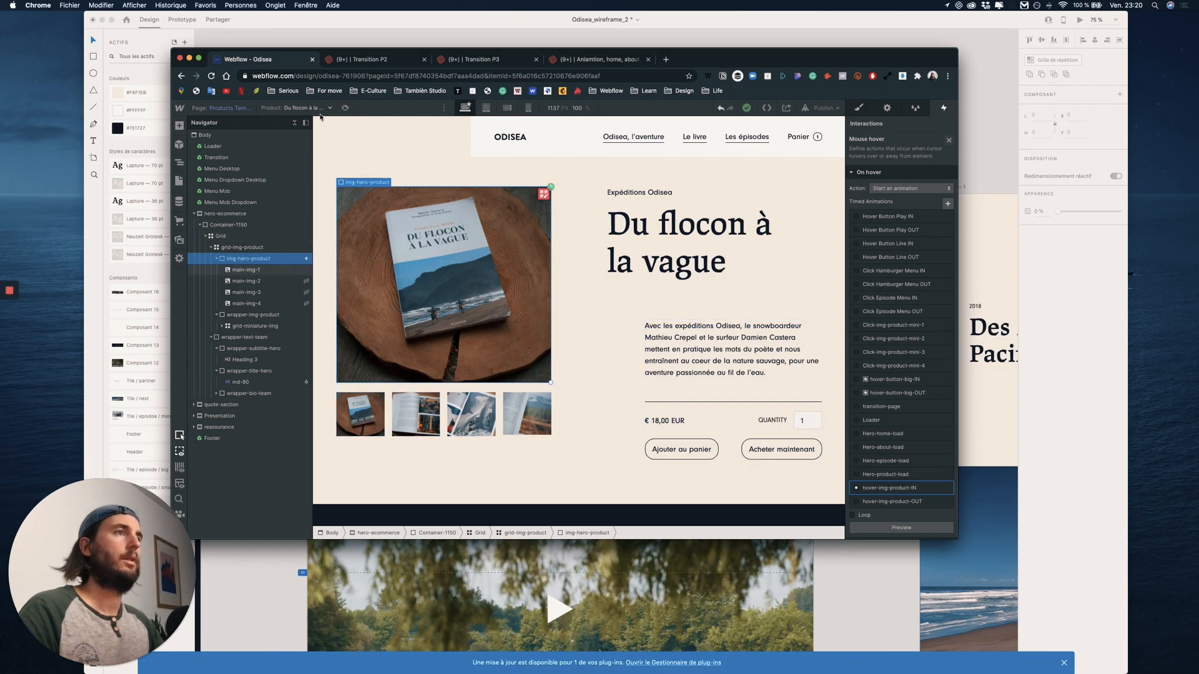
# - Preview the product page's image interactions and examine the style settings of the first thumbnail's wrapper, wrap-mini-img-1, and its image
pyautogui.click(346, 107)
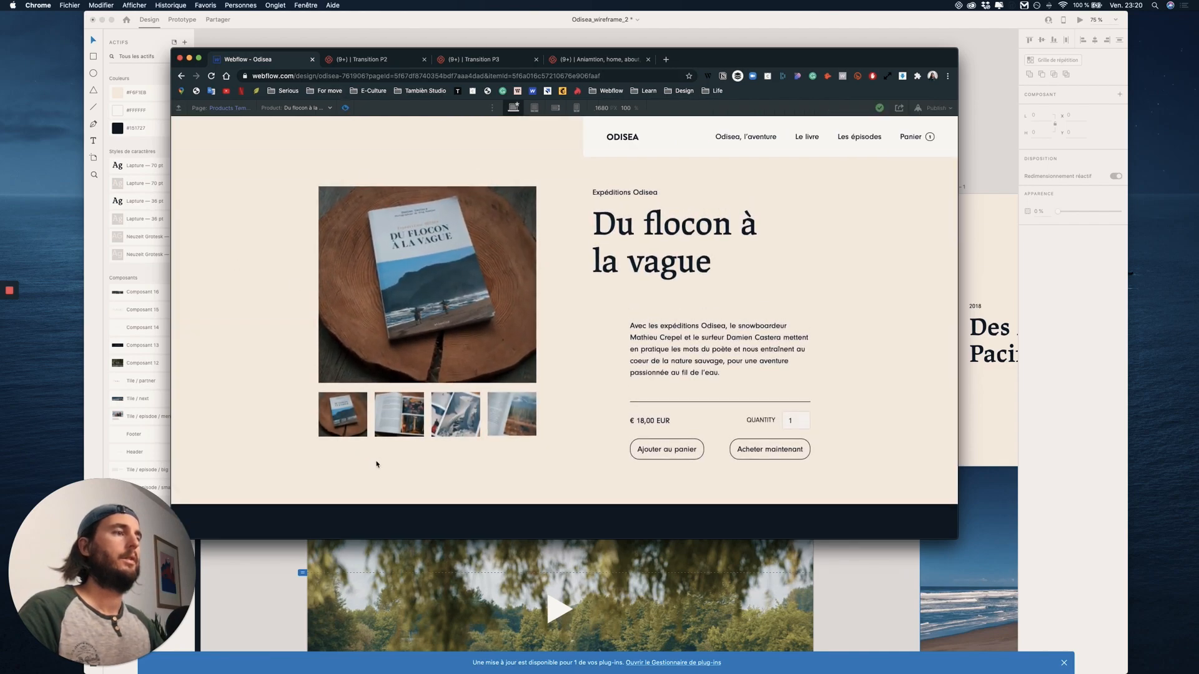
pyautogui.press('Escape')
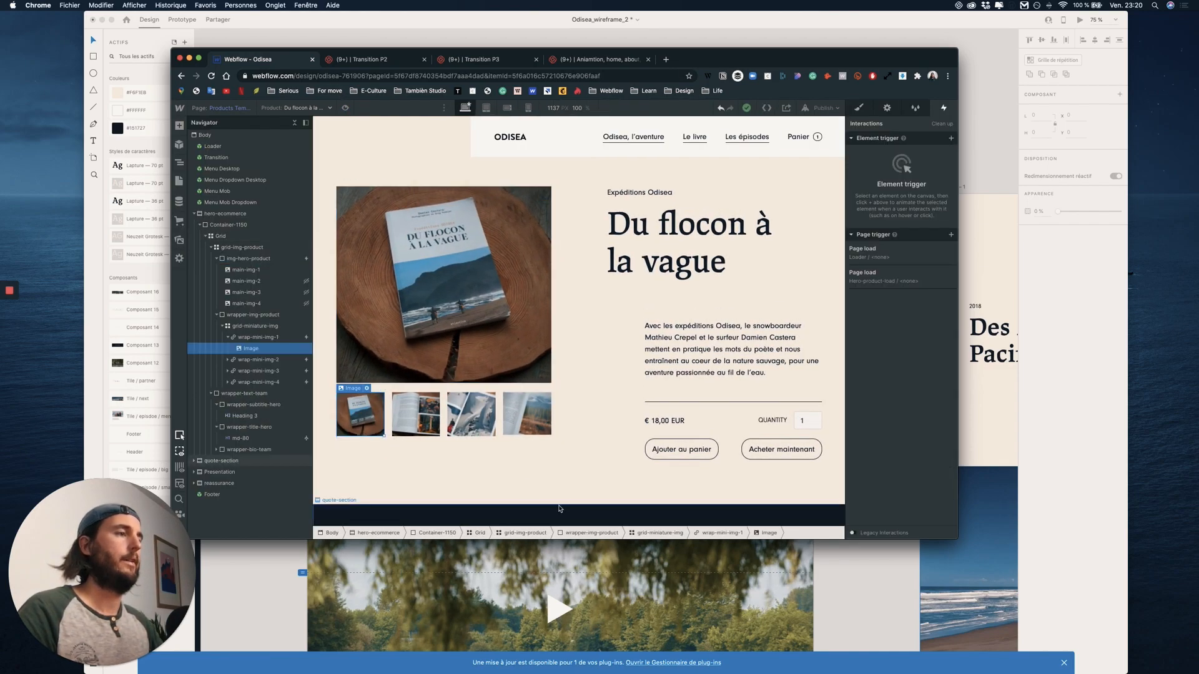
pyautogui.click(259, 338)
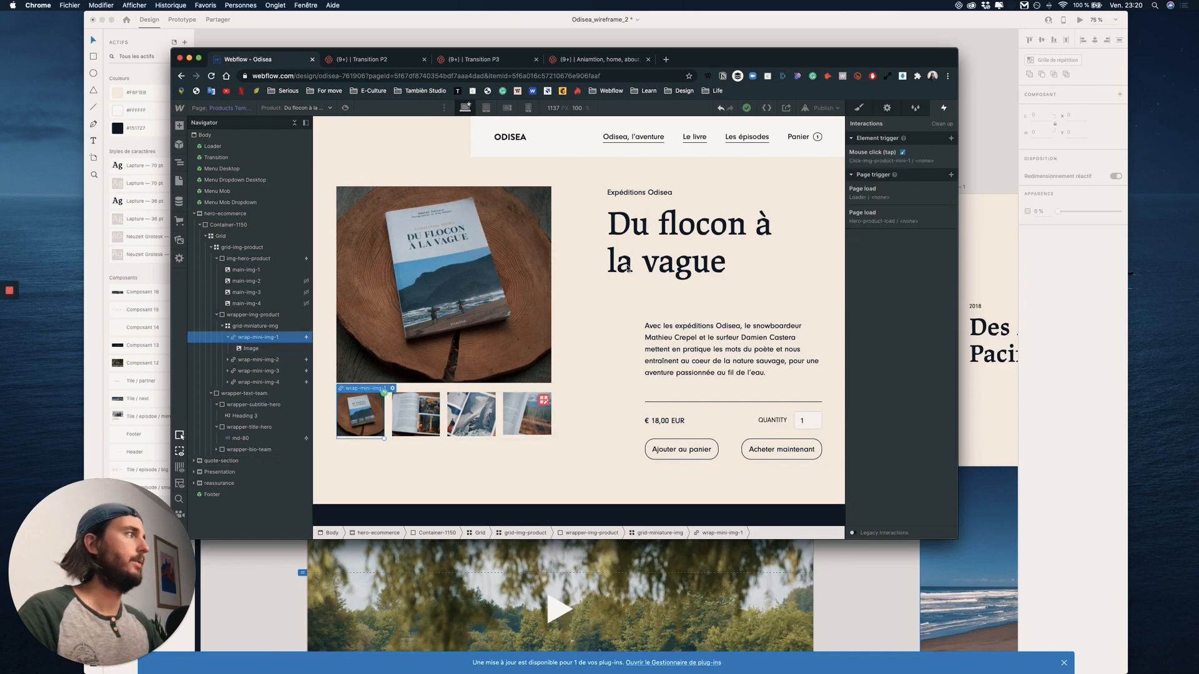
pyautogui.click(860, 108)
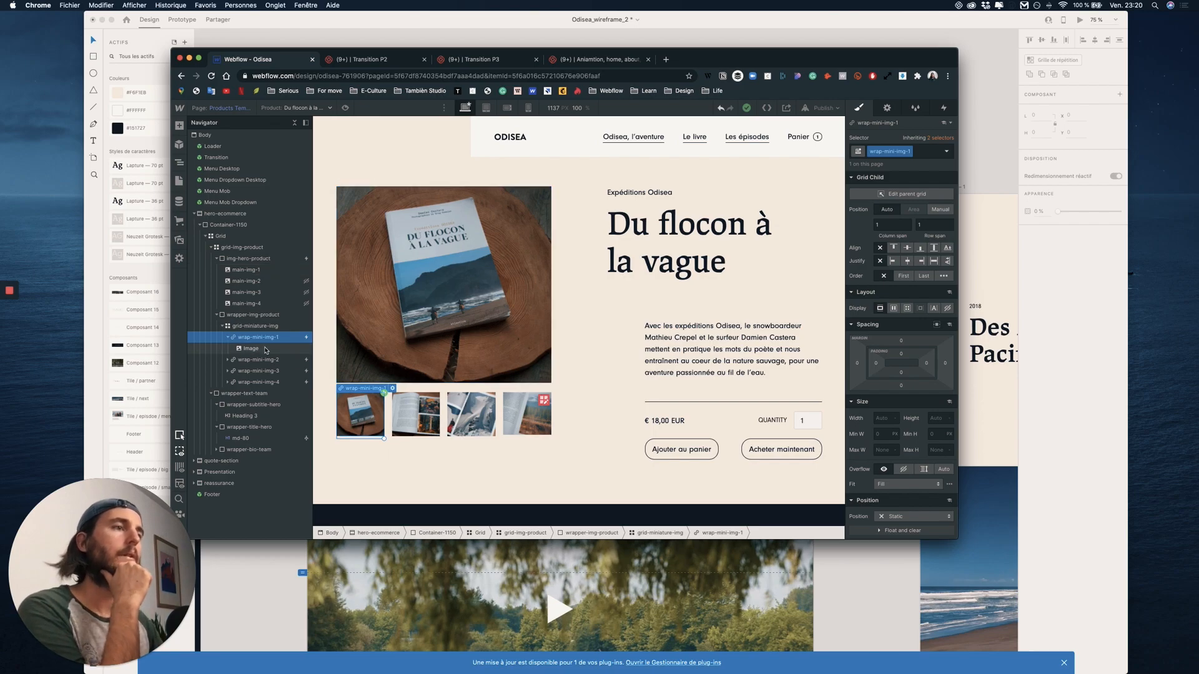
pyautogui.click(265, 349)
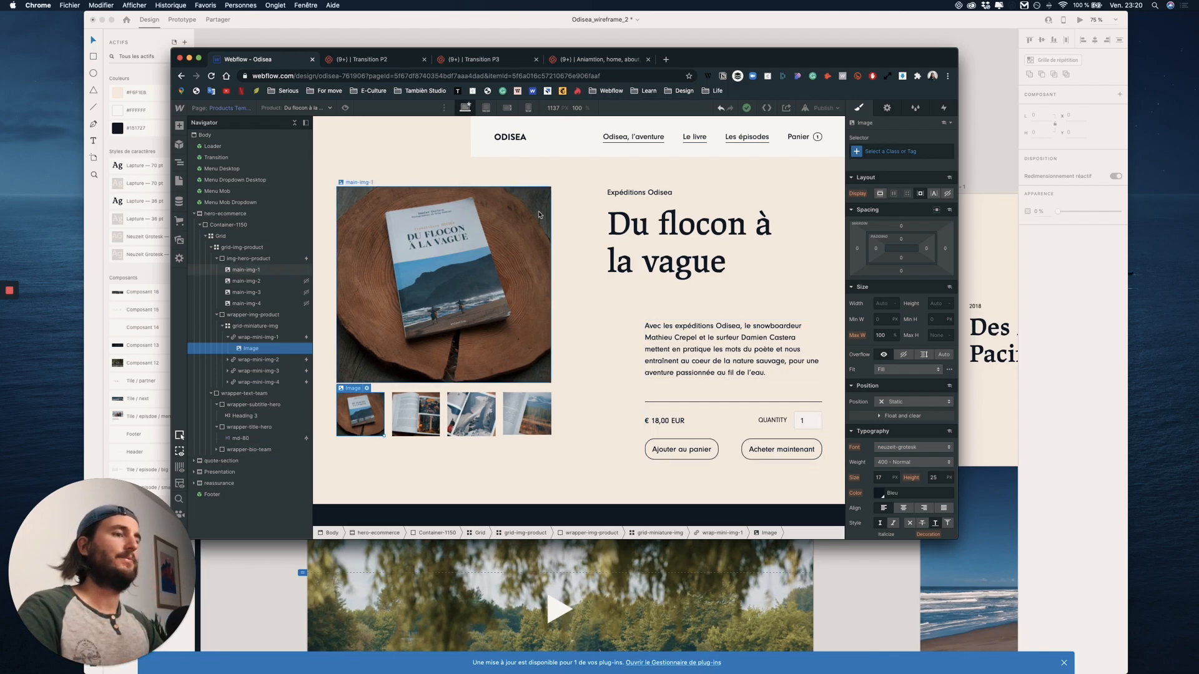
pyautogui.click(345, 108)
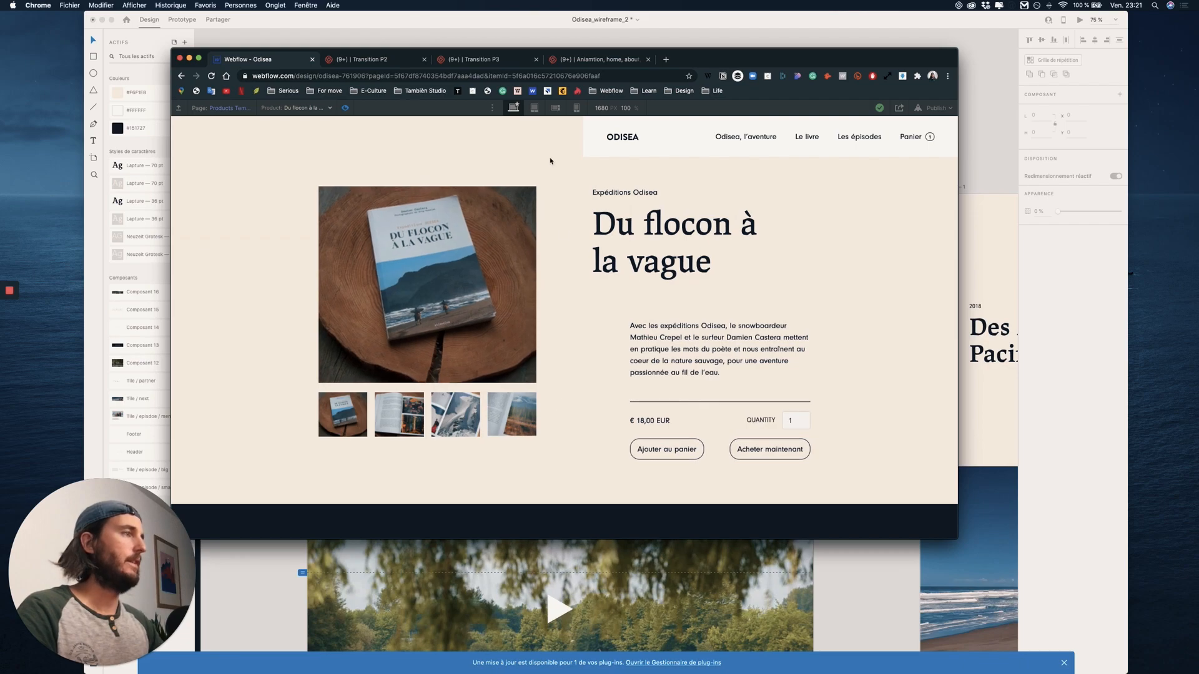
pyautogui.click(345, 108)
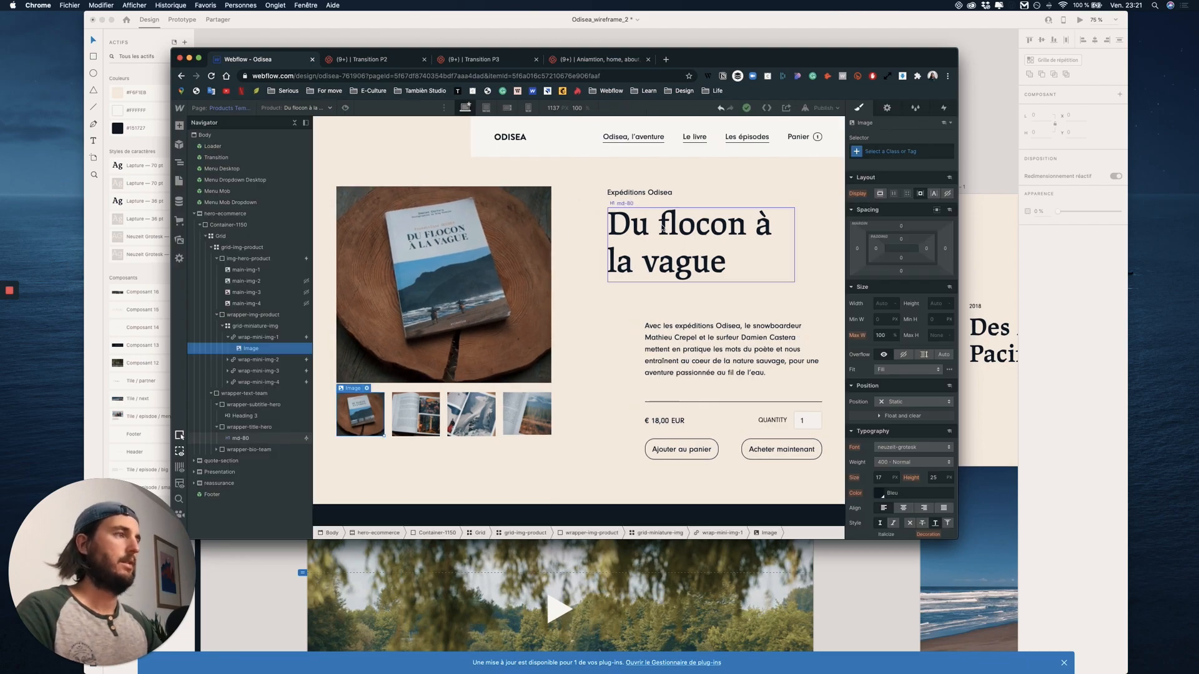
# - Switch to the Odisea project checklist in Notion and set the status of the Loader product task to Done
pyautogui.hotkey('ctrl', 'Up')
pyautogui.click(682, 512)
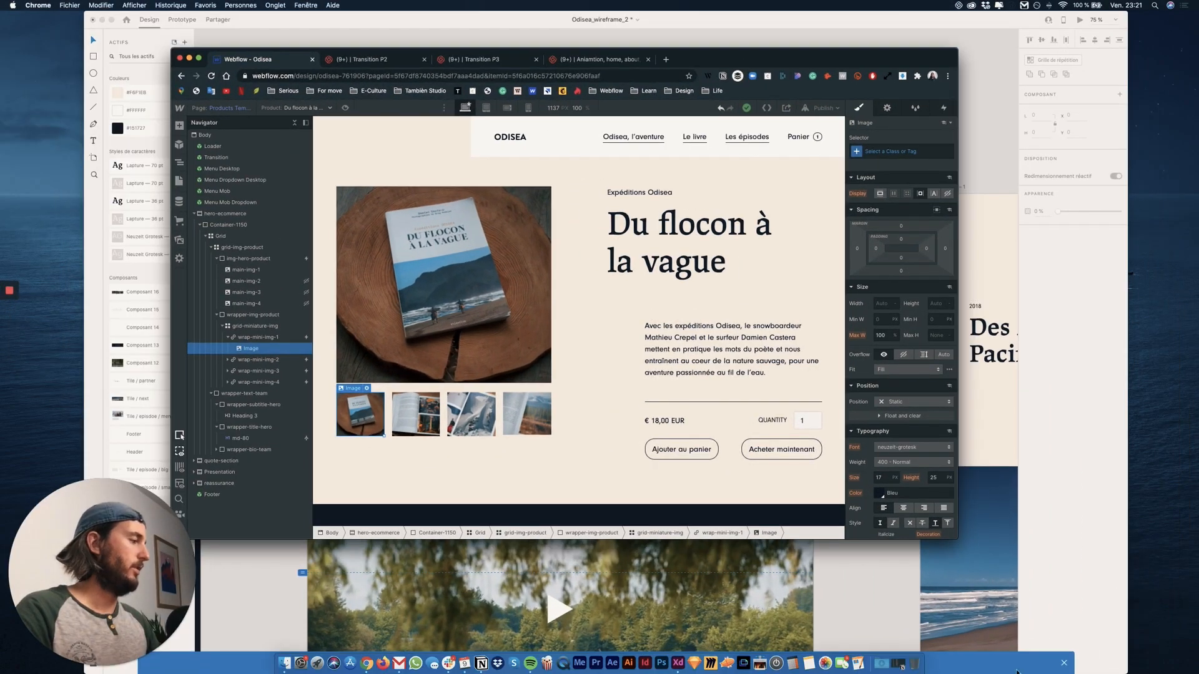
pyautogui.click(898, 665)
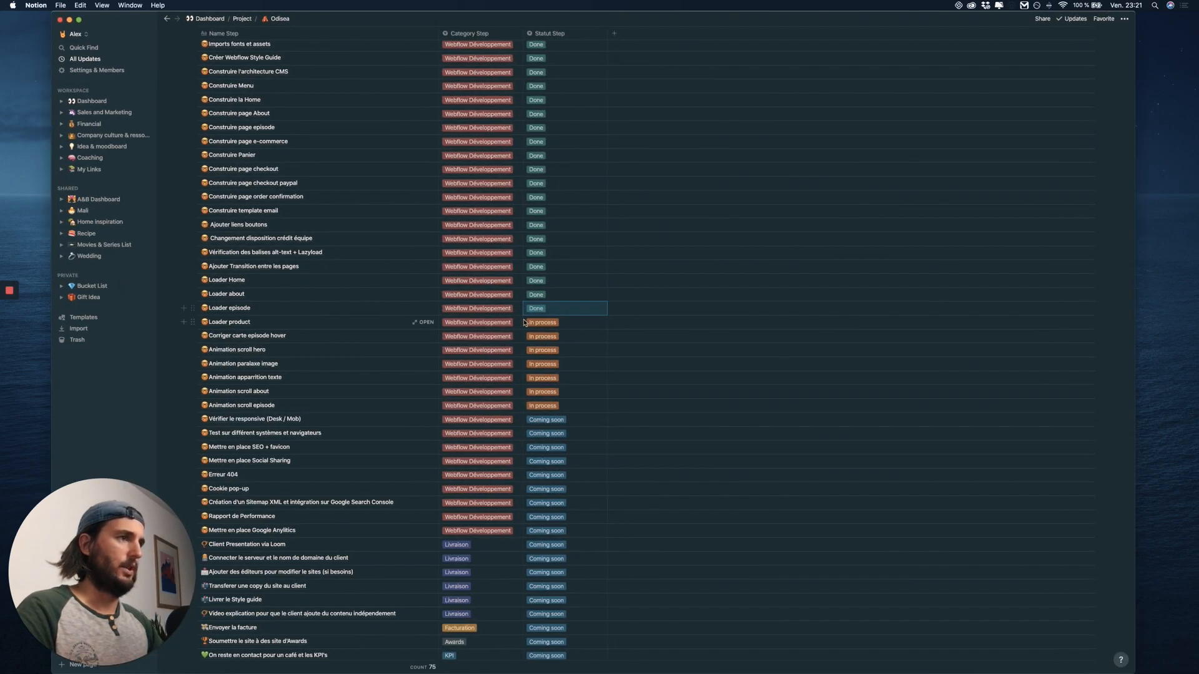
pyautogui.click(557, 324)
pyautogui.click(547, 373)
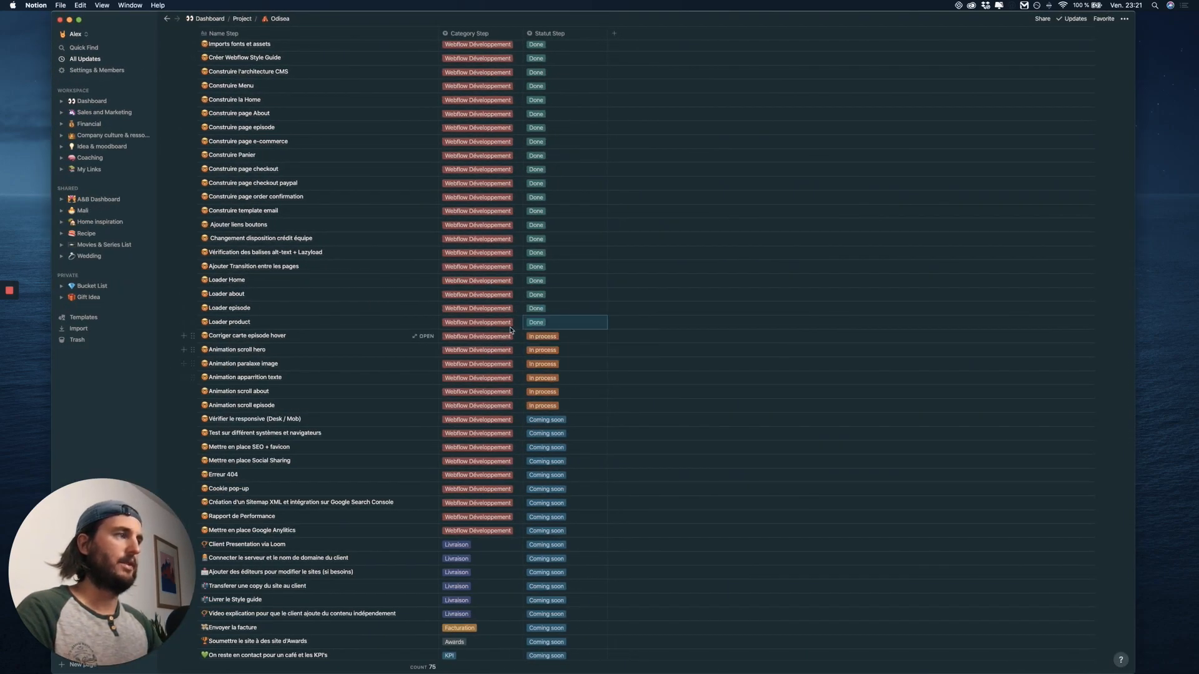